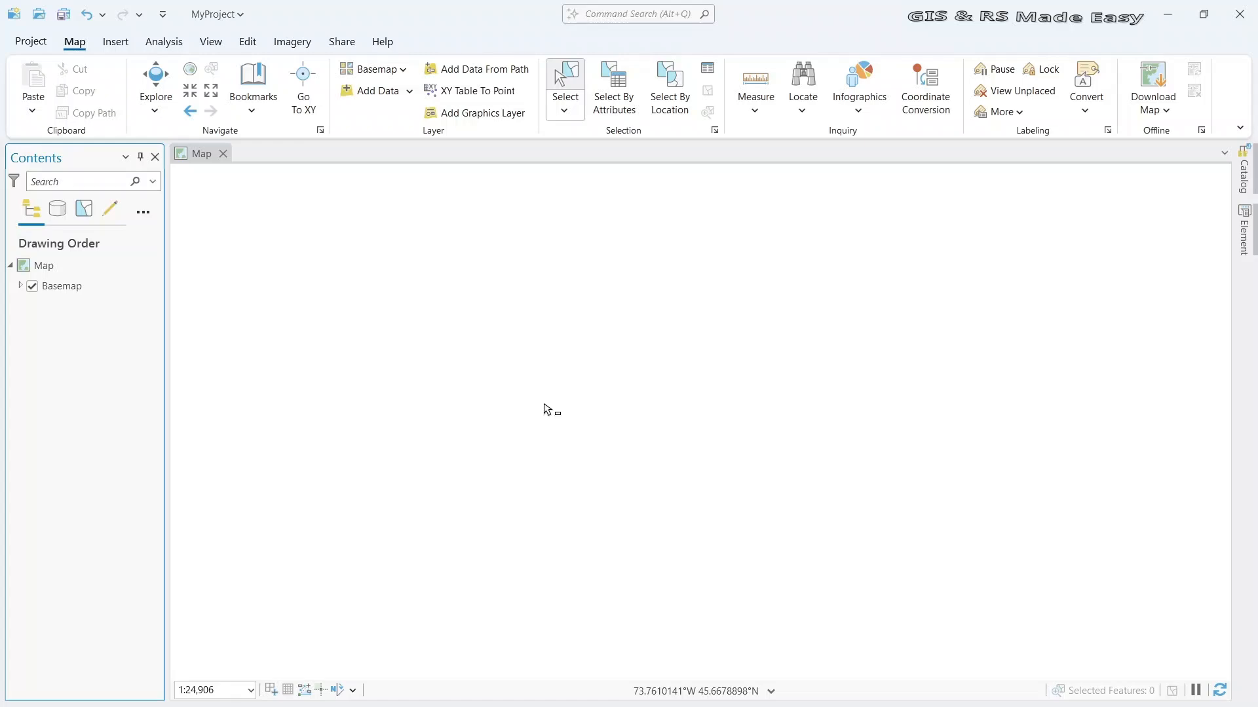
Turn on the World_Imagery layer of the basemap
{"action": "left_click", "coordinate": [21, 287]}
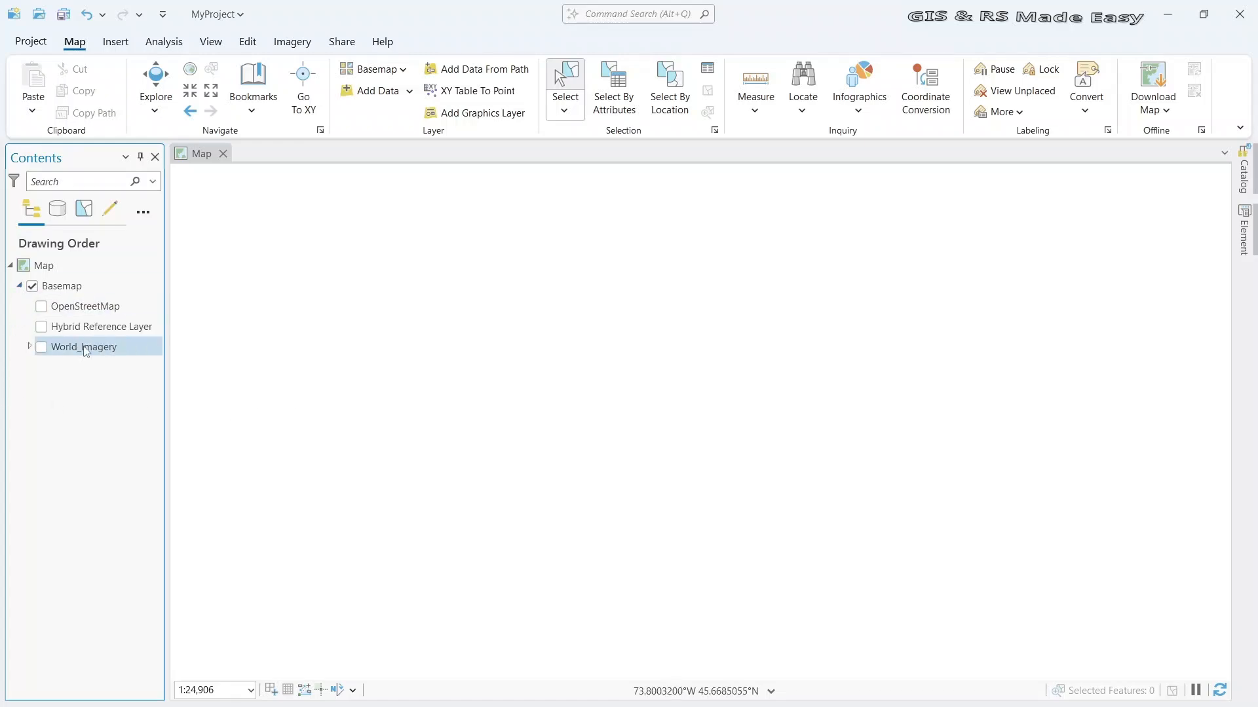
{"action": "left_click", "coordinate": [41, 346]}
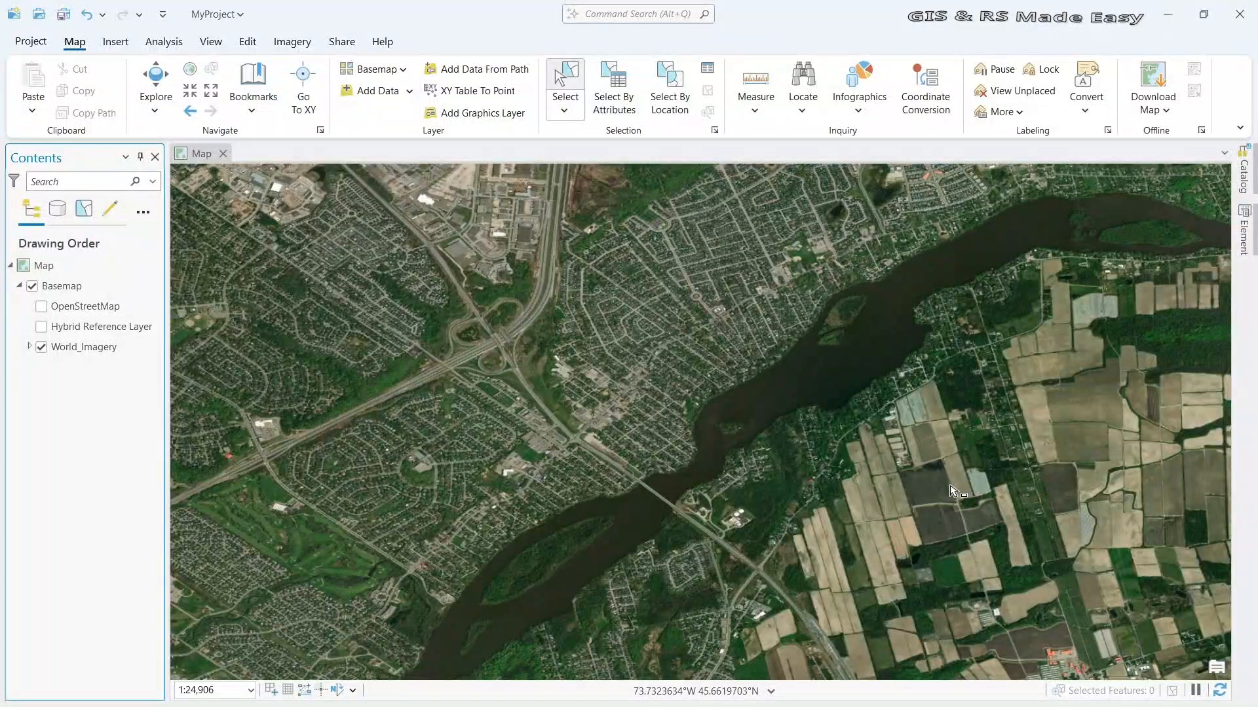
Start a new polygon feature class named Study_Area in the MyProject.gdb geodatabase
{"action": "left_click", "coordinate": [1244, 176]}
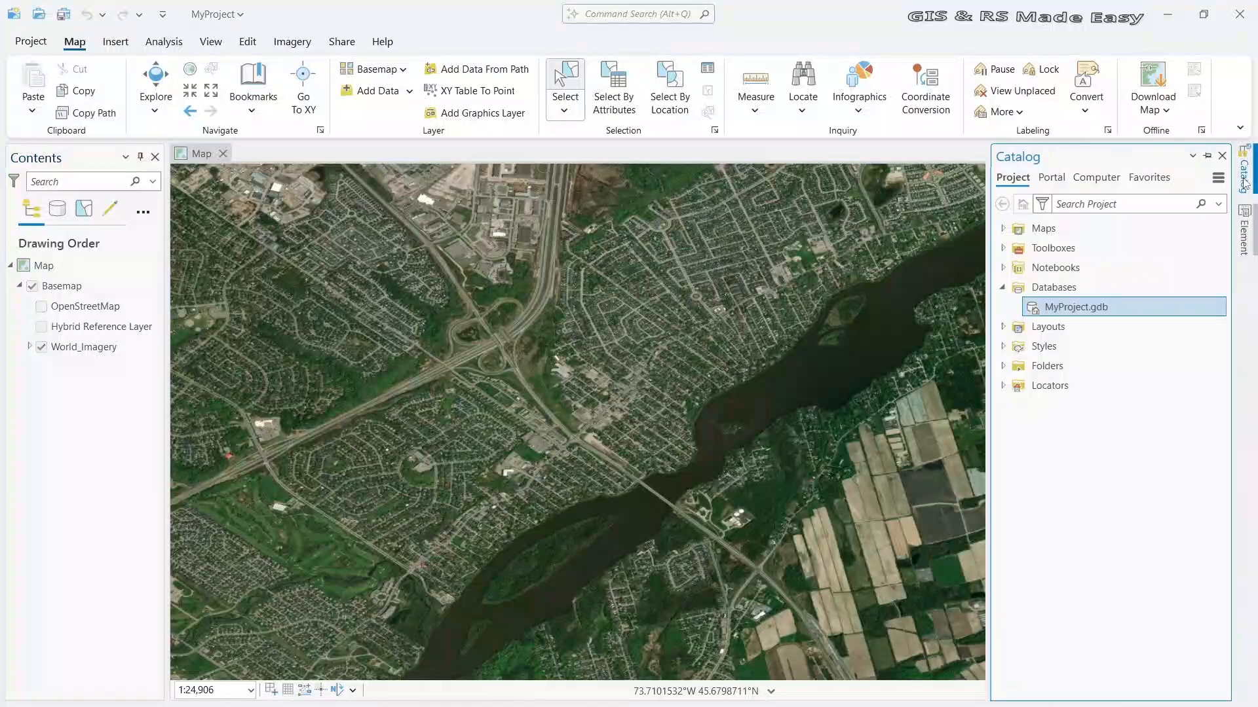
{"action": "mouse_move", "coordinate": [1063, 316]}
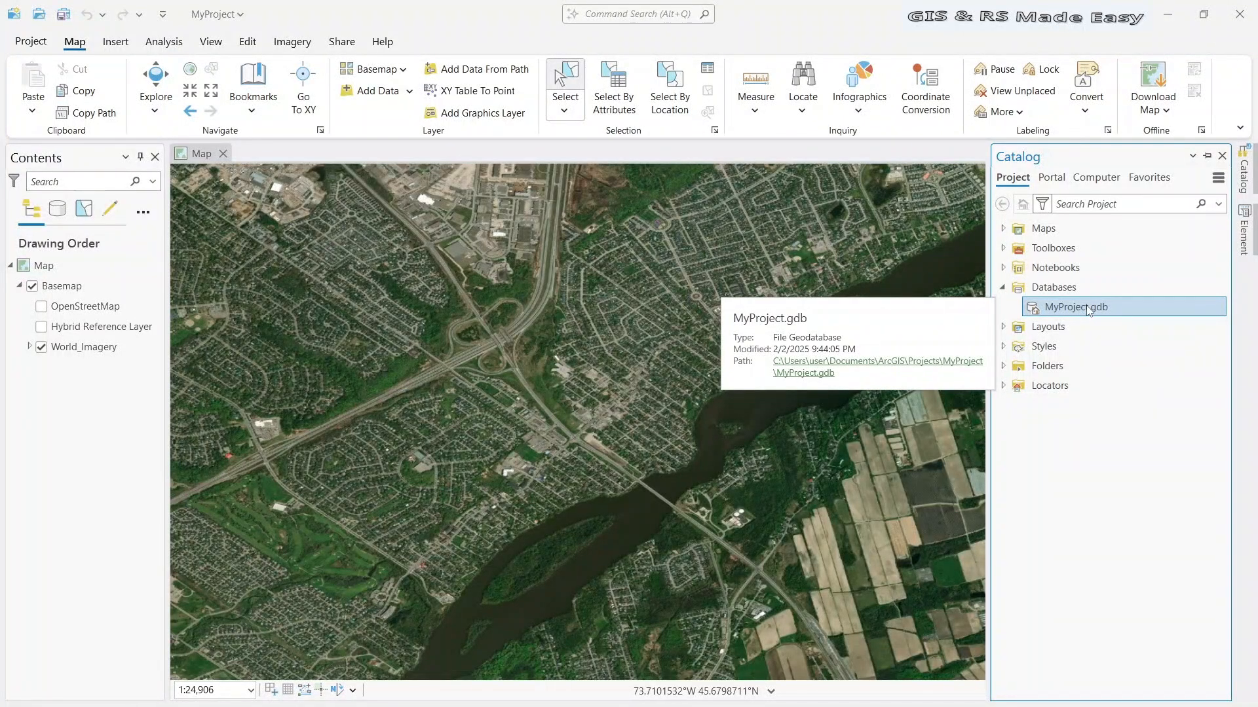
{"action": "right_click", "coordinate": [1089, 310]}
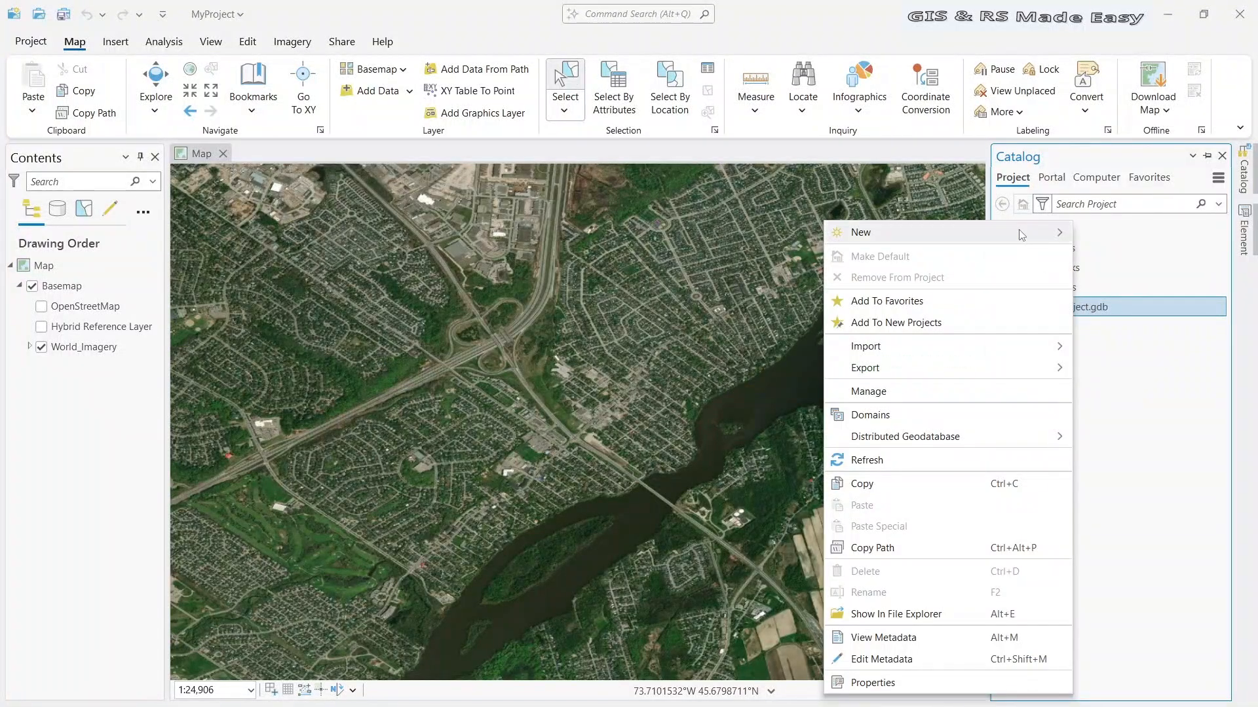
{"action": "mouse_move", "coordinate": [1042, 233]}
{"action": "left_click", "coordinate": [1126, 256]}
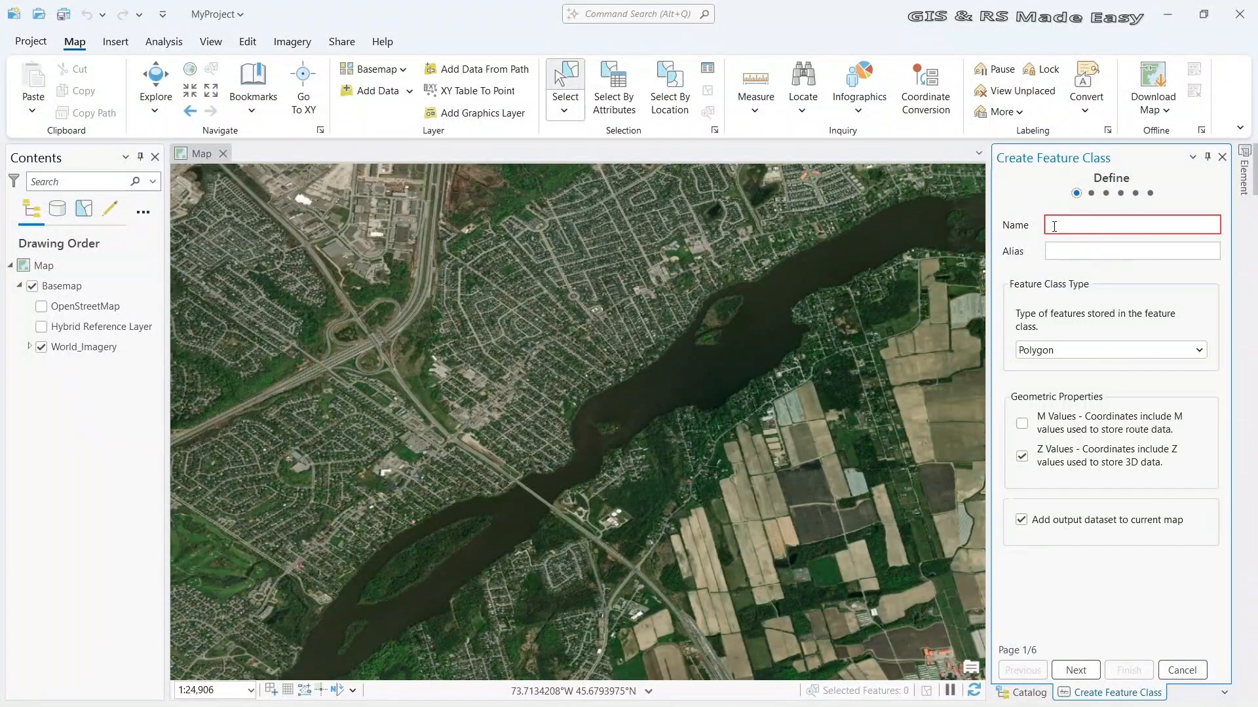
{"action": "type", "text": "St"}
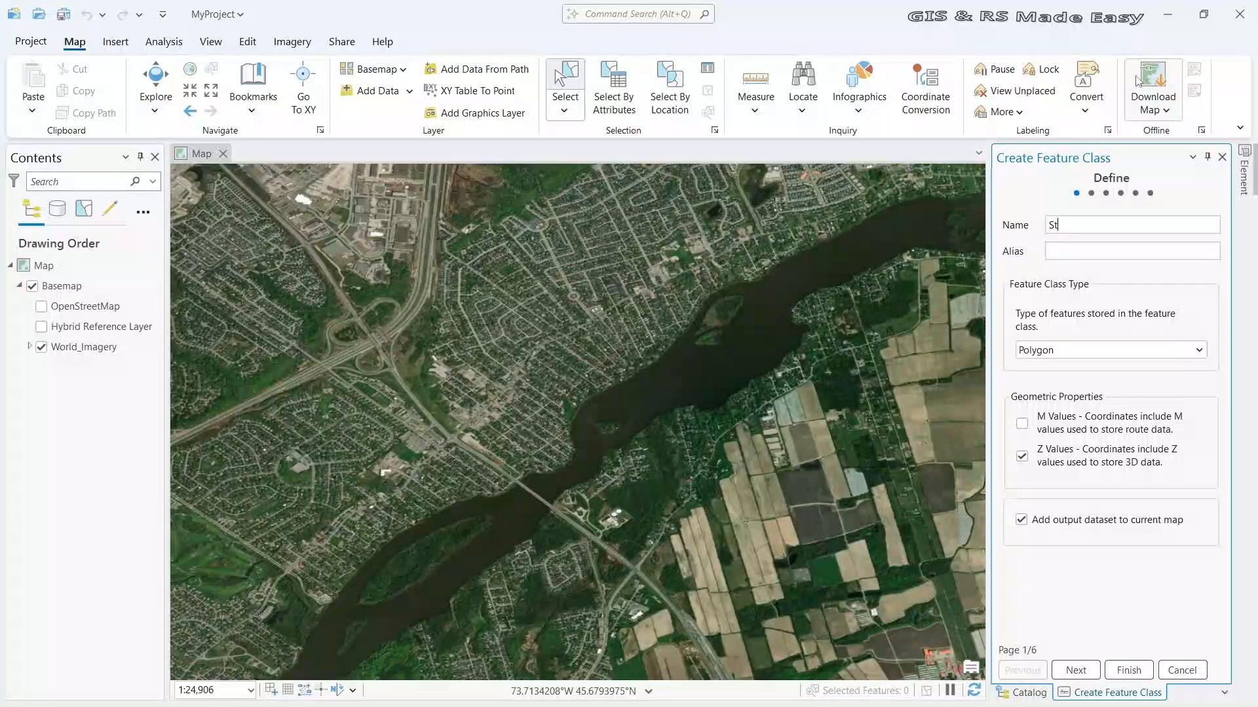
{"action": "type", "text": "udy_Area"}
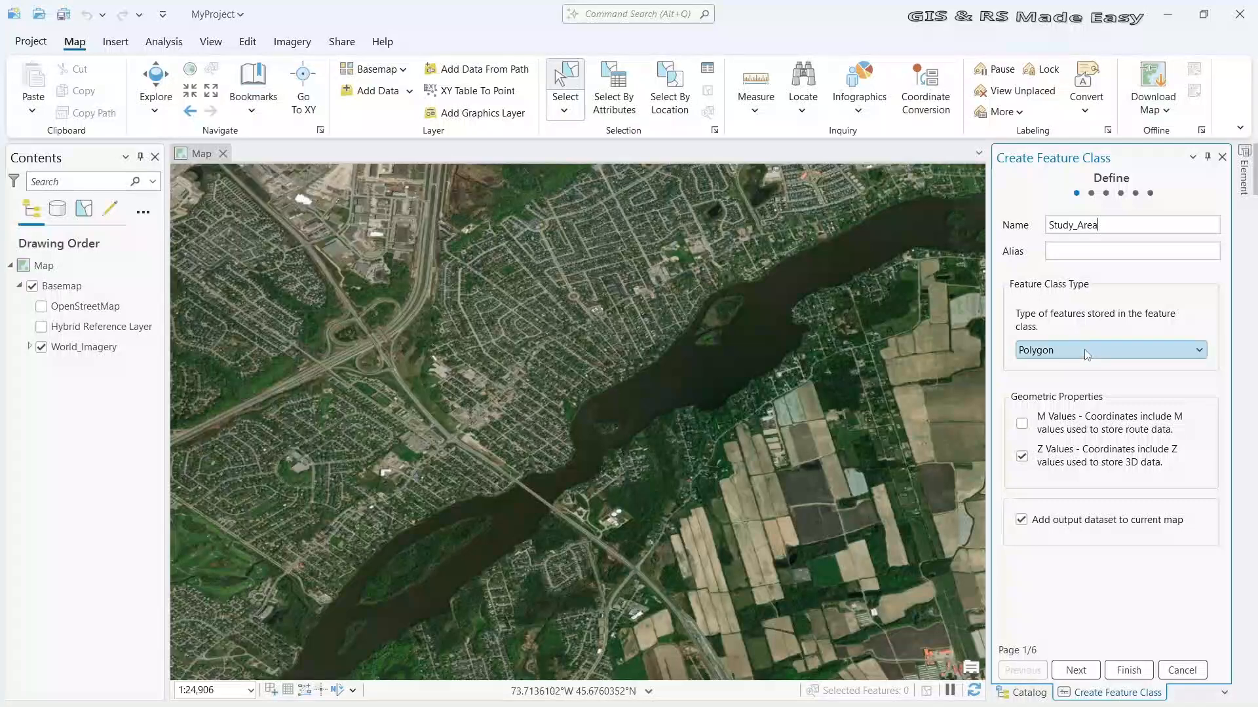
Keep the default fields, WGS 1984 coordinate system and tolerances, finish creating the Study_Area feature class, and collapse the Catalog pane
{"action": "left_click", "coordinate": [1077, 671]}
{"action": "left_click", "coordinate": [1077, 671]}
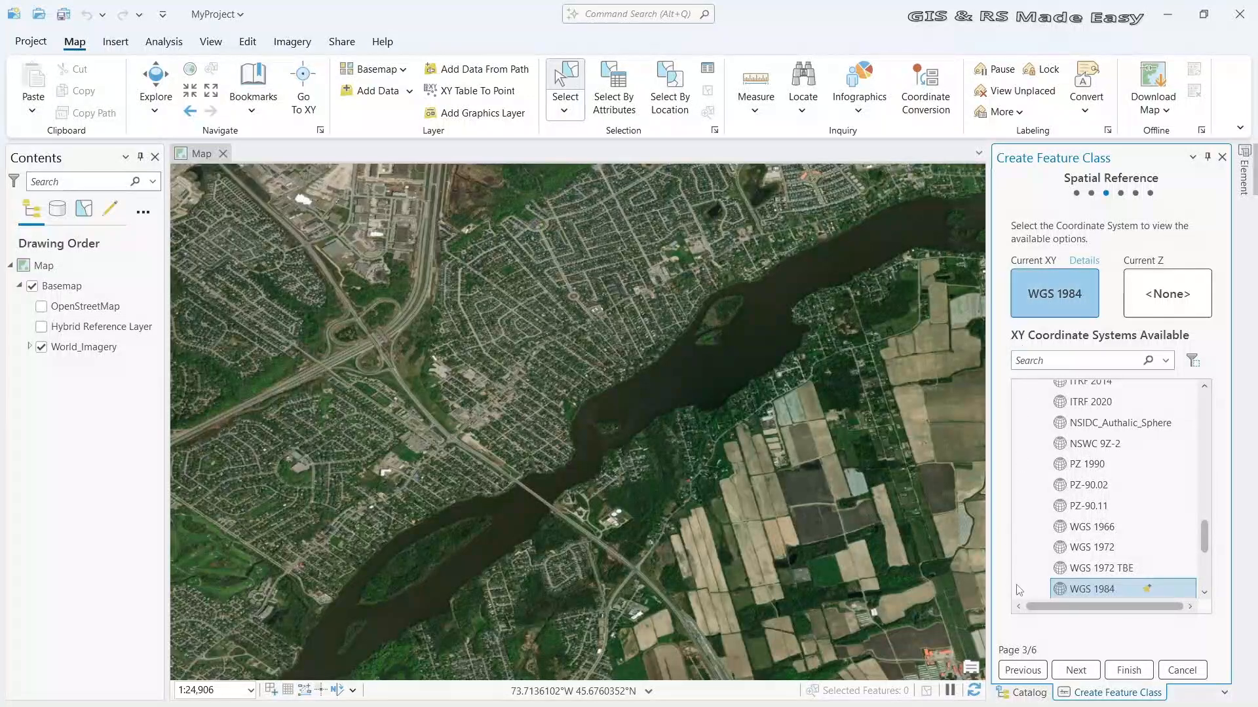
{"action": "left_click", "coordinate": [1091, 675]}
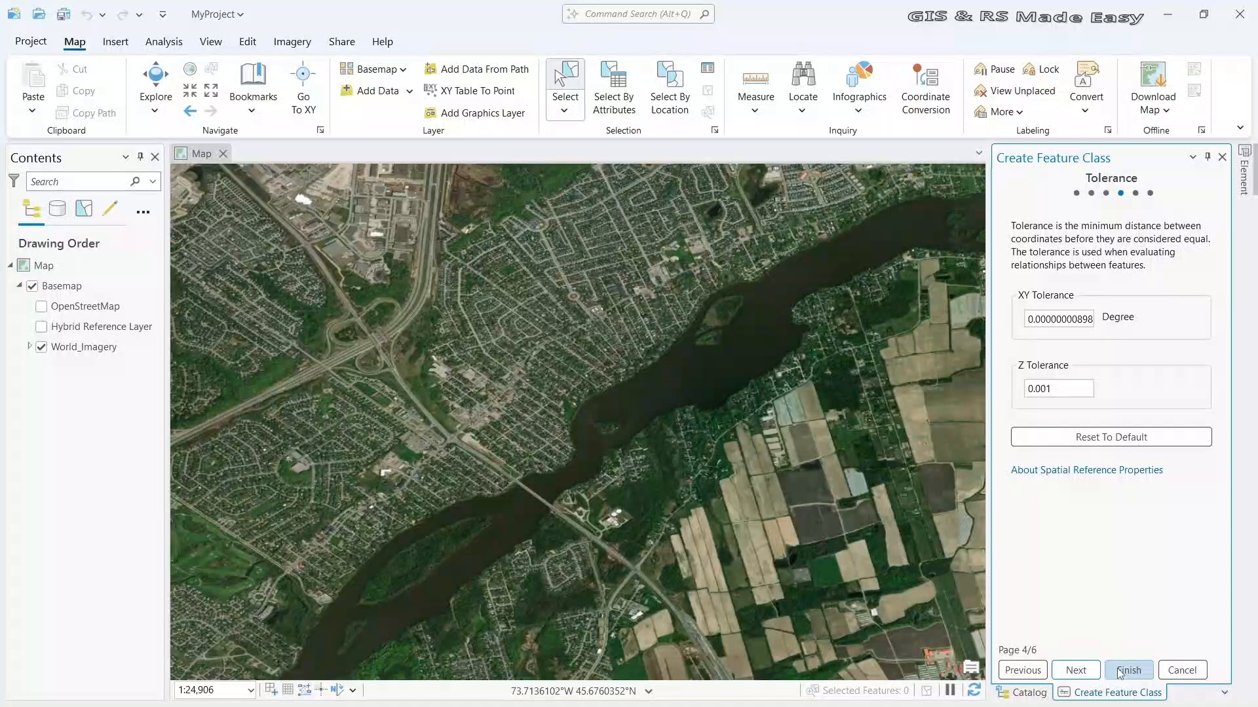
{"action": "left_click", "coordinate": [1120, 673]}
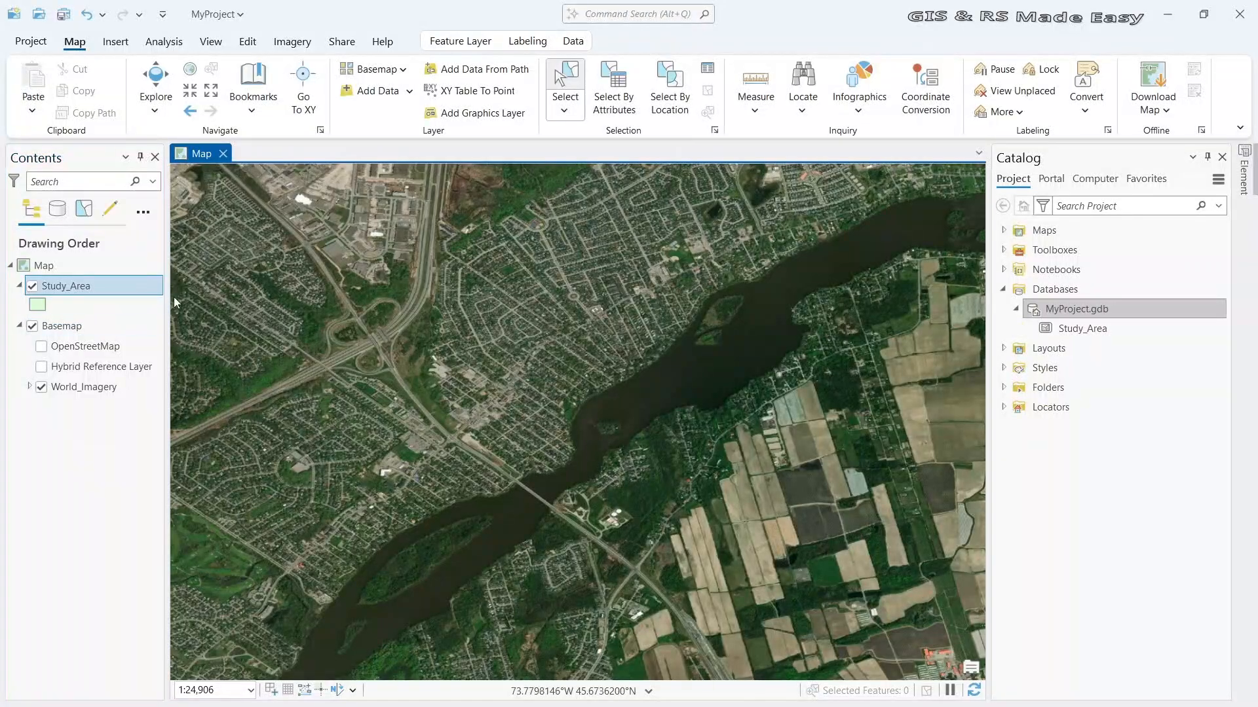
{"action": "left_click", "coordinate": [1207, 157]}
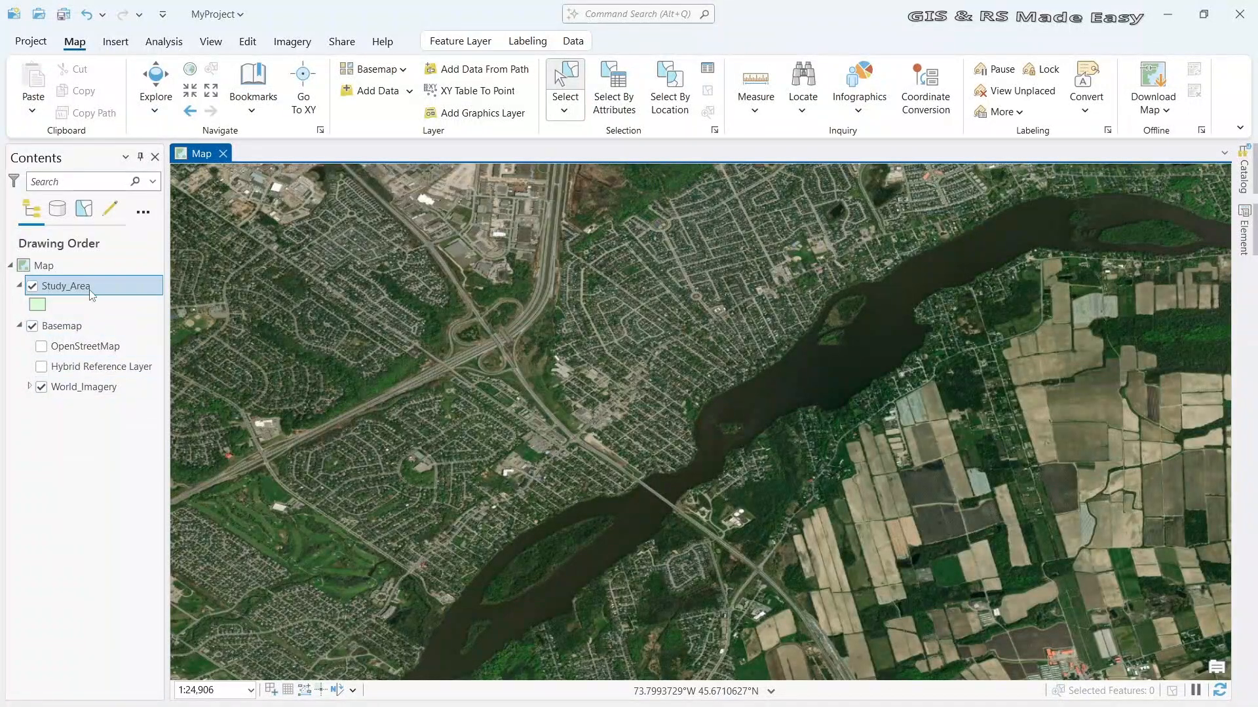
Open feature creation for editing and activate the polygon template of the Study_Area layer
{"action": "left_click", "coordinate": [65, 285]}
{"action": "key", "text": "F2"}
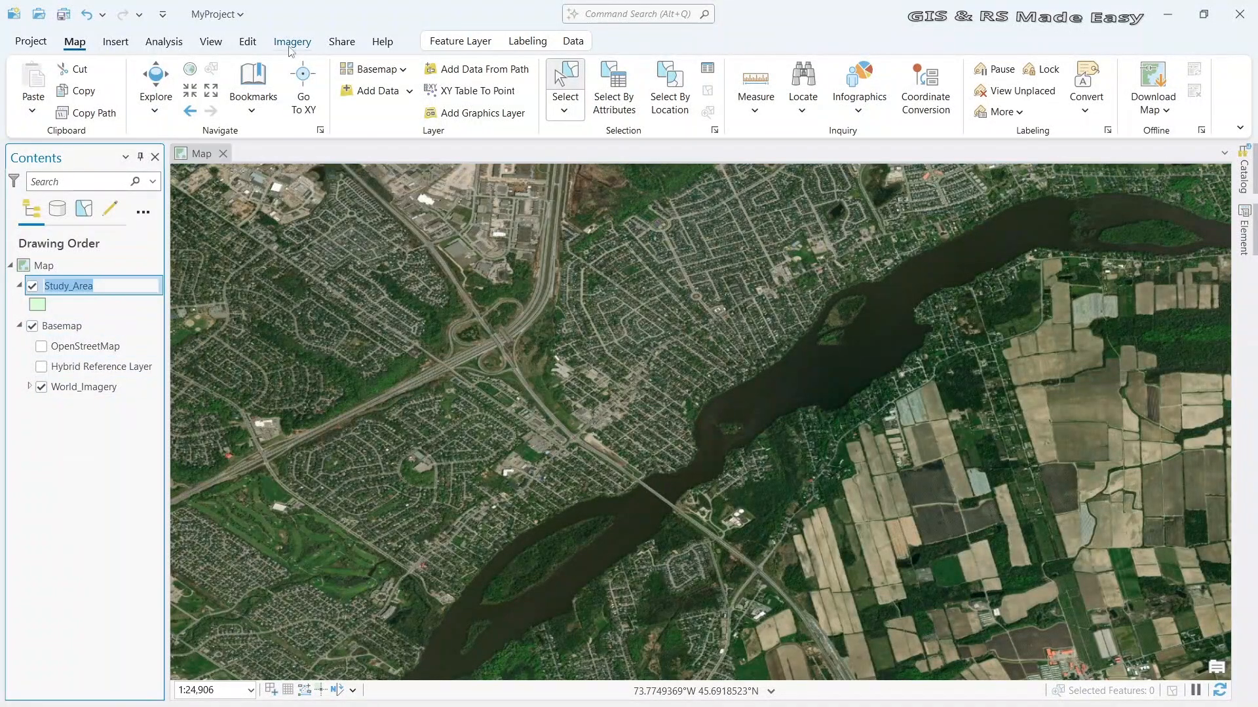
{"action": "left_click", "coordinate": [248, 44]}
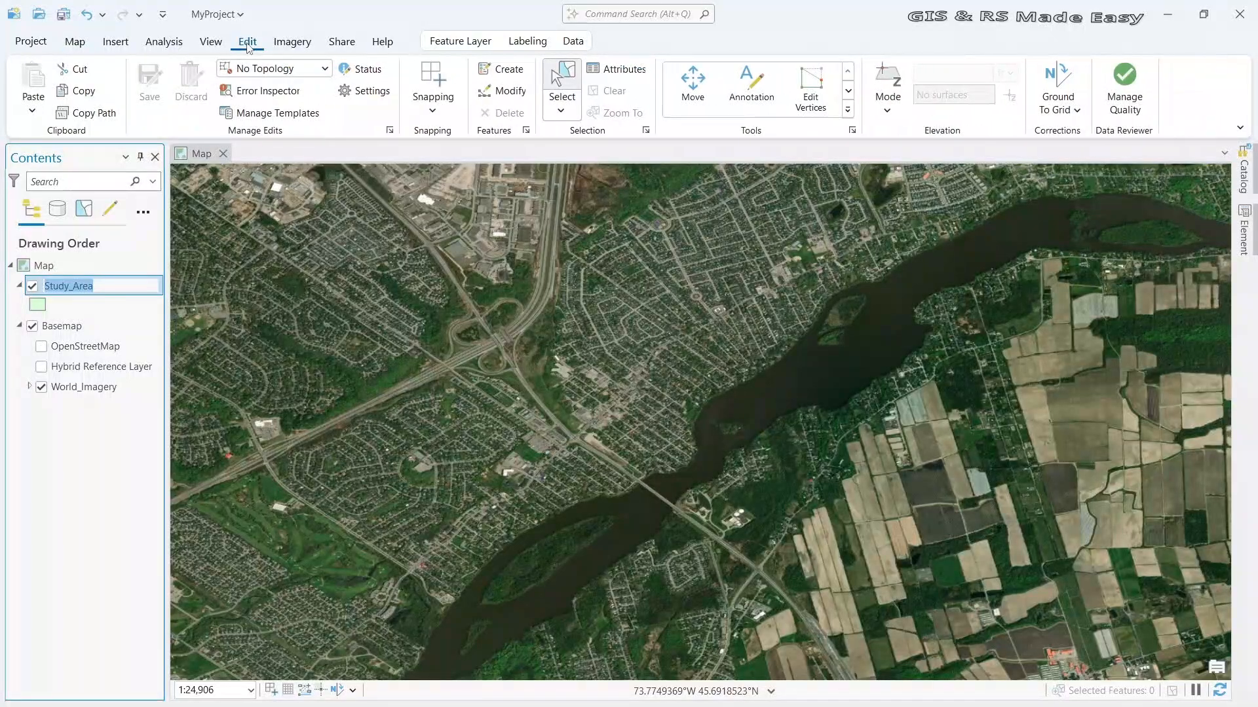
{"action": "left_click", "coordinate": [505, 71]}
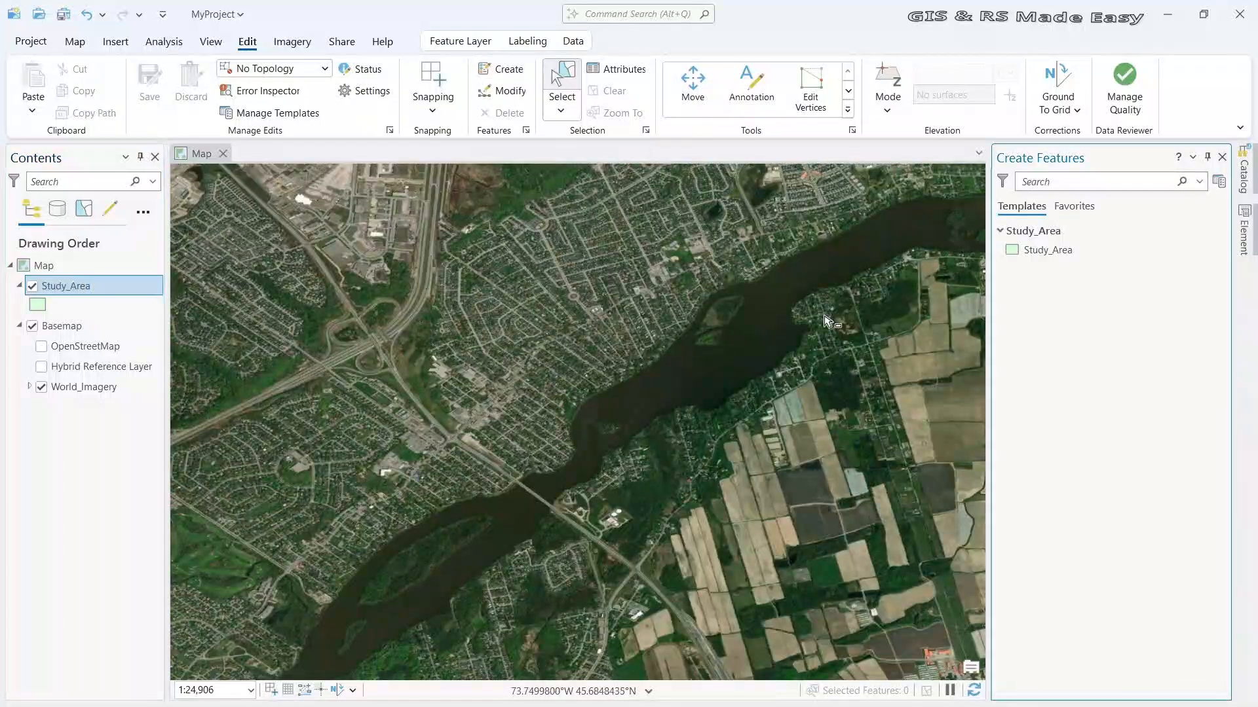
{"action": "left_click", "coordinate": [1056, 254]}
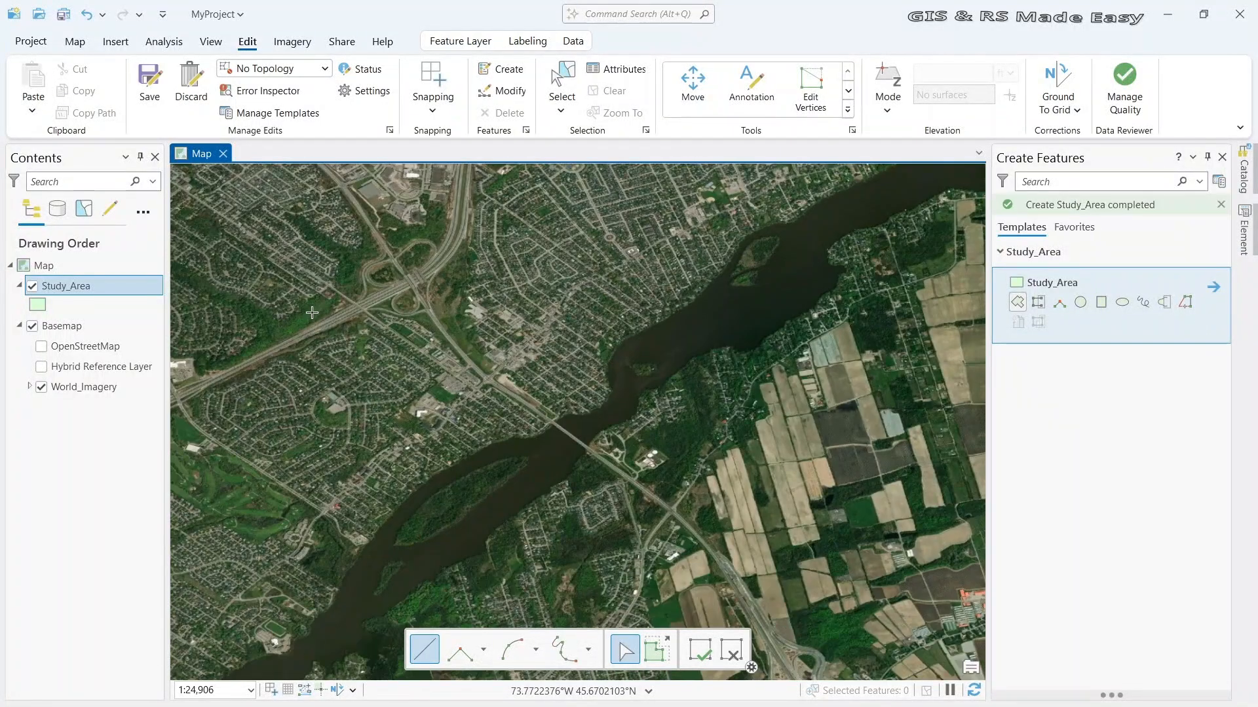
Trace the northern boundary of the study area with short straight segments, from the highway west of the interchange eastward to the river's far bank
{"action": "left_click", "coordinate": [338, 281]}
{"action": "left_click", "coordinate": [350, 264]}
{"action": "left_click", "coordinate": [361, 255]}
{"action": "left_click", "coordinate": [372, 250]}
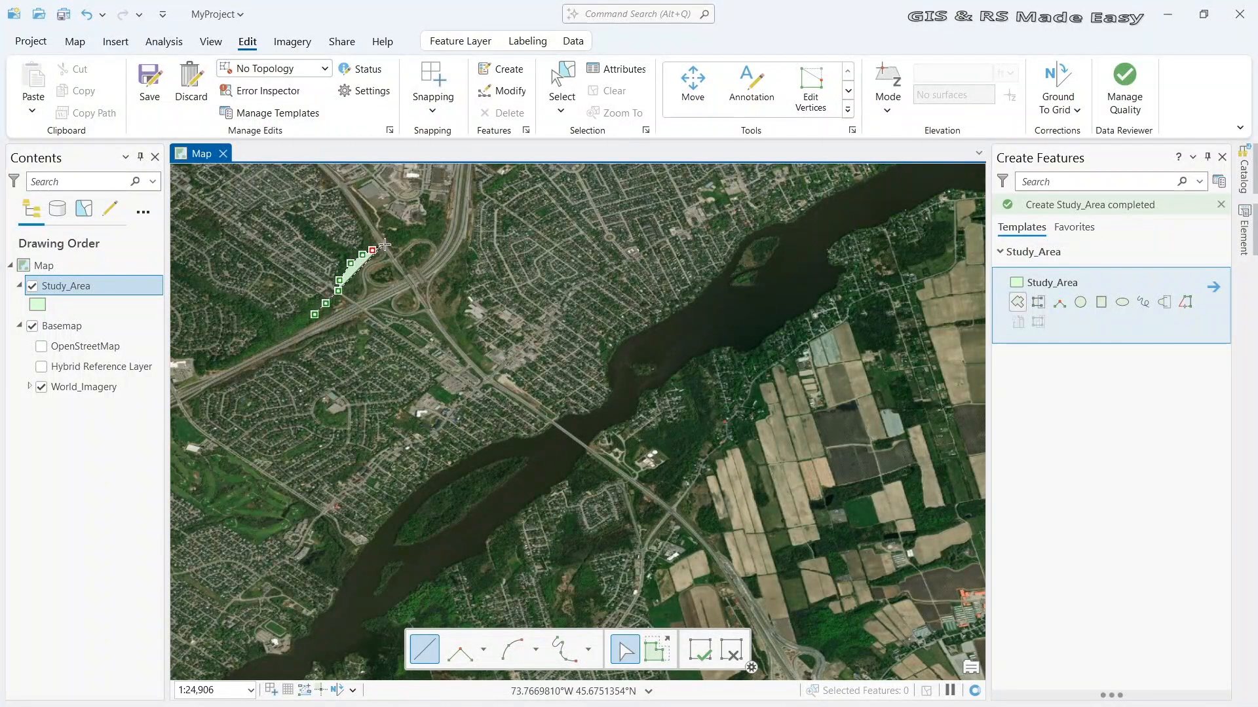
{"action": "left_click", "coordinate": [384, 245]}
{"action": "left_click", "coordinate": [395, 239]}
{"action": "left_click", "coordinate": [407, 234]}
{"action": "left_click", "coordinate": [414, 233]}
{"action": "left_click", "coordinate": [423, 233]}
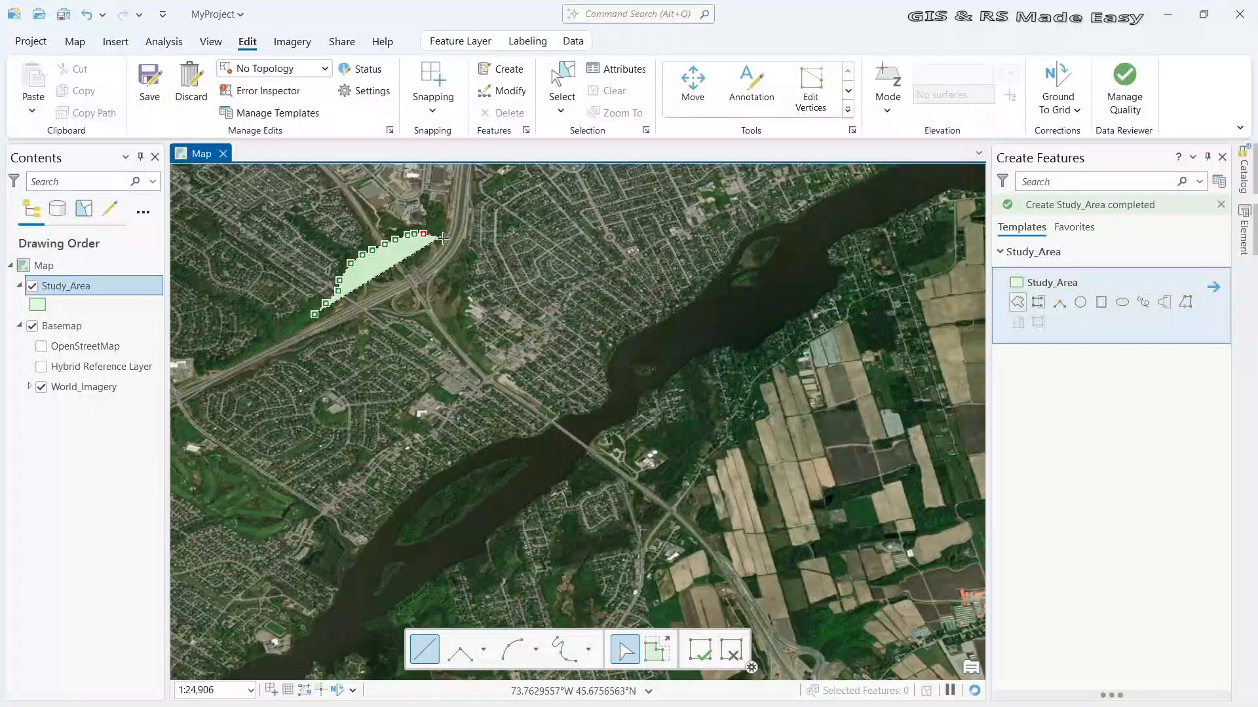
{"action": "left_click", "coordinate": [443, 238]}
{"action": "left_click", "coordinate": [457, 242]}
{"action": "left_click", "coordinate": [473, 243]}
{"action": "left_click", "coordinate": [492, 240]}
{"action": "left_click", "coordinate": [502, 236]}
{"action": "left_click", "coordinate": [512, 235]}
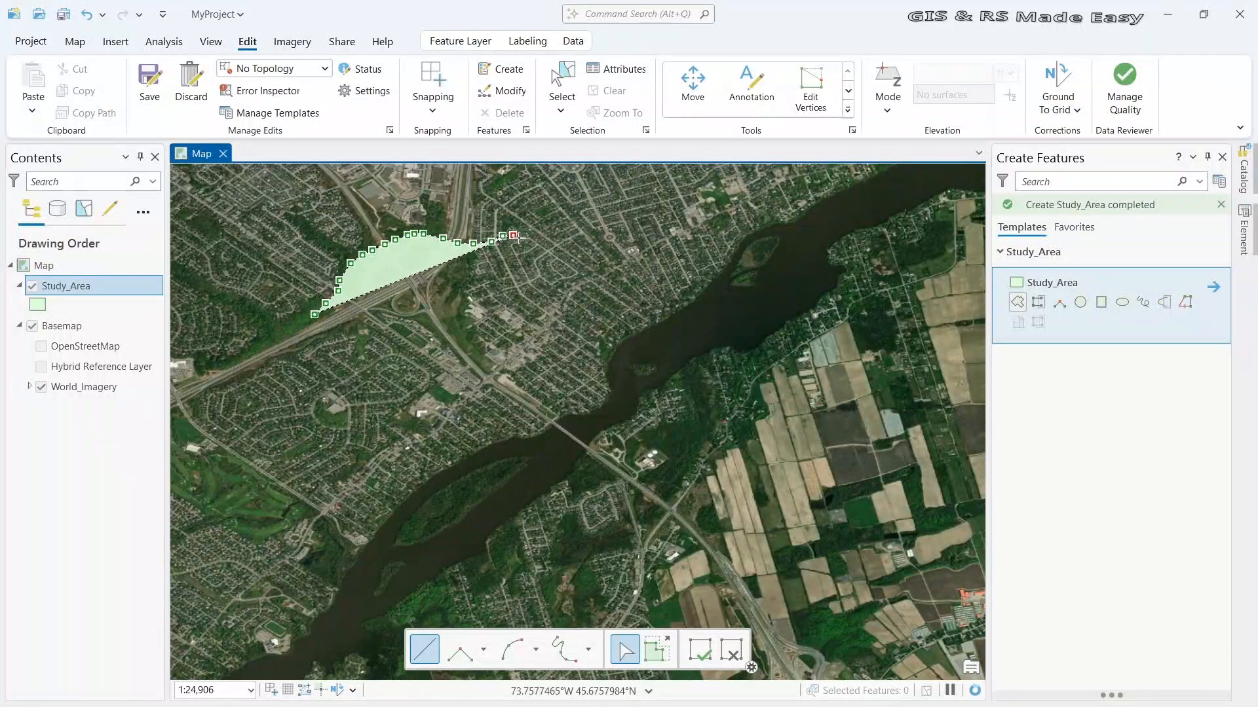
{"action": "left_click", "coordinate": [529, 244]}
{"action": "left_click", "coordinate": [550, 255]}
{"action": "left_click", "coordinate": [563, 256]}
{"action": "left_click", "coordinate": [574, 256]}
{"action": "left_click", "coordinate": [588, 255]}
{"action": "left_click", "coordinate": [594, 256]}
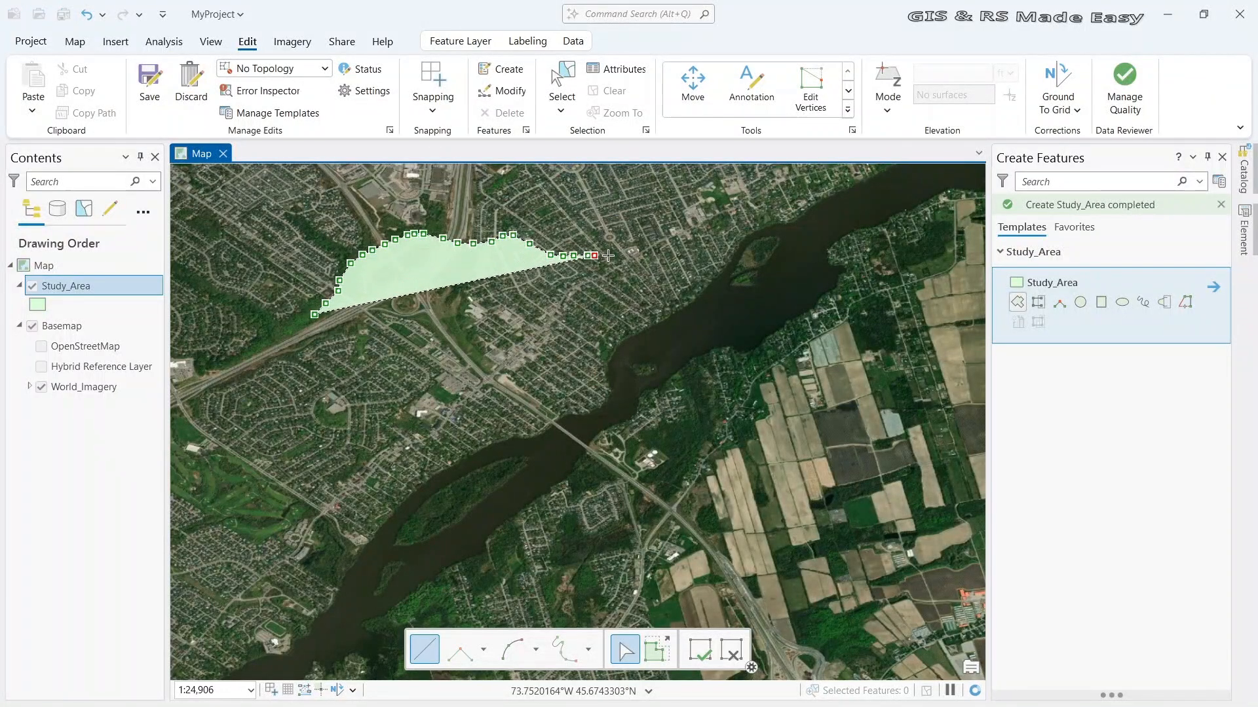
{"action": "left_click", "coordinate": [614, 255]}
{"action": "left_click", "coordinate": [632, 255]}
{"action": "left_click", "coordinate": [641, 255]}
{"action": "left_click", "coordinate": [680, 258]}
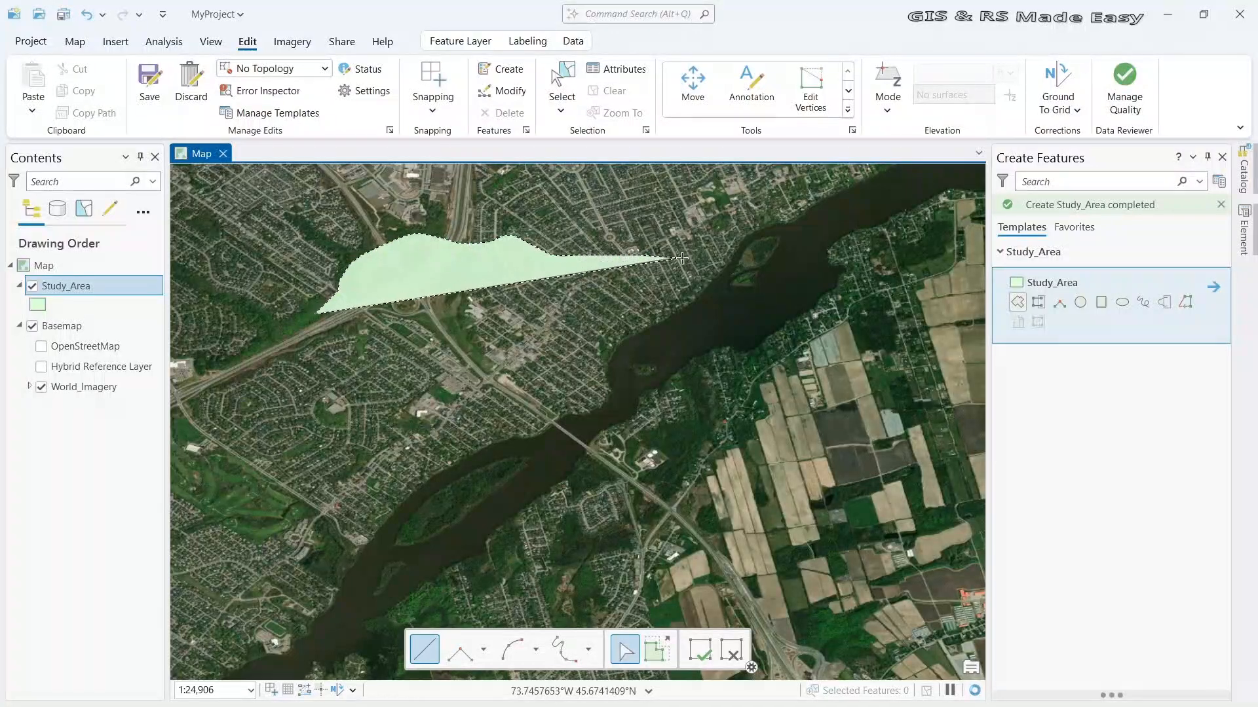
{"action": "left_click", "coordinate": [701, 256]}
{"action": "left_click", "coordinate": [721, 243]}
{"action": "left_click", "coordinate": [739, 234]}
{"action": "left_click", "coordinate": [758, 232]}
{"action": "left_click", "coordinate": [775, 230]}
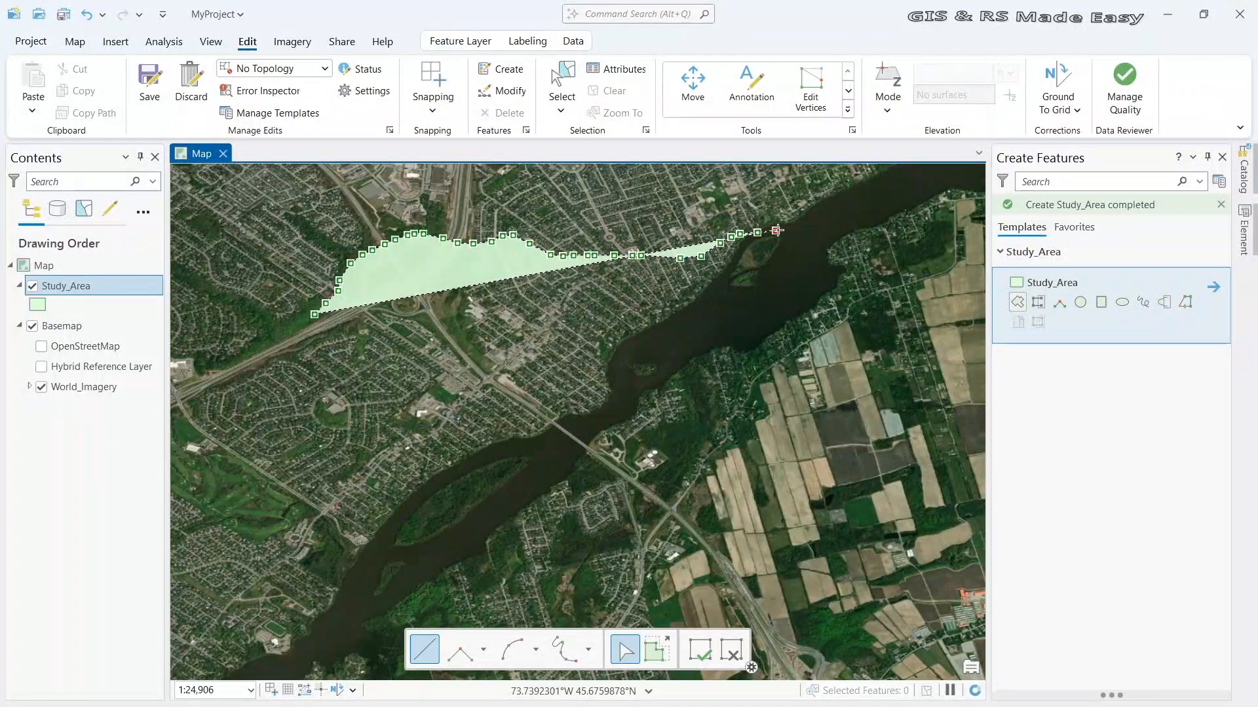
{"action": "left_click", "coordinate": [787, 234]}
{"action": "left_click", "coordinate": [801, 244]}
{"action": "left_click", "coordinate": [804, 251]}
{"action": "left_click", "coordinate": [814, 266]}
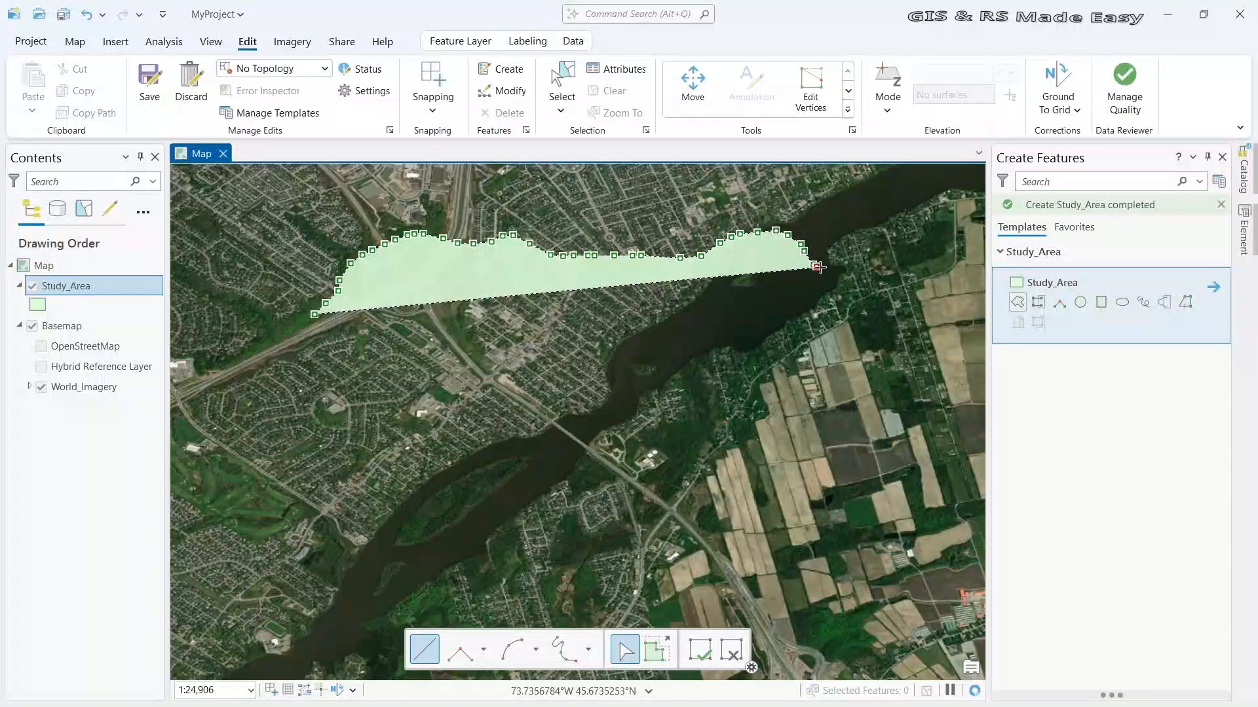
{"action": "left_click", "coordinate": [820, 267]}
{"action": "left_click", "coordinate": [831, 272]}
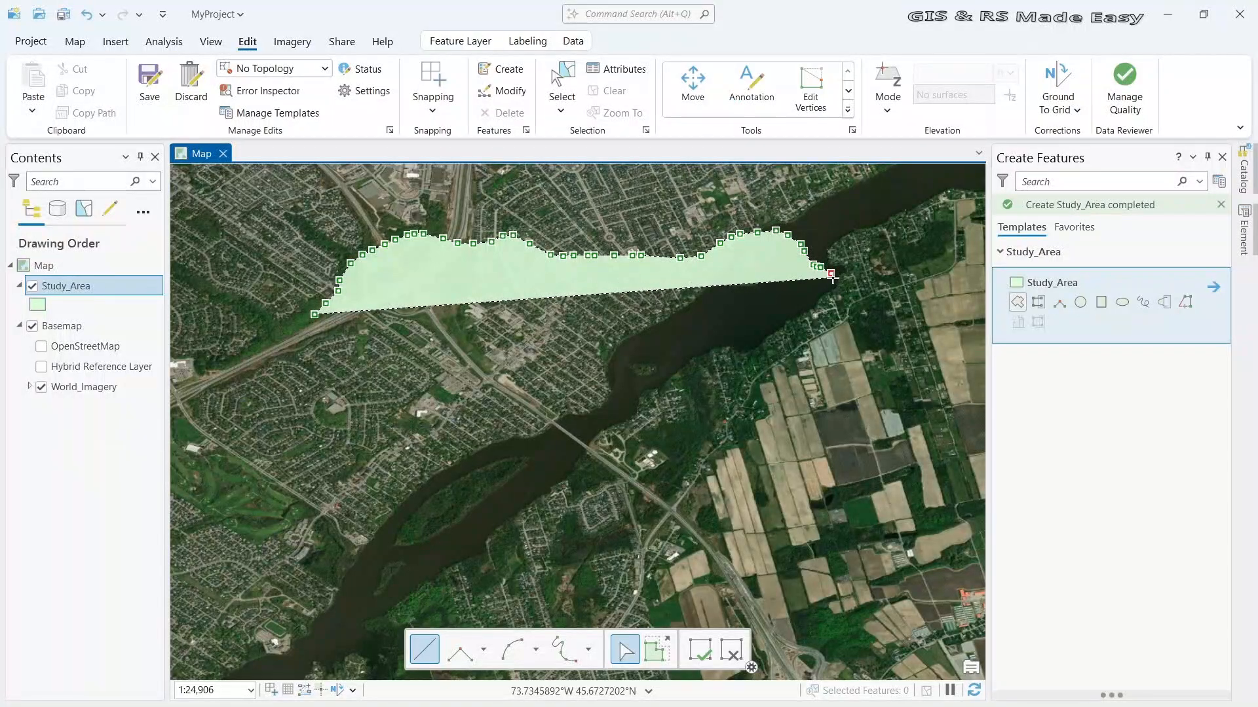
Trace the remaining east, south and west boundary in stream mode back to the start, then finish the polygon and save the edits
{"action": "key", "text": "F8"}
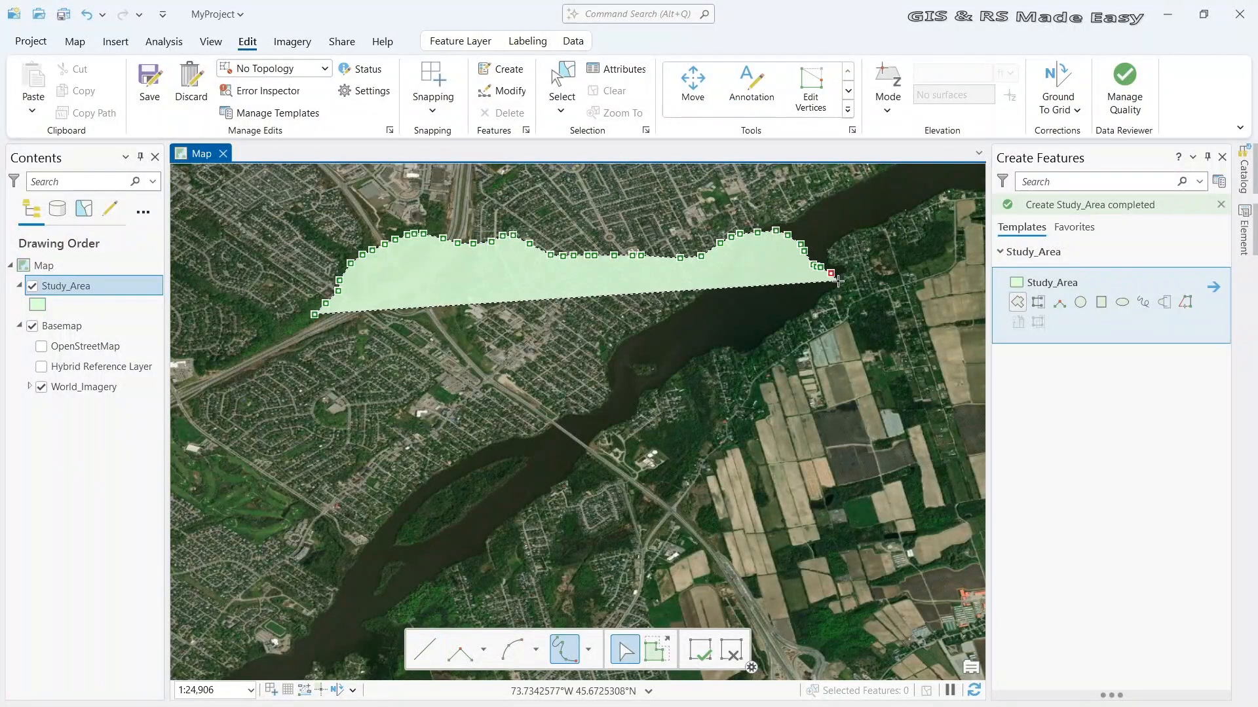
{"action": "mouse_move", "coordinate": [856, 328]}
{"action": "left_mouse_down"}
{"action": "mouse_move", "coordinate": [889, 371]}
{"action": "mouse_move", "coordinate": [882, 543]}
{"action": "mouse_move", "coordinate": [858, 567]}
{"action": "mouse_move", "coordinate": [704, 598]}
{"action": "mouse_move", "coordinate": [632, 577]}
{"action": "mouse_move", "coordinate": [471, 576]}
{"action": "mouse_move", "coordinate": [396, 607]}
{"action": "mouse_move", "coordinate": [327, 566]}
{"action": "mouse_move", "coordinate": [300, 458]}
{"action": "mouse_move", "coordinate": [246, 419]}
{"action": "mouse_move", "coordinate": [280, 341]}
{"action": "left_mouse_up"}
{"action": "key", "text": "F2"}
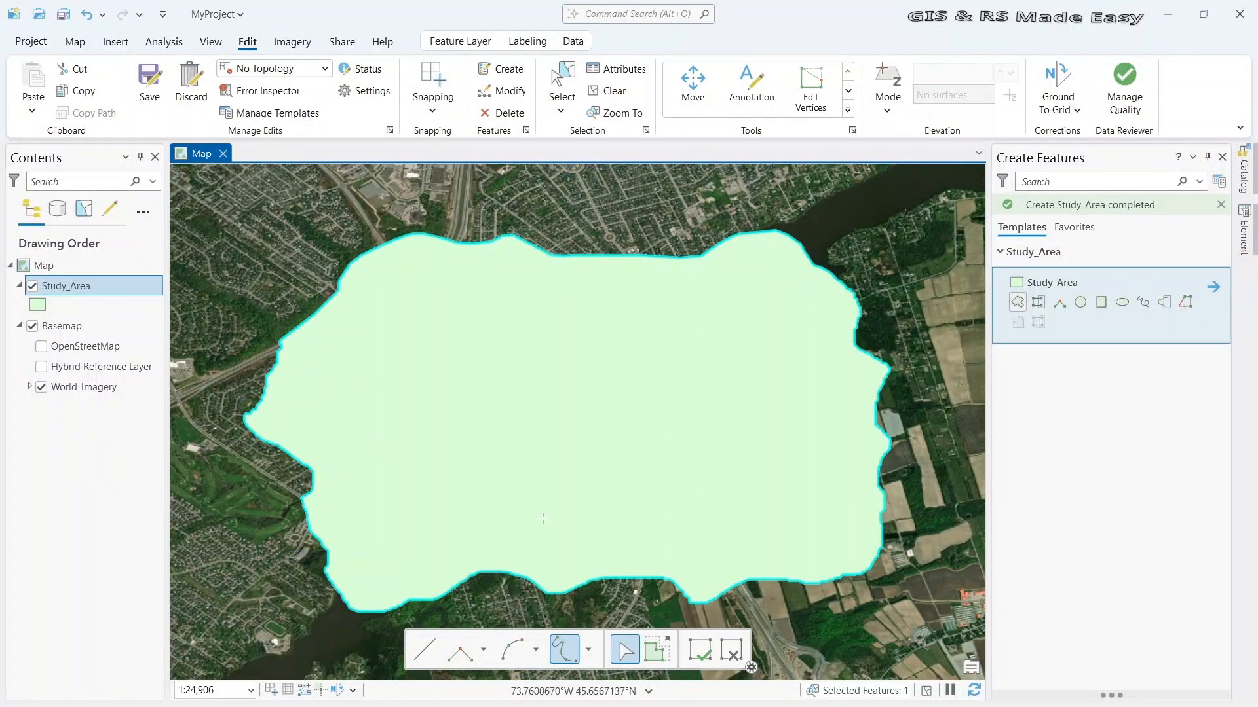
{"action": "left_click", "coordinate": [698, 654]}
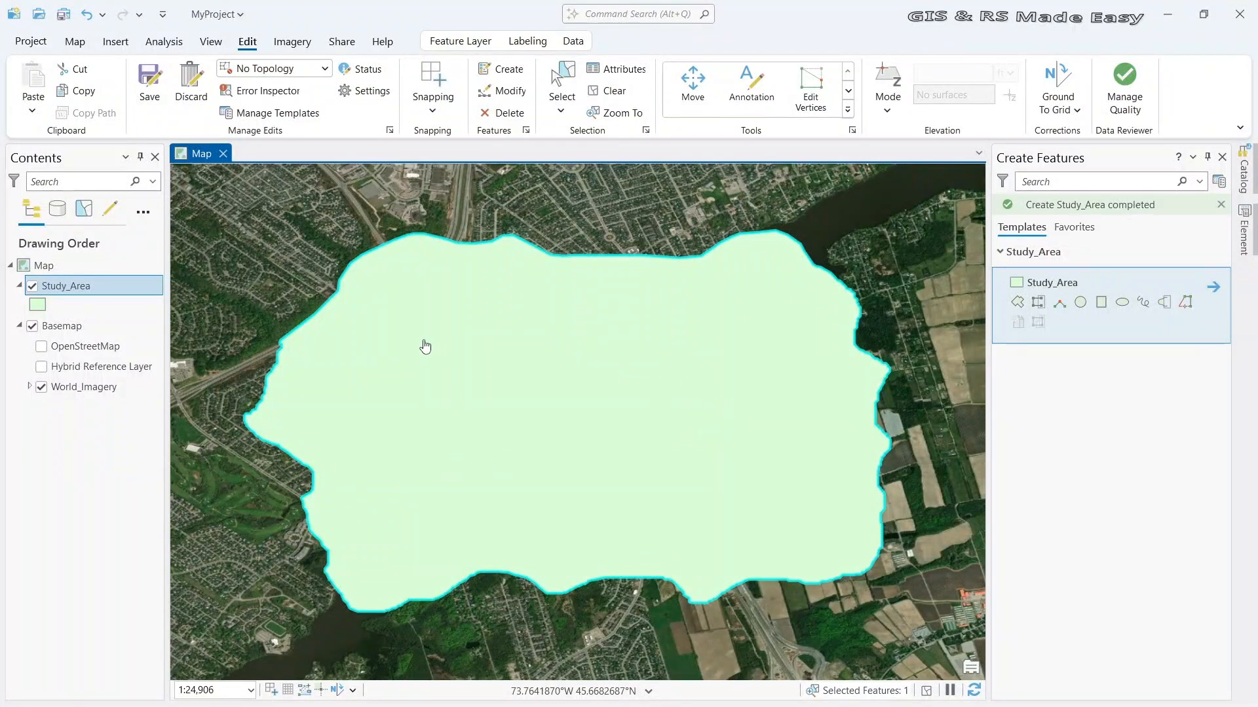
{"action": "left_click", "coordinate": [150, 91]}
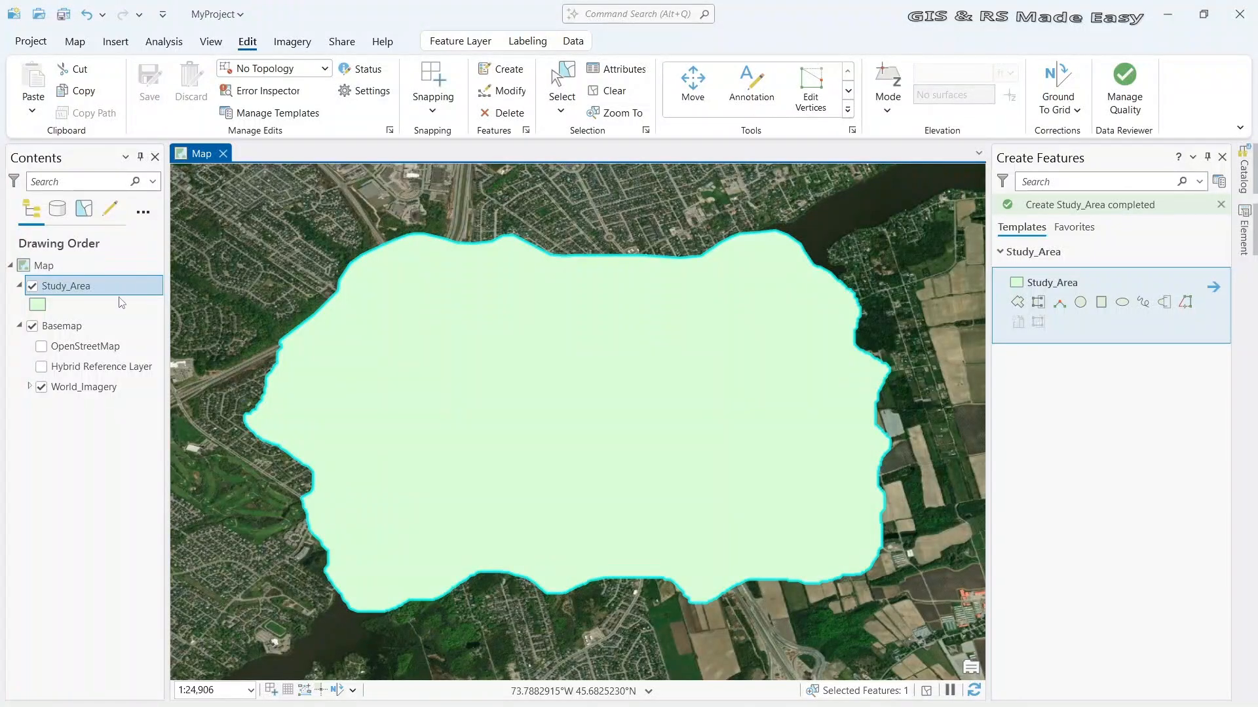
Apply the unfilled 2 pt Black Outline symbol from the ArcGIS 2D gallery to the Study_Area layer
{"action": "left_click", "coordinate": [77, 291]}
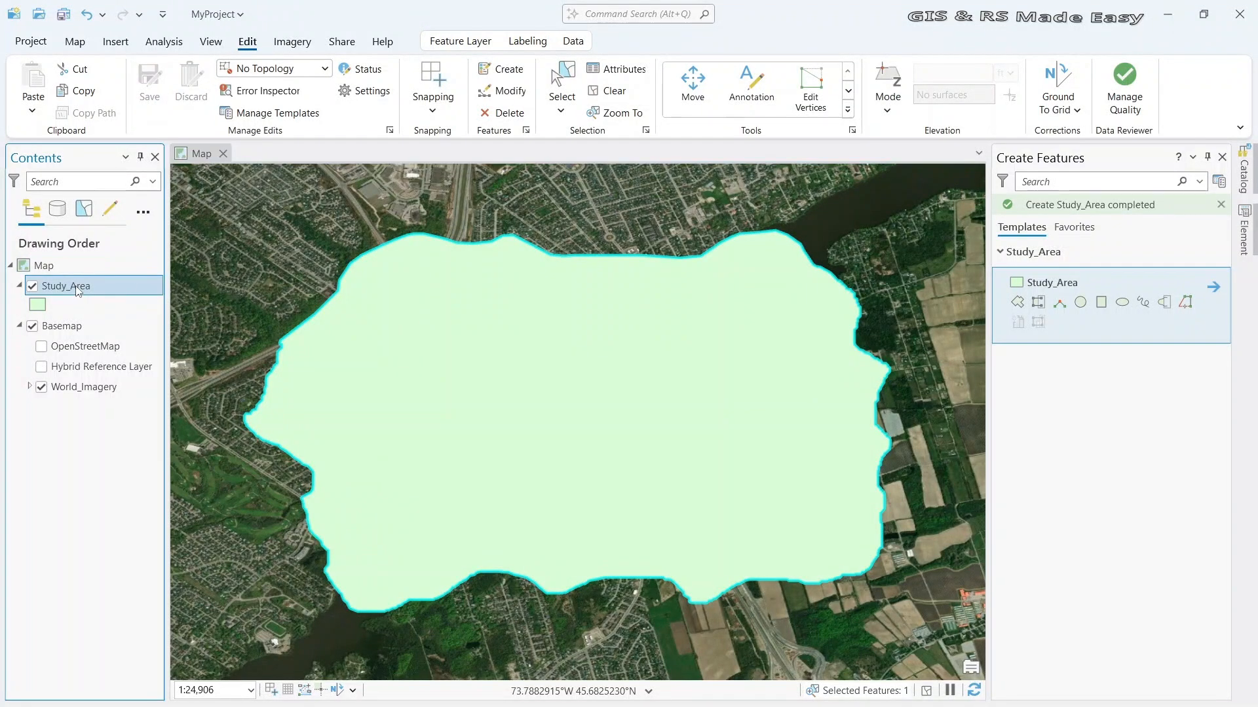
{"action": "right_click", "coordinate": [77, 291]}
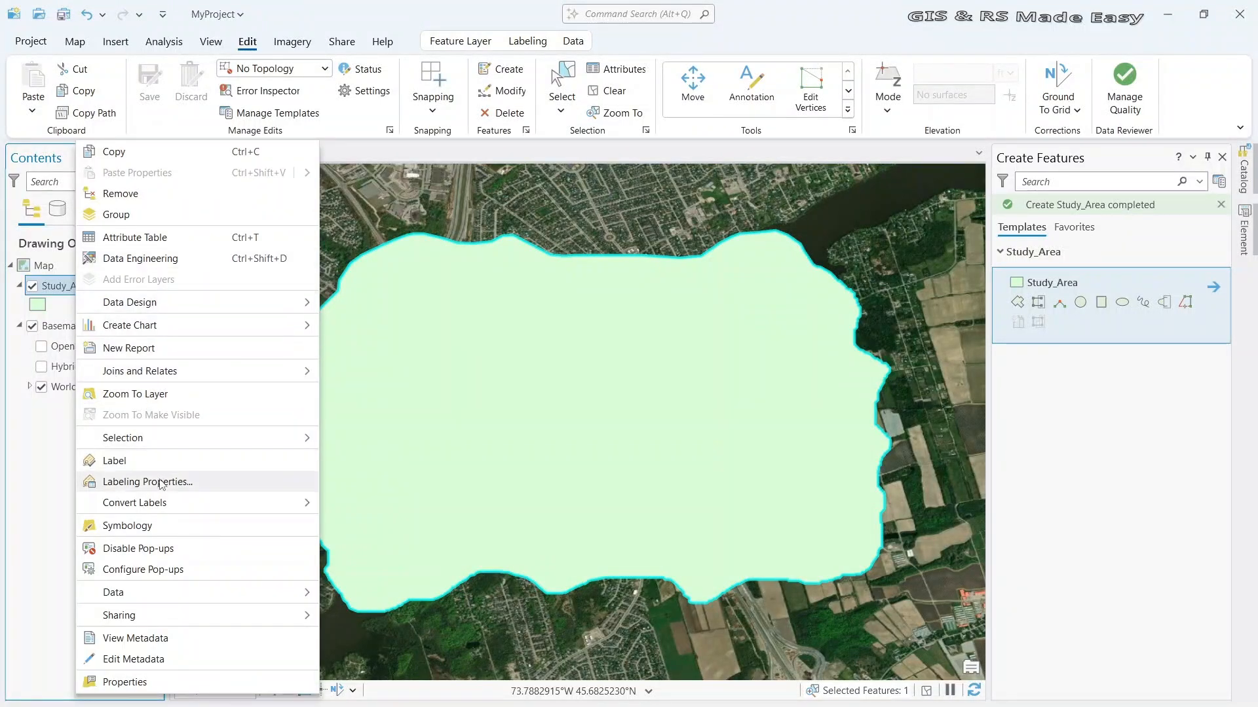
{"action": "left_click", "coordinate": [165, 530]}
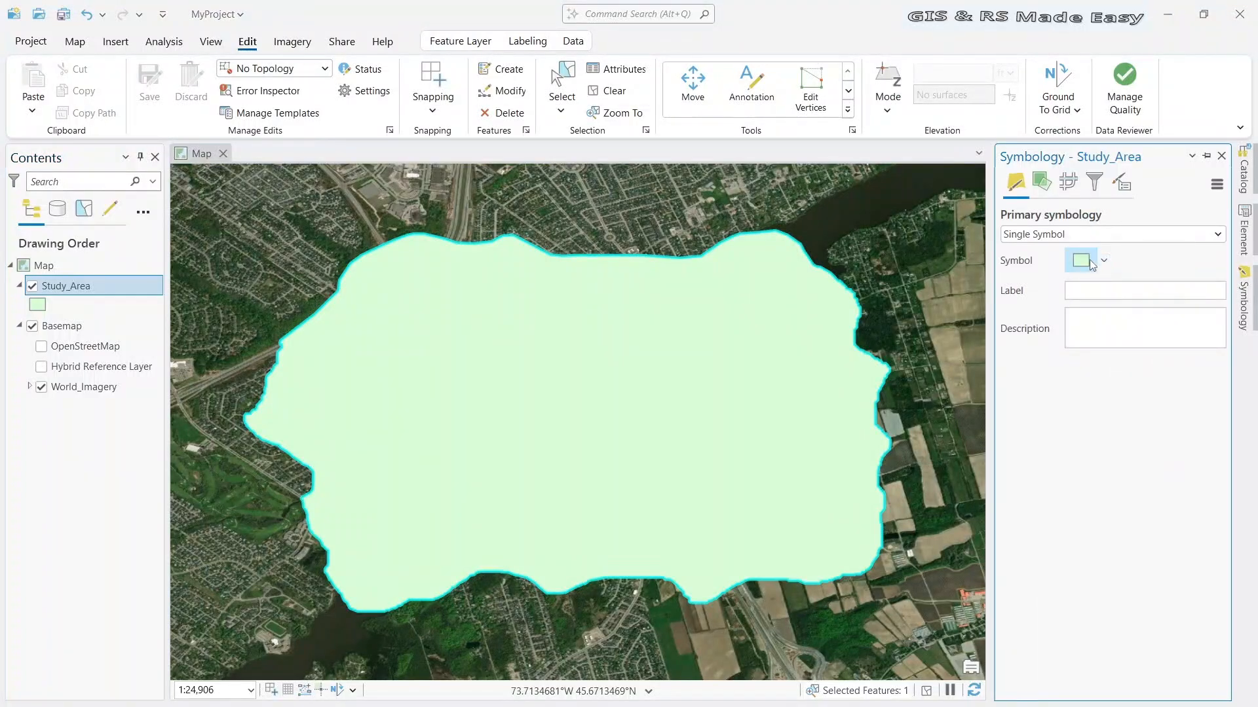
{"action": "left_click", "coordinate": [1088, 264]}
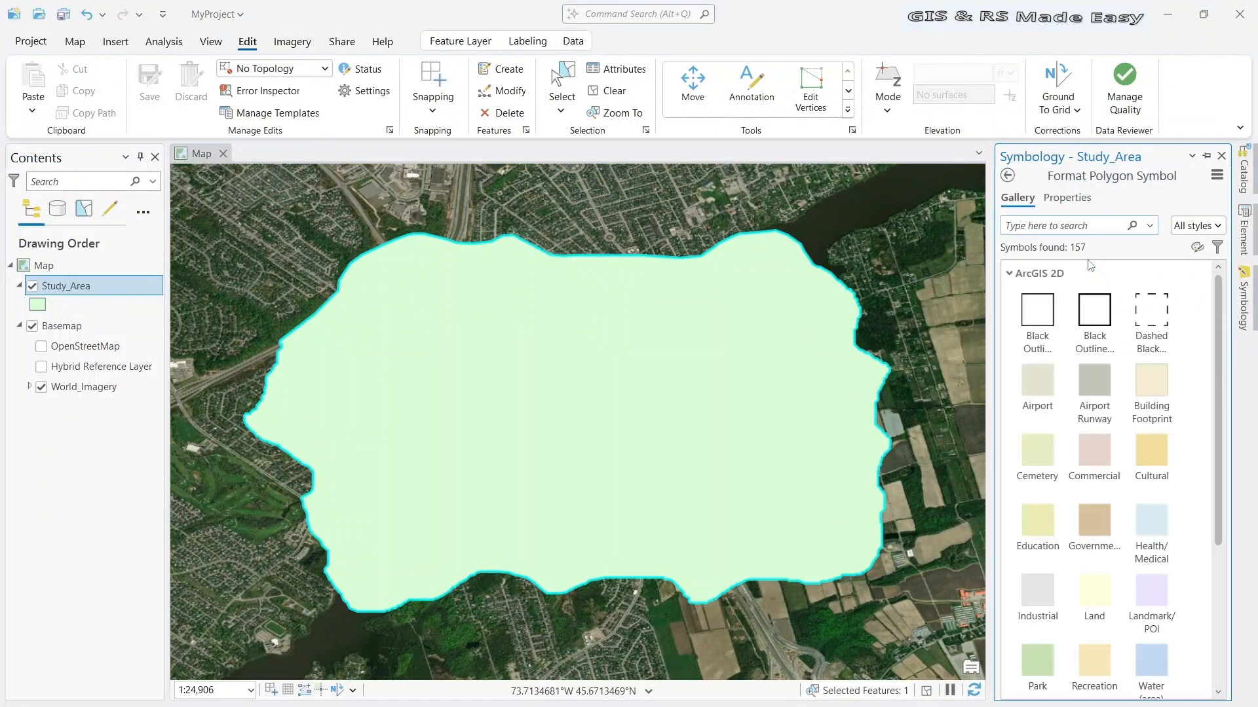
{"action": "left_click", "coordinate": [1097, 317]}
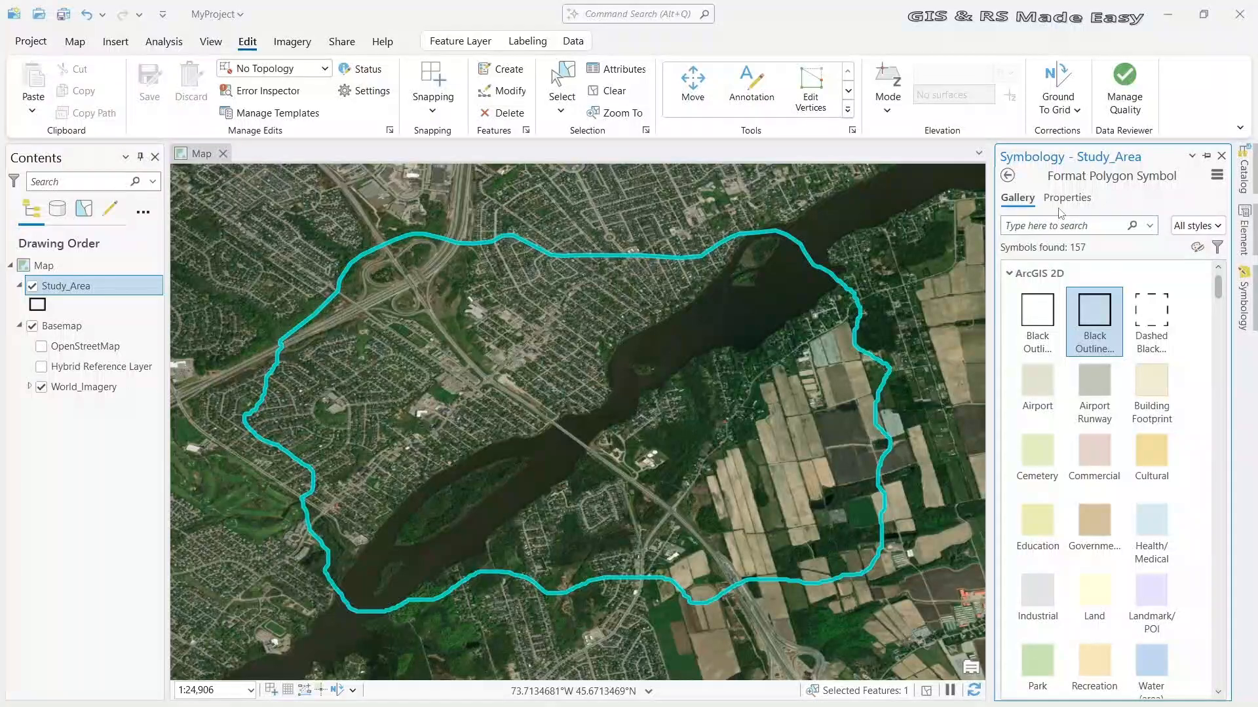
Set the Study_Area outline colour to red, apply it, and clear the selected polygon to show the boundary
{"action": "double_click", "coordinate": [1113, 313]}
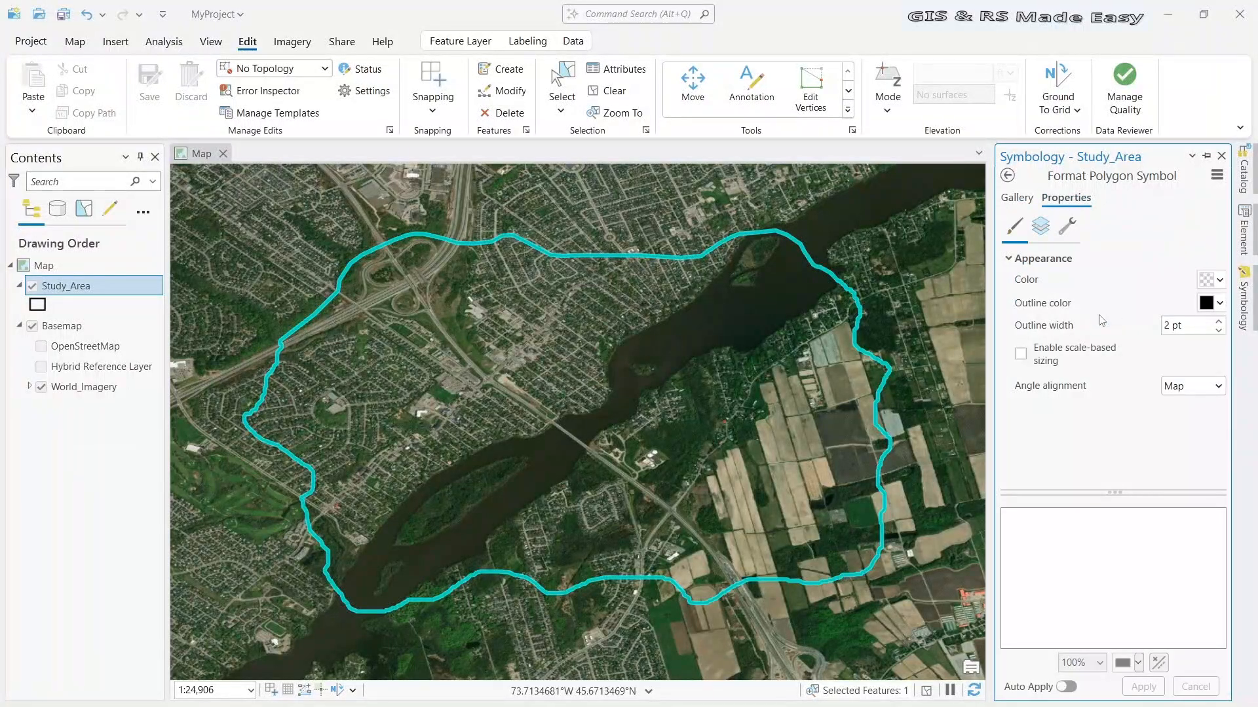
{"action": "left_click", "coordinate": [1220, 305]}
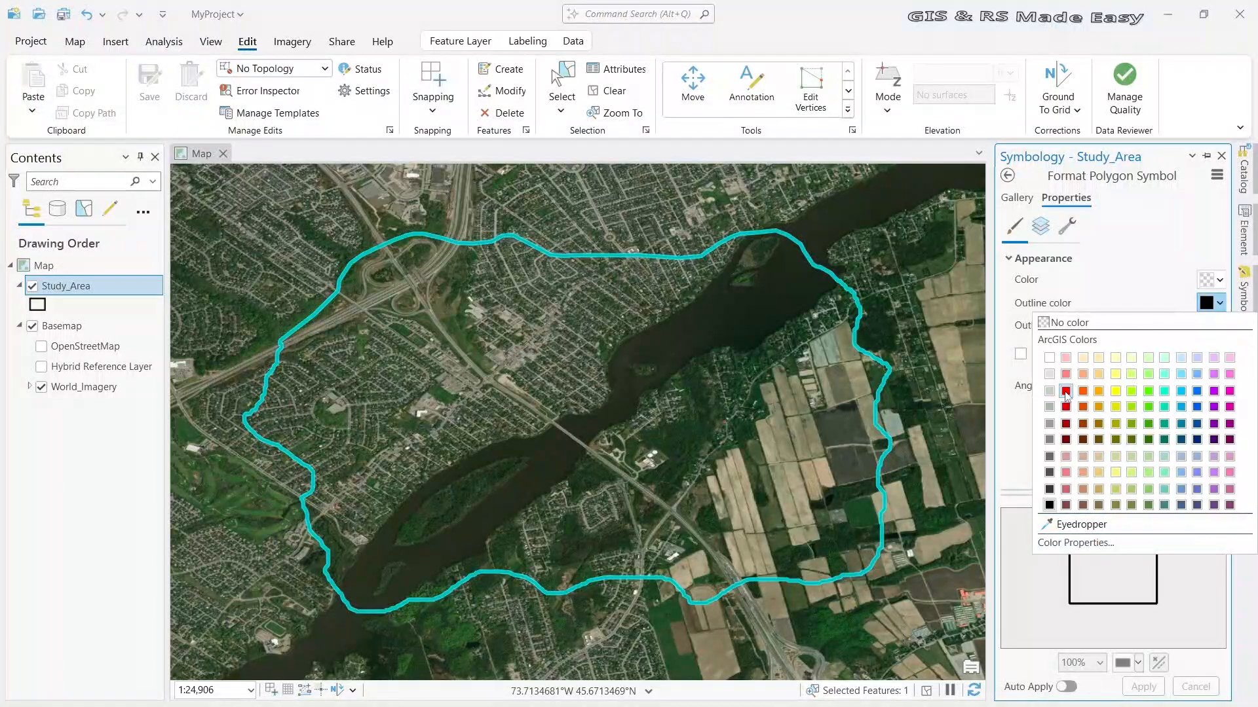
{"action": "left_click", "coordinate": [1066, 391]}
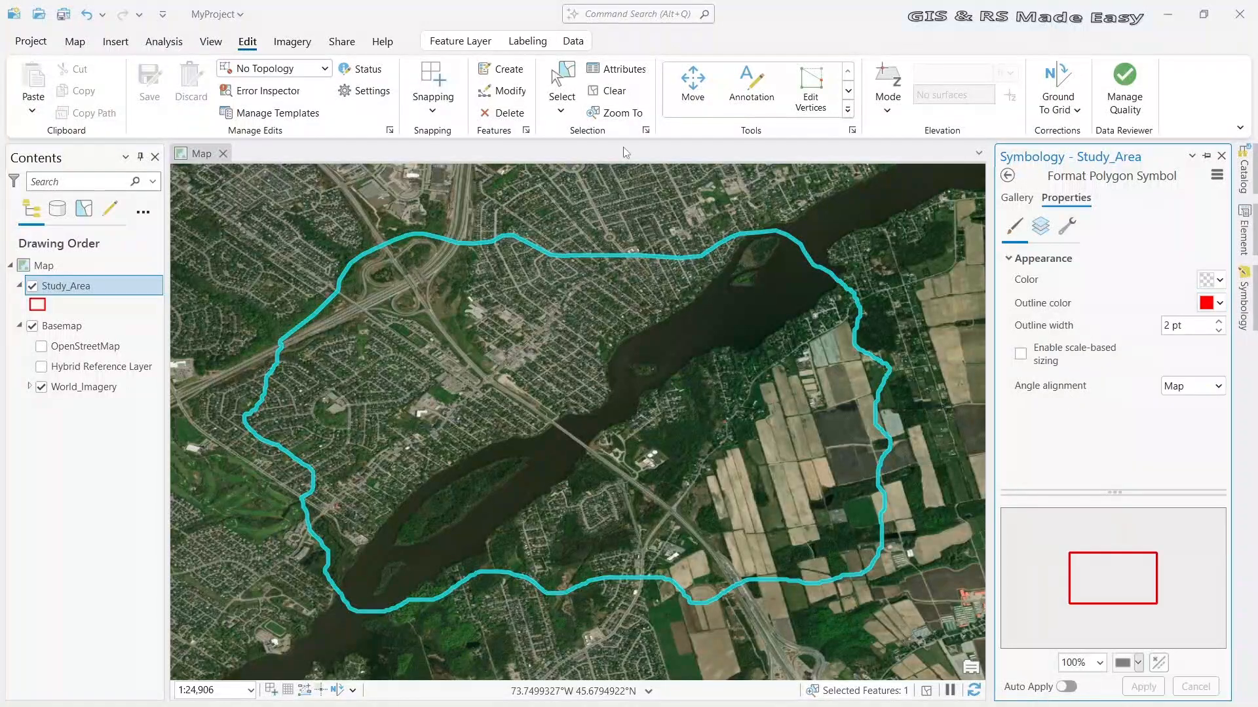
{"action": "left_click", "coordinate": [617, 93]}
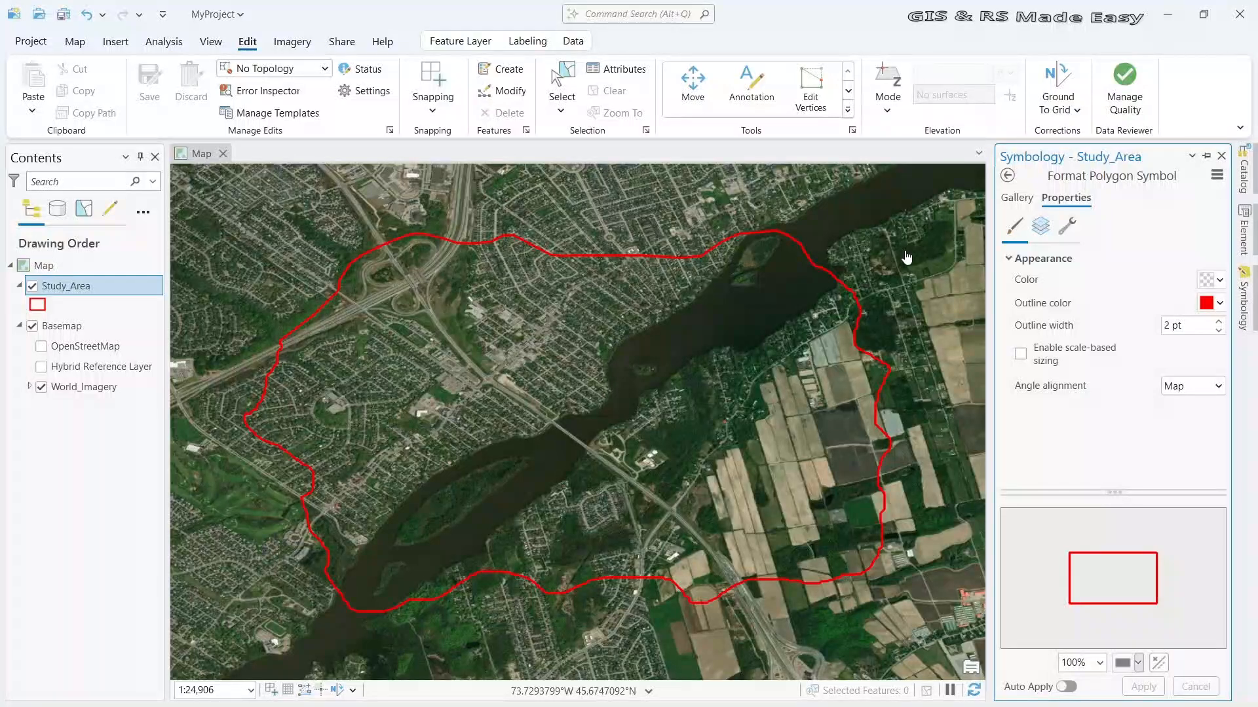
{"action": "left_click", "coordinate": [1221, 157]}
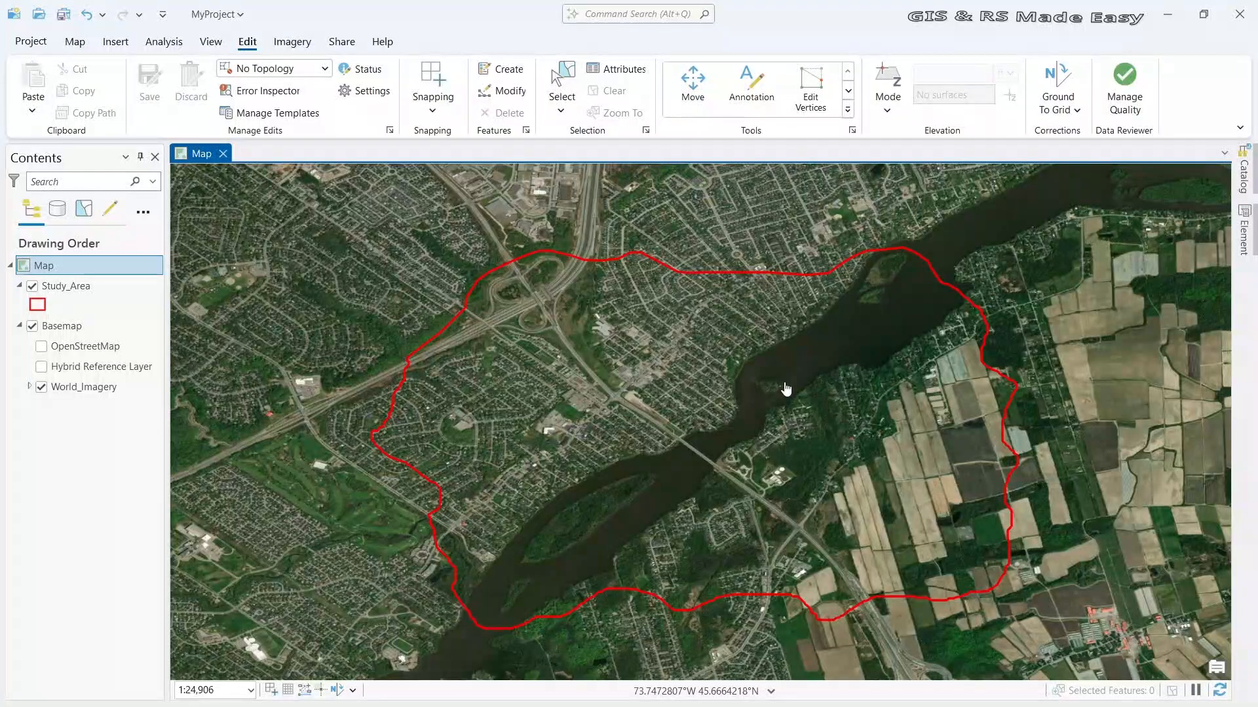
Export the Study_Area features to a new feature class named Land_Use in MyProject.gdb
{"action": "right_click", "coordinate": [76, 293]}
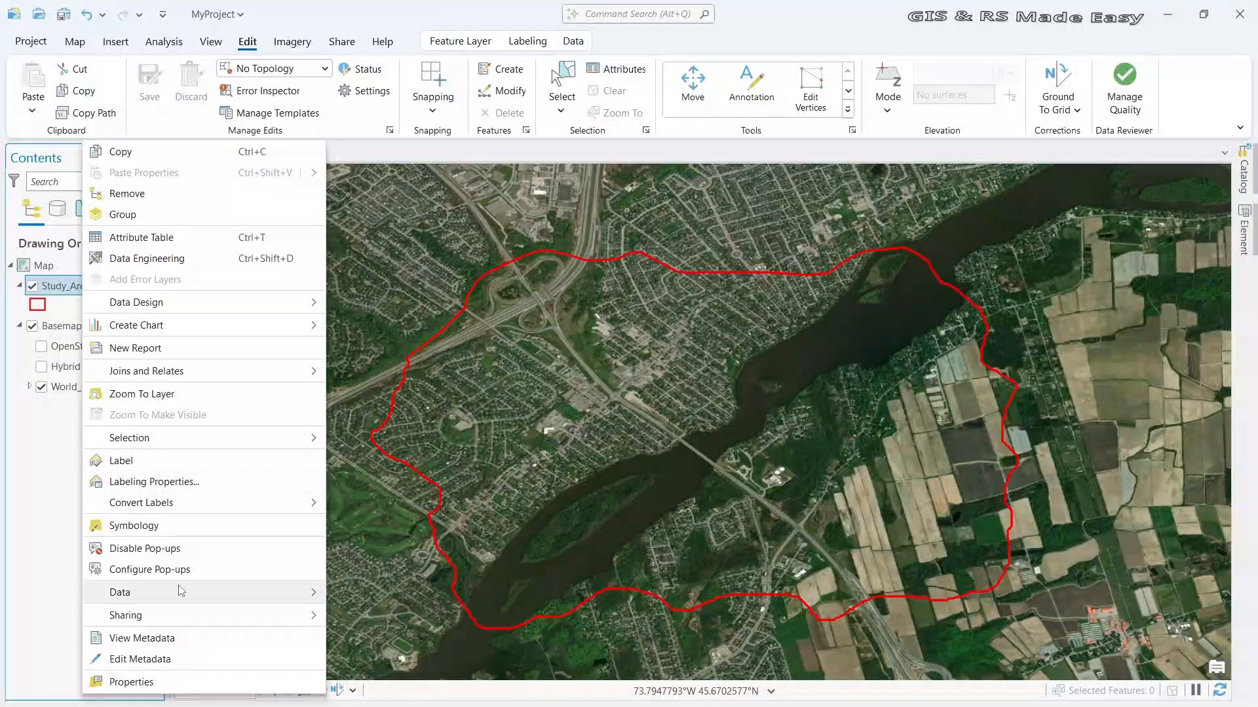
{"action": "mouse_move", "coordinate": [181, 591]}
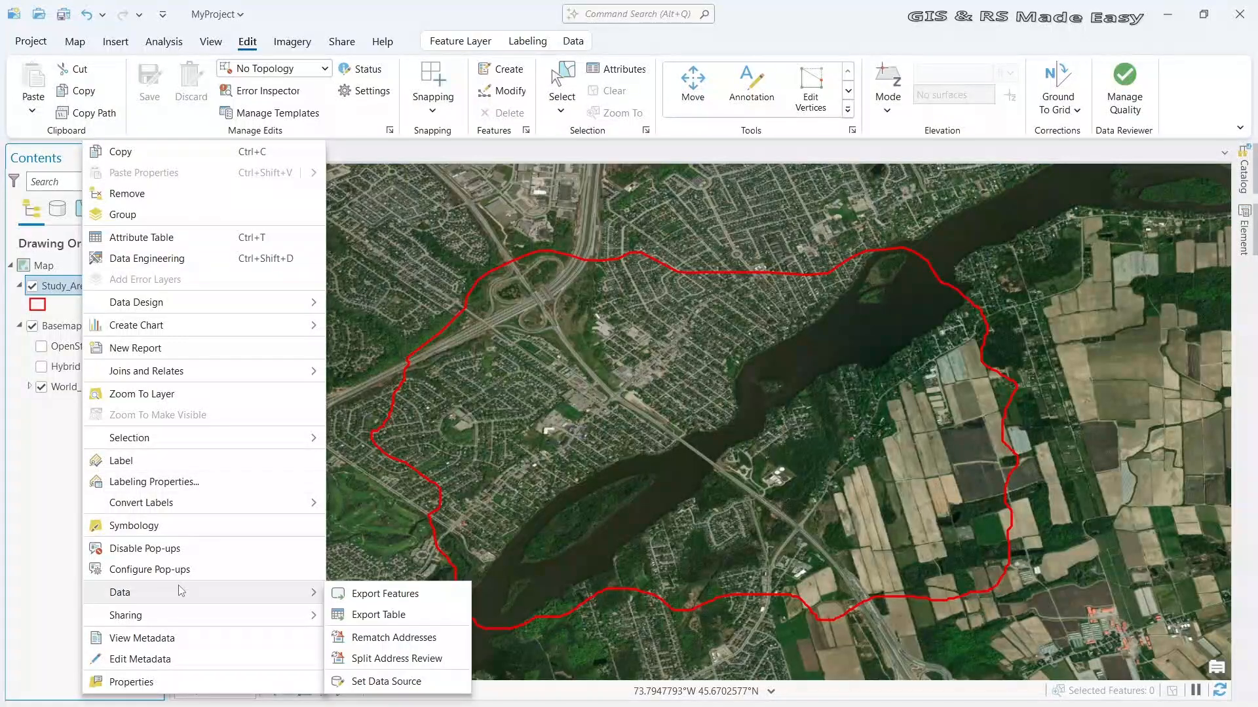
{"action": "left_click", "coordinate": [405, 596]}
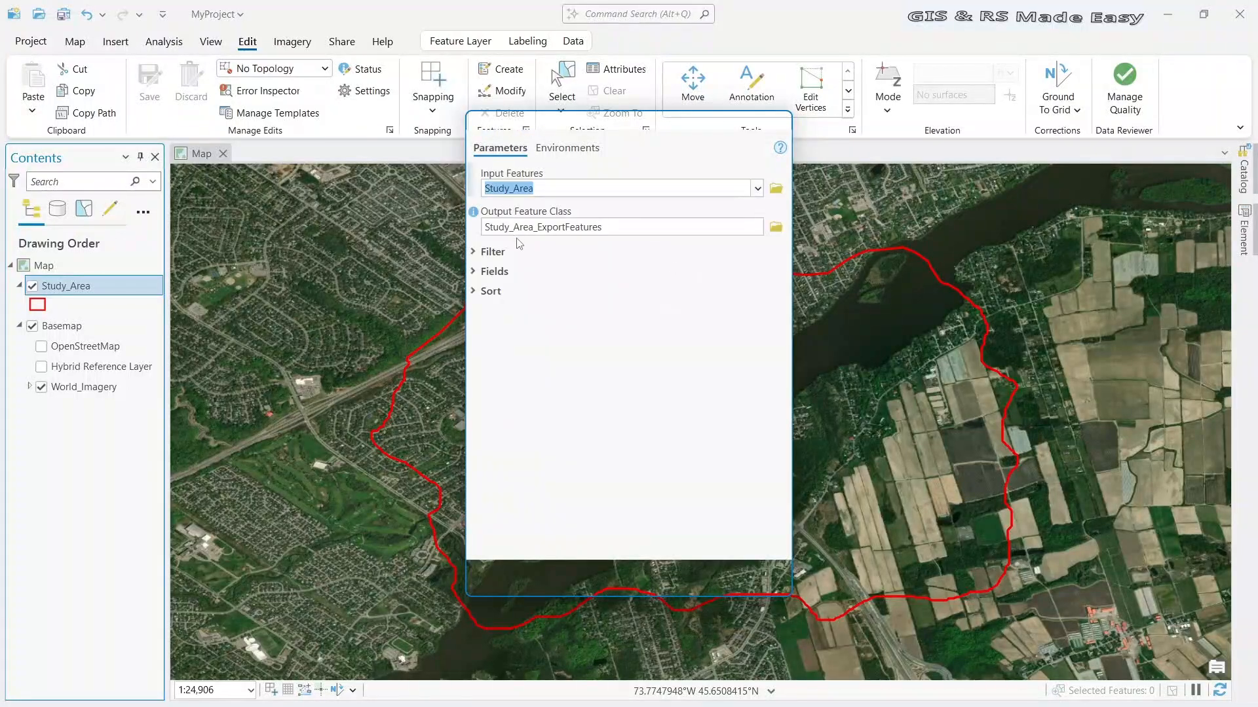
{"action": "left_click", "coordinate": [617, 229]}
{"action": "left_click_drag", "start_coordinate": [758, 228], "coordinate": [813, 225]}
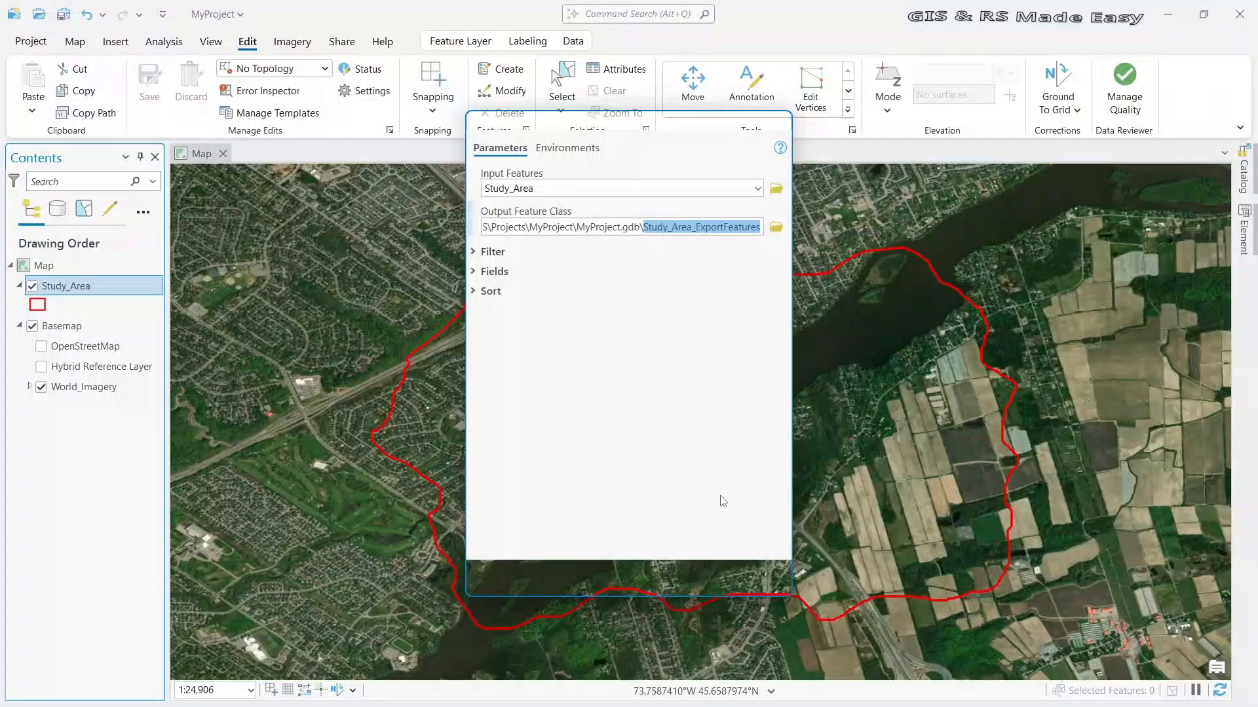
{"action": "type", "text": "Lan"}
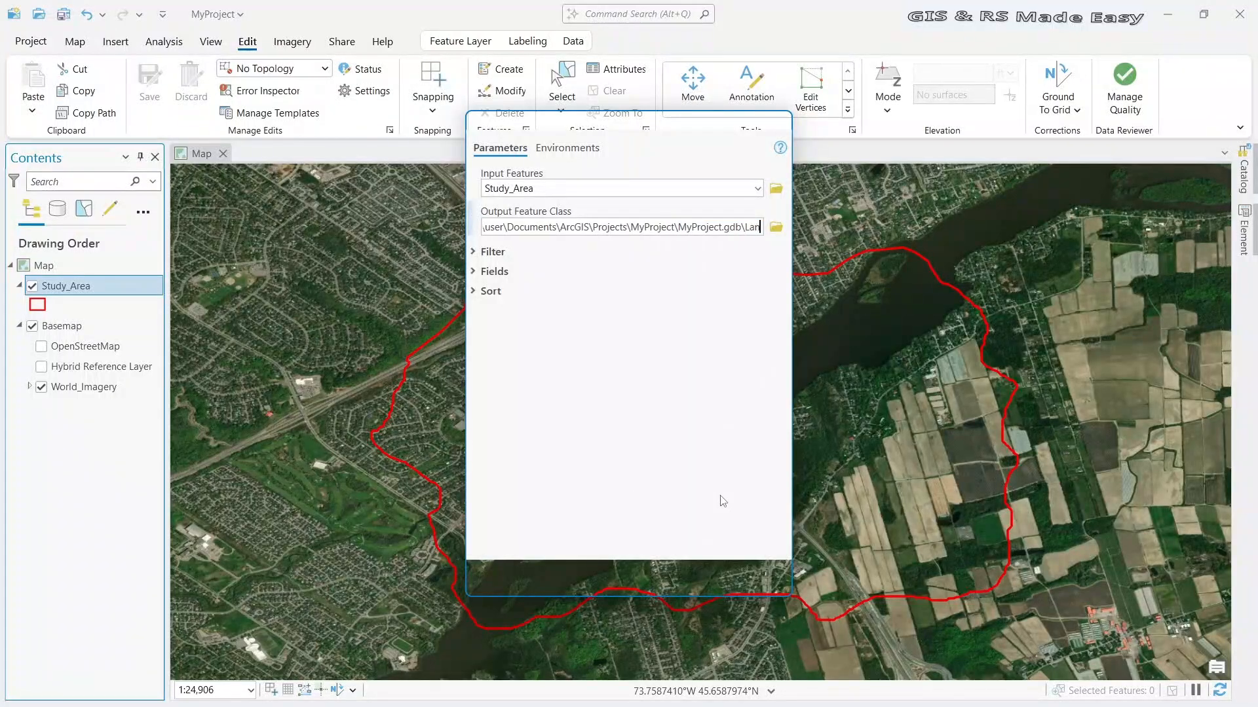
{"action": "type", "text": "d_Use"}
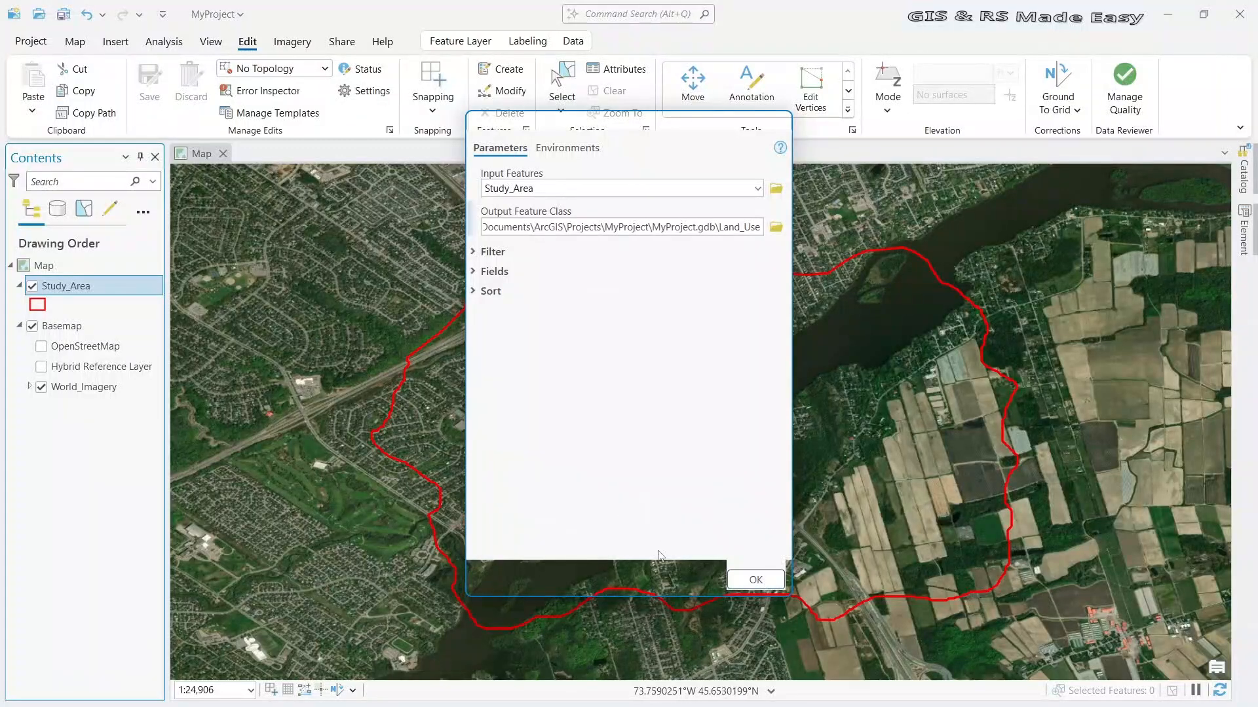
{"action": "left_click", "coordinate": [756, 580]}
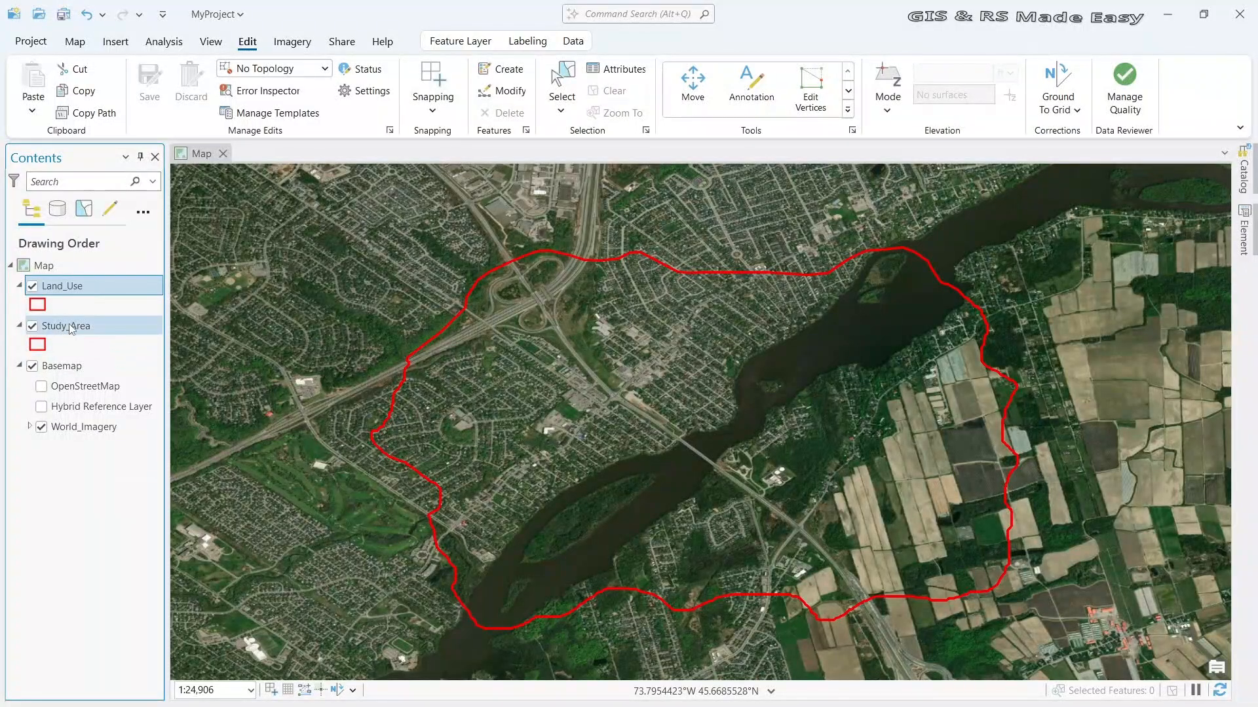
Change the Land_Use layer's outline colour to yellow and apply the symbology
{"action": "right_click", "coordinate": [76, 290]}
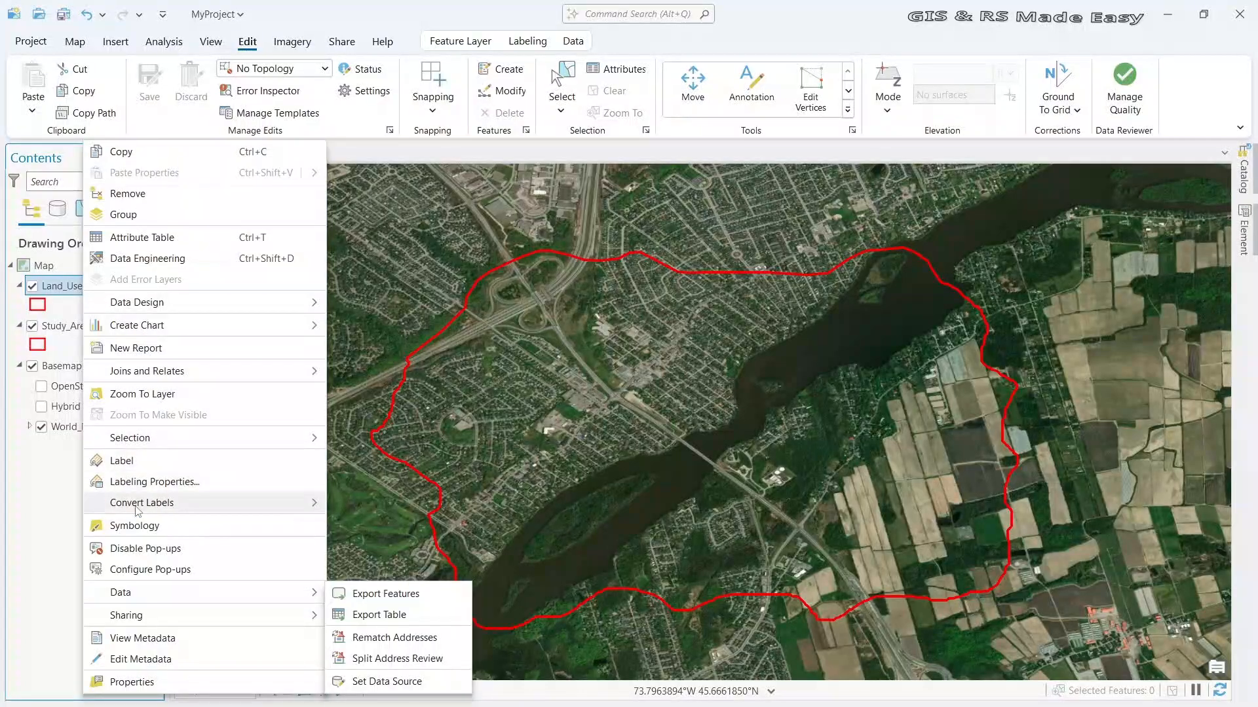
{"action": "left_click", "coordinate": [140, 534]}
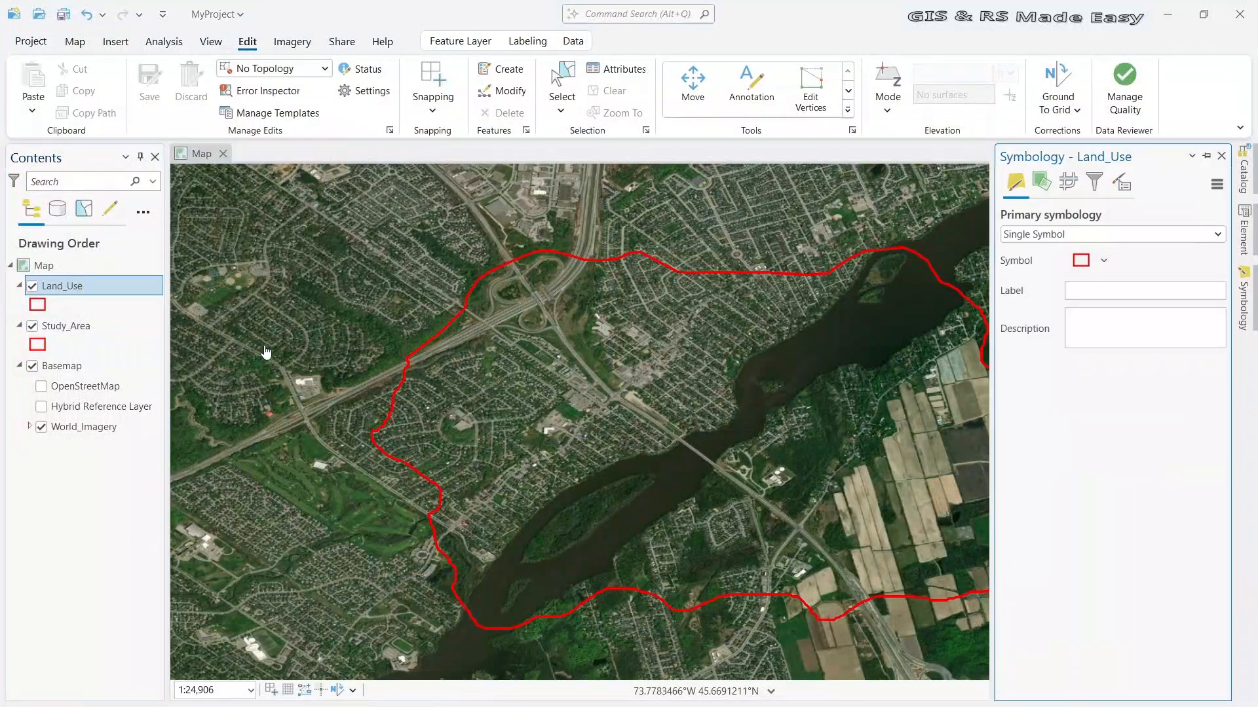
{"action": "left_click", "coordinate": [1092, 260]}
{"action": "left_click", "coordinate": [1221, 305]}
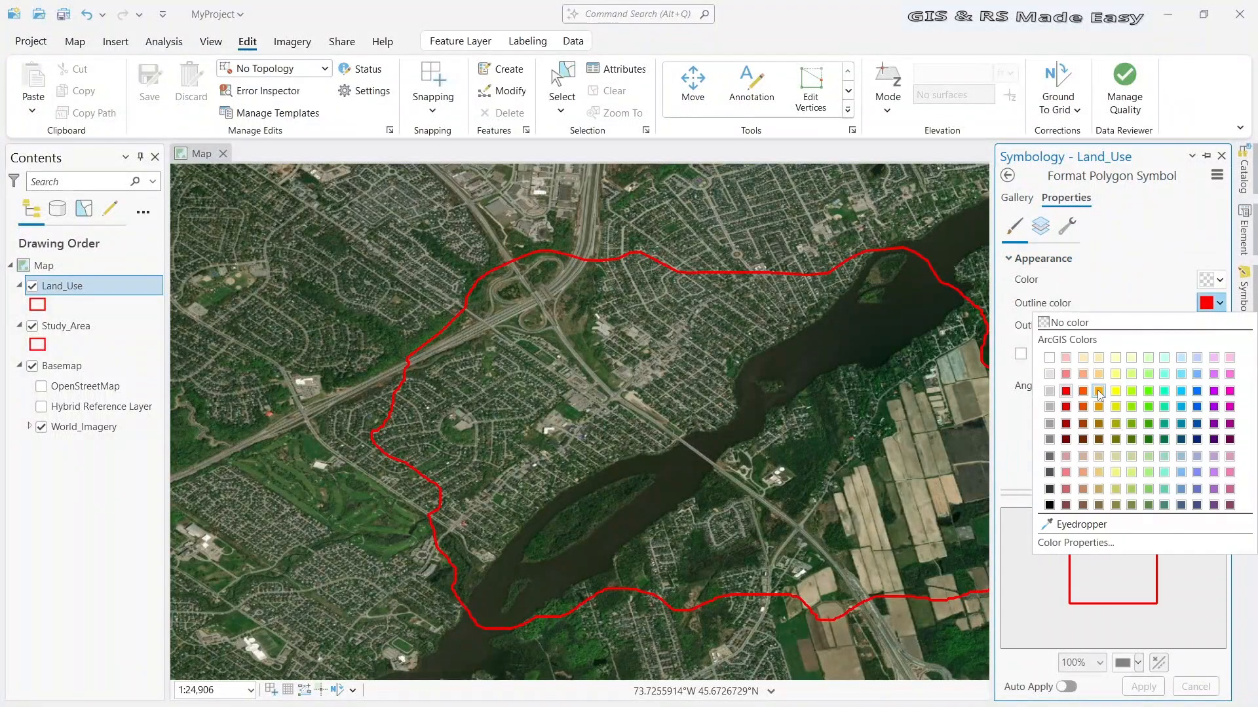
{"action": "left_click", "coordinate": [1116, 391]}
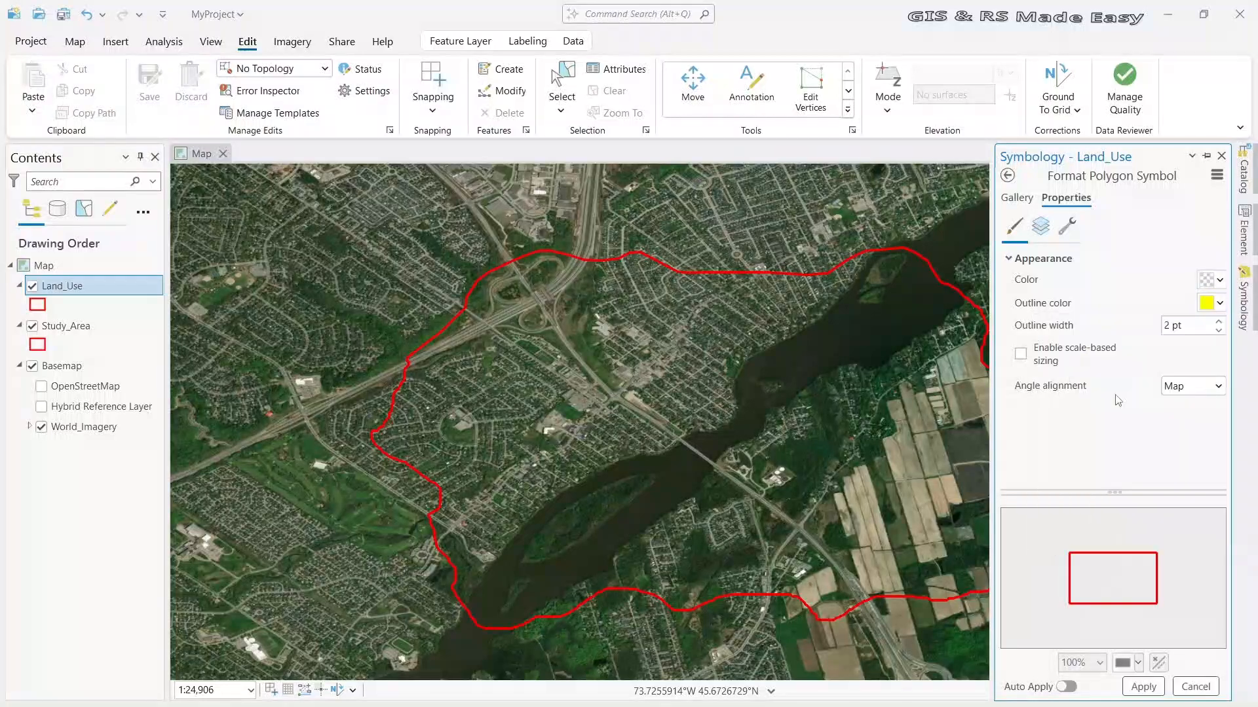
{"action": "left_click", "coordinate": [1143, 688]}
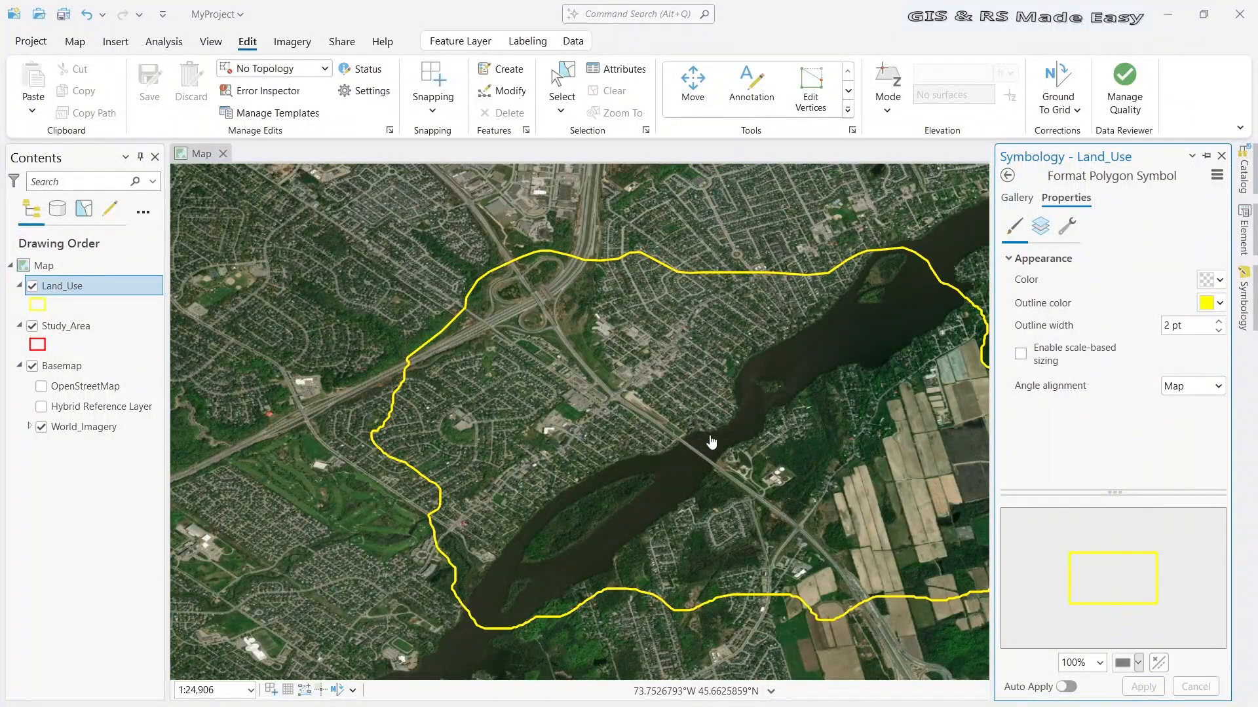
{"action": "left_click", "coordinate": [1220, 157]}
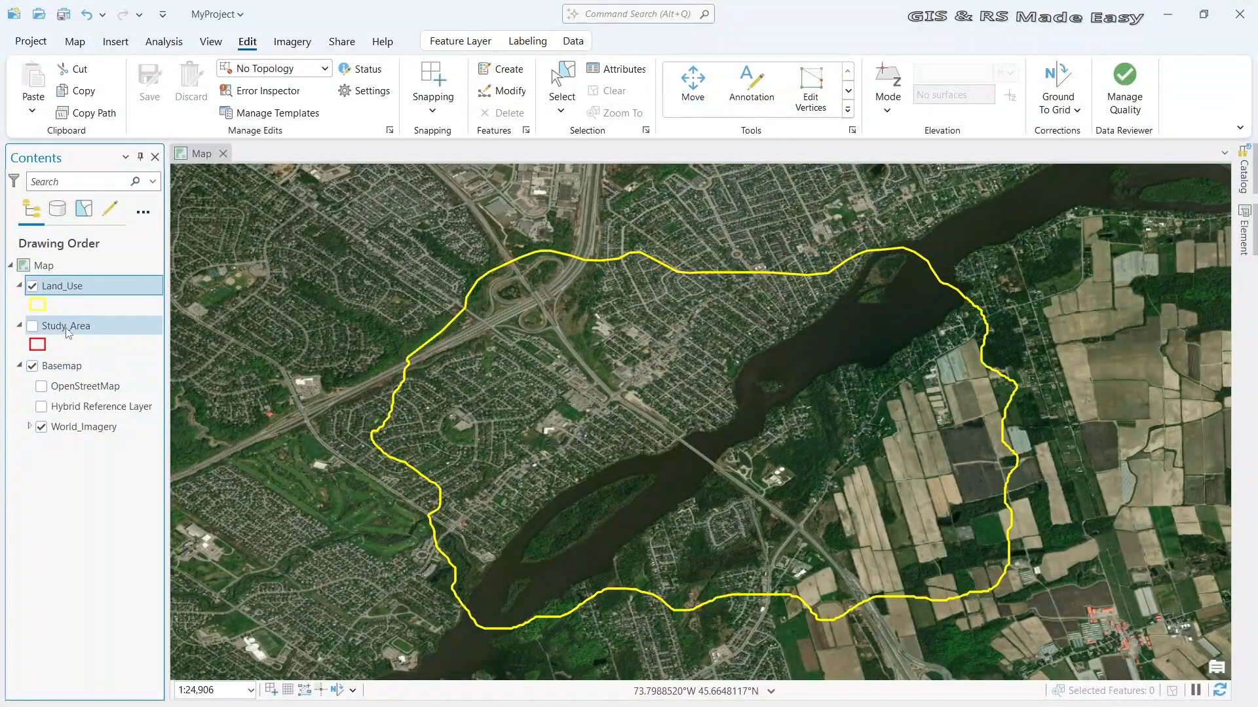
Hide the Study_Area layer and make it neither selectable nor editable, leaving only Land_Use available for selection and editing
{"action": "left_click", "coordinate": [83, 209]}
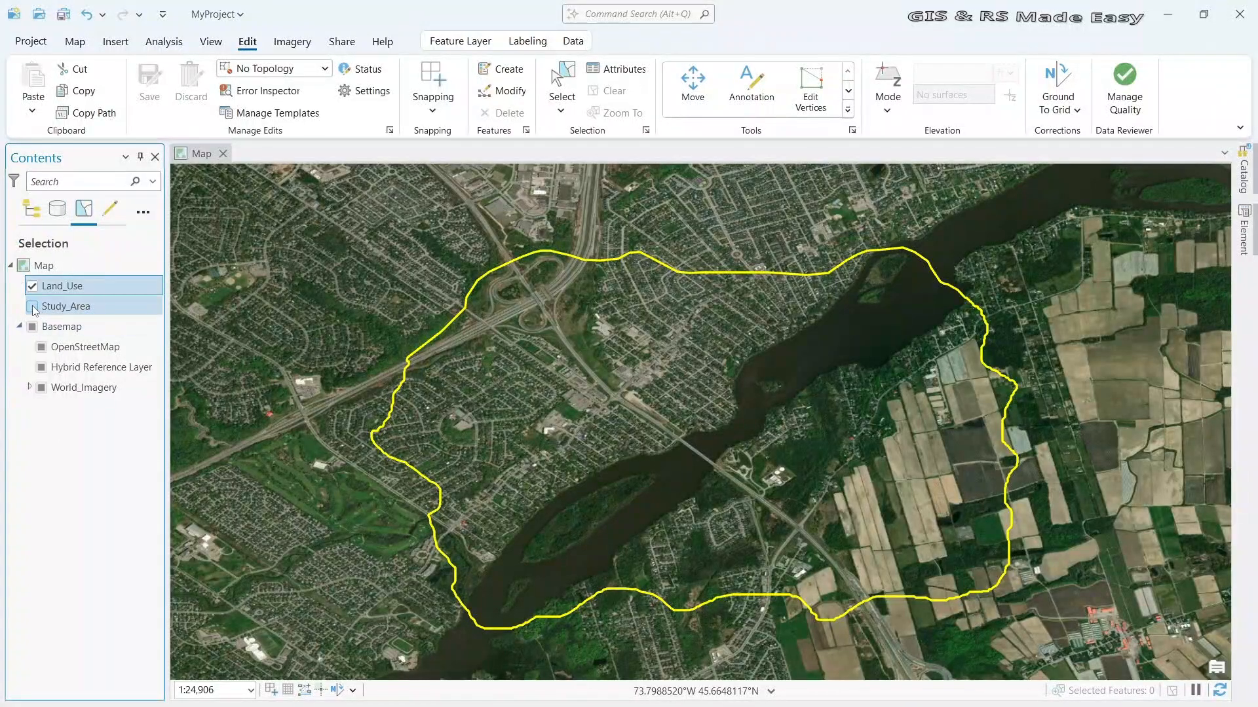
{"action": "left_click", "coordinate": [110, 220]}
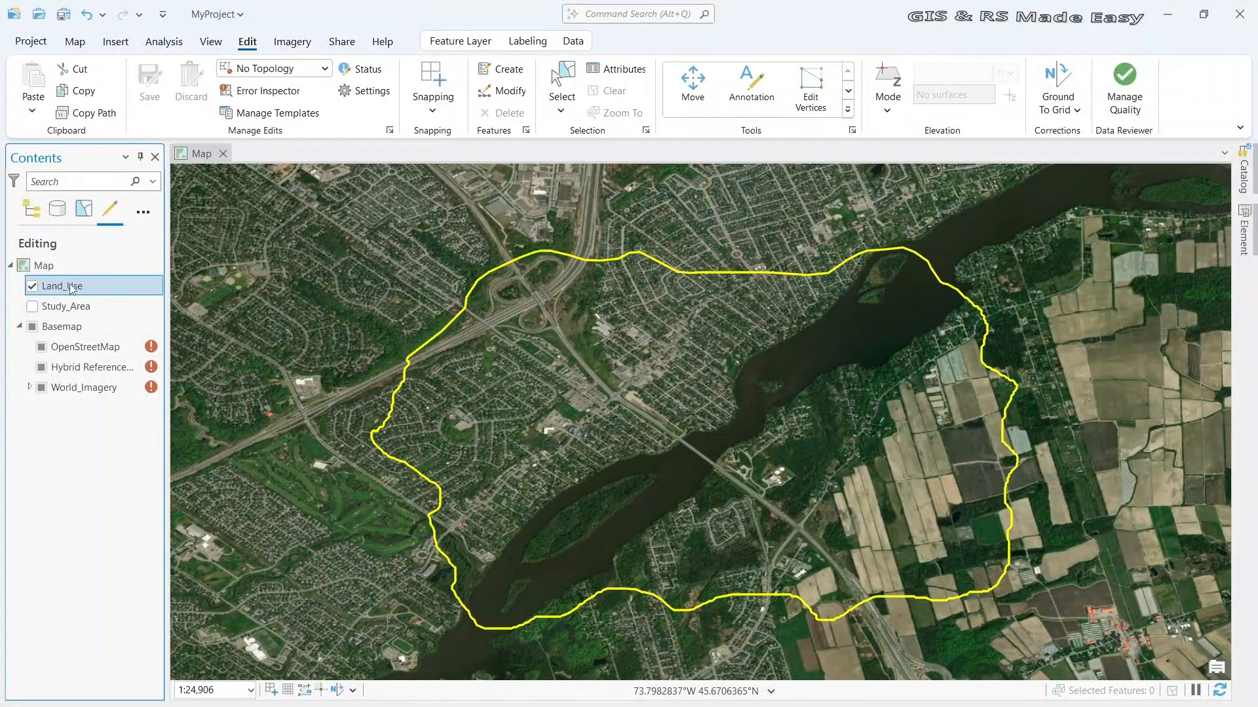
{"action": "left_click", "coordinate": [36, 214]}
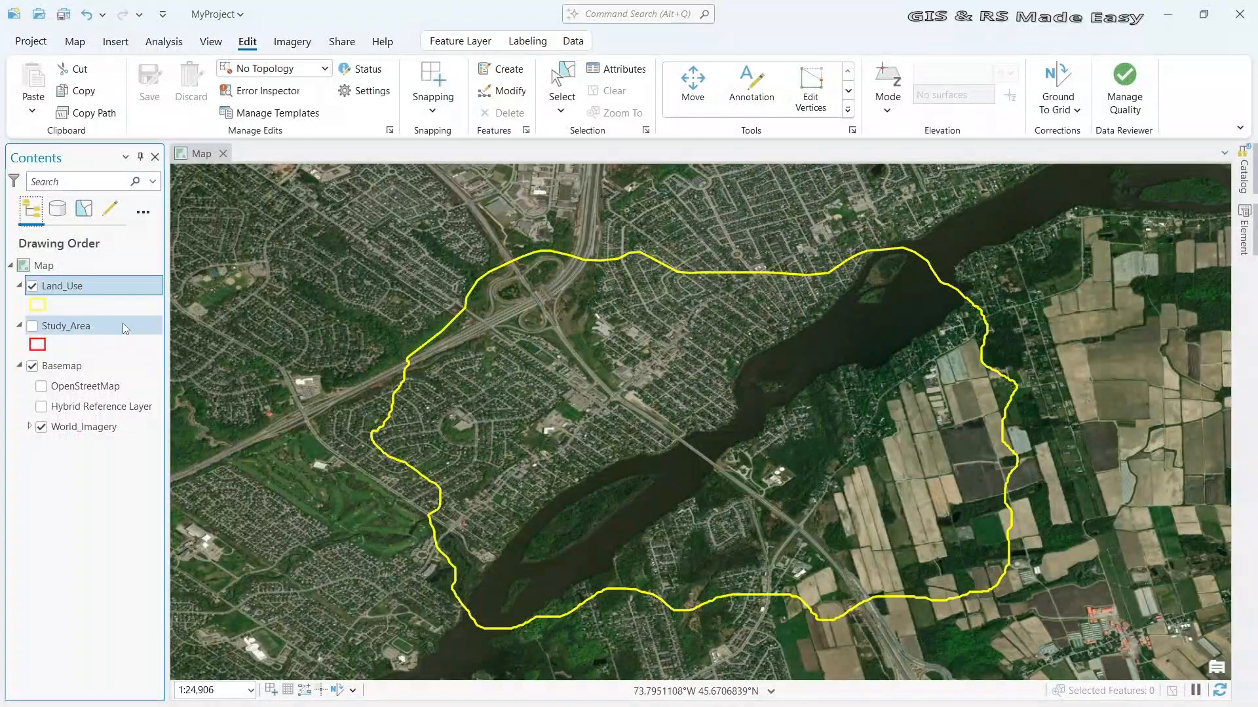
Add a field named Class with data type Short to the Land_Use attribute table and save the field design
{"action": "right_click", "coordinate": [77, 290]}
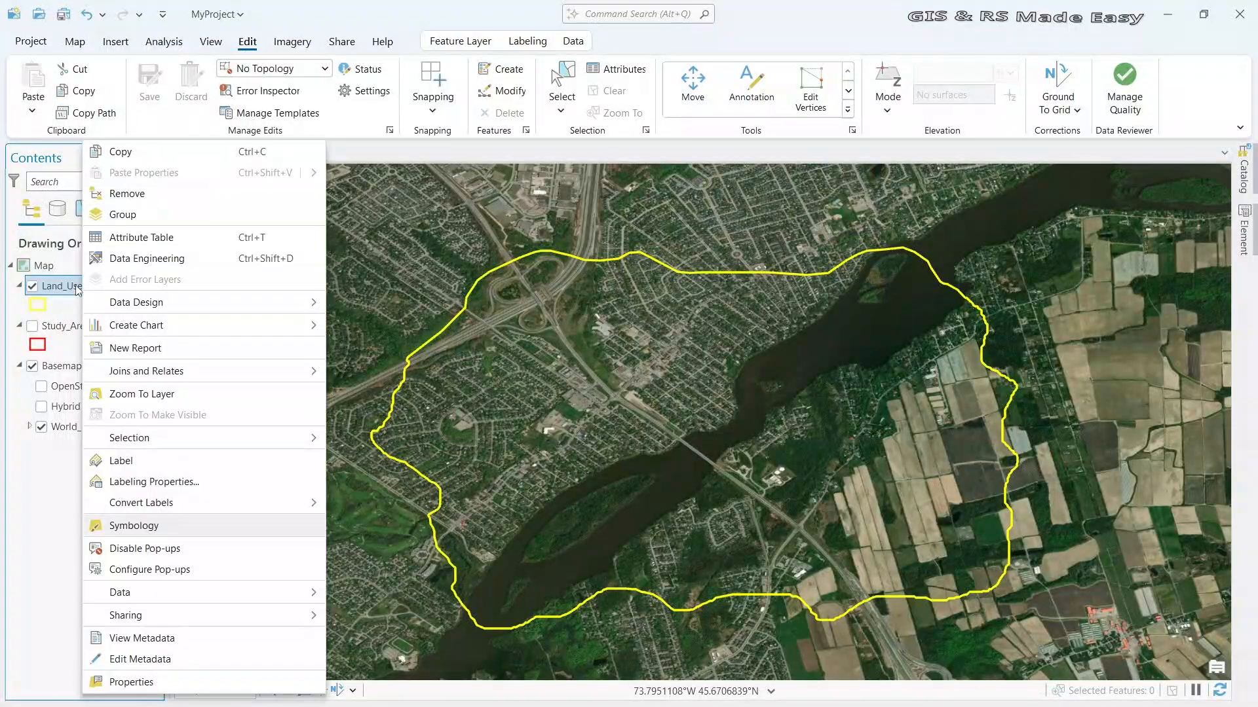
{"action": "left_click", "coordinate": [167, 242]}
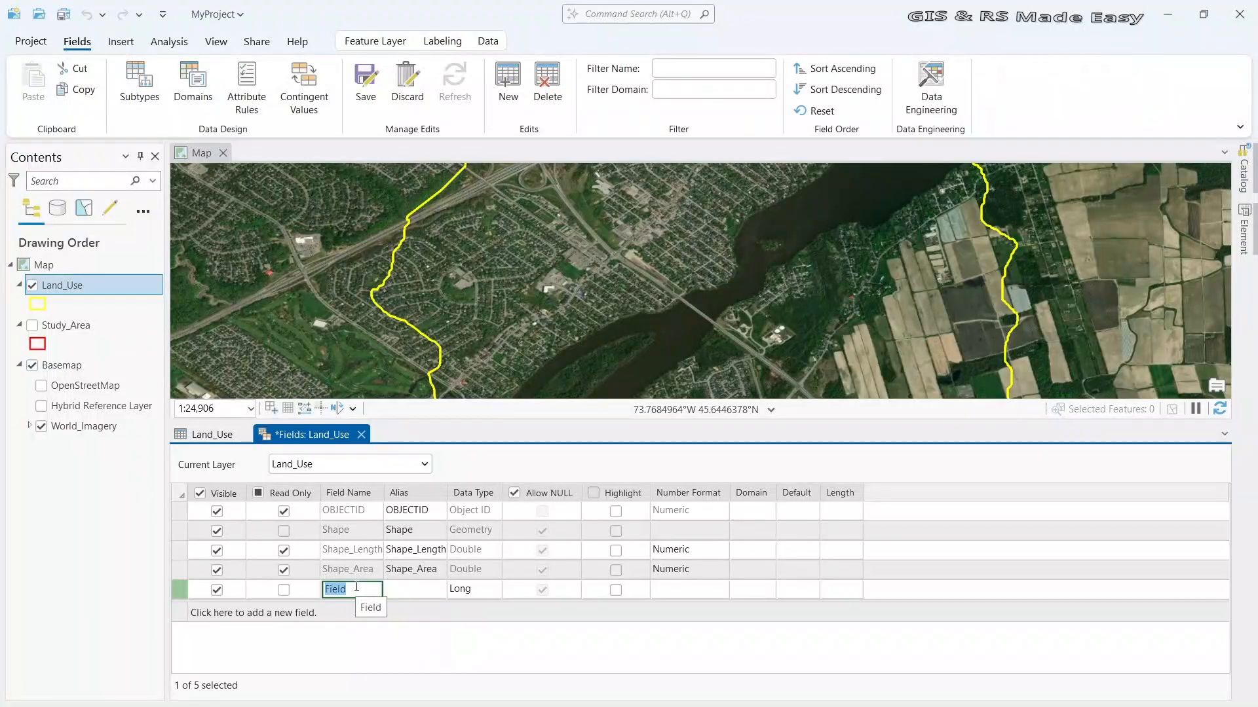
{"action": "type", "text": "Class"}
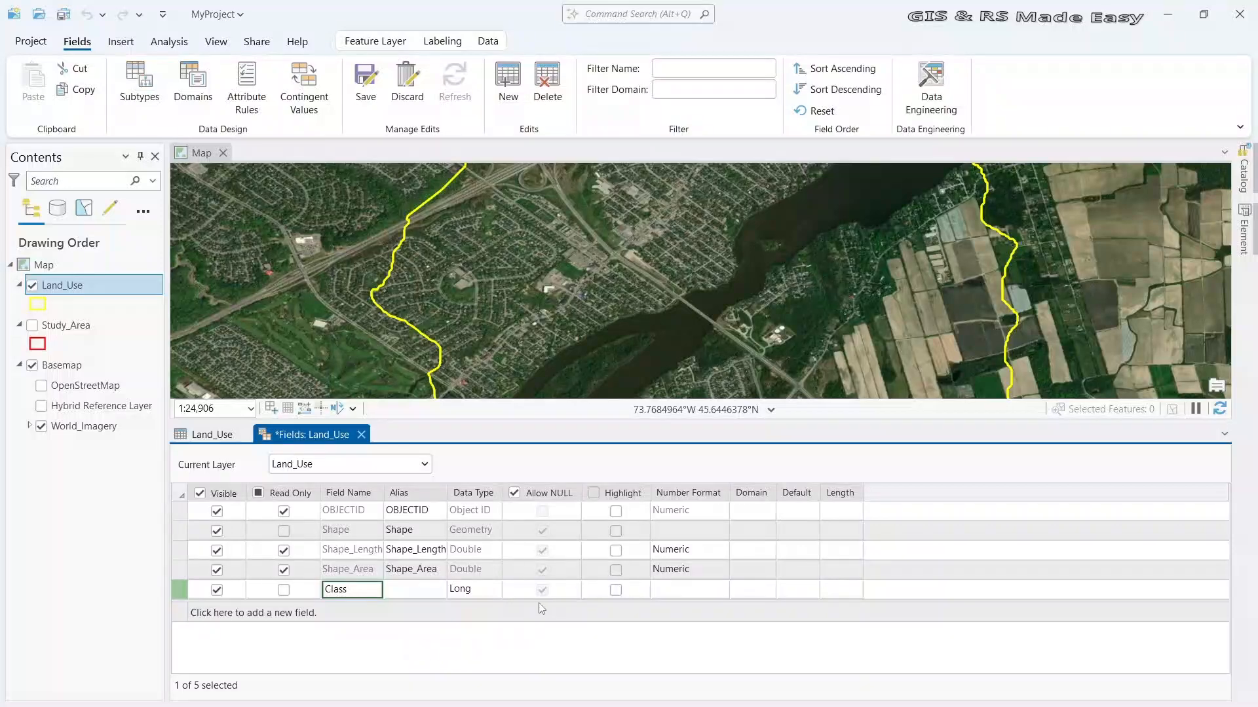
{"action": "left_click", "coordinate": [489, 588]}
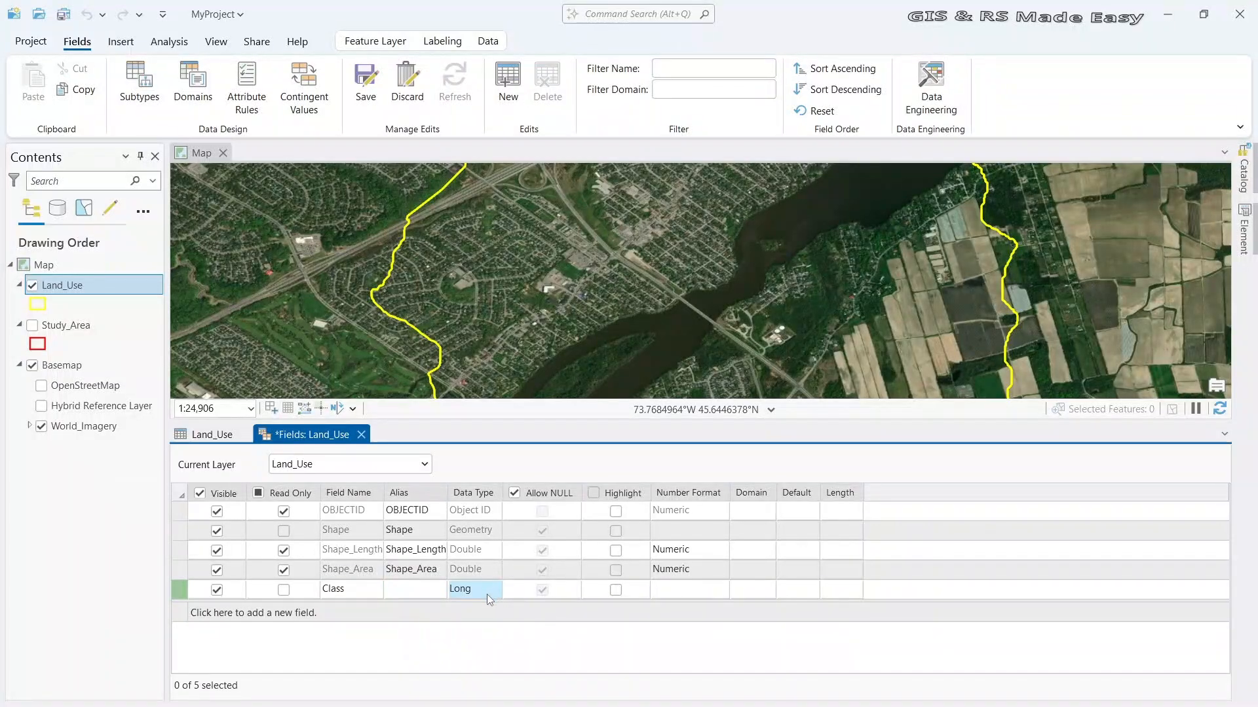
{"action": "left_click", "coordinate": [492, 590]}
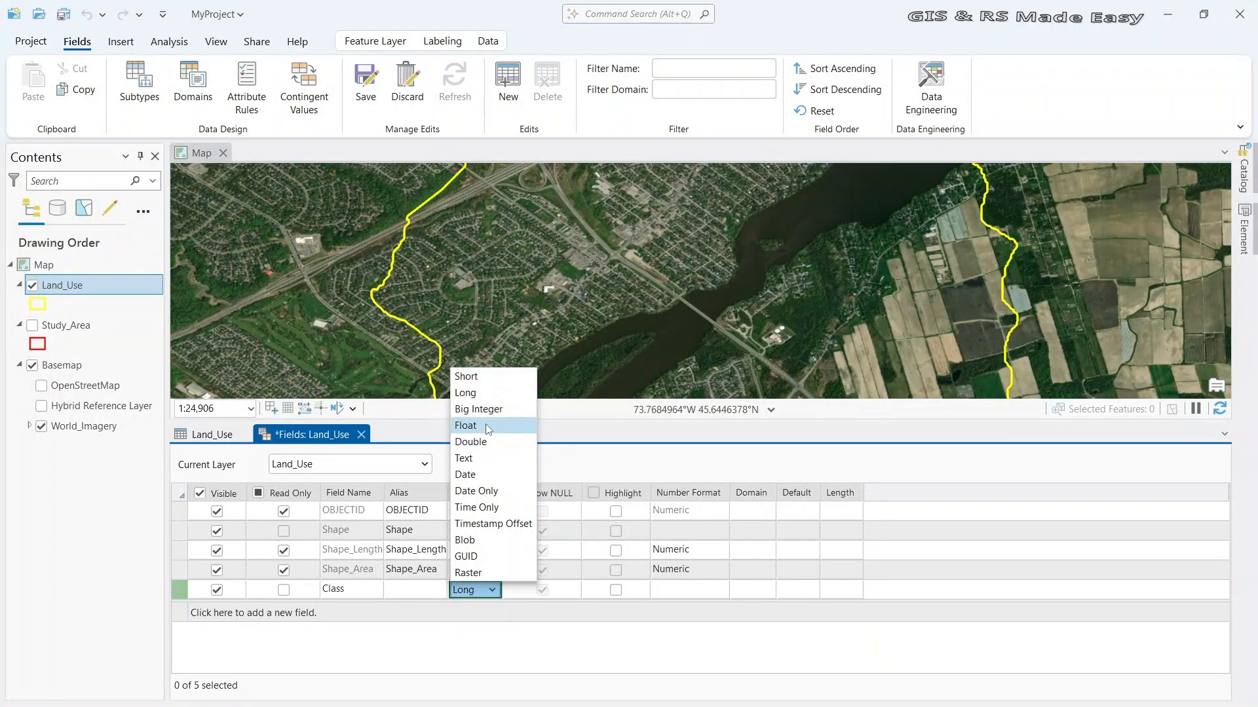
{"action": "left_click", "coordinate": [468, 377]}
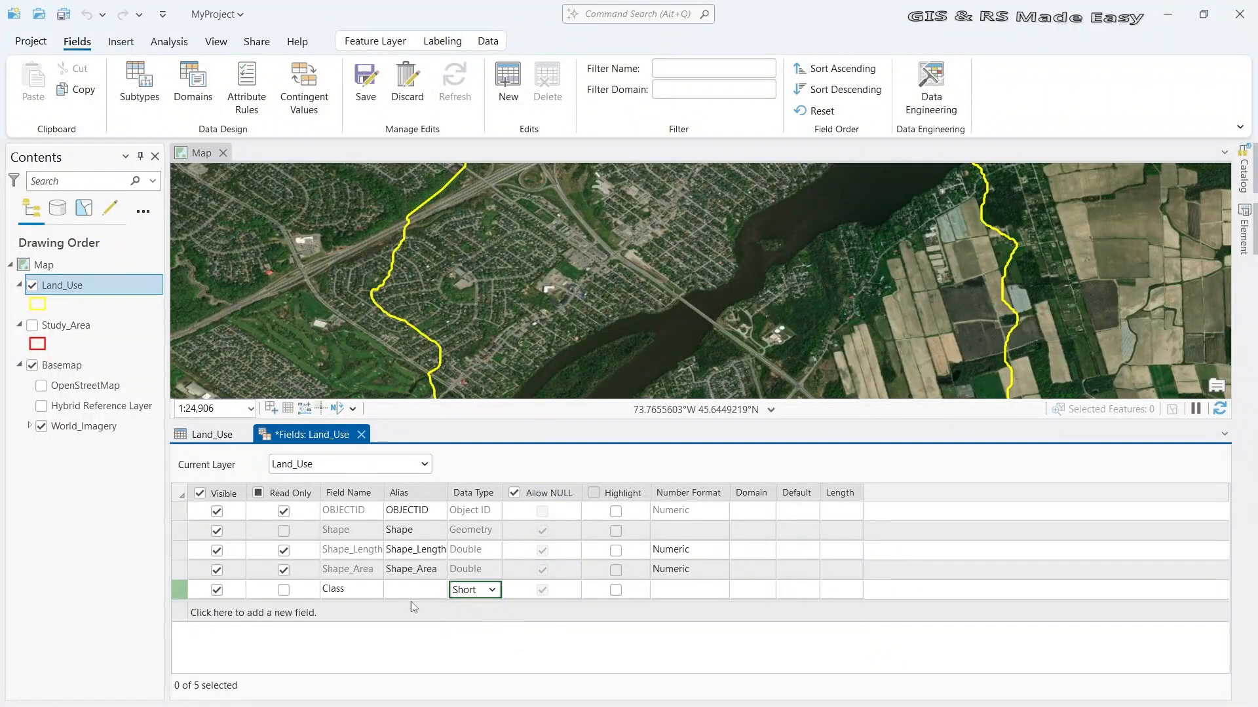
{"action": "left_click", "coordinate": [368, 87]}
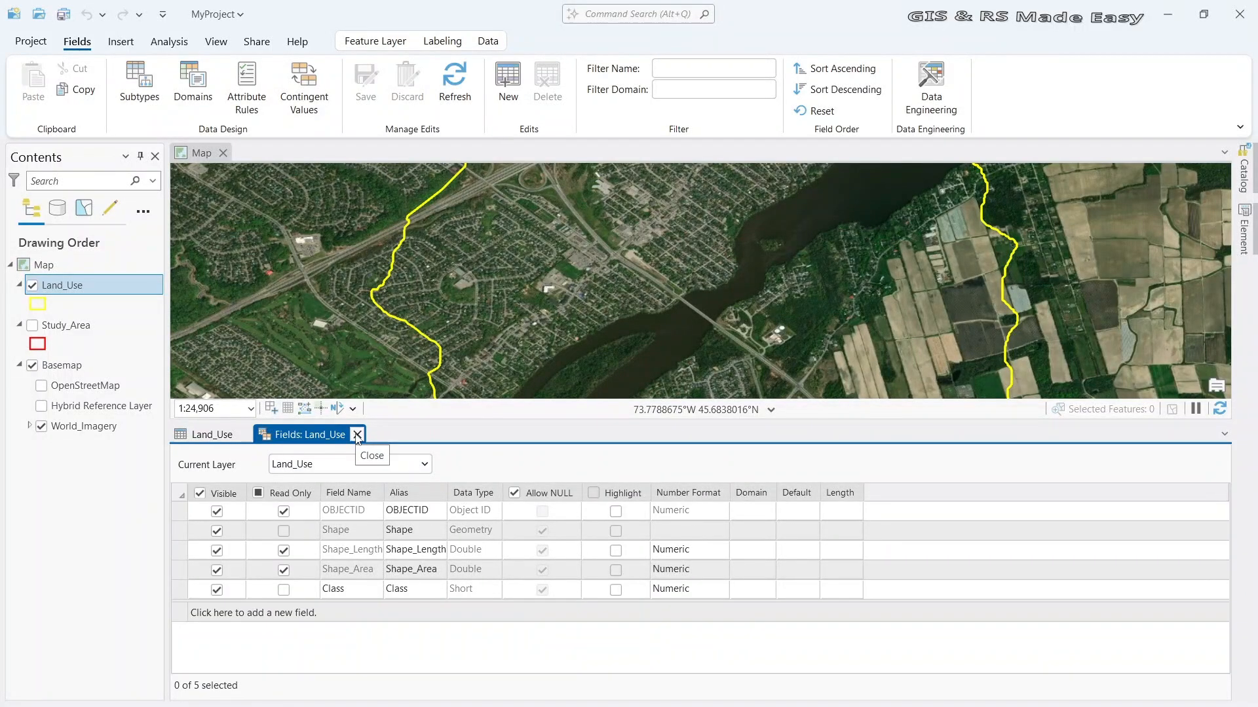
{"action": "left_click", "coordinate": [357, 435]}
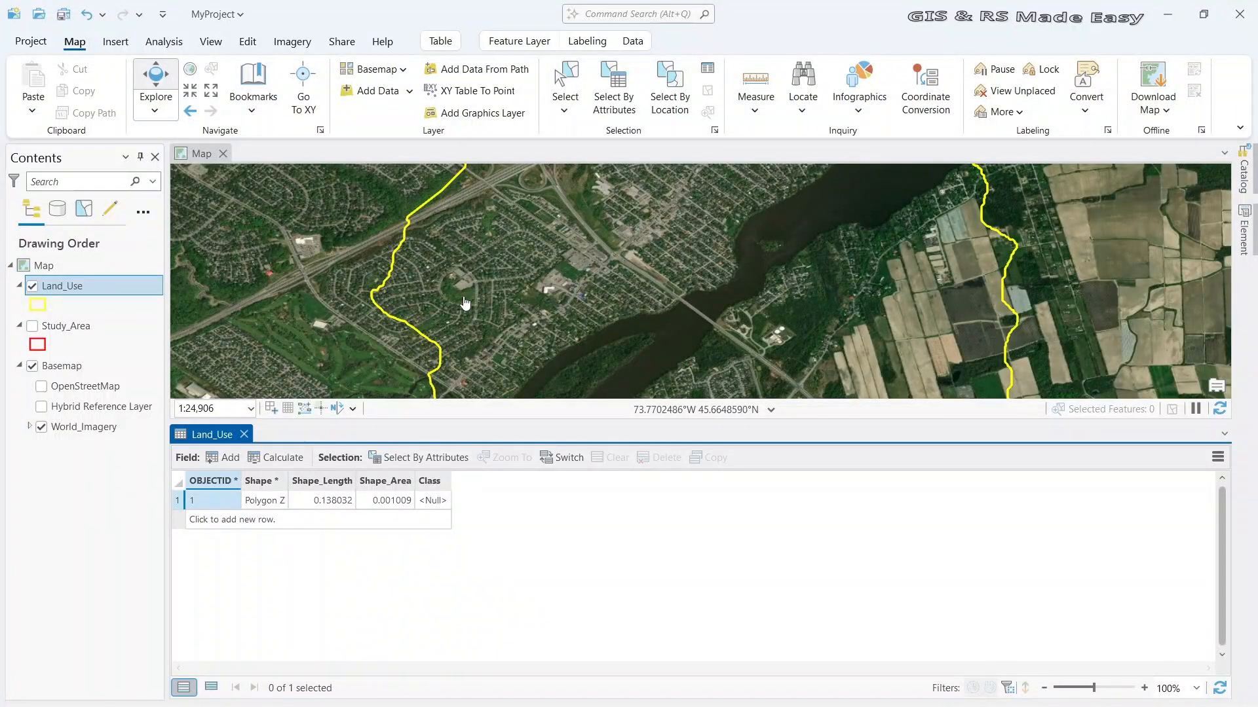
Set the Class value of the Land_Use polygon to 1 and save the edits
{"action": "left_click", "coordinate": [440, 506]}
{"action": "left_click", "coordinate": [438, 502]}
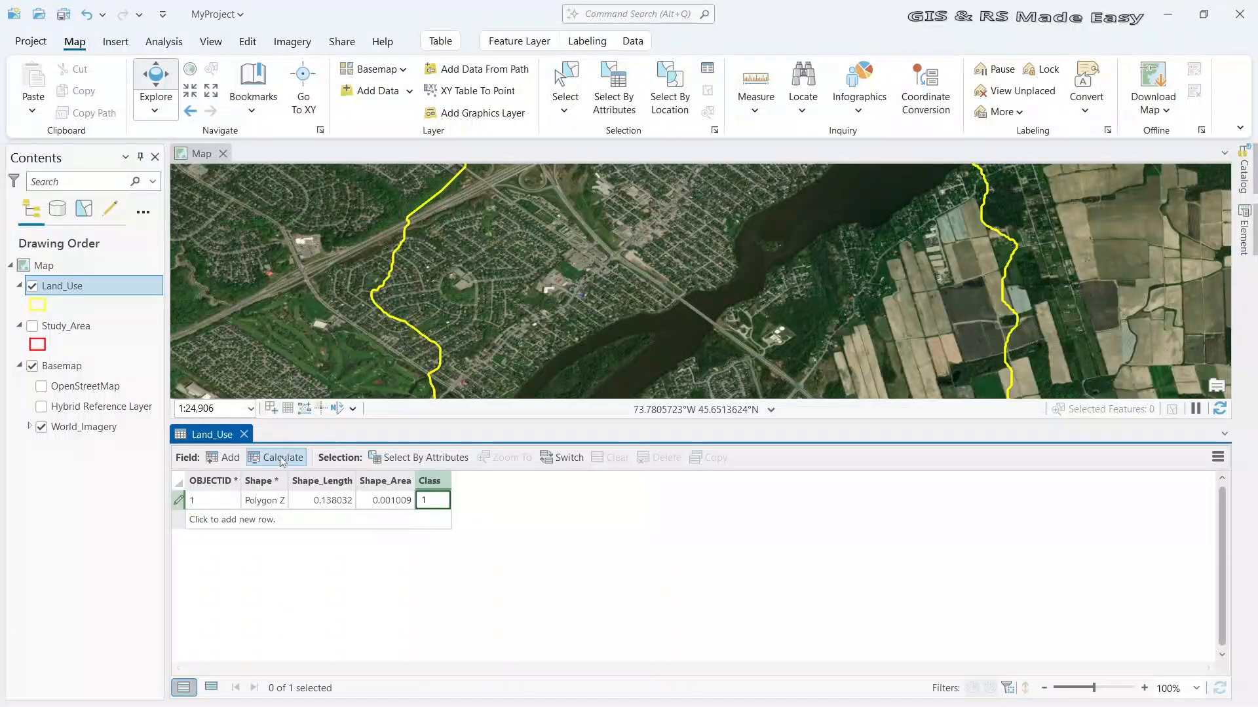
{"action": "left_click", "coordinate": [244, 434]}
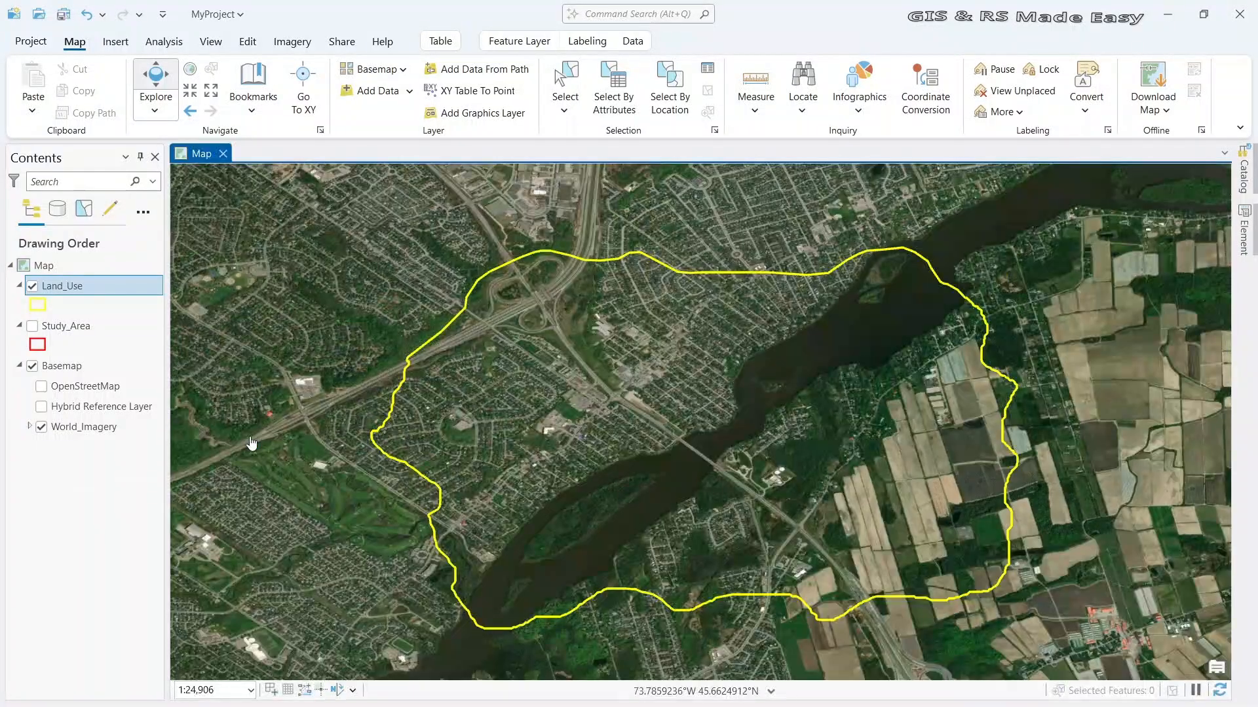
{"action": "left_click", "coordinate": [248, 41]}
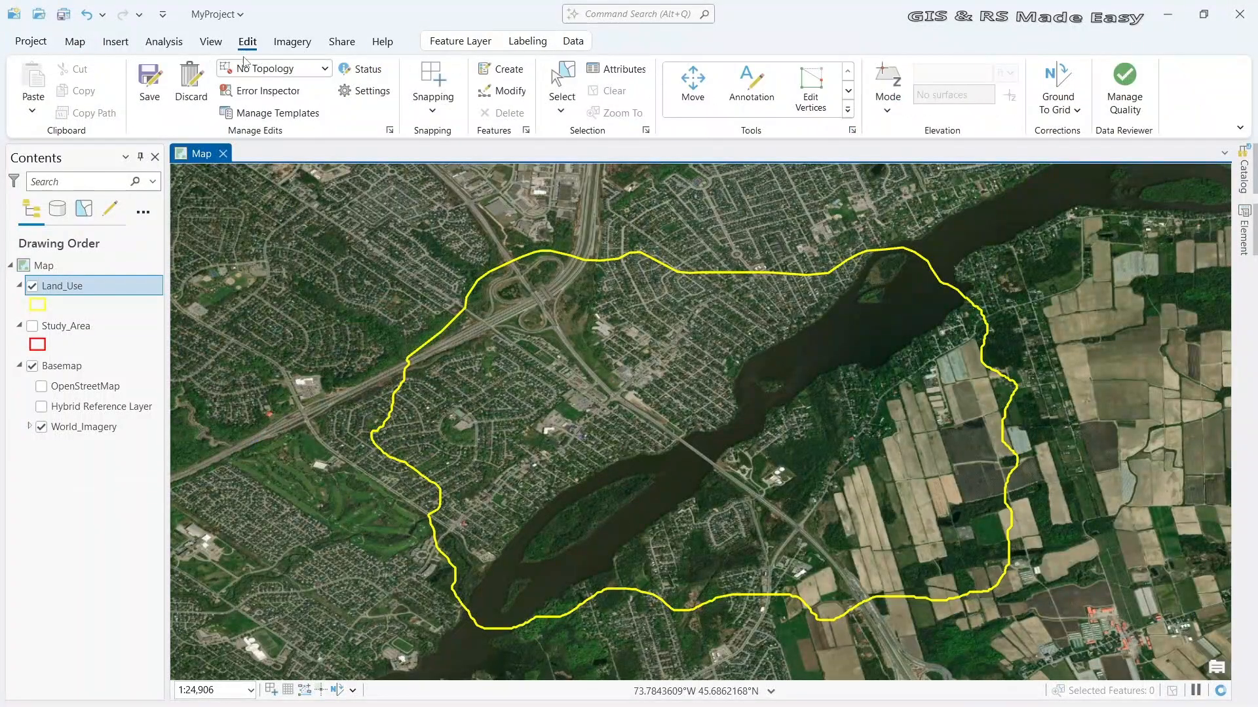
{"action": "left_click", "coordinate": [150, 93]}
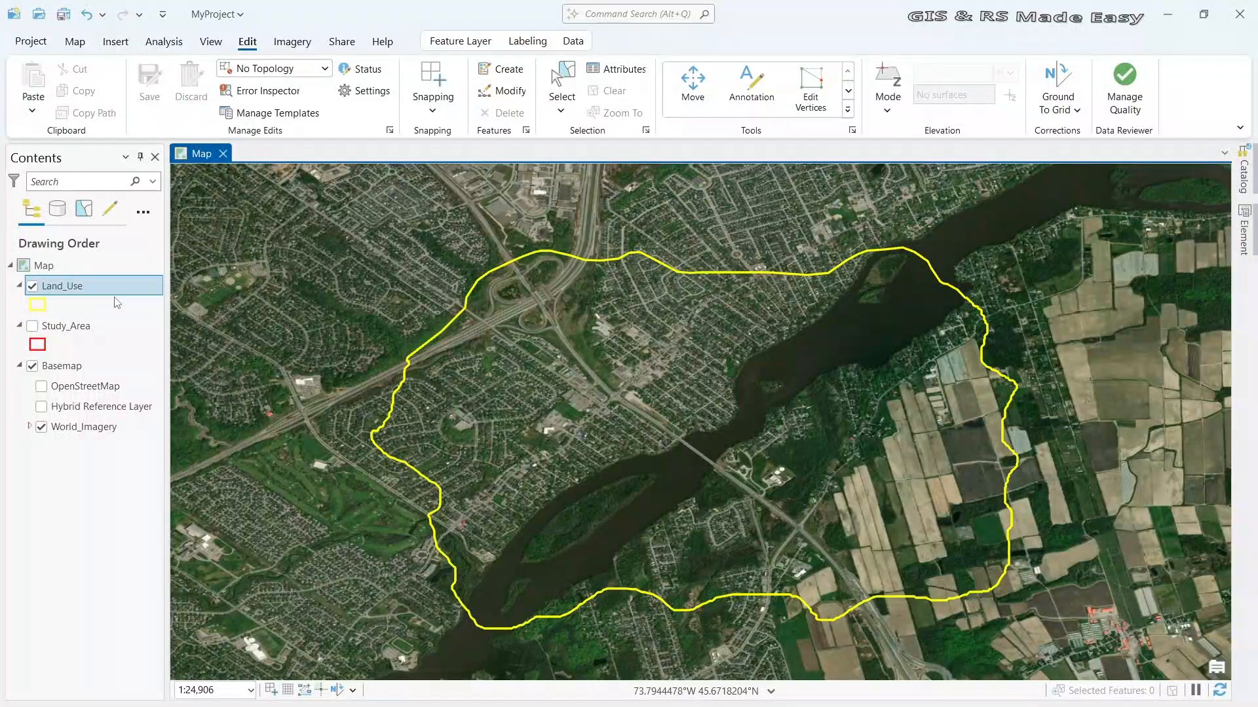
Symbolize the Land_Use layer with Unique Values based on the Class field
{"action": "right_click", "coordinate": [99, 290]}
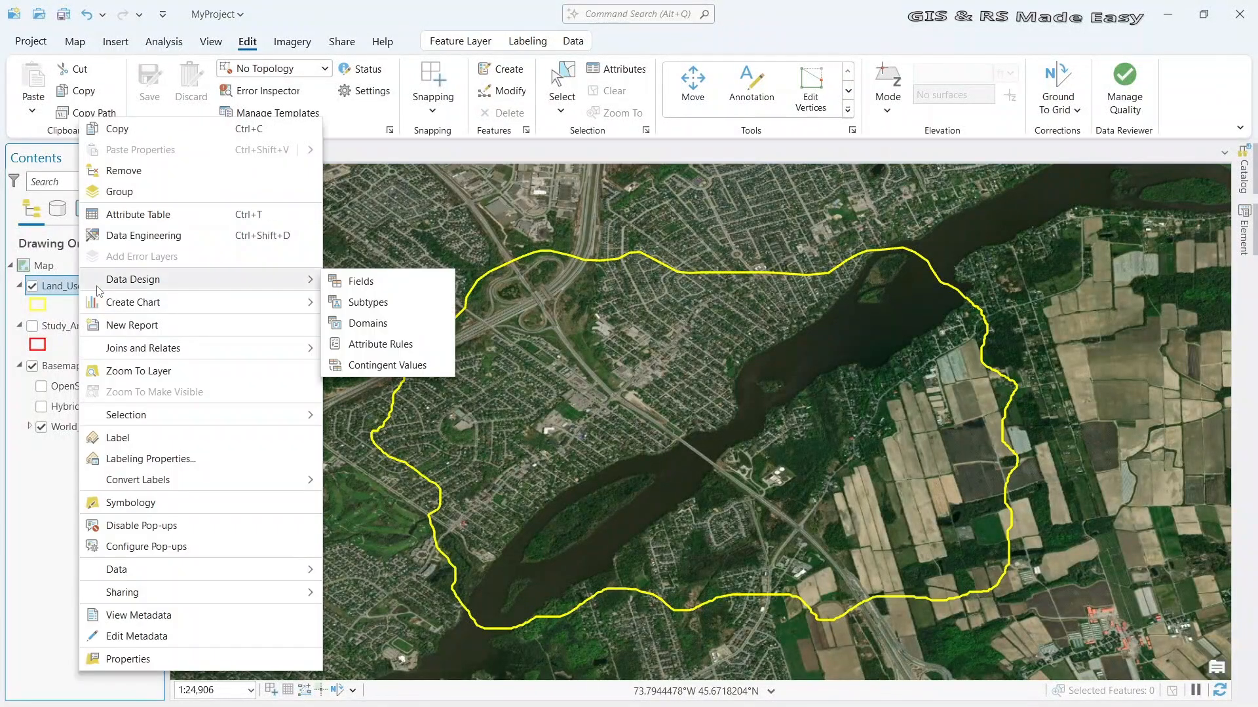
{"action": "left_click", "coordinate": [174, 504]}
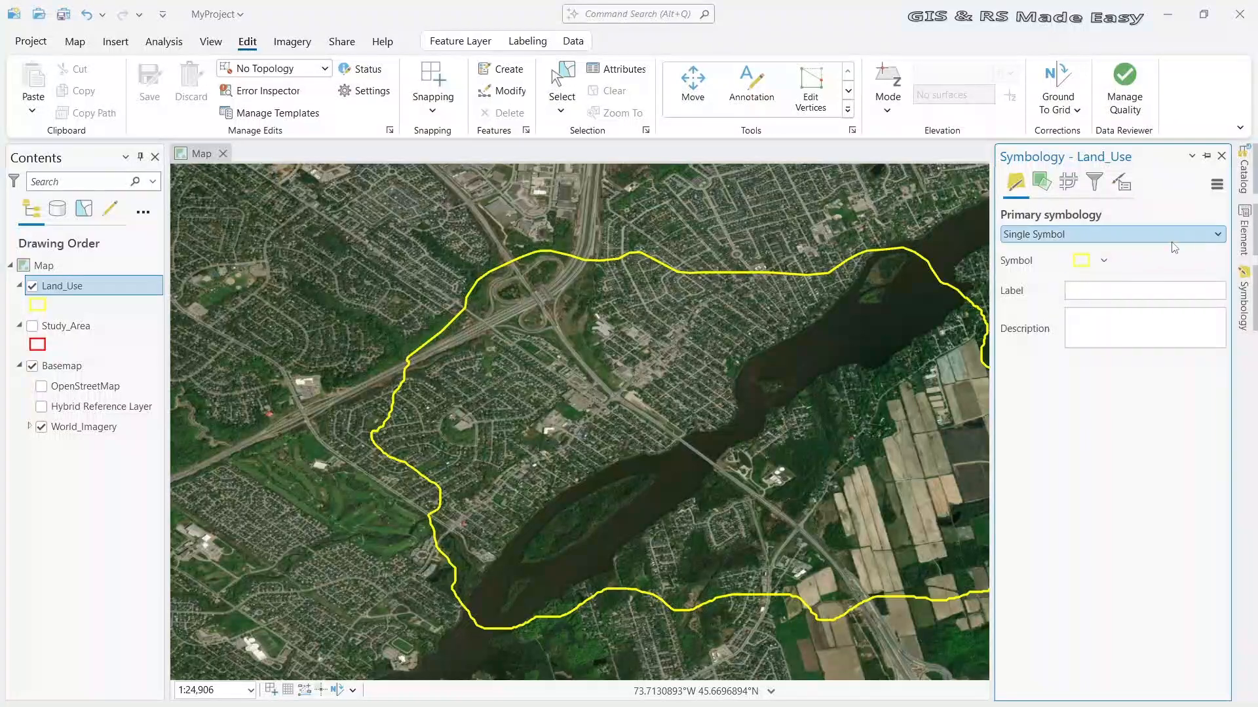
{"action": "left_click", "coordinate": [1217, 234]}
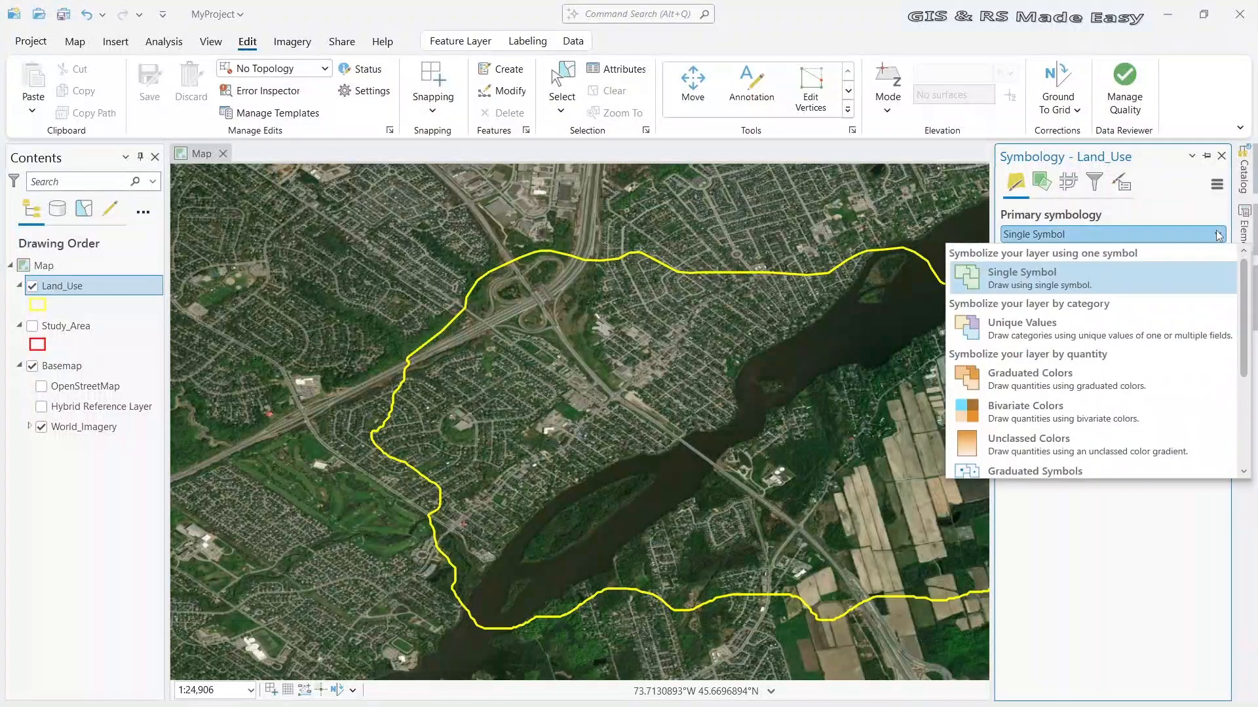
{"action": "left_click", "coordinate": [1052, 331]}
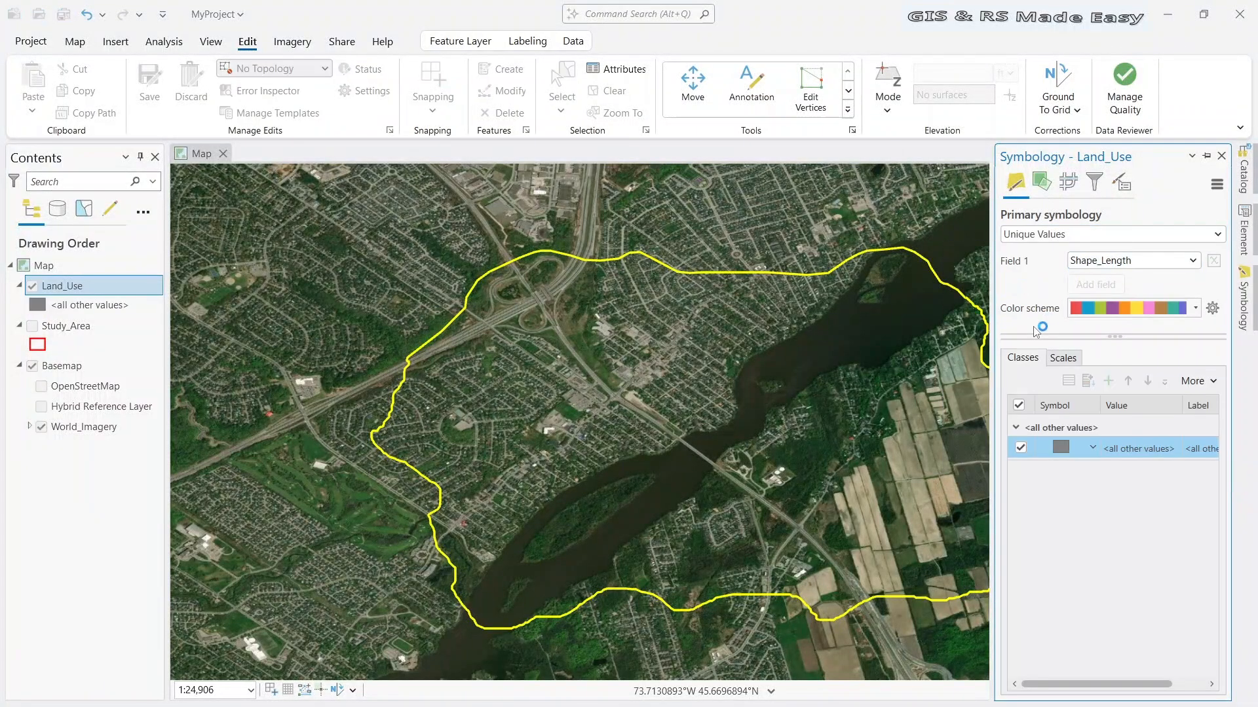
{"action": "left_click", "coordinate": [1193, 261]}
{"action": "left_click", "coordinate": [1095, 311]}
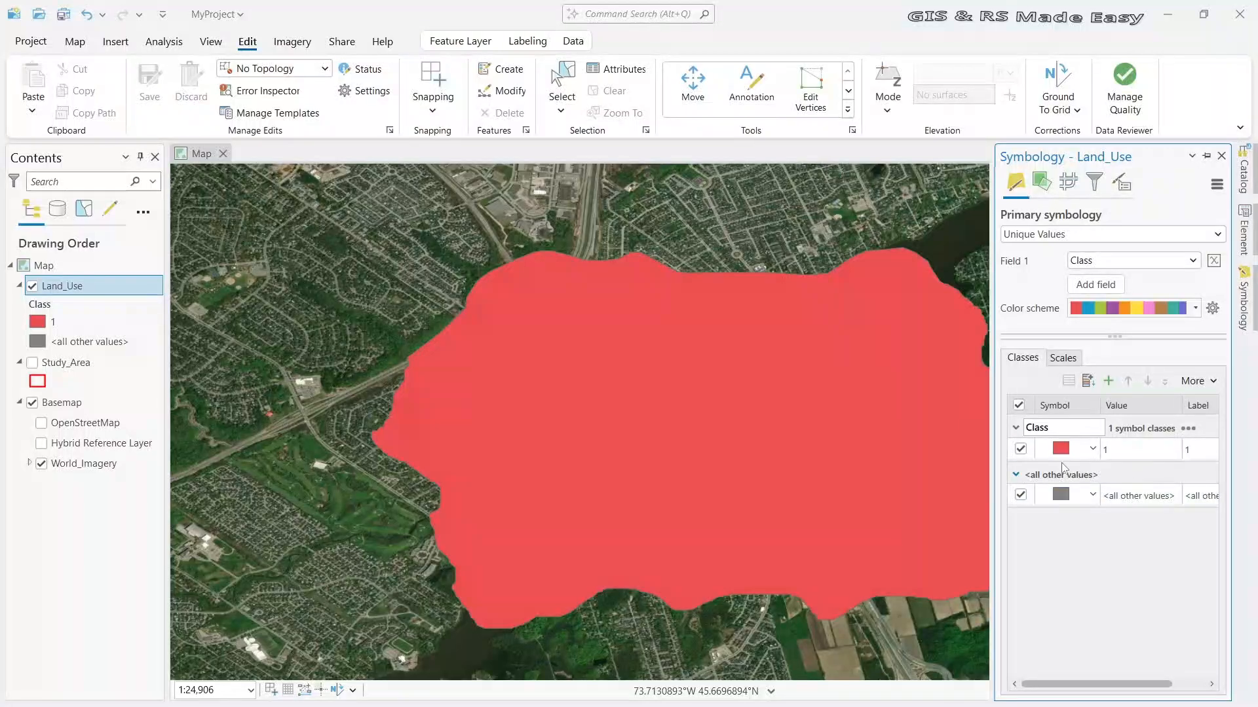
Format the class 1 symbol with no fill colour and a yellow 2 pt outline, and apply it
{"action": "left_click", "coordinate": [1060, 450]}
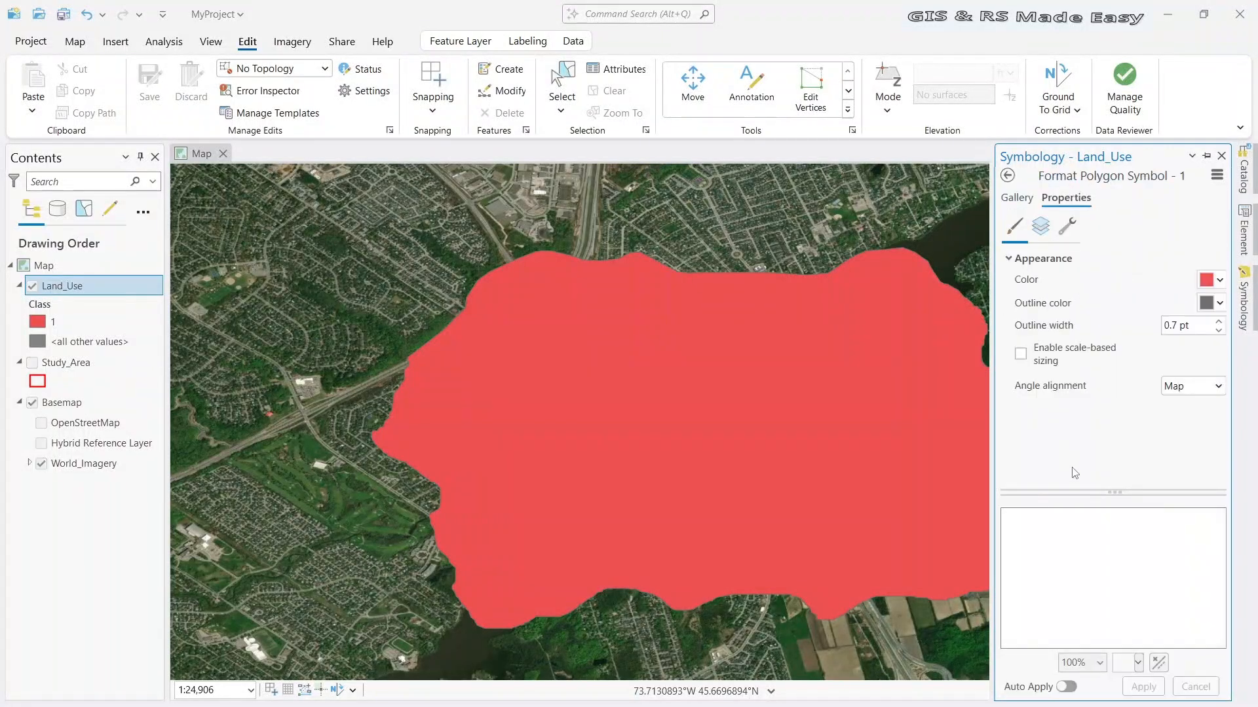
{"action": "left_click", "coordinate": [1219, 280]}
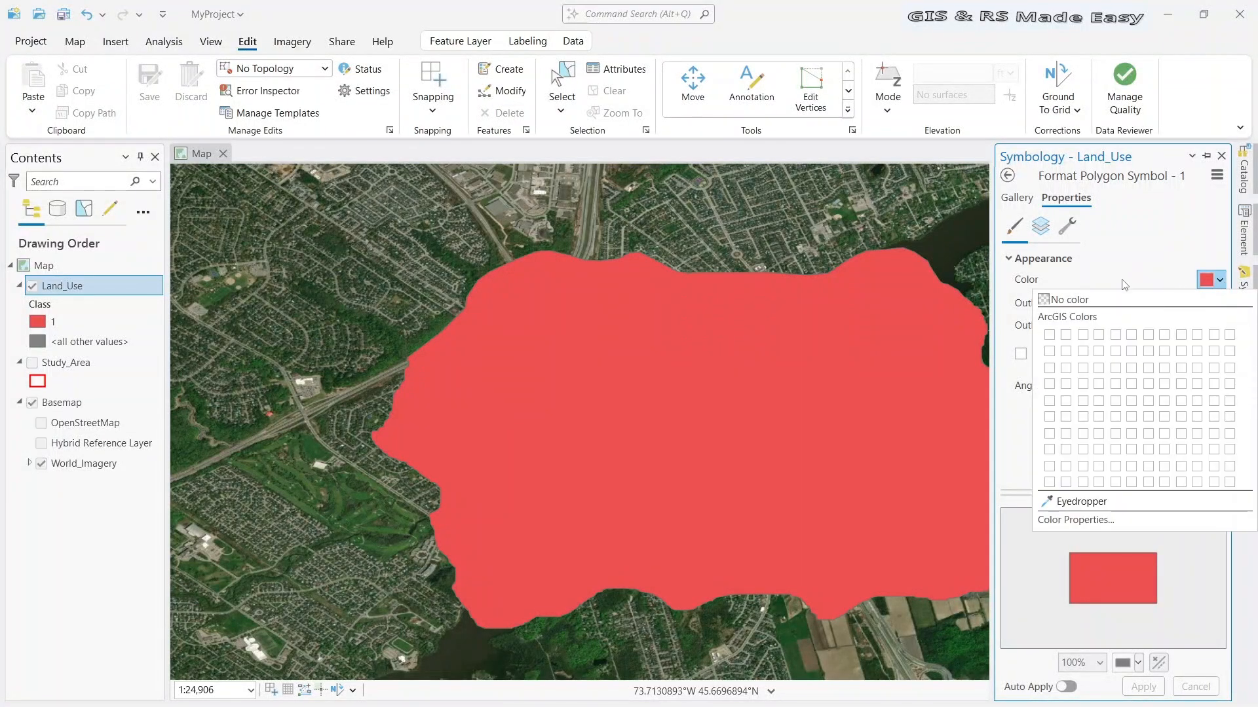
{"action": "left_click", "coordinate": [1097, 300]}
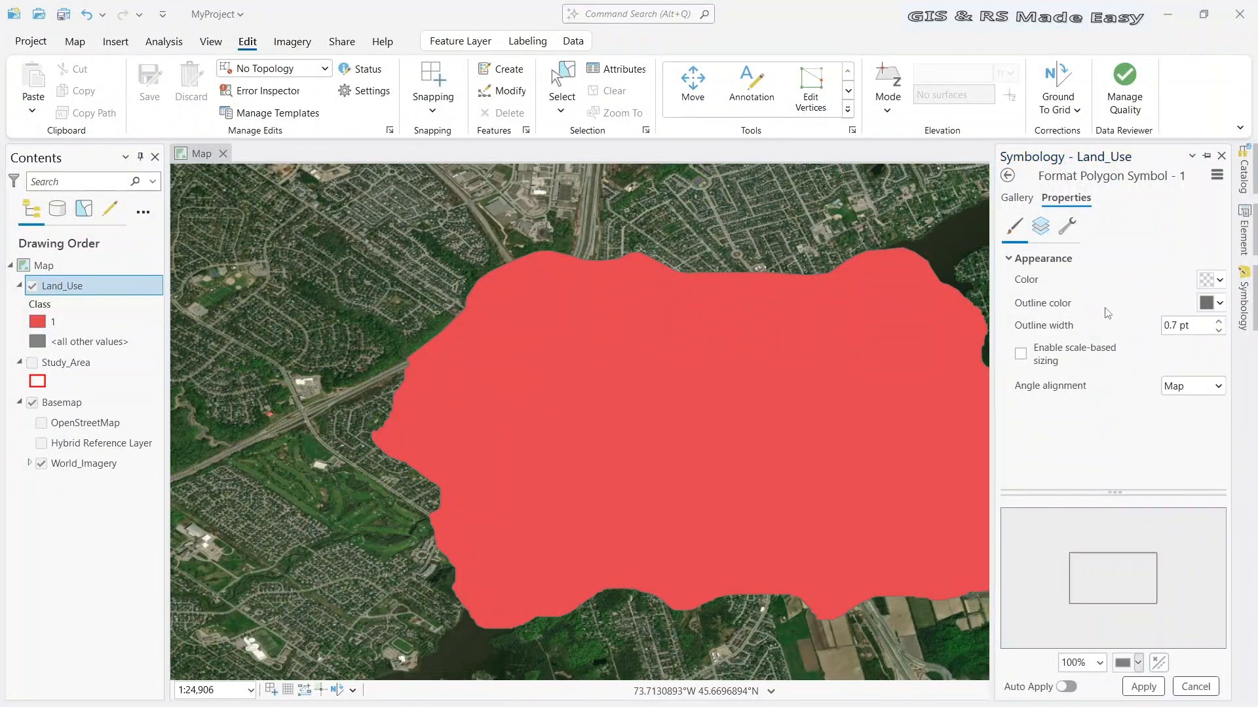
{"action": "left_click", "coordinate": [1217, 304]}
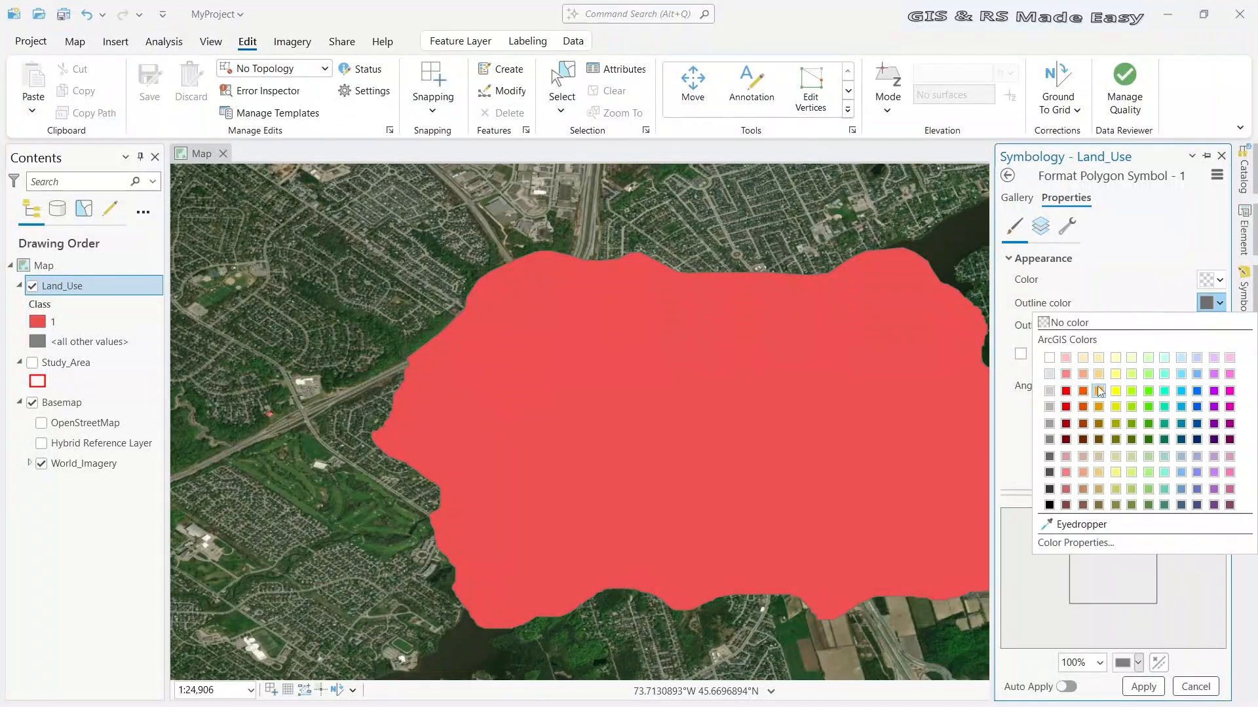
{"action": "left_click", "coordinate": [1115, 391]}
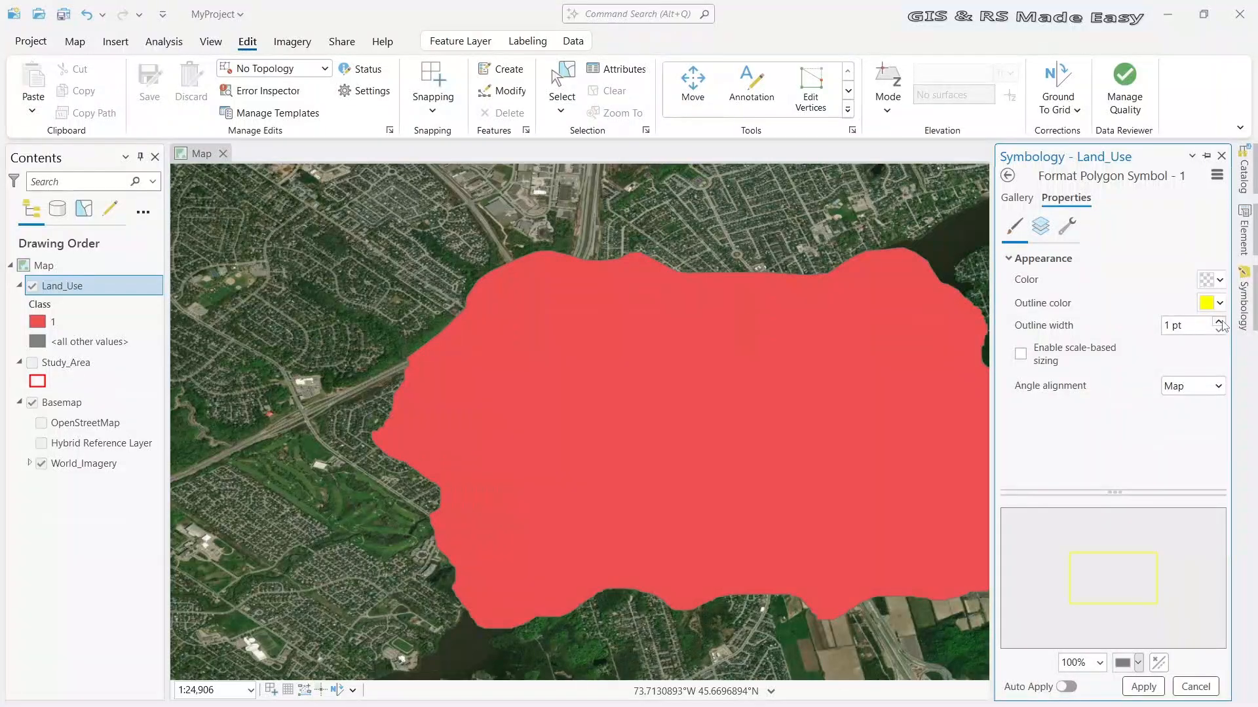
{"action": "left_click", "coordinate": [1218, 321]}
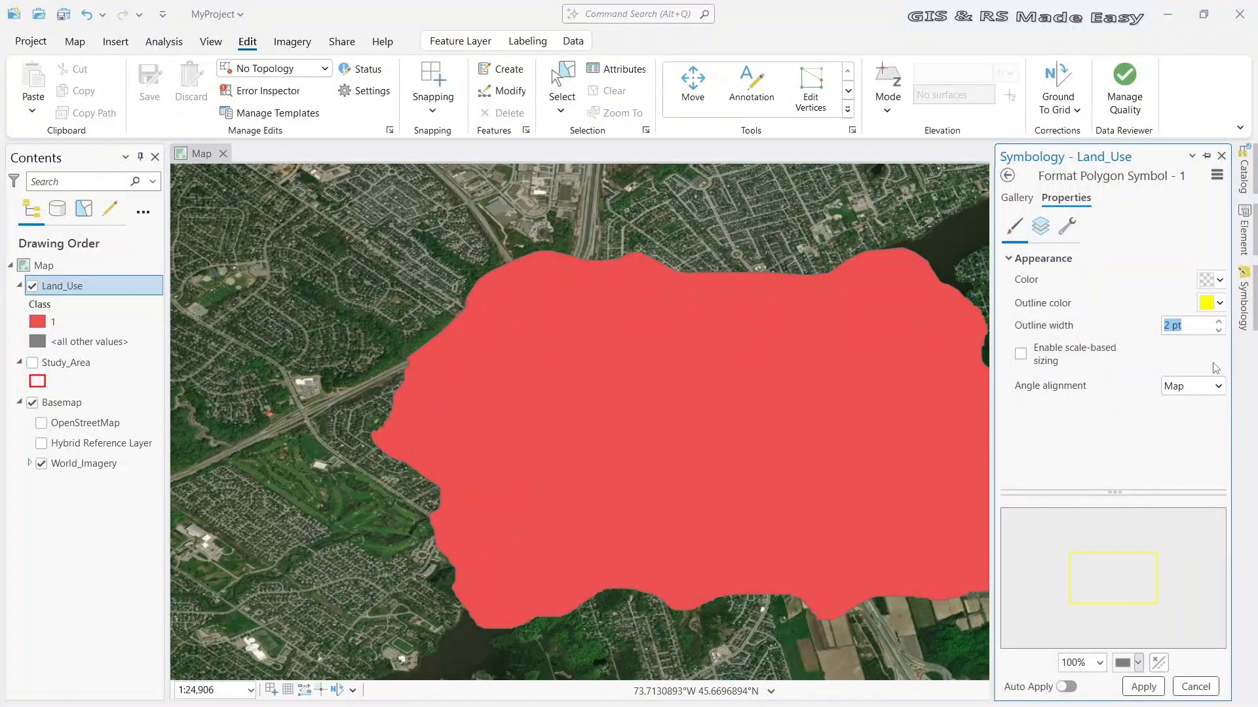
{"action": "left_click", "coordinate": [1143, 685]}
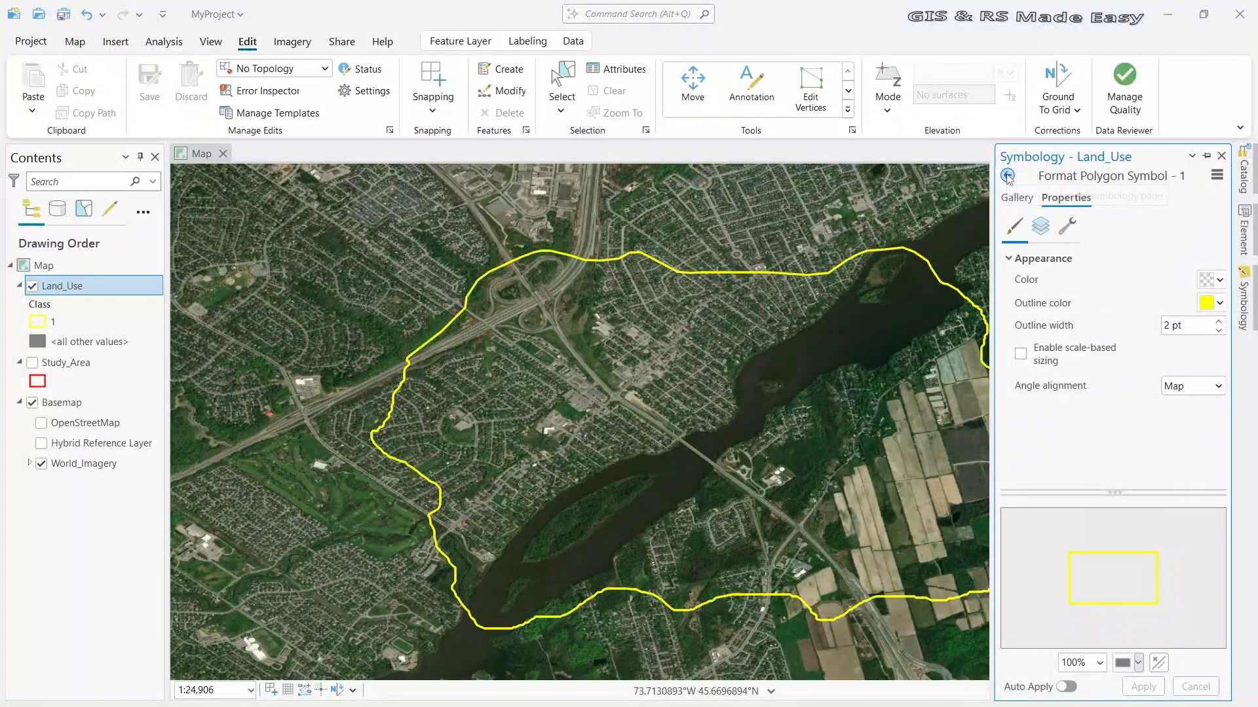
{"action": "left_click", "coordinate": [1008, 177]}
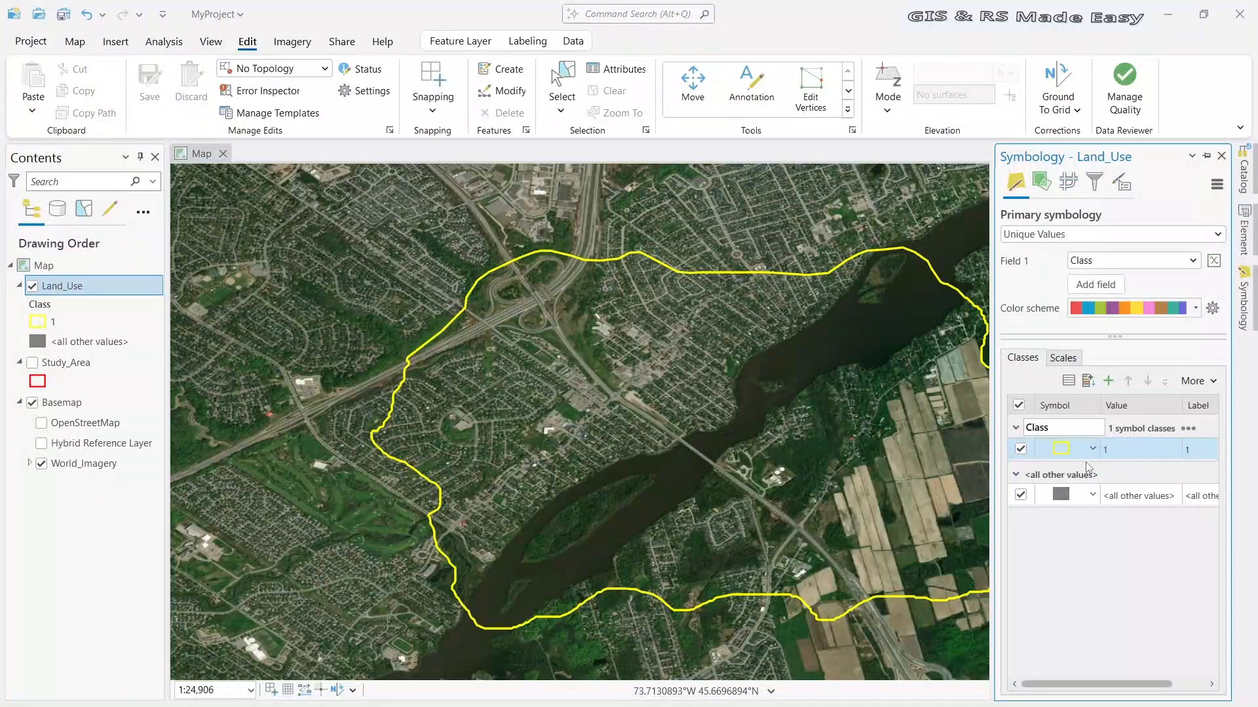
Add new values 2 and 3 to the Land_Use unique value classes, keeping their labels the same as the values
{"action": "left_click", "coordinate": [1108, 382]}
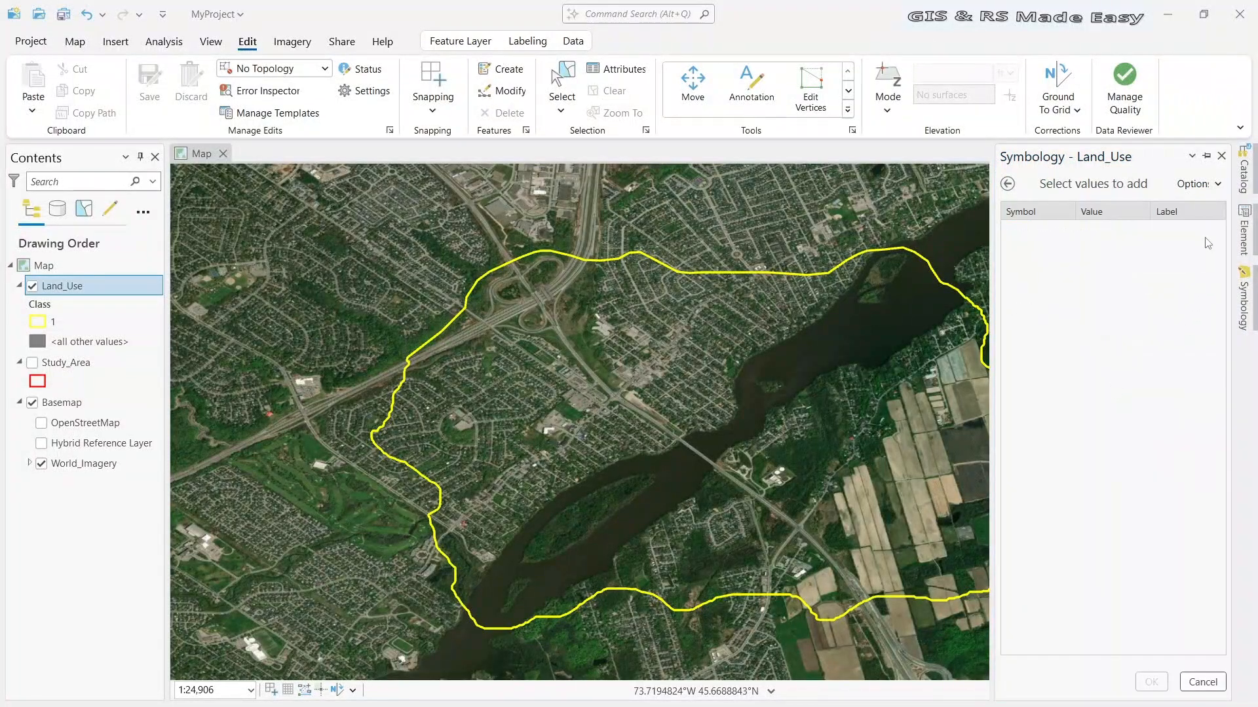
{"action": "left_click", "coordinate": [1197, 188]}
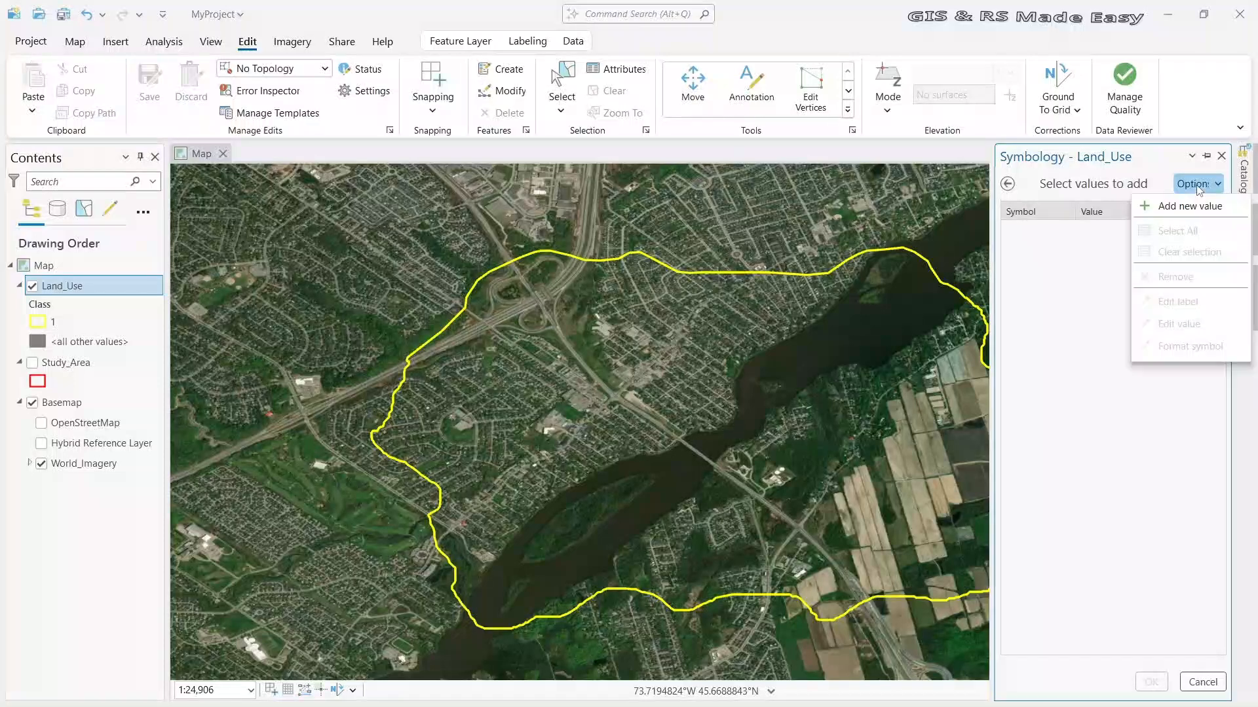
{"action": "left_click", "coordinate": [1188, 205]}
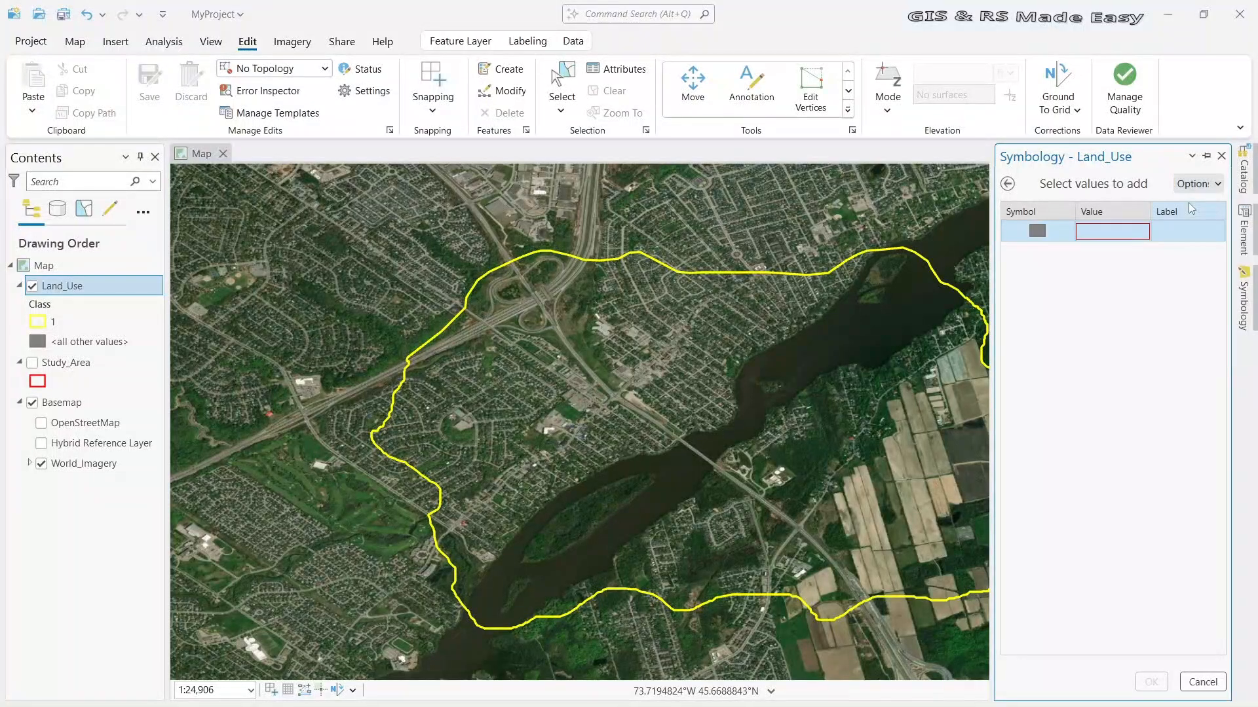
{"action": "left_click", "coordinate": [1108, 230]}
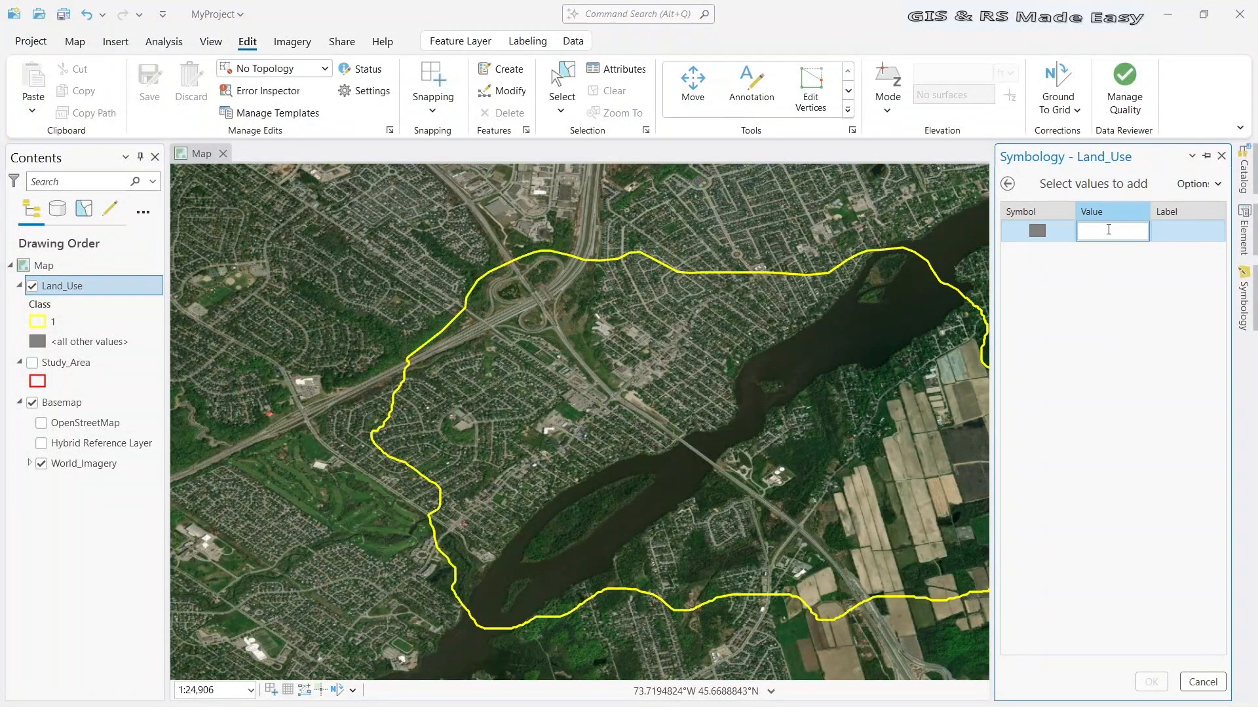
{"action": "type", "text": "2"}
{"action": "key", "text": "Tab"}
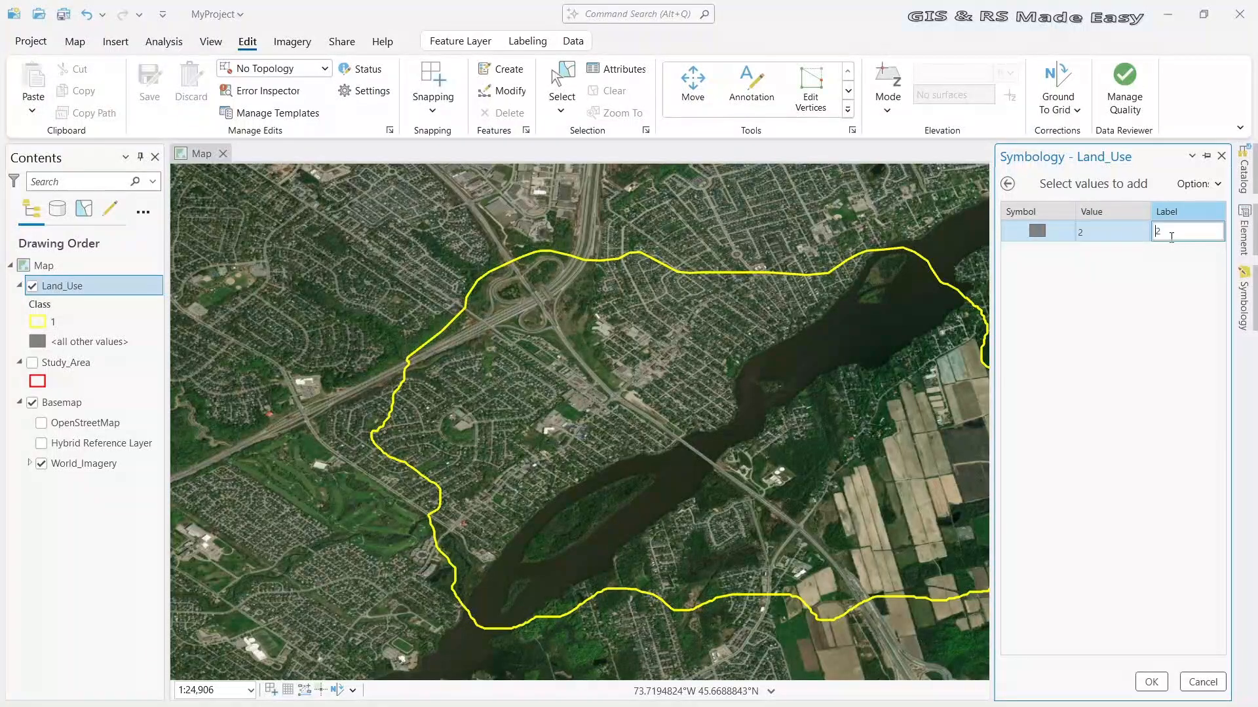
{"action": "left_click", "coordinate": [1196, 185]}
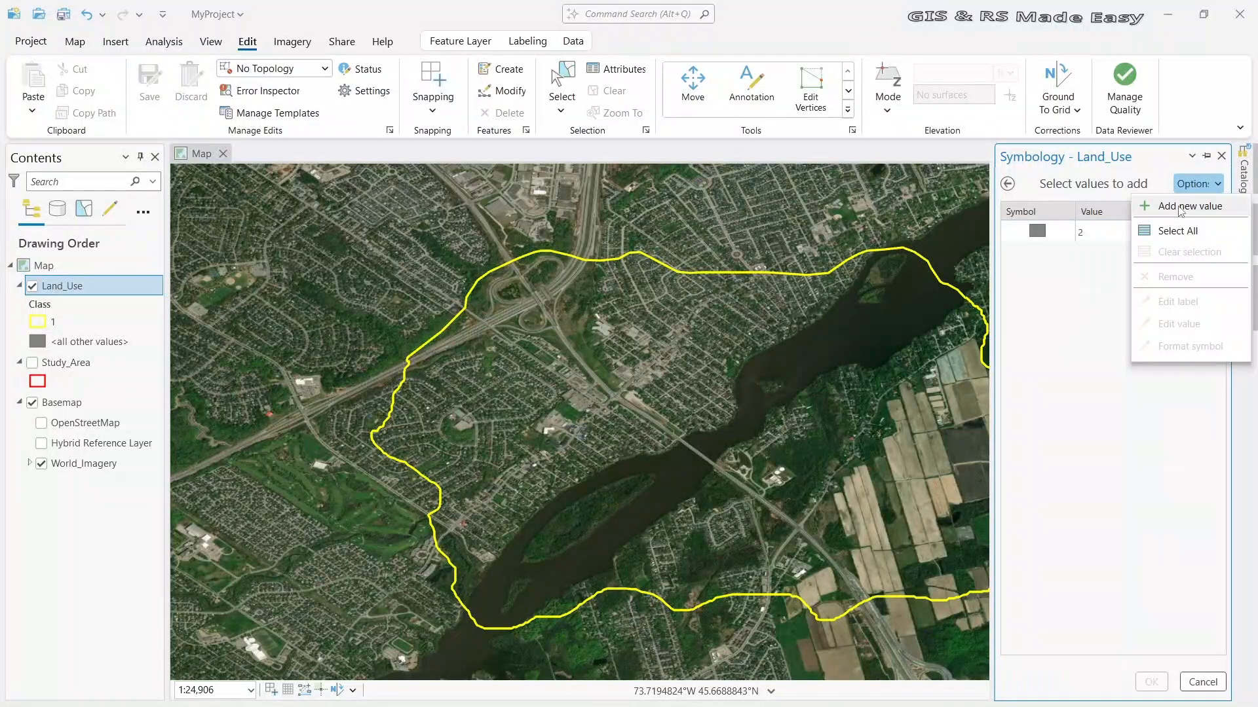
{"action": "left_click", "coordinate": [1179, 207]}
{"action": "left_click", "coordinate": [1094, 253]}
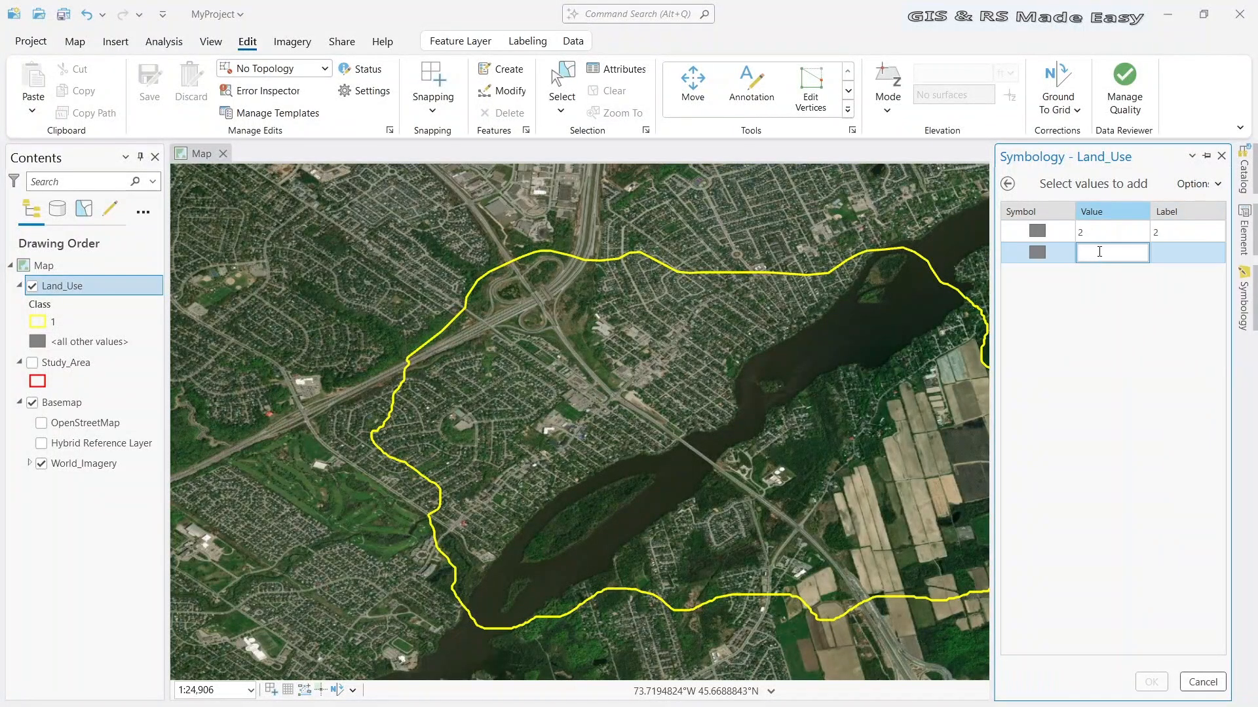
{"action": "type", "text": "3"}
{"action": "left_click", "coordinate": [1179, 254]}
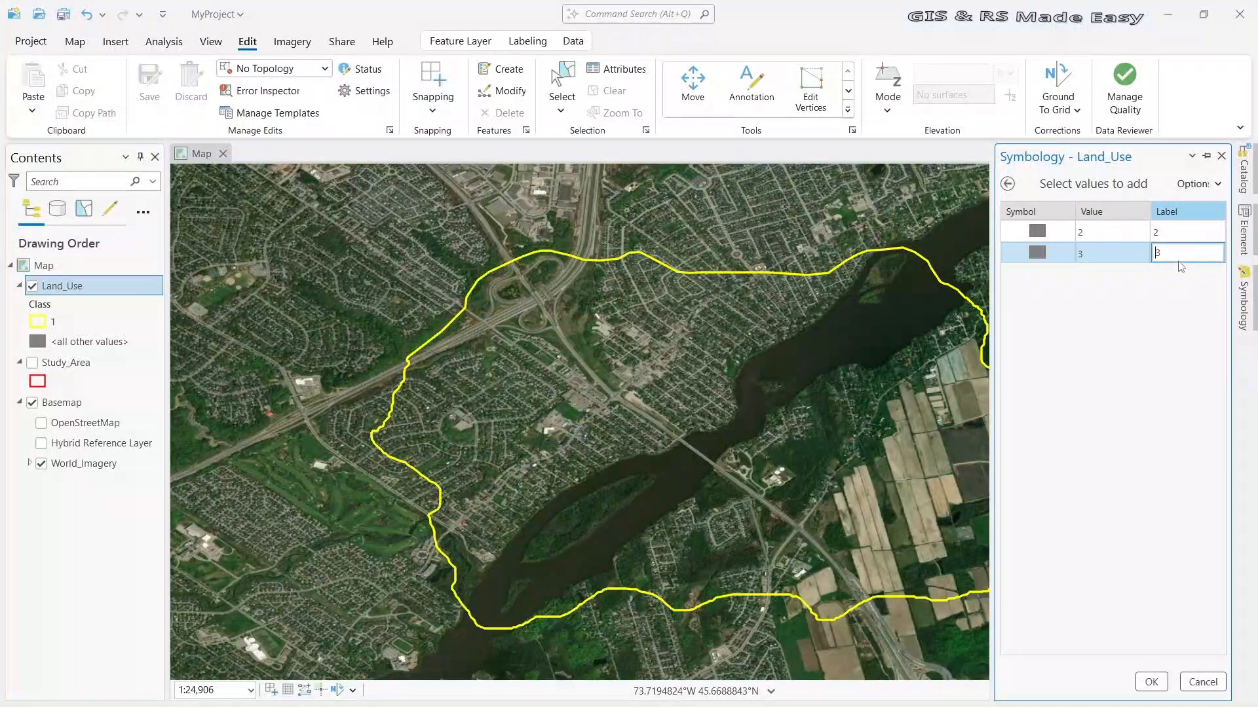
Add new values 4 and 5 to the list of Land_Use classes, with labels matching the values
{"action": "left_click", "coordinate": [1194, 186]}
{"action": "left_click", "coordinate": [1197, 207]}
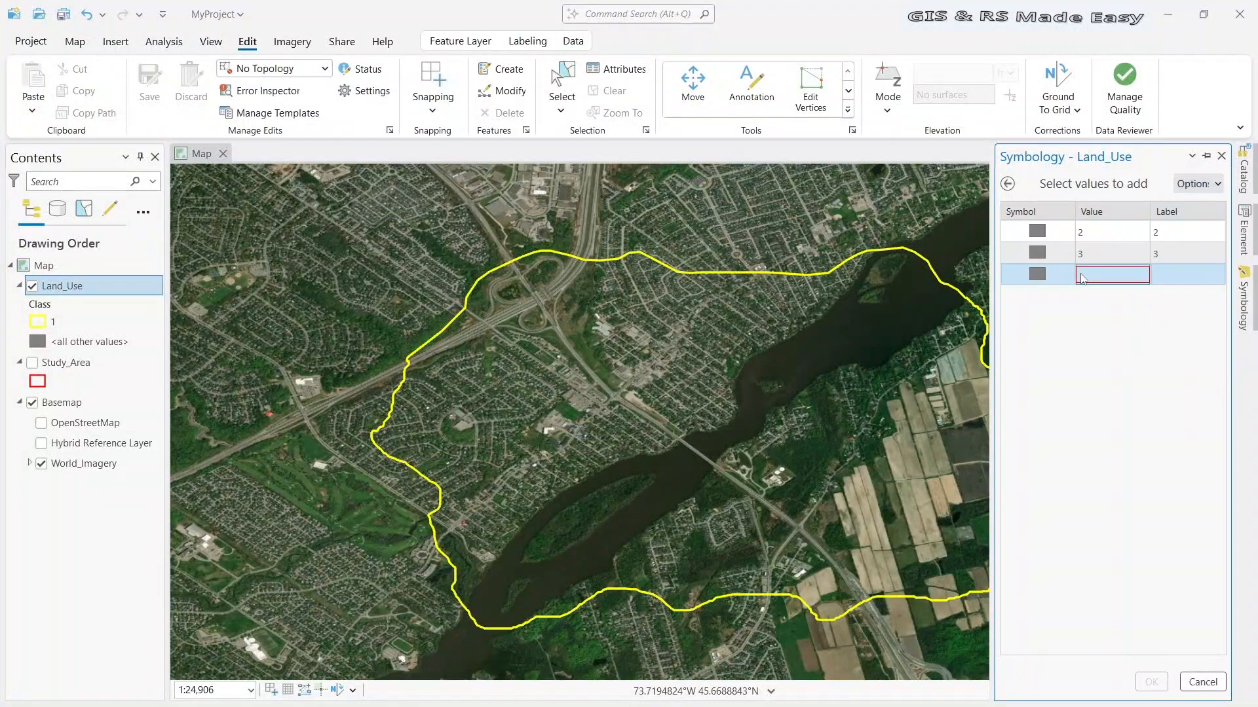
{"action": "left_click", "coordinate": [1092, 274]}
{"action": "type", "text": "4"}
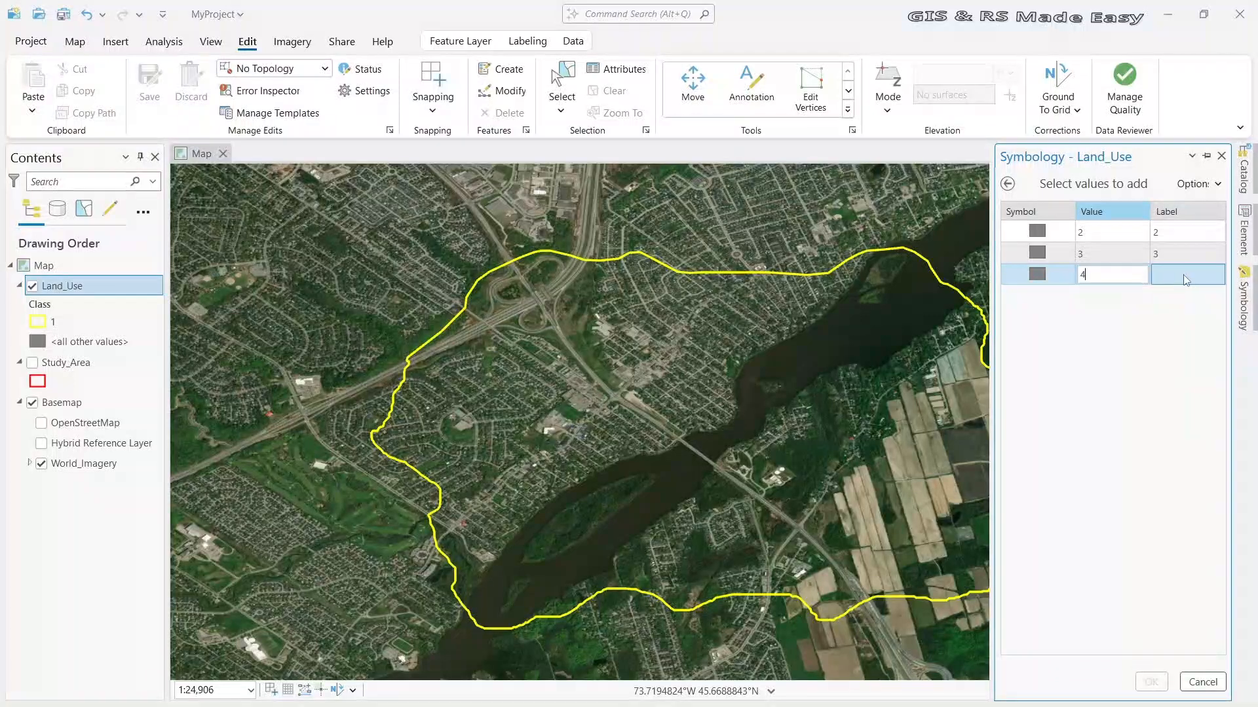
{"action": "left_click", "coordinate": [1182, 274]}
{"action": "left_click", "coordinate": [1211, 185]}
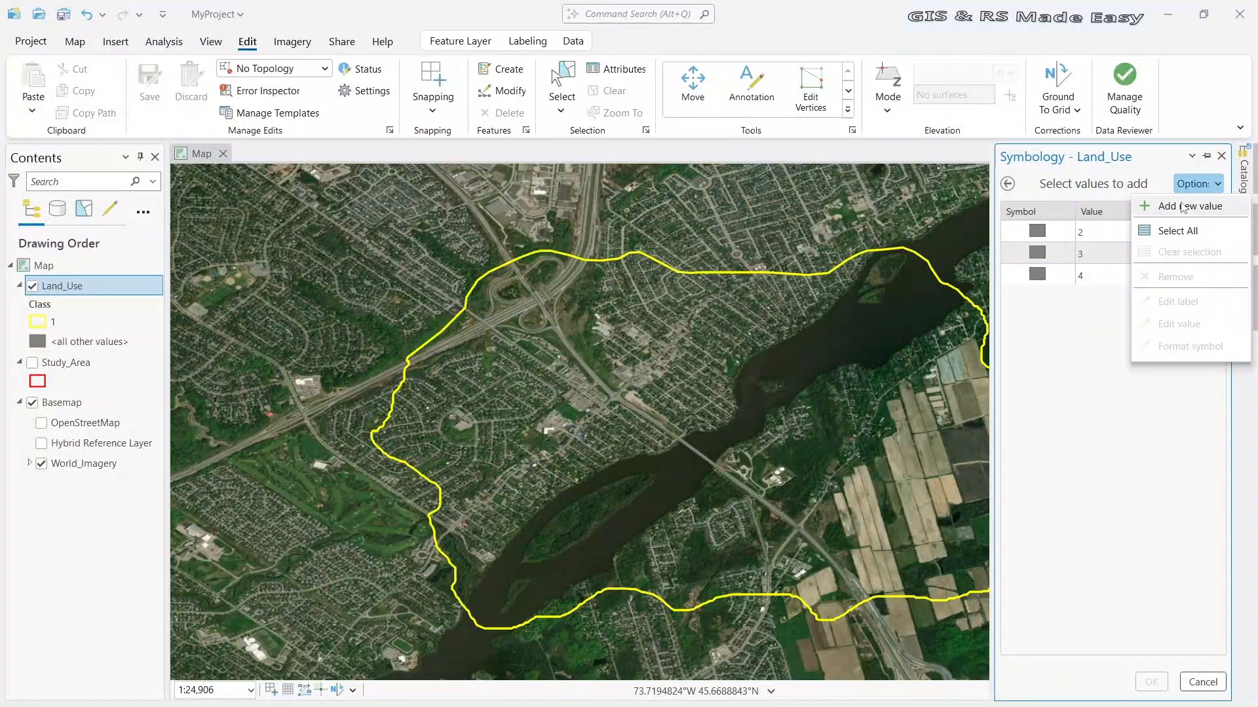
{"action": "left_click", "coordinate": [1190, 206]}
{"action": "left_click", "coordinate": [1102, 297]}
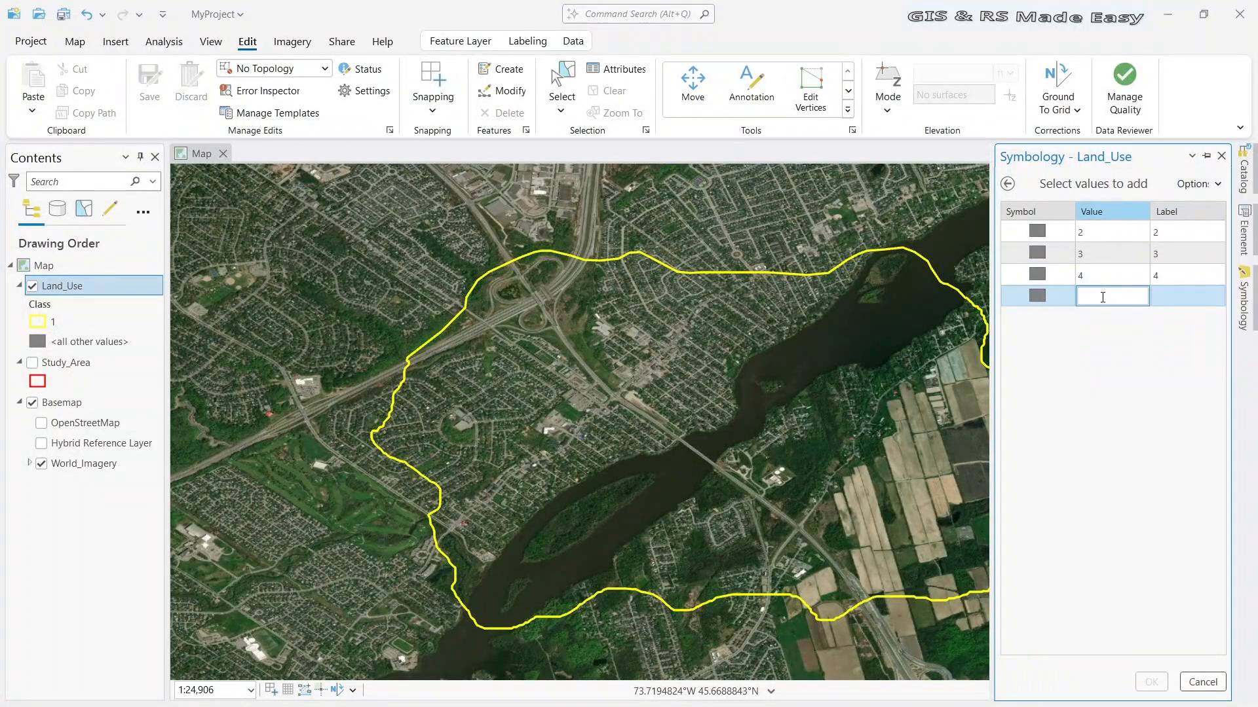
{"action": "left_click", "coordinate": [1151, 325]}
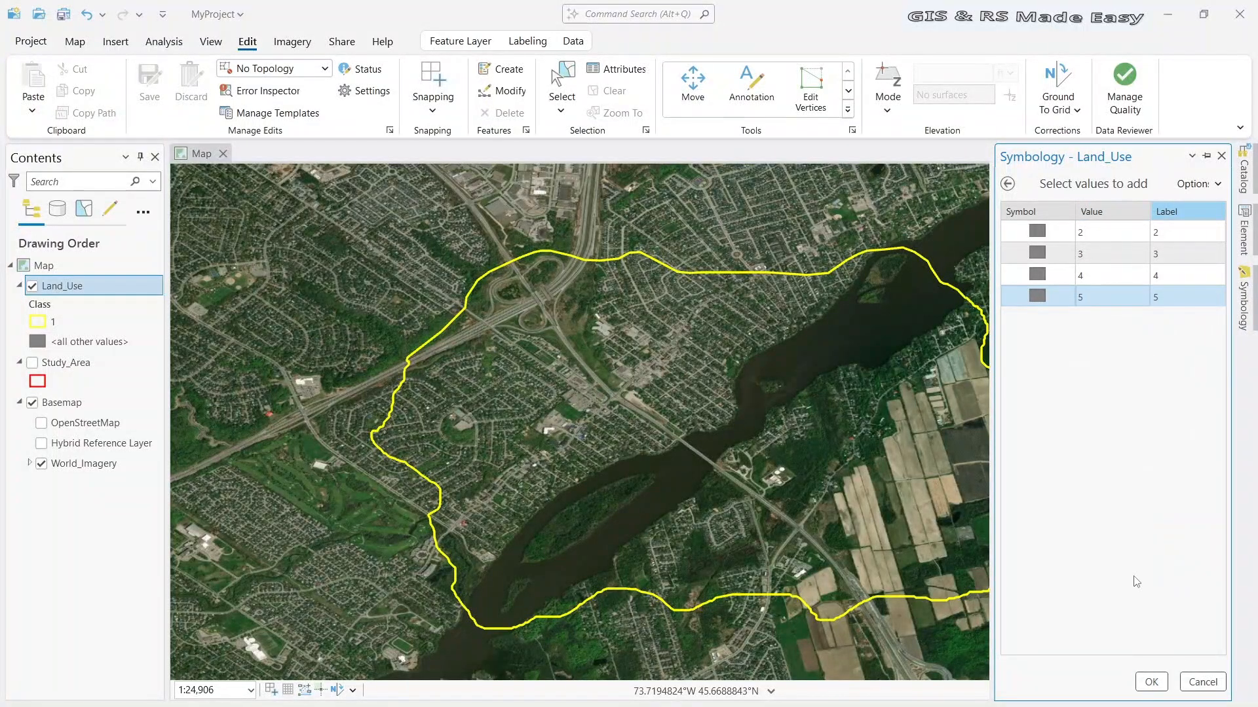
Give the new classes 2 and 3 the thicker Black Outline polygon symbol from the ArcGIS 2D gallery
{"action": "left_click", "coordinate": [1036, 230]}
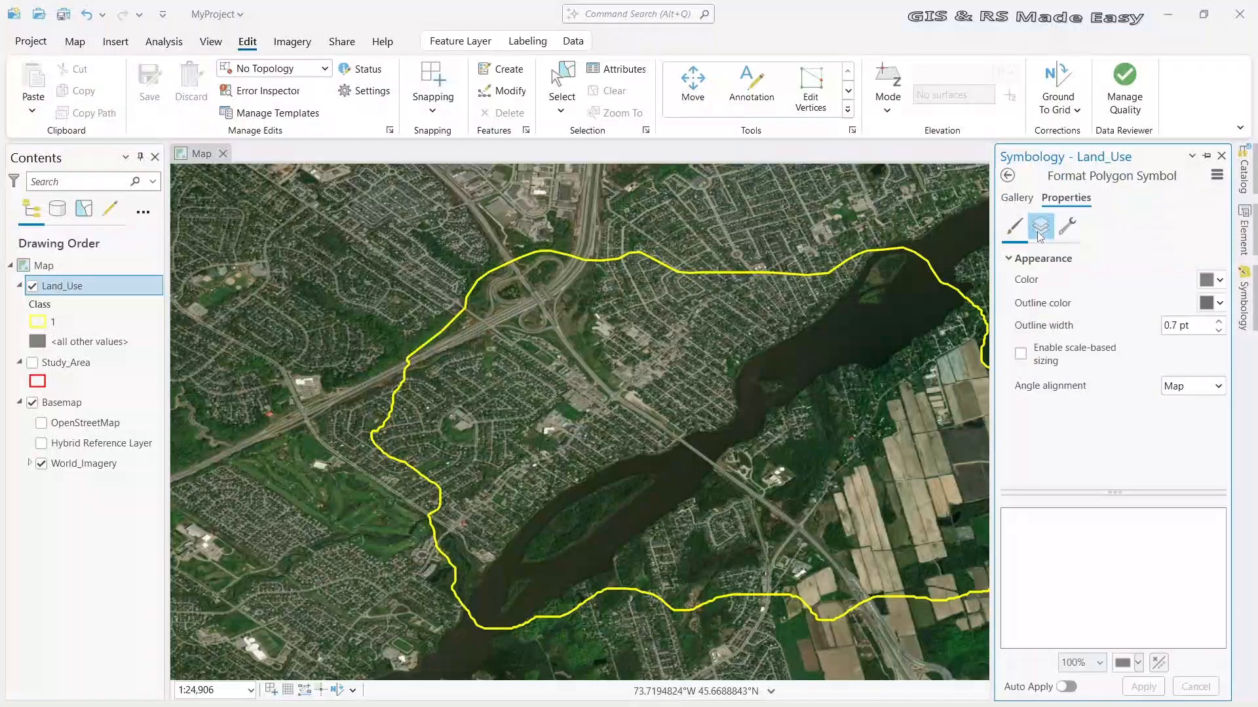
{"action": "left_click", "coordinate": [1220, 280]}
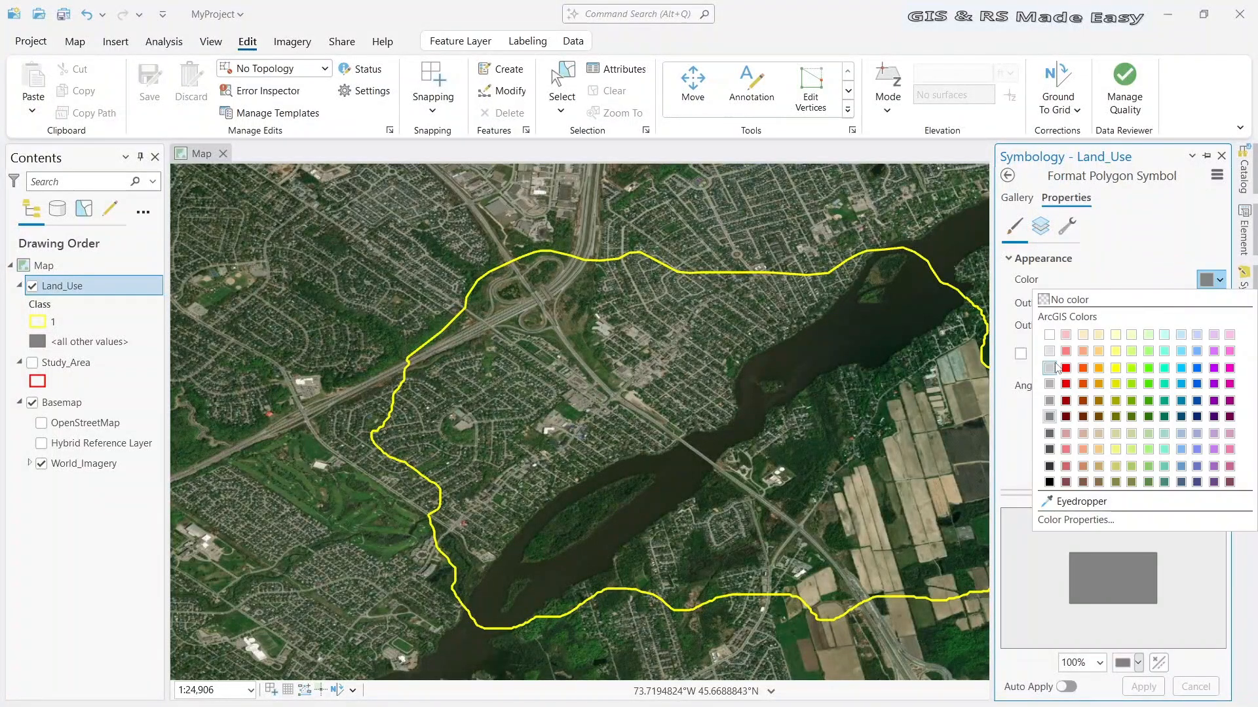
{"action": "left_click", "coordinate": [1016, 199]}
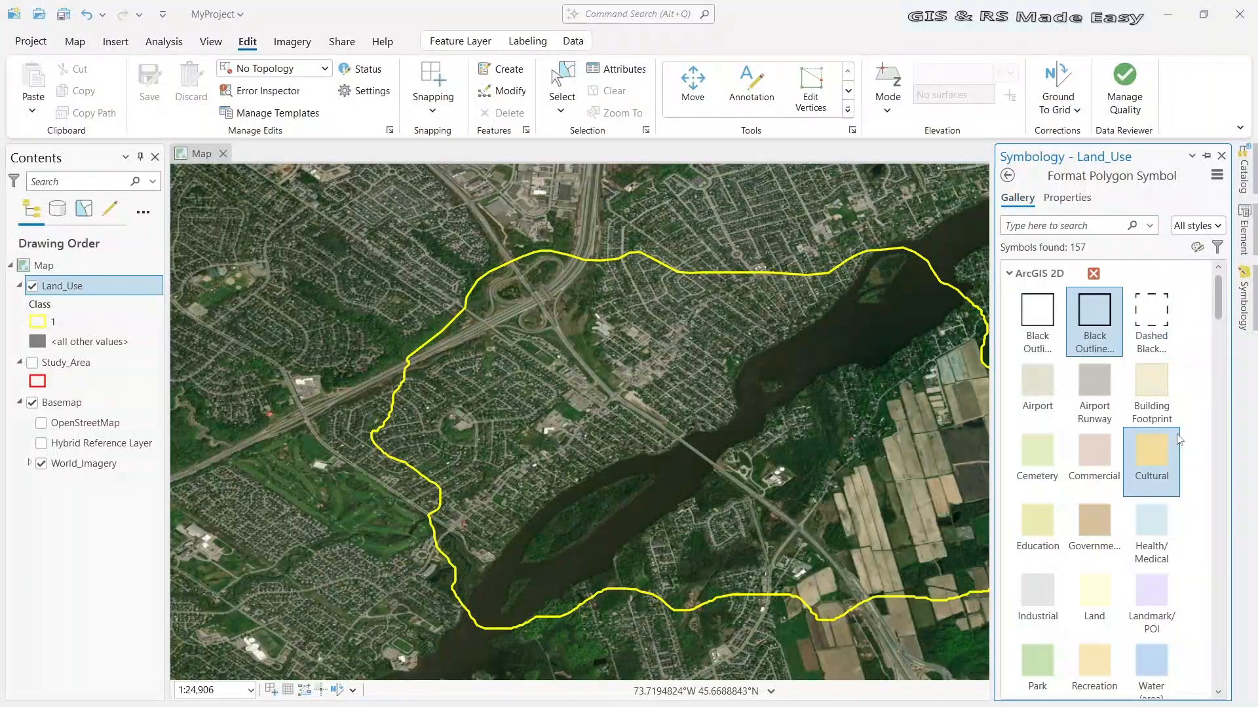
{"action": "left_click", "coordinate": [1007, 176]}
{"action": "left_click", "coordinate": [1037, 258]}
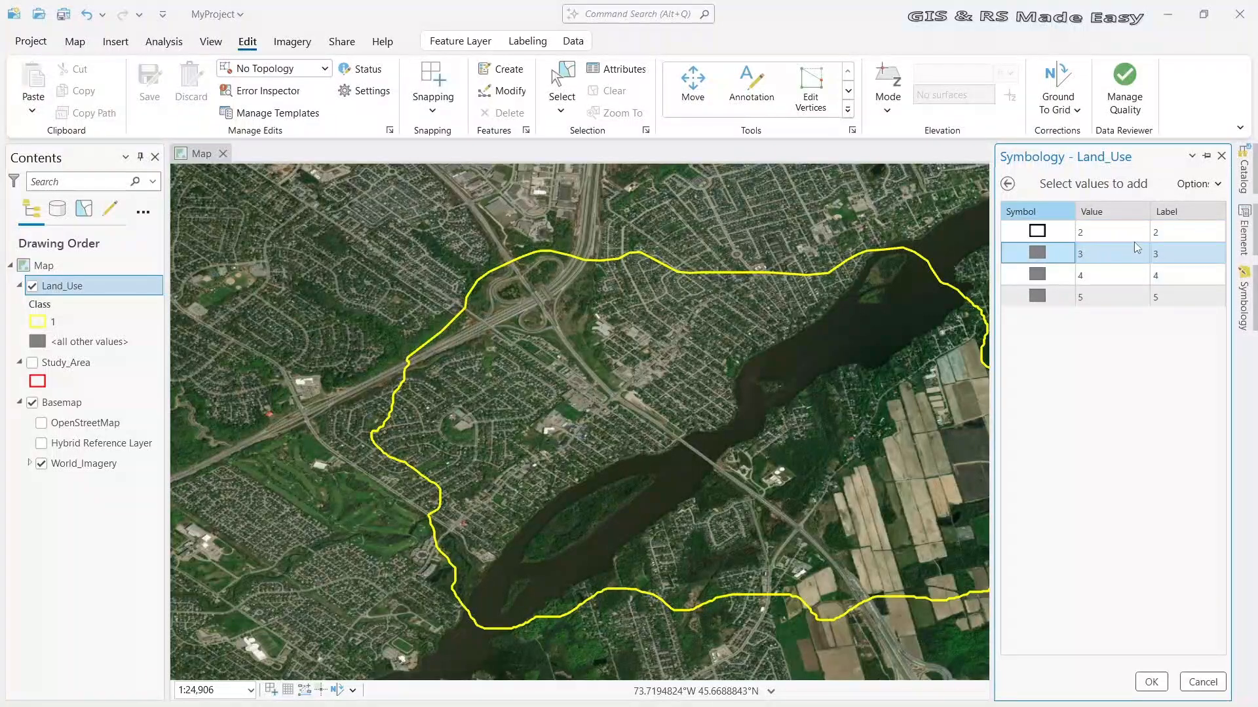
{"action": "left_click", "coordinate": [1111, 321]}
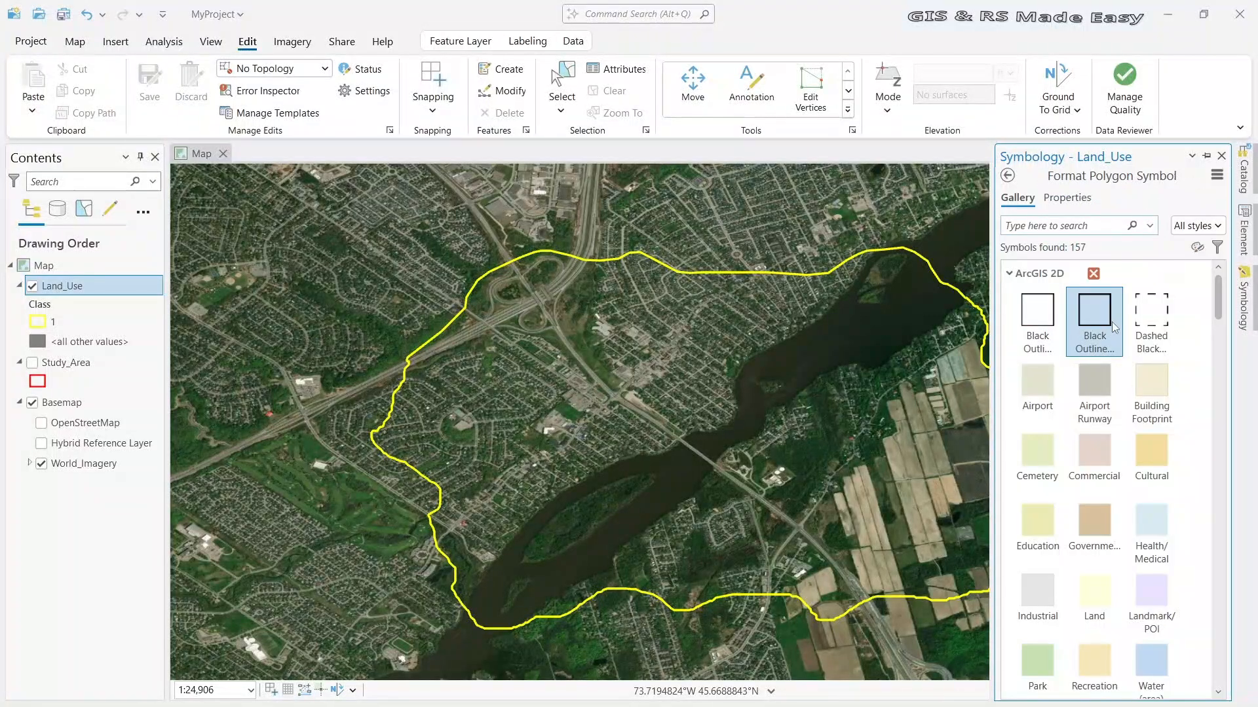
{"action": "left_click", "coordinate": [1008, 176]}
Assign the thicker Black Outline symbol from the ArcGIS 2D gallery to classes 4 and 5
{"action": "left_click", "coordinate": [1037, 278]}
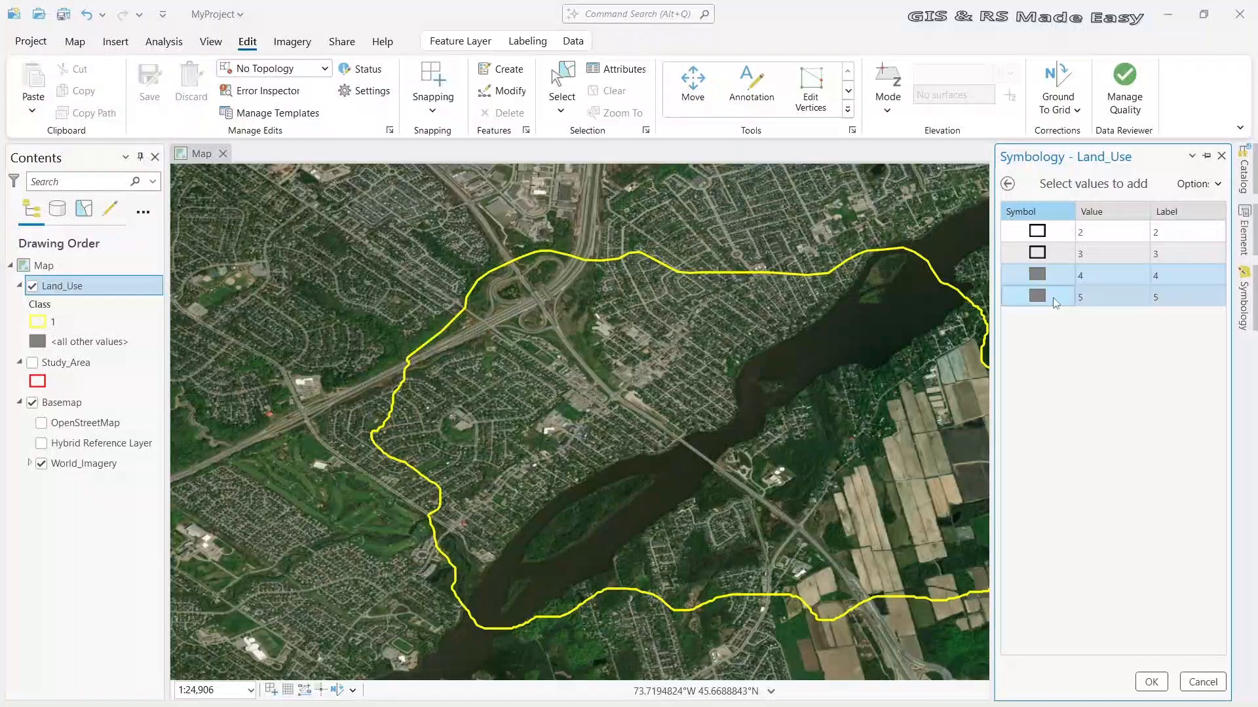
{"action": "left_click", "coordinate": [1112, 319]}
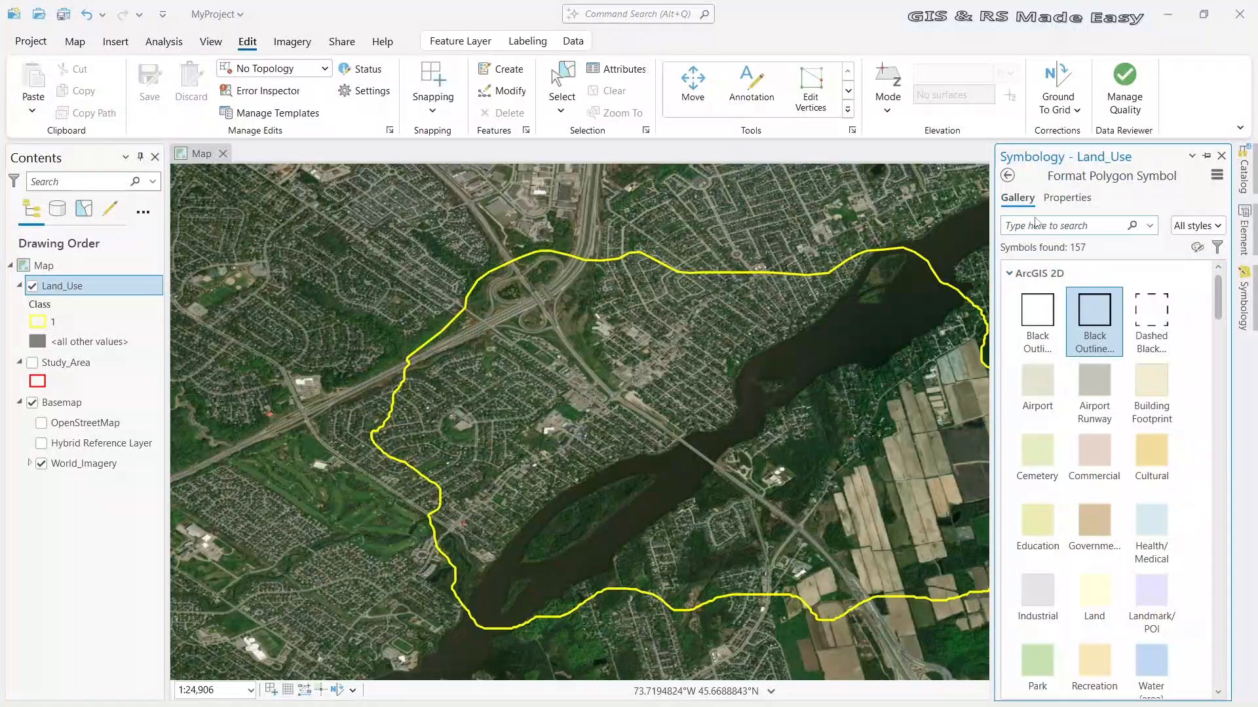
{"action": "left_click", "coordinate": [1007, 175]}
{"action": "left_click", "coordinate": [1040, 298]}
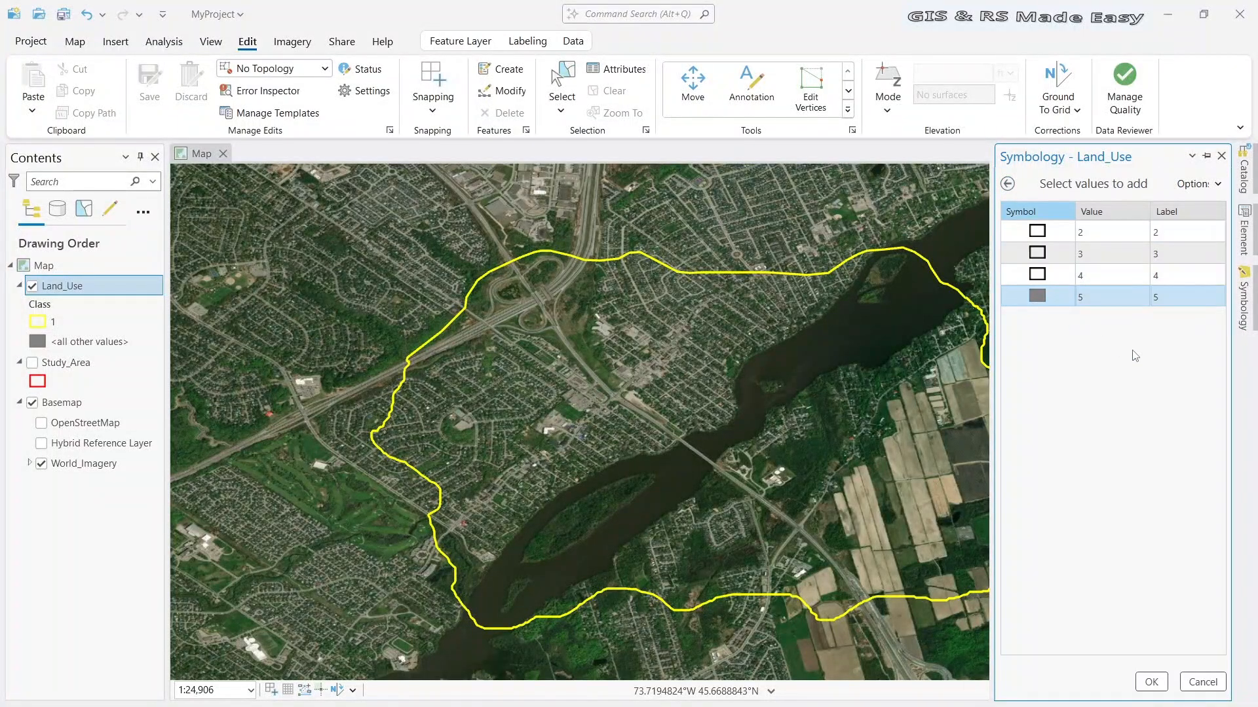
{"action": "left_click", "coordinate": [1101, 331]}
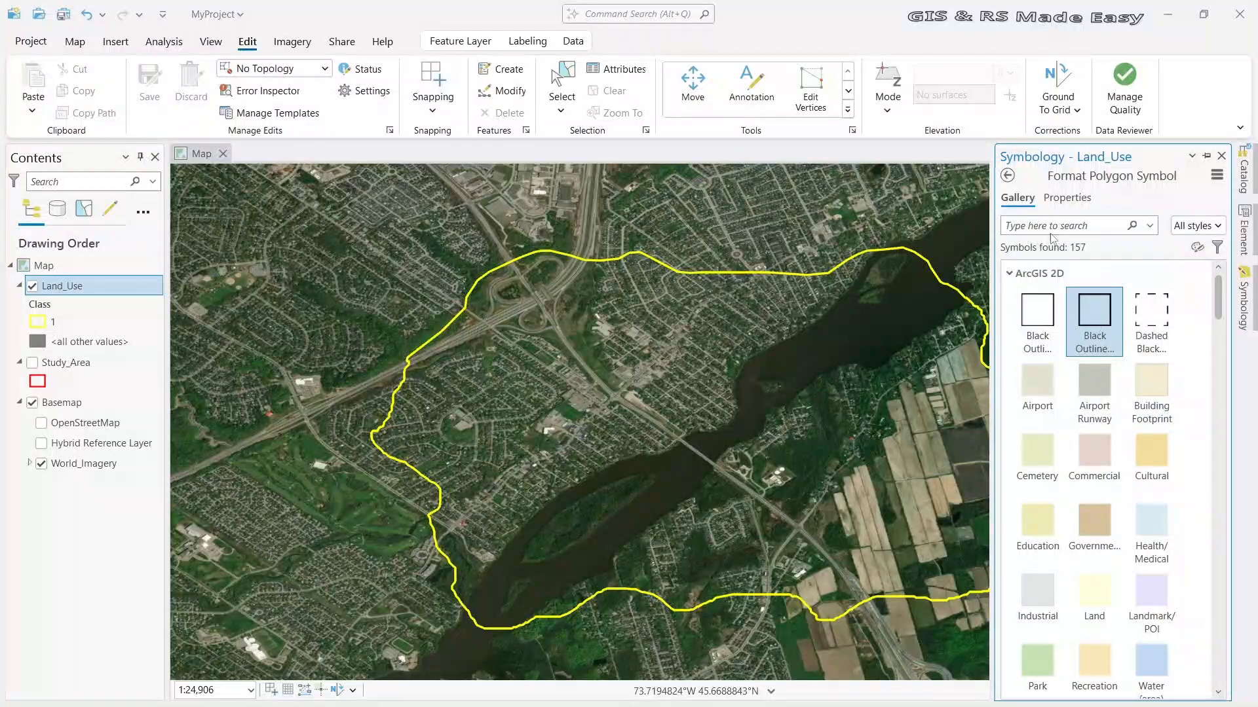
Set the outline color of the new class 3 symbol to blue and apply it
{"action": "left_click", "coordinate": [1007, 175]}
{"action": "left_click", "coordinate": [1054, 302]}
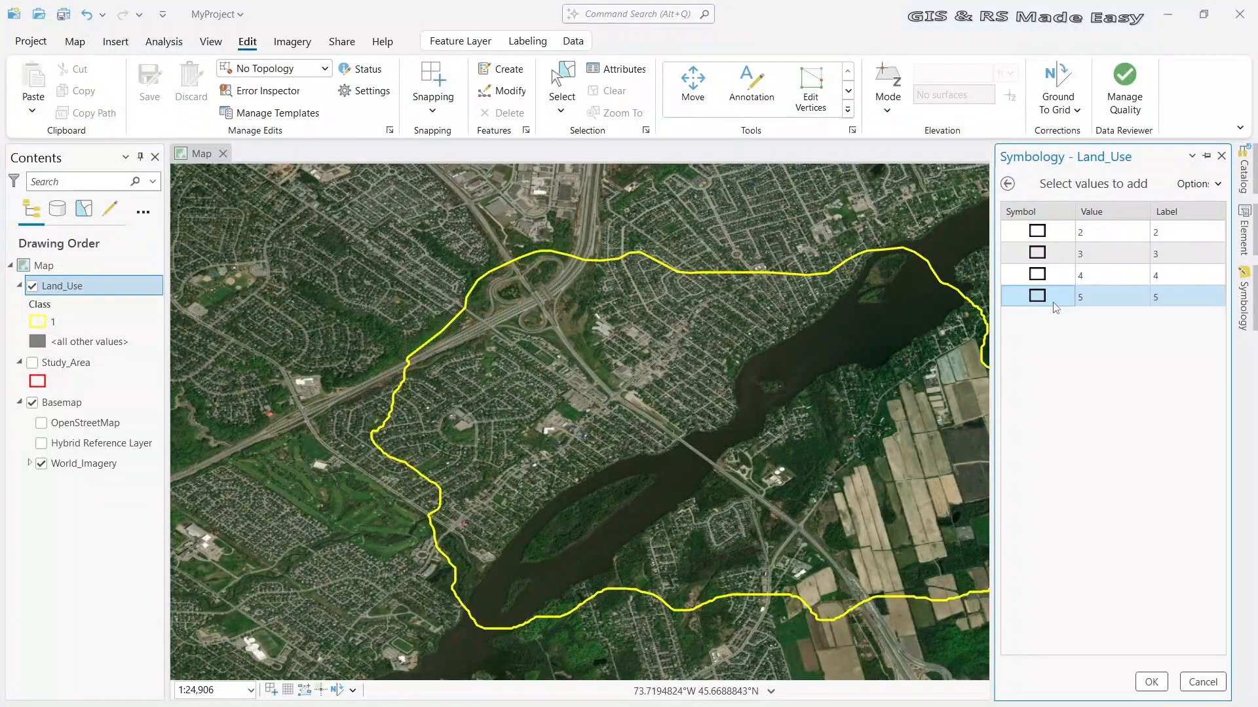
{"action": "left_click", "coordinate": [1081, 255], "text": "ctrl"}
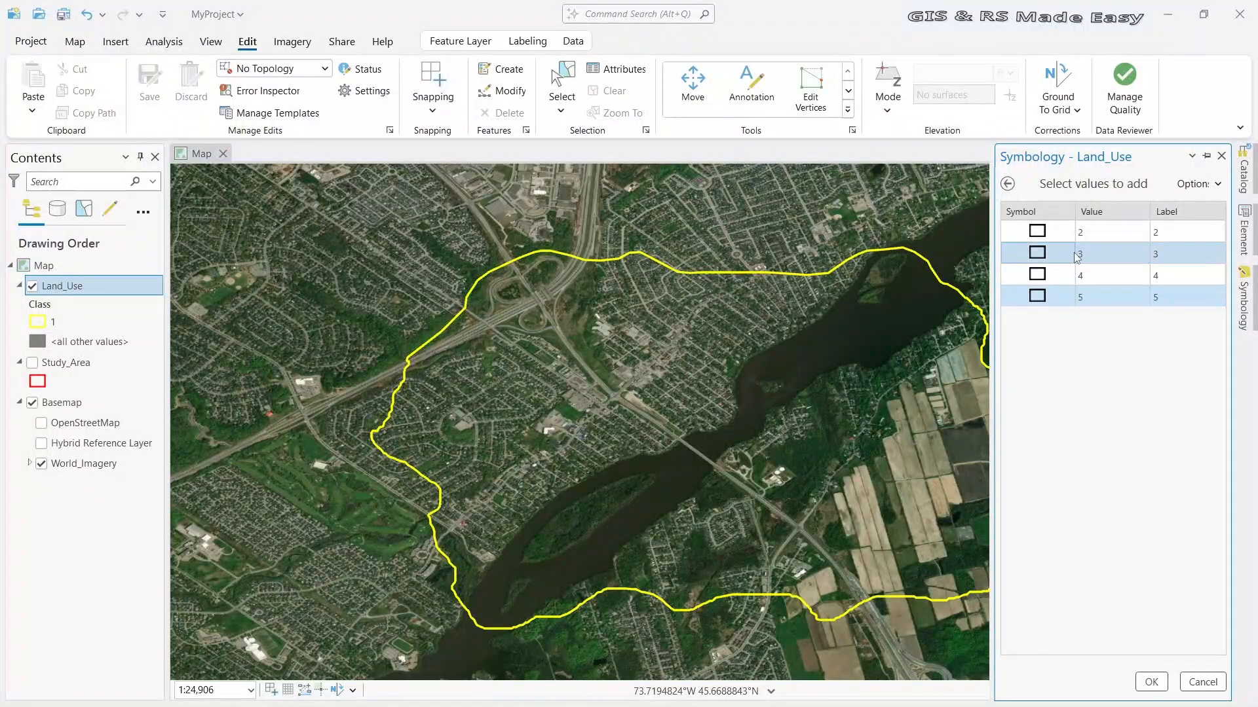
{"action": "left_click", "coordinate": [1042, 258]}
{"action": "left_click", "coordinate": [1041, 257]}
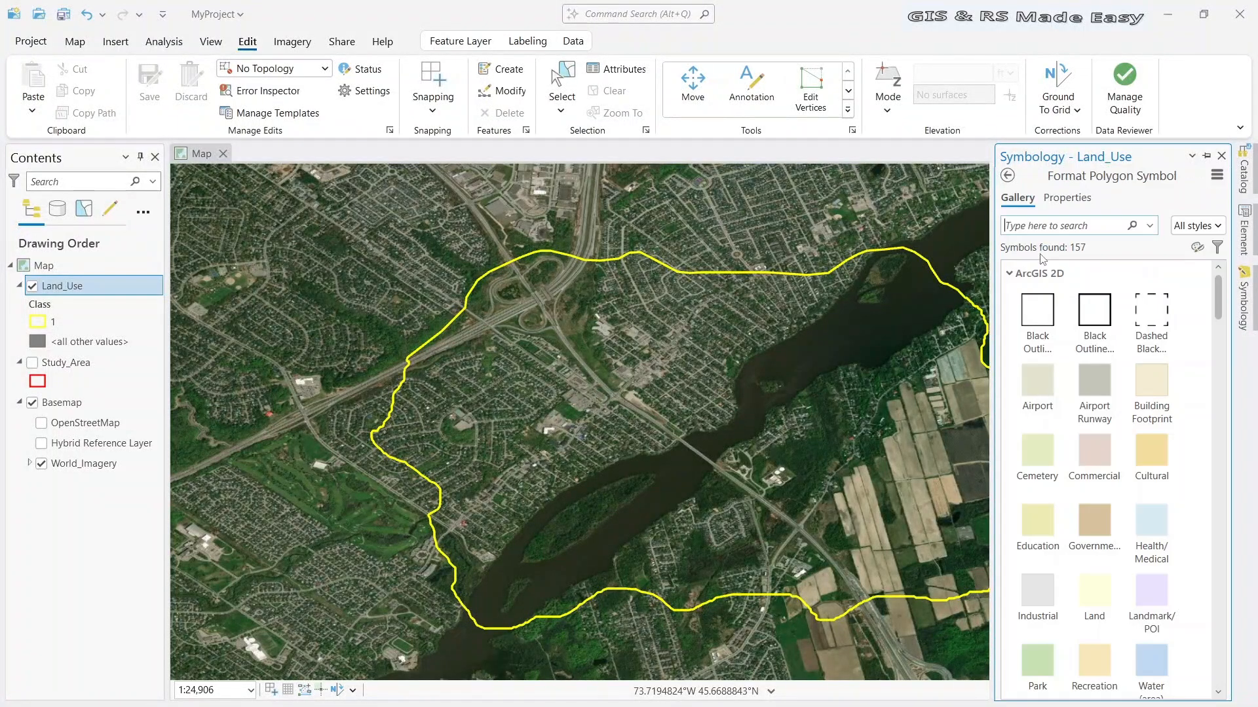
{"action": "left_click", "coordinate": [1066, 198]}
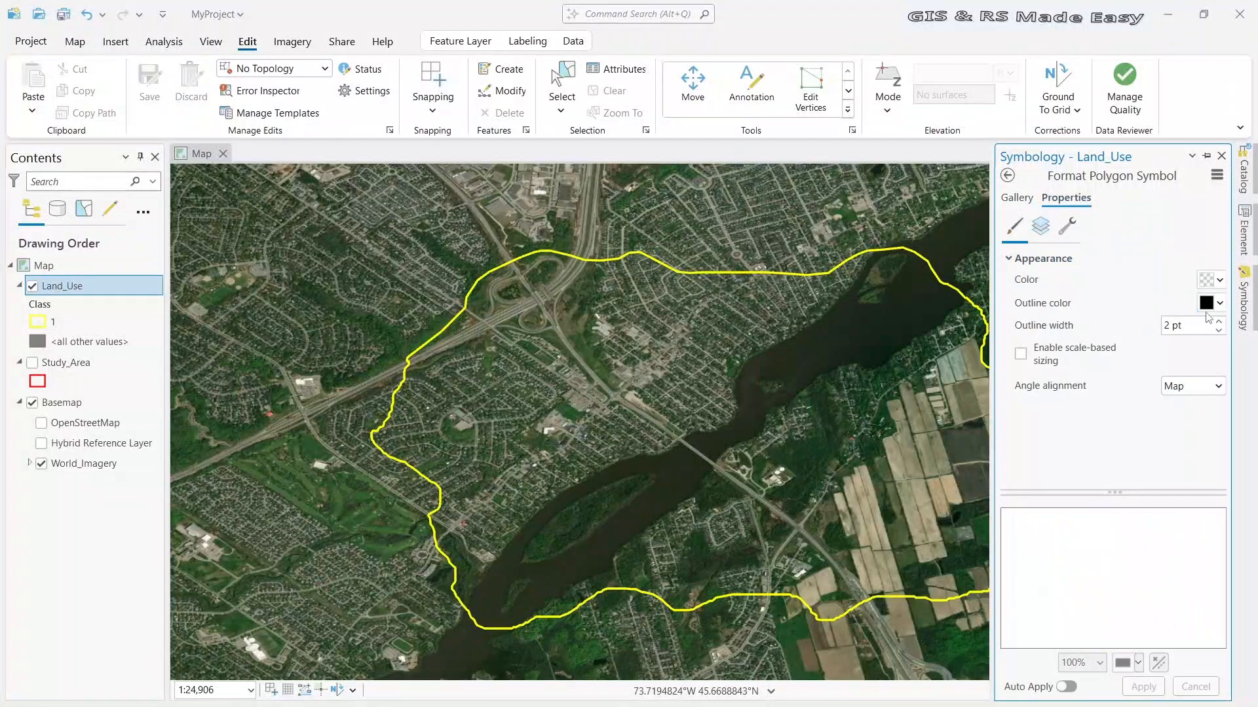
{"action": "left_click", "coordinate": [1220, 304]}
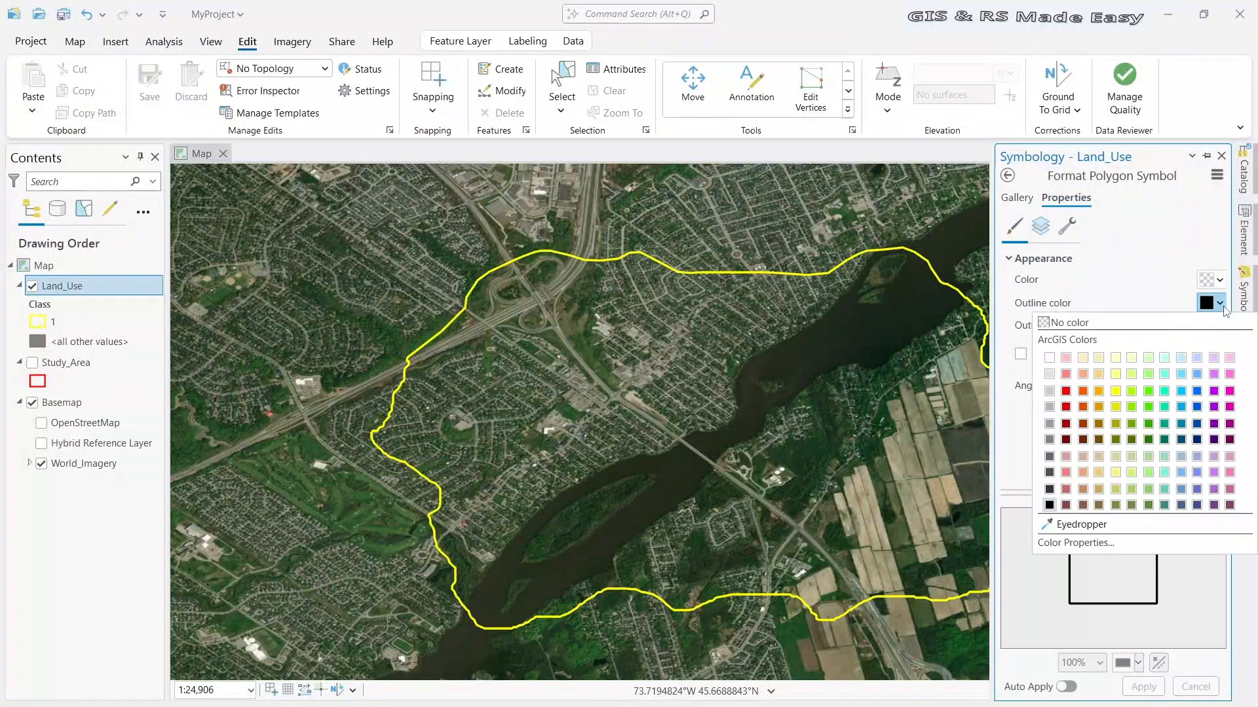
{"action": "left_click", "coordinate": [1181, 391]}
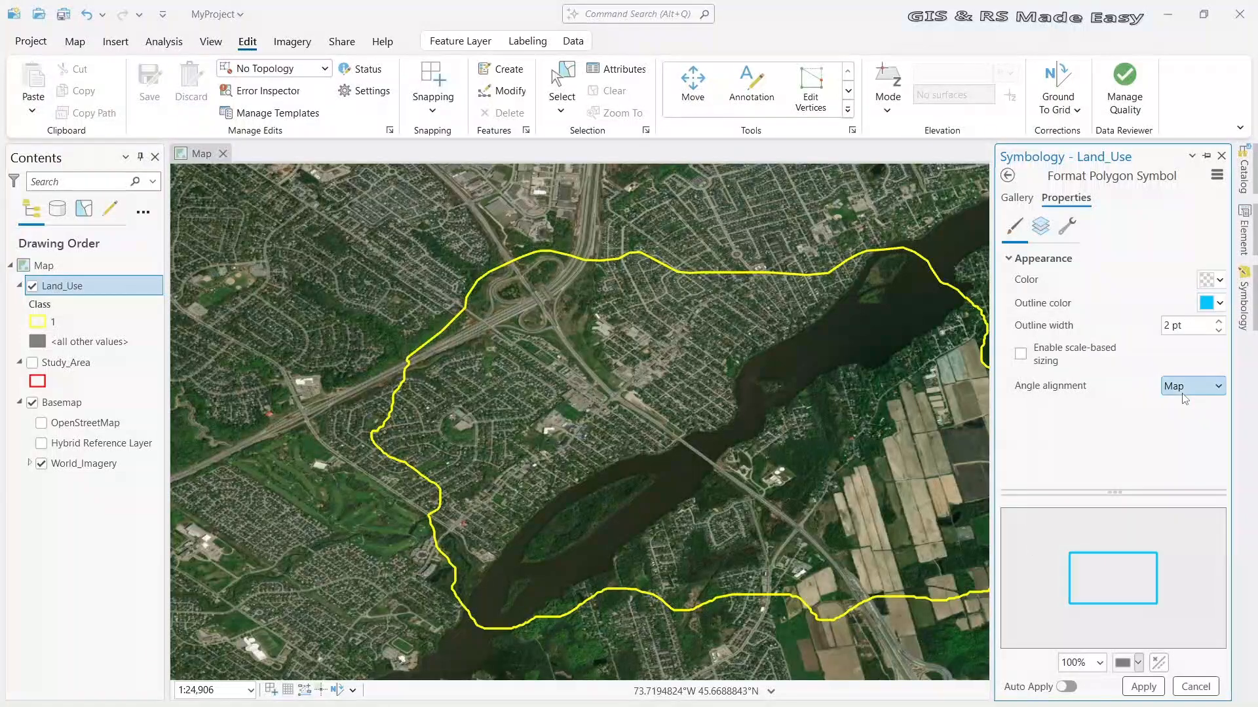
{"action": "left_click", "coordinate": [1221, 305]}
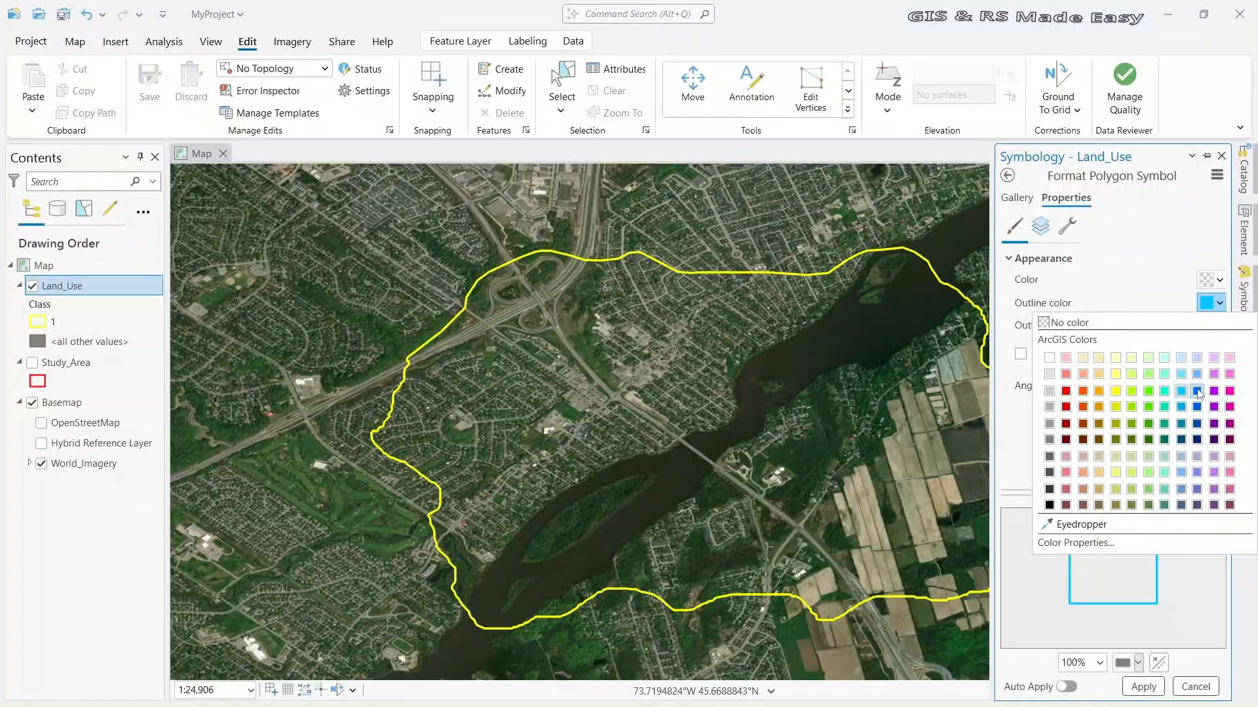
{"action": "left_click", "coordinate": [1196, 392]}
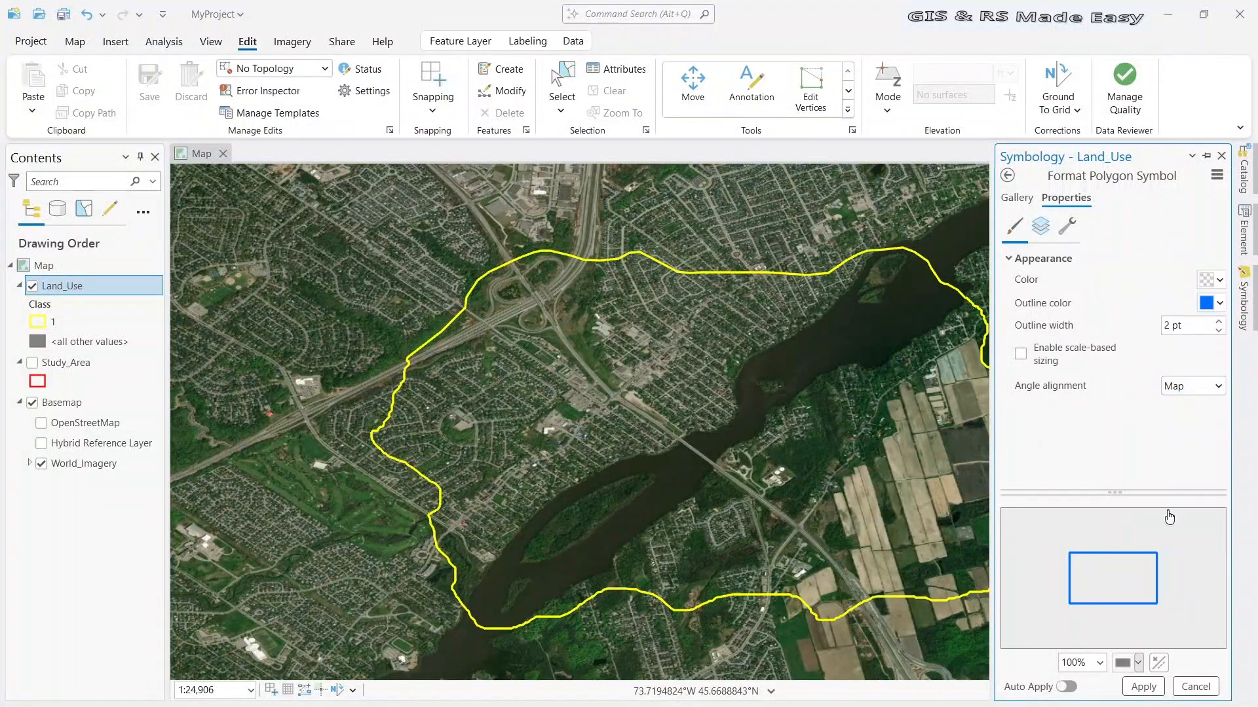
{"action": "left_click", "coordinate": [1143, 687]}
{"action": "left_click", "coordinate": [1007, 176]}
Change the outline color of the new class 4 symbol to bright green and apply it
{"action": "left_click", "coordinate": [1048, 254]}
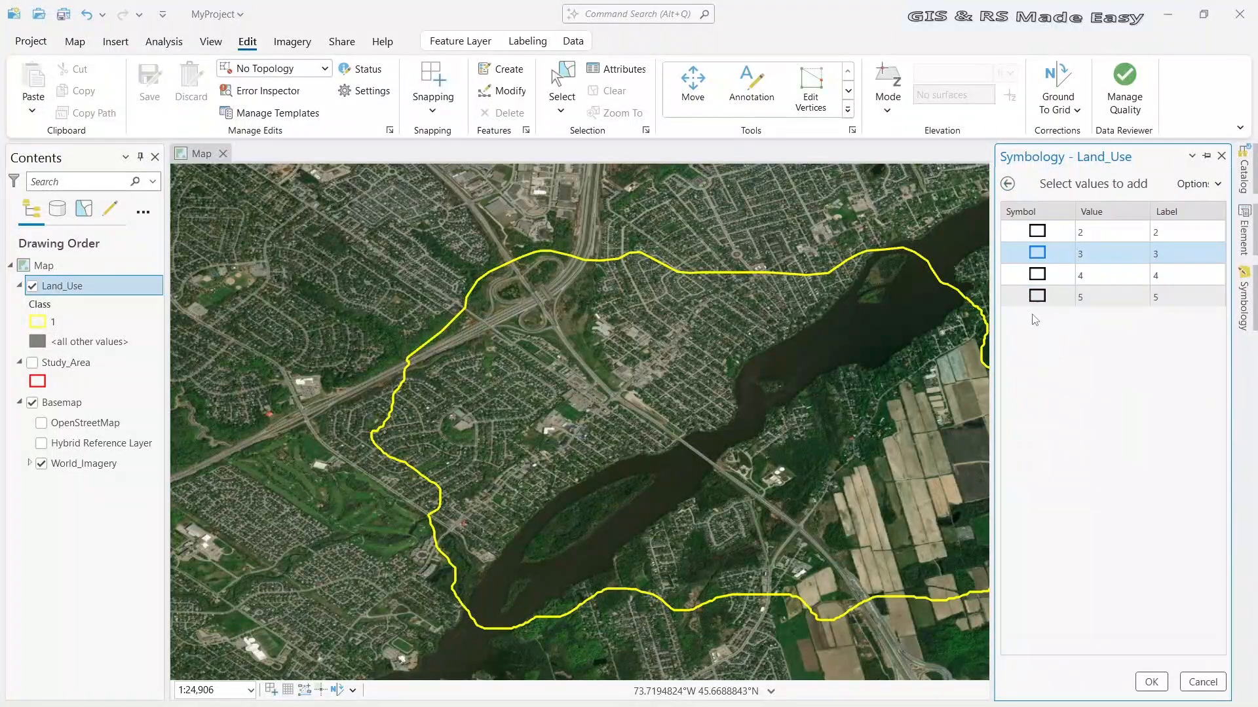
{"action": "left_click", "coordinate": [1063, 275], "text": "shift"}
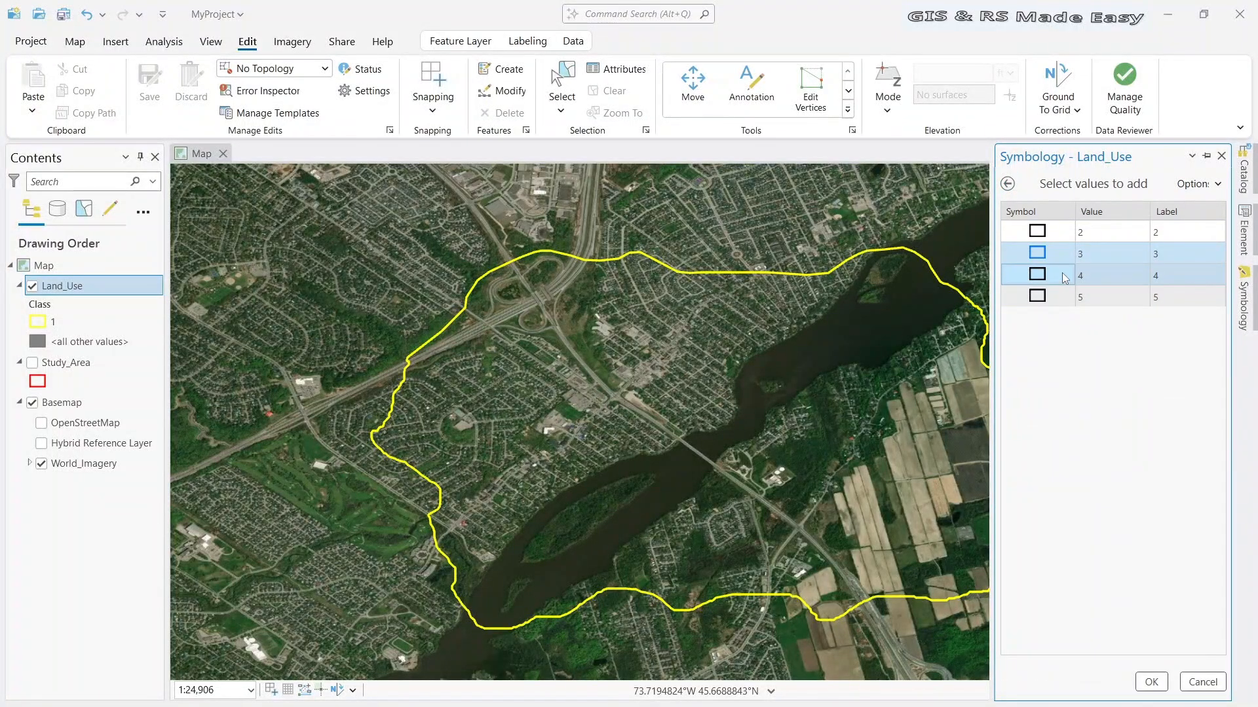
{"action": "left_click", "coordinate": [1036, 275]}
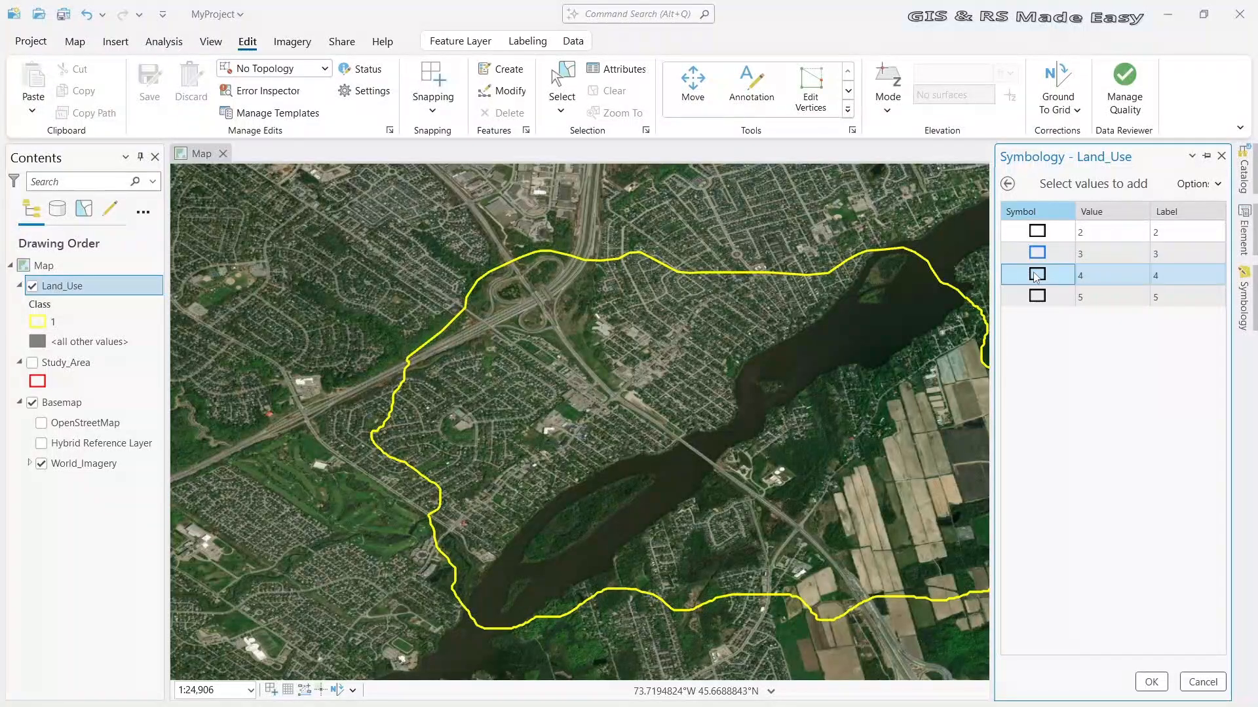
{"action": "left_click", "coordinate": [1036, 274]}
{"action": "left_click", "coordinate": [1218, 305]}
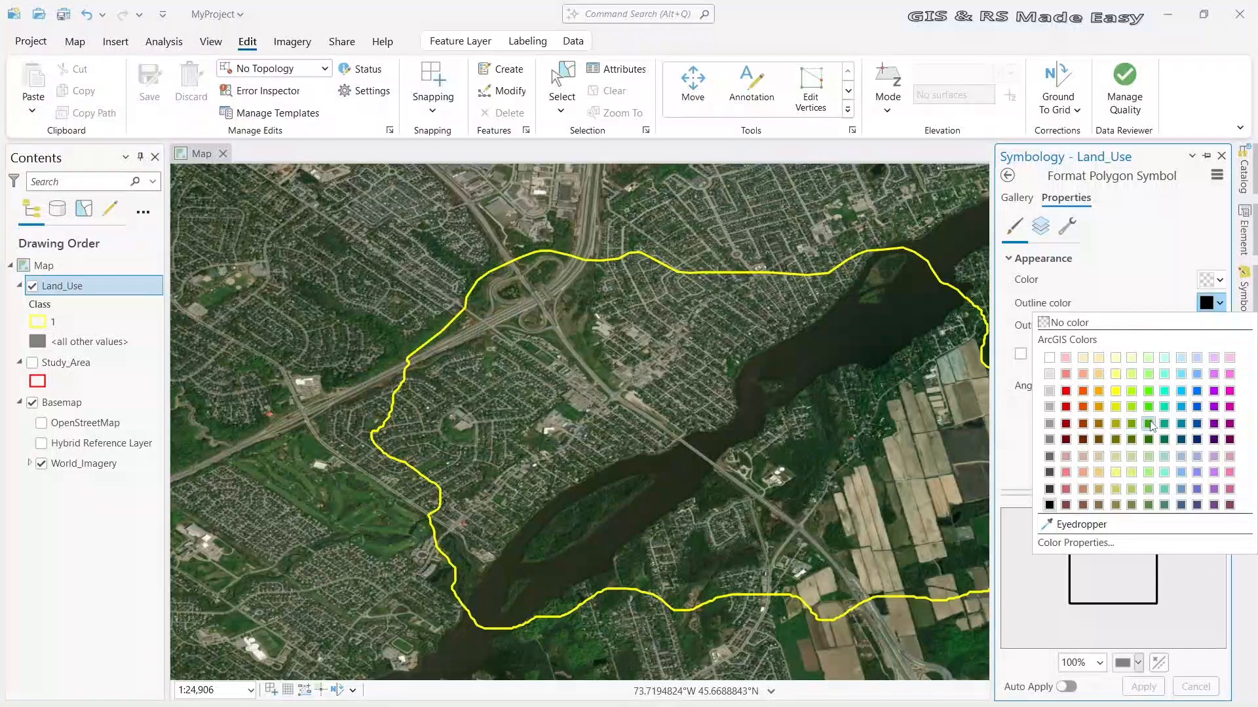
{"action": "left_click", "coordinate": [1147, 411]}
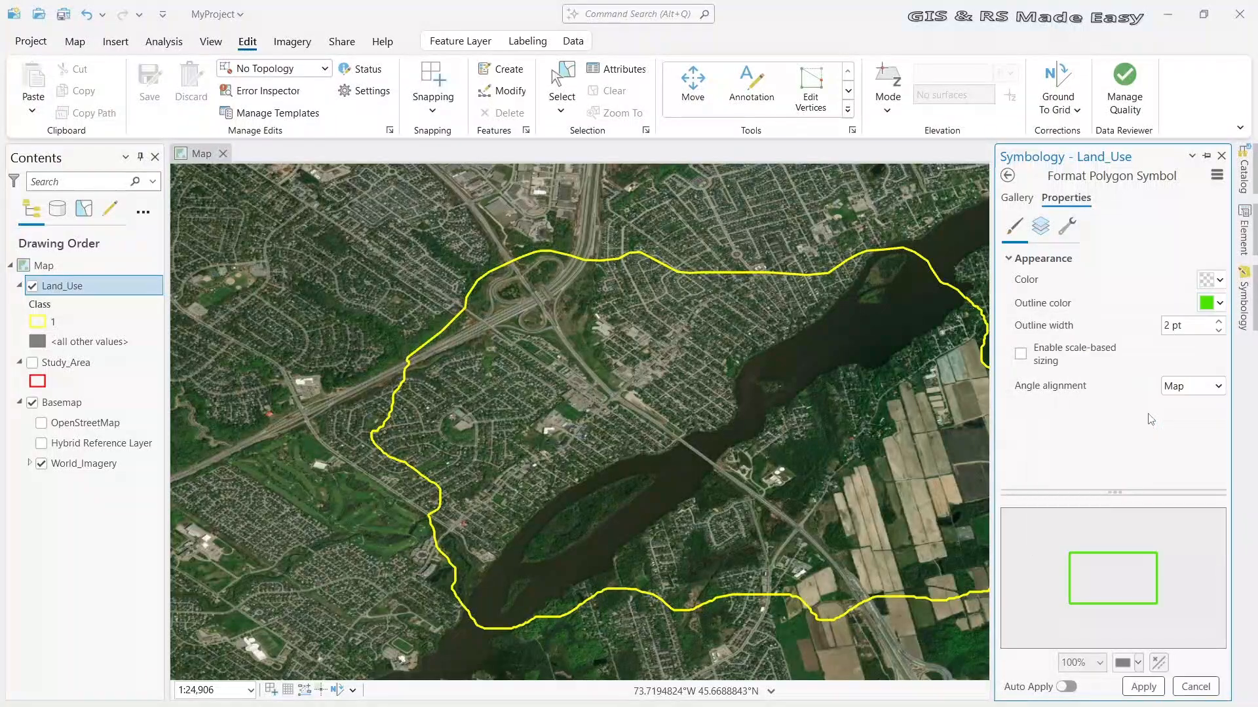
{"action": "left_click", "coordinate": [1151, 689]}
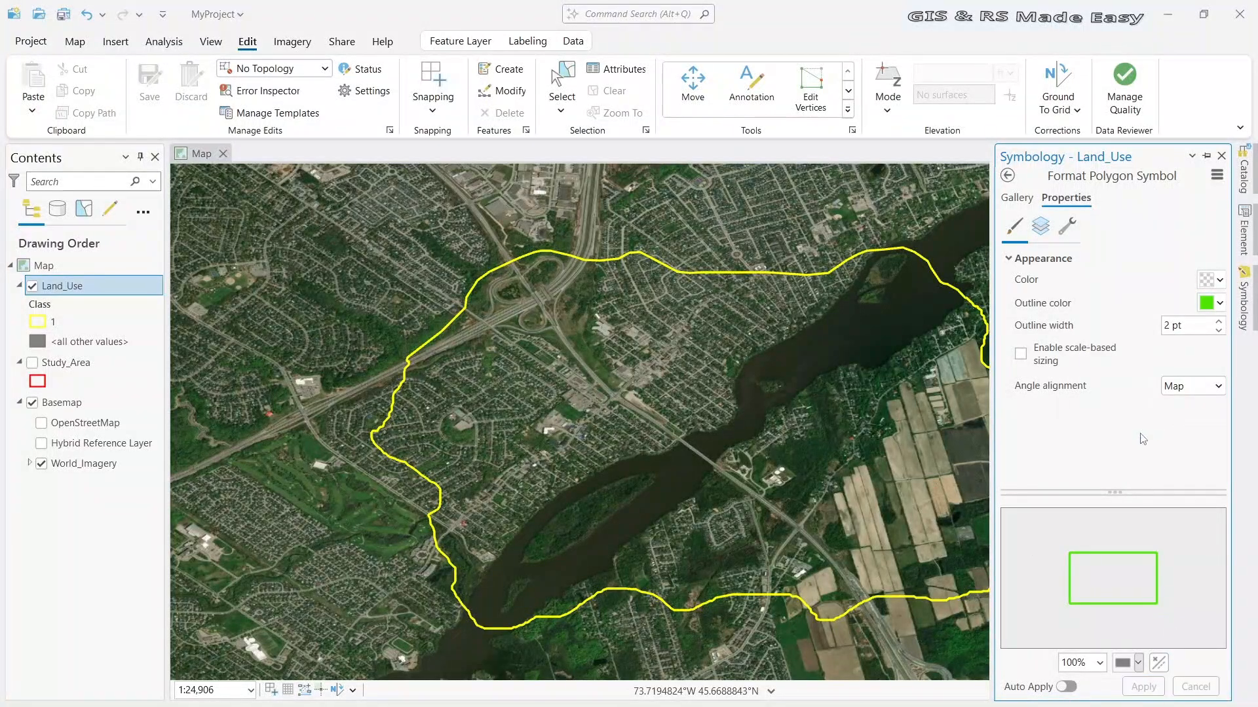
{"action": "left_click", "coordinate": [1006, 177]}
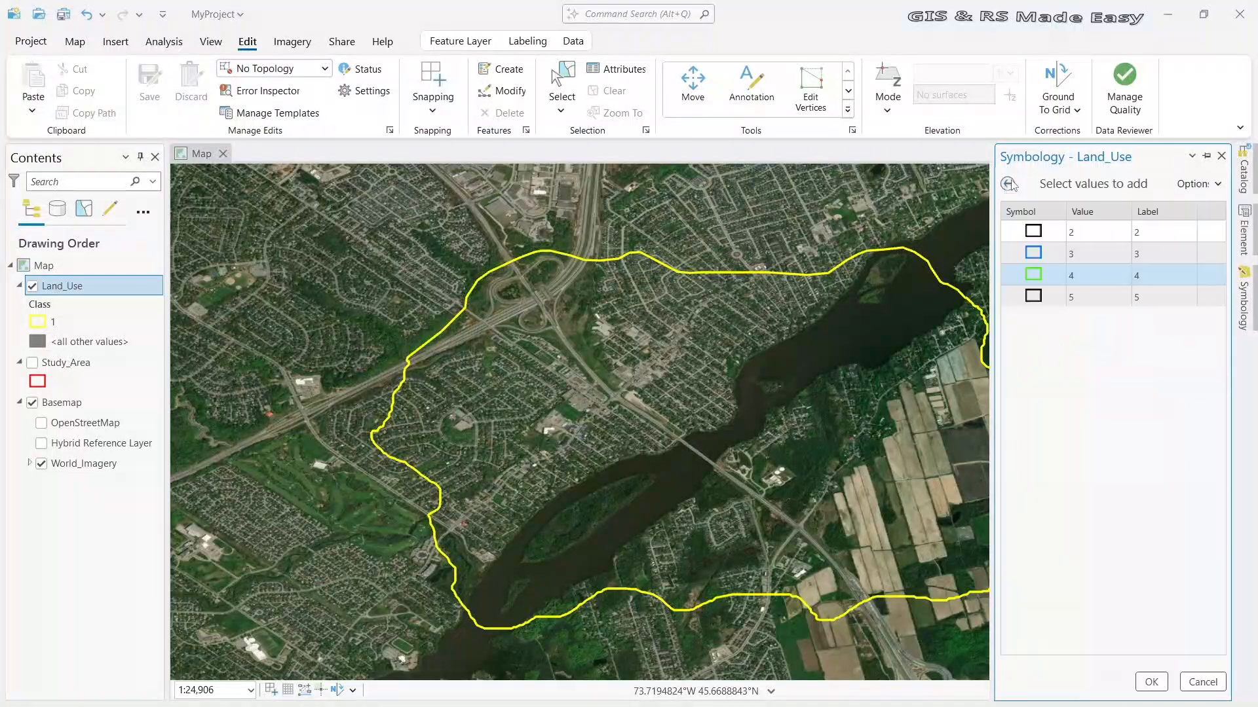
Give the new class 5 symbol a light pink outline and apply it
{"action": "left_click", "coordinate": [1037, 296], "text": "ctrl"}
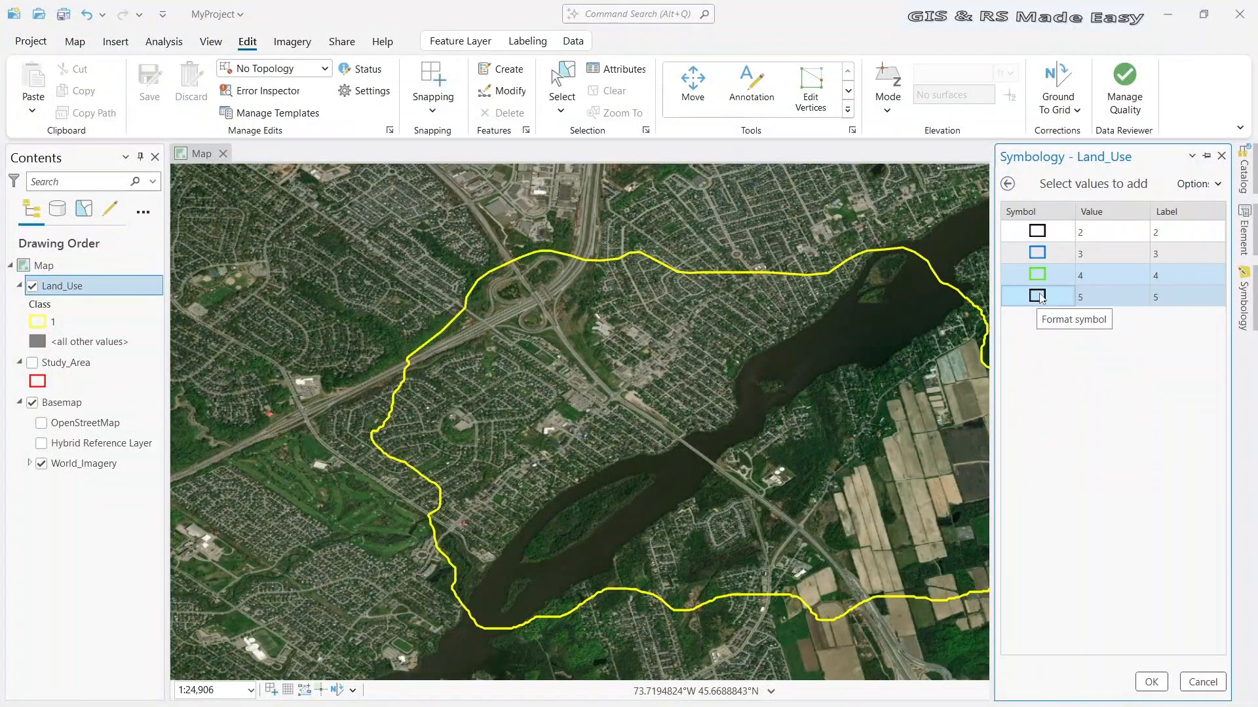
{"action": "left_click", "coordinate": [1040, 298]}
{"action": "left_click", "coordinate": [1038, 297]}
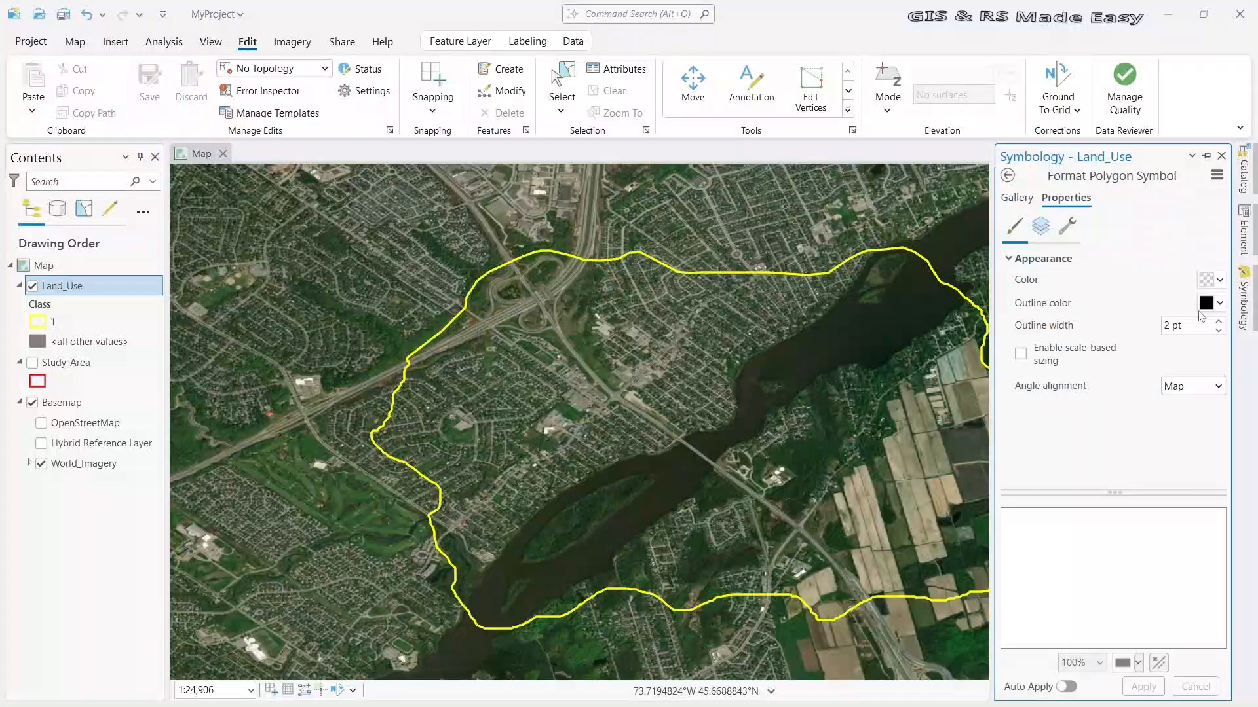
{"action": "left_click", "coordinate": [1218, 304]}
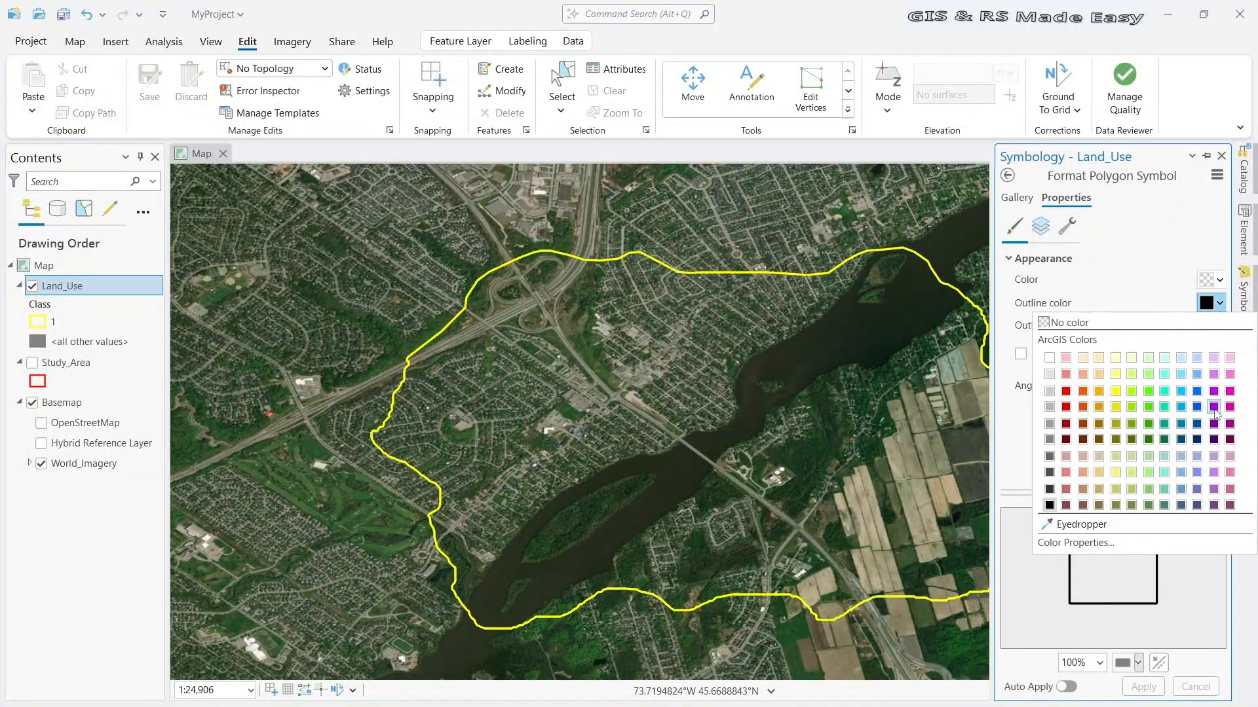
{"action": "left_click", "coordinate": [1230, 373]}
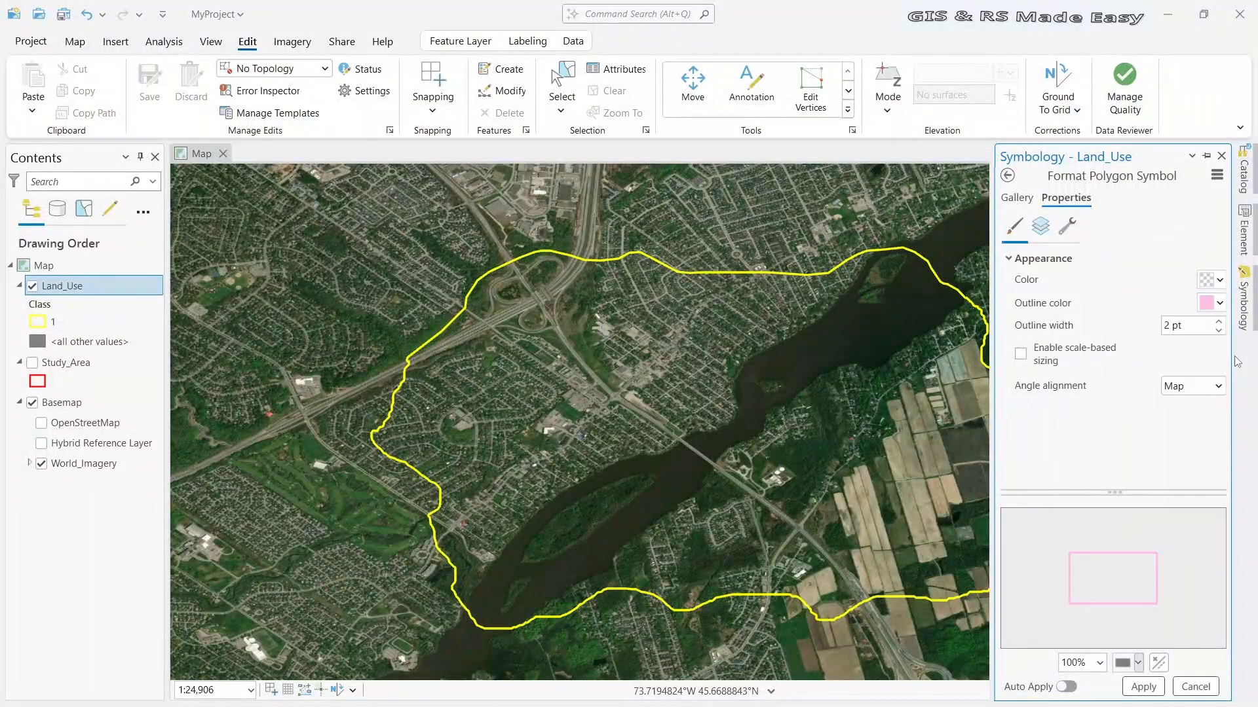
{"action": "left_click", "coordinate": [1149, 684]}
{"action": "left_click", "coordinate": [1008, 176]}
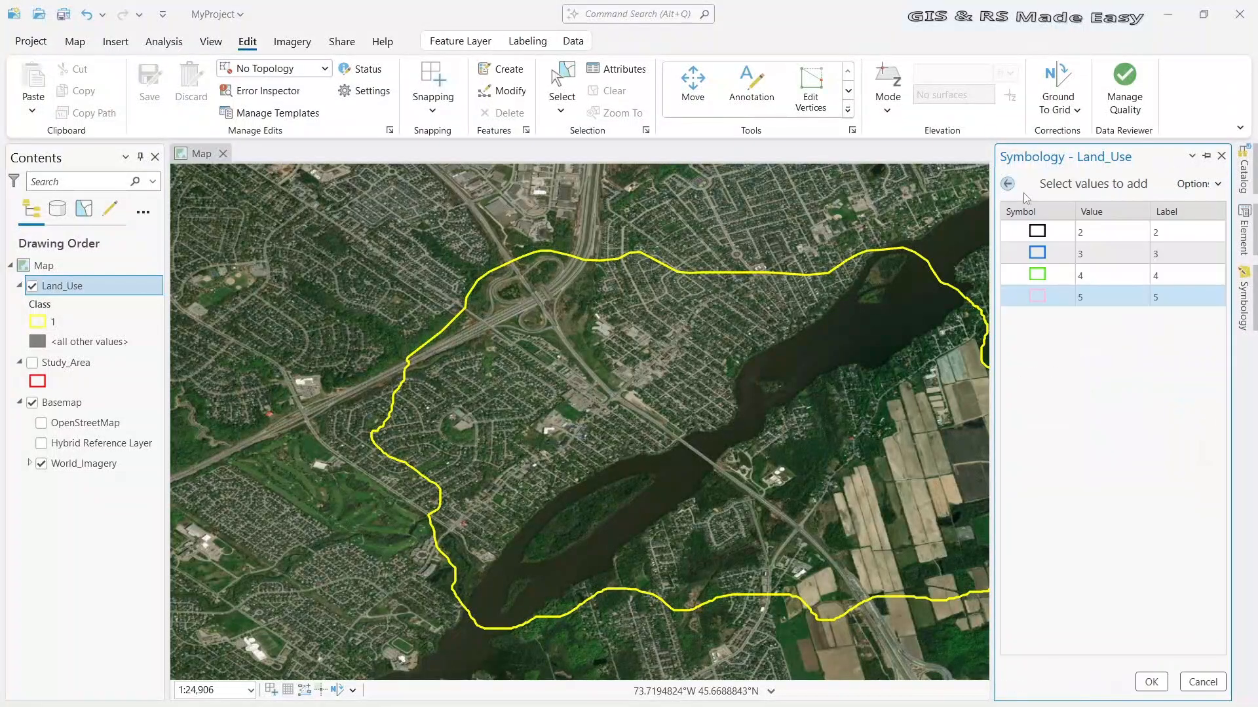
Apply an orange outline to the class 2 symbol, and add the four new values to the Land_Use classes
{"action": "left_click", "coordinate": [1063, 294]}
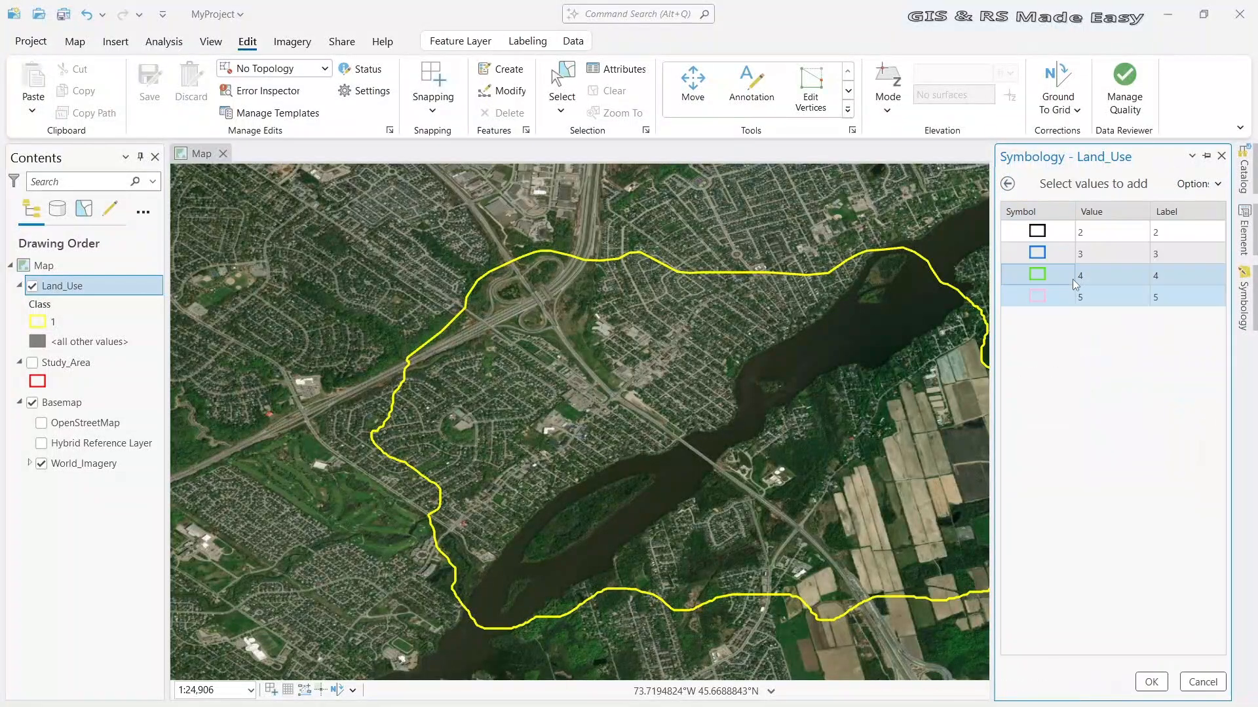
{"action": "left_click", "coordinate": [1037, 231]}
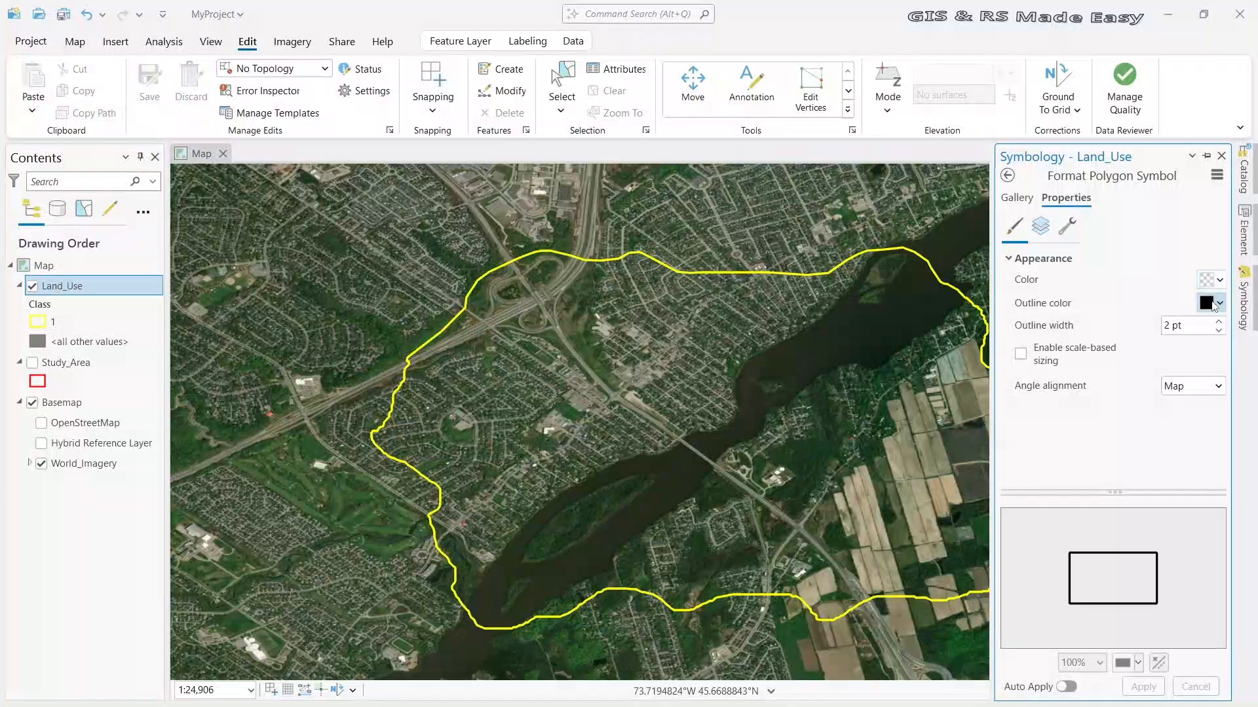
{"action": "left_click", "coordinate": [1219, 303]}
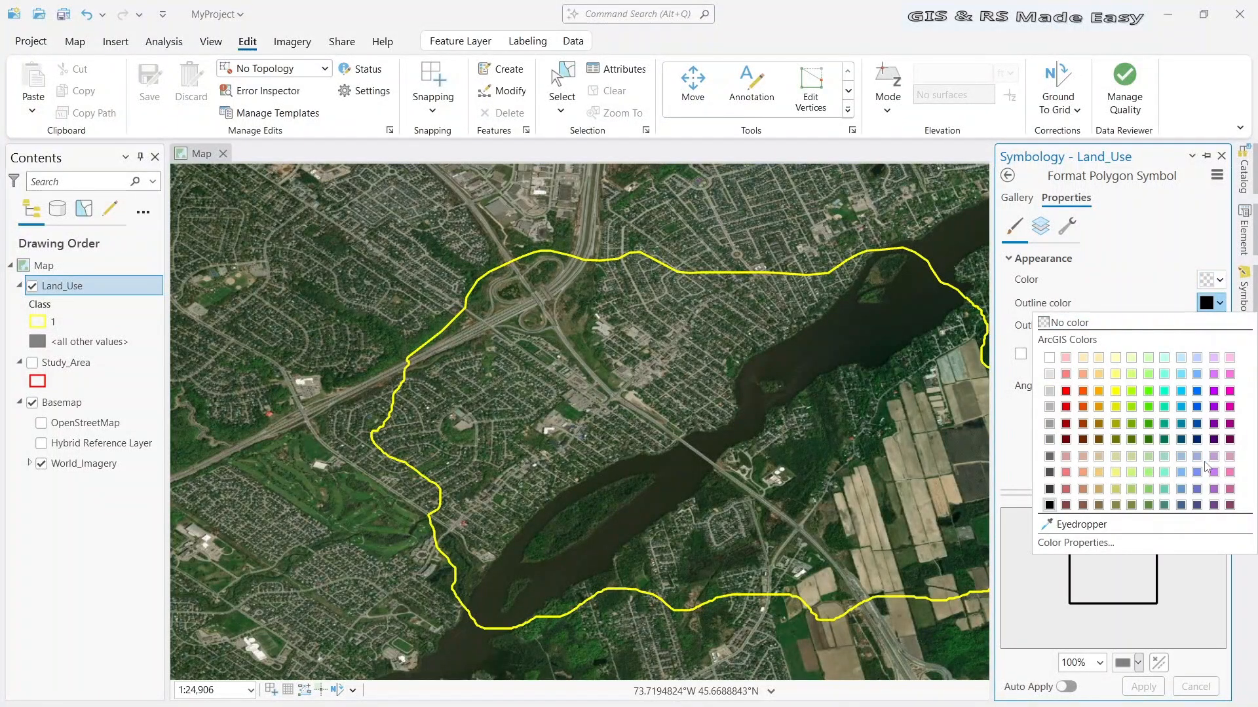
{"action": "left_click", "coordinate": [1098, 393]}
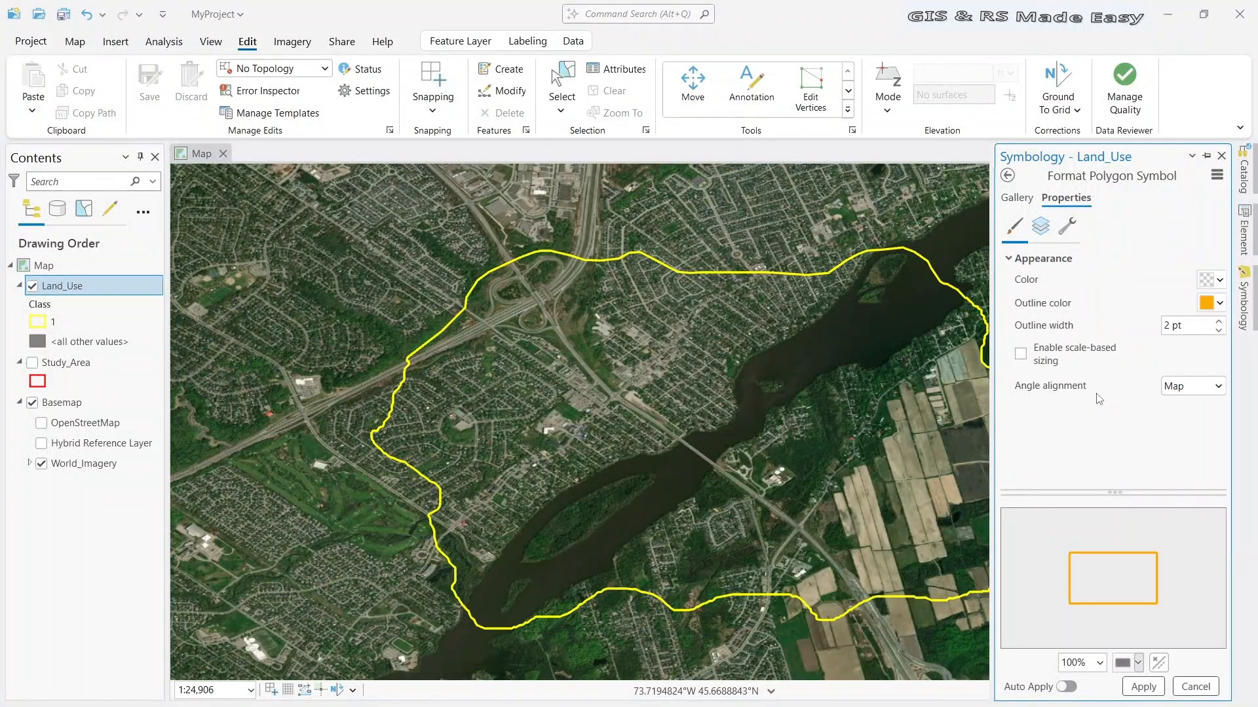
{"action": "left_click", "coordinate": [1142, 687]}
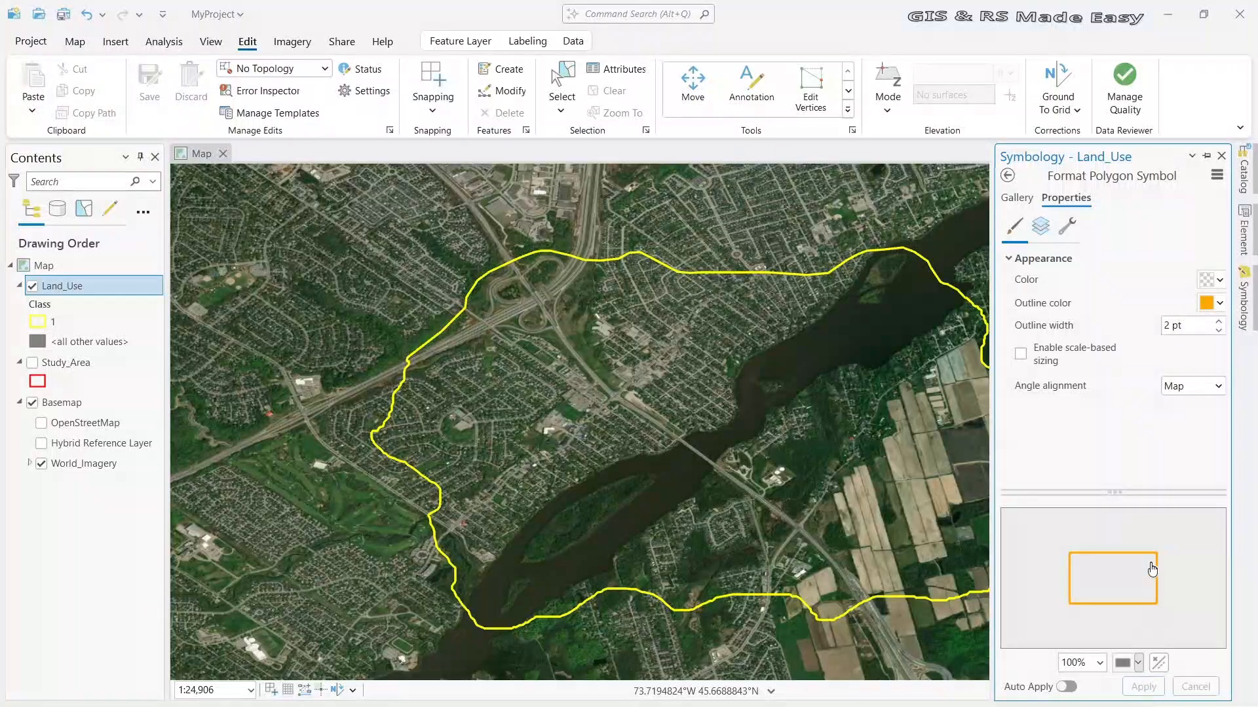
{"action": "left_click", "coordinate": [1008, 176]}
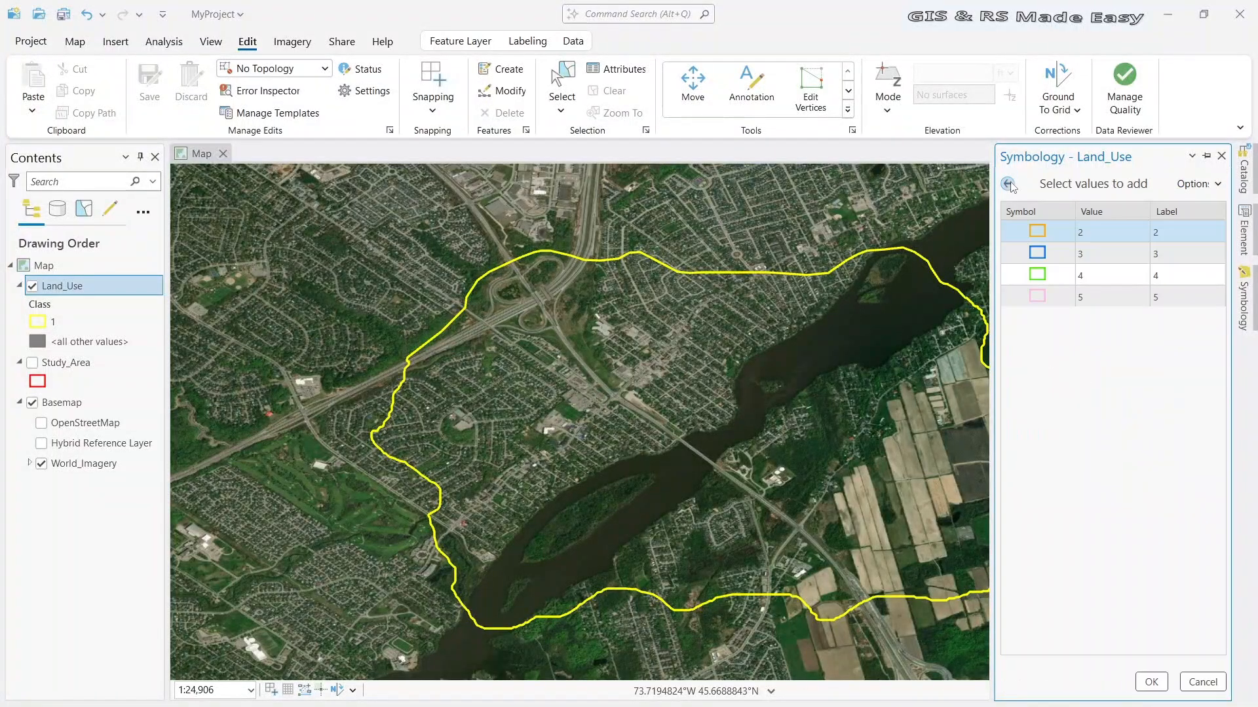
{"action": "left_click", "coordinate": [1150, 682]}
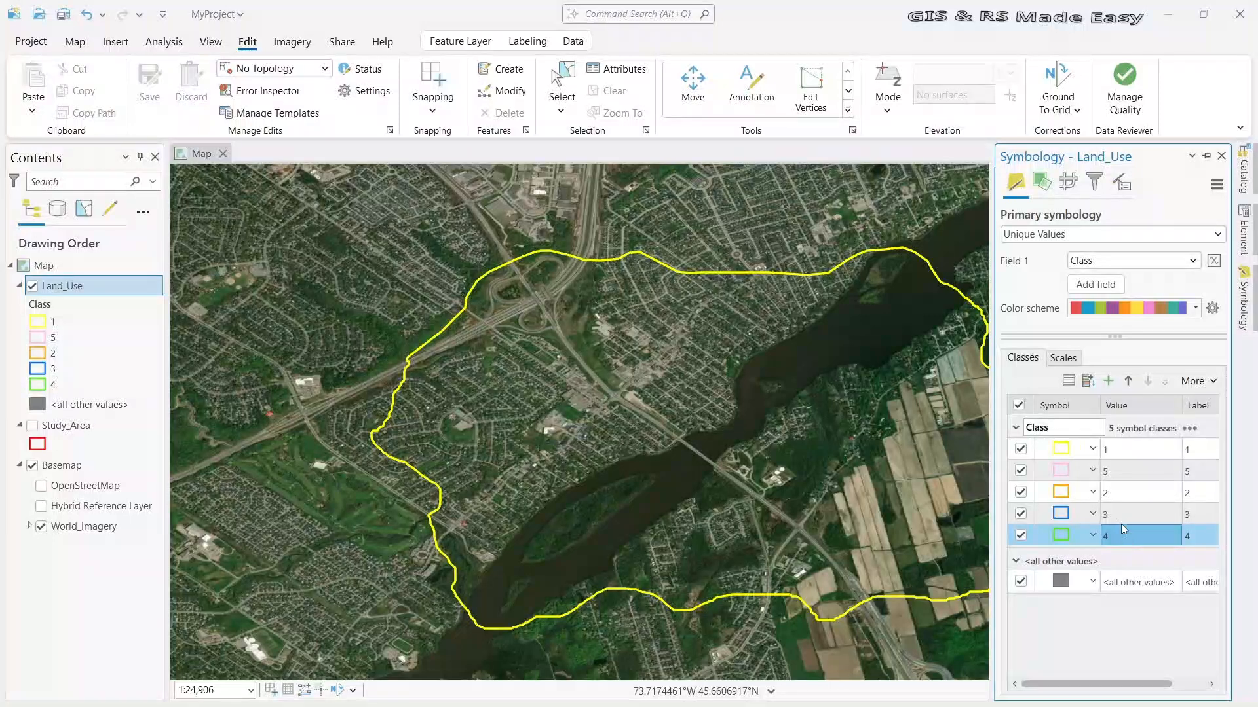
Move class 5 down the Land_Use class list to the position after class 4
{"action": "left_click", "coordinate": [1114, 470]}
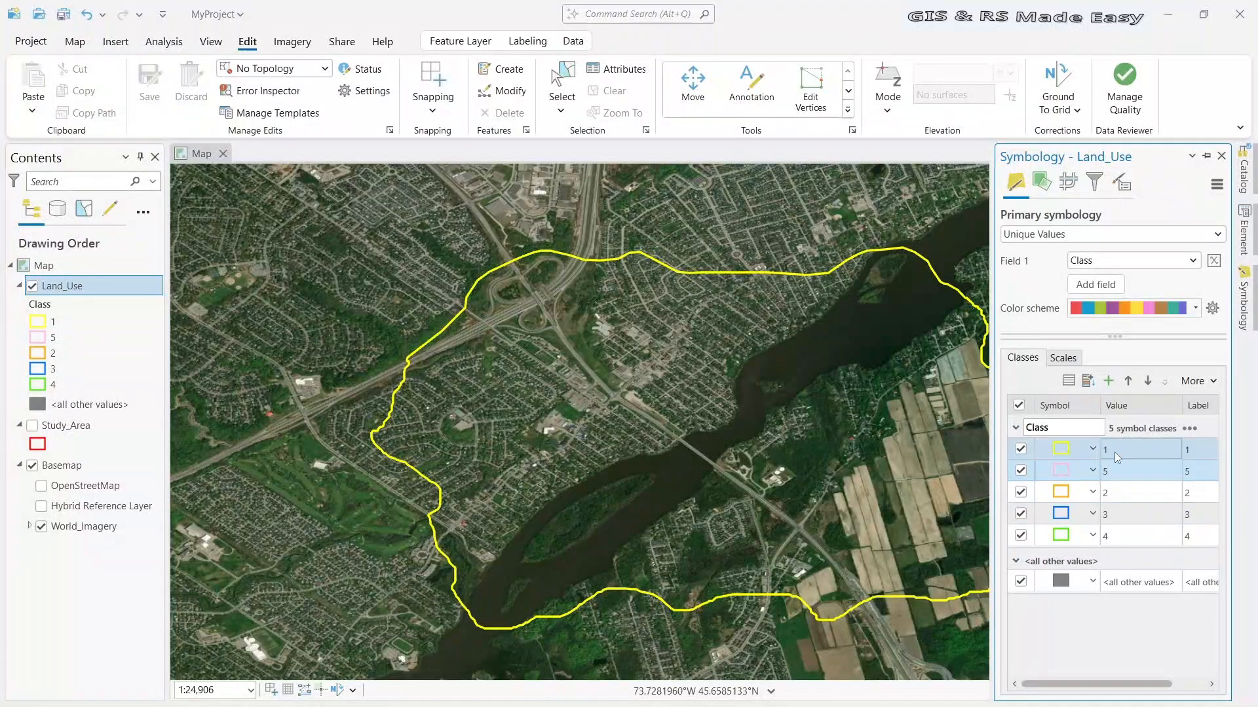
{"action": "left_click", "coordinate": [1147, 380]}
{"action": "left_click", "coordinate": [1148, 381]}
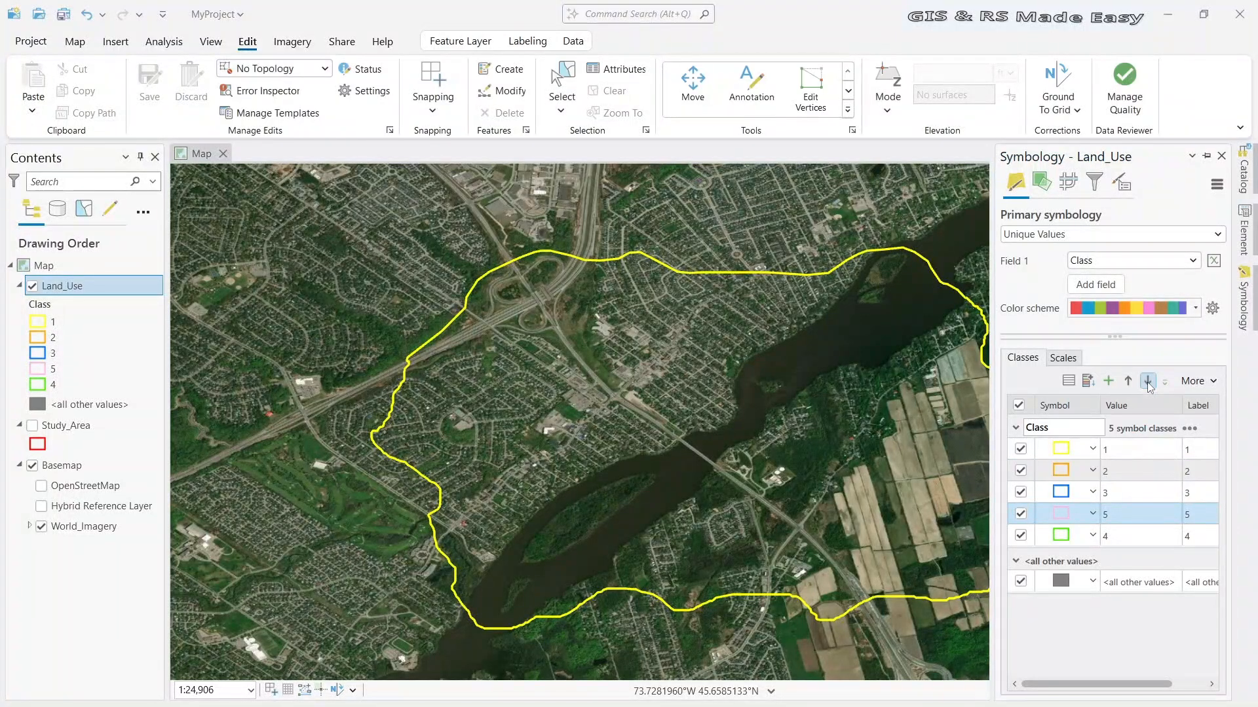
{"action": "left_click", "coordinate": [1147, 381]}
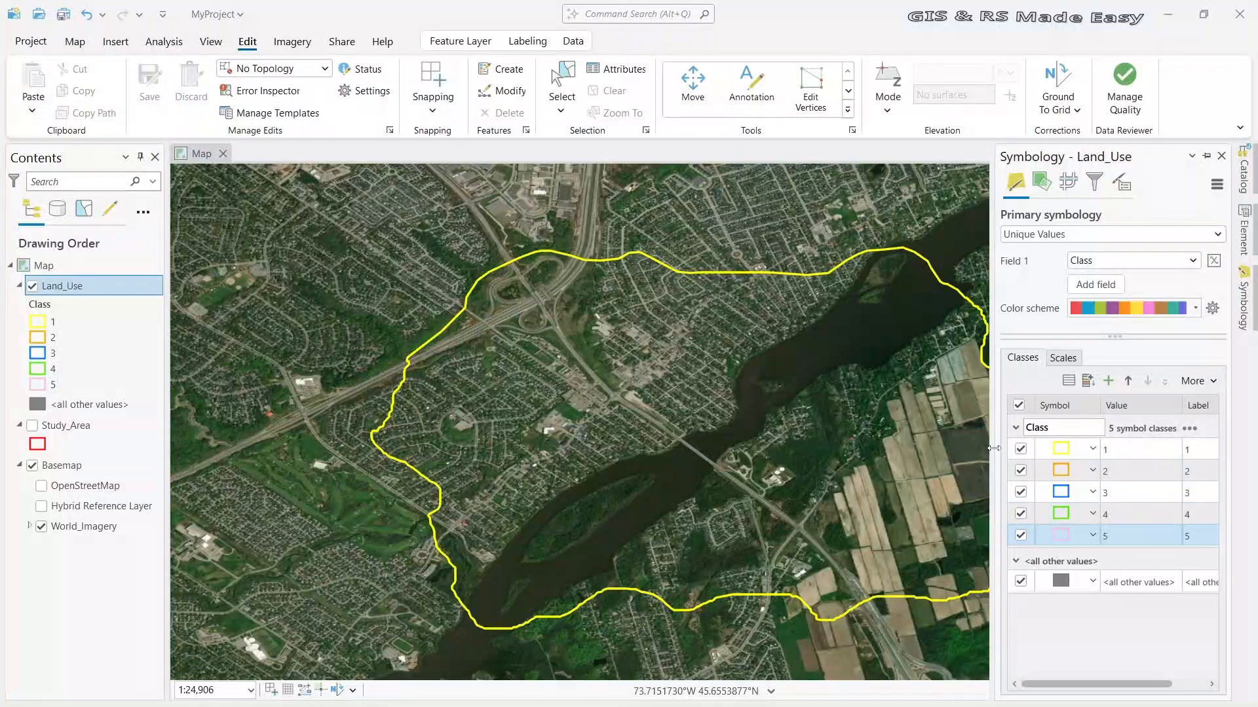
Widen the Symbology pane and label class 1 as Built-up Area and class 2 as Agricultural Land
{"action": "left_click_drag", "start_coordinate": [994, 446], "coordinate": [860, 446]}
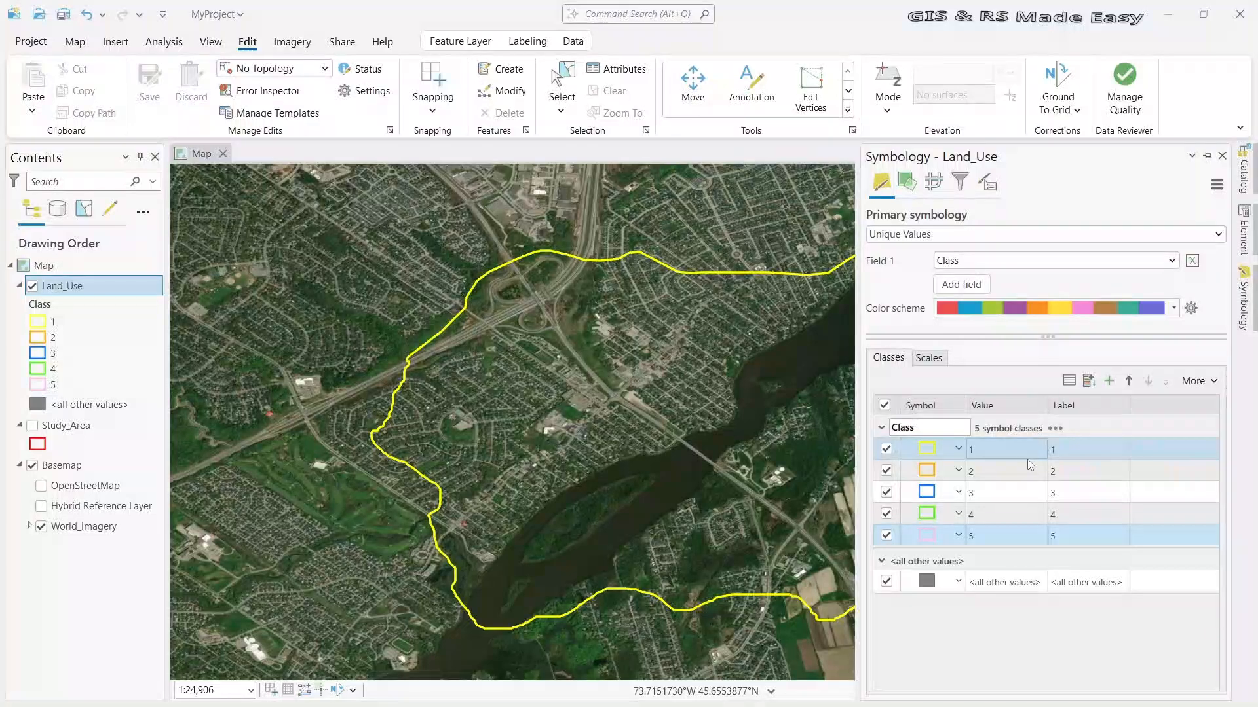
{"action": "double_click", "coordinate": [1068, 450]}
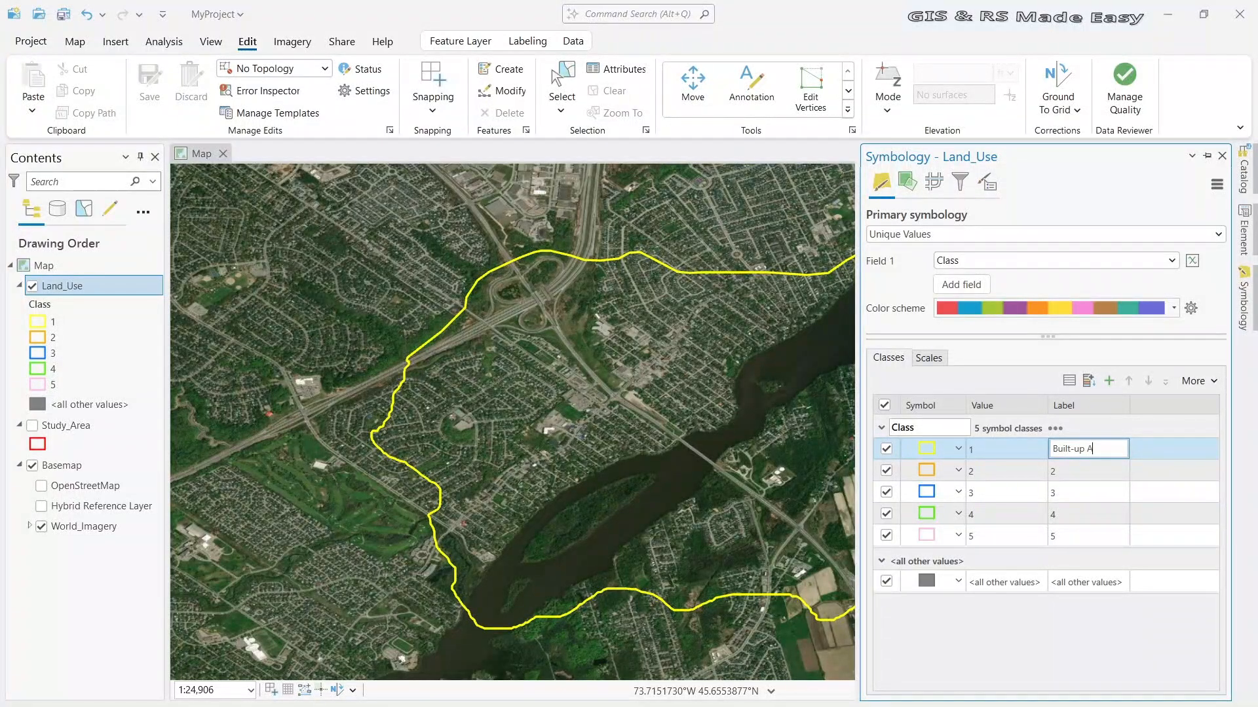
{"action": "left_click", "coordinate": [1066, 481]}
{"action": "left_click", "coordinate": [1062, 474]}
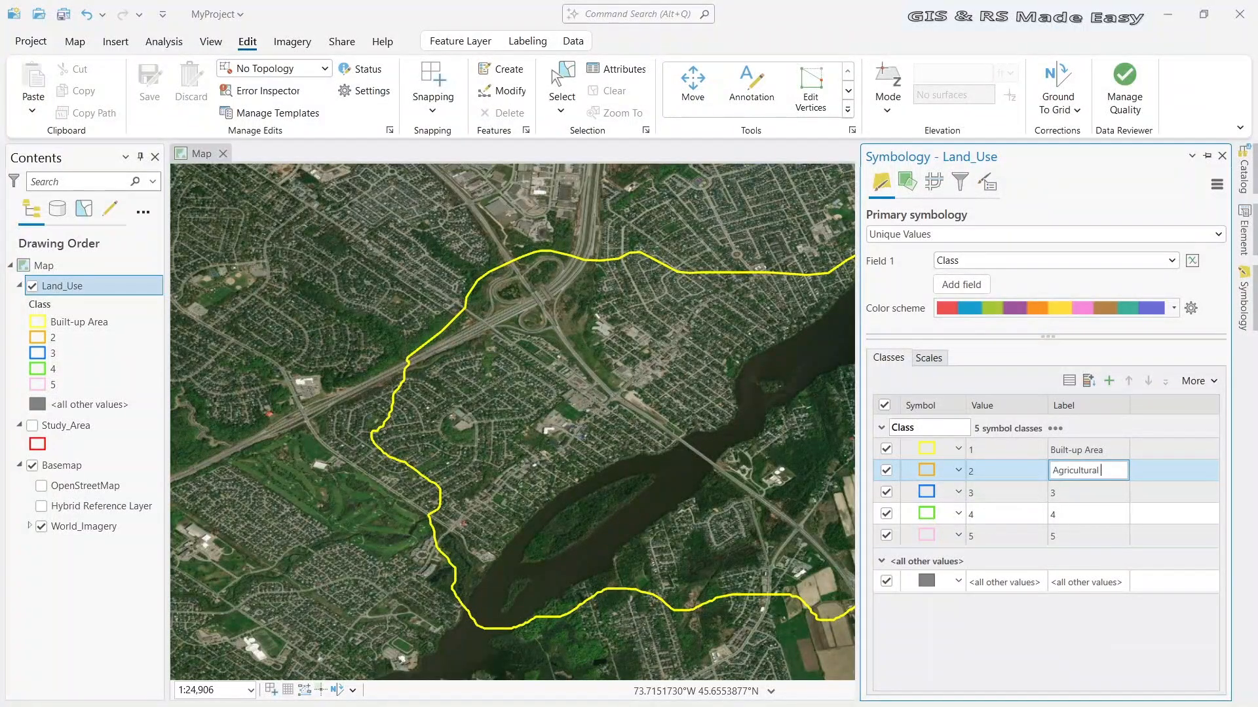
Label class 3 as Water, class 4 as Vegetation and class 5 as Fallow Land, and close the Symbology pane
{"action": "left_click", "coordinate": [1088, 491]}
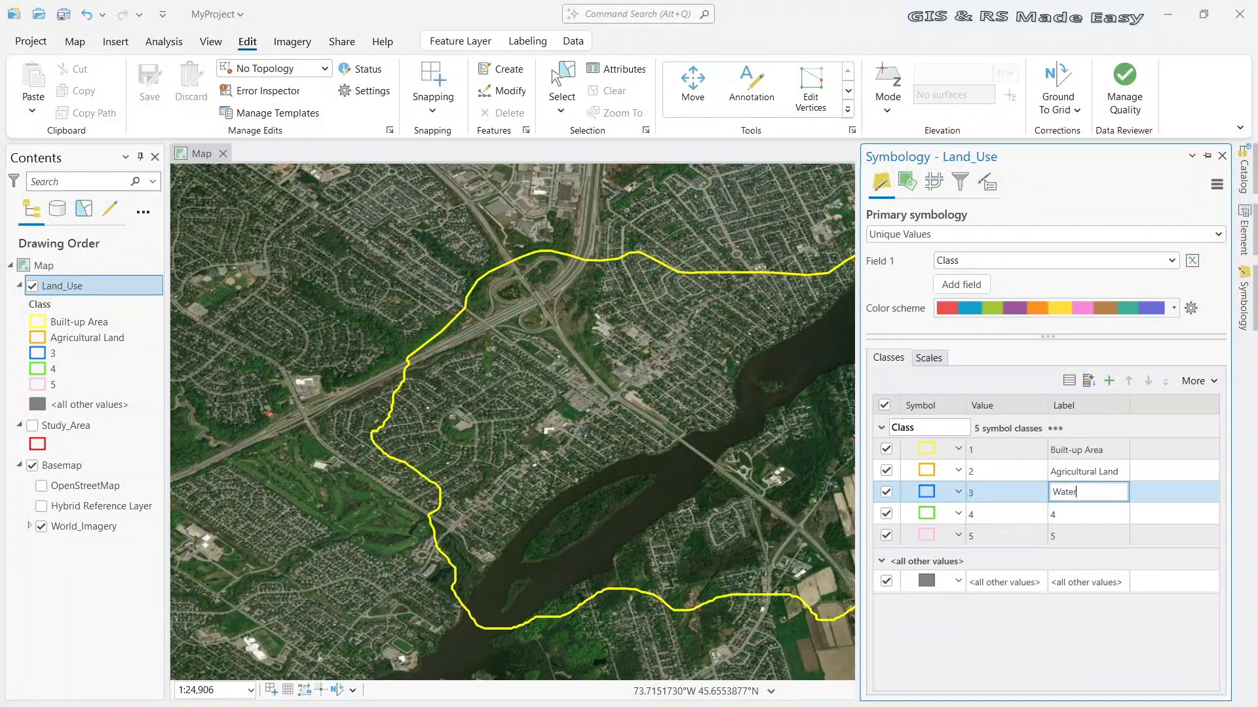
{"action": "type", "text": "Water"}
{"action": "left_click", "coordinate": [1080, 513]}
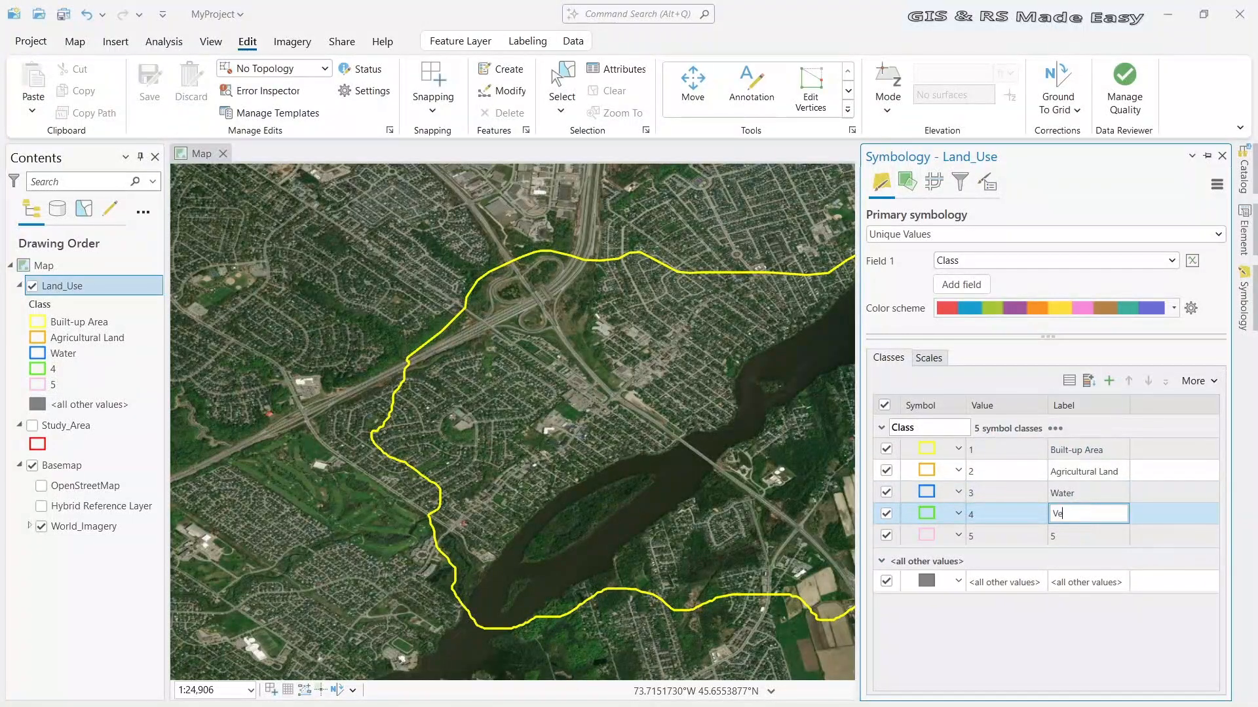
{"action": "type", "text": "Vegetation"}
{"action": "left_click", "coordinate": [1084, 537]}
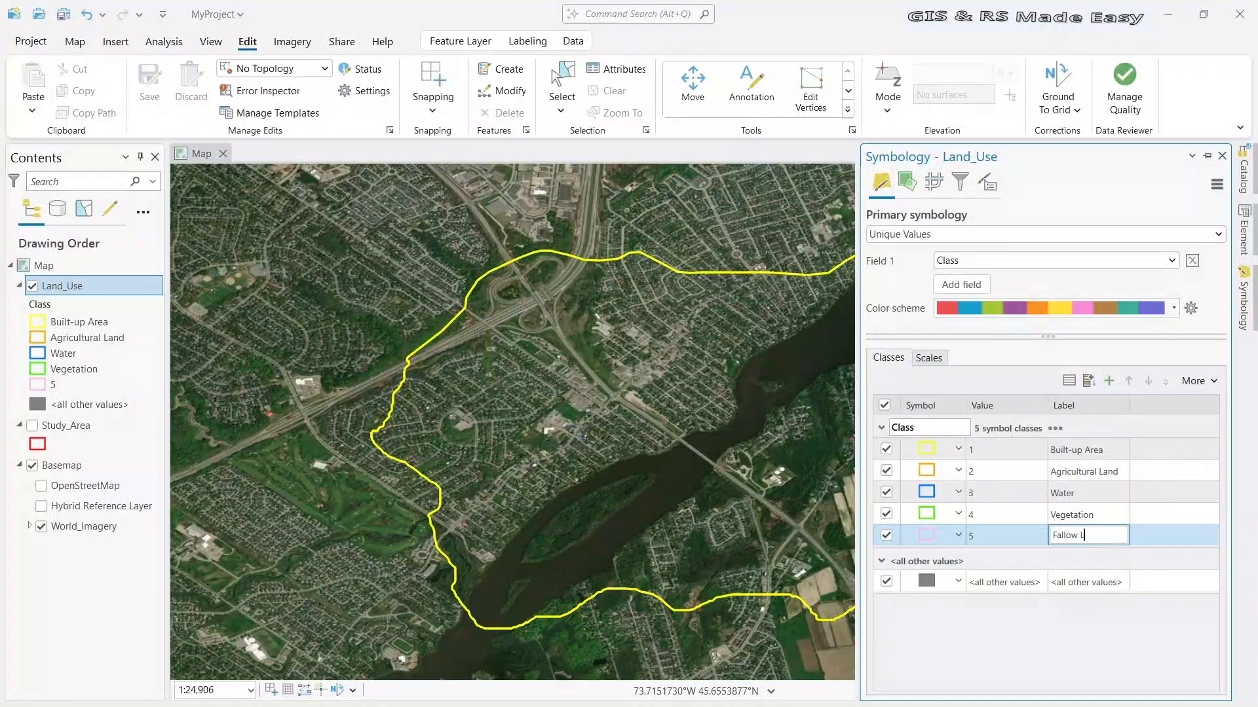
{"action": "key", "text": "Return"}
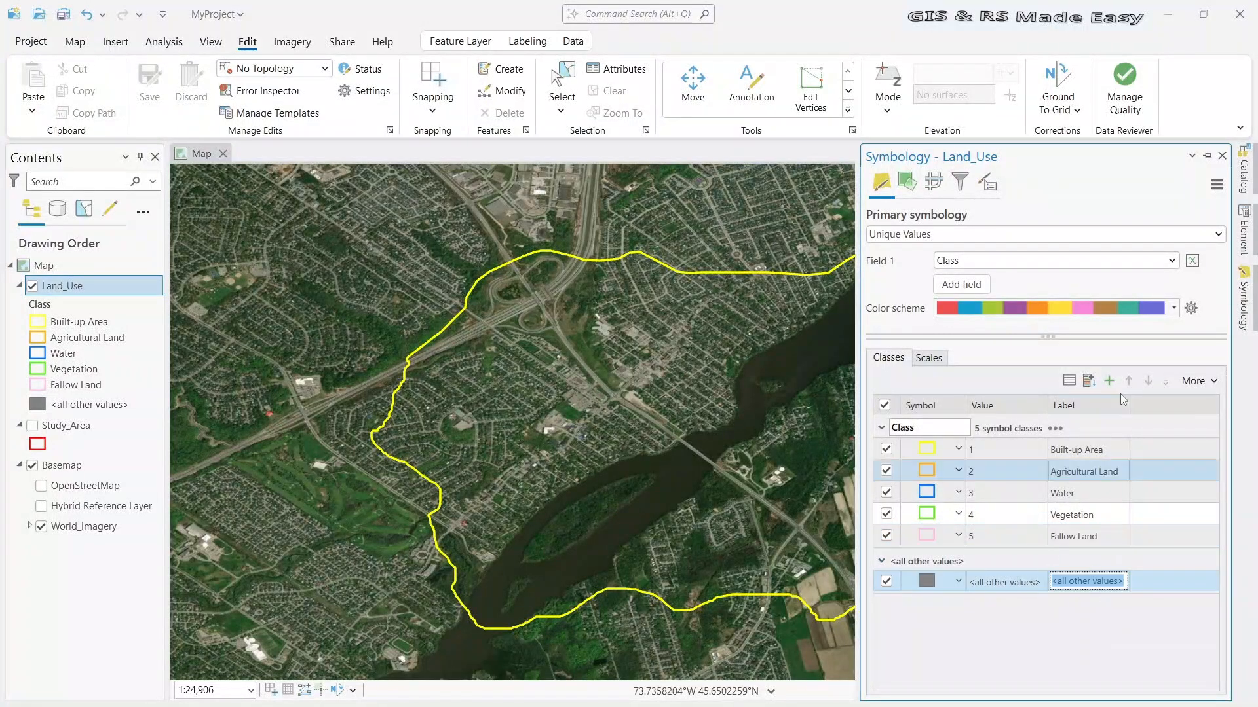
{"action": "left_click", "coordinate": [1223, 156]}
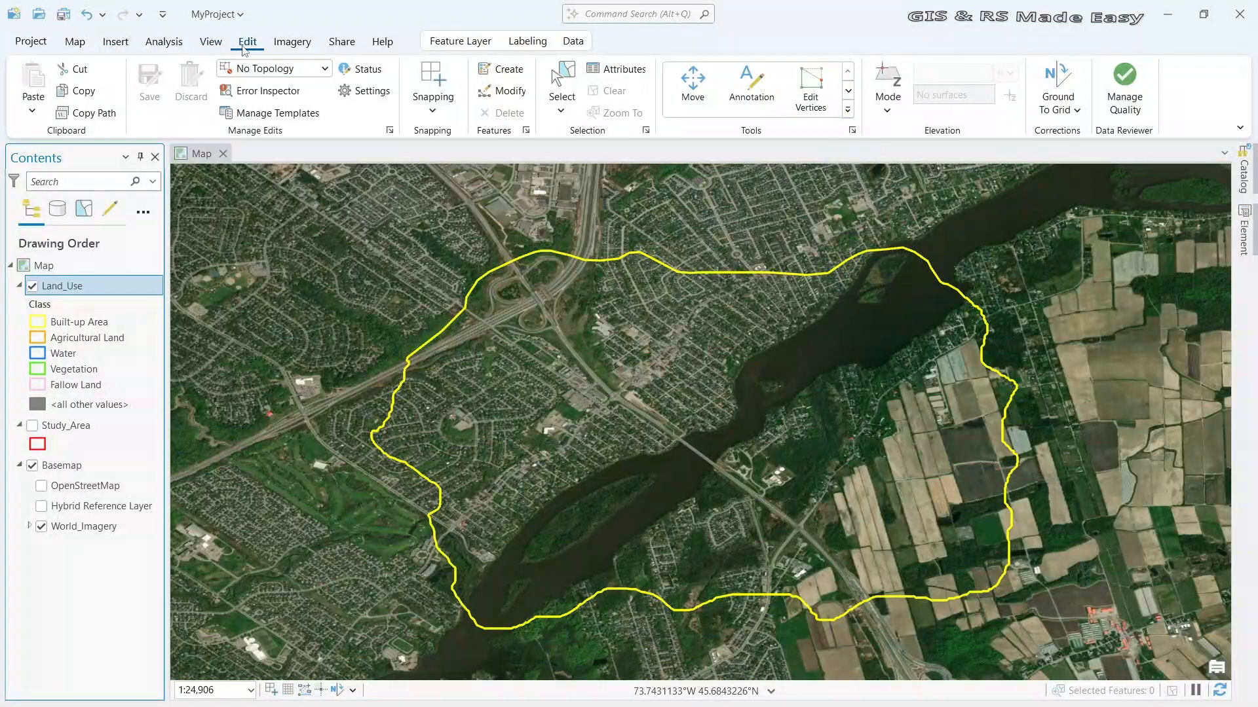
Select the Land_Use polygon for an interactive Split and start the split line outside its southwest edge, tracing the river's northwest bank
{"action": "left_click", "coordinate": [849, 111]}
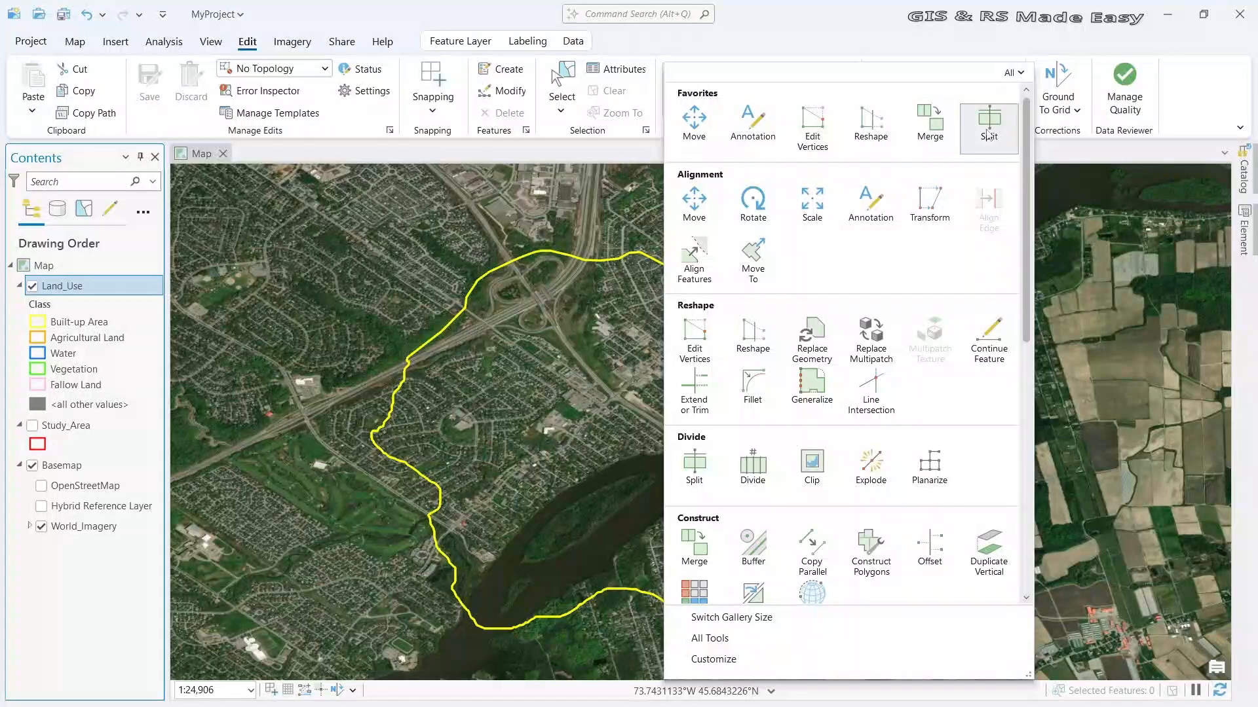
{"action": "left_click", "coordinate": [693, 481]}
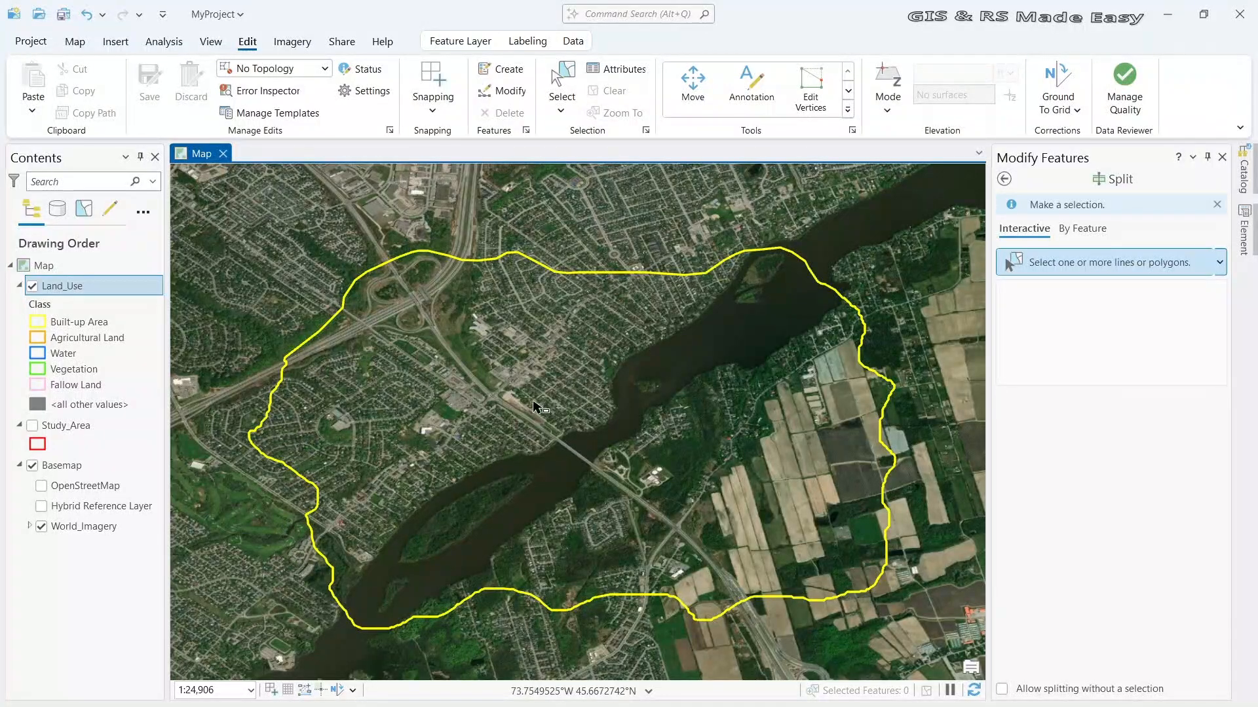
{"action": "left_click", "coordinate": [504, 390]}
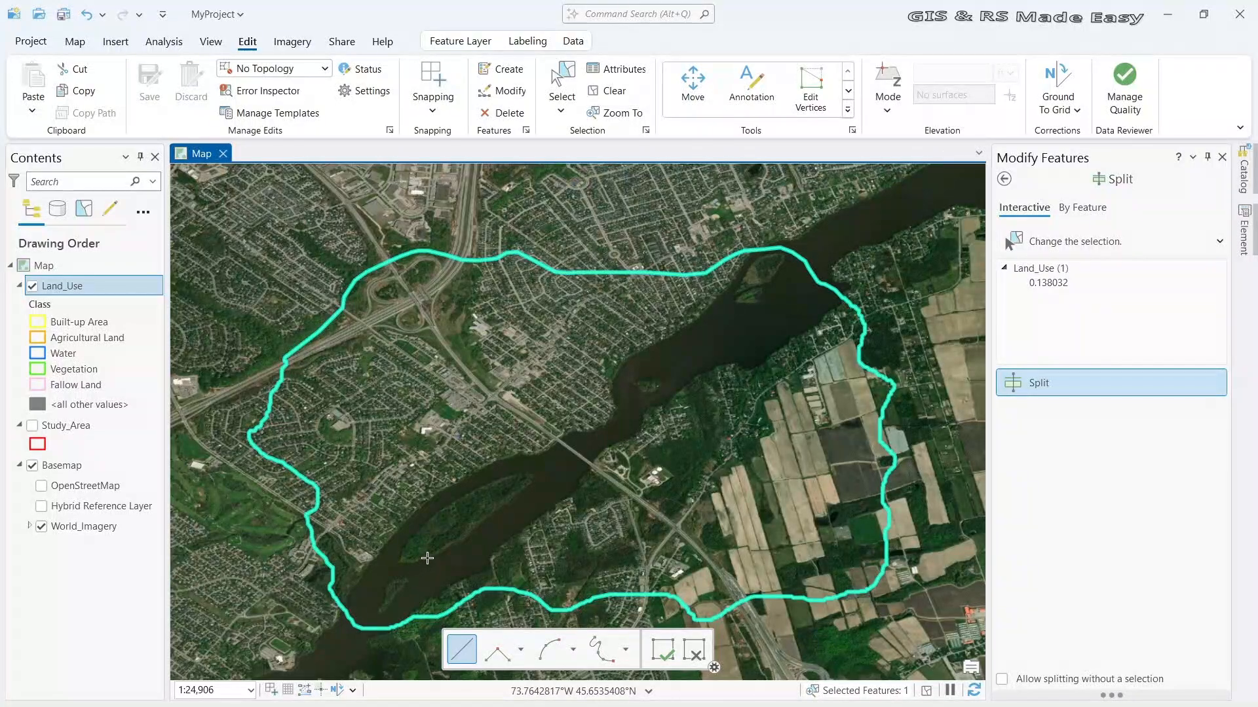
{"action": "left_click_drag", "start_coordinate": [425, 560], "coordinate": [478, 472]}
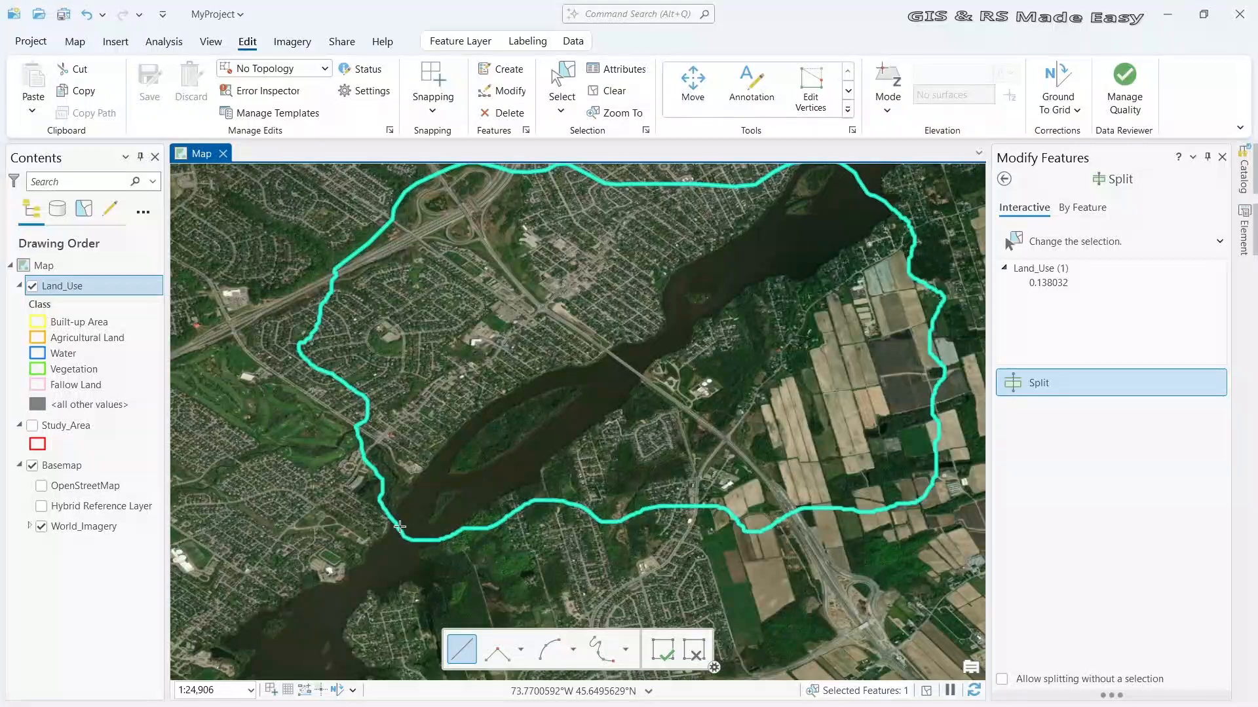
{"action": "scroll", "coordinate": [400, 526], "scroll_direction": "up", "scroll_amount": 3}
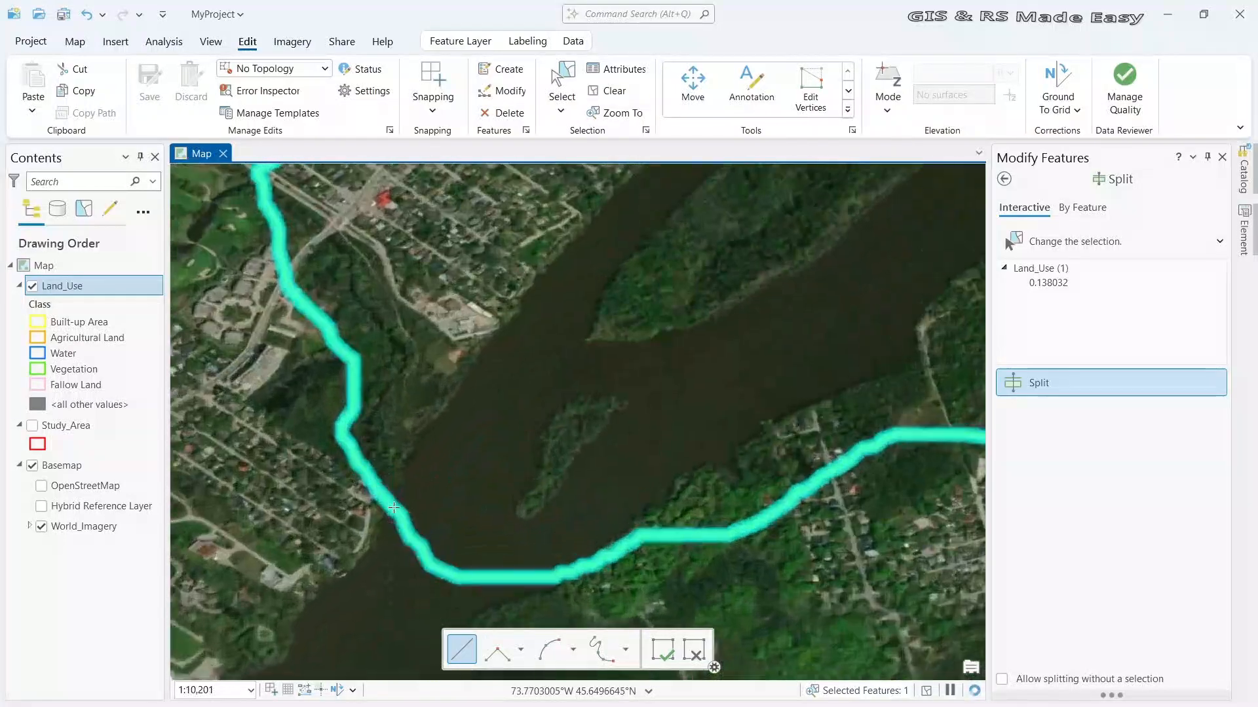
{"action": "scroll", "coordinate": [394, 508], "scroll_direction": "up", "scroll_amount": 2}
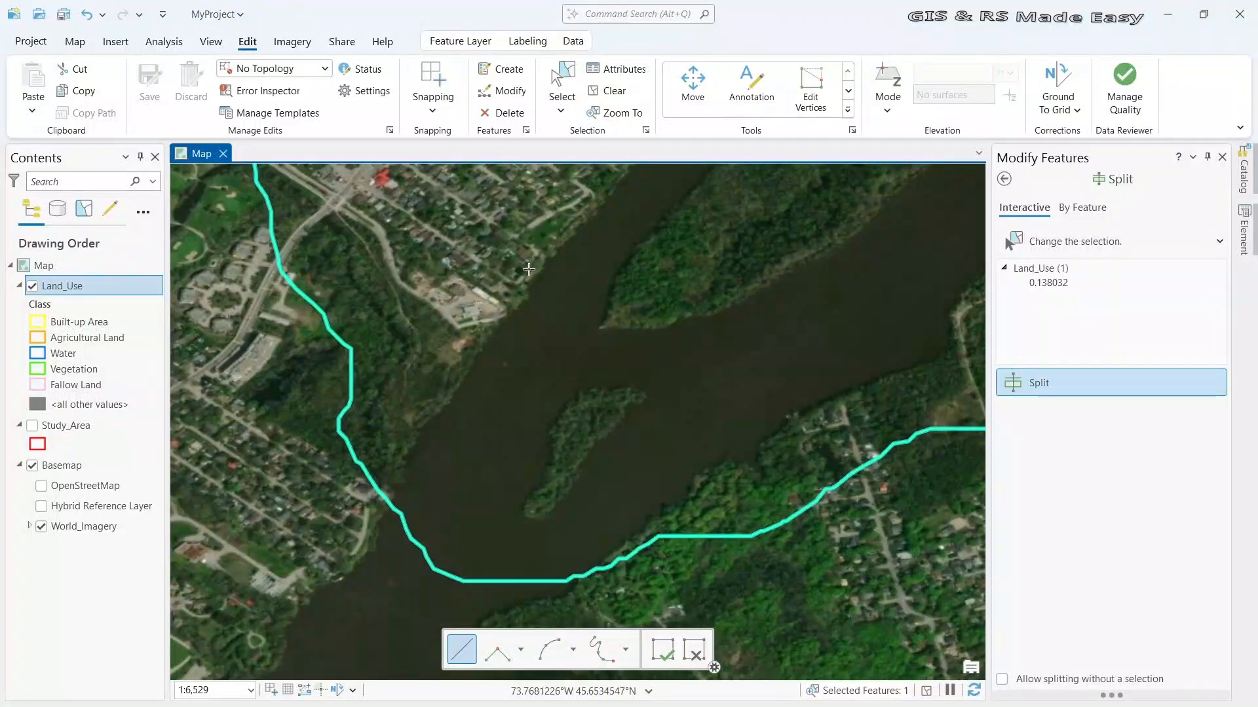
{"action": "left_click", "coordinate": [368, 554]}
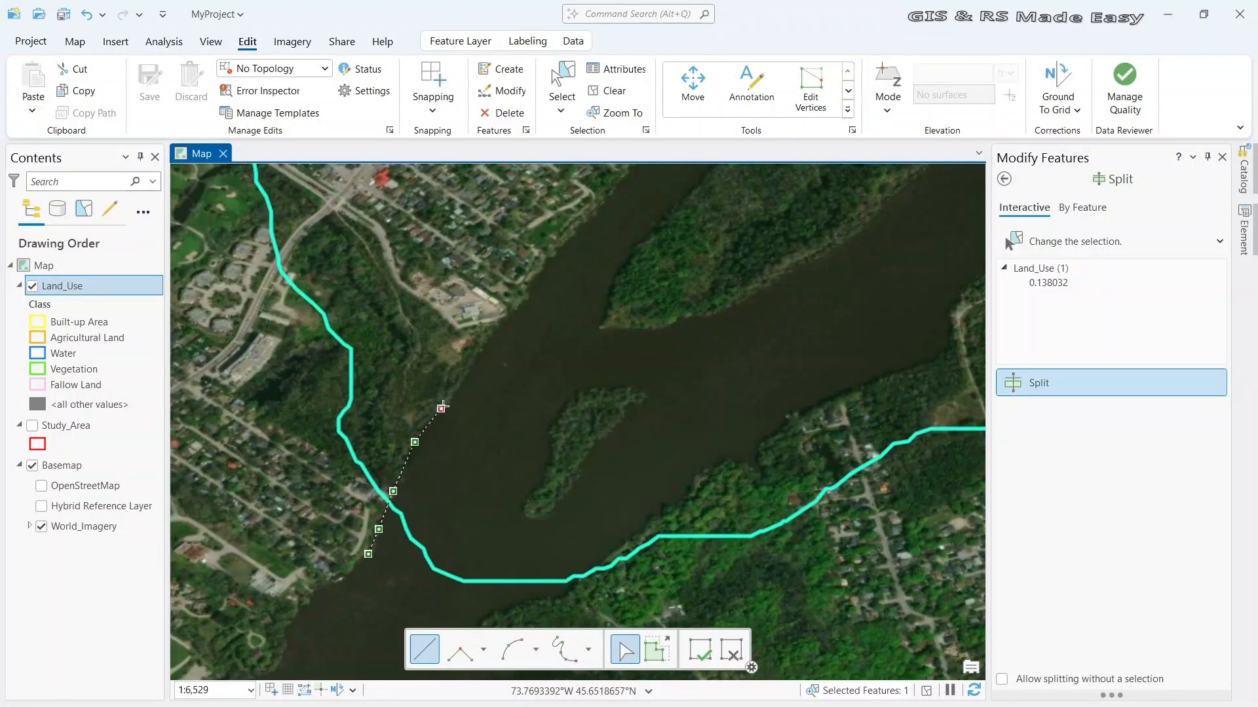
{"action": "left_click", "coordinate": [478, 353]}
{"action": "left_click", "coordinate": [506, 318]}
{"action": "left_click", "coordinate": [543, 264]}
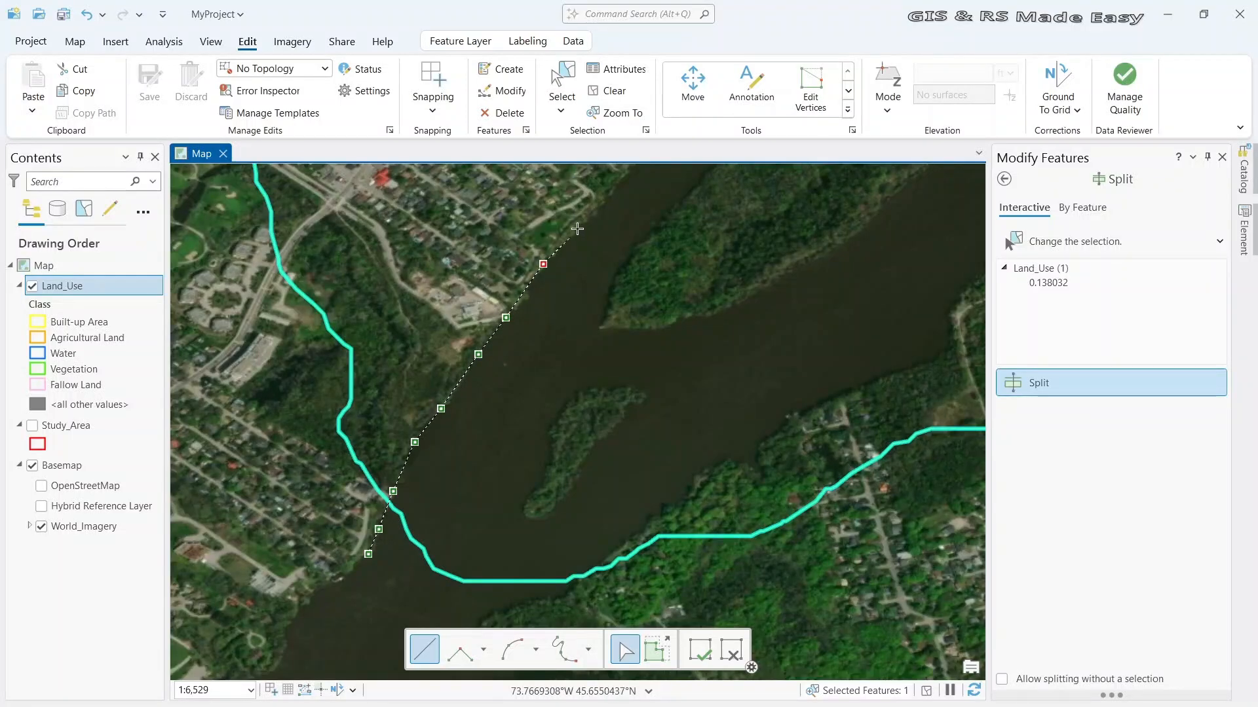
{"action": "left_click", "coordinate": [587, 217]}
{"action": "left_click", "coordinate": [614, 190]}
Continue the split line northeast along the northwest bank, opposite the long wooded island, towards the bridge
{"action": "left_click_drag", "start_coordinate": [615, 190], "coordinate": [501, 493]}
{"action": "left_click", "coordinate": [532, 461]}
{"action": "left_click", "coordinate": [567, 424]}
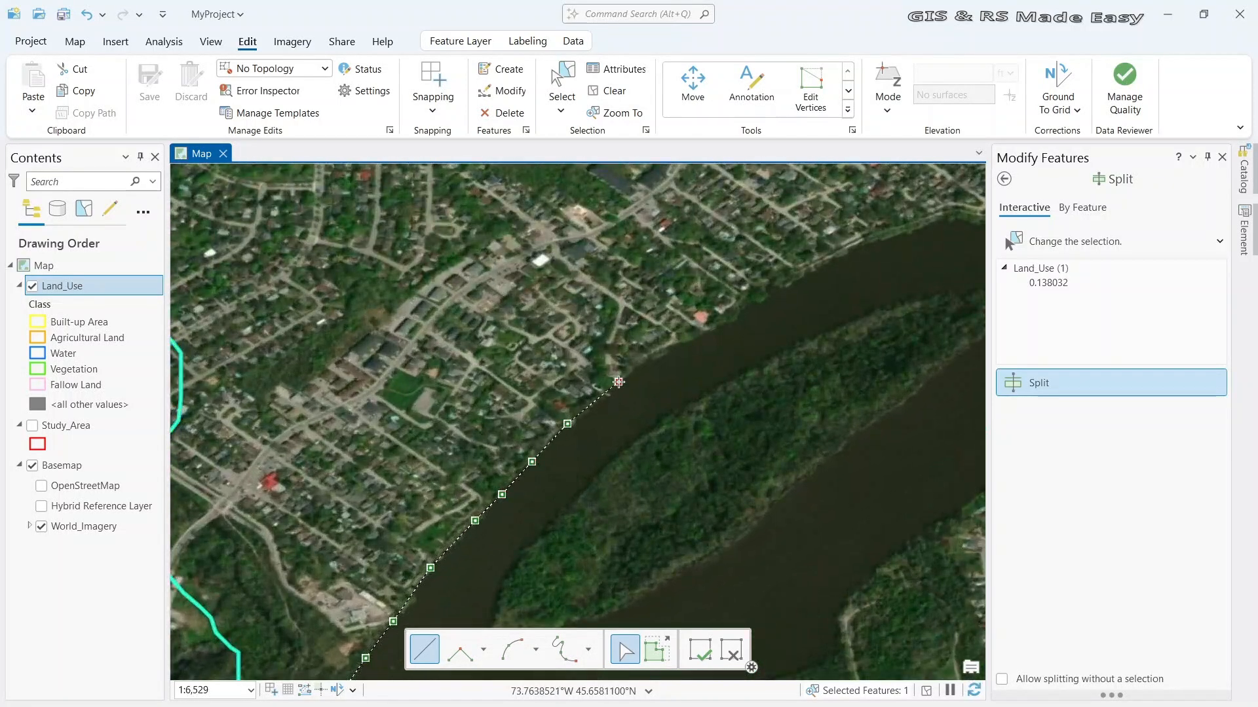
{"action": "left_click", "coordinate": [618, 382]}
{"action": "left_click", "coordinate": [684, 340]}
{"action": "left_click", "coordinate": [760, 303]}
{"action": "left_click", "coordinate": [826, 262]}
{"action": "left_click", "coordinate": [913, 229]}
{"action": "left_click", "coordinate": [961, 218]}
Carry the split line along the northwest bank past the bridge's north end to the shore just beyond it
{"action": "left_click_drag", "start_coordinate": [972, 237], "coordinate": [563, 419]}
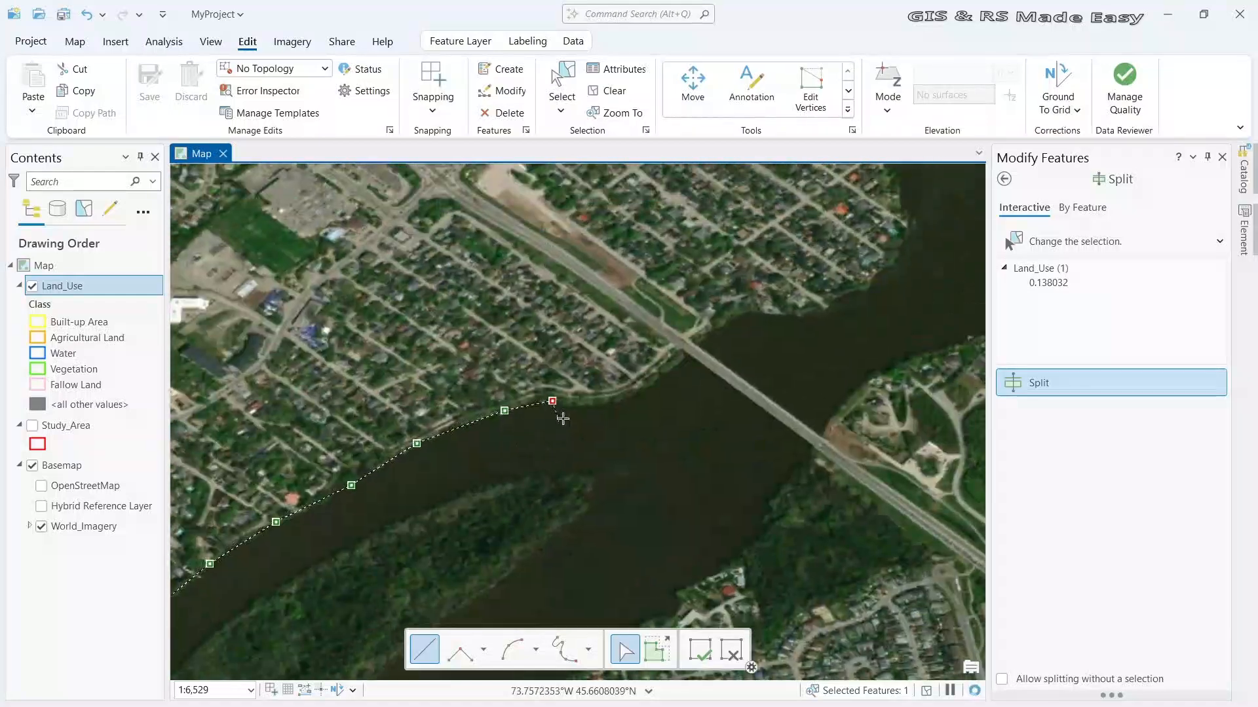
{"action": "left_click", "coordinate": [589, 402]}
{"action": "left_click", "coordinate": [629, 395]}
{"action": "left_click", "coordinate": [658, 376]}
{"action": "left_click", "coordinate": [690, 345]}
{"action": "left_click", "coordinate": [711, 332]}
{"action": "left_click", "coordinate": [740, 319]}
{"action": "left_click", "coordinate": [761, 315]}
{"action": "left_click", "coordinate": [817, 310]}
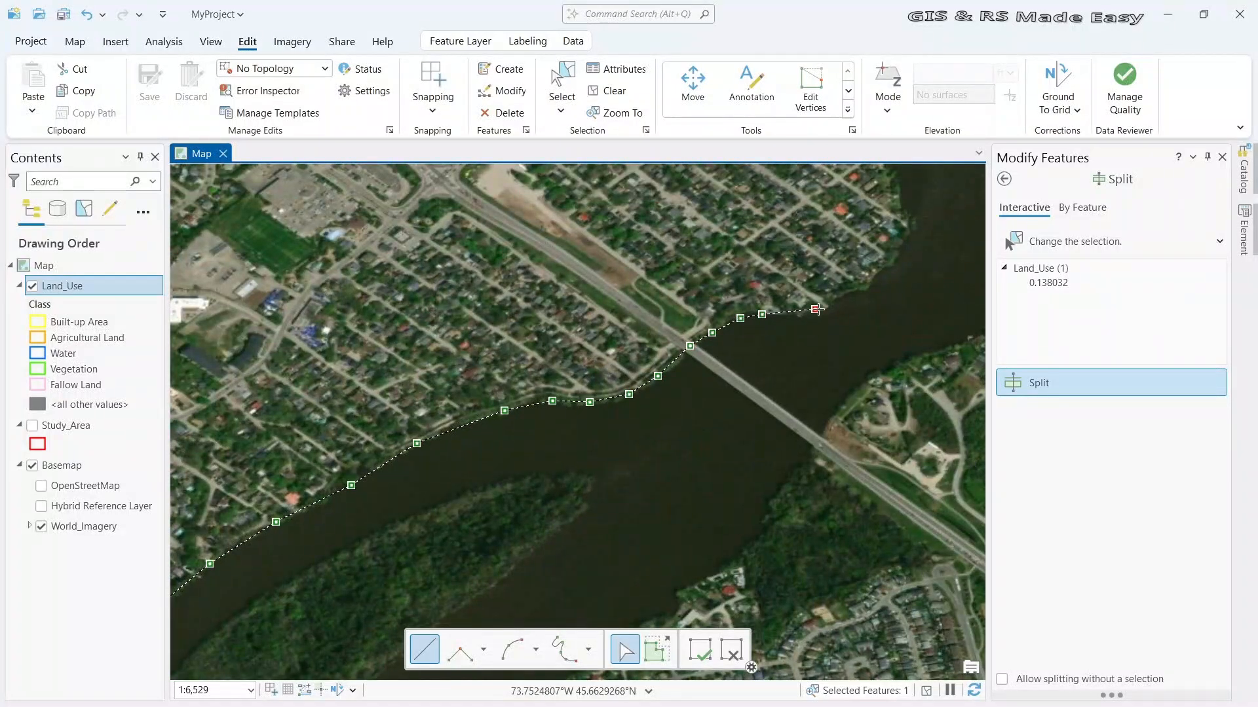
Trace the split line around the river bend and northeast along the bank past the small island
{"action": "left_click", "coordinate": [856, 291]}
{"action": "left_click", "coordinate": [884, 269]}
{"action": "left_click", "coordinate": [905, 244]}
{"action": "left_click", "coordinate": [912, 224]}
{"action": "left_click", "coordinate": [897, 182]}
{"action": "left_click_drag", "start_coordinate": [897, 183], "coordinate": [647, 483]}
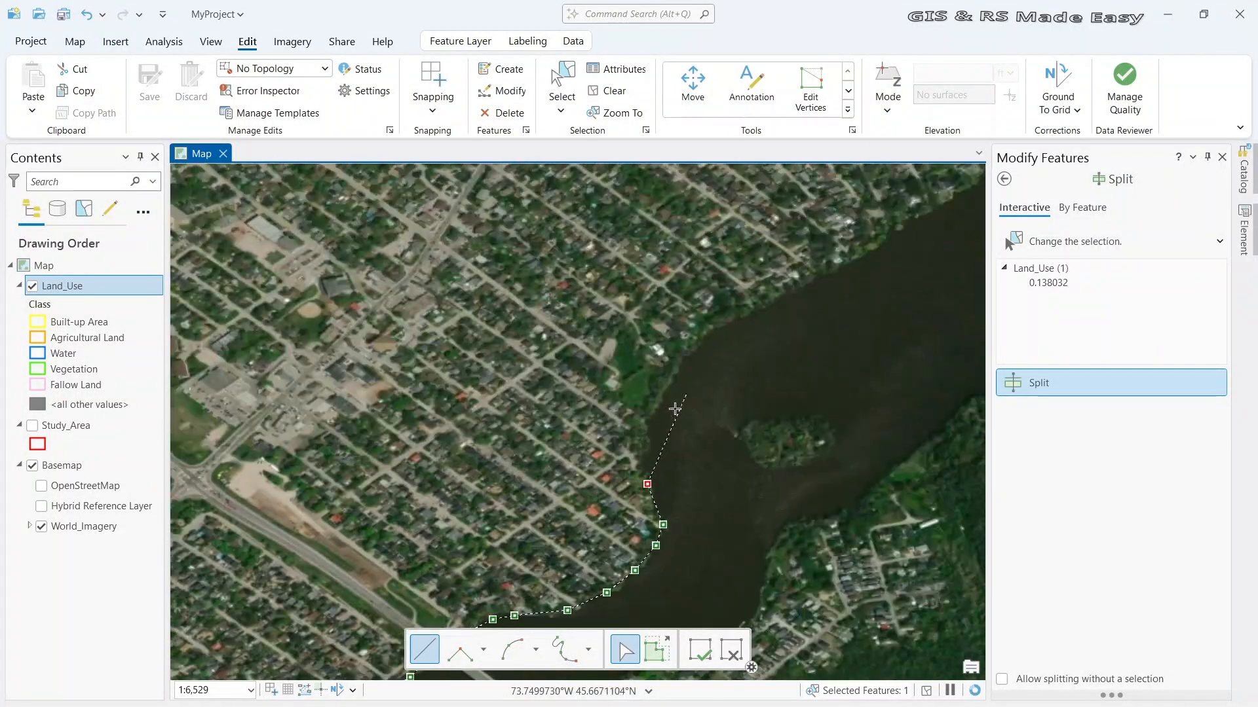
{"action": "left_click", "coordinate": [663, 388]}
{"action": "left_click", "coordinate": [692, 348]}
{"action": "left_click", "coordinate": [752, 314]}
{"action": "left_click", "coordinate": [843, 270]}
{"action": "left_click", "coordinate": [917, 223]}
Extend the split line along the northwest bank across the northern study area boundary and finish the split
{"action": "left_click_drag", "start_coordinate": [917, 223], "coordinate": [536, 485]}
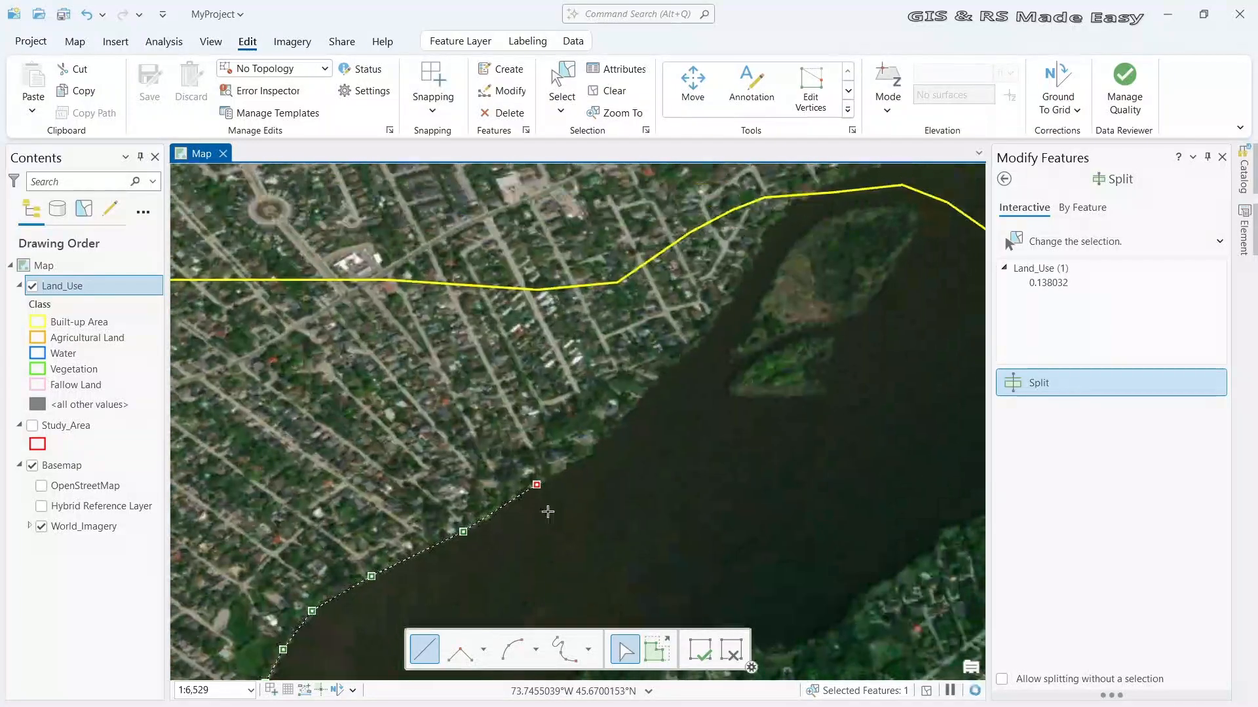
{"action": "left_click", "coordinate": [587, 458]}
{"action": "left_click", "coordinate": [637, 409]}
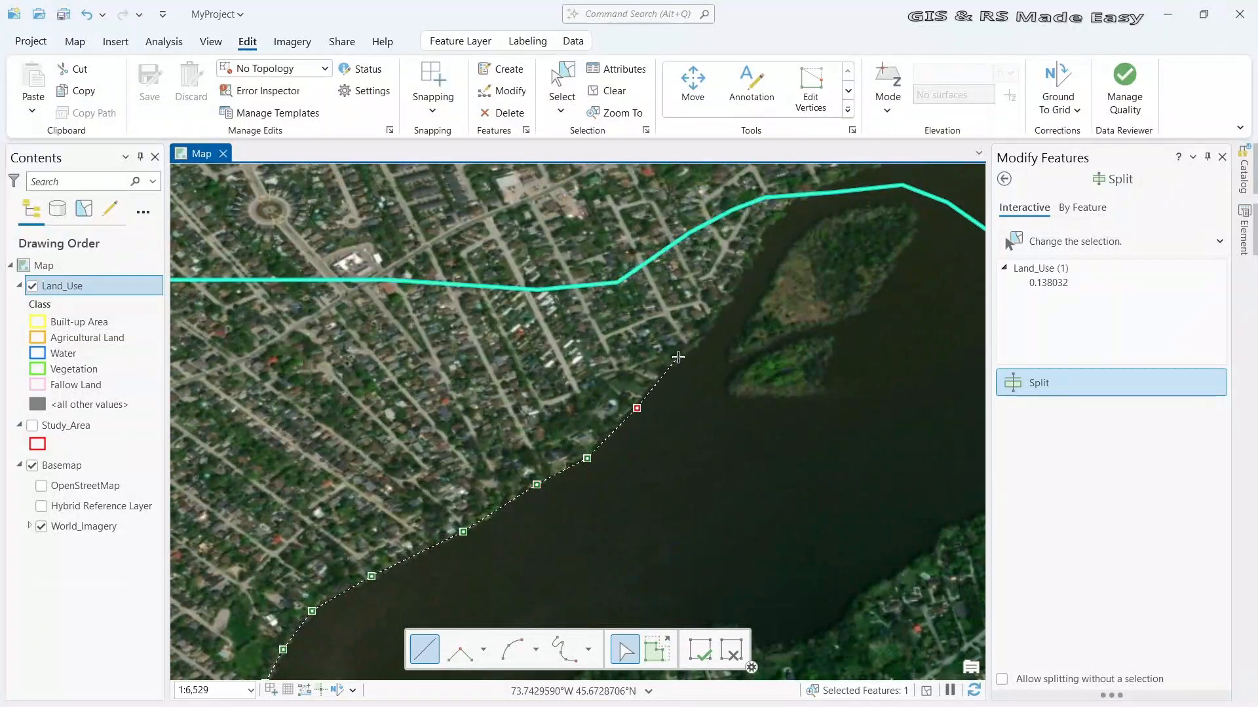
{"action": "left_click", "coordinate": [720, 309]}
{"action": "left_click", "coordinate": [761, 250]}
{"action": "left_click", "coordinate": [780, 218]}
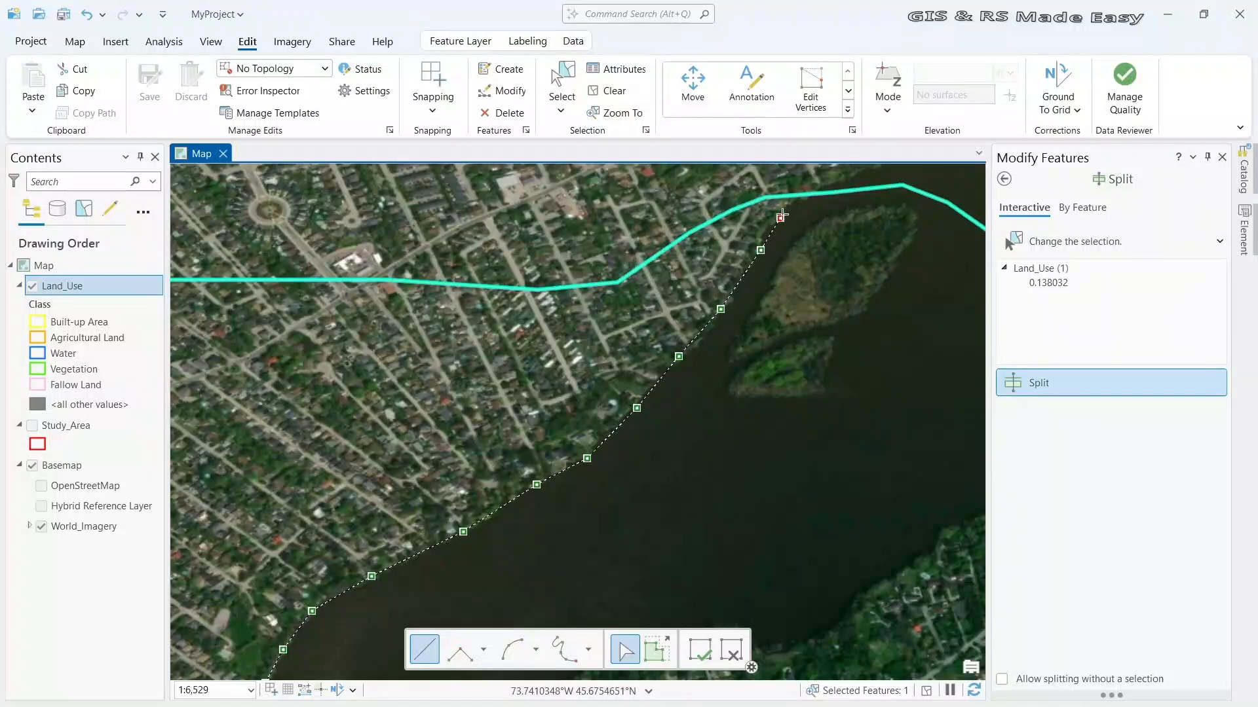
{"action": "left_click", "coordinate": [798, 199]}
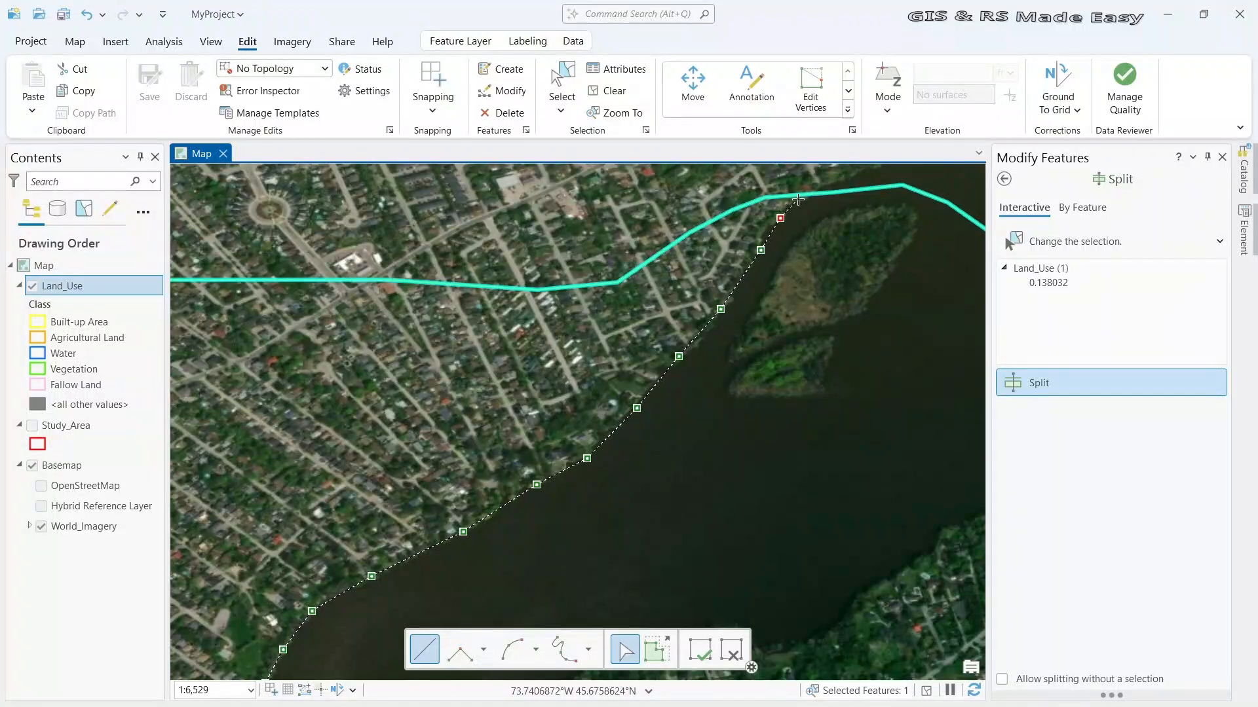
{"action": "left_click", "coordinate": [837, 180]}
{"action": "scroll", "coordinate": [838, 180], "scroll_direction": "down", "scroll_amount": 3}
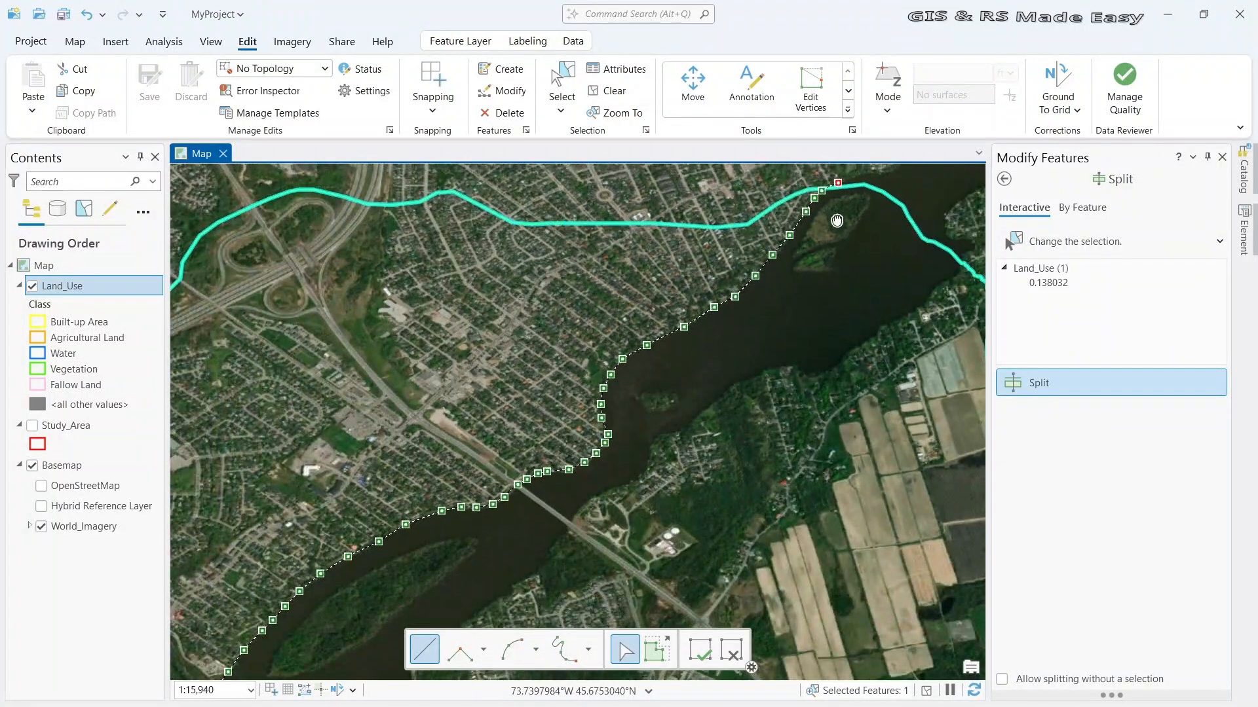
{"action": "left_click_drag", "start_coordinate": [838, 221], "coordinate": [759, 385]}
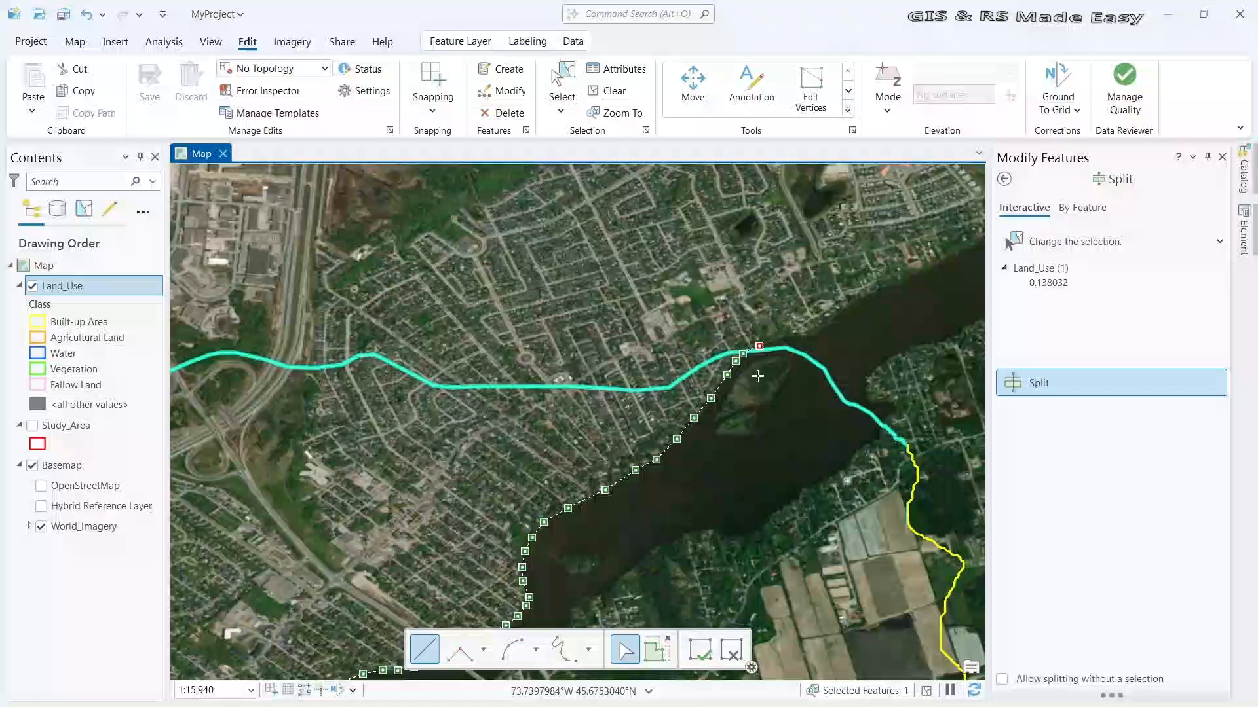
{"action": "double_click", "coordinate": [775, 340]}
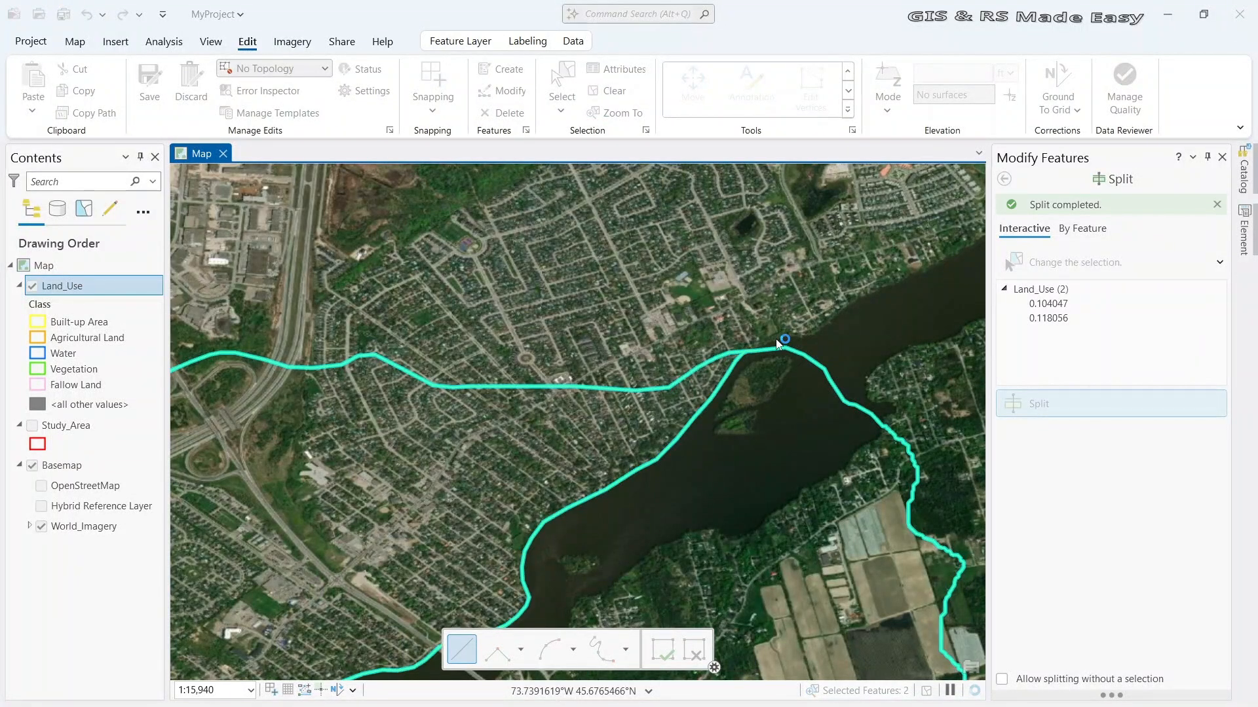
Start a second split line outside the southwest boundary and trace the river's southeast bank along the wooded shore
{"action": "scroll", "coordinate": [661, 373], "scroll_direction": "down", "scroll_amount": 2}
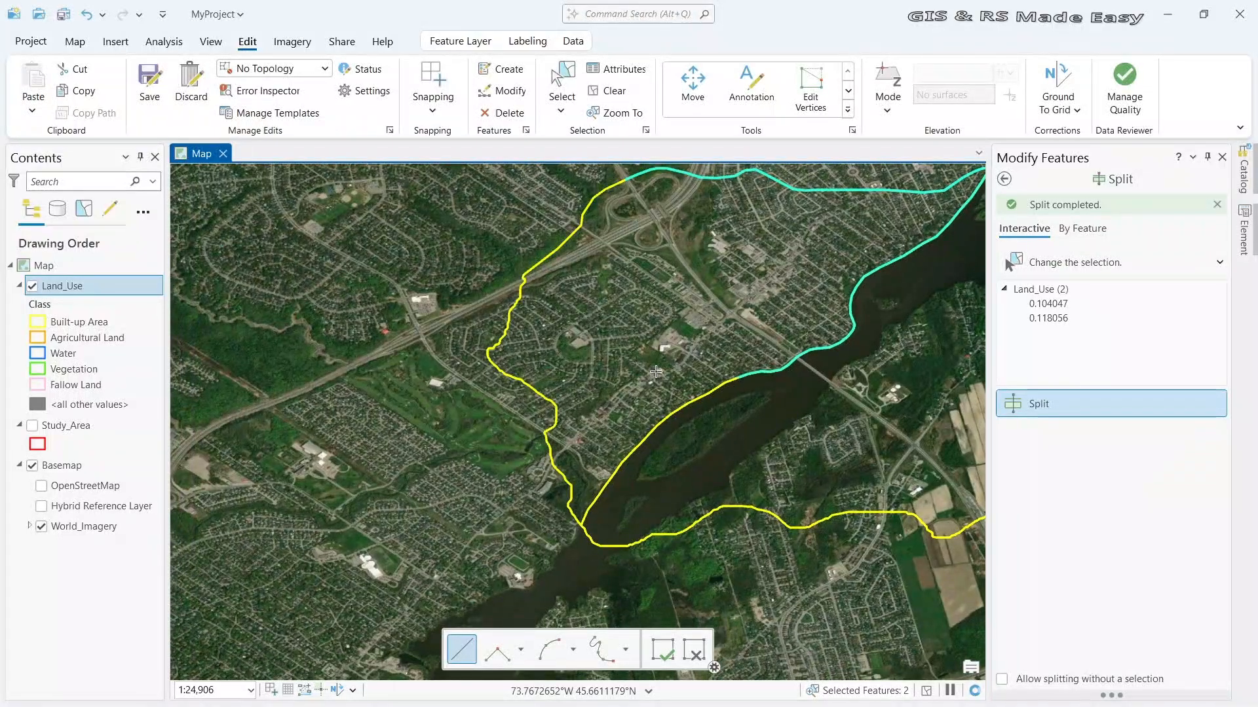
{"action": "left_click_drag", "start_coordinate": [883, 444], "coordinate": [604, 434]}
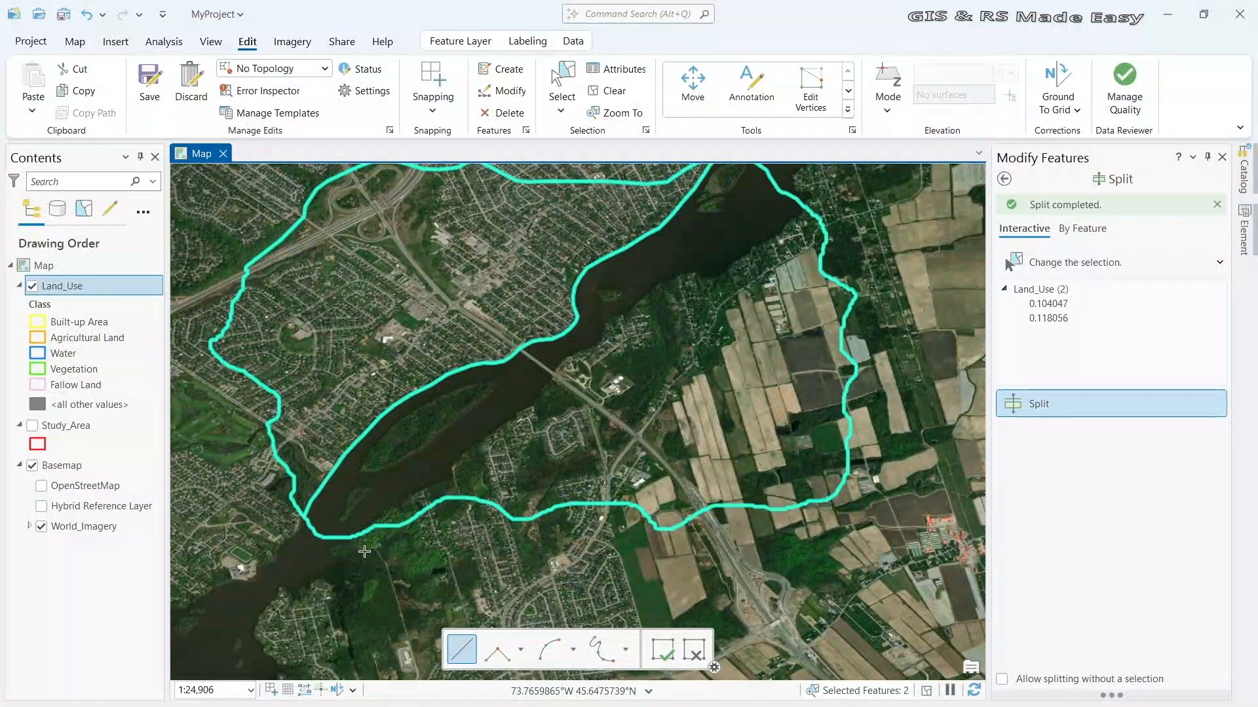
{"action": "scroll", "coordinate": [355, 572], "scroll_direction": "up", "scroll_amount": 4}
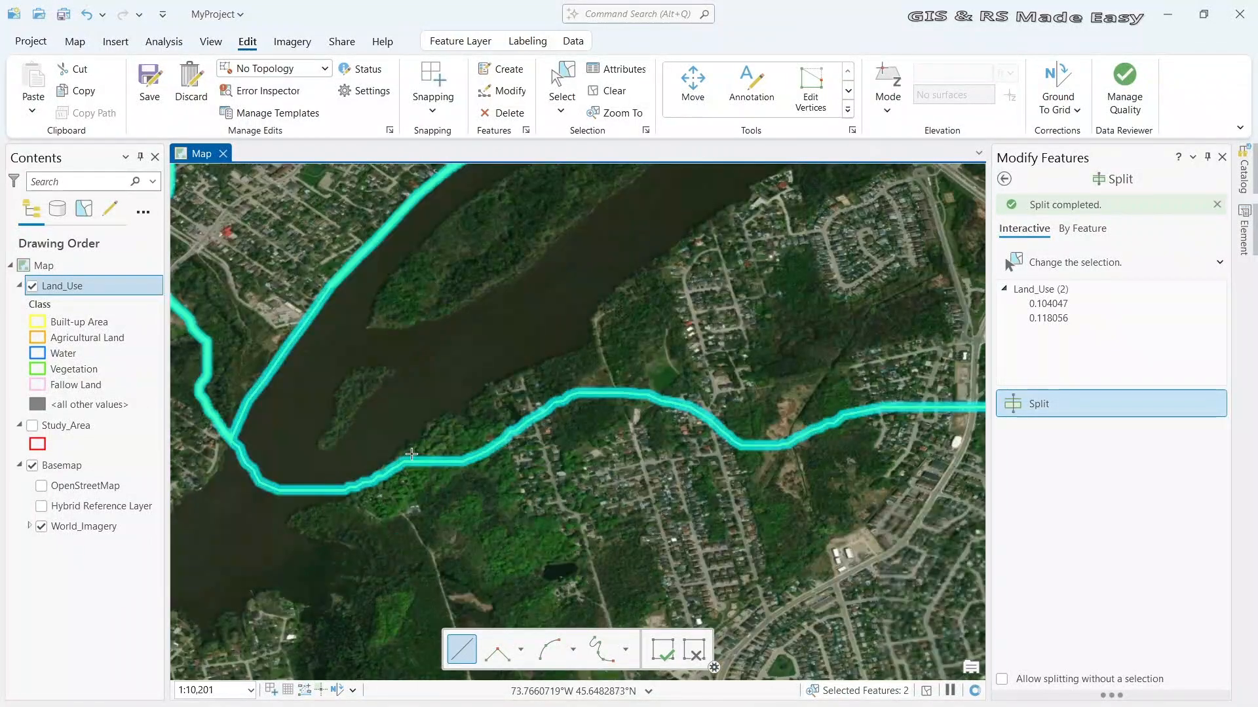
{"action": "scroll", "coordinate": [323, 515], "scroll_direction": "up", "scroll_amount": 2}
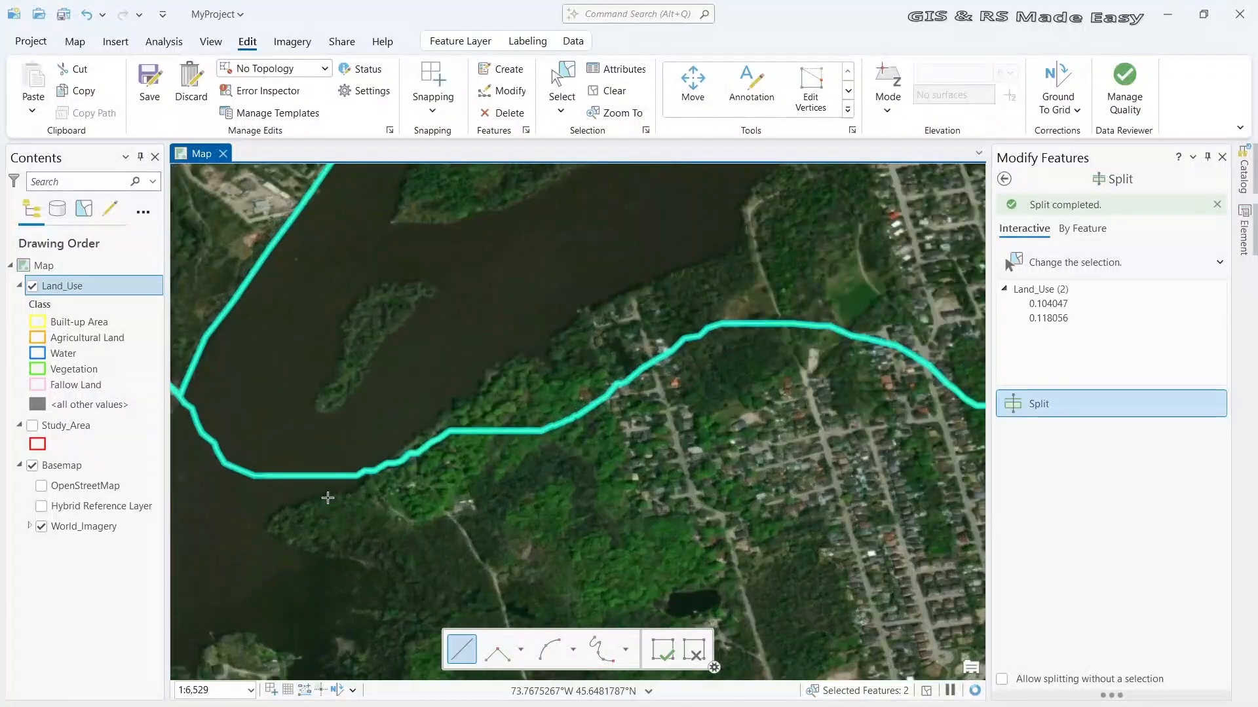
{"action": "left_click", "coordinate": [323, 496]}
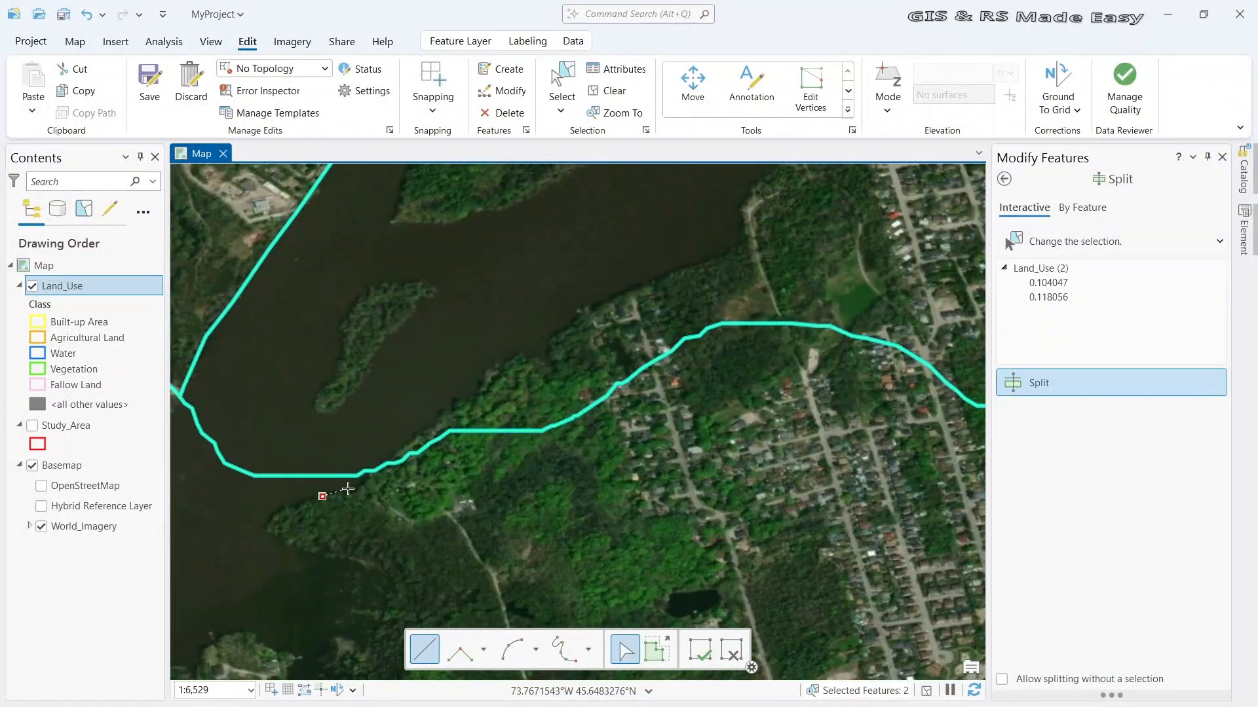
{"action": "left_click", "coordinate": [360, 488]}
{"action": "mouse_move", "coordinate": [457, 404]}
{"action": "left_mouse_down"}
{"action": "mouse_move", "coordinate": [751, 230]}
{"action": "mouse_move", "coordinate": [589, 526]}
{"action": "left_mouse_up"}
{"action": "left_click", "coordinate": [751, 230]}
{"action": "left_click", "coordinate": [742, 206]}
{"action": "scroll", "coordinate": [588, 526], "scroll_direction": "up", "scroll_amount": 2}
{"action": "left_click", "coordinate": [532, 427]}
{"action": "left_click", "coordinate": [649, 343]}
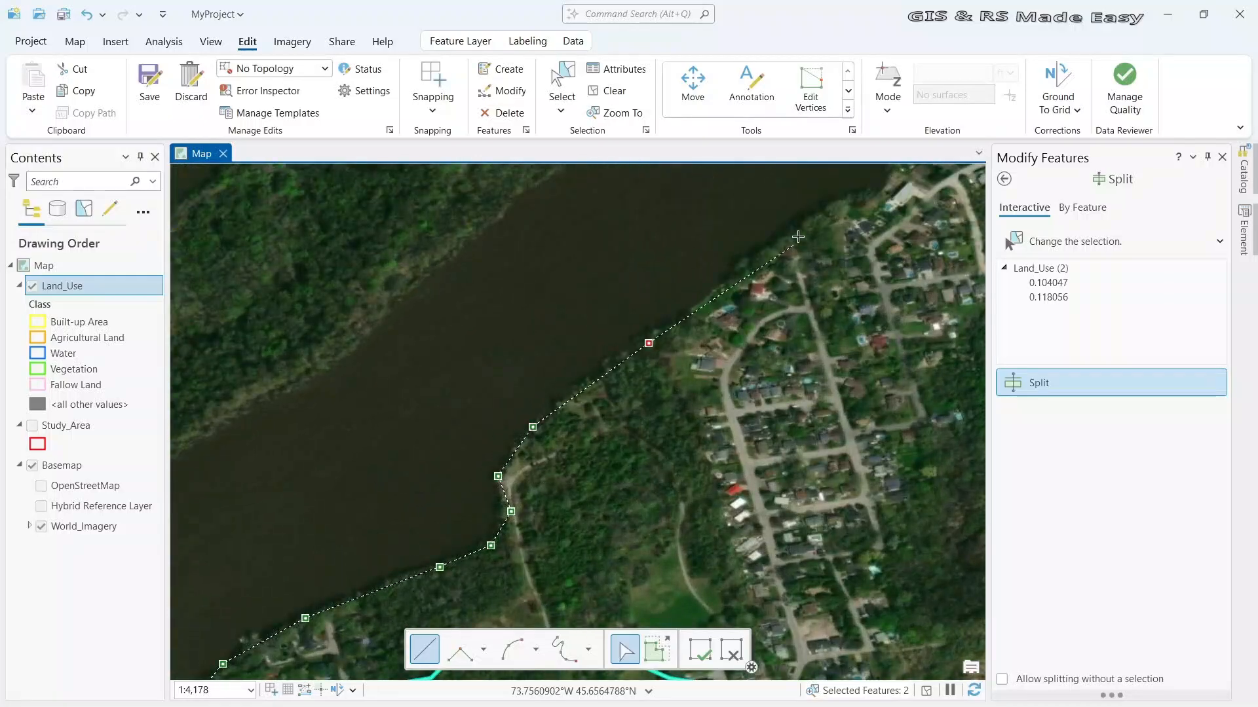
Continue the second split line northeast along the southeast bank past the houses south of the bridge
{"action": "left_click", "coordinate": [802, 227]}
{"action": "left_click", "coordinate": [863, 198]}
{"action": "left_click", "coordinate": [887, 182]}
{"action": "scroll", "coordinate": [889, 181], "scroll_direction": "down", "scroll_amount": 2}
{"action": "left_click_drag", "start_coordinate": [889, 180], "coordinate": [677, 438]}
{"action": "left_click", "coordinate": [678, 431]}
{"action": "left_click", "coordinate": [687, 423]}
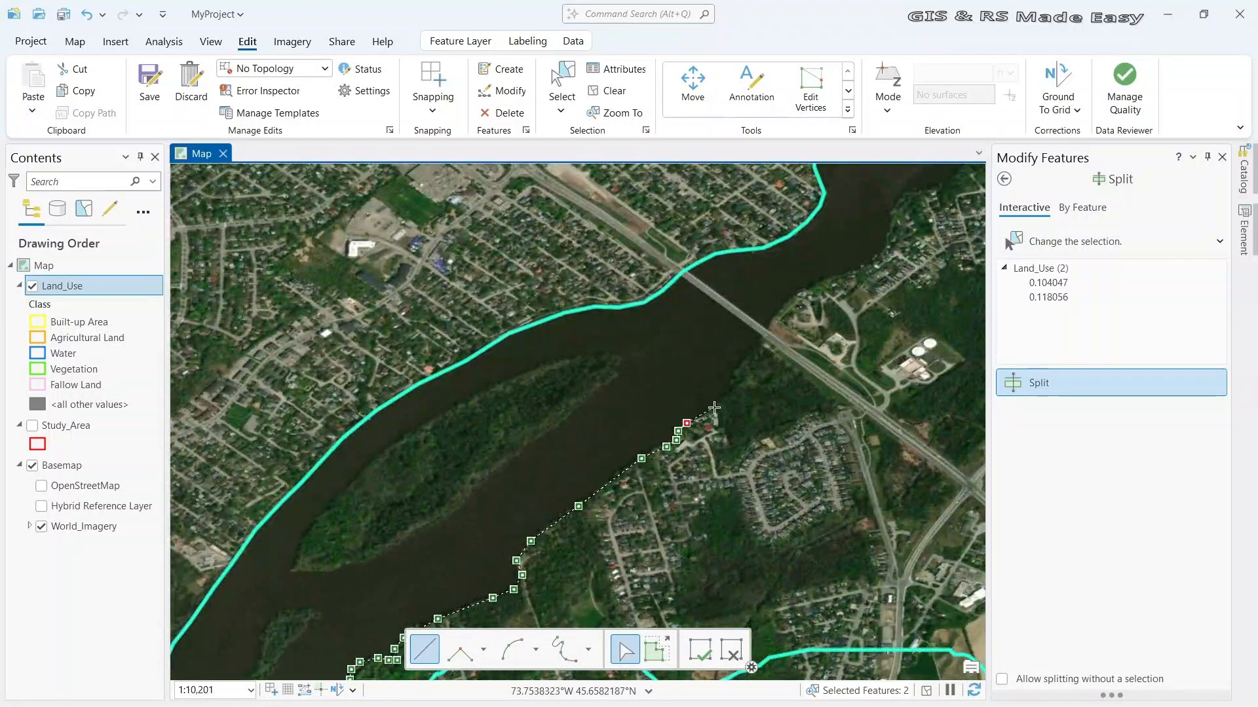
Continue the second split line northeast along the southeast bank, passing under the bridge to the shore facing the small island
{"action": "left_click", "coordinate": [735, 373]}
{"action": "left_click", "coordinate": [762, 343]}
{"action": "left_click", "coordinate": [769, 326]}
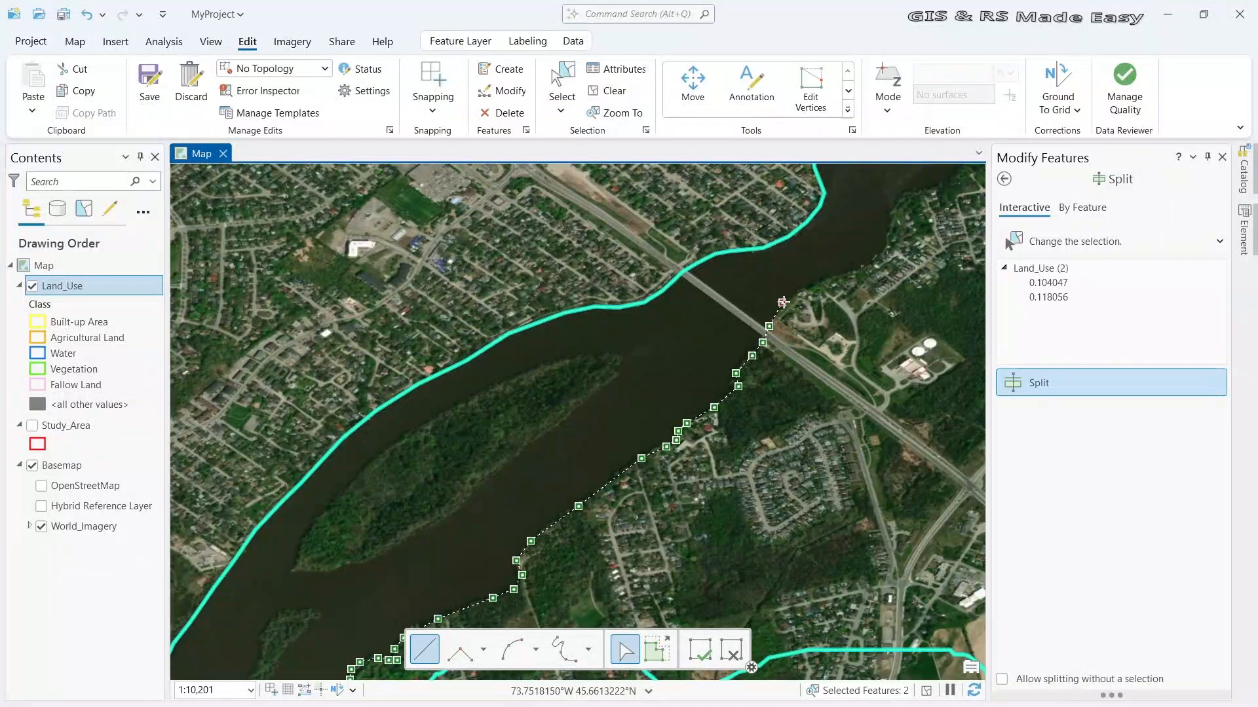
{"action": "left_click", "coordinate": [782, 302]}
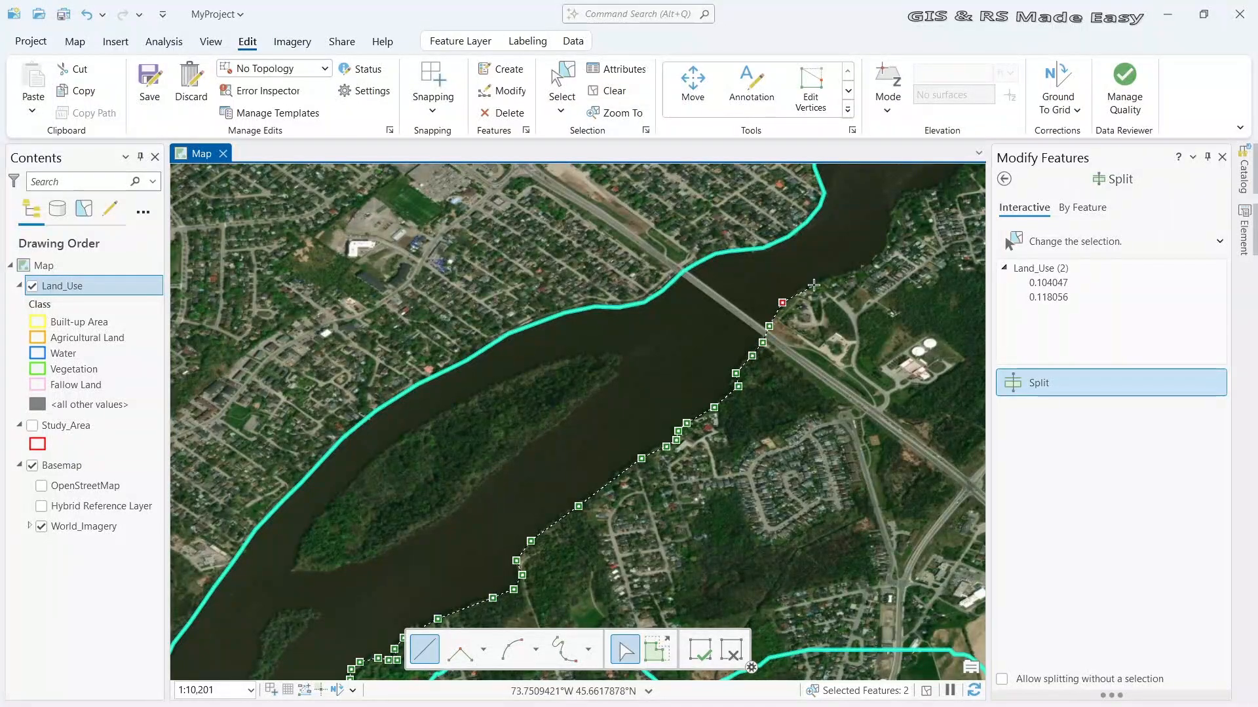
{"action": "left_click", "coordinate": [880, 256]}
{"action": "left_click_drag", "start_coordinate": [902, 217], "coordinate": [617, 435]}
{"action": "left_click", "coordinate": [616, 416]}
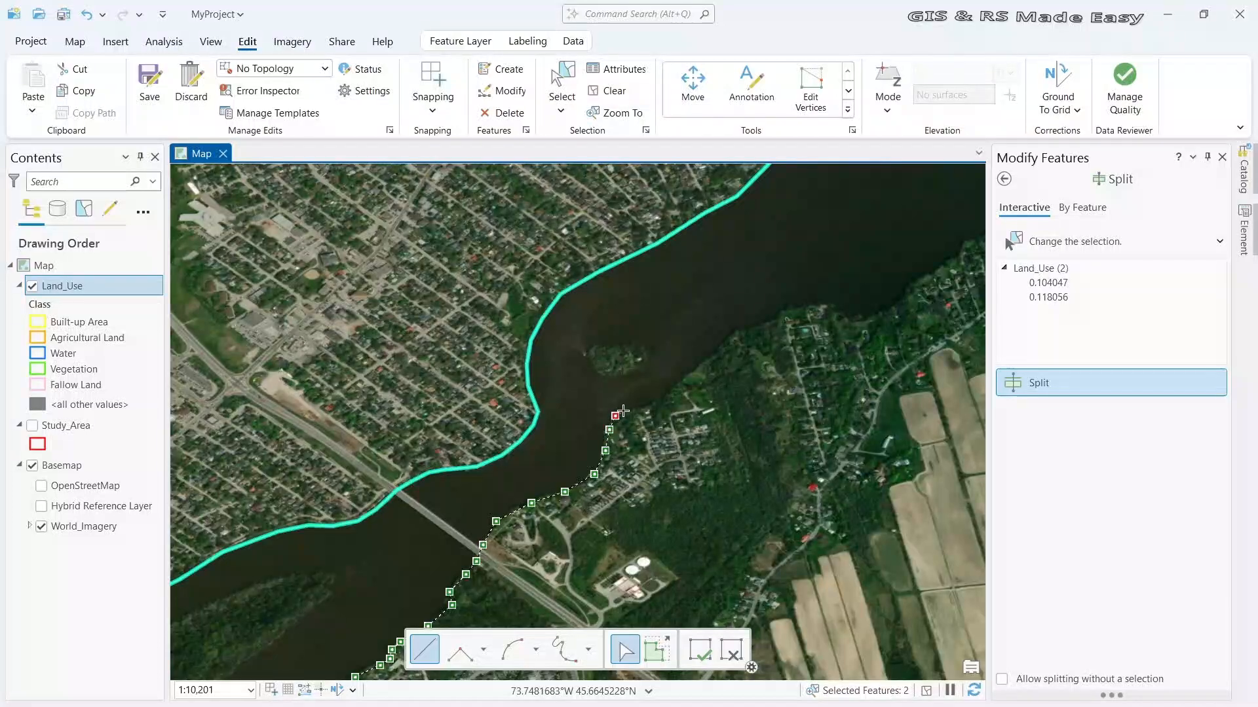
{"action": "left_click", "coordinate": [649, 406]}
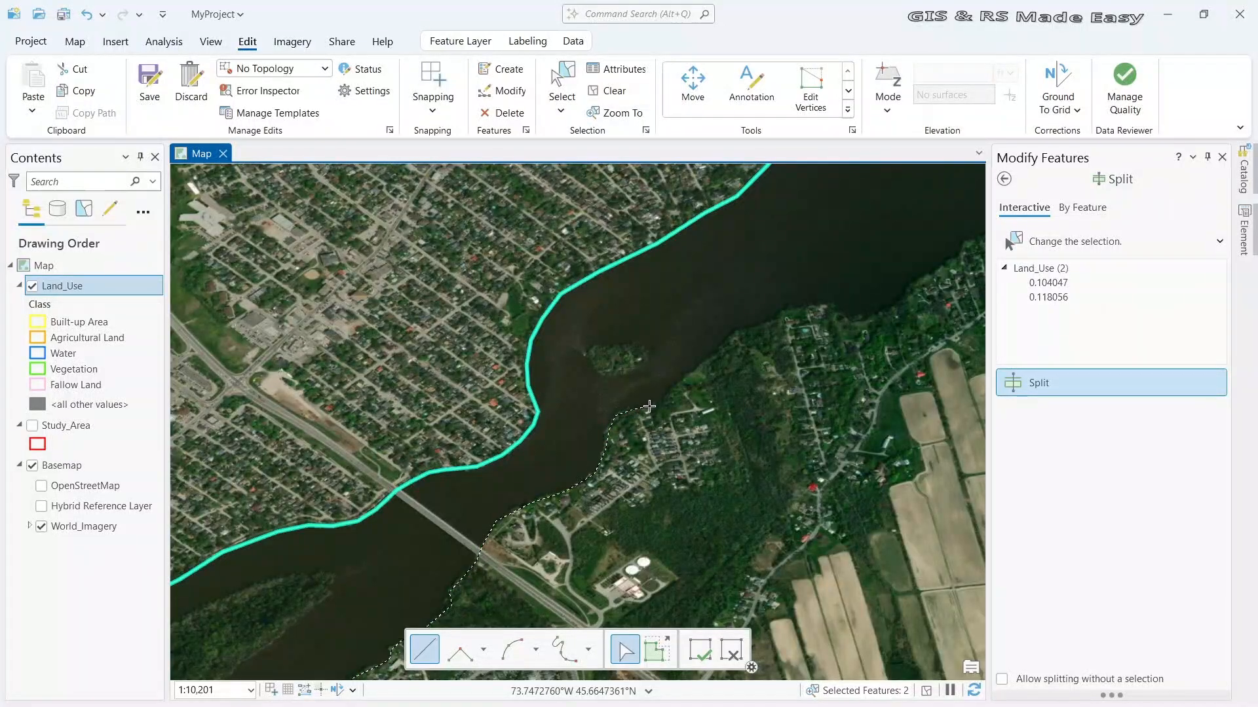
Trace the split line along the southeast bank past the small island and the waterfront houses north of the woods
{"action": "left_click", "coordinate": [698, 368]}
{"action": "left_click", "coordinate": [735, 340]}
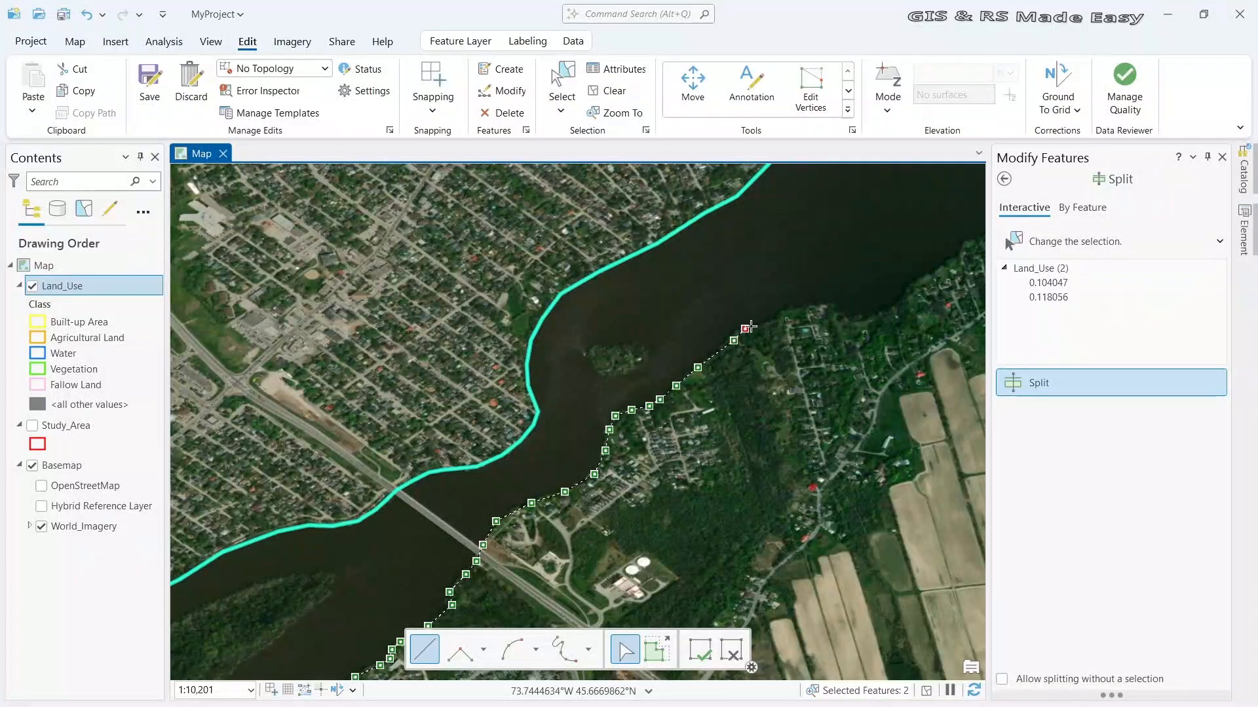
{"action": "left_click", "coordinate": [770, 322]}
{"action": "left_click", "coordinate": [791, 311]}
{"action": "left_click", "coordinate": [816, 307]}
{"action": "left_click", "coordinate": [832, 312]}
{"action": "left_click", "coordinate": [849, 320]}
{"action": "left_click", "coordinate": [865, 319]}
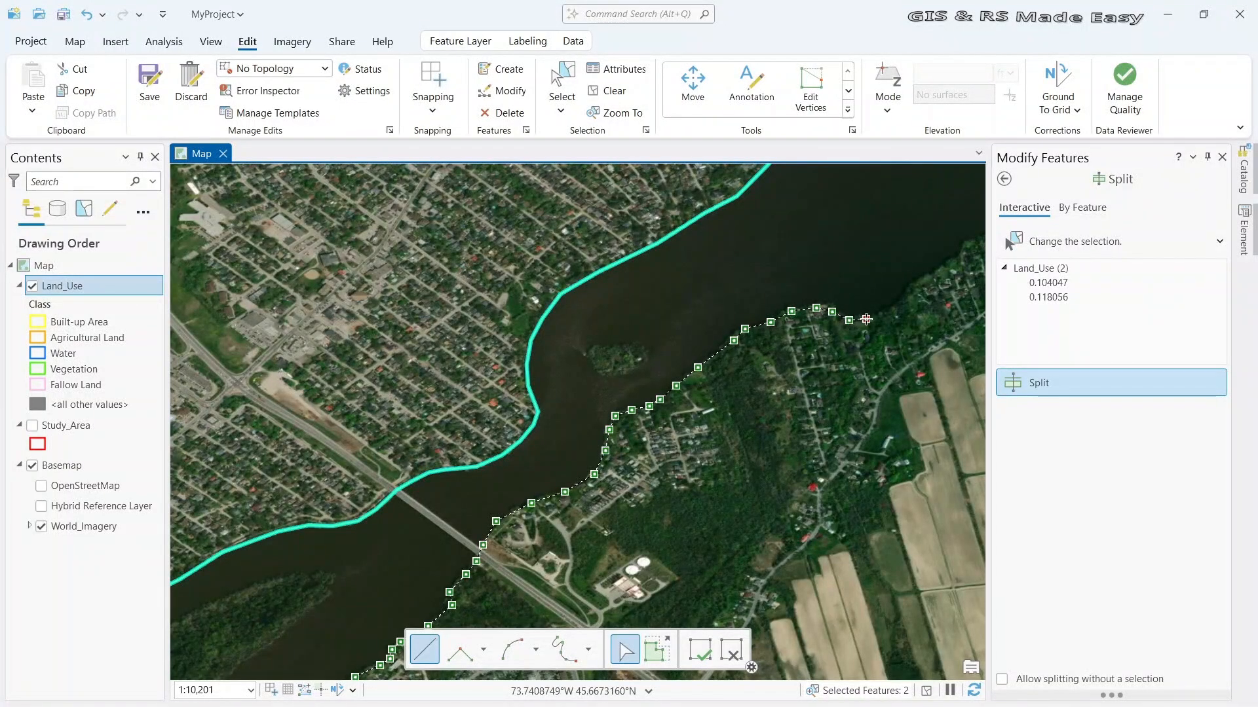
{"action": "left_click", "coordinate": [929, 279]}
{"action": "left_click", "coordinate": [953, 261]}
Extend the split line along the southeast bank across the northeastern study area boundary and finish the split
{"action": "left_click_drag", "start_coordinate": [954, 261], "coordinate": [616, 429]}
{"action": "left_click", "coordinate": [632, 411]}
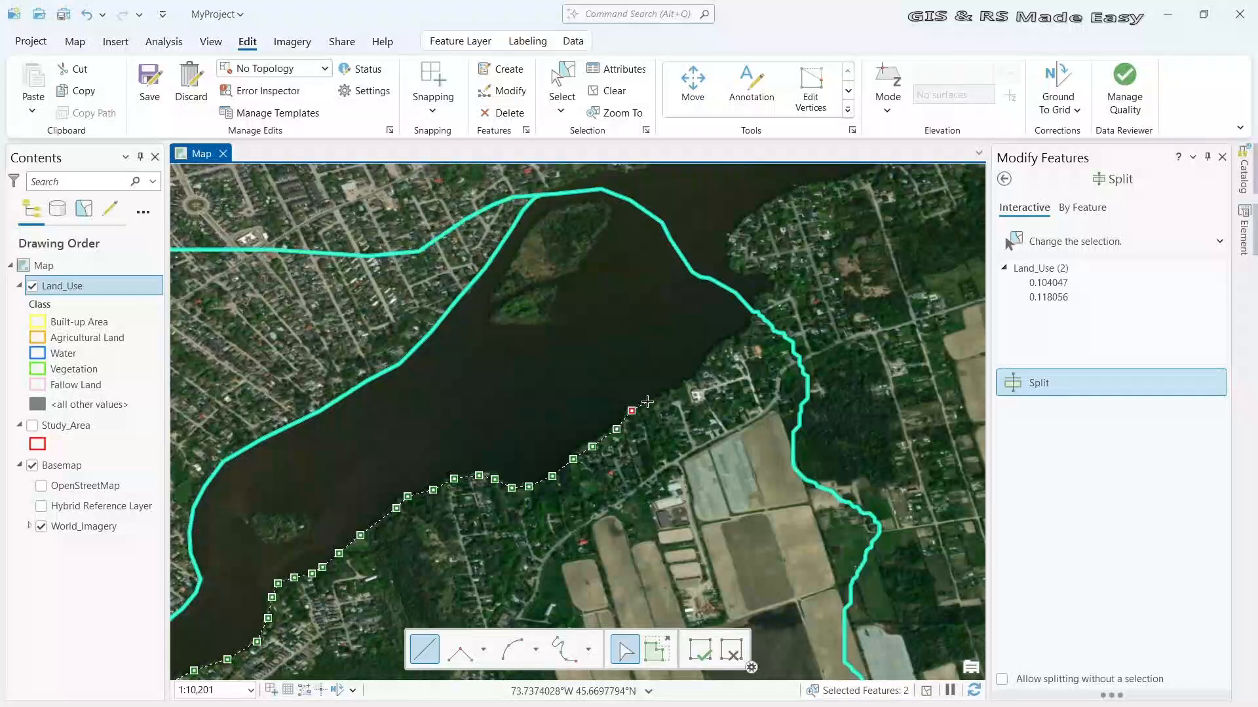
{"action": "left_click", "coordinate": [649, 401]}
{"action": "left_click", "coordinate": [681, 388]}
{"action": "left_click", "coordinate": [696, 378]}
{"action": "left_click", "coordinate": [702, 367]}
{"action": "left_click", "coordinate": [711, 357]}
{"action": "left_click", "coordinate": [719, 345]}
{"action": "left_click", "coordinate": [732, 338]}
{"action": "left_click", "coordinate": [744, 329]}
{"action": "left_click", "coordinate": [754, 323]}
{"action": "left_click", "coordinate": [756, 317]}
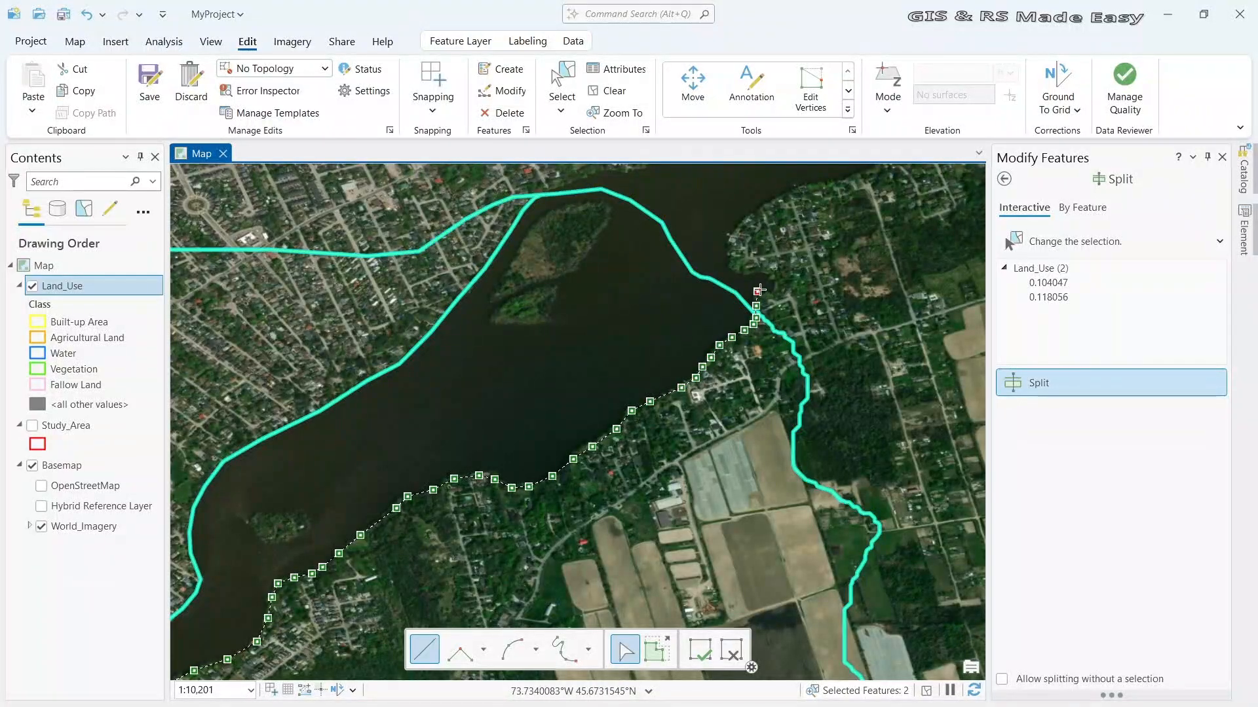
{"action": "double_click", "coordinate": [761, 285]}
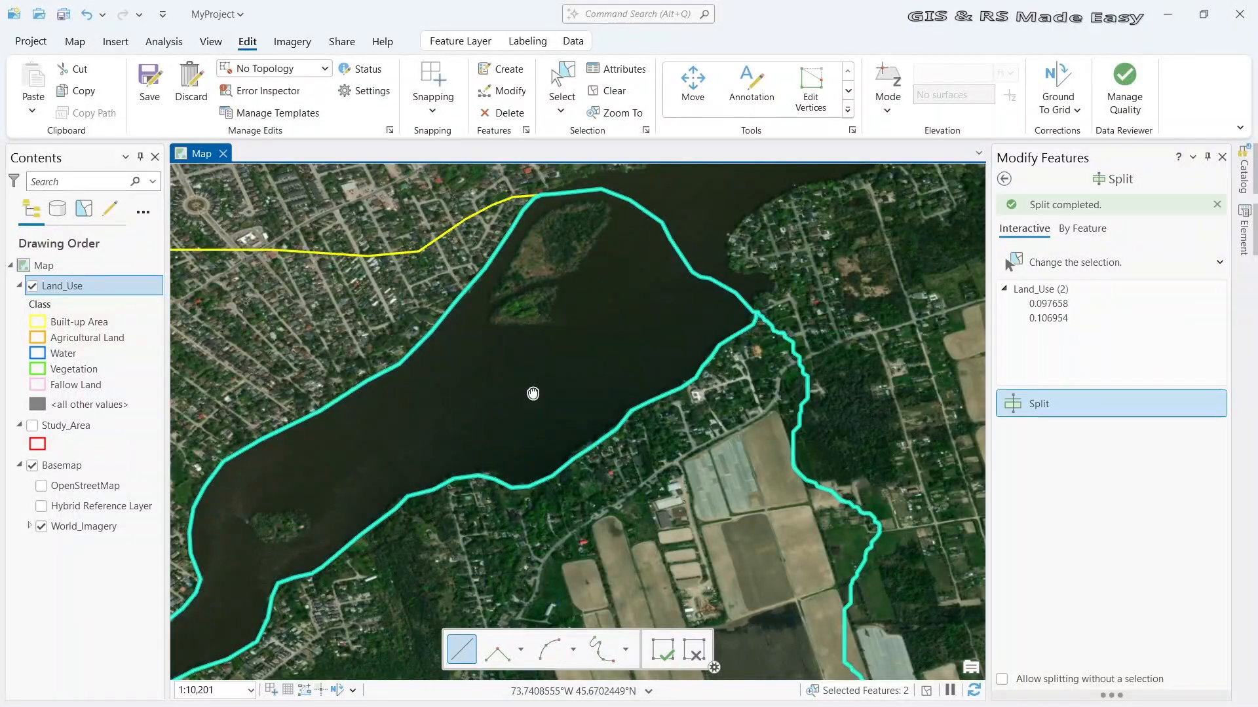
Start a split line at the northeast tip of the northernmost river island and trace its northwest shore around the southwest tip
{"action": "left_click_drag", "start_coordinate": [528, 390], "coordinate": [721, 339]}
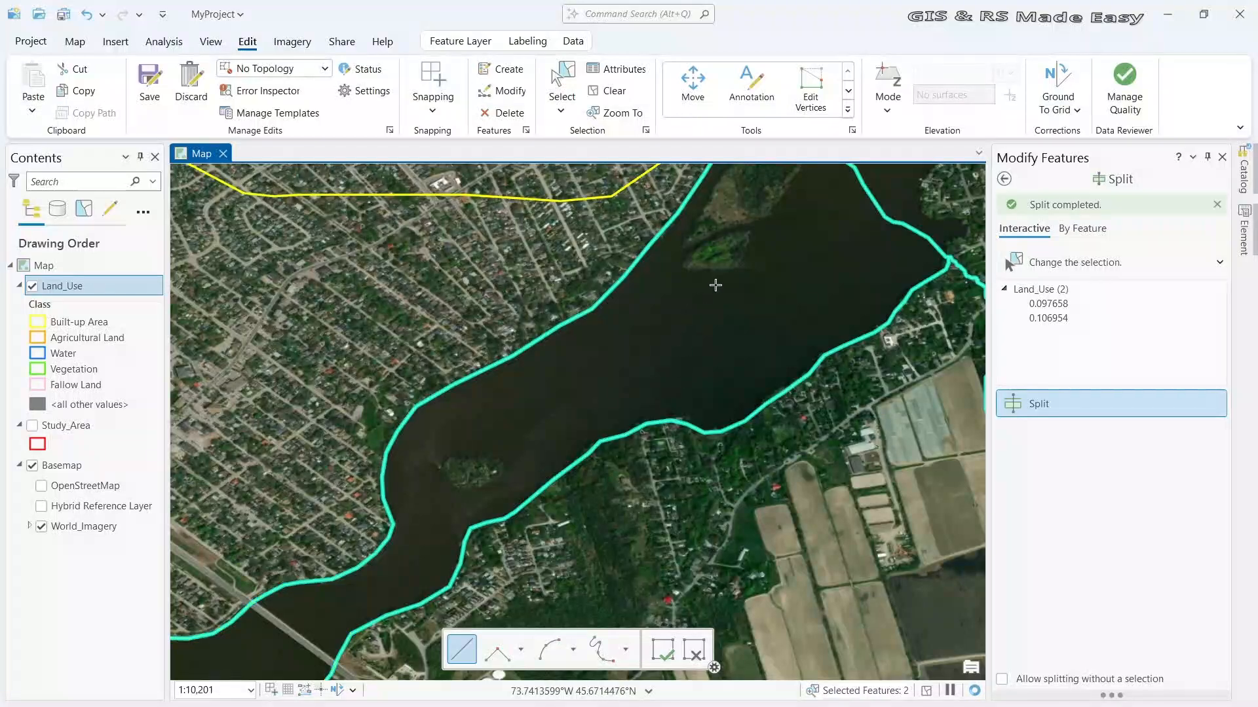
{"action": "left_click_drag", "start_coordinate": [751, 268], "coordinate": [716, 373]}
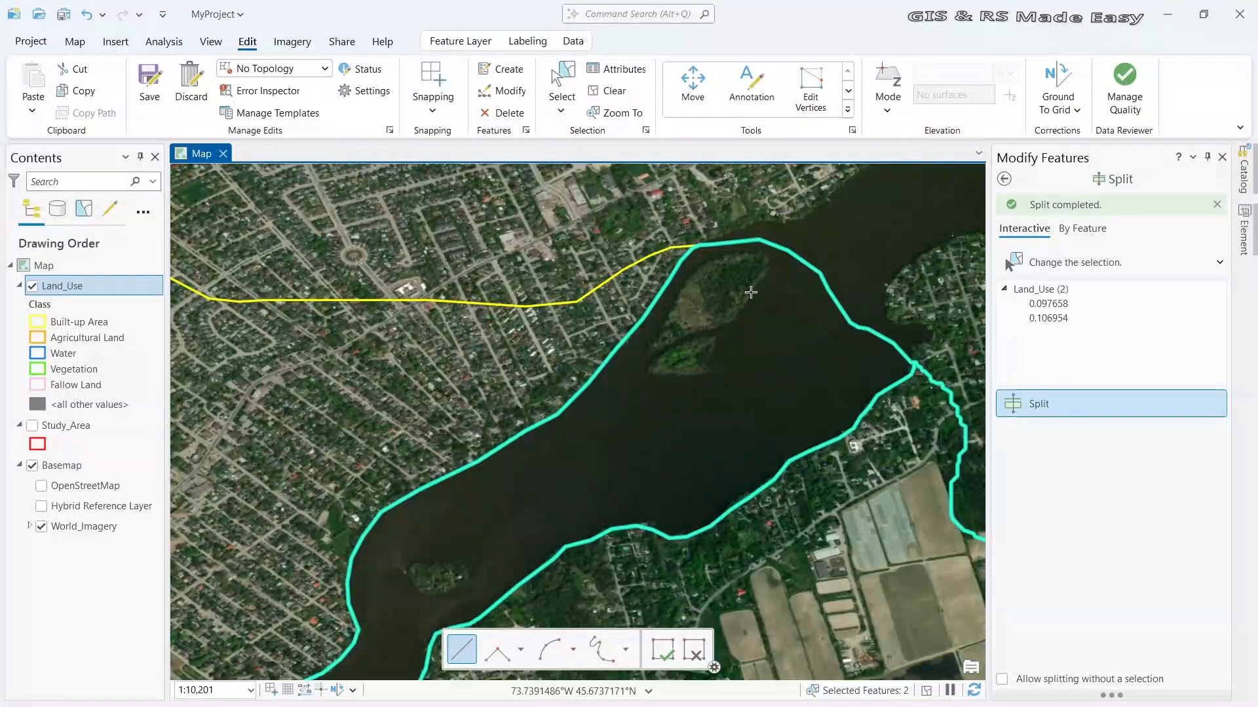
{"action": "scroll", "coordinate": [740, 262], "scroll_direction": "up", "scroll_amount": 3}
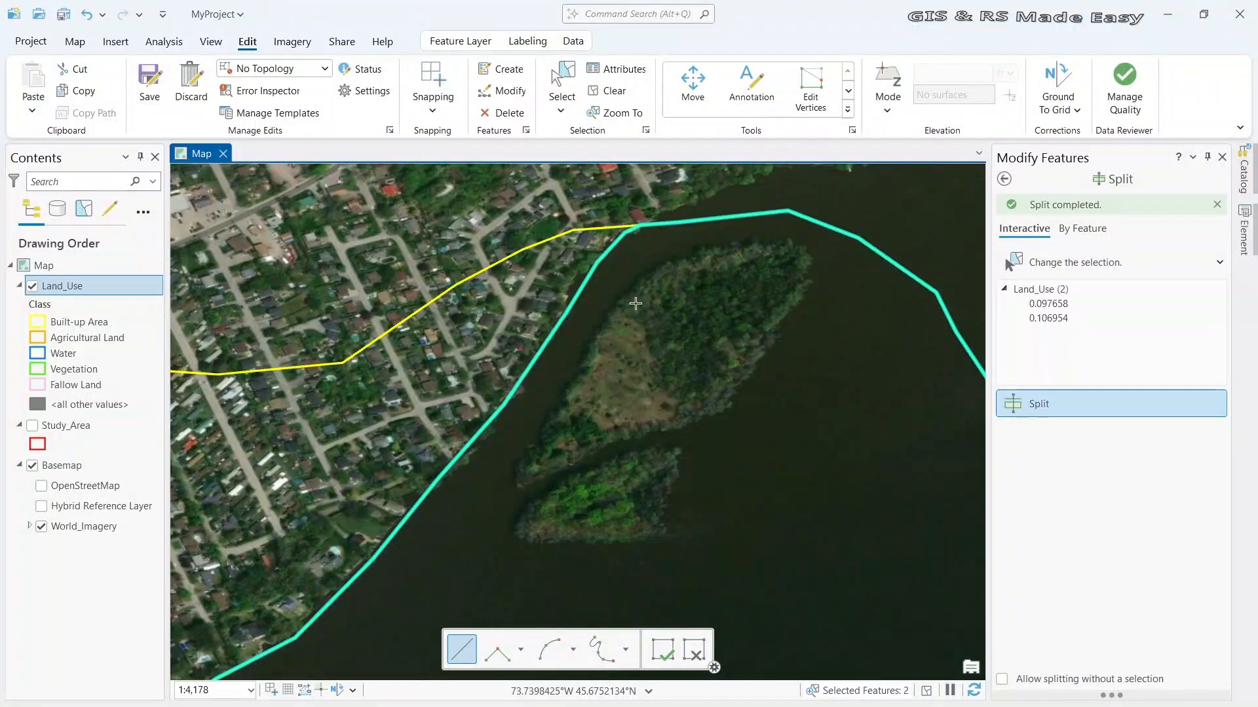
{"action": "left_click", "coordinate": [836, 252]}
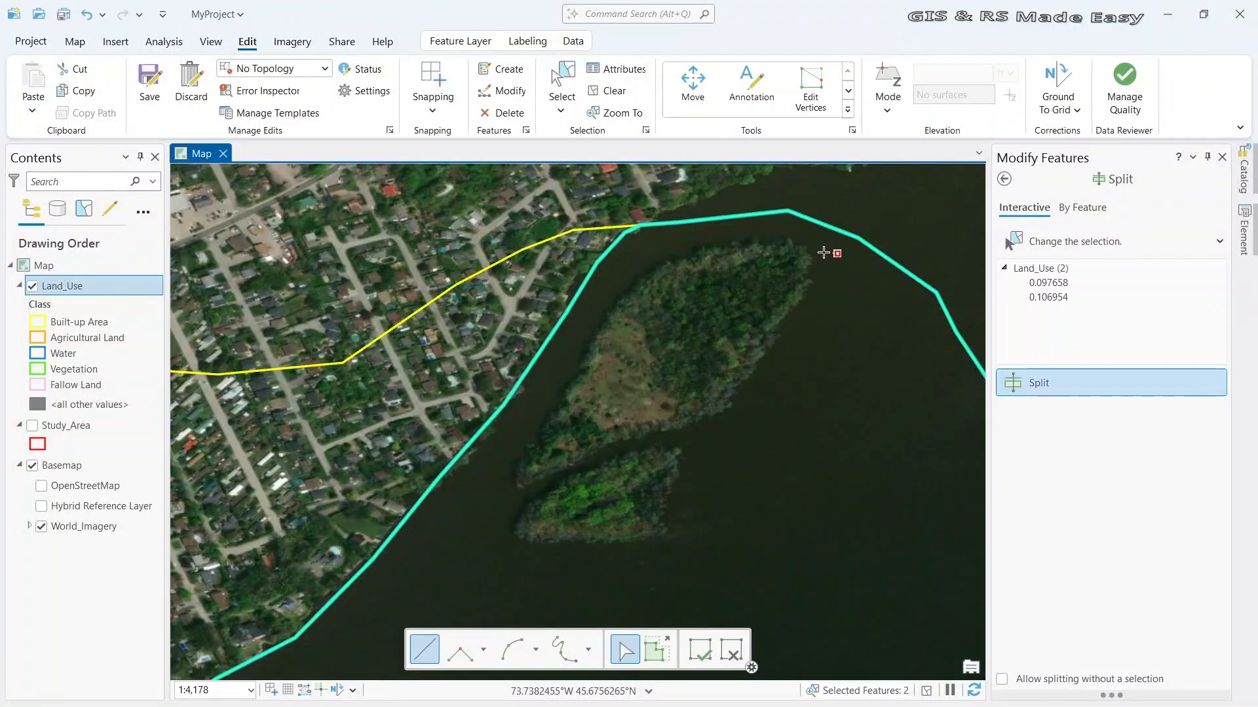
{"action": "left_click", "coordinate": [710, 246]}
{"action": "left_click", "coordinate": [666, 263]}
{"action": "left_click", "coordinate": [614, 305]}
{"action": "left_click", "coordinate": [585, 351]}
{"action": "left_click", "coordinate": [541, 468]}
{"action": "left_click", "coordinate": [571, 457]}
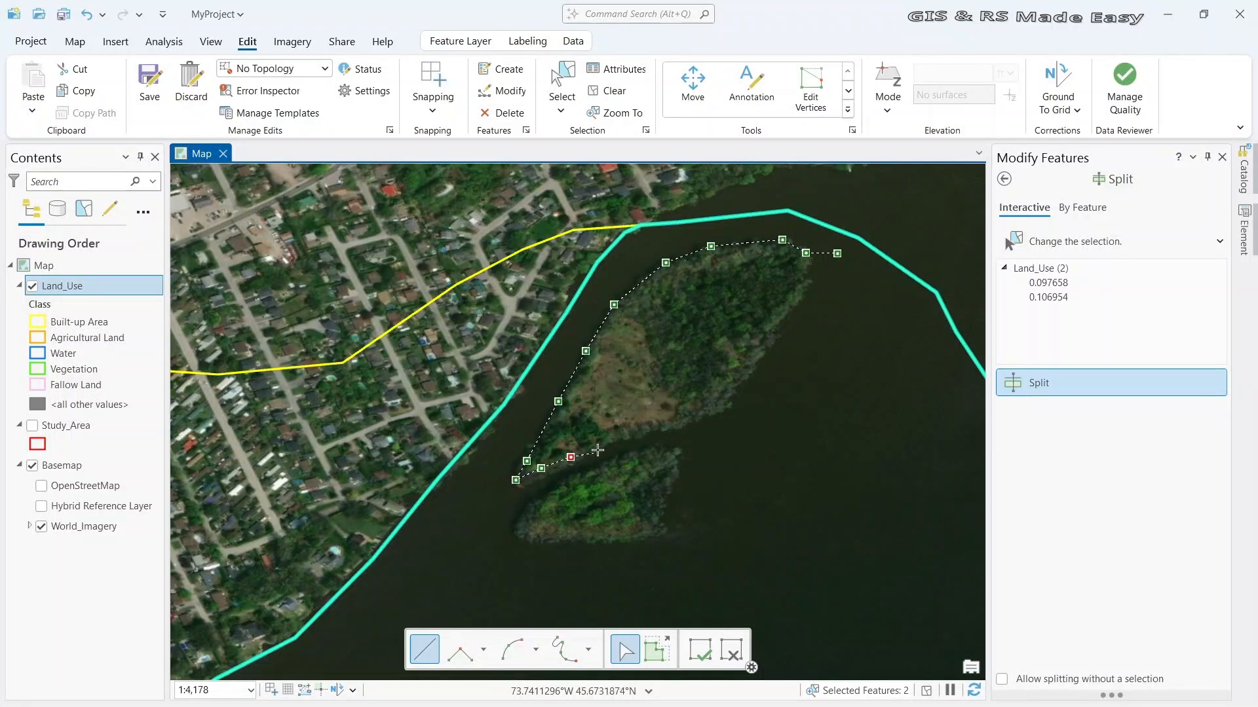
Trace the northernmost island's southeast shore back to the northeast tip, cross the line's start and finish the split
{"action": "left_click", "coordinate": [613, 442]}
{"action": "left_click", "coordinate": [669, 433]}
{"action": "left_click", "coordinate": [723, 411]}
{"action": "left_click", "coordinate": [743, 381]}
{"action": "left_click", "coordinate": [779, 336]}
{"action": "left_click", "coordinate": [801, 296]}
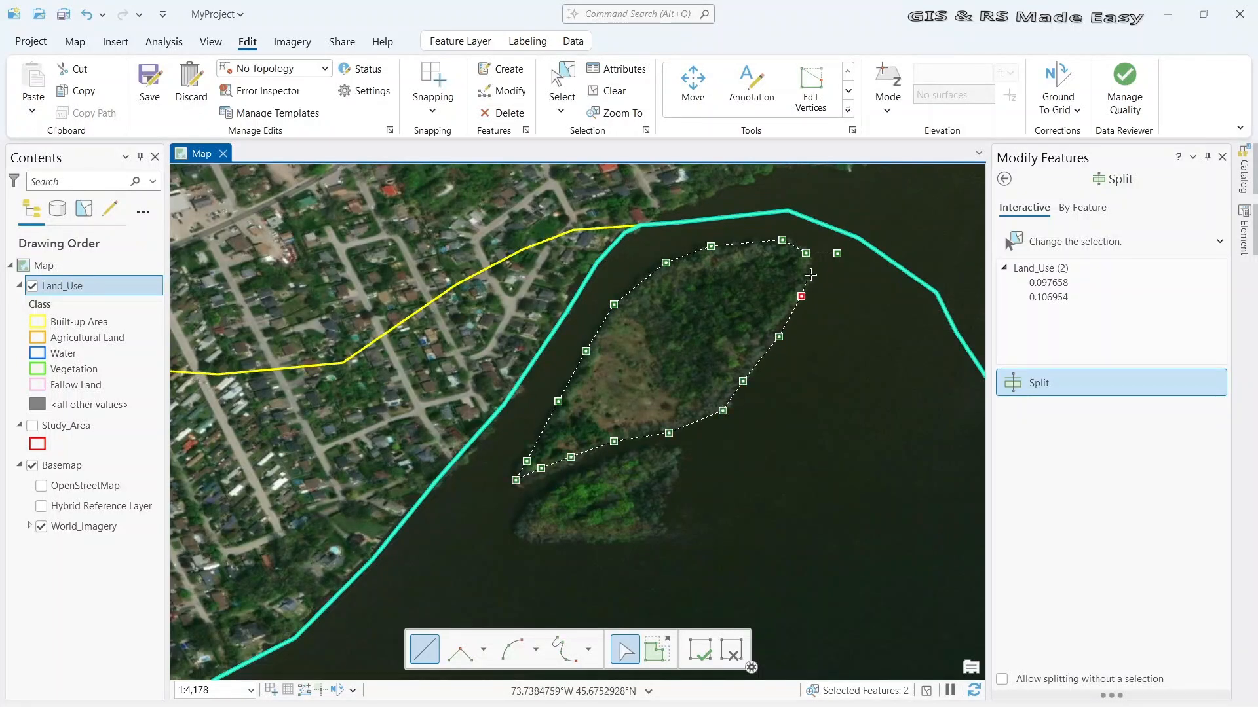
{"action": "left_click", "coordinate": [809, 240]}
{"action": "scroll", "coordinate": [812, 243], "scroll_direction": "up", "scroll_amount": 2}
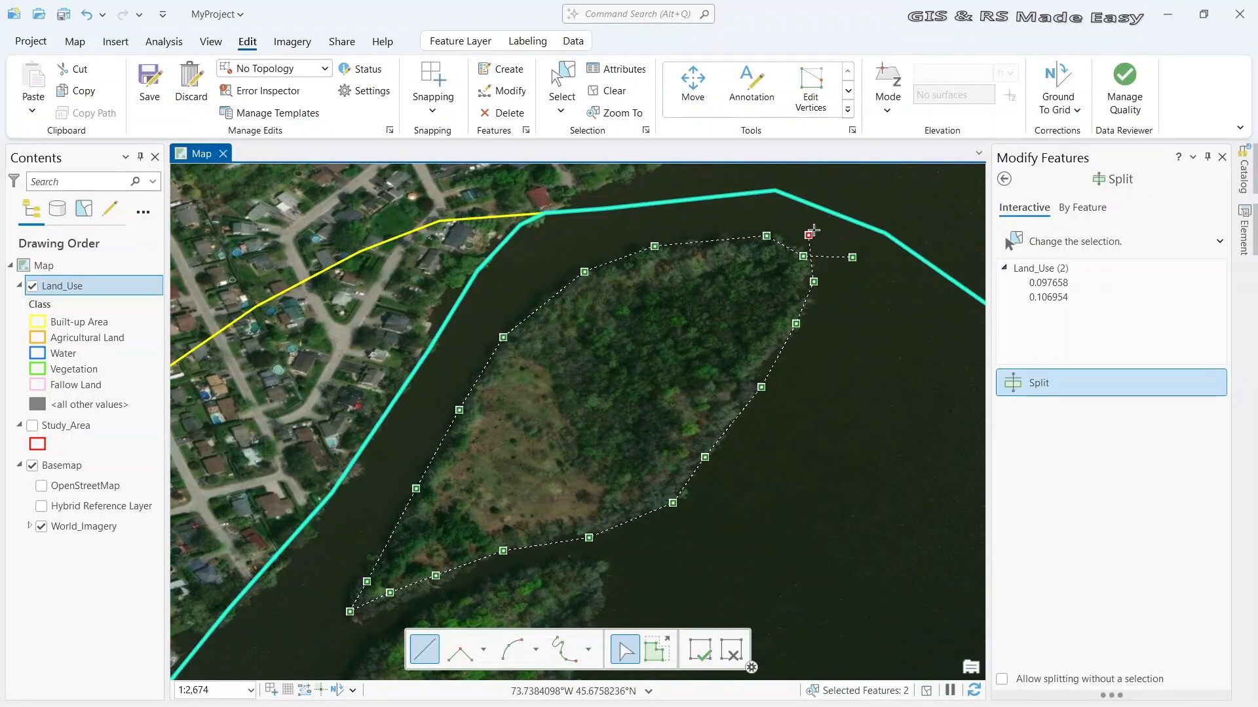
{"action": "key", "text": "F2"}
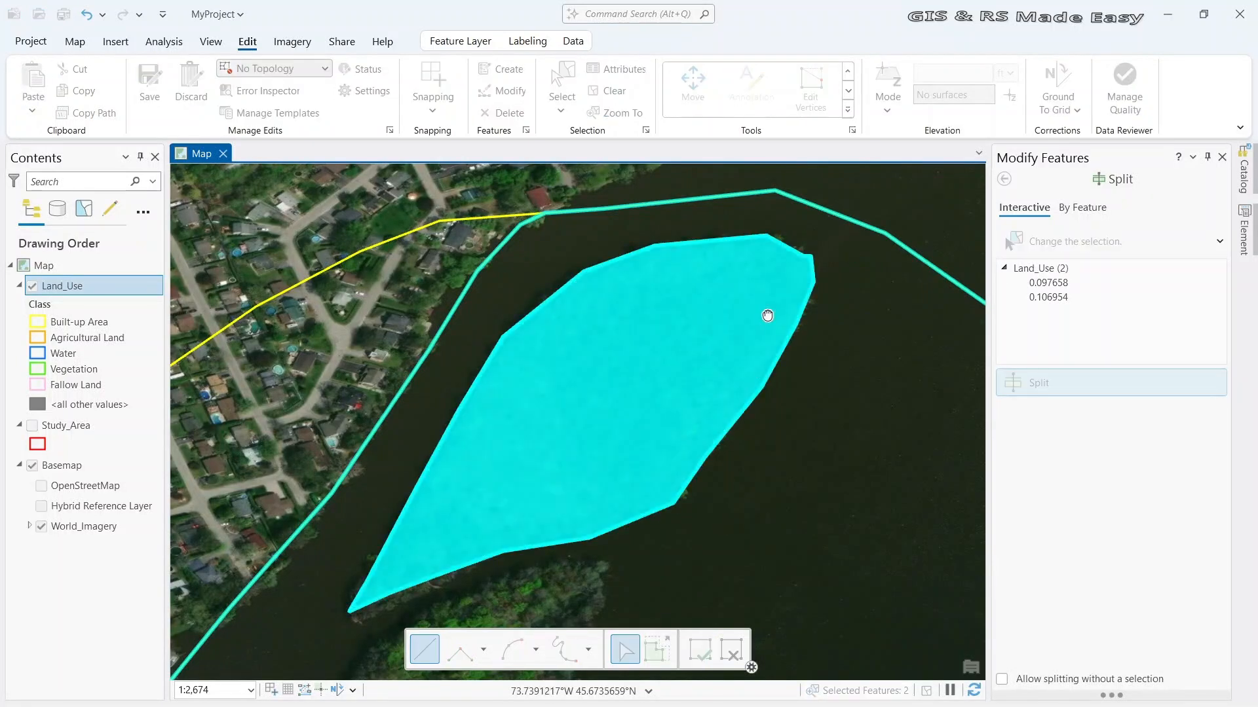
Start a split line around the adjacent island just to the south, tracing its north and east shores from the west tip
{"action": "left_click_drag", "start_coordinate": [768, 316], "coordinate": [718, 344]}
{"action": "left_click_drag", "start_coordinate": [909, 332], "coordinate": [780, 395]}
{"action": "left_click_drag", "start_coordinate": [642, 557], "coordinate": [757, 348]}
{"action": "left_click_drag", "start_coordinate": [670, 442], "coordinate": [741, 351]}
{"action": "left_click", "coordinate": [355, 486]}
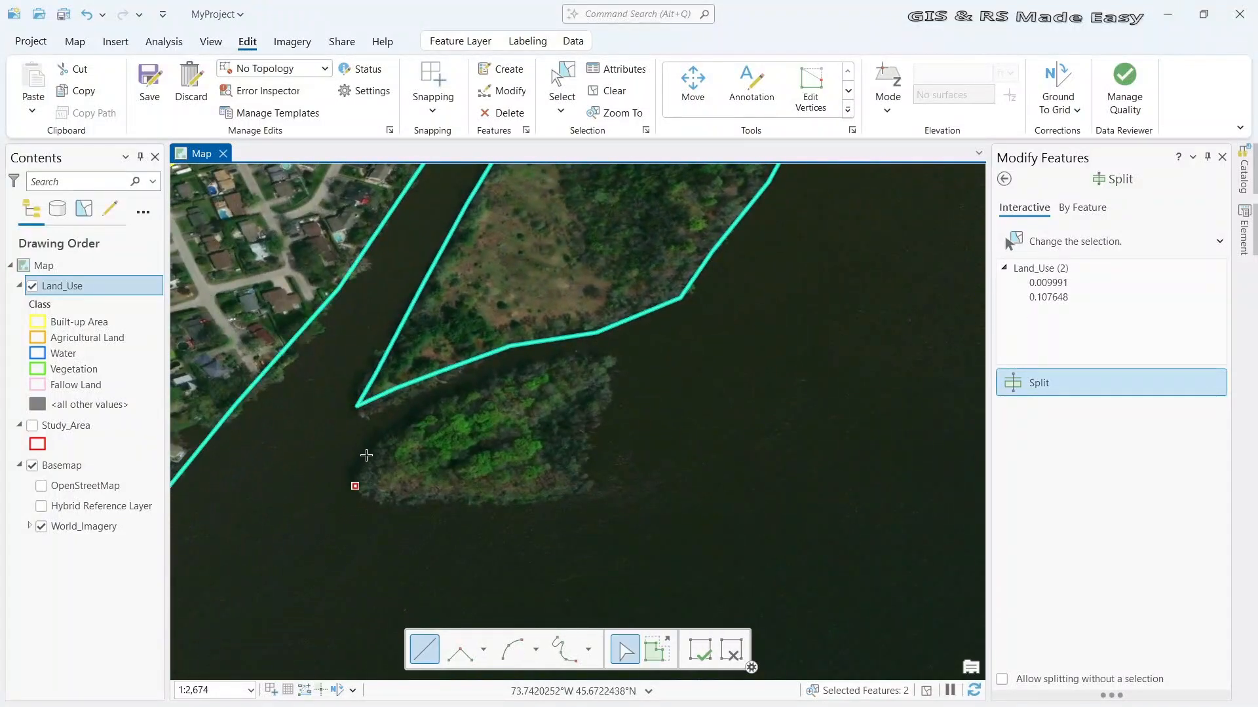
{"action": "left_click", "coordinate": [390, 433]}
{"action": "left_click", "coordinate": [446, 403]}
{"action": "left_click", "coordinate": [612, 364]}
{"action": "left_click", "coordinate": [607, 400]}
{"action": "left_click", "coordinate": [595, 421]}
{"action": "left_click", "coordinate": [587, 443]}
{"action": "left_click", "coordinate": [584, 462]}
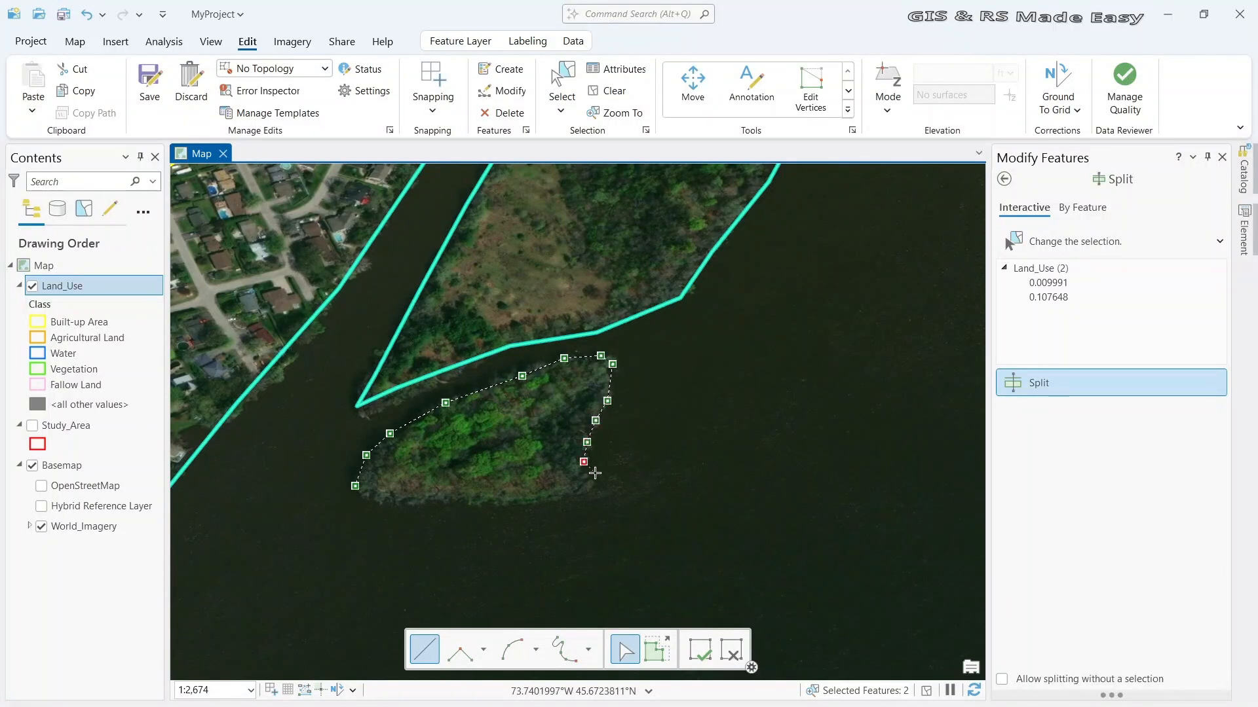
Close the line along that island's south shore, crossing its start at the west tip, and finish the split
{"action": "left_click", "coordinate": [595, 478]}
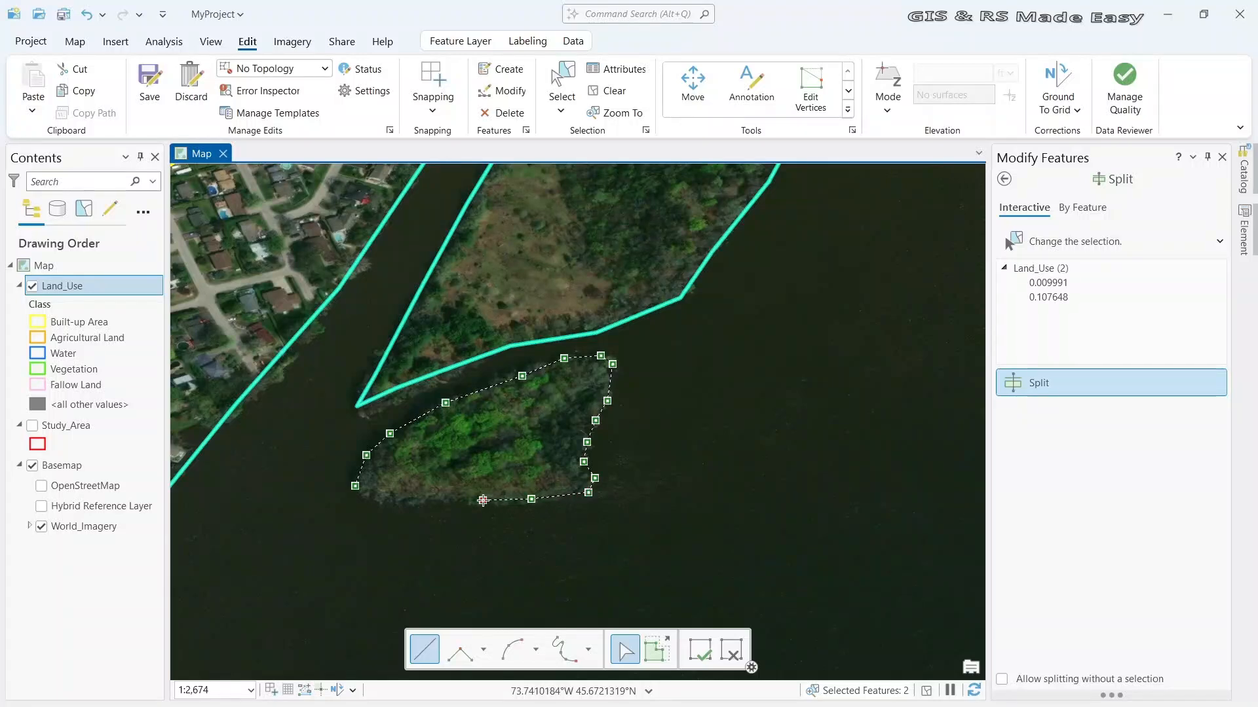
{"action": "left_click", "coordinate": [482, 501]}
{"action": "left_click", "coordinate": [409, 503]}
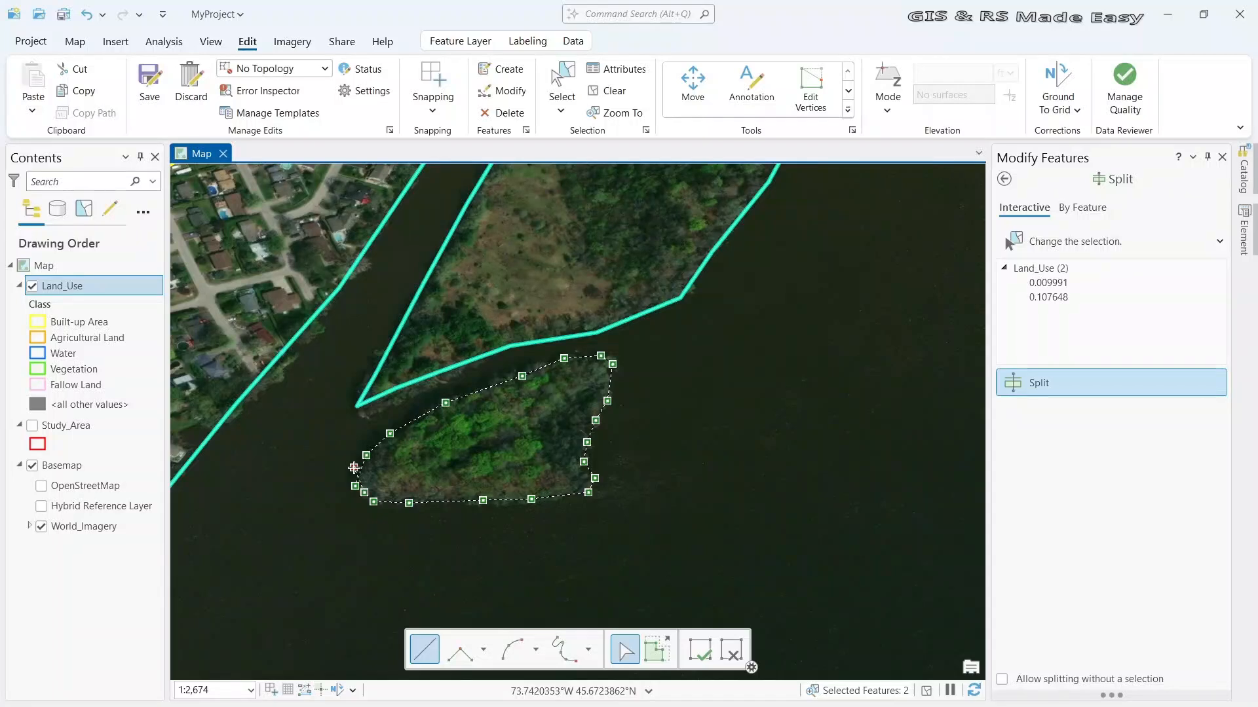
{"action": "left_click", "coordinate": [354, 467]}
{"action": "double_click", "coordinate": [347, 459]}
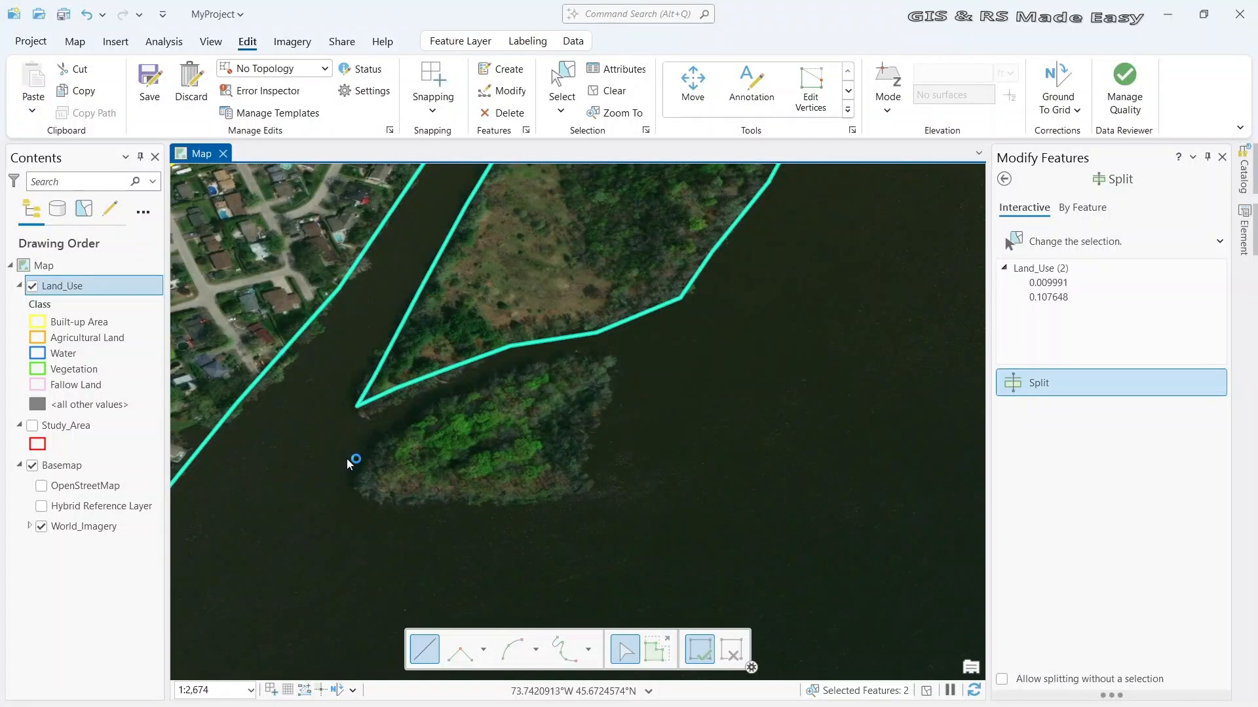
Start a split line around the small island at the river bend, tracing its north, west and south shores
{"action": "scroll", "coordinate": [509, 459], "scroll_direction": "down", "scroll_amount": 5}
{"action": "scroll", "coordinate": [509, 459], "scroll_direction": "down", "scroll_amount": 1}
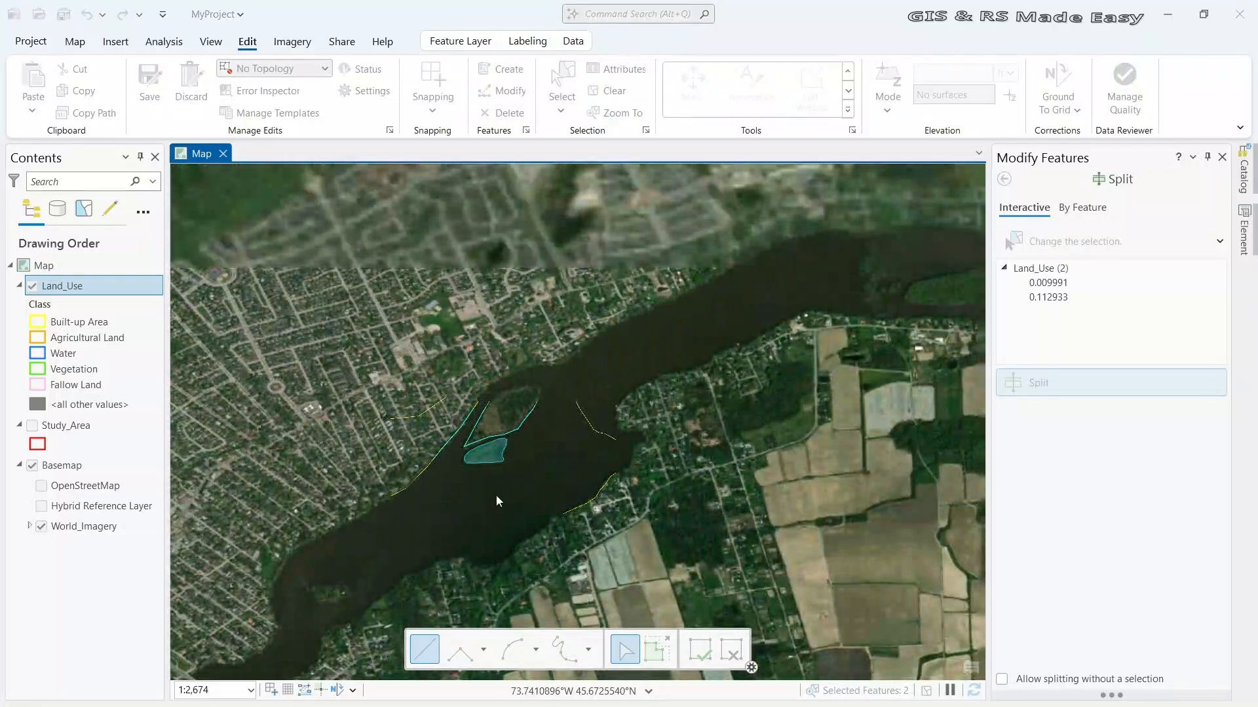
{"action": "left_click_drag", "start_coordinate": [429, 516], "coordinate": [656, 361]}
{"action": "scroll", "coordinate": [540, 468], "scroll_direction": "up", "scroll_amount": 4}
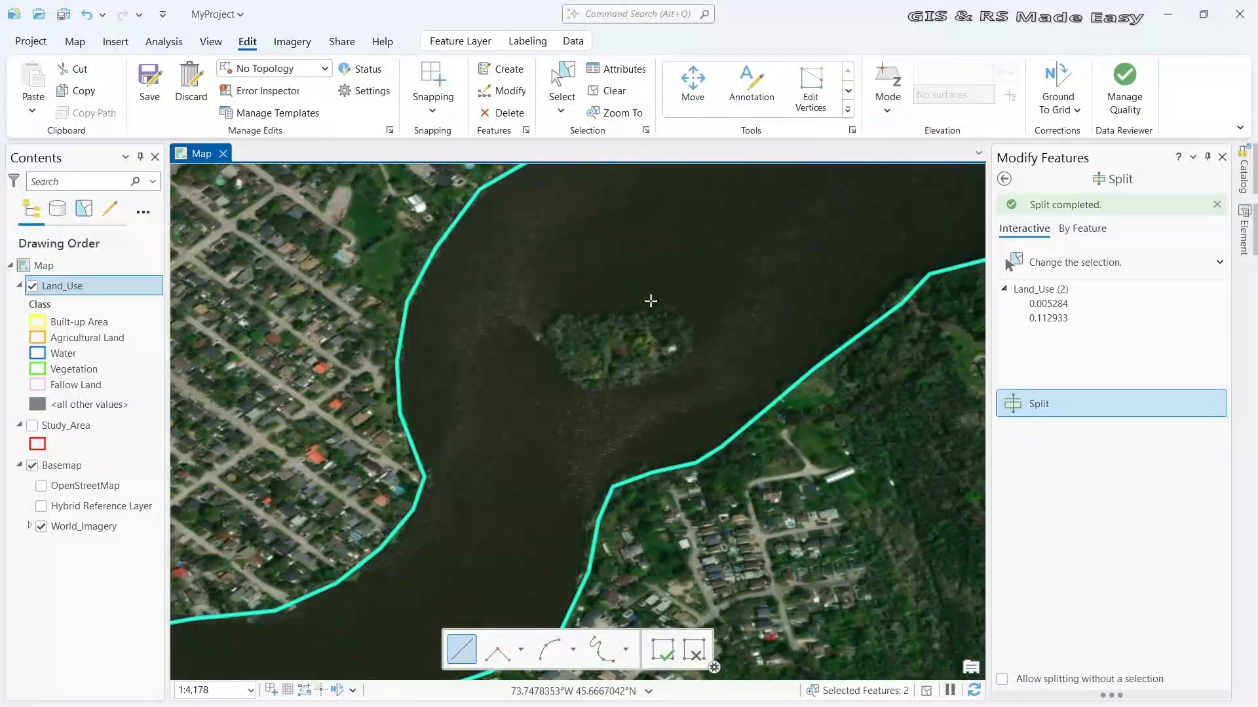
{"action": "left_click", "coordinate": [666, 285]}
{"action": "left_click", "coordinate": [646, 308]}
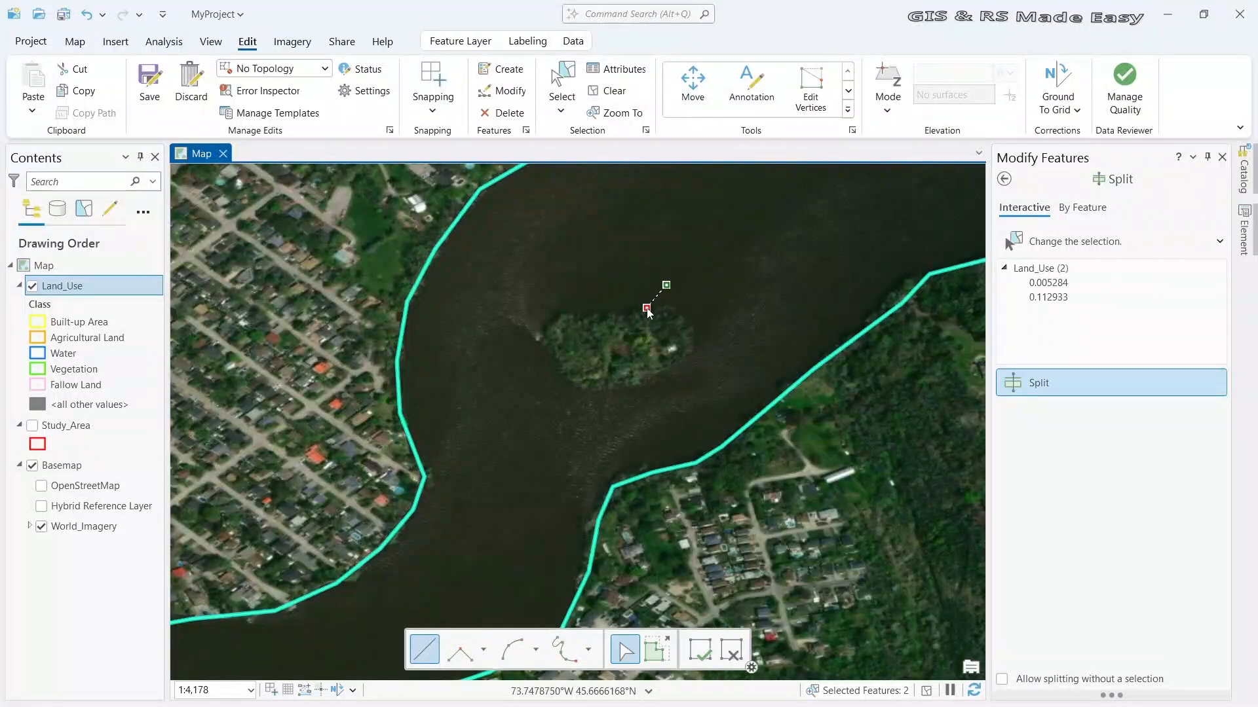
{"action": "left_click", "coordinate": [601, 314]}
{"action": "left_click", "coordinate": [552, 319]}
{"action": "left_click", "coordinate": [543, 341]}
{"action": "left_click", "coordinate": [567, 378]}
{"action": "left_click", "coordinate": [627, 389]}
{"action": "left_click", "coordinate": [680, 365]}
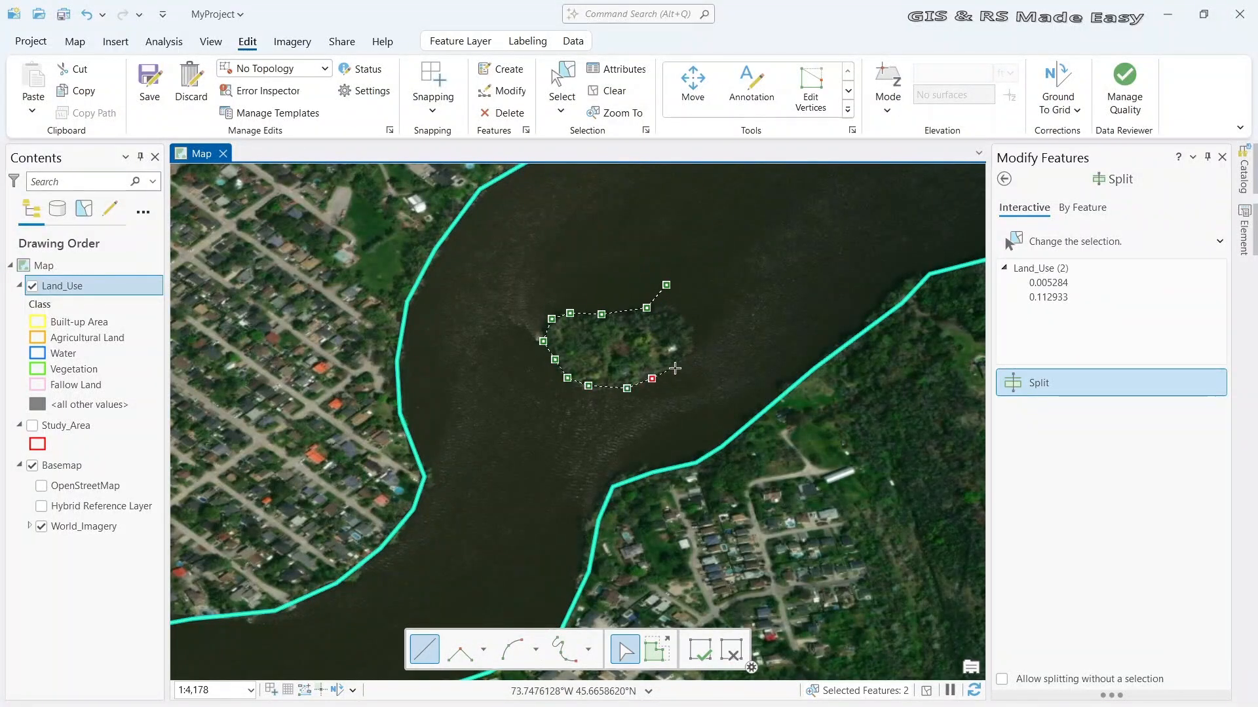
Trace the small island's east shore, cross the start of the line on the north side and finish the split
{"action": "left_click", "coordinate": [699, 345]}
{"action": "left_click", "coordinate": [684, 319]}
{"action": "left_click", "coordinate": [677, 311]}
{"action": "left_click", "coordinate": [665, 310]}
{"action": "left_click", "coordinate": [617, 297]}
{"action": "double_click", "coordinate": [619, 301]}
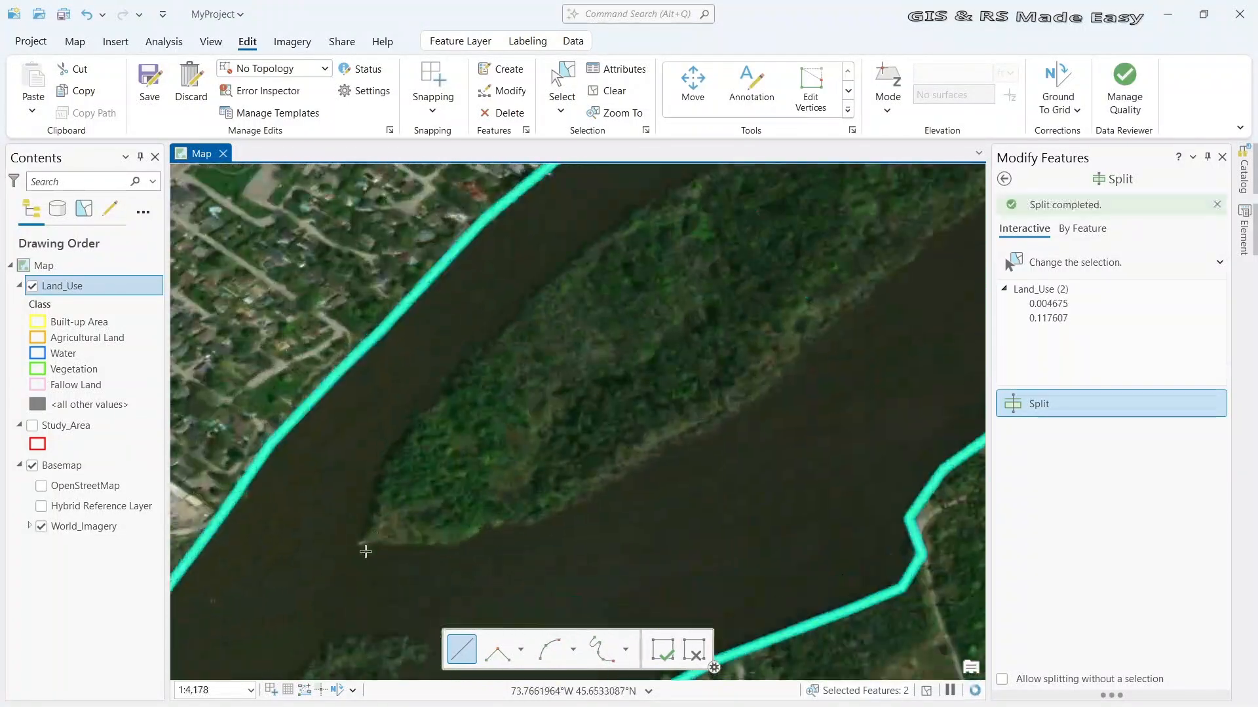
Start a split line at the southwest tip of the large wooded island and trace northeast along its northwest shore
{"action": "left_click", "coordinate": [357, 541]}
{"action": "left_click", "coordinate": [375, 499]}
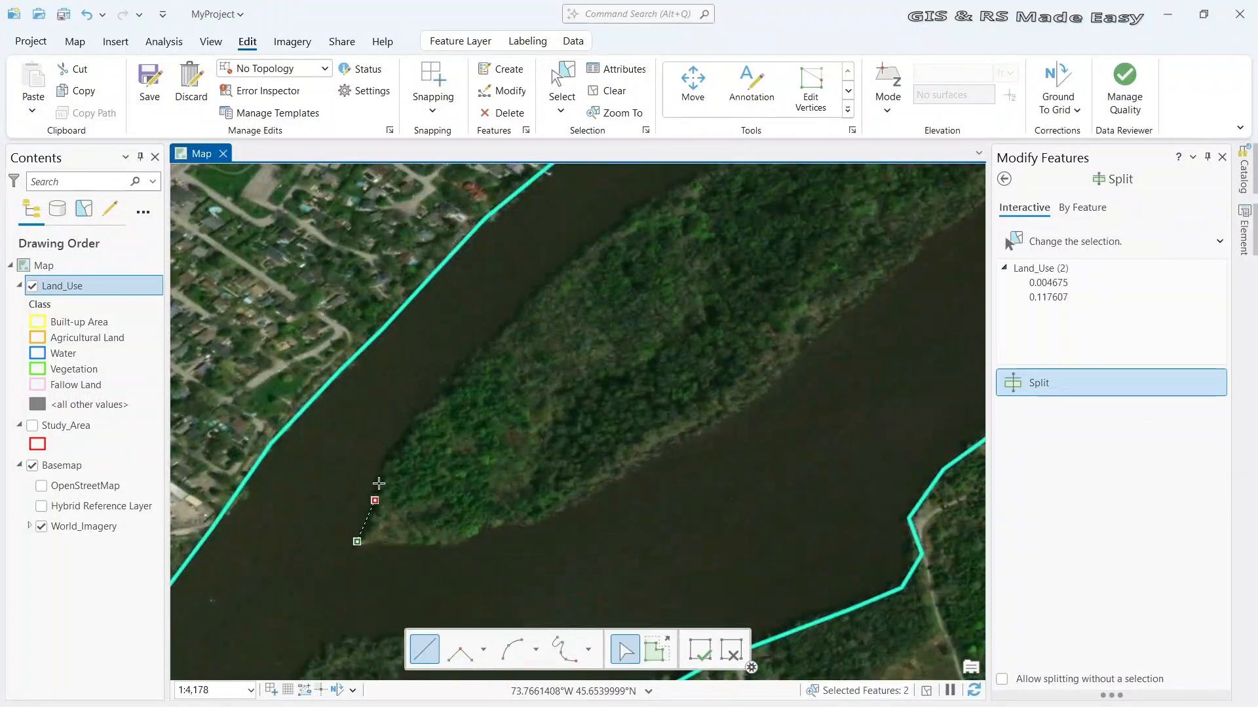
{"action": "left_click", "coordinate": [403, 427]}
{"action": "left_click", "coordinate": [500, 331]}
{"action": "left_click", "coordinate": [605, 236]}
{"action": "left_click", "coordinate": [669, 190]}
{"action": "left_click_drag", "start_coordinate": [765, 194], "coordinate": [512, 443]}
{"action": "left_click", "coordinate": [488, 398]}
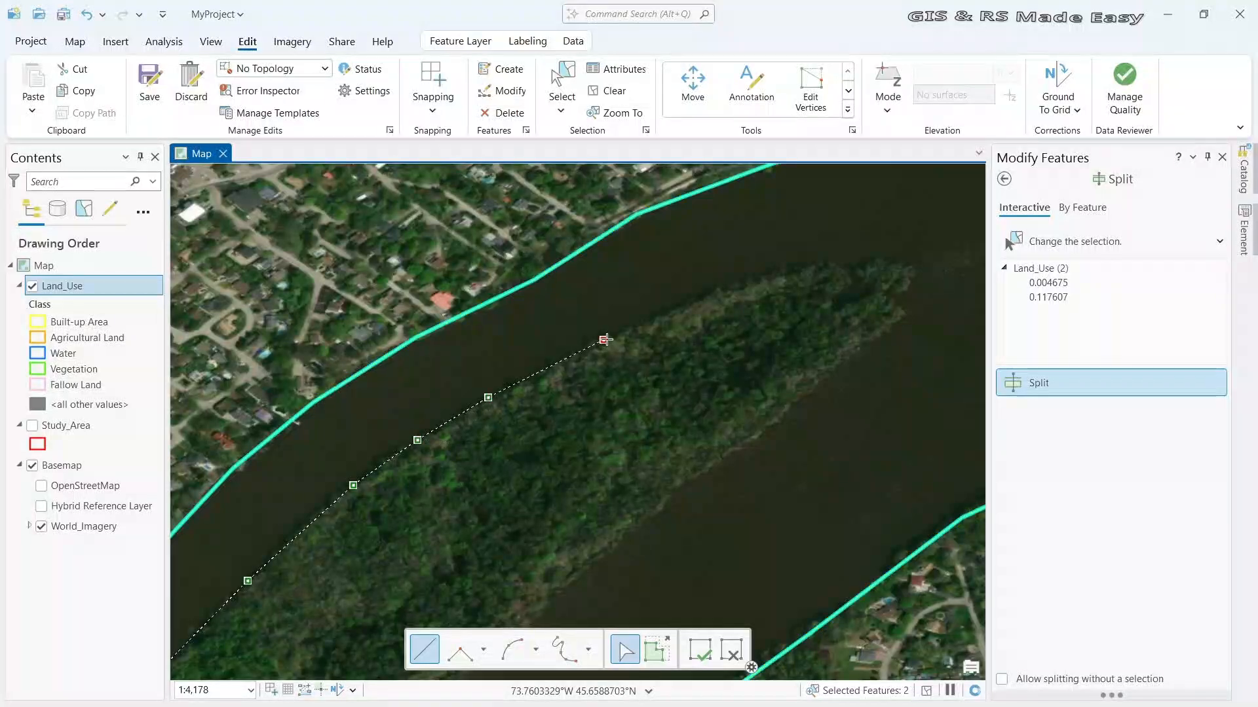
Continue the large island's split line along the northwest shore and around its northeast tip
{"action": "left_click", "coordinate": [604, 340]}
{"action": "left_click", "coordinate": [686, 304]}
{"action": "left_click", "coordinate": [757, 277]}
{"action": "left_click", "coordinate": [824, 265]}
{"action": "left_click", "coordinate": [884, 259]}
{"action": "left_click", "coordinate": [909, 269]}
{"action": "left_click", "coordinate": [895, 295]}
{"action": "left_click", "coordinate": [876, 334]}
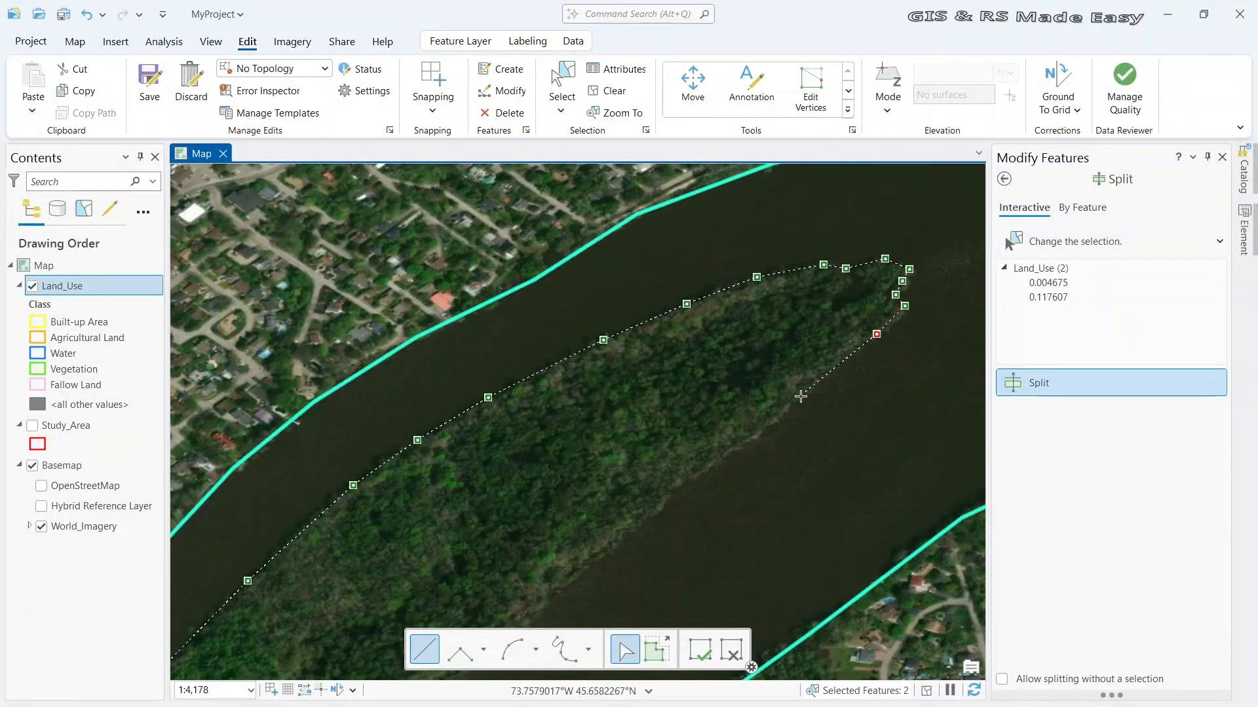
Trace the large island's southeast shore southwest toward its lower end
{"action": "left_click", "coordinate": [801, 396]}
{"action": "left_click", "coordinate": [723, 458]}
{"action": "left_click_drag", "start_coordinate": [622, 498], "coordinate": [685, 339]}
{"action": "left_click", "coordinate": [709, 360]}
{"action": "left_click", "coordinate": [647, 409]}
{"action": "left_click", "coordinate": [588, 472]}
{"action": "left_click", "coordinate": [522, 517]}
{"action": "left_click", "coordinate": [415, 580]}
{"action": "left_click", "coordinate": [345, 612]}
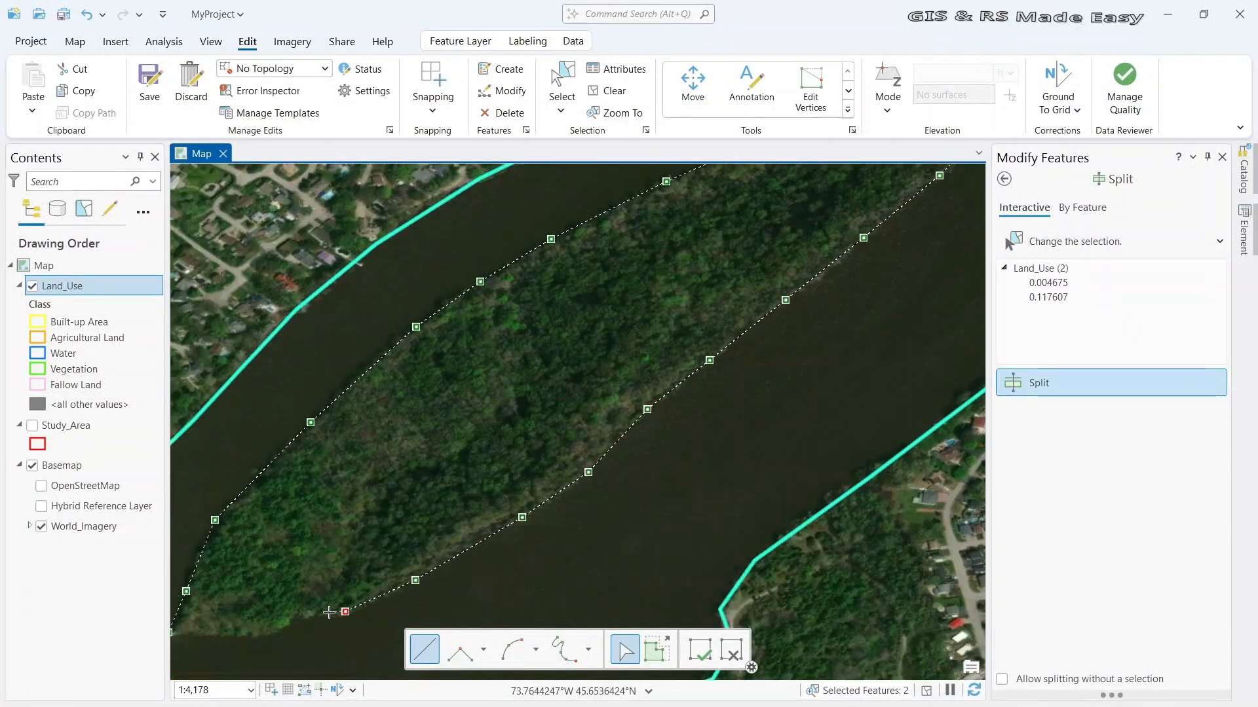
Close the line around the large island's southern shore, crossing its start at the southwest tip, and finish the split
{"action": "left_click", "coordinate": [328, 613]}
{"action": "left_click", "coordinate": [312, 613]}
{"action": "left_click", "coordinate": [295, 625]}
{"action": "left_click", "coordinate": [271, 634]}
{"action": "left_click_drag", "start_coordinate": [328, 589], "coordinate": [568, 431]}
{"action": "left_click", "coordinate": [429, 476]}
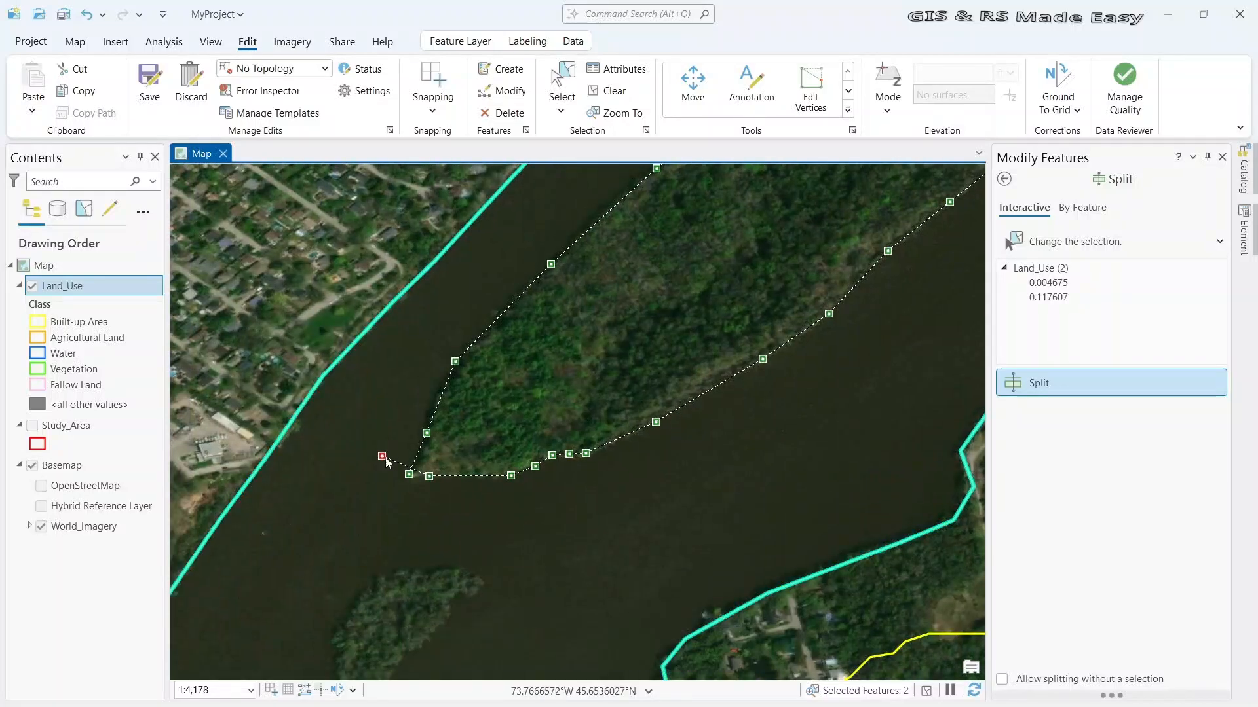
{"action": "right_click", "coordinate": [381, 461]}
{"action": "left_click", "coordinate": [419, 427]}
Start a split line at the northeast tip of the narrow southern island and trace its northern shore to the west side
{"action": "left_click_drag", "start_coordinate": [477, 612], "coordinate": [701, 270]}
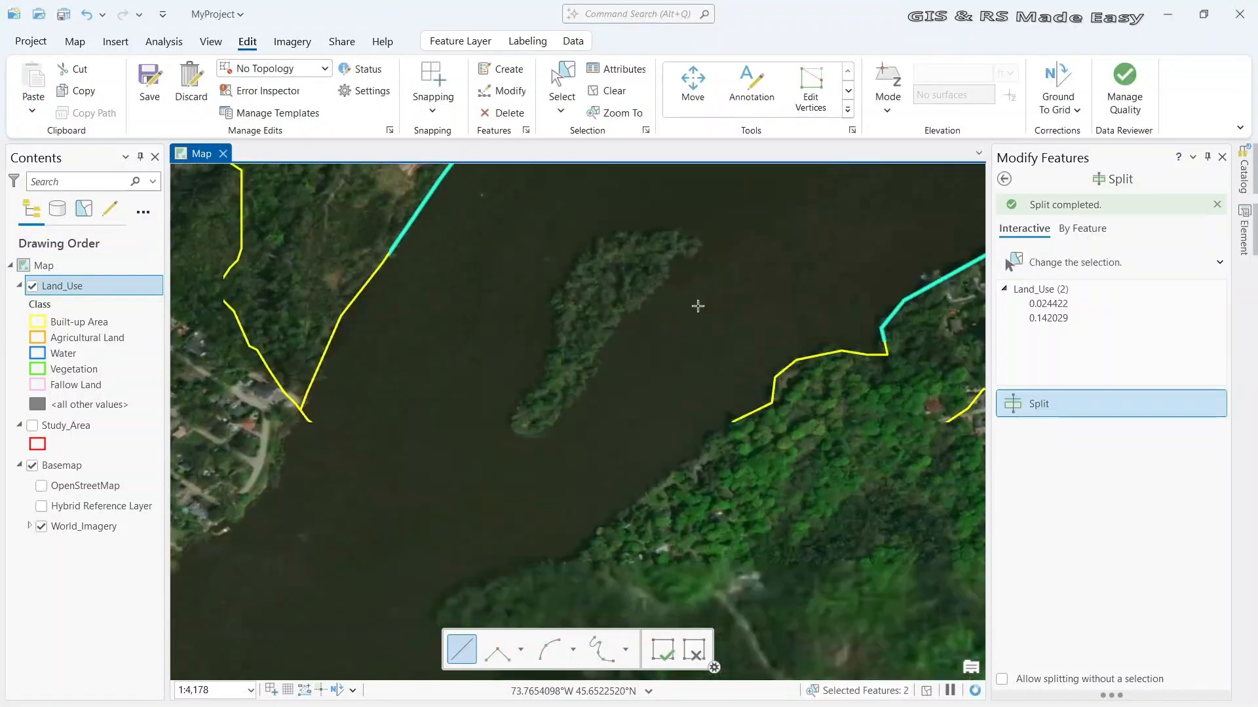
{"action": "left_click", "coordinate": [712, 210]}
{"action": "left_click", "coordinate": [678, 224]}
{"action": "left_click", "coordinate": [627, 226]}
{"action": "left_click", "coordinate": [601, 234]}
{"action": "left_click", "coordinate": [575, 260]}
{"action": "left_click", "coordinate": [557, 284]}
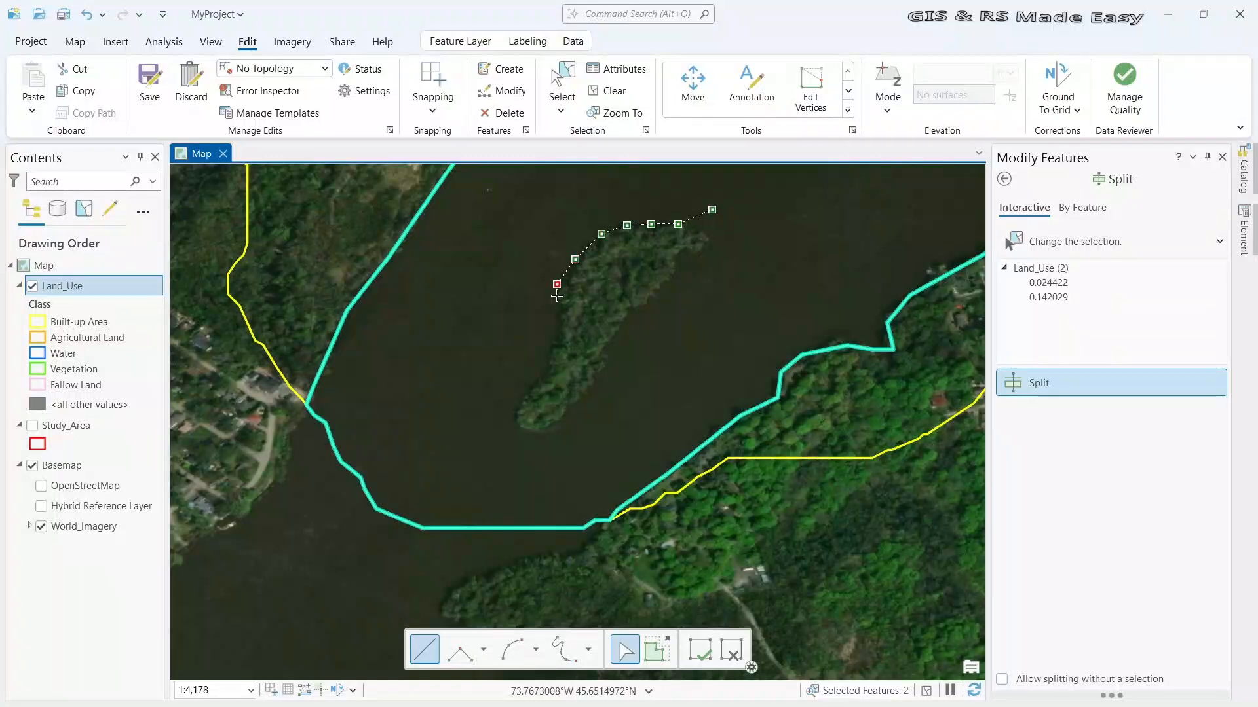
Trace the narrow southern island's lower tip and southeast shore back across the line's northeast start, and finish the split
{"action": "left_click", "coordinate": [528, 429]}
{"action": "left_click", "coordinate": [547, 428]}
{"action": "left_click", "coordinate": [568, 413]}
{"action": "left_click", "coordinate": [590, 385]}
{"action": "left_click", "coordinate": [603, 359]}
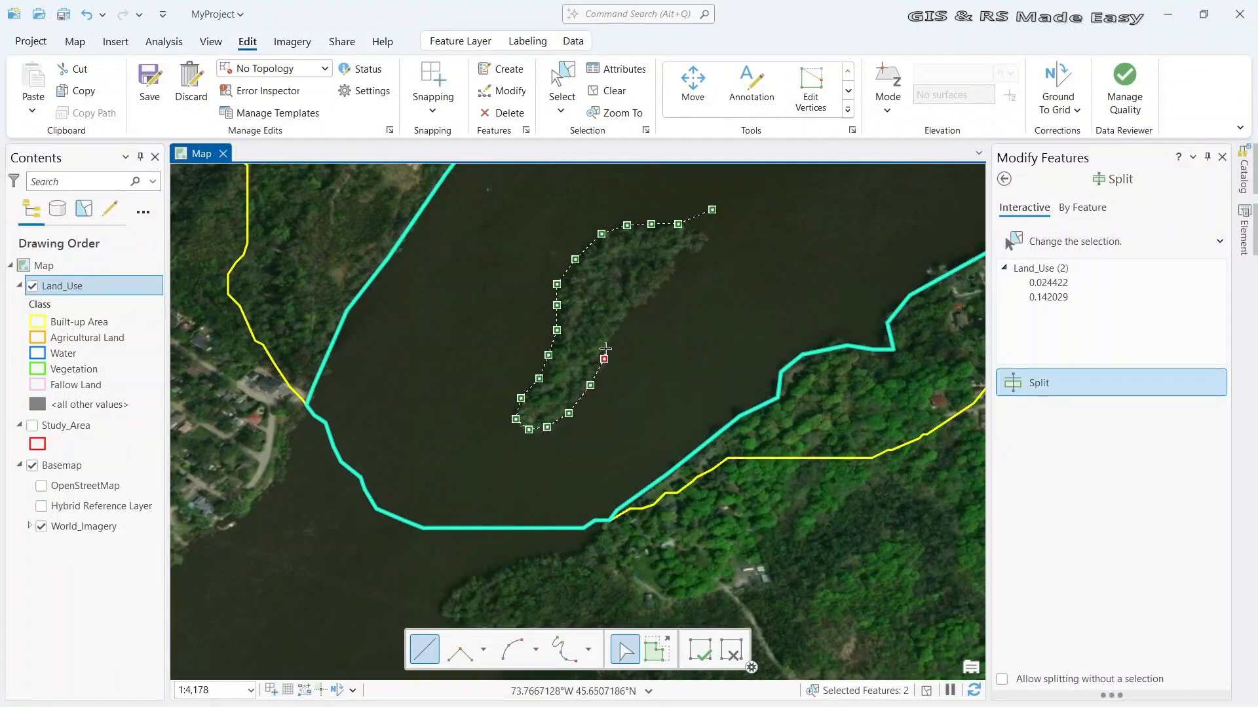
{"action": "left_click", "coordinate": [659, 289]}
{"action": "left_click", "coordinate": [673, 213]}
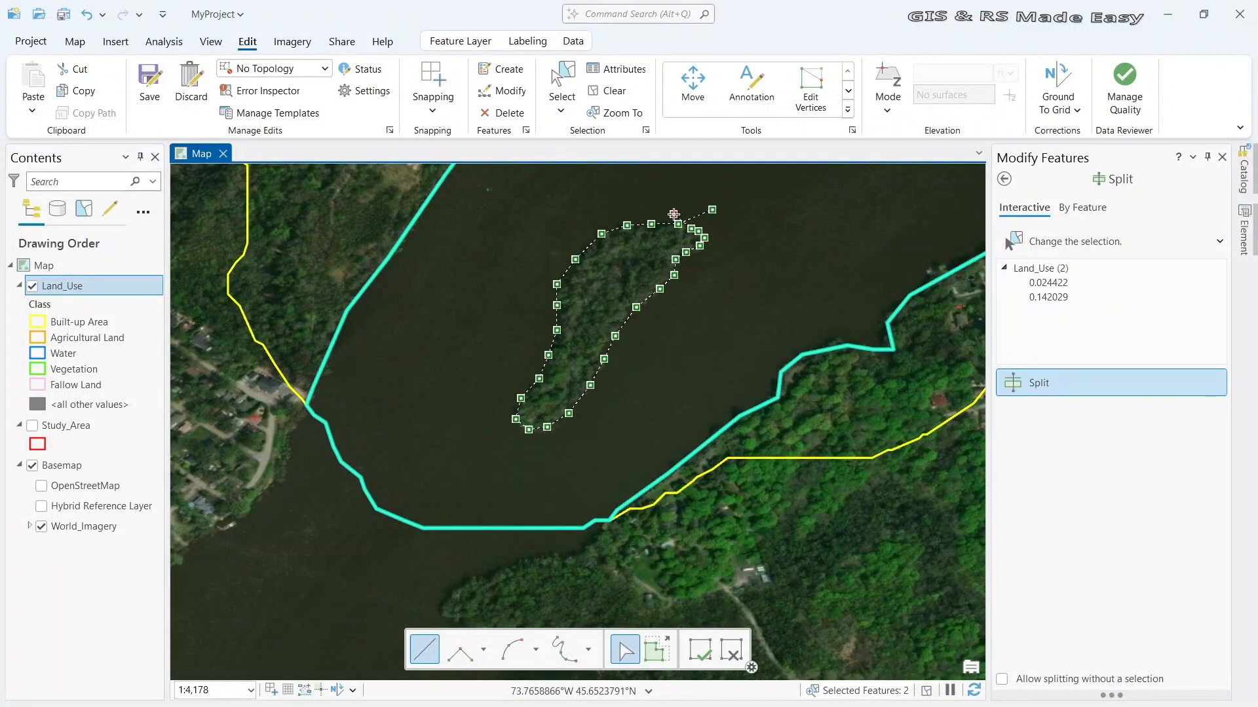
{"action": "right_click", "coordinate": [673, 214]}
{"action": "left_click", "coordinate": [714, 454]}
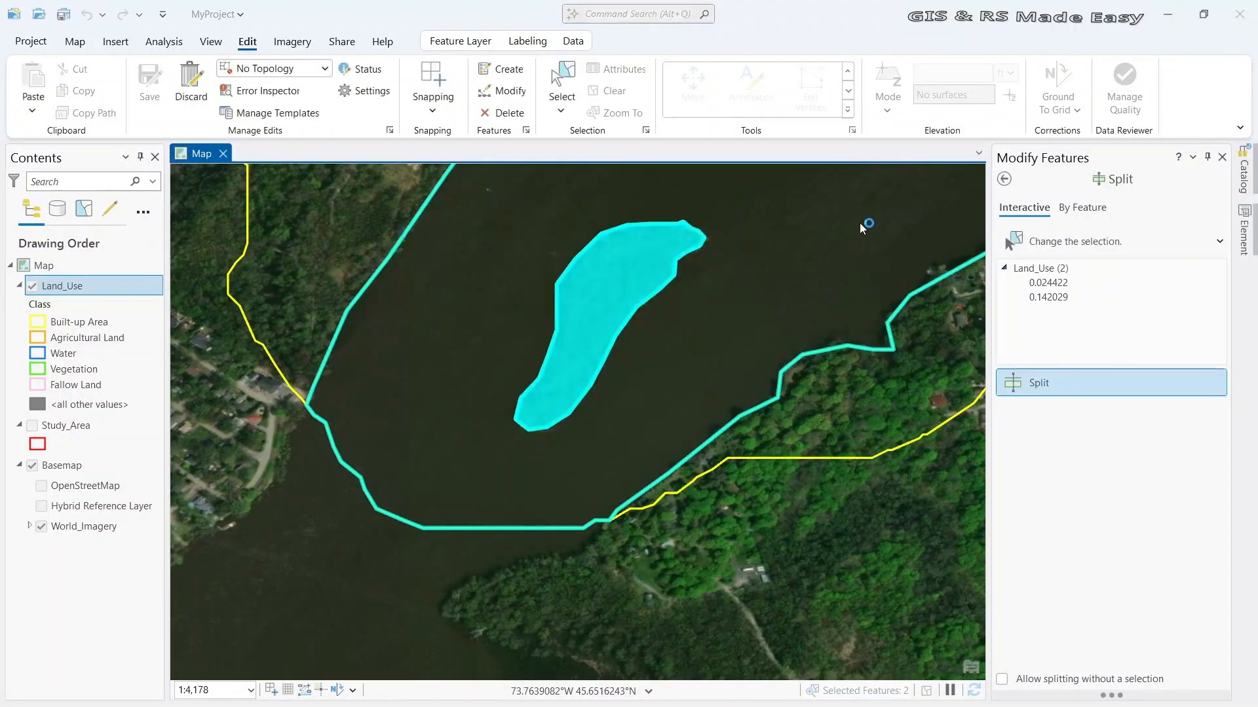
{"action": "left_click_drag", "start_coordinate": [849, 239], "coordinate": [843, 243]}
{"action": "scroll", "coordinate": [659, 375], "scroll_direction": "down", "scroll_amount": 6}
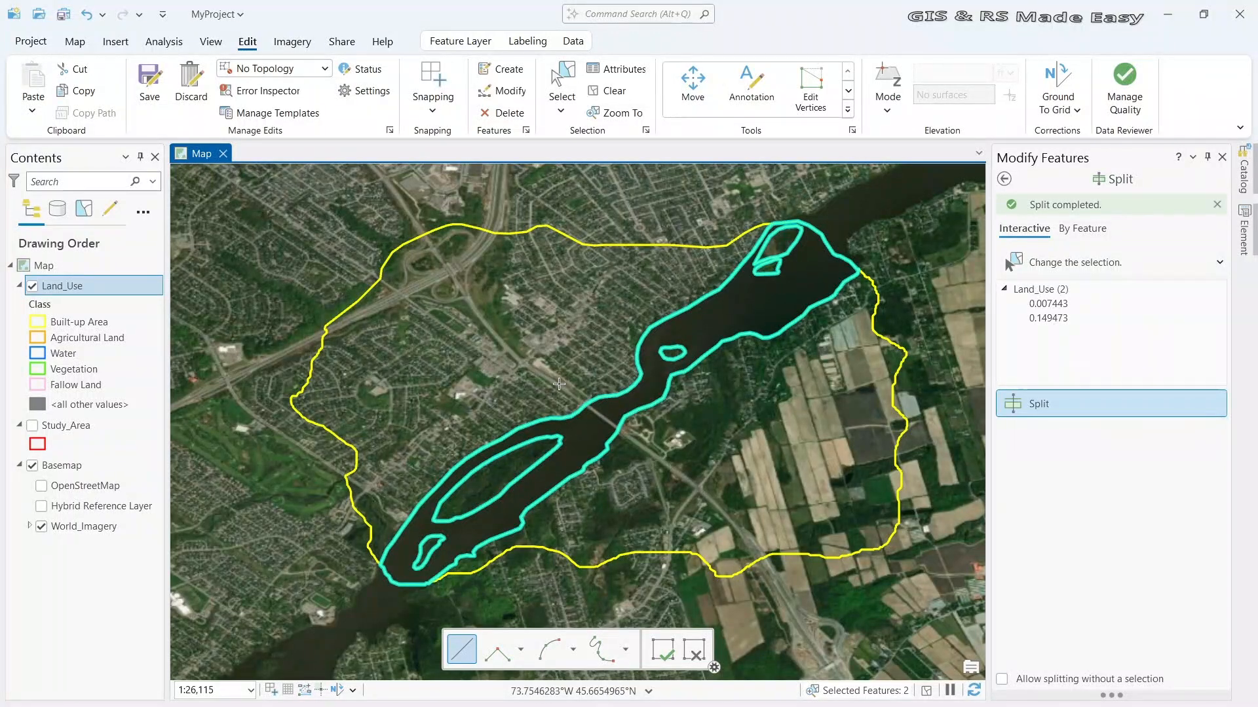
Open the Land_Use attribute table, shrink it to enlarge the map, and save the edits
{"action": "right_click", "coordinate": [88, 281]}
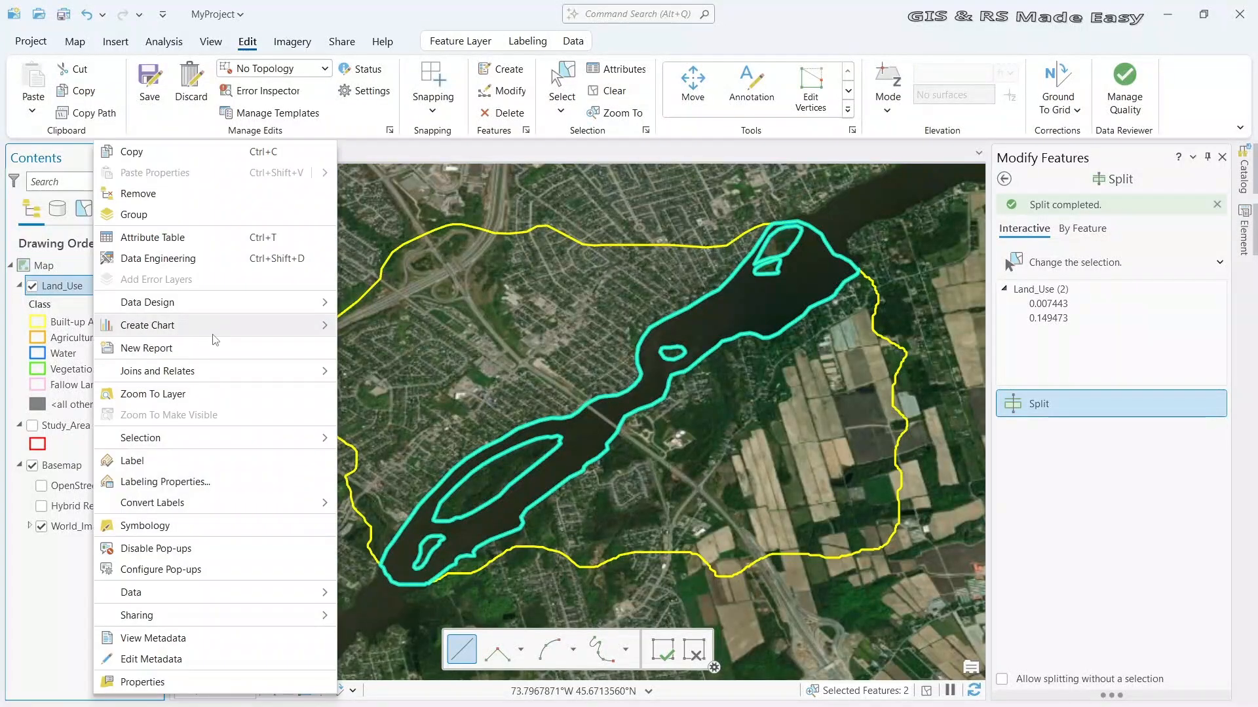
{"action": "left_click", "coordinate": [181, 241]}
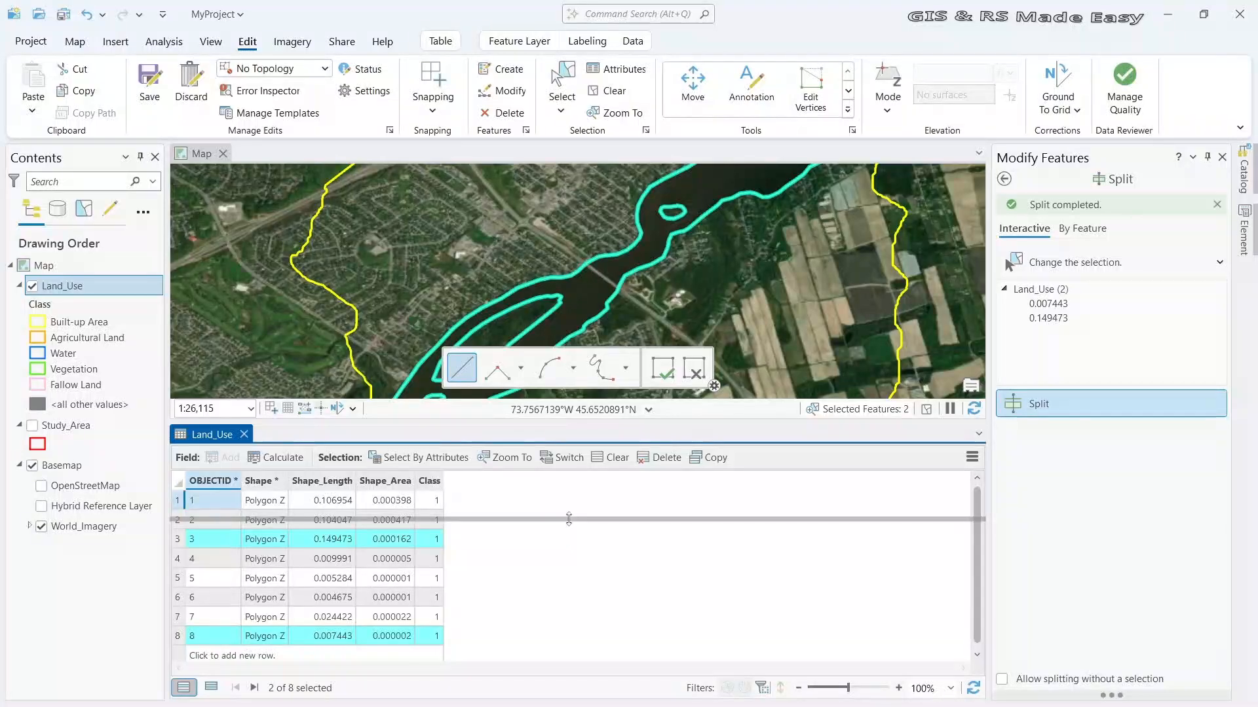
{"action": "left_click_drag", "start_coordinate": [569, 518], "coordinate": [570, 539]}
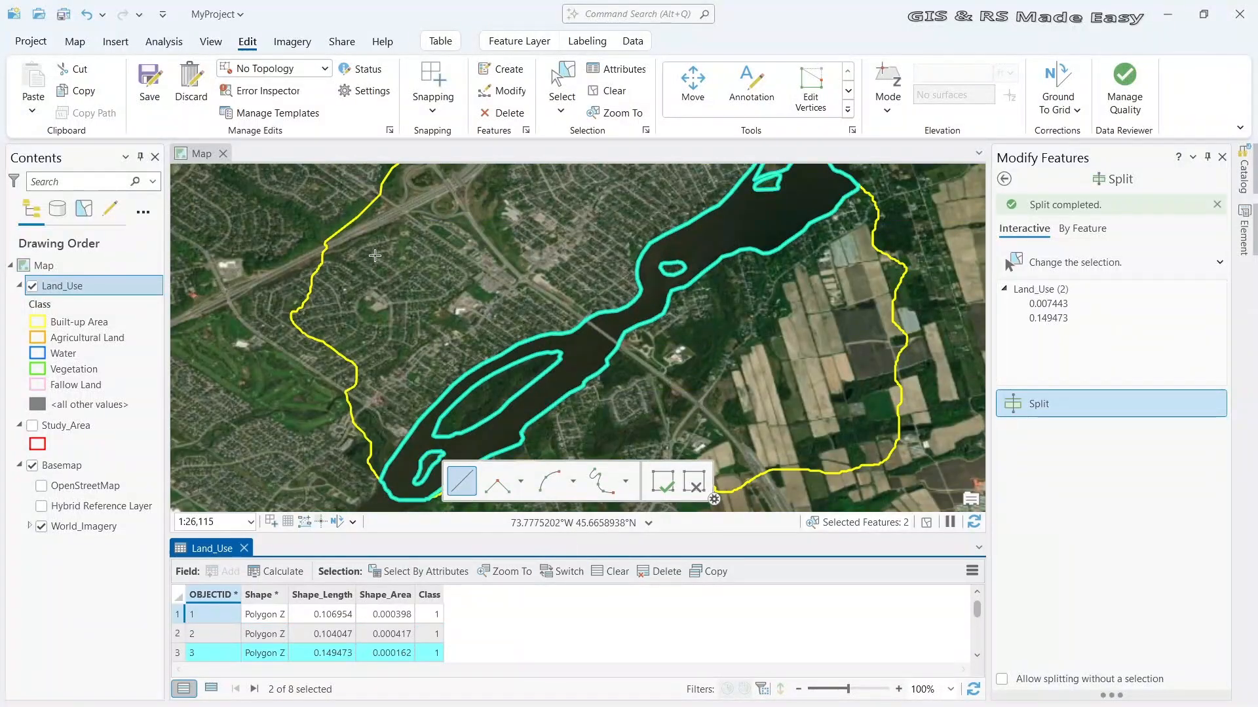
{"action": "left_click", "coordinate": [159, 87]}
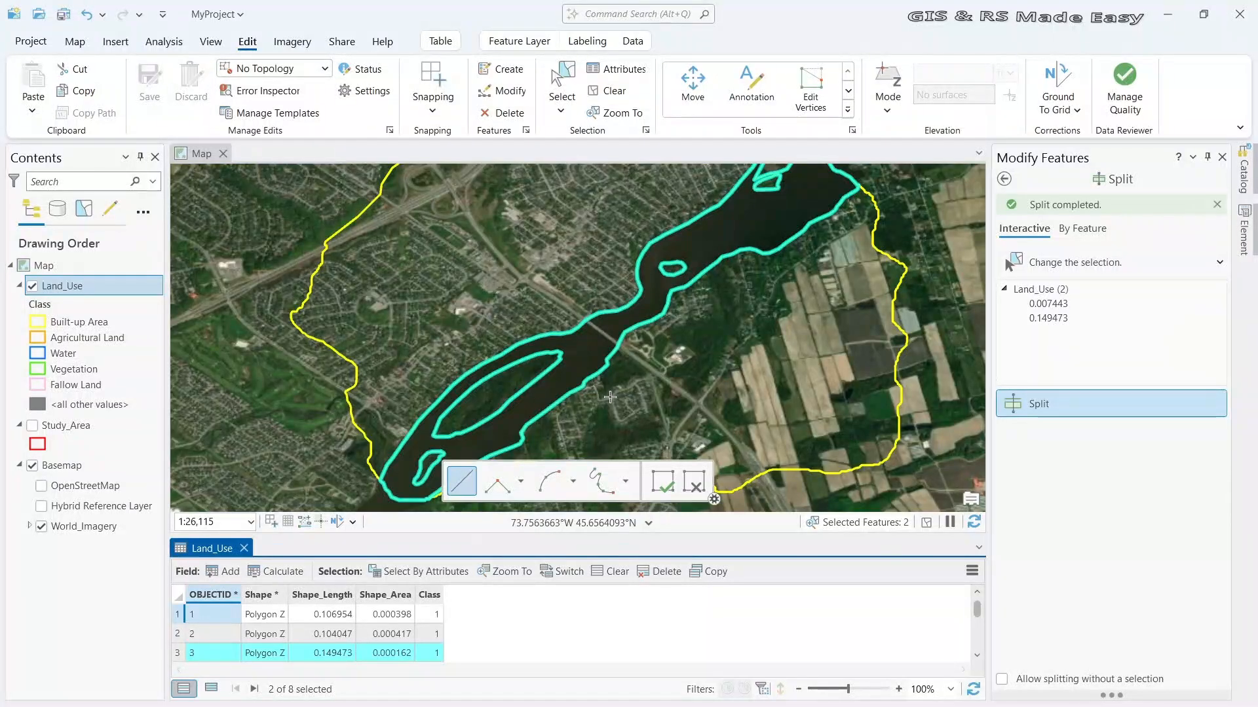
Select the river polygon on the map and set its Class value to 3 in the attribute table
{"action": "left_click_drag", "start_coordinate": [624, 401], "coordinate": [646, 350]}
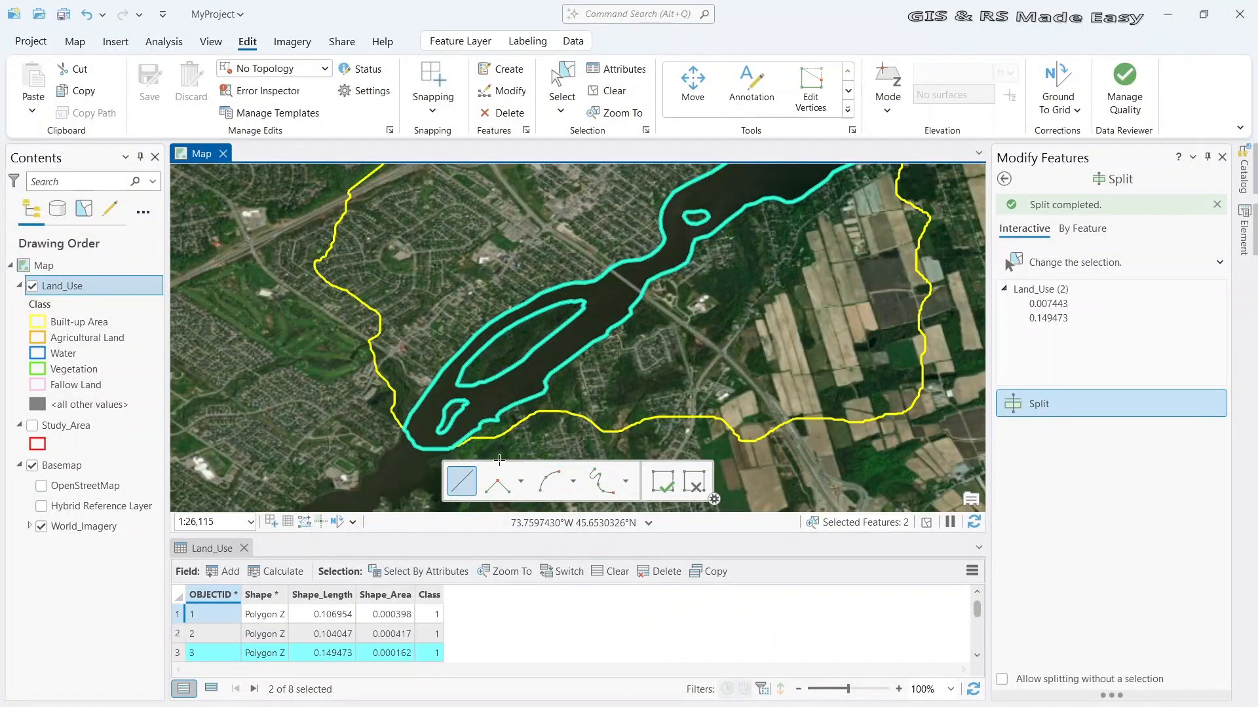
{"action": "left_click", "coordinate": [558, 81]}
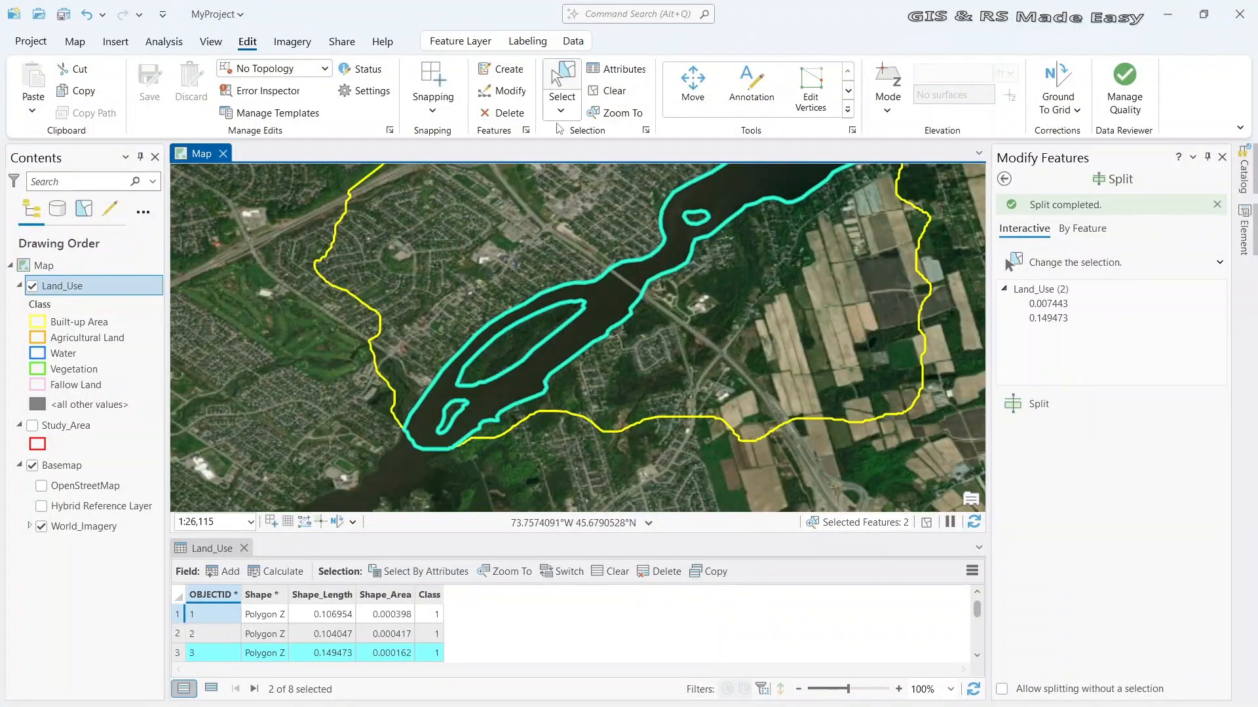
{"action": "left_click", "coordinate": [311, 368]}
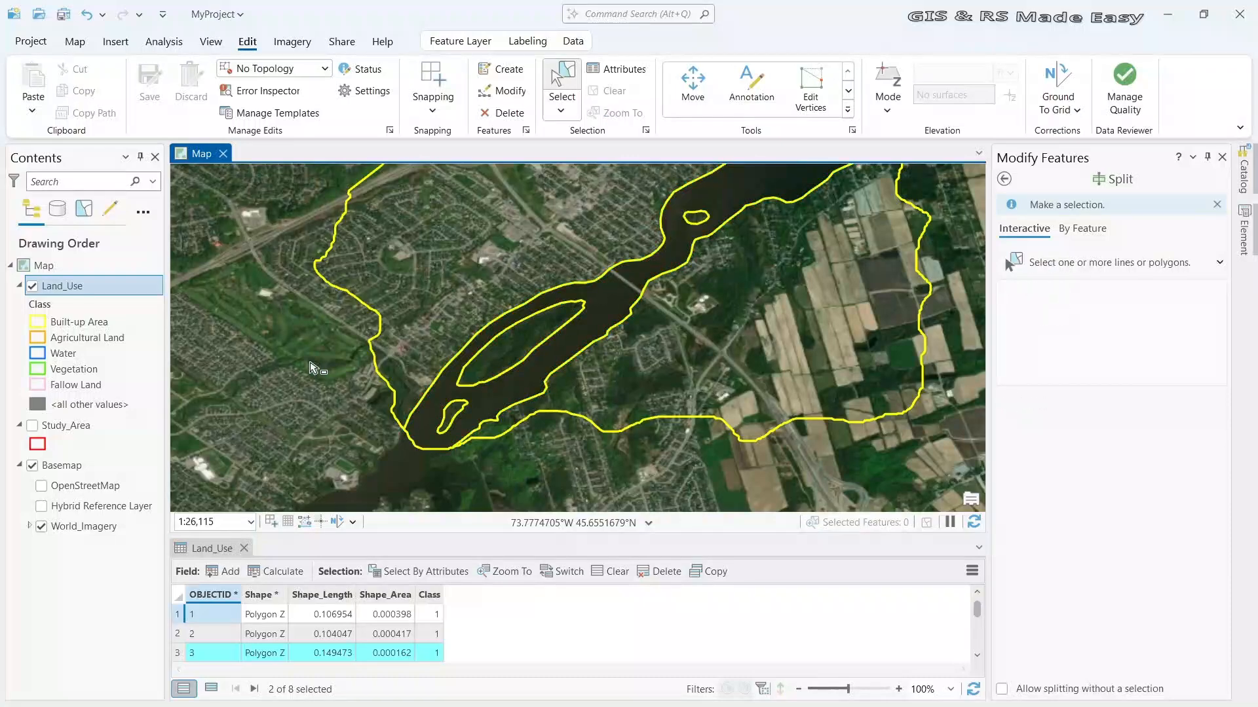
{"action": "left_click", "coordinate": [611, 311]}
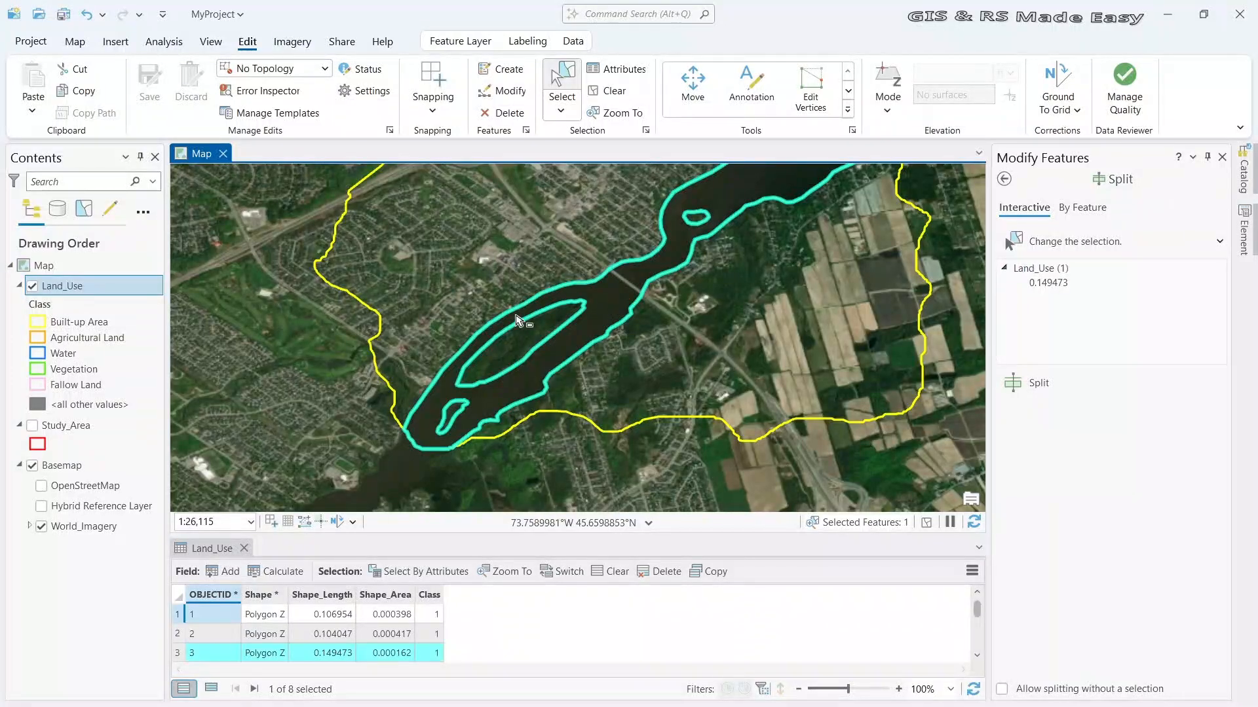
{"action": "left_click_drag", "start_coordinate": [628, 289], "coordinate": [599, 341]}
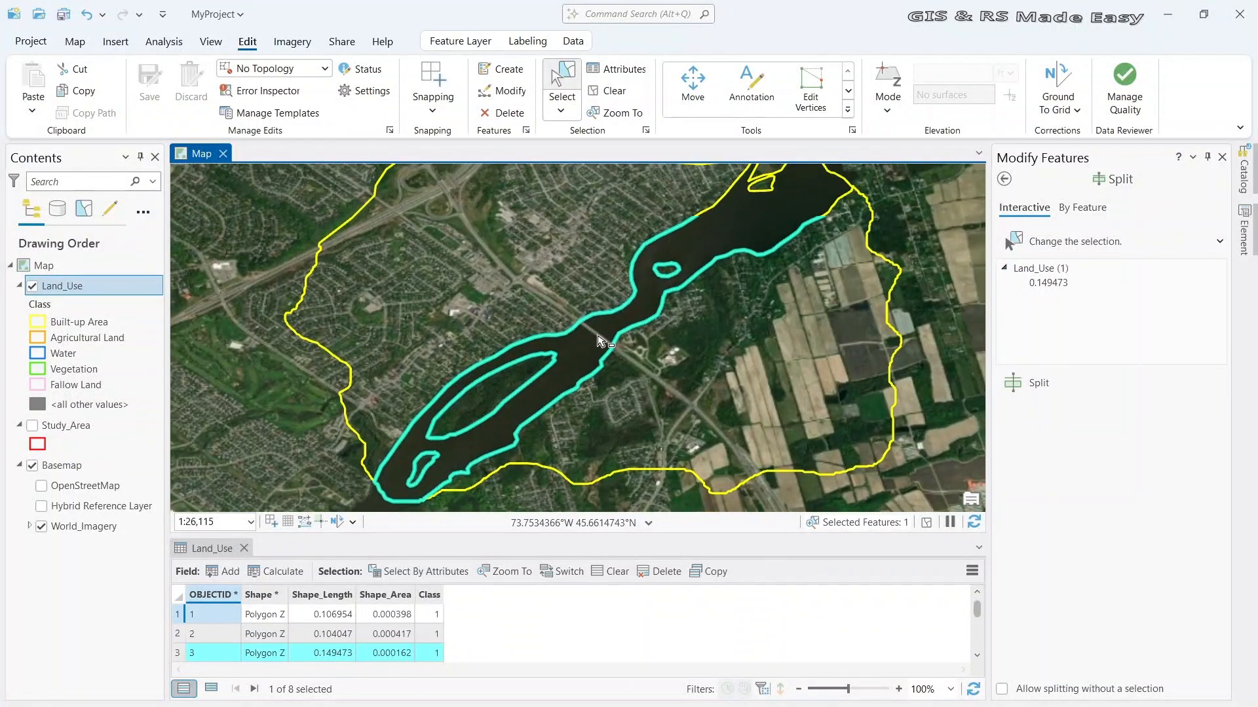
{"action": "left_click", "coordinate": [476, 409]}
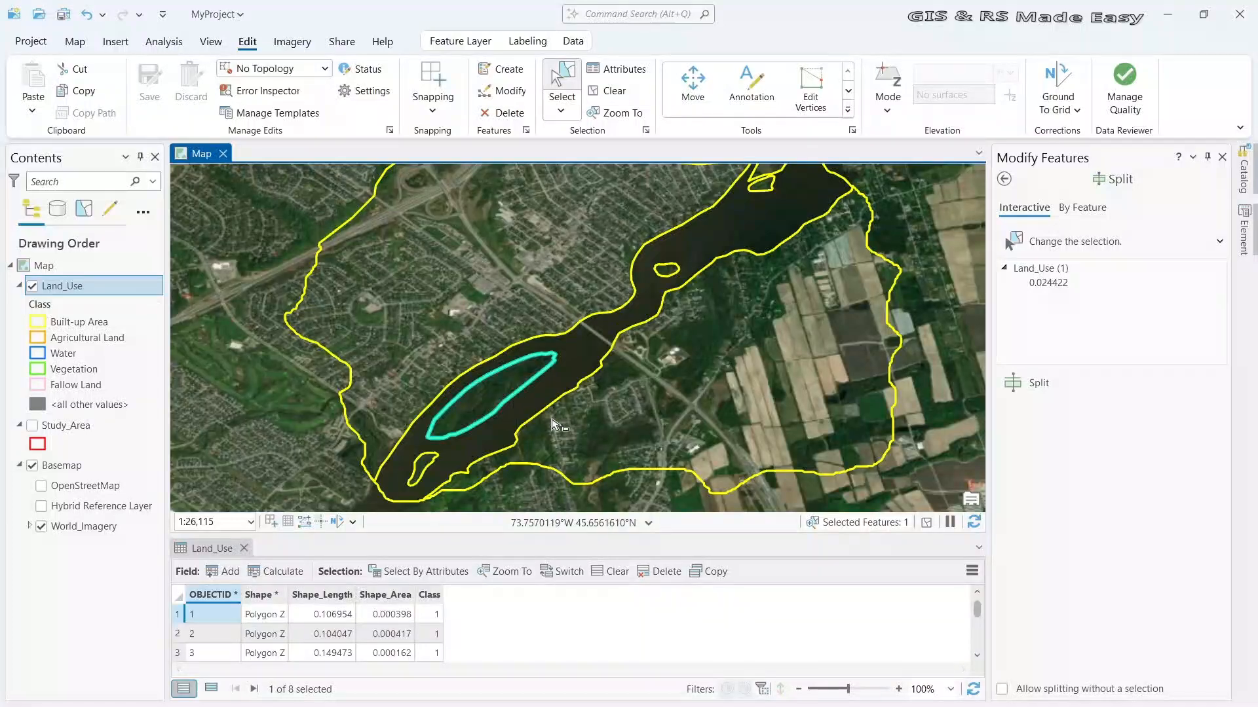
{"action": "left_click", "coordinate": [576, 374]}
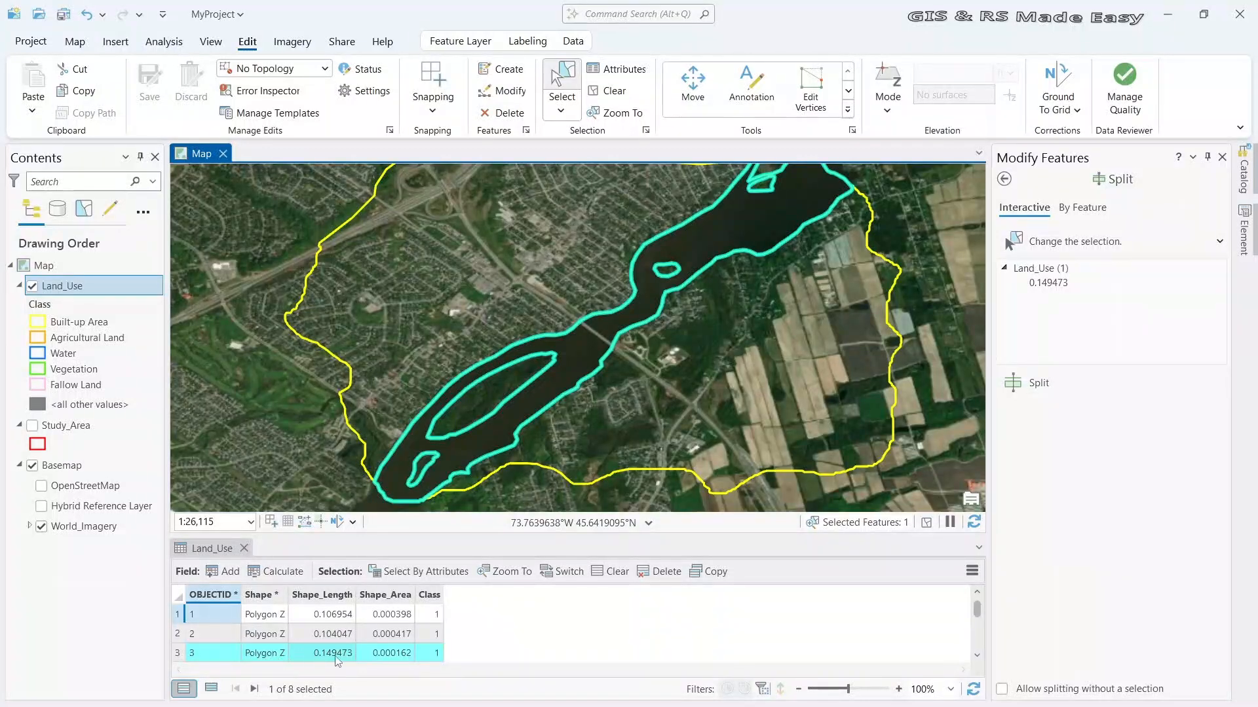
{"action": "left_click", "coordinate": [435, 655]}
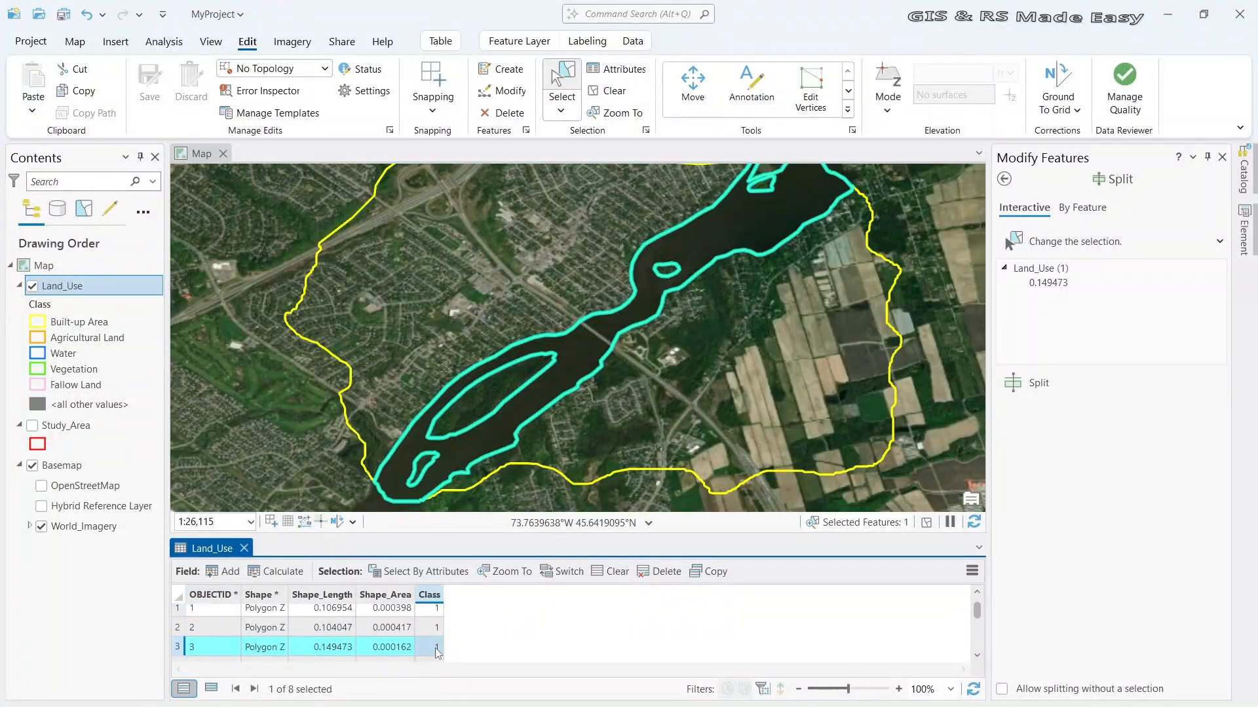
{"action": "left_click", "coordinate": [435, 648]}
{"action": "key", "text": "Return"}
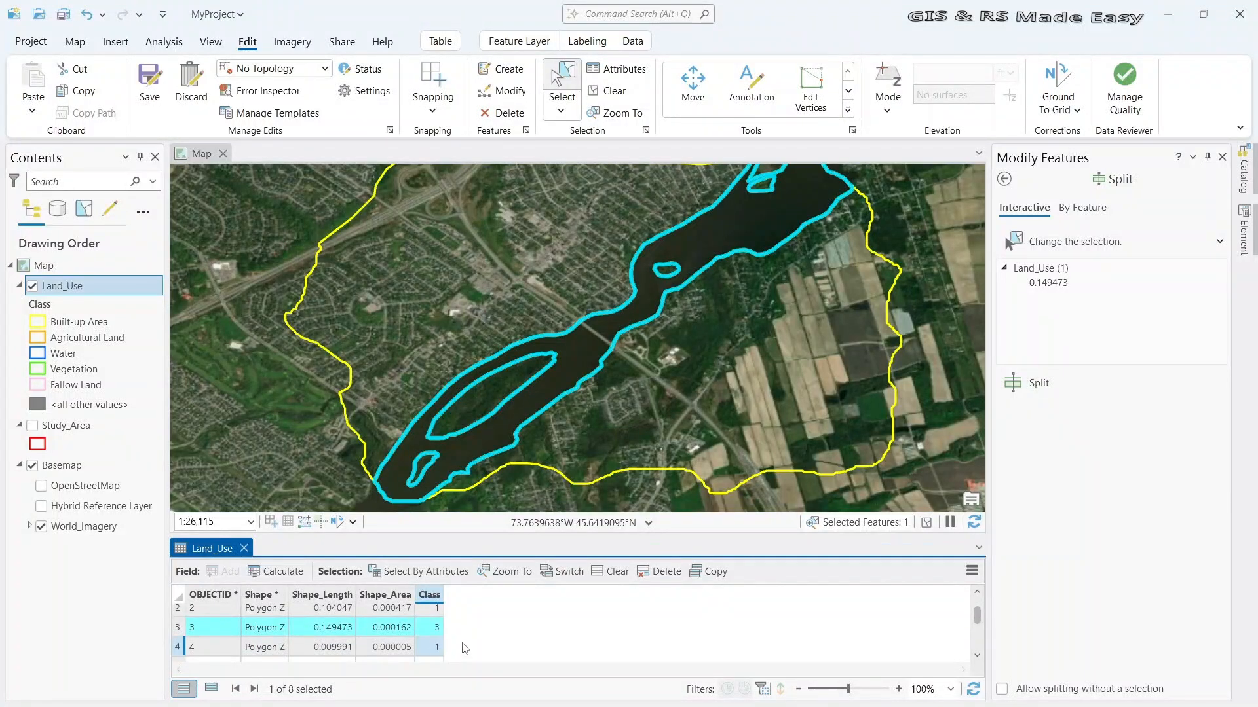
Select the large river island, show only selected records in the table, and set its Class to 4
{"action": "left_click", "coordinate": [488, 407]}
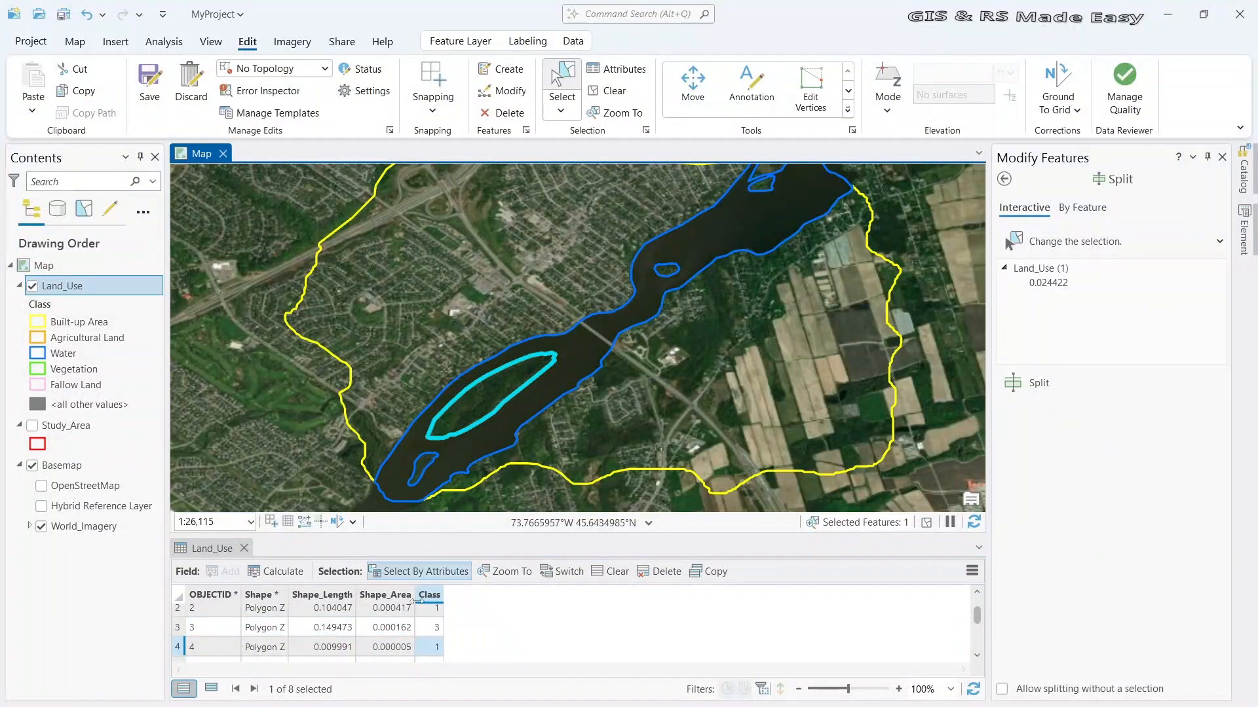
{"action": "scroll", "coordinate": [321, 631], "scroll_direction": "down", "scroll_amount": 2}
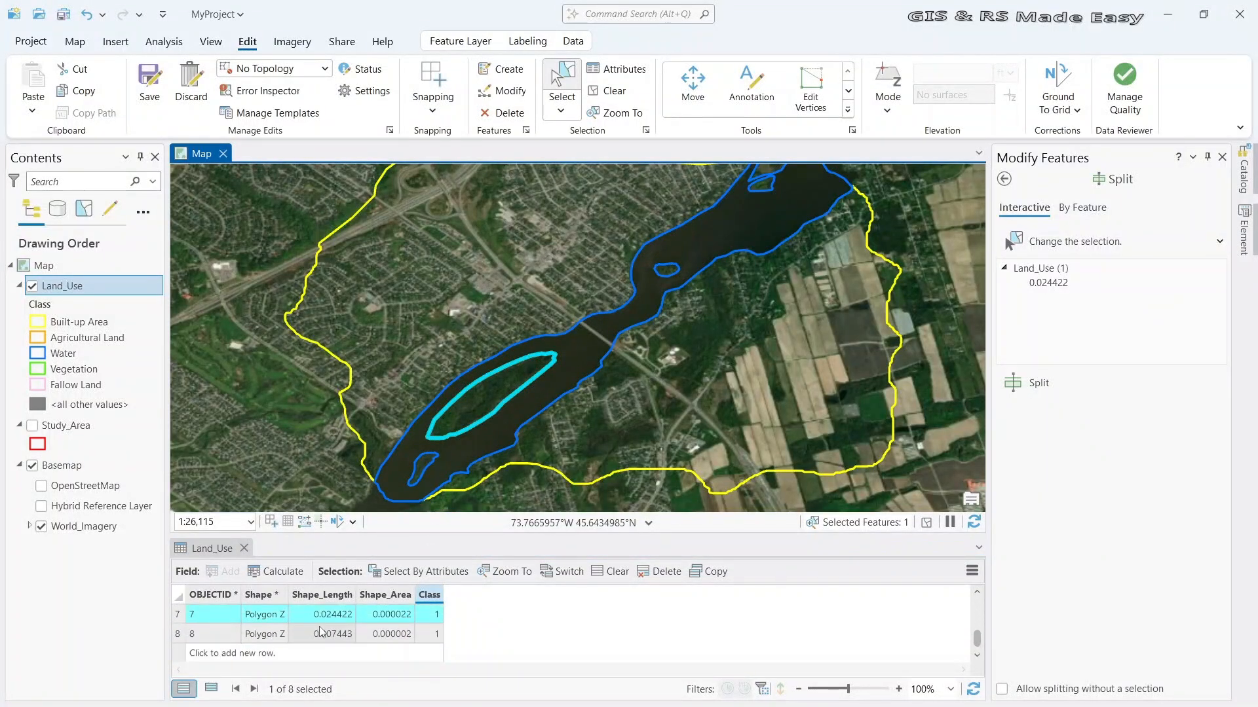
{"action": "left_click", "coordinate": [211, 689]}
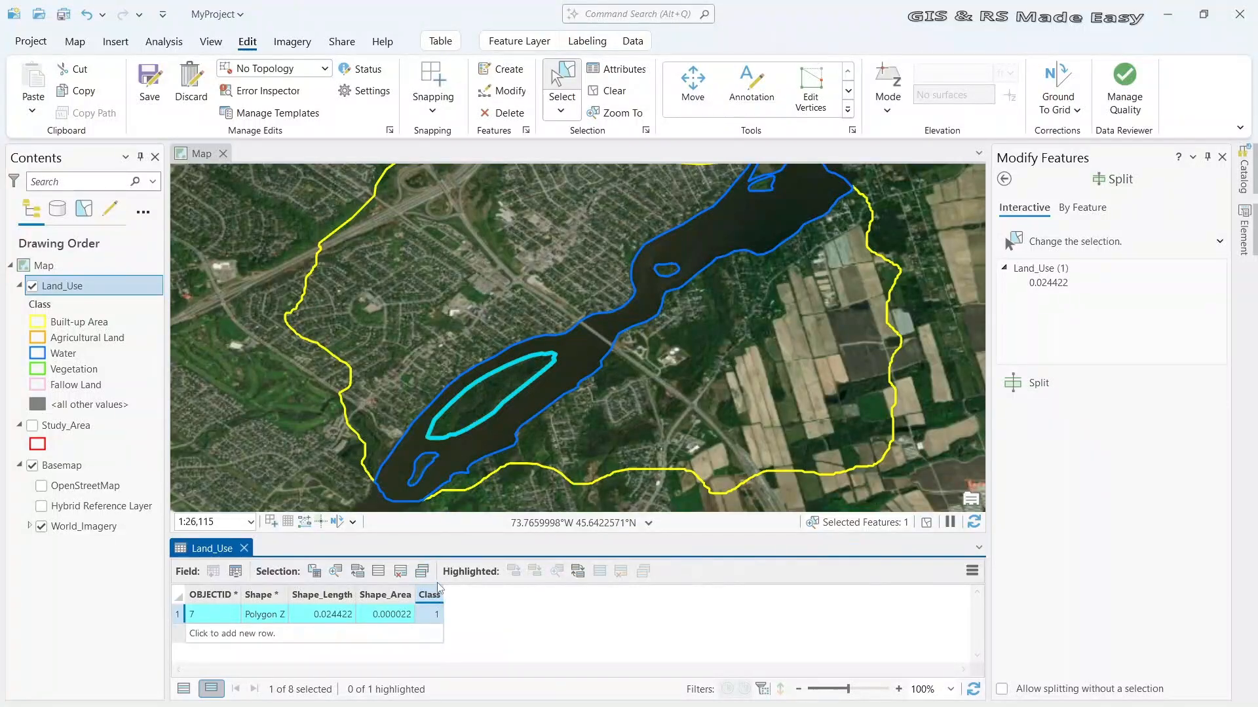
{"action": "double_click", "coordinate": [429, 617]}
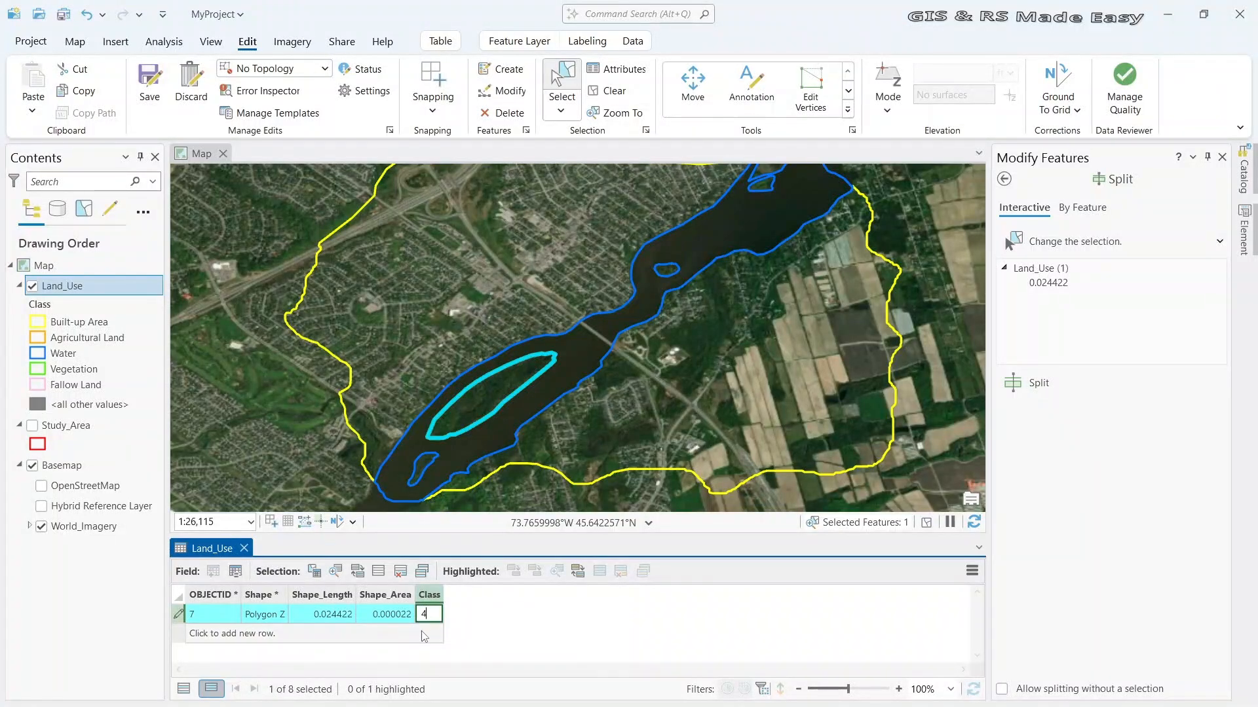
{"action": "left_click", "coordinate": [425, 634]}
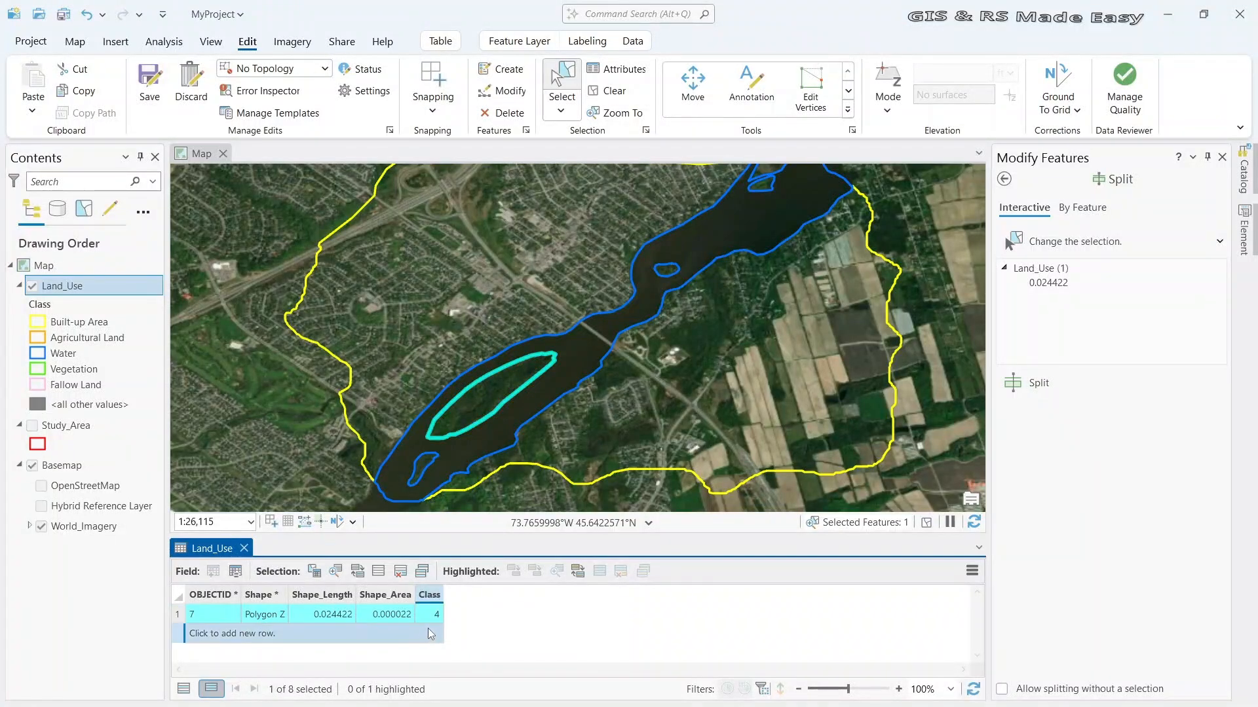
Select the narrow southern island and set its Class to 4
{"action": "left_click", "coordinate": [417, 465]}
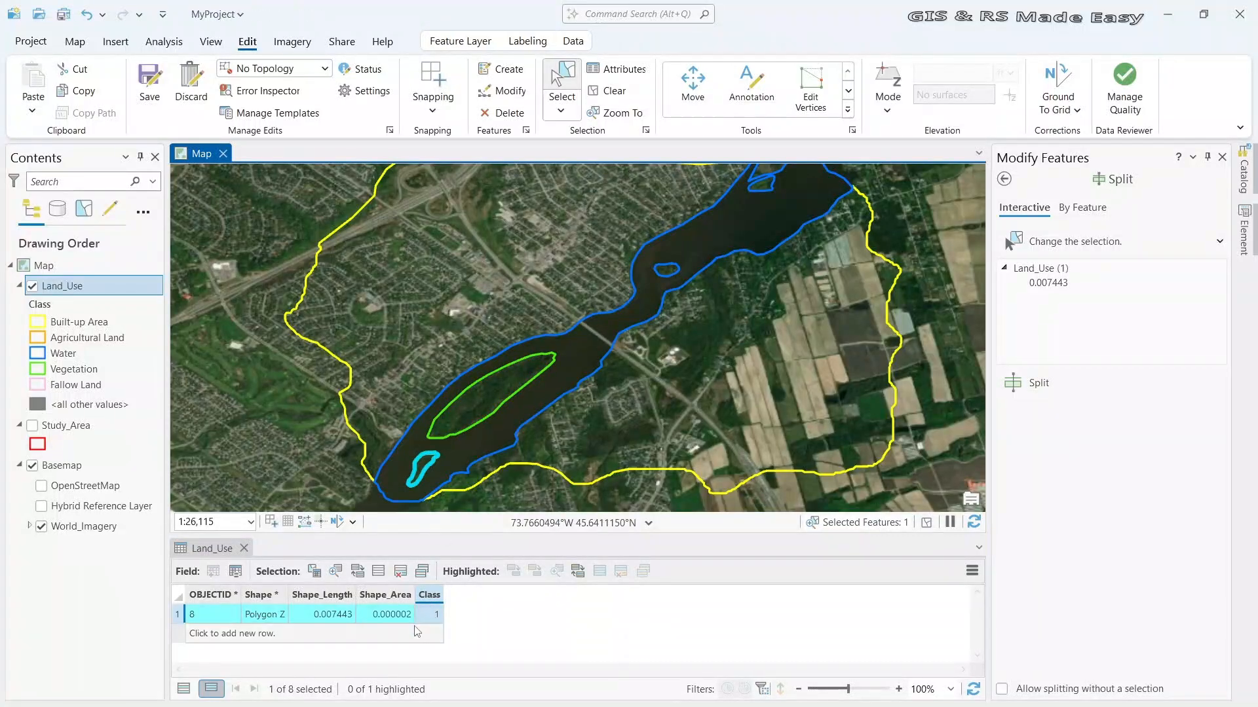
{"action": "left_click", "coordinate": [433, 616]}
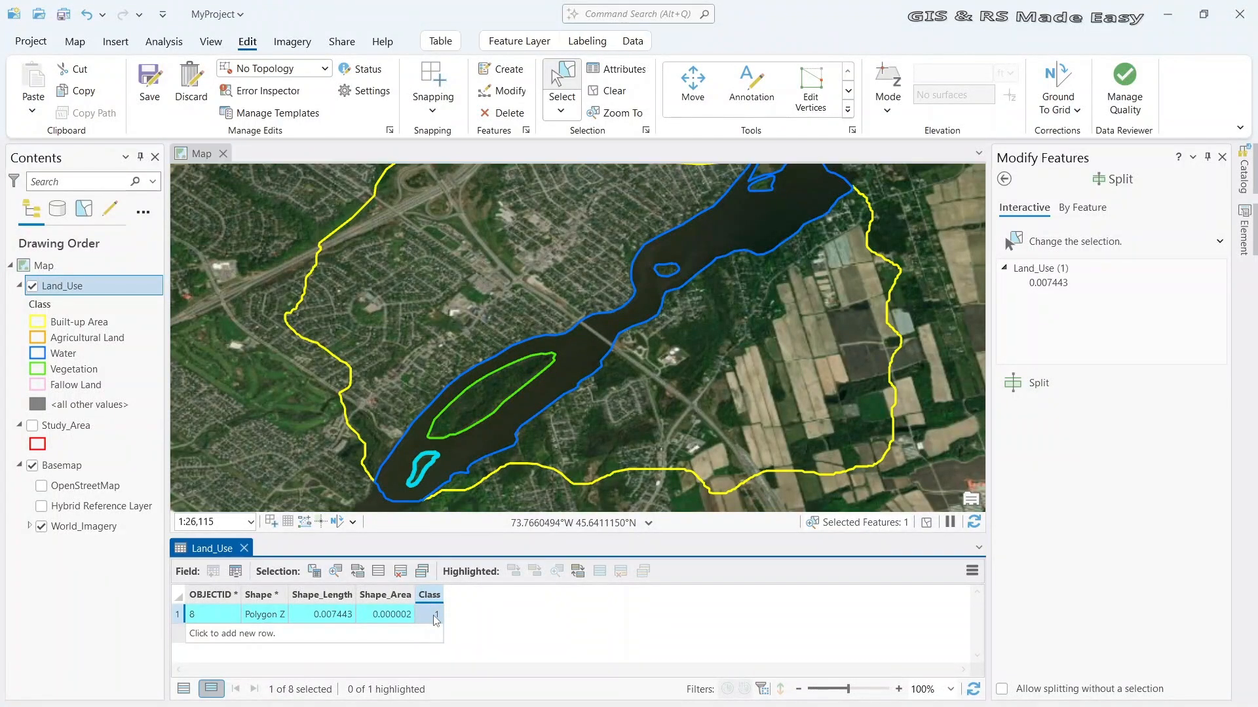
{"action": "type", "text": "1"}
{"action": "key", "text": "Return"}
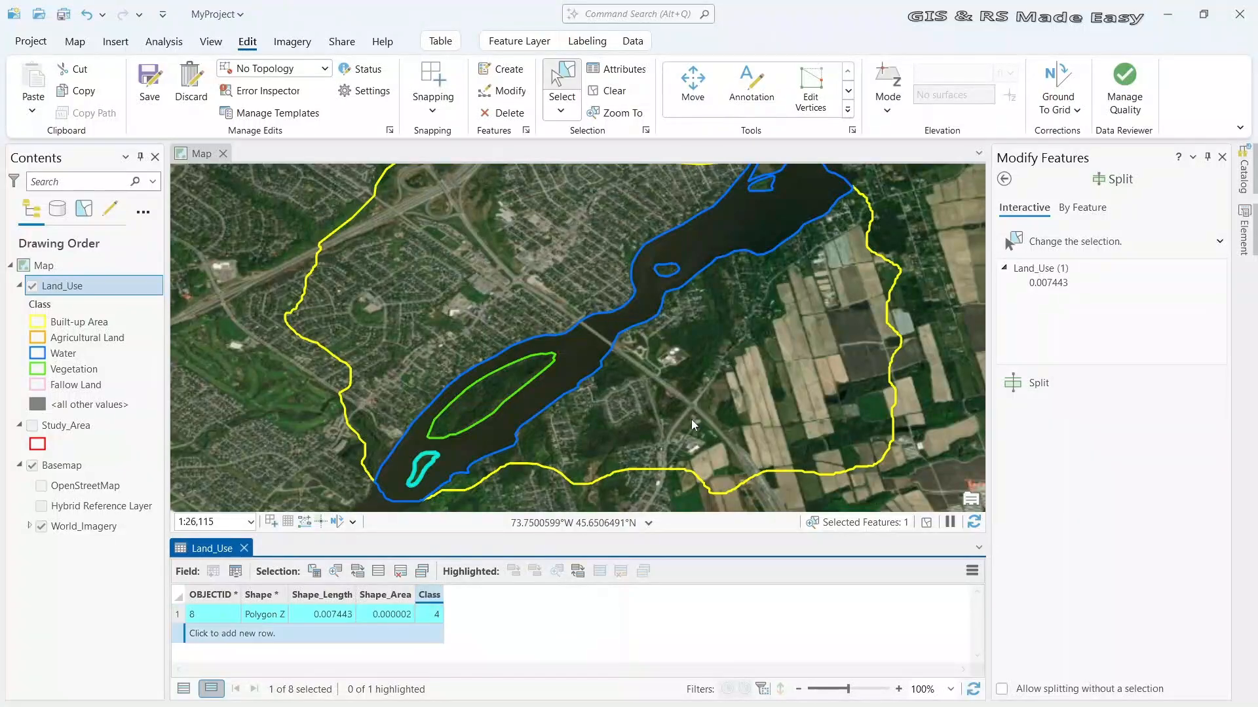
Select the small island northeast of the bridge and set its Class to 4
{"action": "left_click", "coordinate": [678, 274]}
{"action": "left_click", "coordinate": [678, 274]}
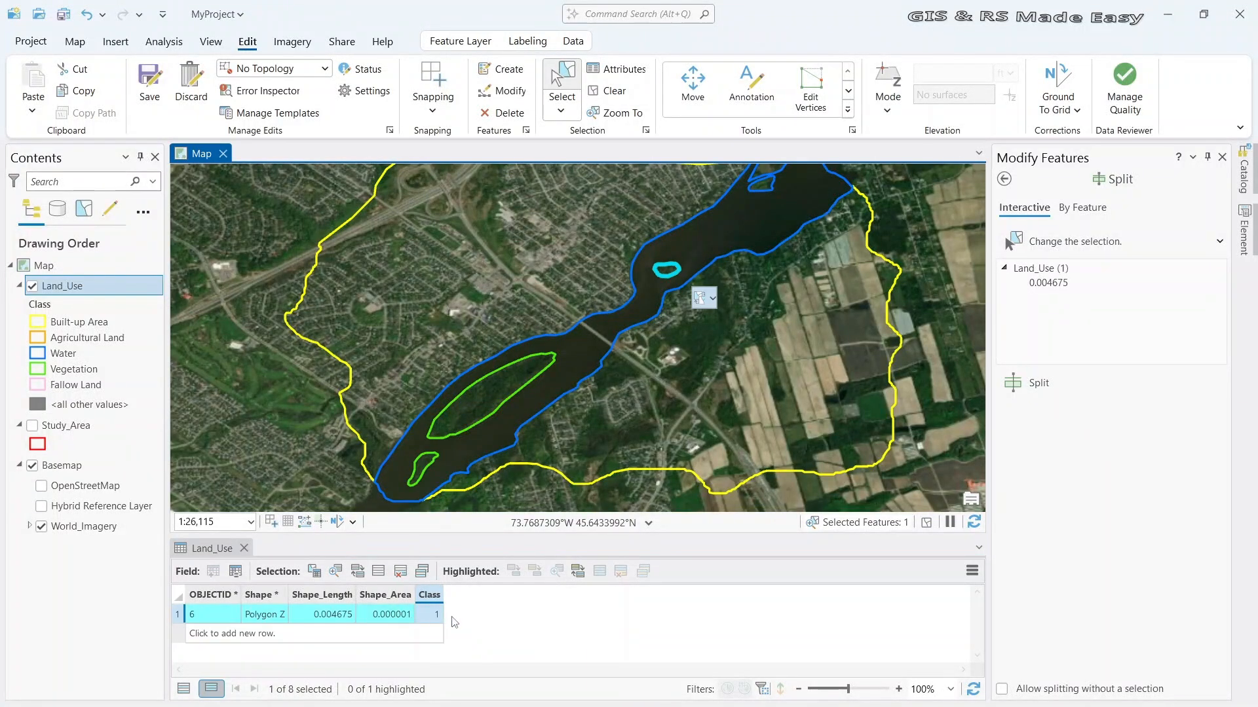
{"action": "left_click", "coordinate": [436, 620]}
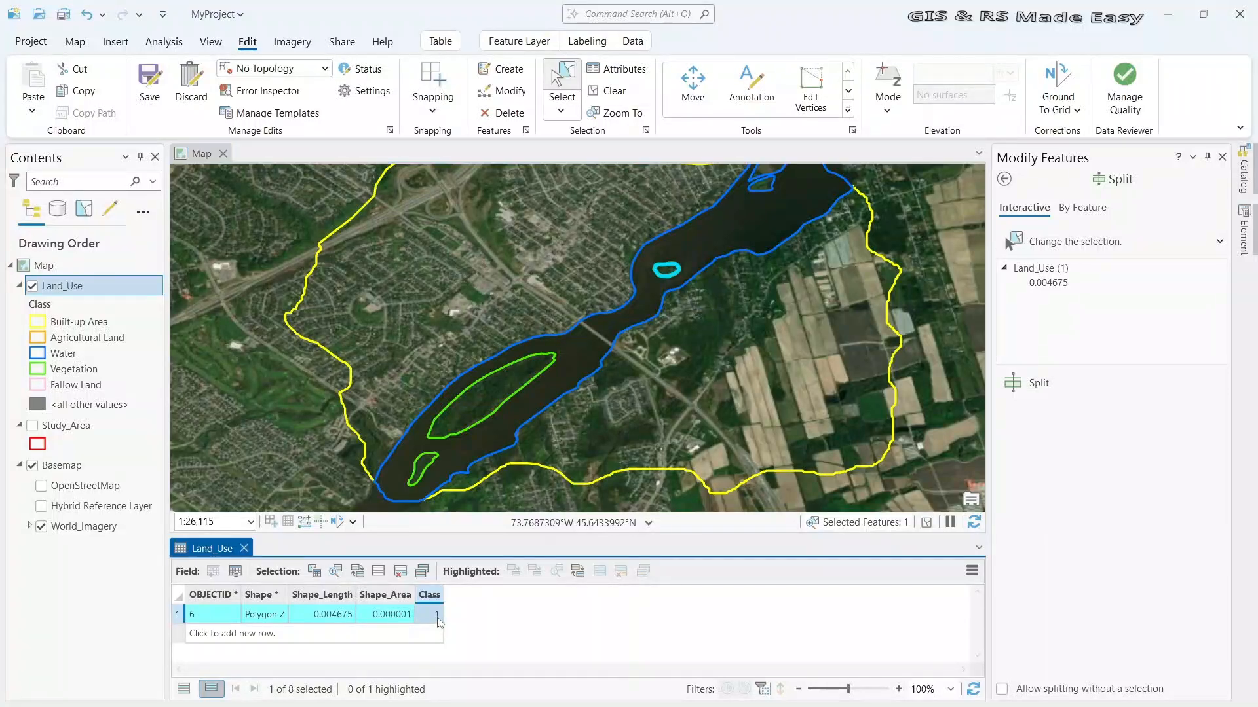
{"action": "left_click", "coordinate": [437, 619]}
{"action": "type", "text": "4"}
{"action": "key", "text": "Return"}
Select the two adjacent islands at the river's northeast end, set both Class values to 4, and clear the selection
{"action": "left_click_drag", "start_coordinate": [758, 247], "coordinate": [711, 351]}
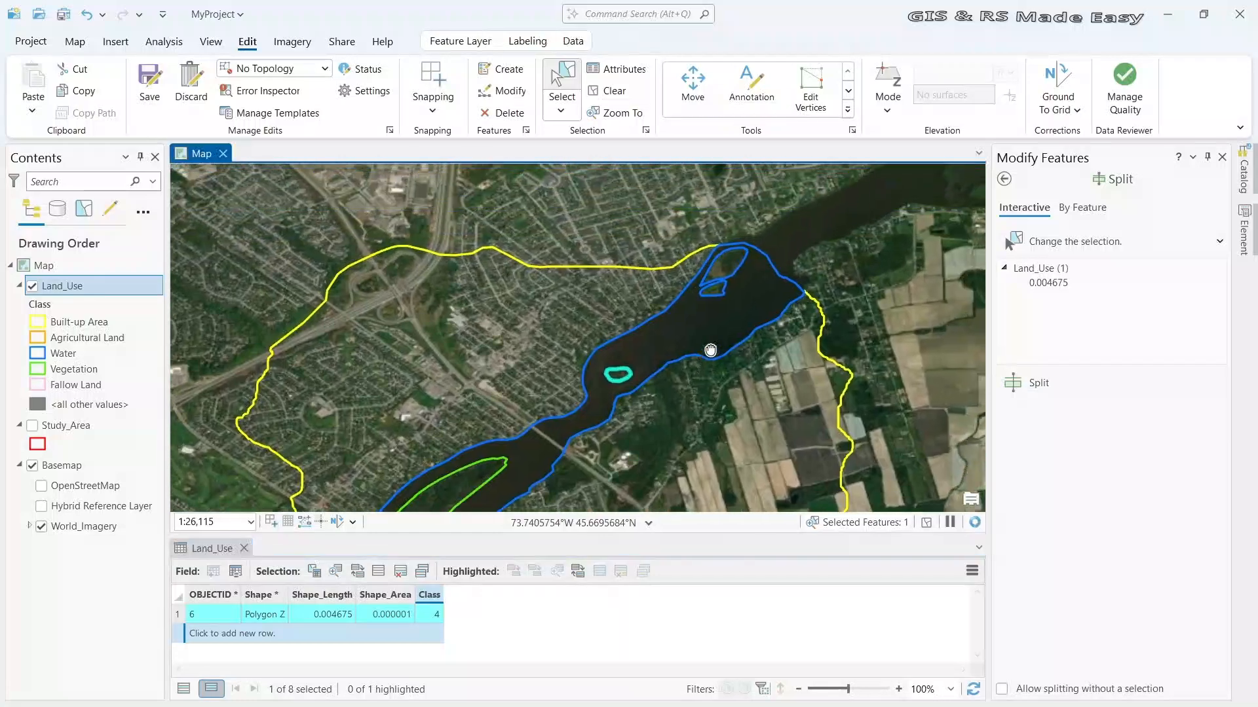
{"action": "scroll", "coordinate": [711, 351], "scroll_direction": "up", "scroll_amount": 2}
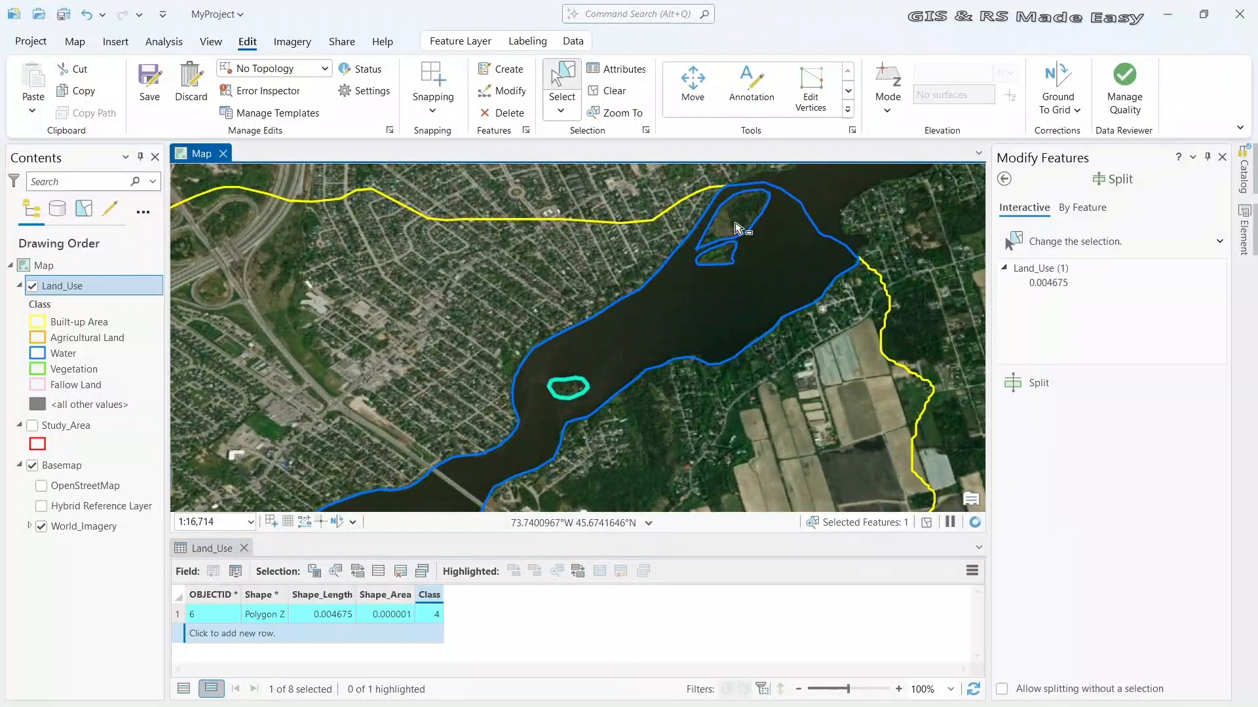
{"action": "left_click", "coordinate": [732, 238]}
{"action": "left_click", "coordinate": [724, 256], "text": "shift"}
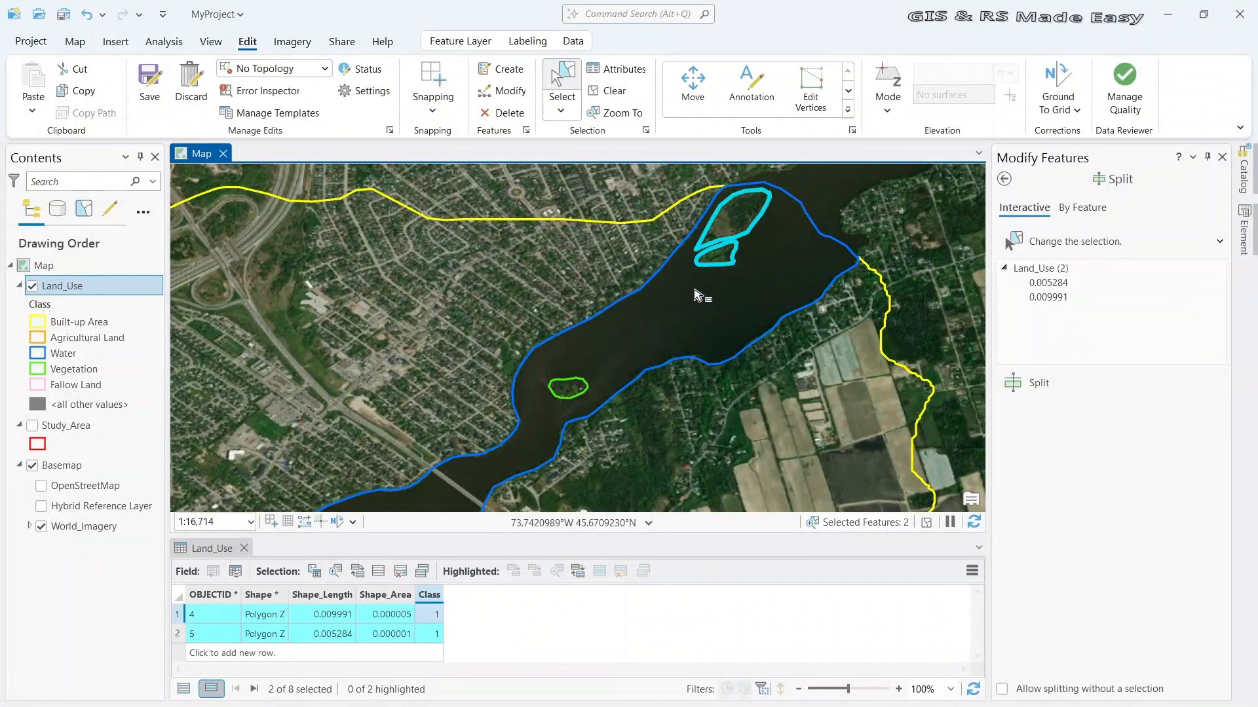
{"action": "left_click", "coordinate": [438, 612]}
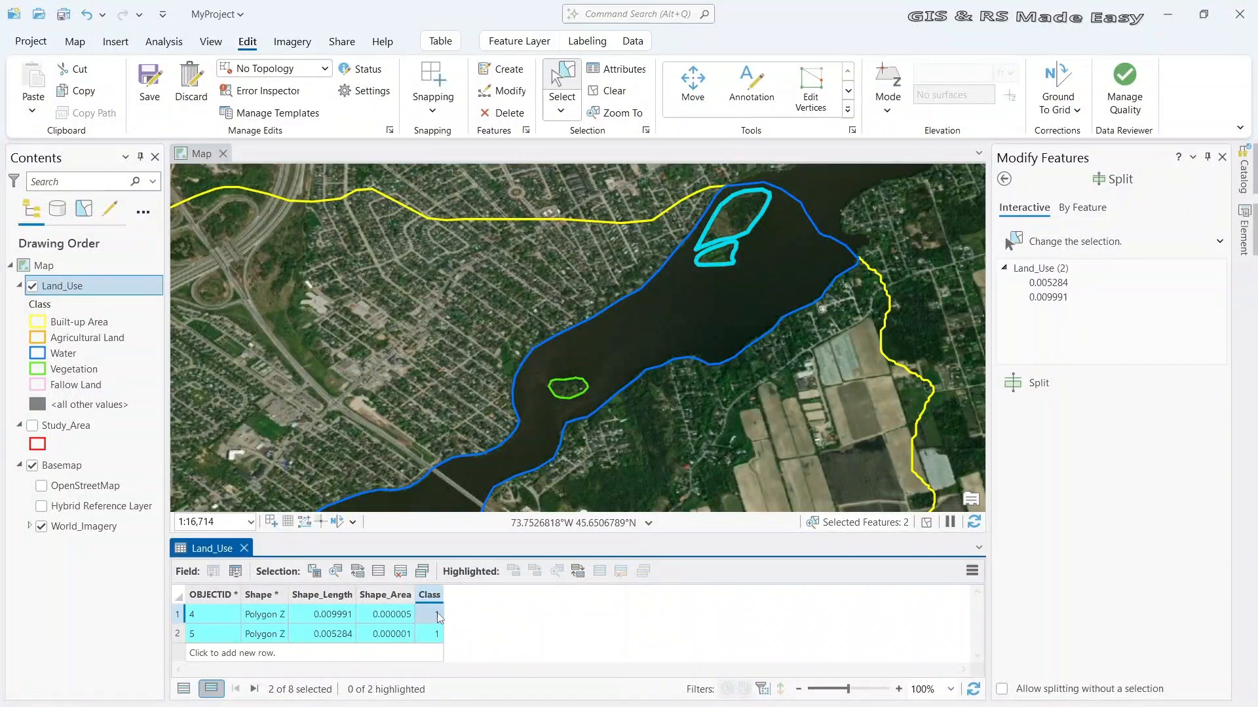
{"action": "double_click", "coordinate": [438, 615]}
{"action": "double_click", "coordinate": [441, 634]}
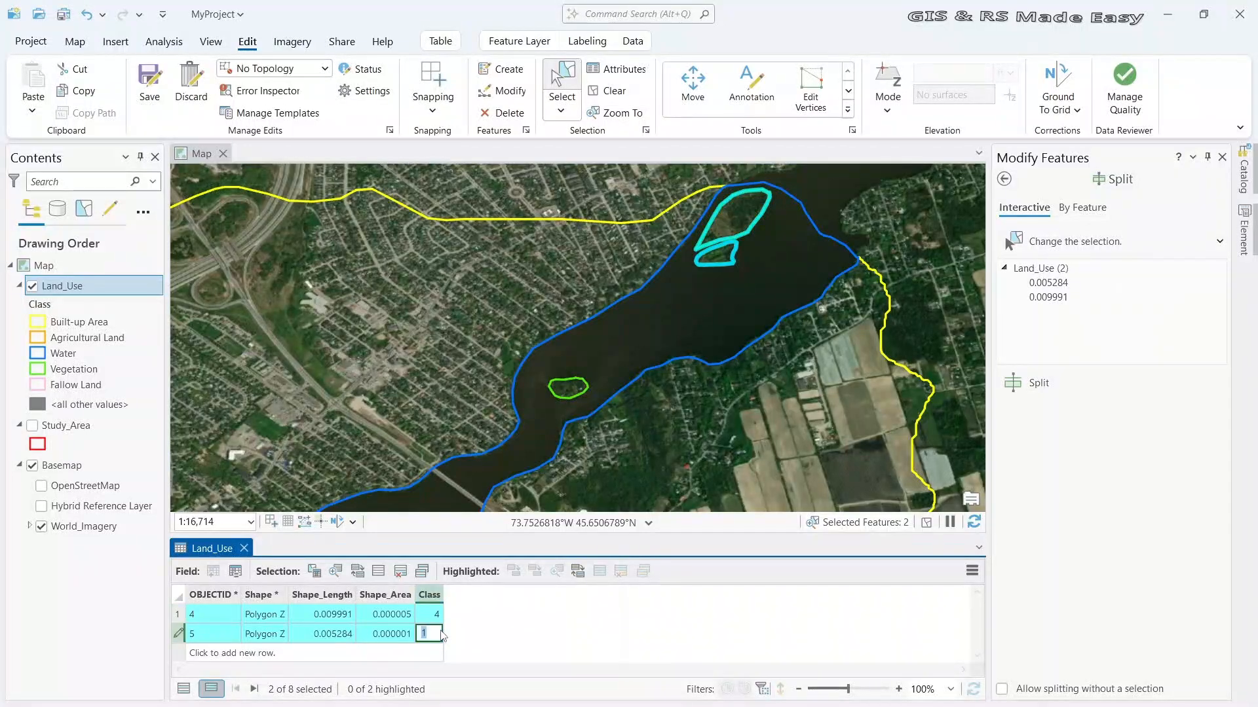
{"action": "key", "text": "Return"}
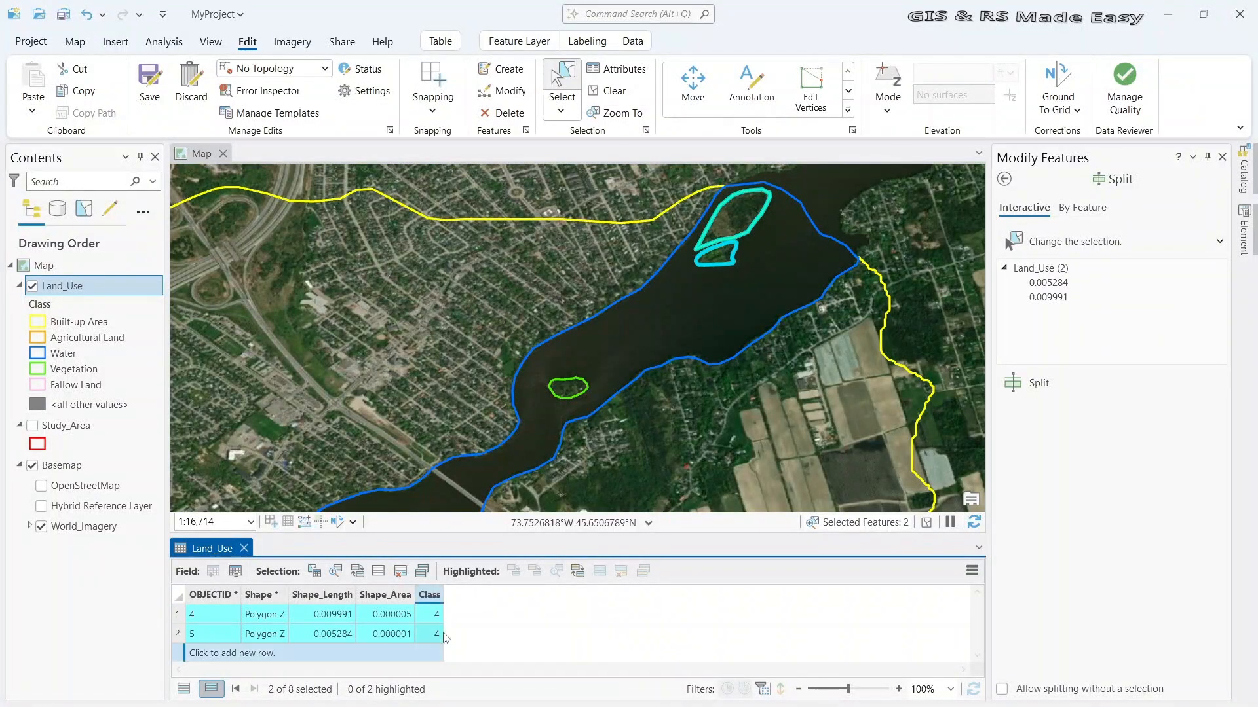
{"action": "left_click", "coordinate": [866, 227]}
{"action": "scroll", "coordinate": [689, 393], "scroll_direction": "down", "scroll_amount": 2}
{"action": "scroll", "coordinate": [685, 383], "scroll_direction": "down", "scroll_amount": 2}
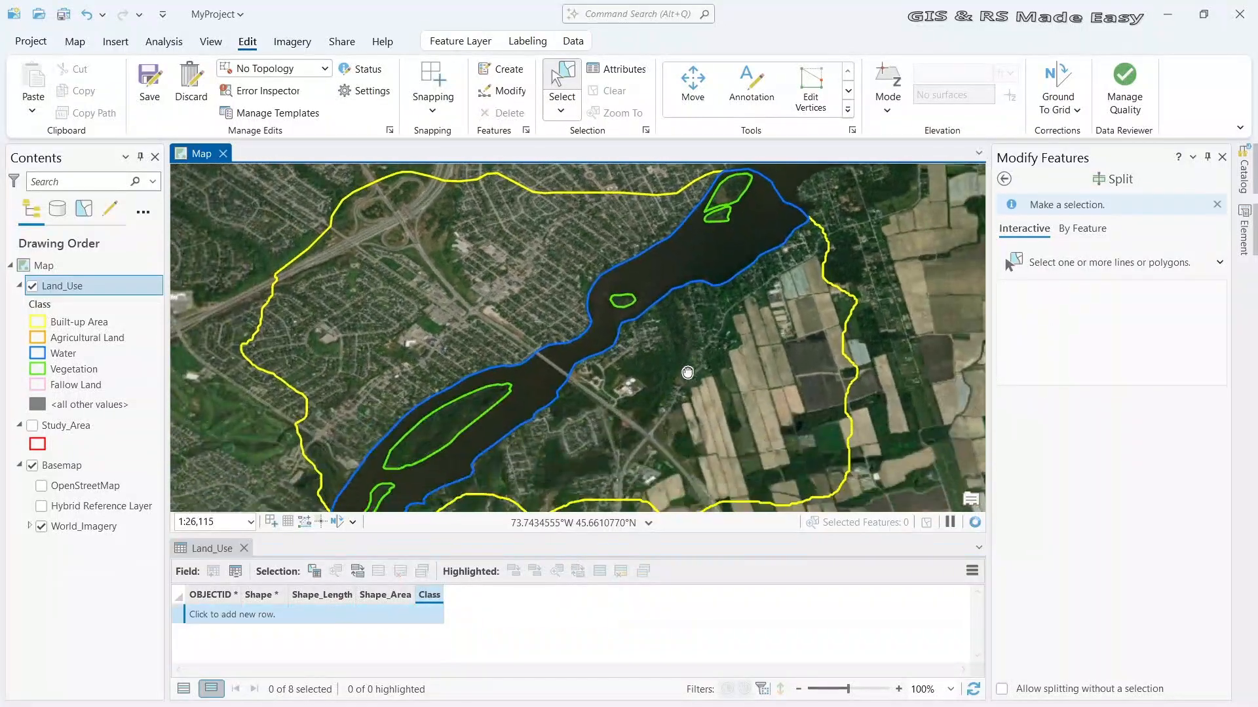
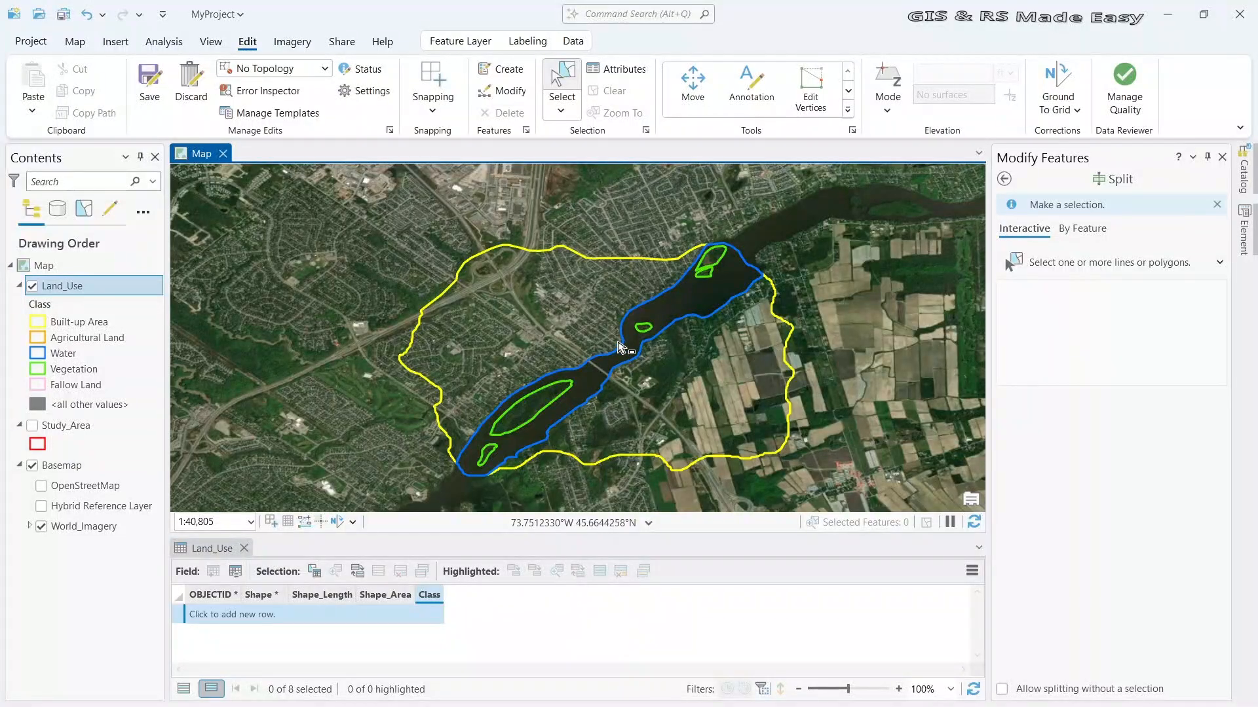
Select the land polygon southeast of the river and start a split line from beyond its southern boundary, running northeast along the road
{"action": "scroll", "coordinate": [620, 347], "scroll_direction": "down", "scroll_amount": 2}
{"action": "left_click", "coordinate": [671, 417]}
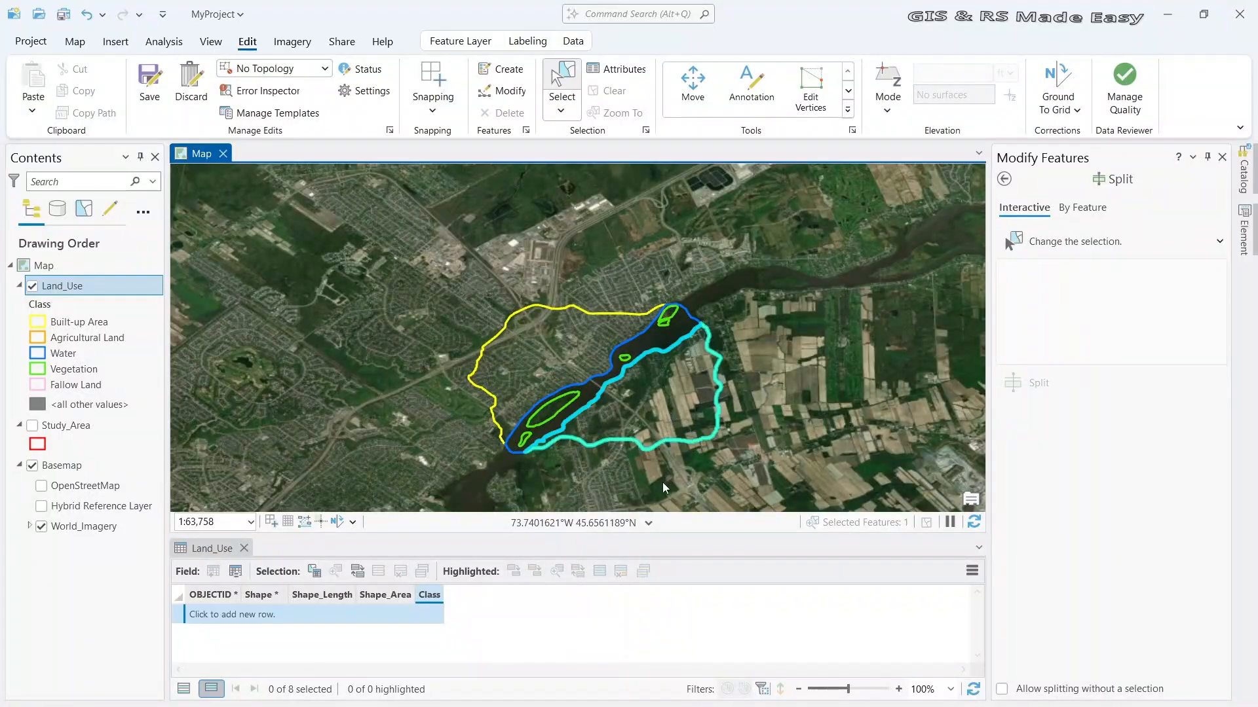
{"action": "scroll", "coordinate": [663, 478], "scroll_direction": "up", "scroll_amount": 6}
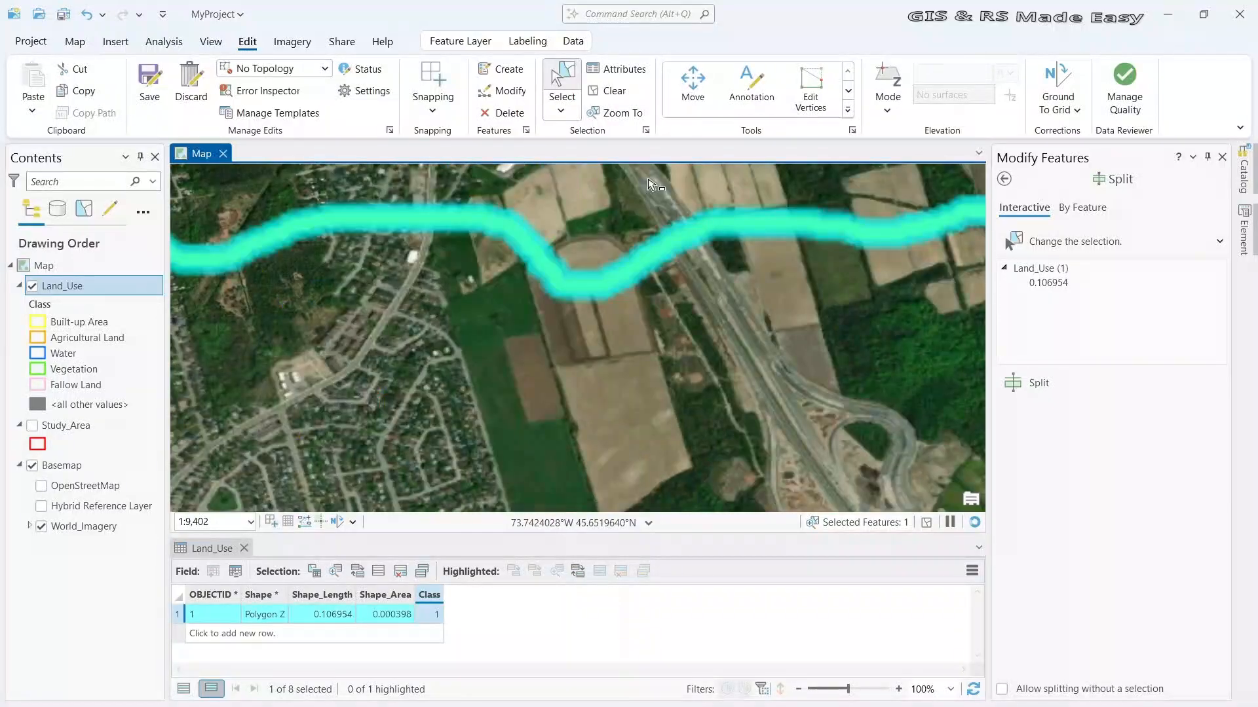
{"action": "left_click_drag", "start_coordinate": [650, 184], "coordinate": [526, 345]}
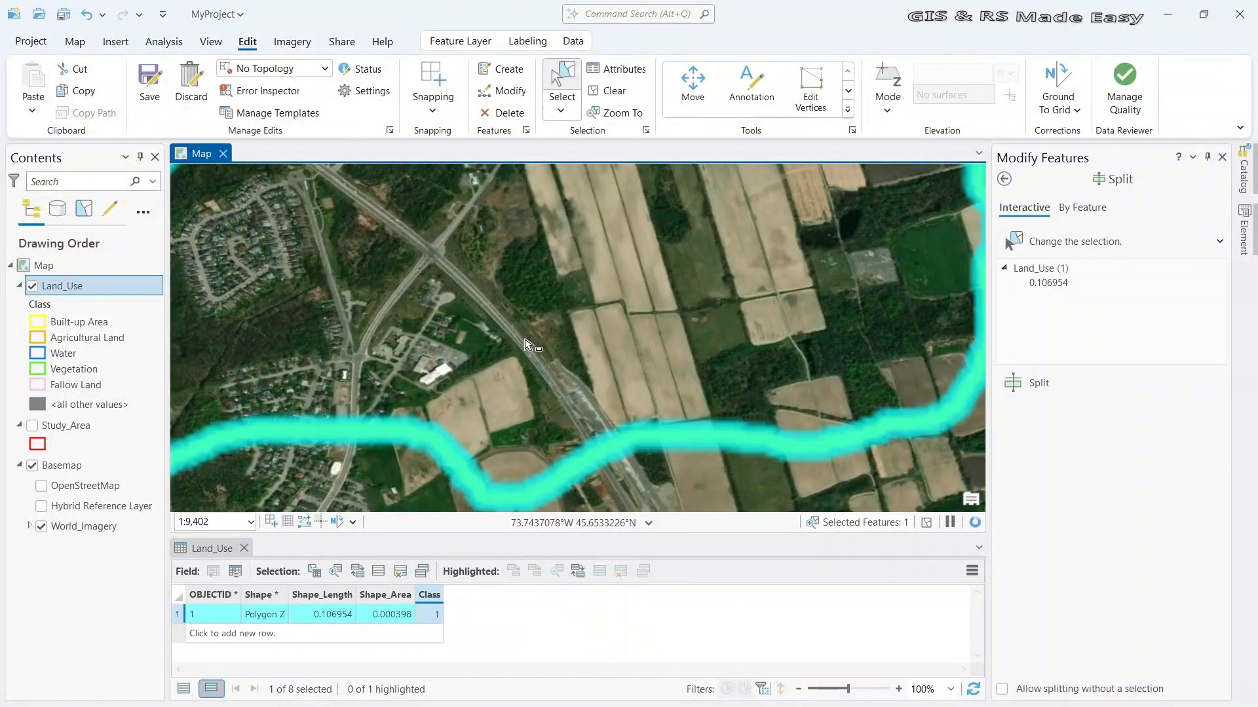
{"action": "scroll", "coordinate": [526, 346], "scroll_direction": "down", "scroll_amount": 2}
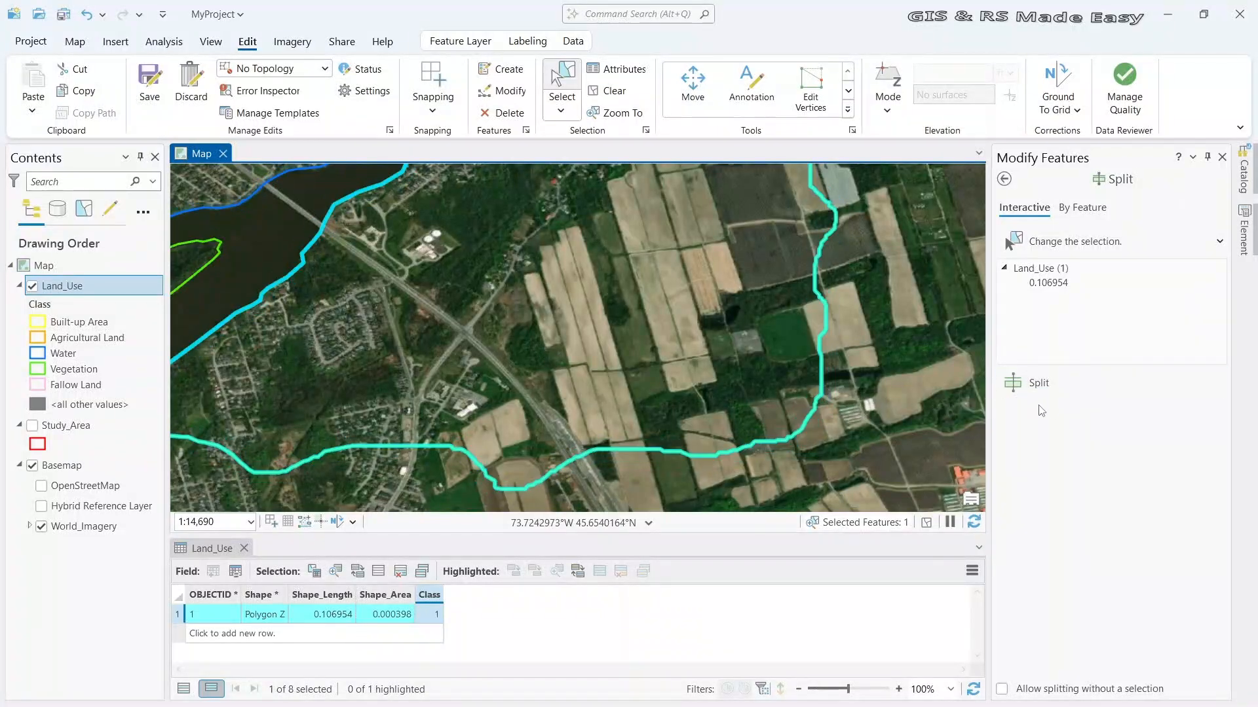
{"action": "left_click", "coordinate": [1041, 385]}
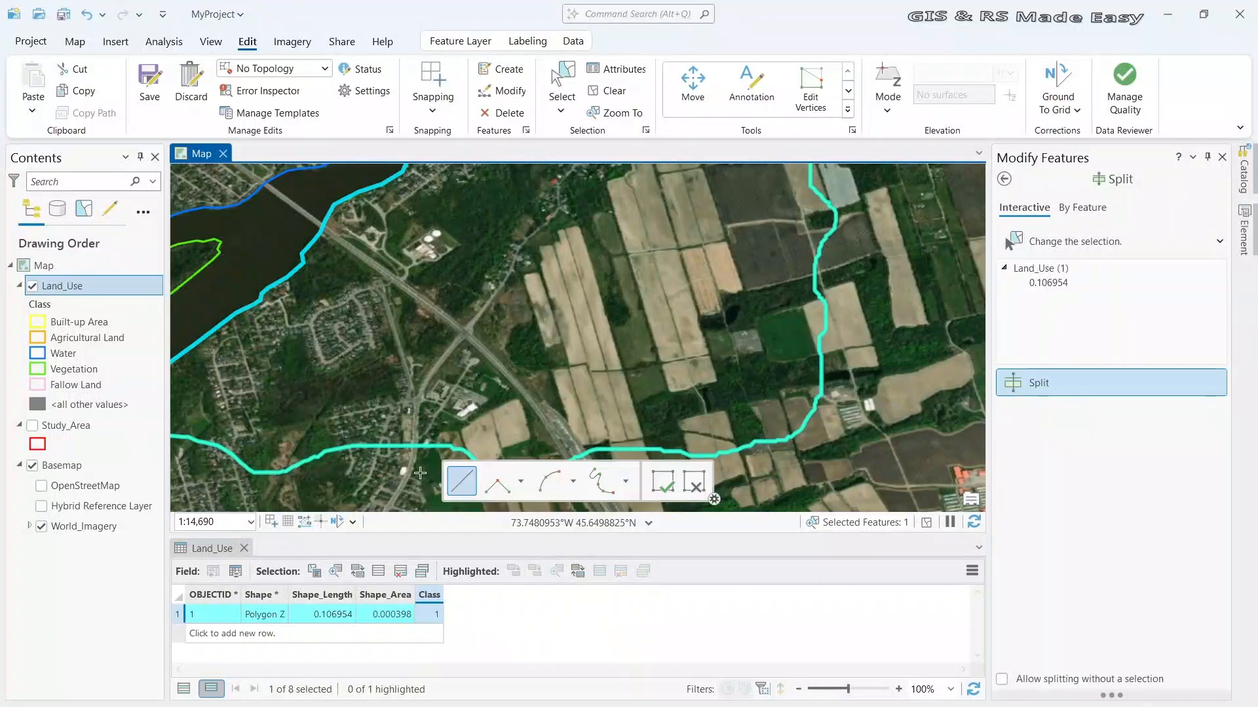
{"action": "left_click", "coordinate": [417, 427]}
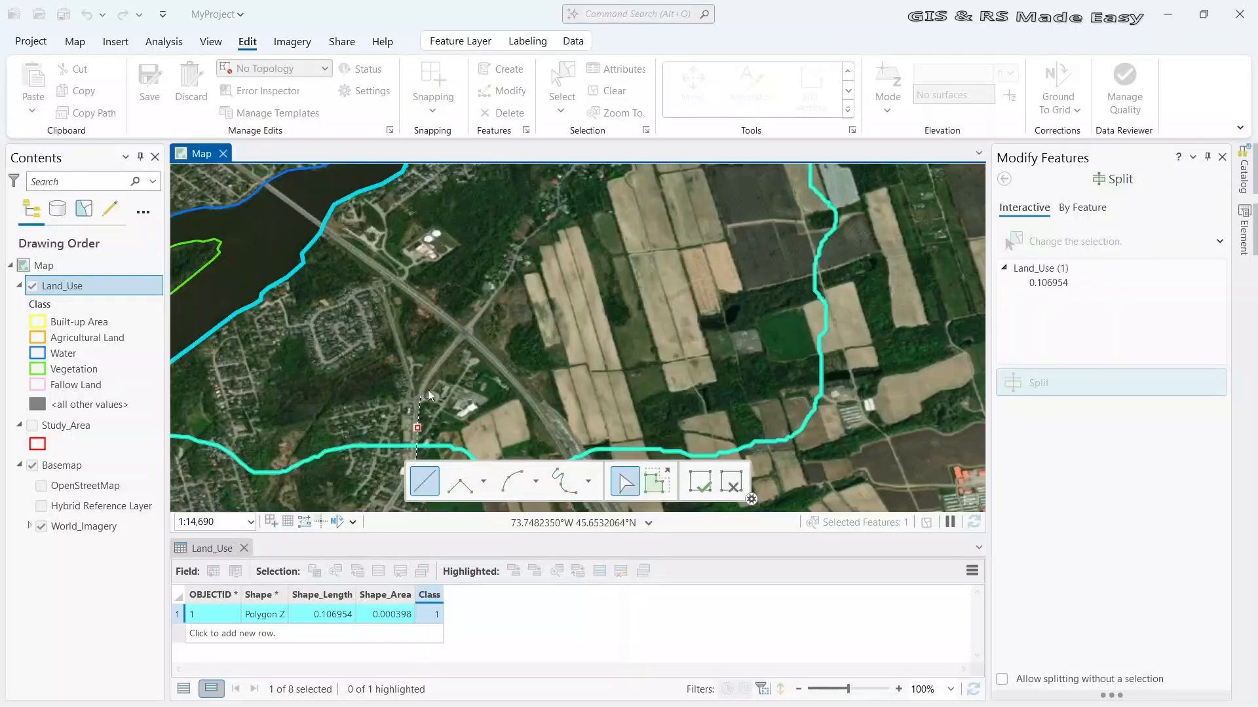
{"action": "left_click", "coordinate": [433, 371]}
{"action": "left_click", "coordinate": [476, 317]}
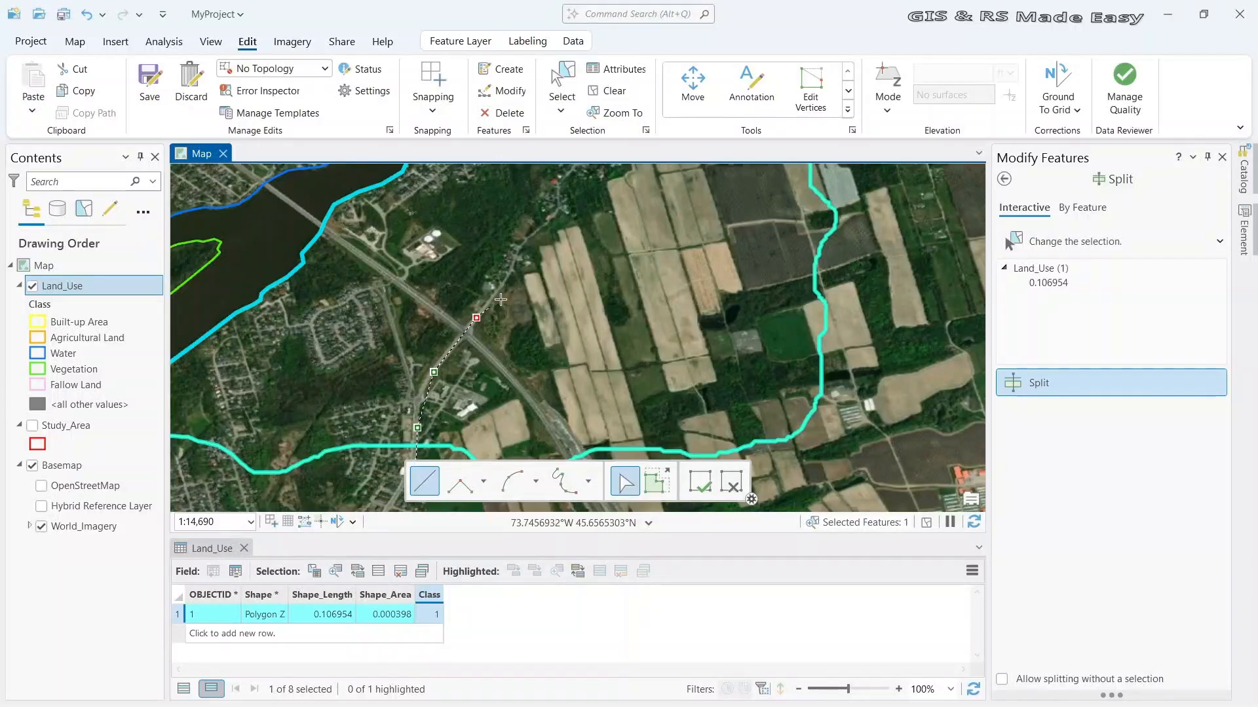
{"action": "left_click", "coordinate": [528, 238]}
{"action": "left_click_drag", "start_coordinate": [580, 191], "coordinate": [507, 321]}
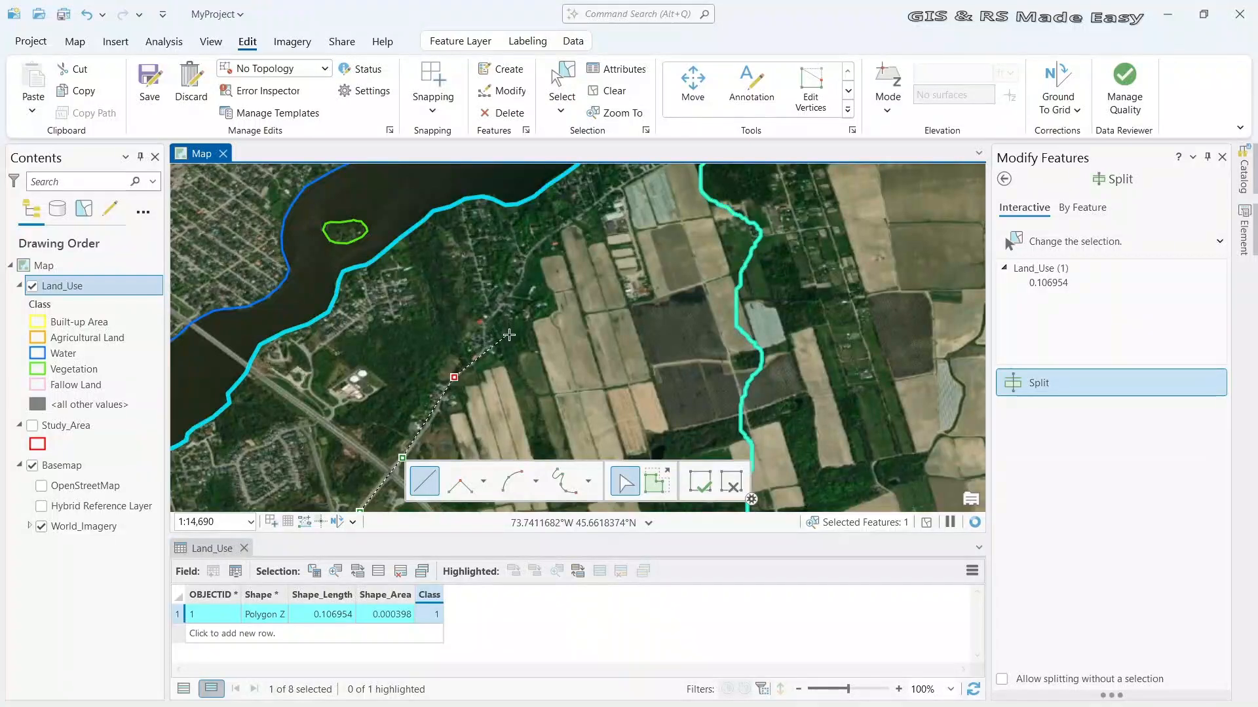
Continue the split line northeast along the edge between the riverside housing and the farm fields toward the polygon's eastern boundary
{"action": "left_click", "coordinate": [498, 346]}
{"action": "left_click", "coordinate": [519, 332]}
{"action": "left_click", "coordinate": [543, 290]}
{"action": "left_click", "coordinate": [543, 263]}
{"action": "left_click", "coordinate": [559, 230]}
{"action": "left_click_drag", "start_coordinate": [604, 212], "coordinate": [559, 292]}
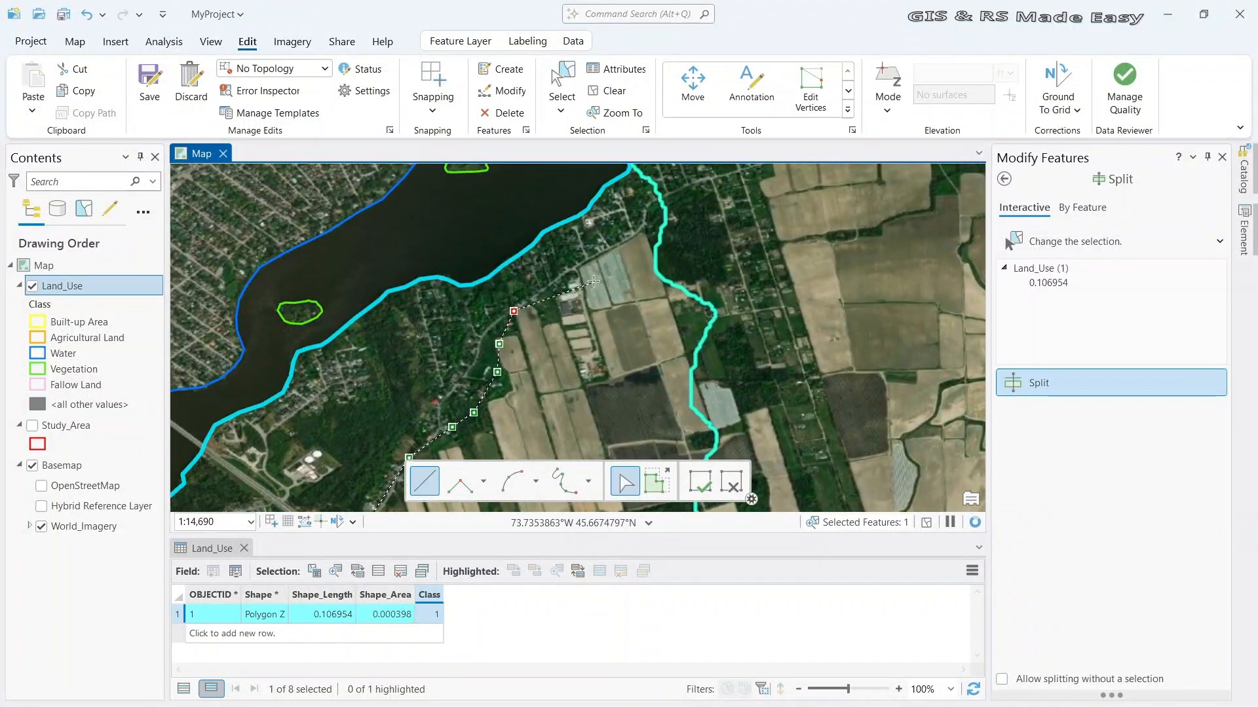
{"action": "left_click", "coordinate": [567, 283]}
{"action": "left_click", "coordinate": [617, 246]}
{"action": "left_click_drag", "start_coordinate": [647, 224], "coordinate": [538, 385]}
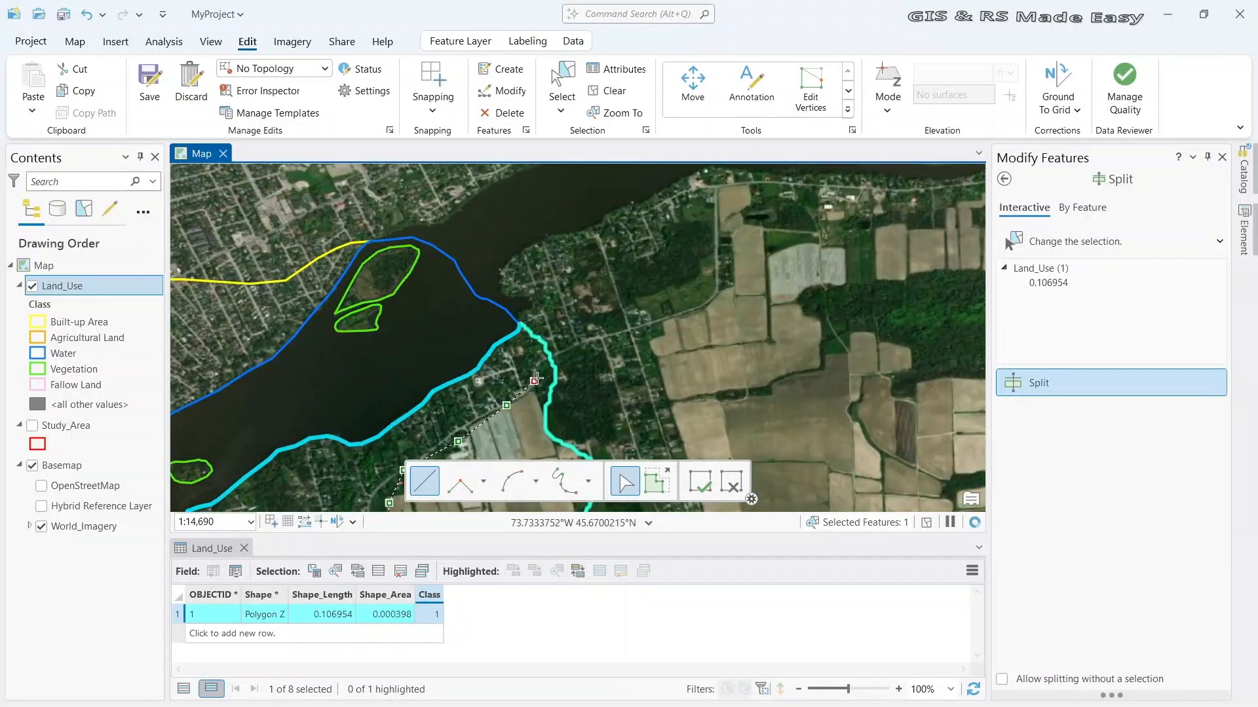
Extend the split line past the eastern boundary and finish it to separate the farmland from the riverside built-up land
{"action": "left_click", "coordinate": [599, 336]}
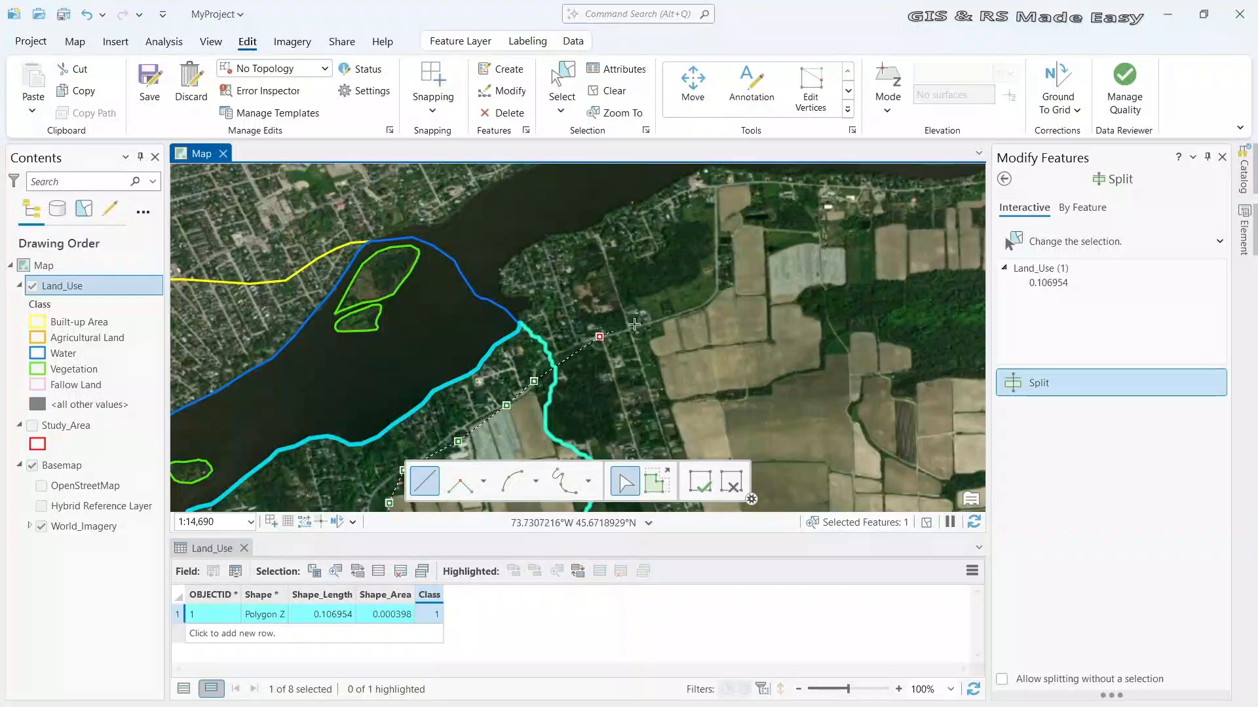
{"action": "left_click", "coordinate": [668, 319]}
{"action": "left_click", "coordinate": [714, 288]}
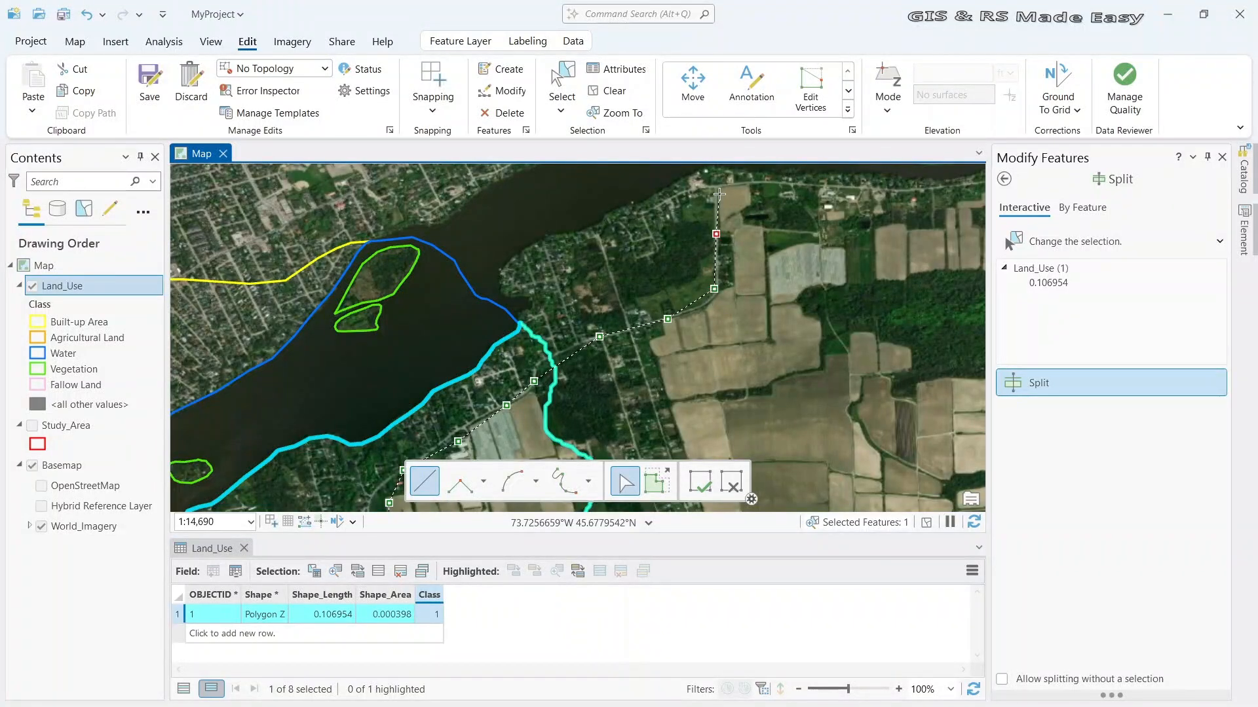
{"action": "left_click", "coordinate": [751, 185]}
{"action": "left_click", "coordinate": [752, 217]}
{"action": "left_click", "coordinate": [790, 232]}
{"action": "left_click", "coordinate": [827, 232]}
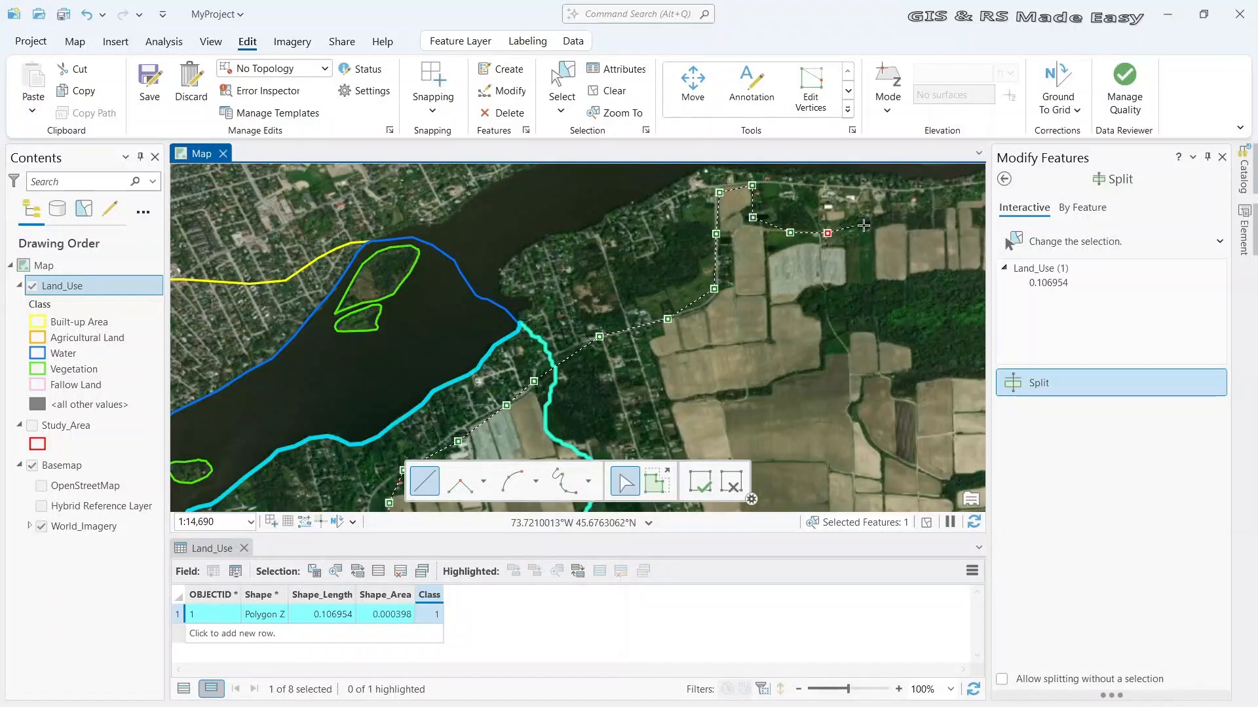
{"action": "left_click", "coordinate": [896, 224]}
{"action": "left_click_drag", "start_coordinate": [896, 224], "coordinate": [634, 334]}
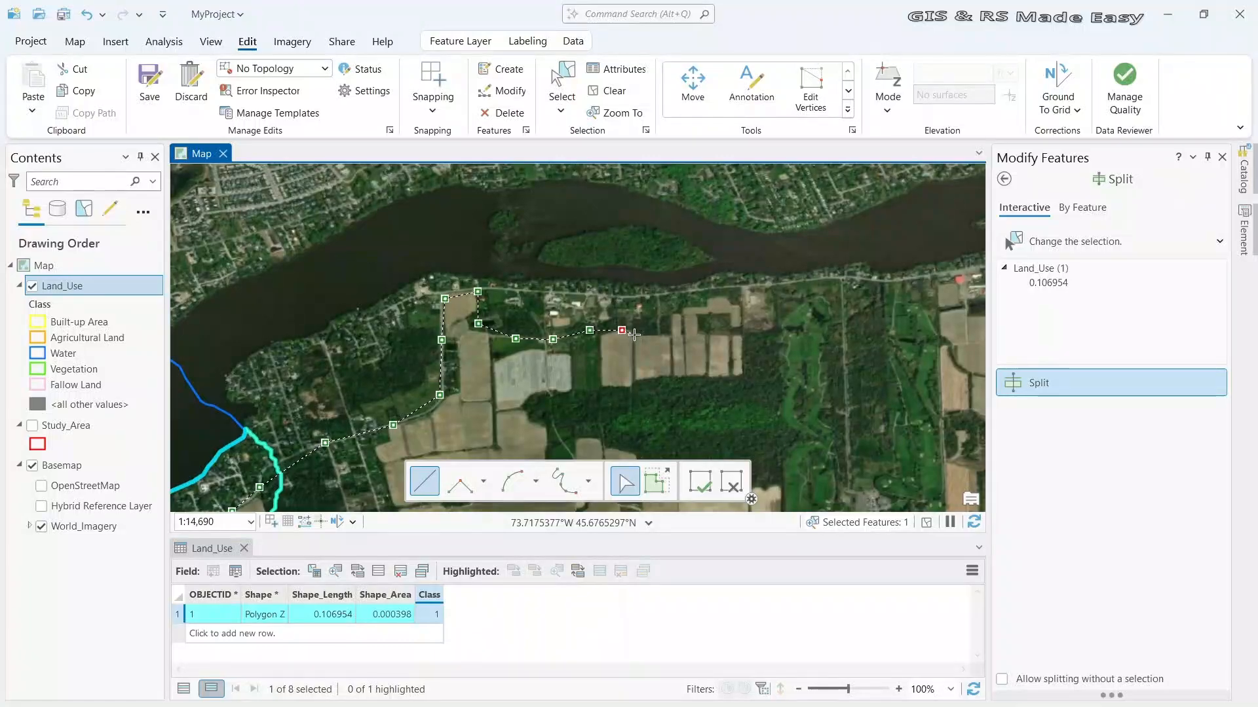
{"action": "scroll", "coordinate": [634, 334], "scroll_direction": "down", "scroll_amount": 3}
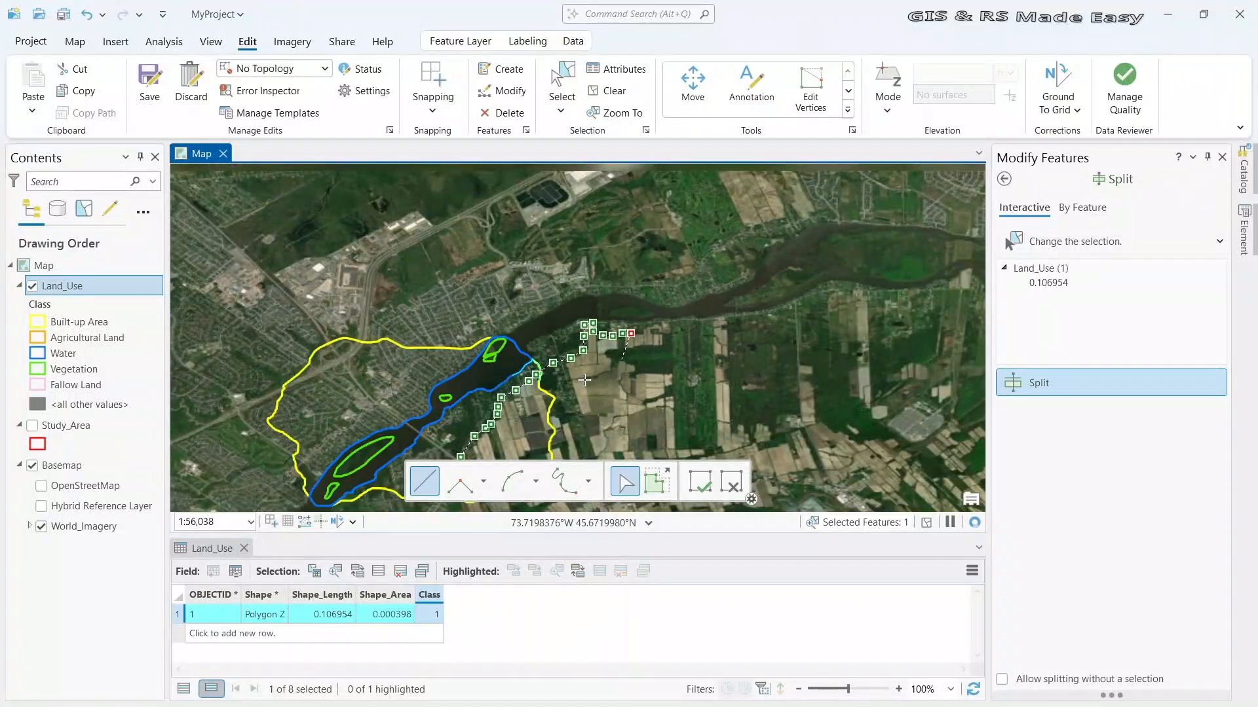
{"action": "left_click_drag", "start_coordinate": [584, 388], "coordinate": [646, 303]}
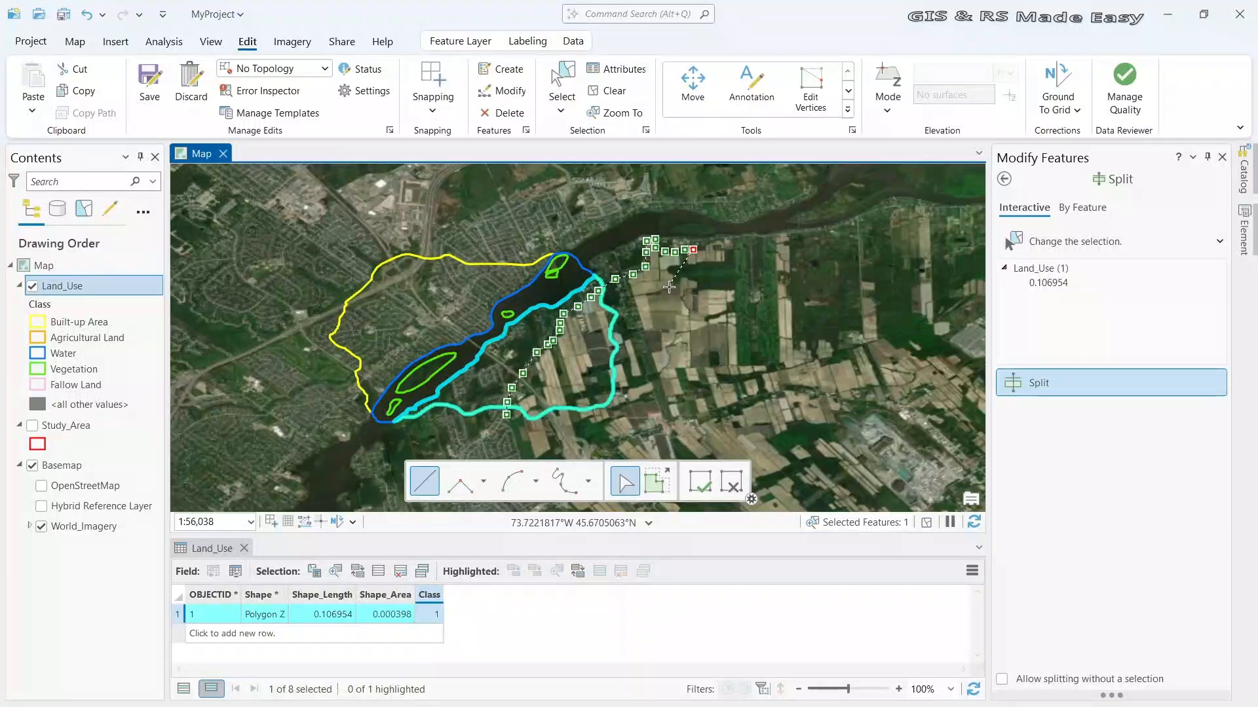
{"action": "double_click", "coordinate": [669, 287]}
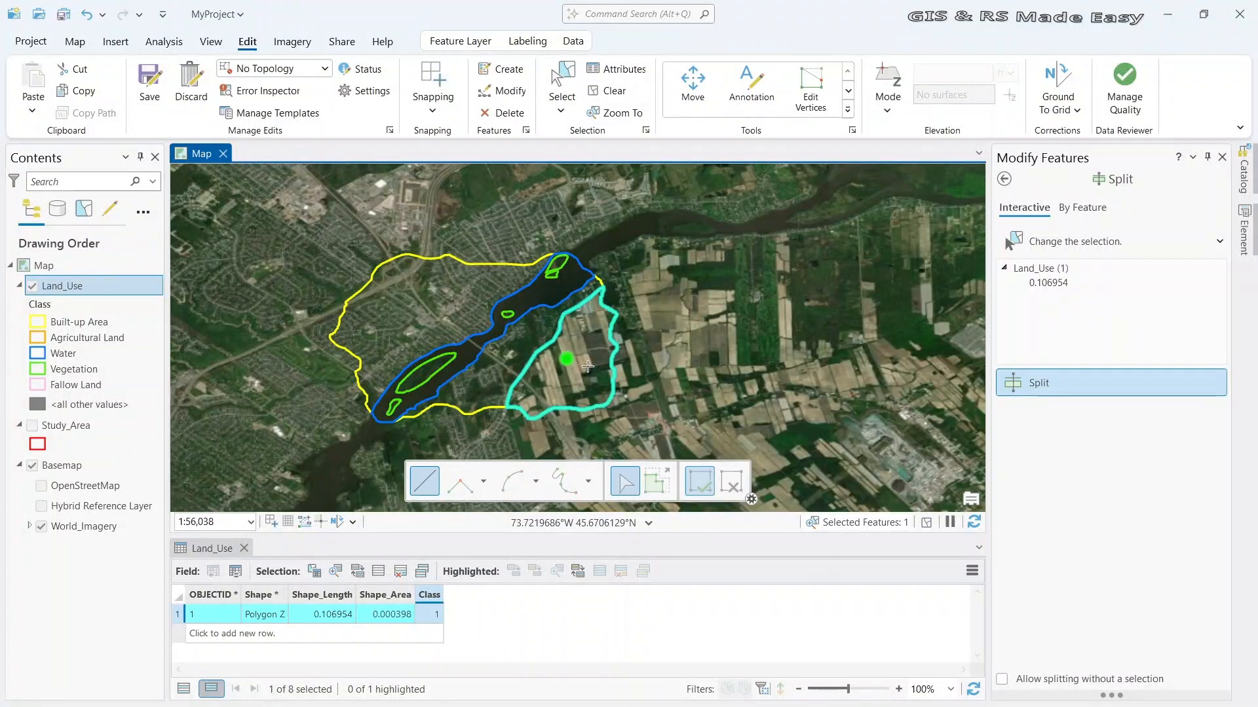
Start a split line west of the new farmland boundary, crossing it and running east around the buildings beside the highway
{"action": "scroll", "coordinate": [550, 378], "scroll_direction": "up", "scroll_amount": 5}
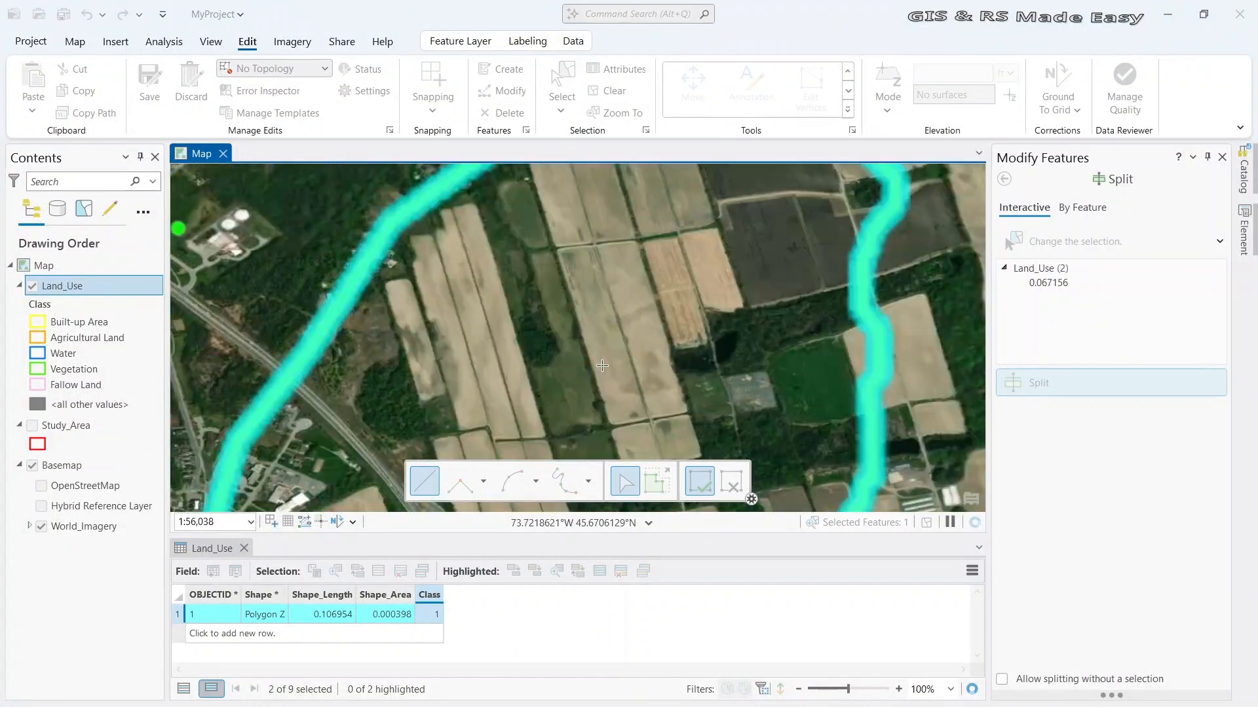
{"action": "scroll", "coordinate": [576, 390], "scroll_direction": "down", "scroll_amount": 2}
{"action": "left_click_drag", "start_coordinate": [576, 390], "coordinate": [609, 318]}
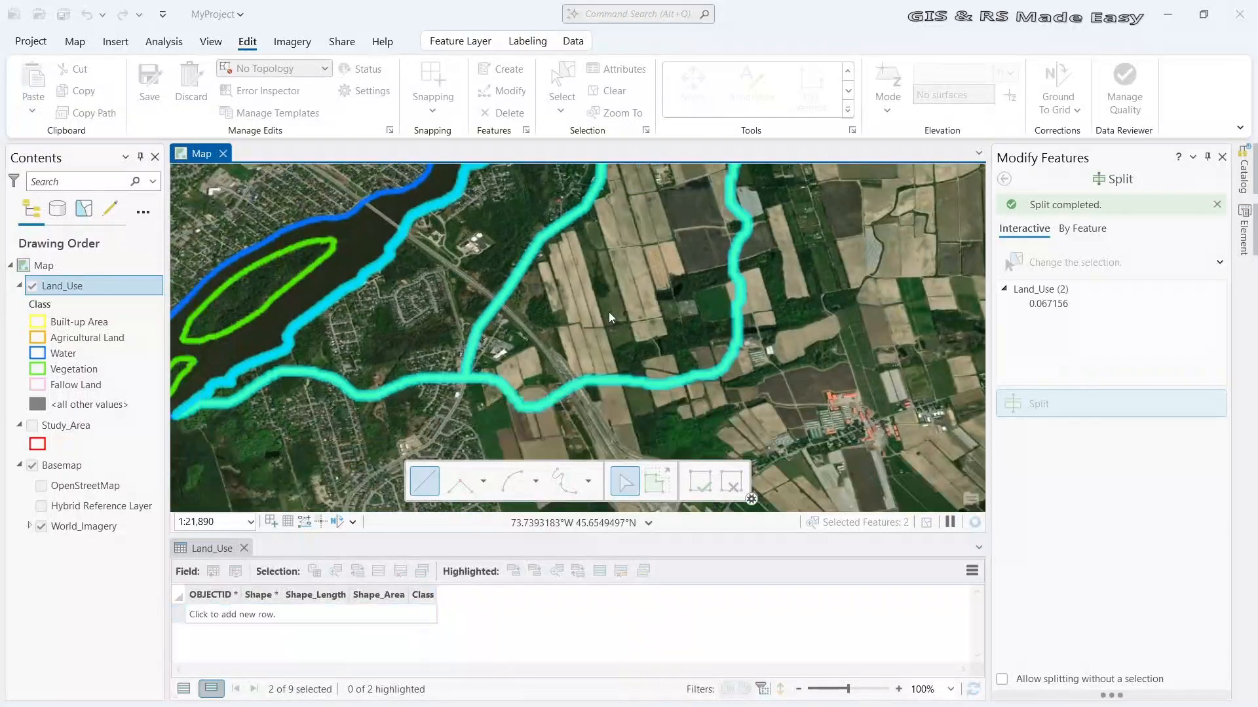
{"action": "scroll", "coordinate": [531, 340], "scroll_direction": "up", "scroll_amount": 2}
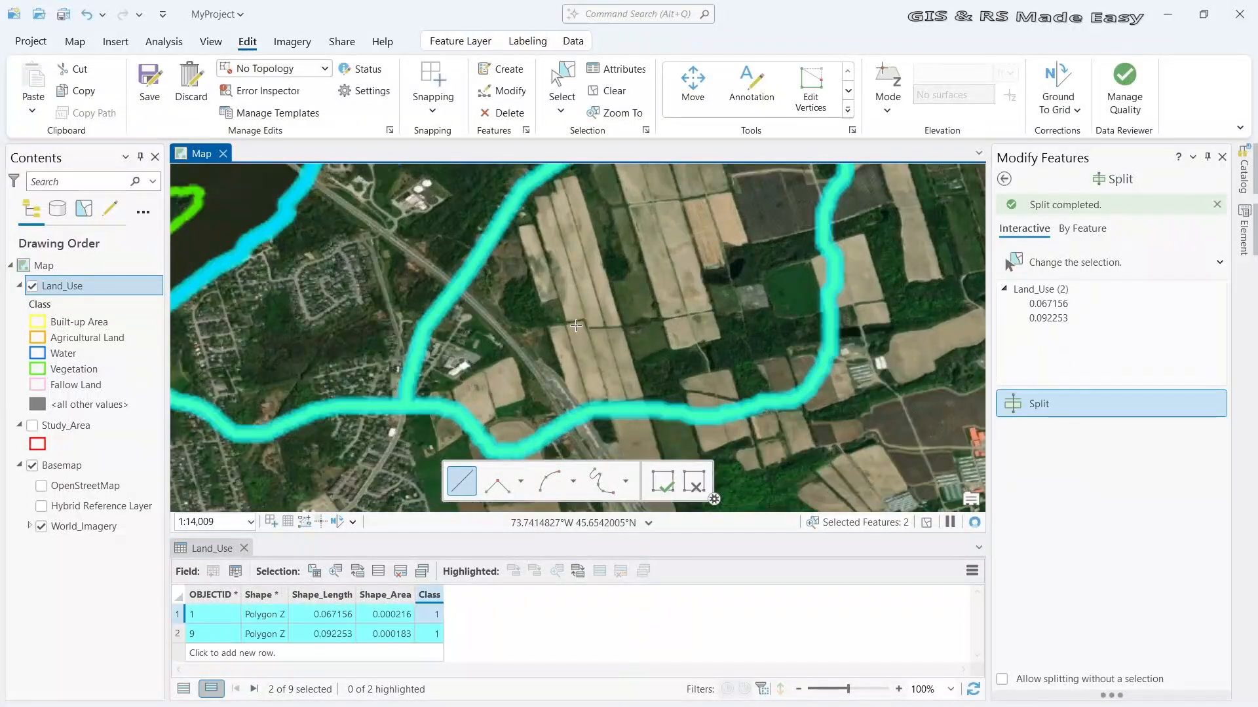
{"action": "scroll", "coordinate": [575, 326], "scroll_direction": "up", "scroll_amount": 3}
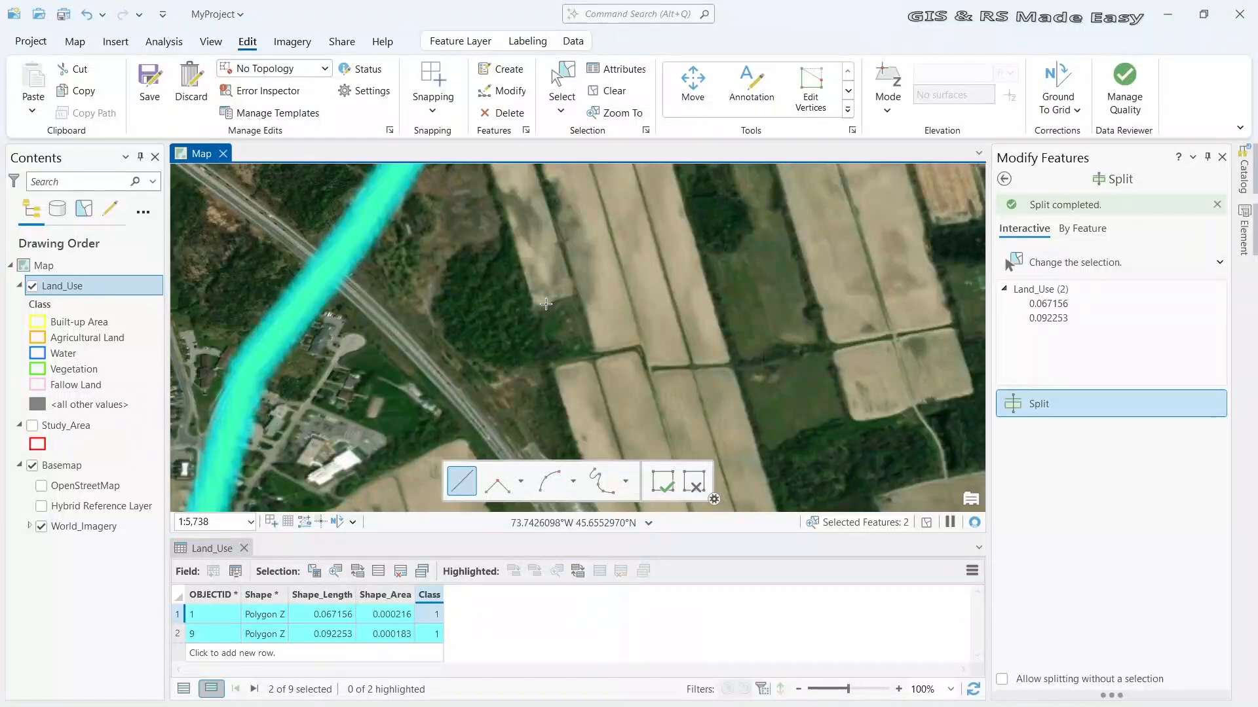
{"action": "scroll", "coordinate": [546, 304], "scroll_direction": "down", "scroll_amount": 3}
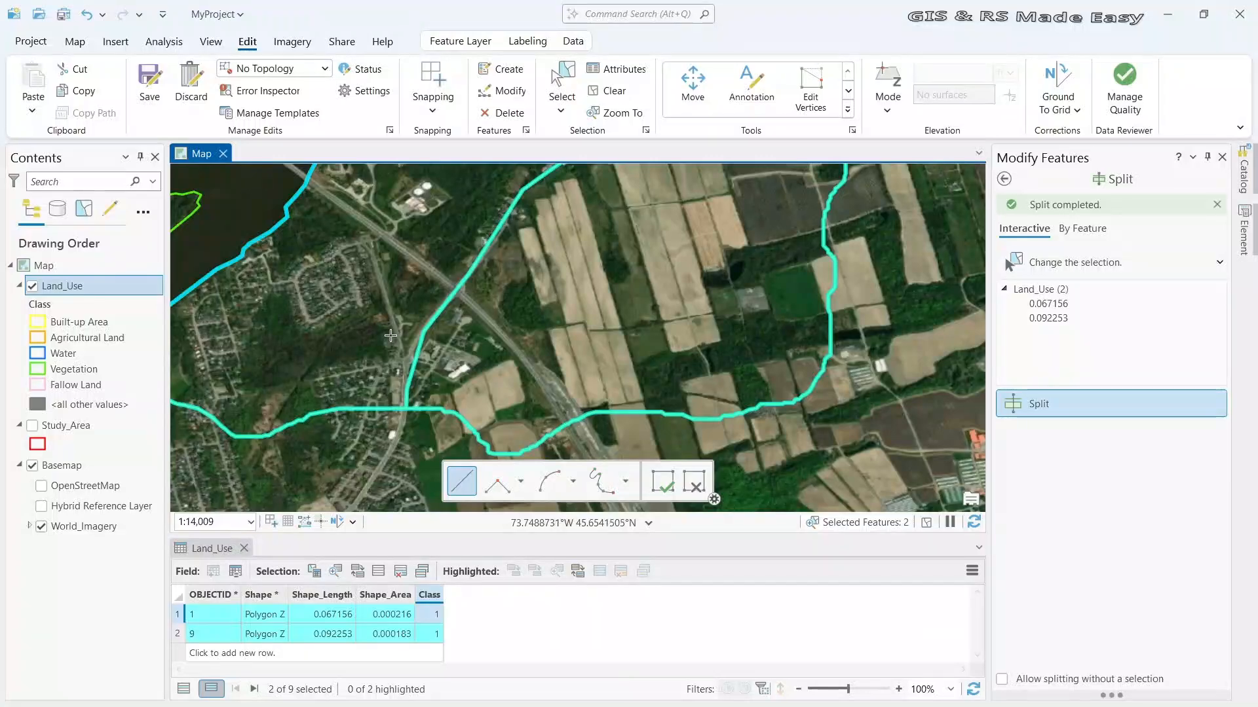
{"action": "left_click", "coordinate": [370, 354]}
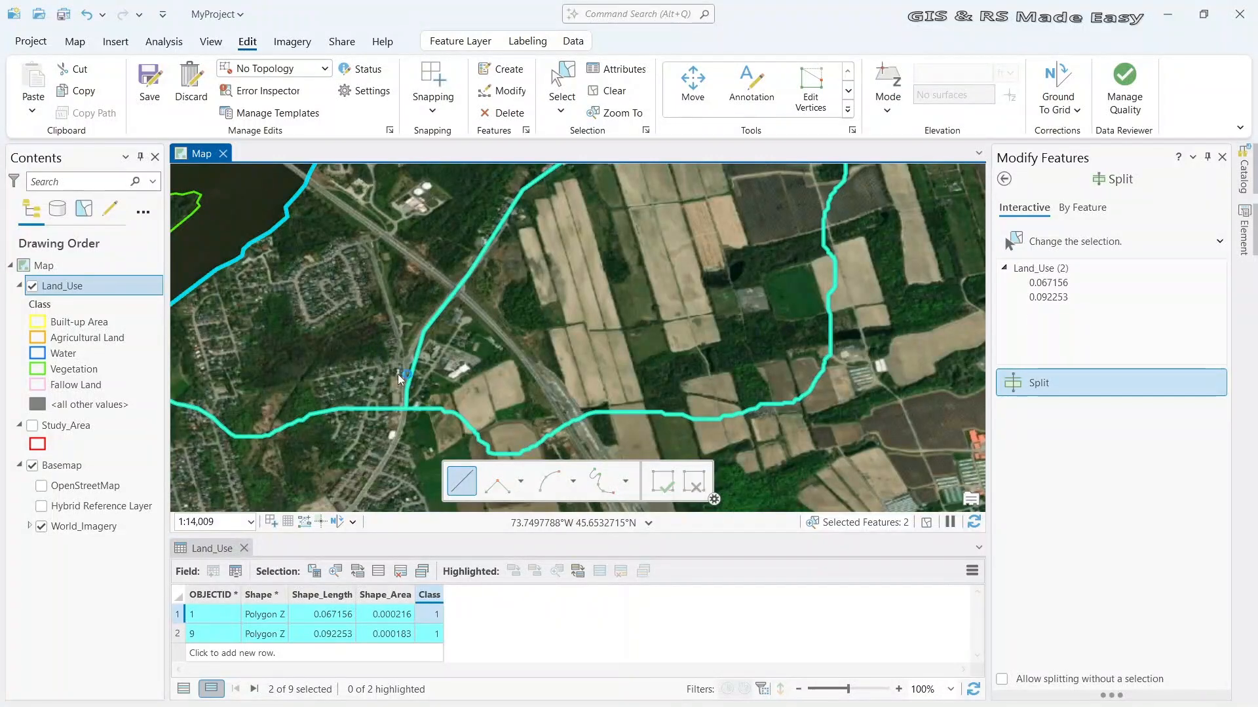
{"action": "left_click", "coordinate": [408, 374]}
{"action": "left_click", "coordinate": [435, 383]}
{"action": "left_click", "coordinate": [455, 378]}
{"action": "left_click", "coordinate": [470, 367]}
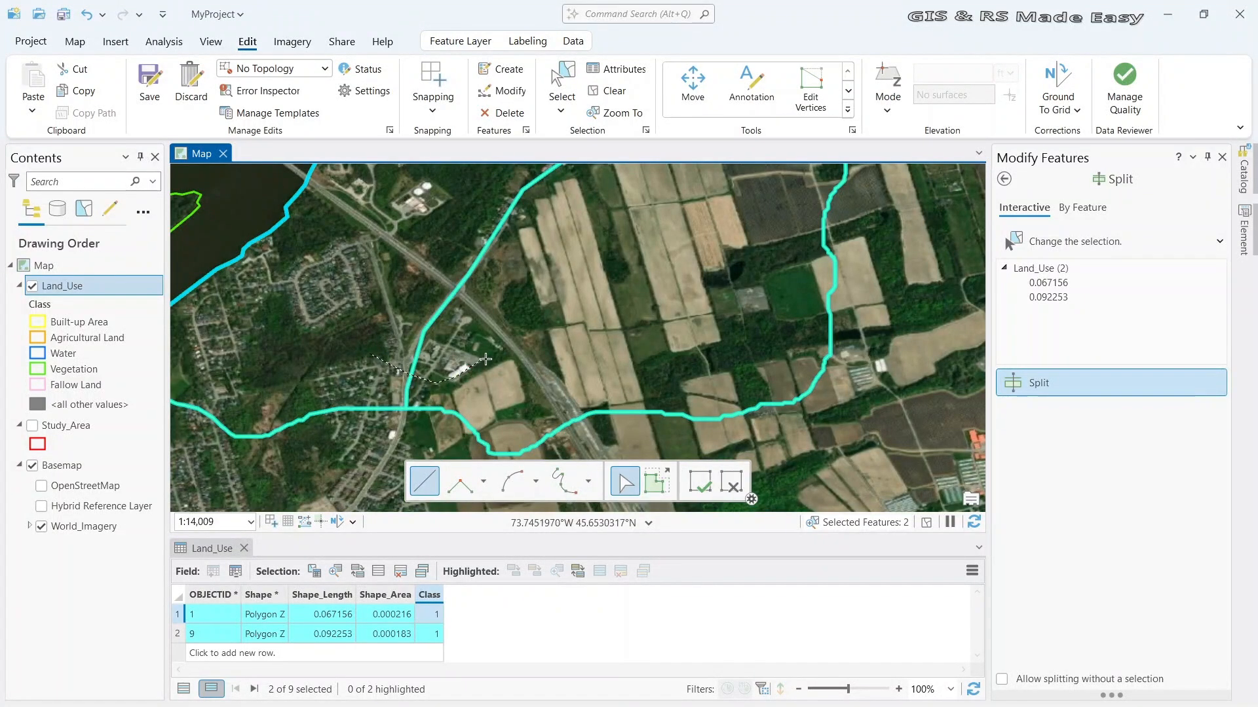
{"action": "left_click", "coordinate": [483, 360]}
{"action": "left_click", "coordinate": [501, 359]}
Continue the line down the highway, turn north along the field edges past the road, and finish it to split off the triangular piece
{"action": "left_click", "coordinate": [523, 365]}
{"action": "left_click", "coordinate": [541, 391]}
{"action": "left_click", "coordinate": [556, 406]}
{"action": "left_click", "coordinate": [567, 402]}
{"action": "left_click", "coordinate": [564, 376]}
{"action": "left_click", "coordinate": [555, 344]}
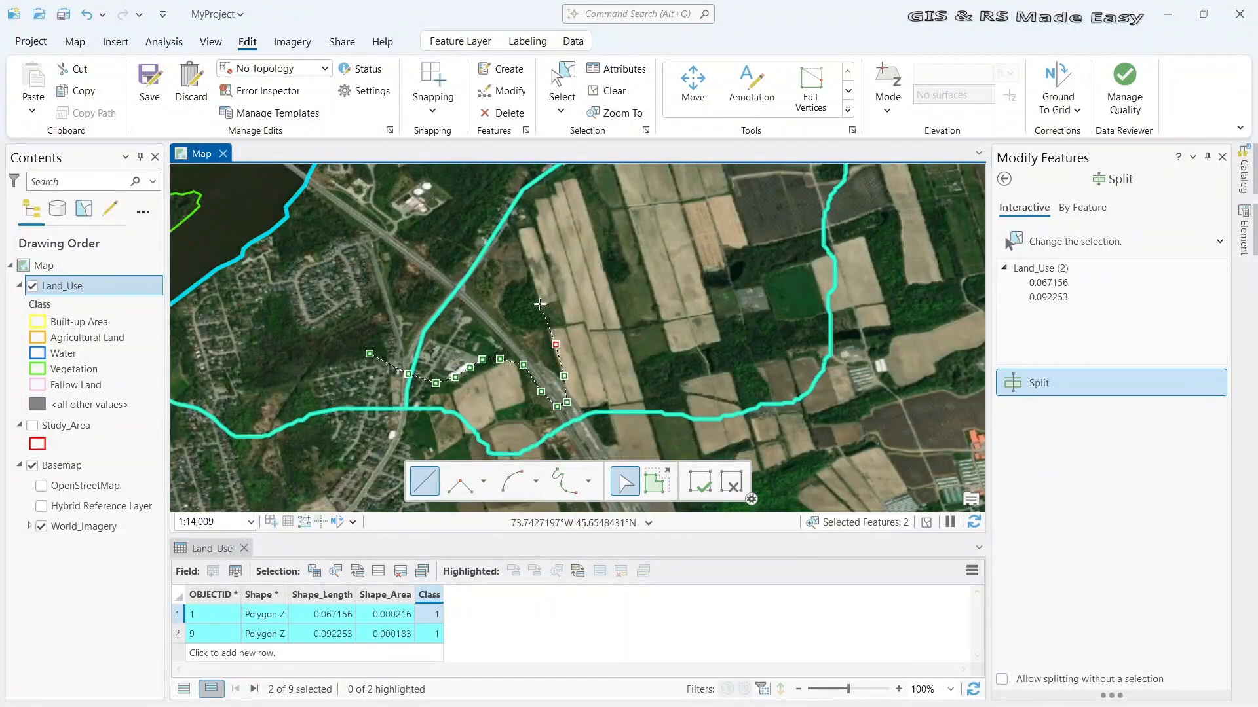
{"action": "left_click", "coordinate": [499, 195]}
{"action": "right_click", "coordinate": [493, 187]}
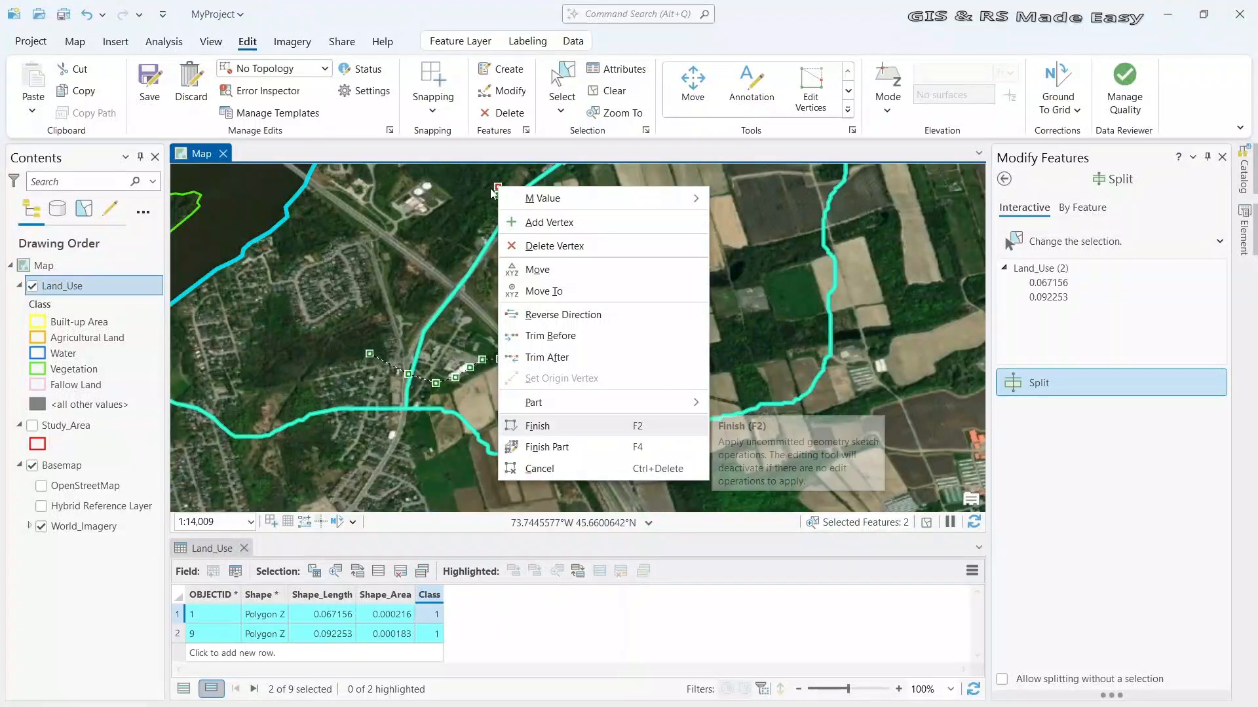
{"action": "key", "text": "Escape"}
{"action": "key", "text": "F2"}
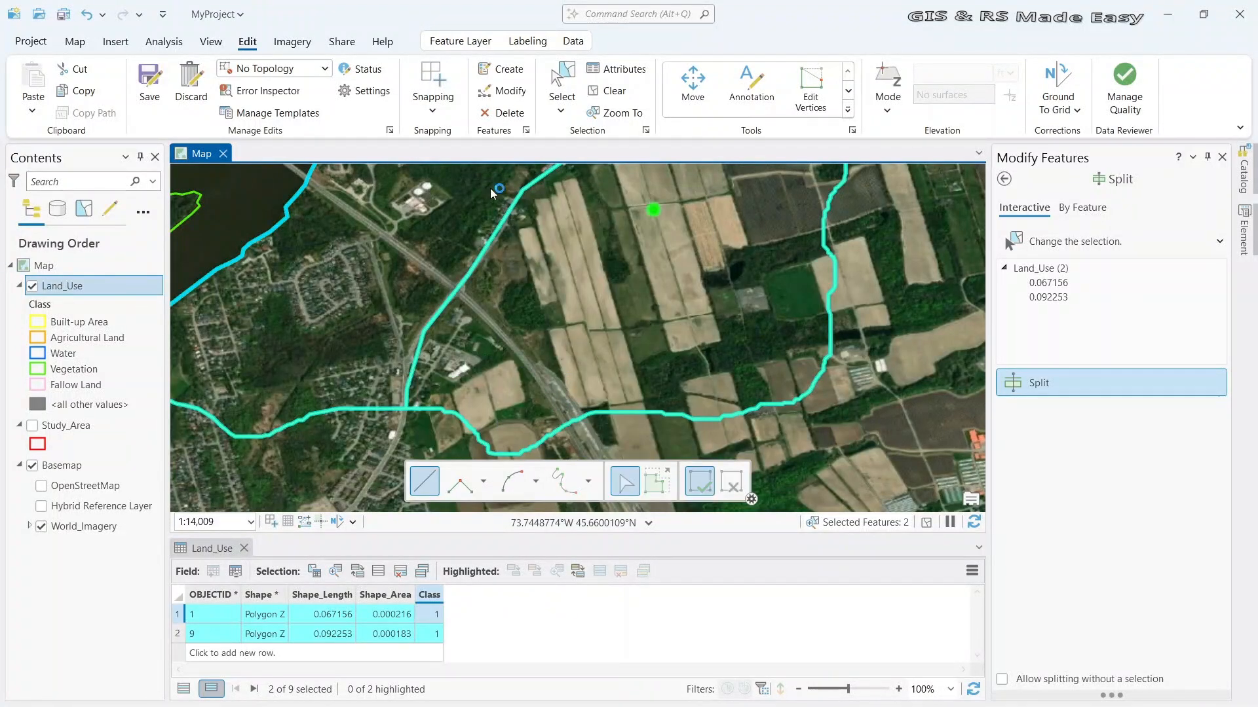
Select only the riverside polygon west of the main road and start a split line from the river southeast along the woodland's eastern edge
{"action": "scroll", "coordinate": [524, 321], "scroll_direction": "down", "scroll_amount": 2}
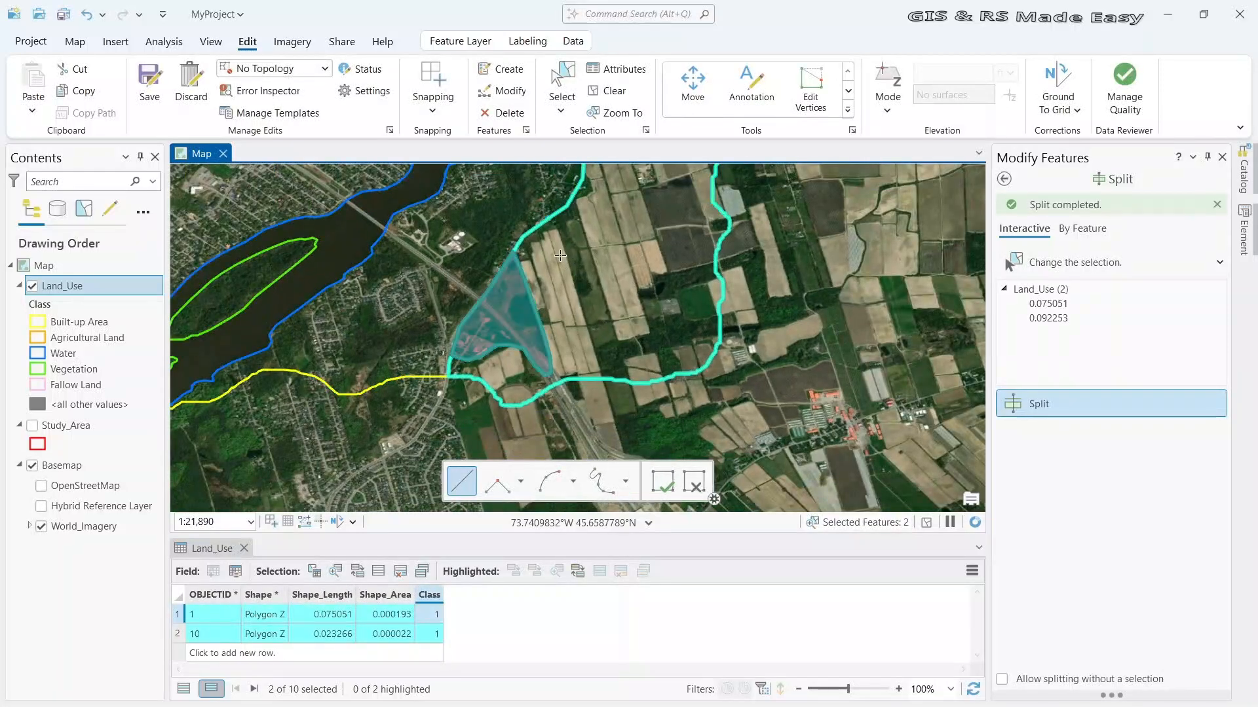
{"action": "scroll", "coordinate": [471, 300], "scroll_direction": "up", "scroll_amount": 4}
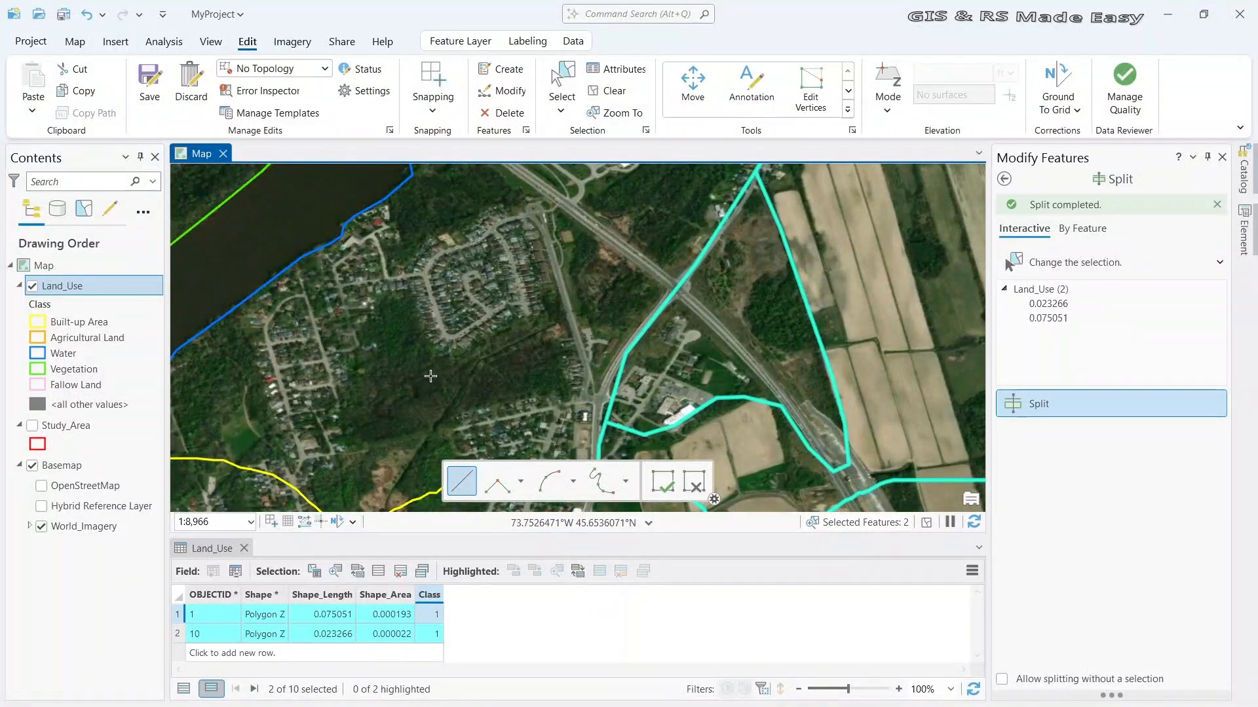
{"action": "left_click_drag", "start_coordinate": [279, 449], "coordinate": [574, 346]}
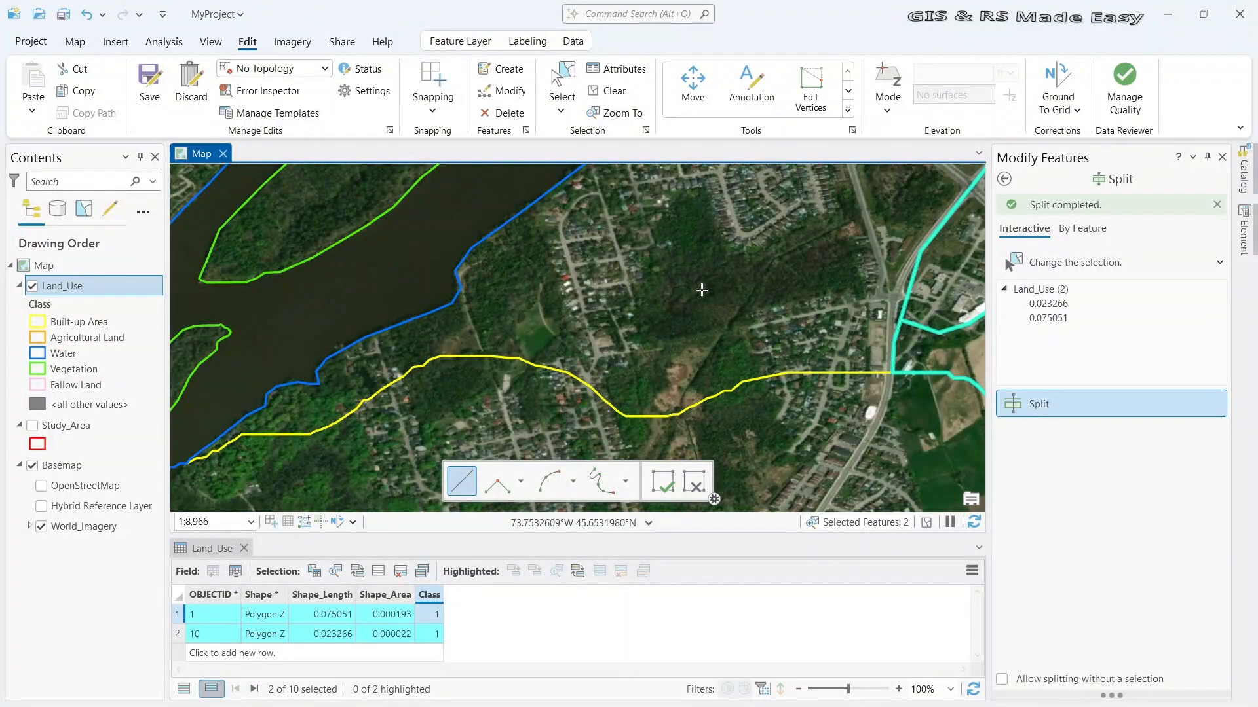
{"action": "left_click", "coordinate": [562, 82]}
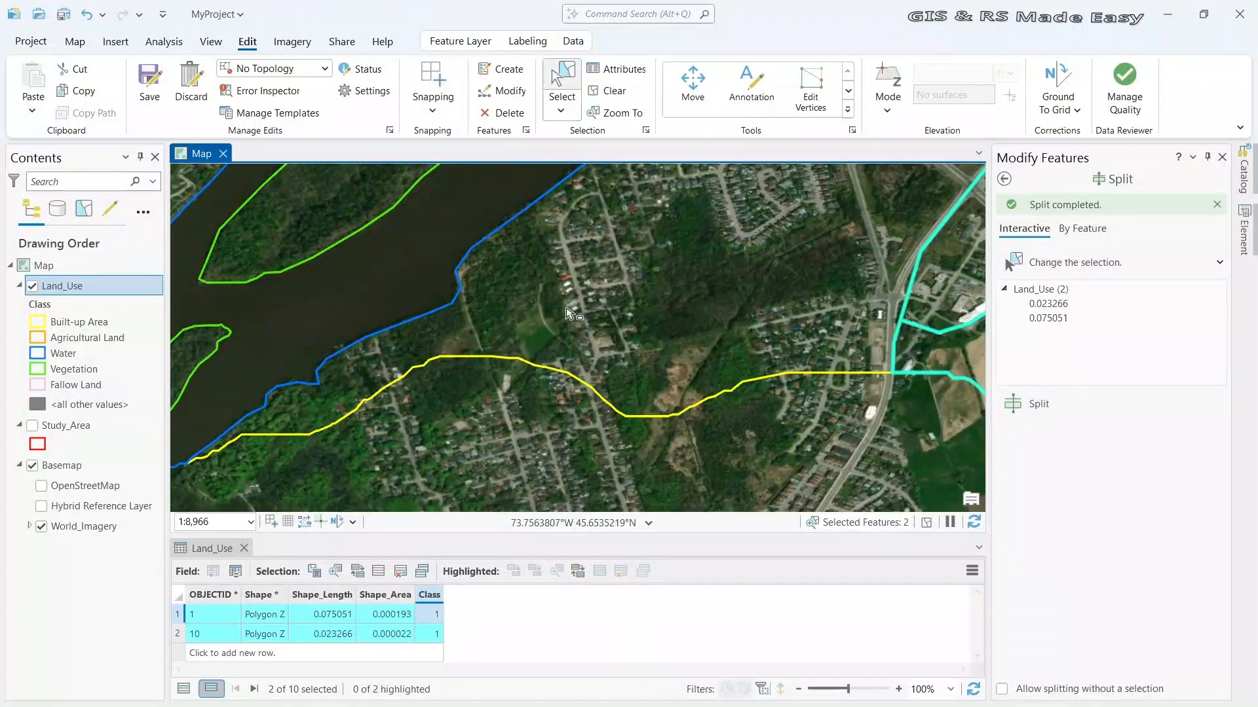
{"action": "left_click", "coordinate": [510, 313]}
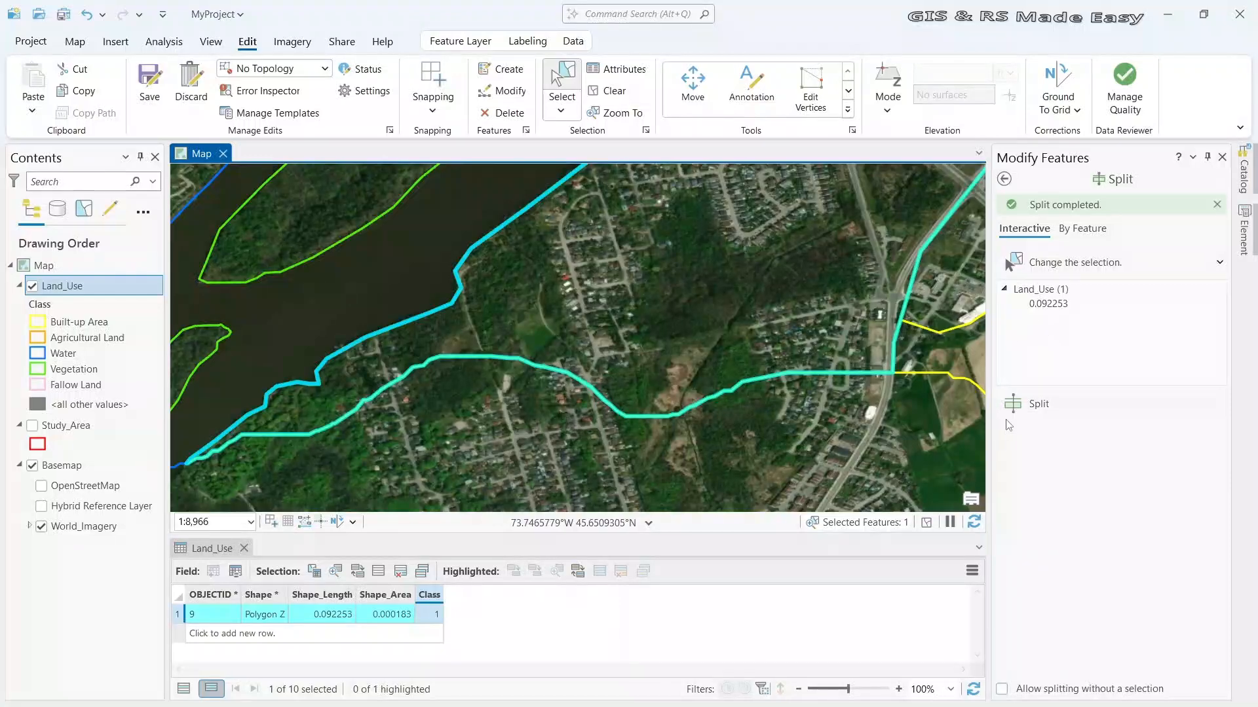
{"action": "left_click", "coordinate": [1048, 403]}
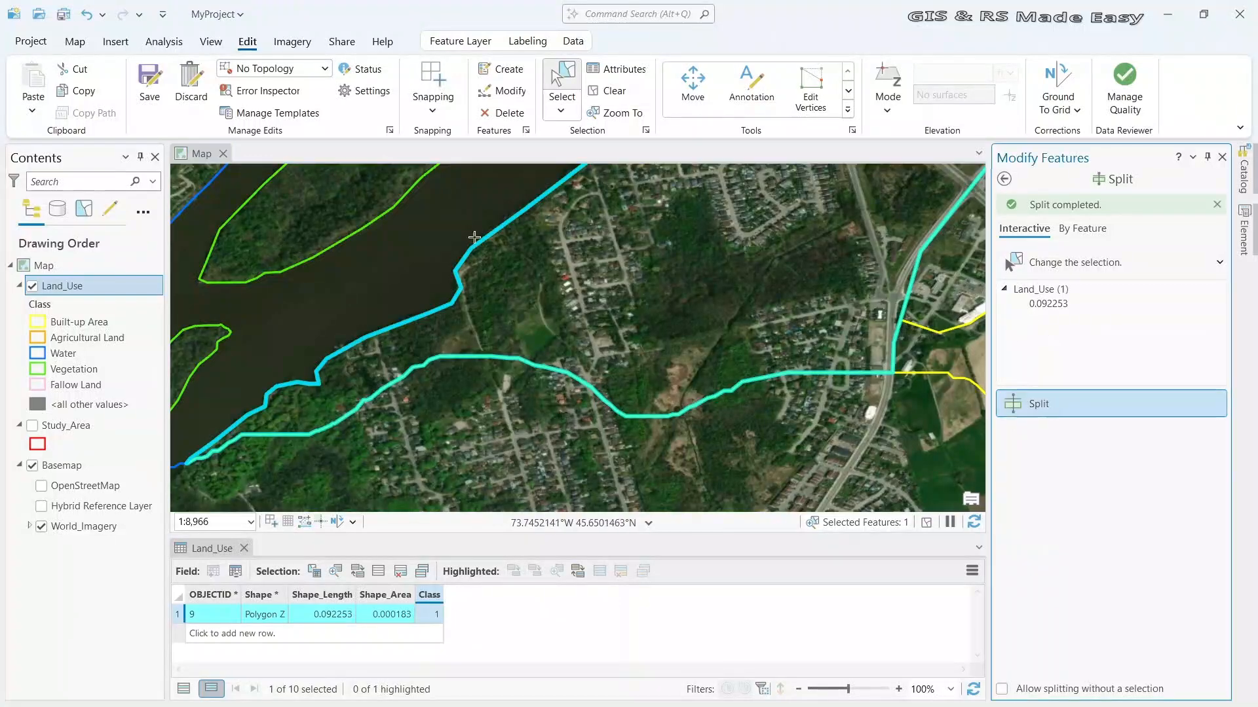
{"action": "left_click", "coordinate": [521, 192]}
{"action": "left_click", "coordinate": [533, 207]}
{"action": "left_click", "coordinate": [543, 226]}
{"action": "left_click", "coordinate": [549, 240]}
{"action": "left_click", "coordinate": [566, 281]}
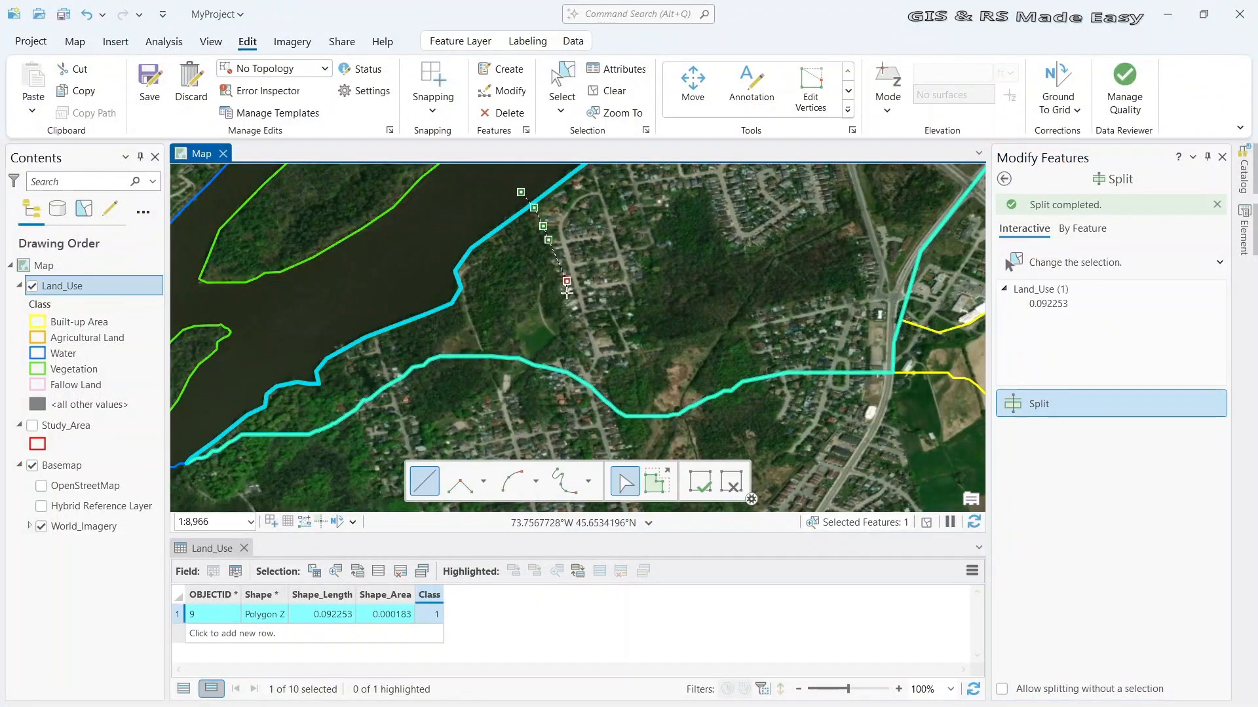
Continue the line south between the woods and housing, cross the polygon's southern boundary, and finish it to split off the riverside woodland
{"action": "left_click", "coordinate": [567, 310]}
{"action": "left_click", "coordinate": [576, 330]}
{"action": "left_click", "coordinate": [571, 343]}
{"action": "left_click", "coordinate": [568, 357]}
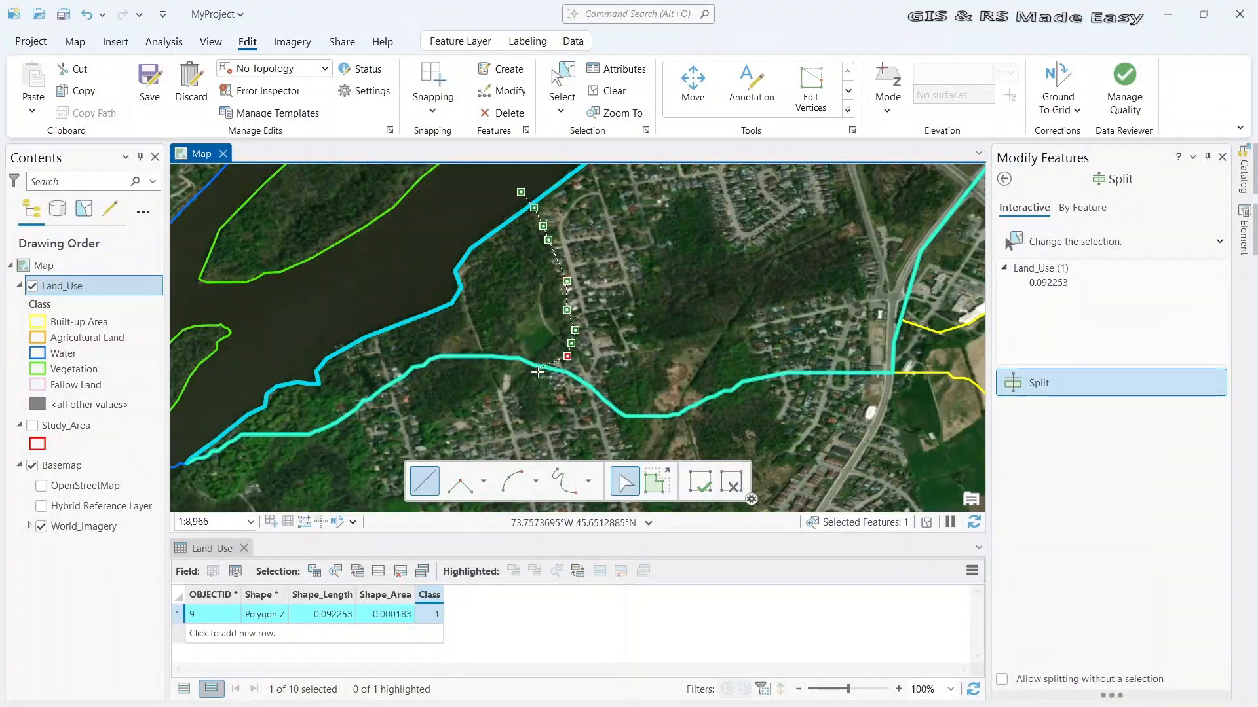
{"action": "left_click", "coordinate": [538, 370]}
{"action": "double_click", "coordinate": [525, 377]}
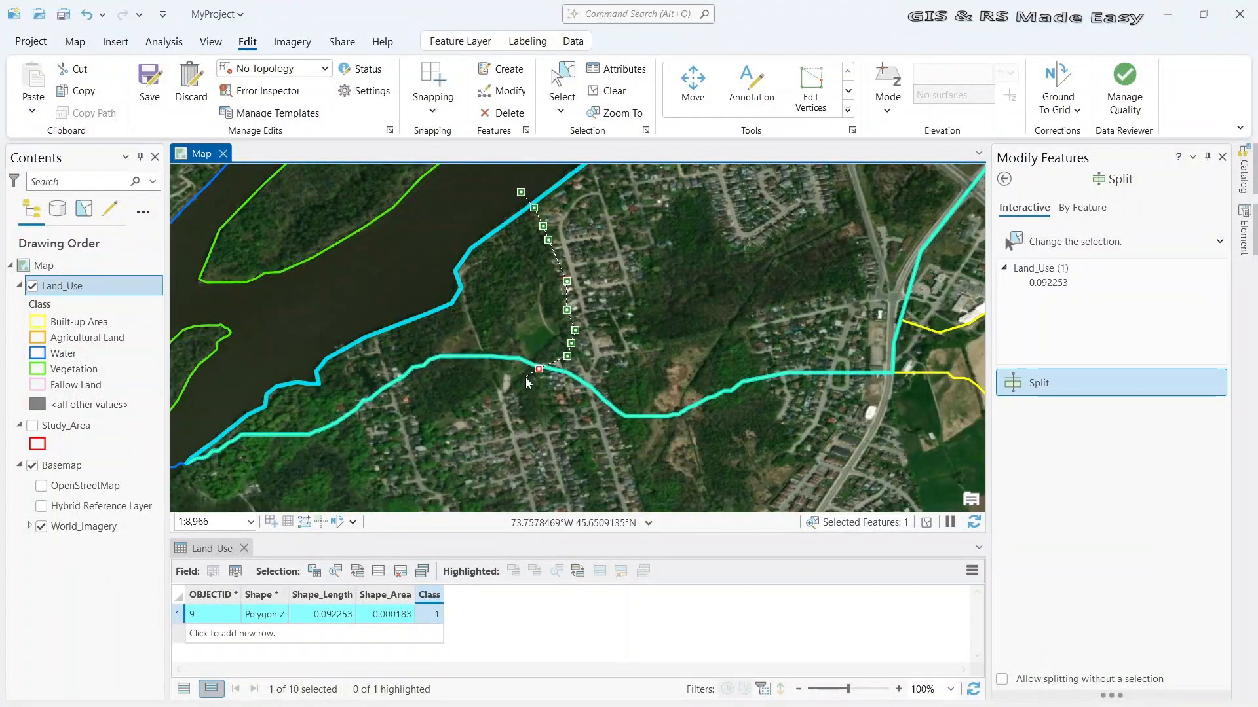
{"action": "right_click", "coordinate": [526, 377]}
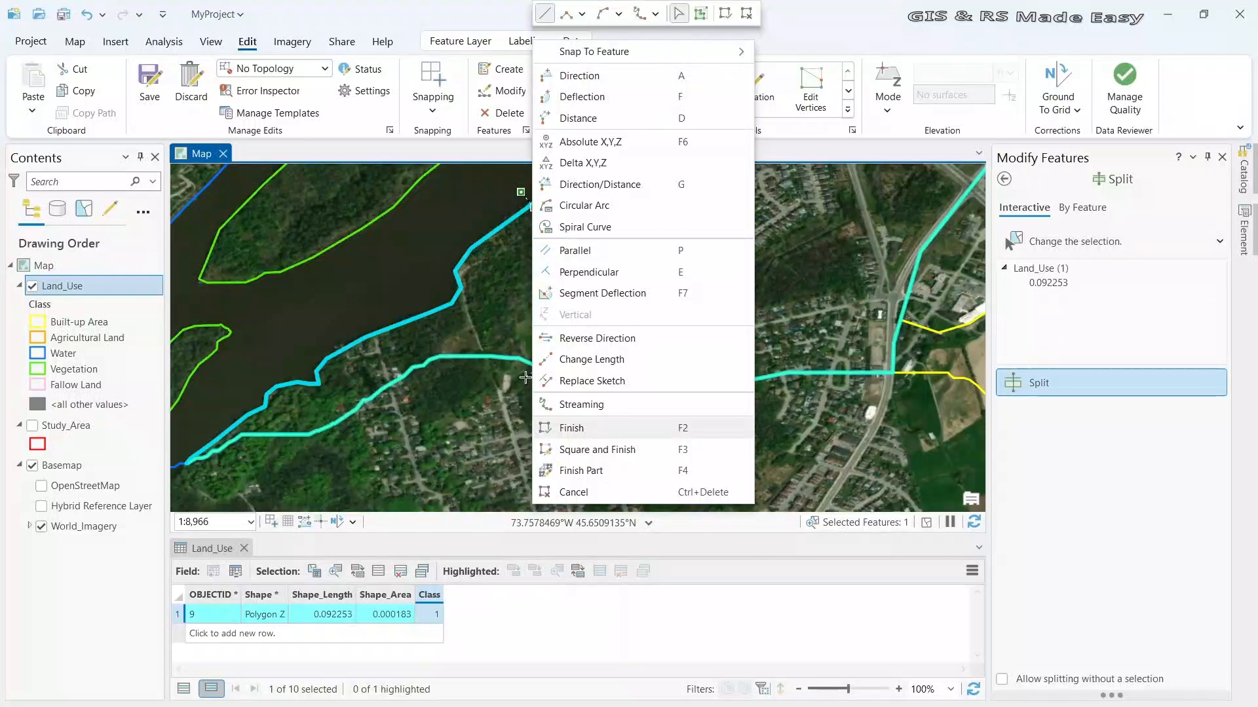
{"action": "left_click", "coordinate": [641, 427]}
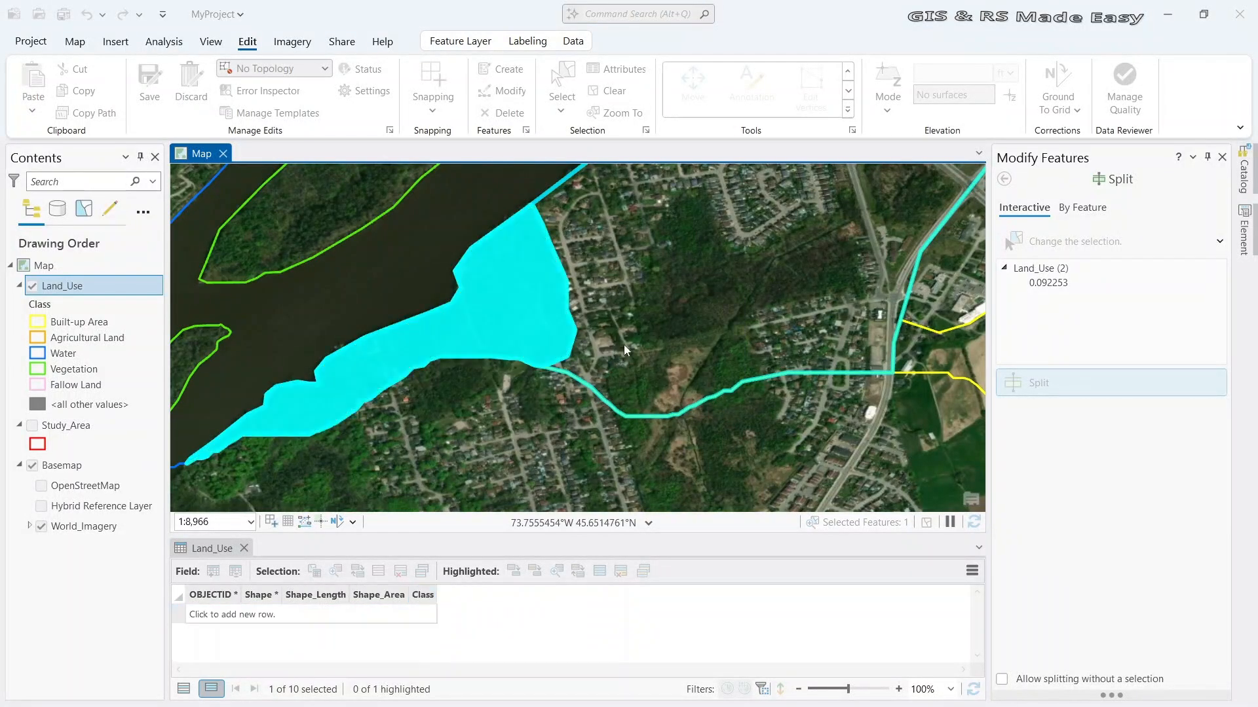
Start a split line south of the polygon's lower boundary, crossing it and running north between the houses and the cleared woodland
{"action": "left_click_drag", "start_coordinate": [705, 290], "coordinate": [488, 302]}
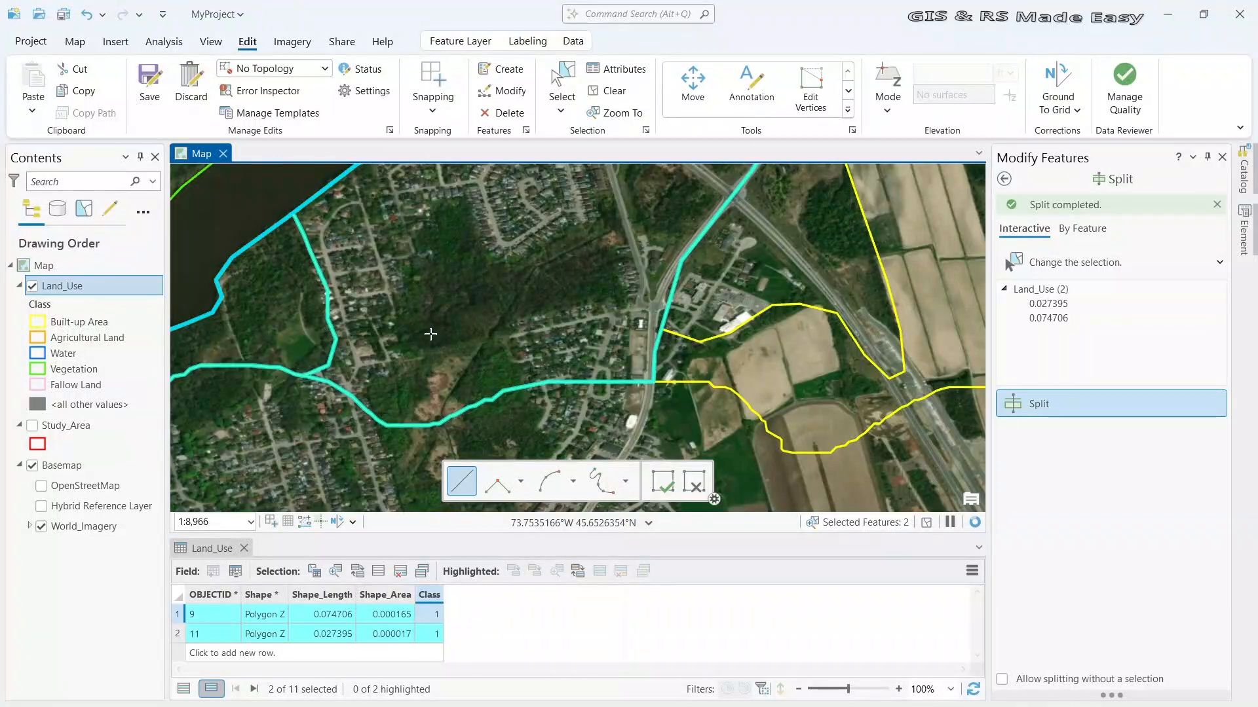
{"action": "left_click", "coordinate": [381, 438]}
{"action": "left_click", "coordinate": [366, 397]}
{"action": "left_click", "coordinate": [370, 376]}
{"action": "left_click", "coordinate": [389, 361]}
{"action": "left_click", "coordinate": [395, 340]}
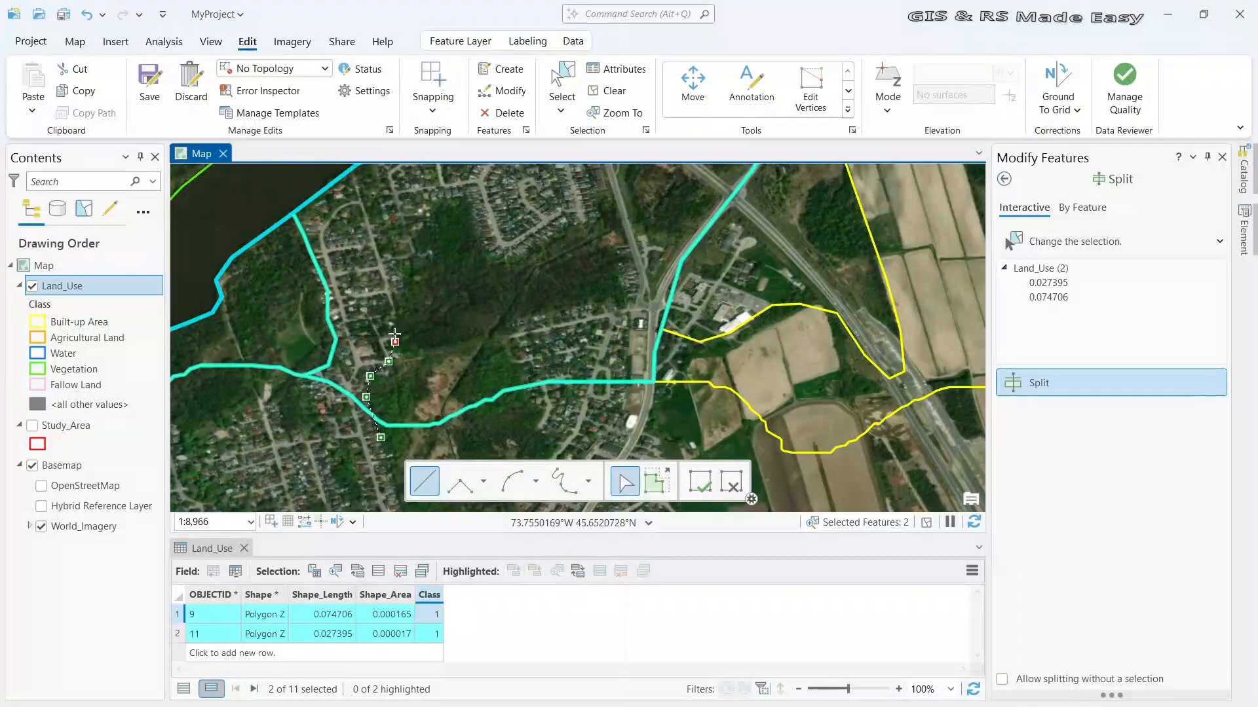
Continue the split line north along the eastern edge of the housing and around the northern tip of the woods
{"action": "left_click", "coordinate": [388, 323]}
{"action": "left_click", "coordinate": [389, 302]}
{"action": "left_click", "coordinate": [394, 290]}
{"action": "left_click", "coordinate": [399, 277]}
{"action": "left_click", "coordinate": [408, 260]}
{"action": "left_click", "coordinate": [414, 240]}
{"action": "left_click", "coordinate": [418, 227]}
{"action": "left_click", "coordinate": [421, 216]}
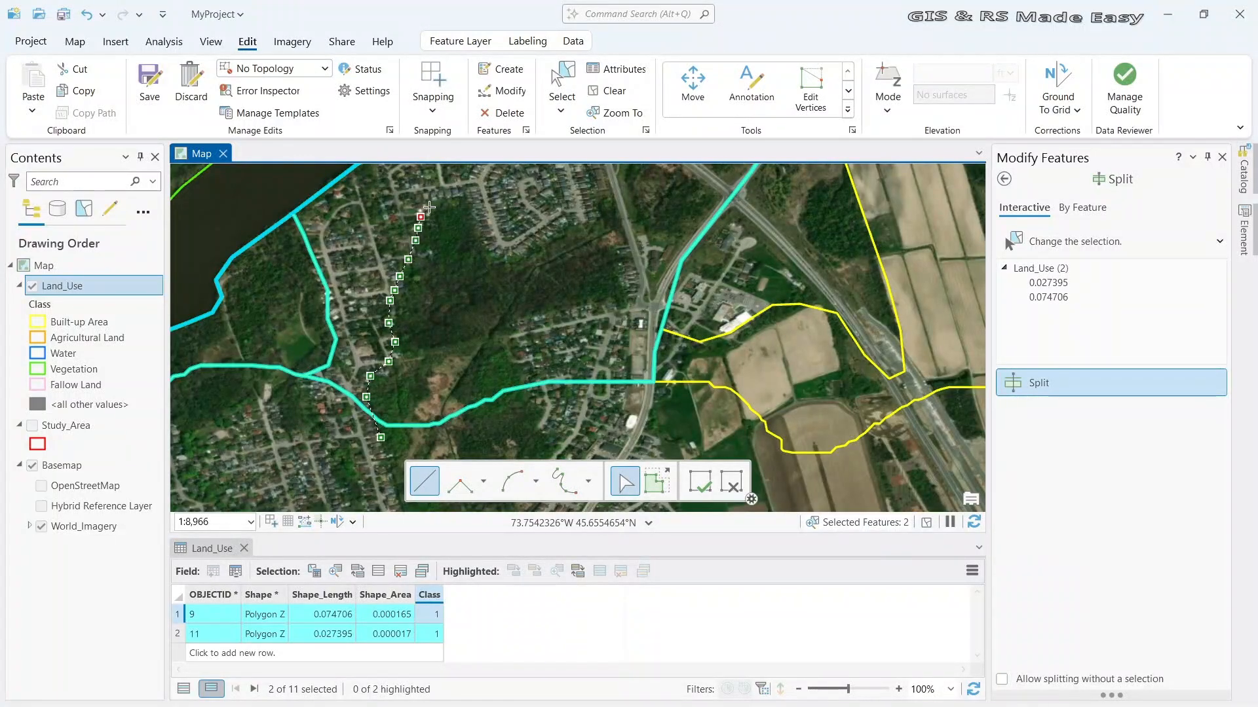
{"action": "left_click", "coordinate": [435, 197]}
{"action": "left_click", "coordinate": [453, 192]}
{"action": "left_click", "coordinate": [460, 192]}
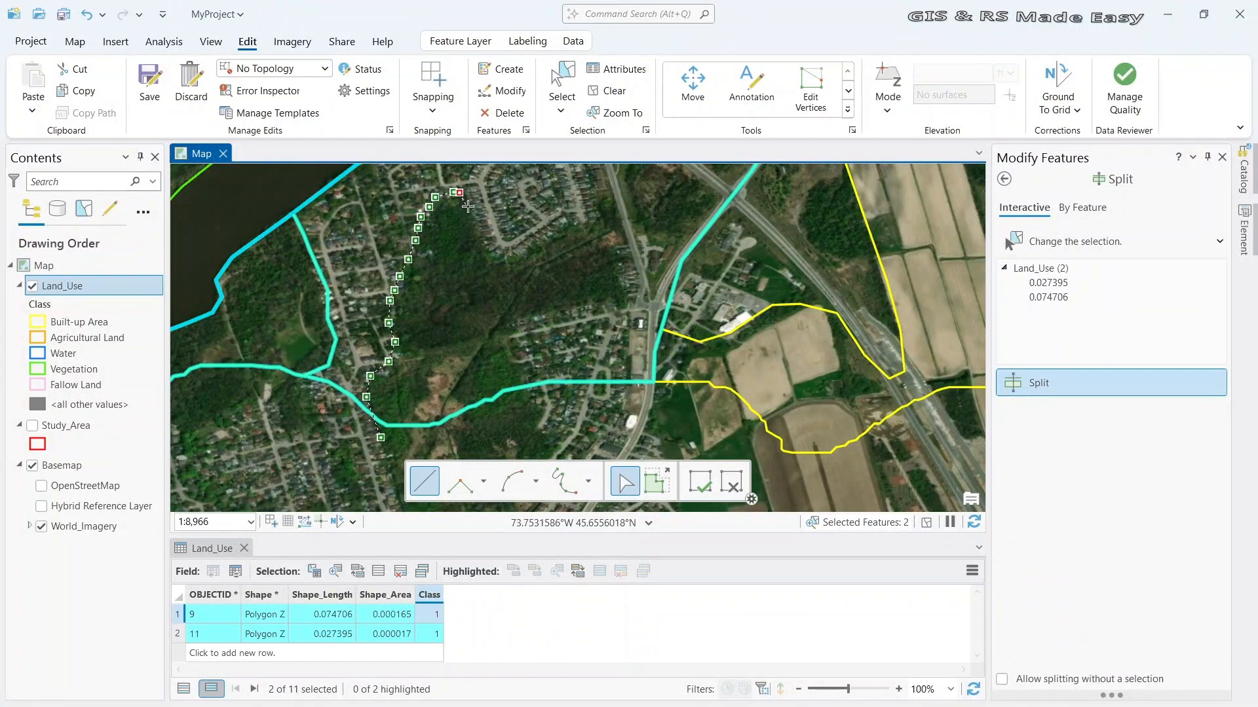
Trace the split line down and east along the southern edge of the looped housing estate toward the road
{"action": "left_click", "coordinate": [470, 207]}
{"action": "left_click", "coordinate": [474, 226]}
{"action": "left_click", "coordinate": [482, 249]}
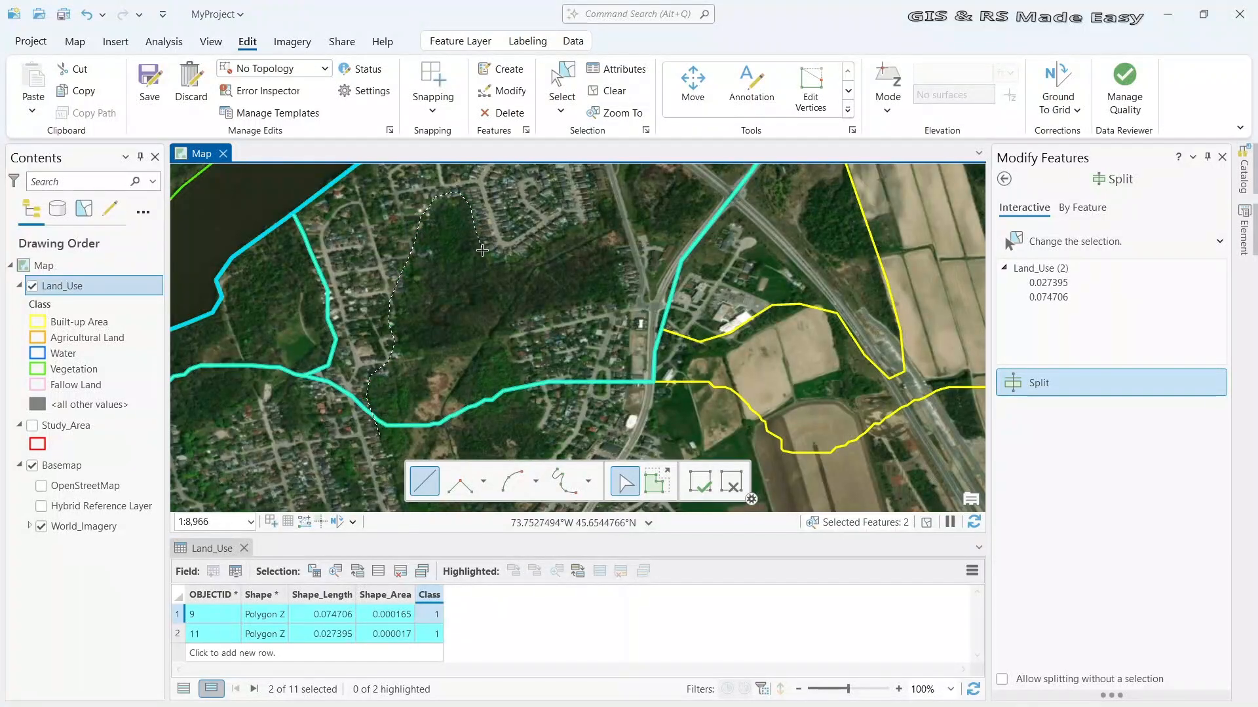
{"action": "left_click", "coordinate": [500, 258]}
{"action": "left_click", "coordinate": [538, 242]}
{"action": "left_click", "coordinate": [547, 235]}
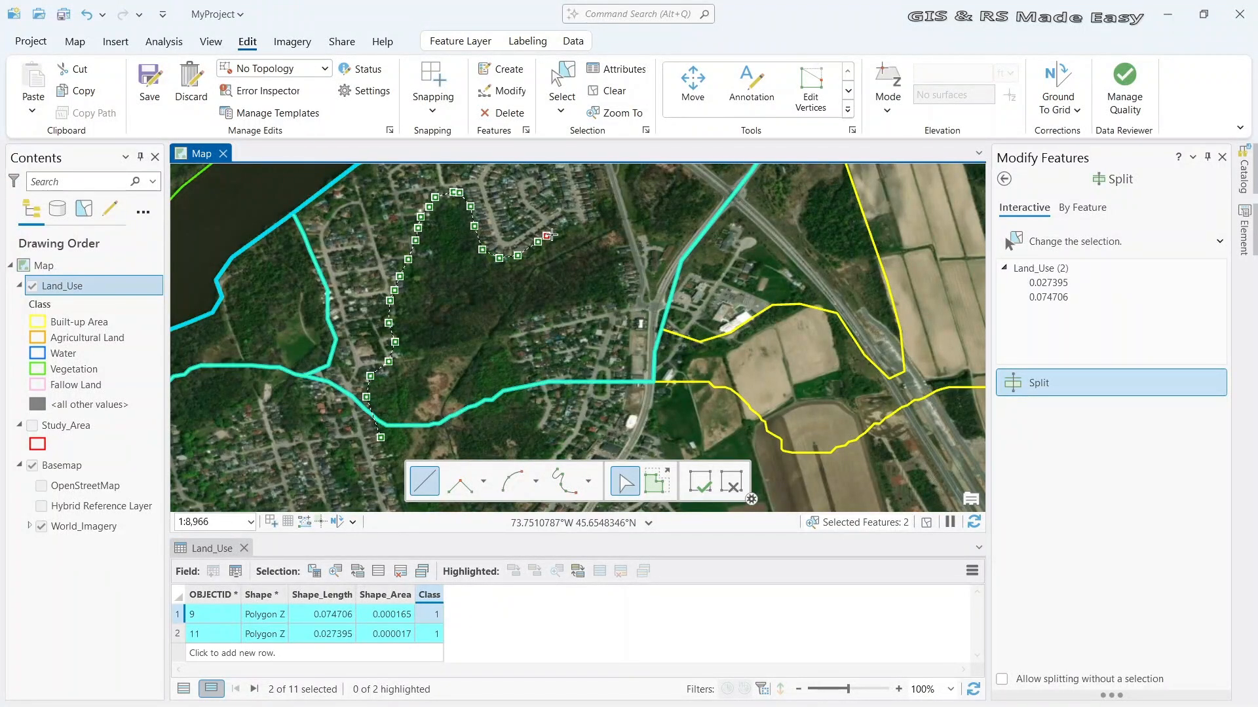
{"action": "left_click", "coordinate": [579, 228]}
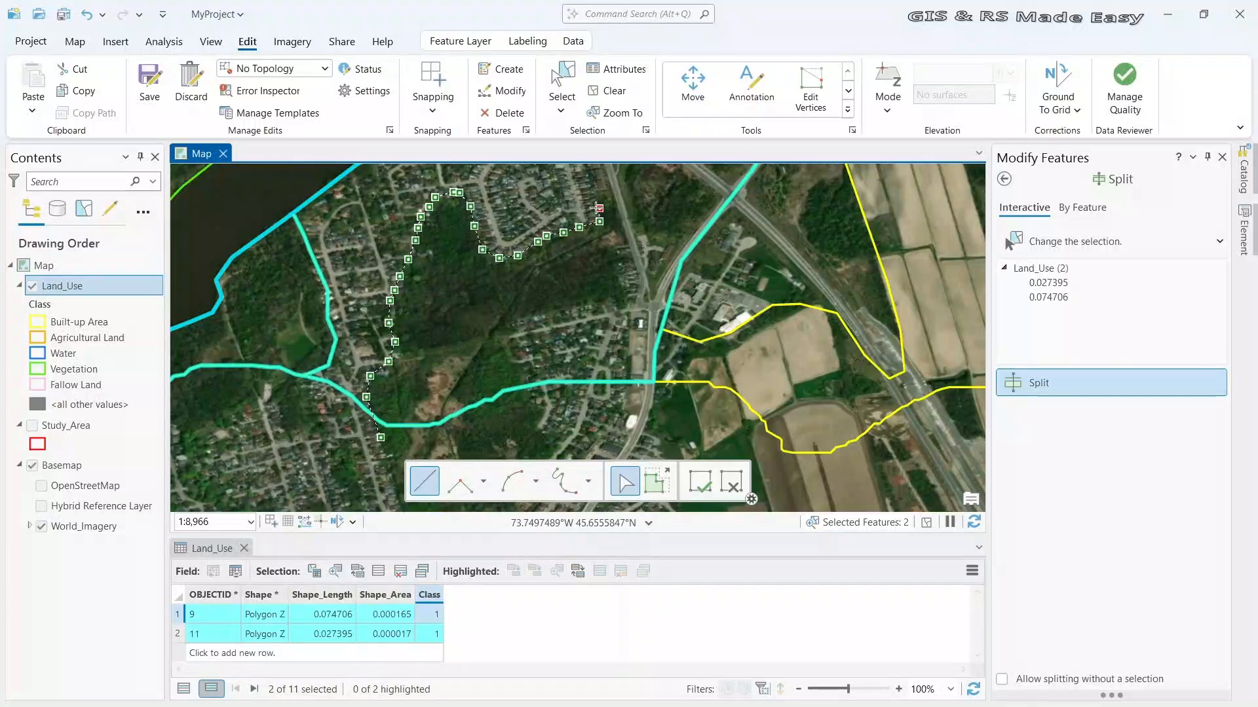
Carry the split line up the estate's eastern side and back west along its northern edge
{"action": "left_click_drag", "start_coordinate": [600, 208], "coordinate": [555, 375]}
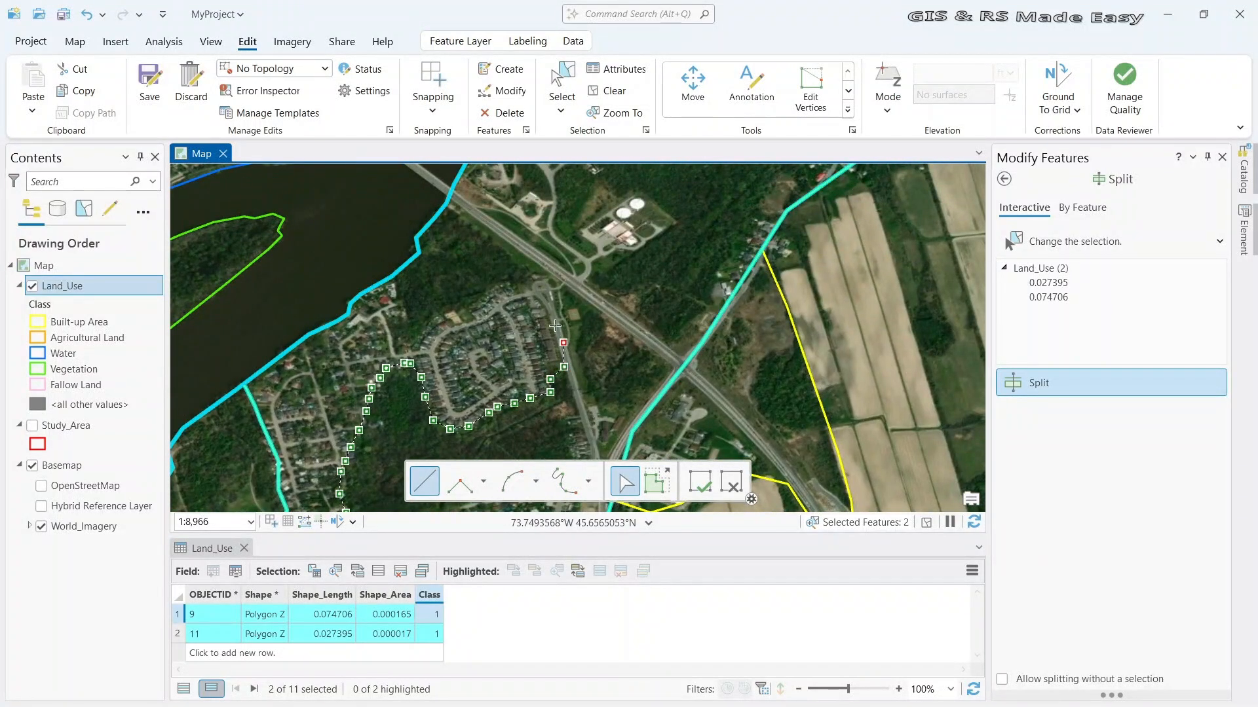
{"action": "left_click", "coordinate": [552, 306]}
{"action": "left_click", "coordinate": [541, 287]}
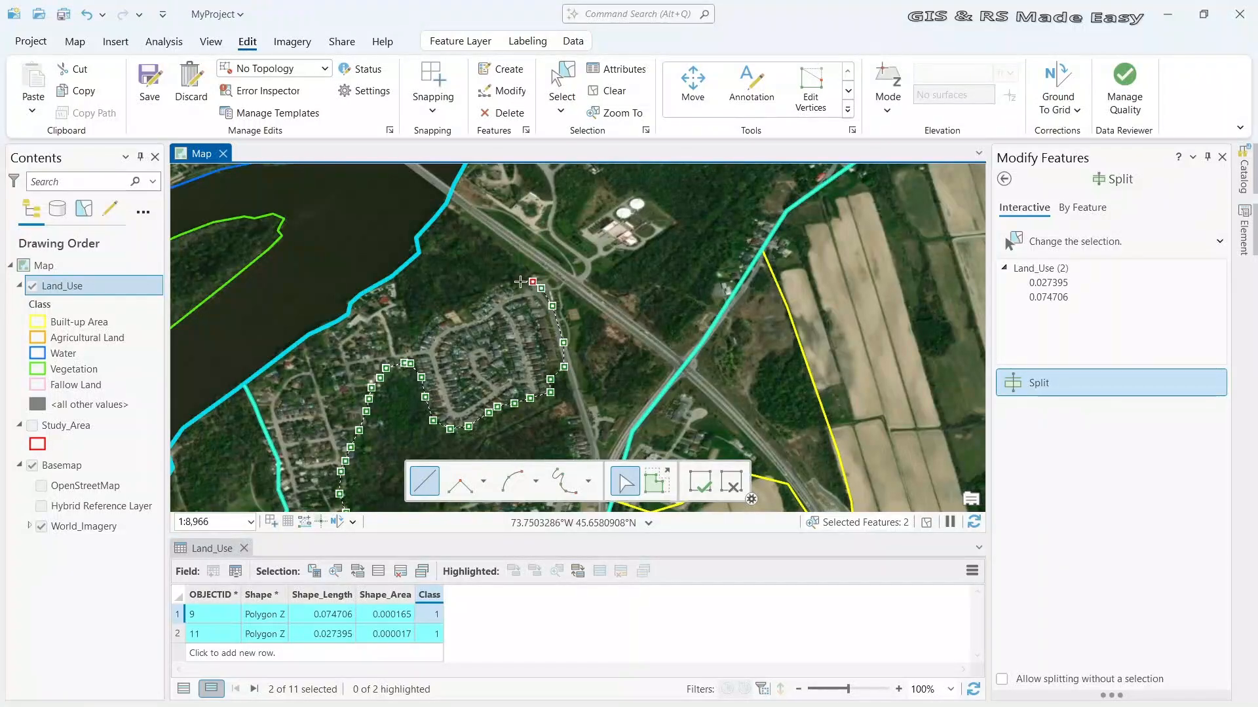
{"action": "left_click", "coordinate": [486, 295]}
{"action": "left_click", "coordinate": [462, 305]}
{"action": "left_click", "coordinate": [440, 313]}
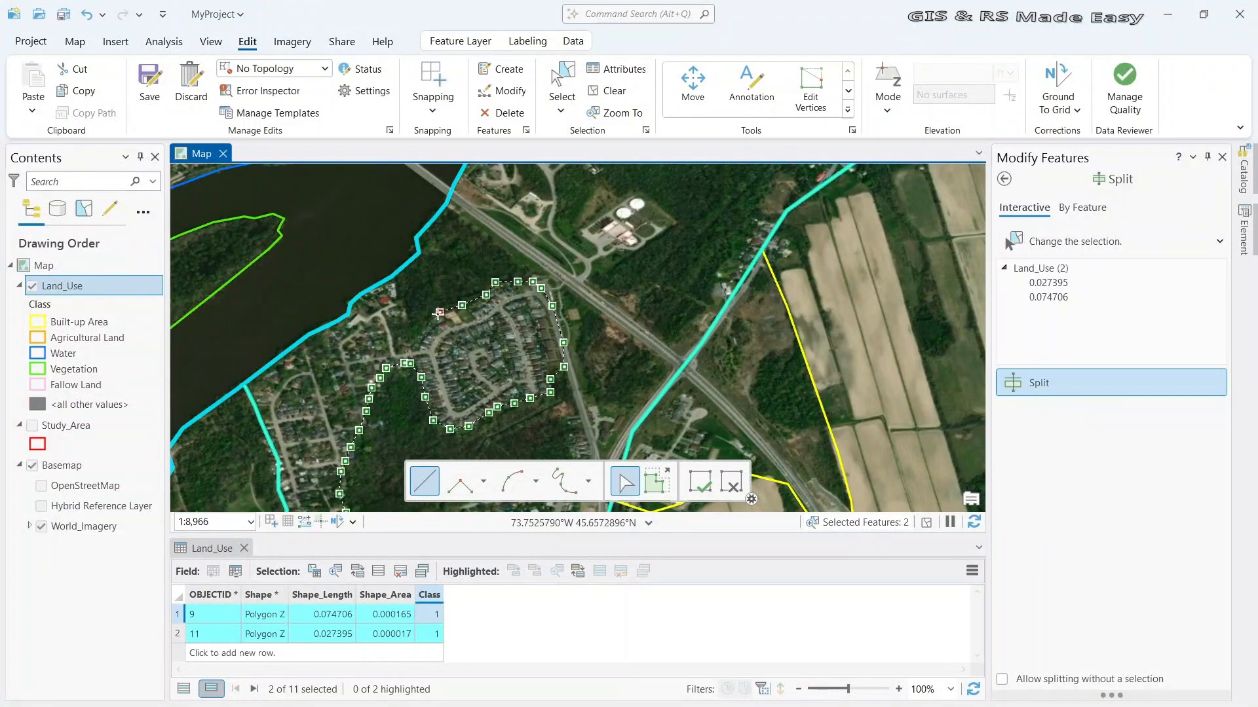
Extend the line northwest across the riverbank into the water and finish it to split off the riverside housing and looped estate
{"action": "left_click", "coordinate": [423, 323]}
{"action": "left_click", "coordinate": [408, 323]}
{"action": "left_click", "coordinate": [402, 312]}
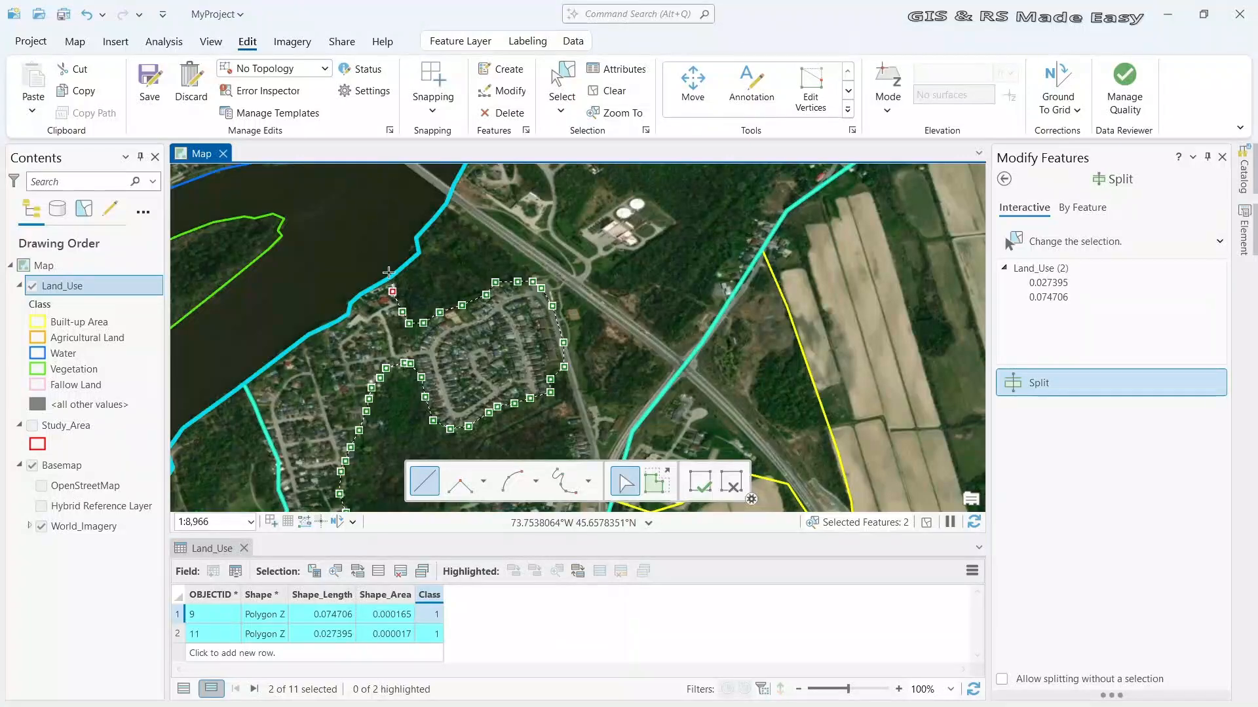
{"action": "left_click", "coordinate": [380, 240]}
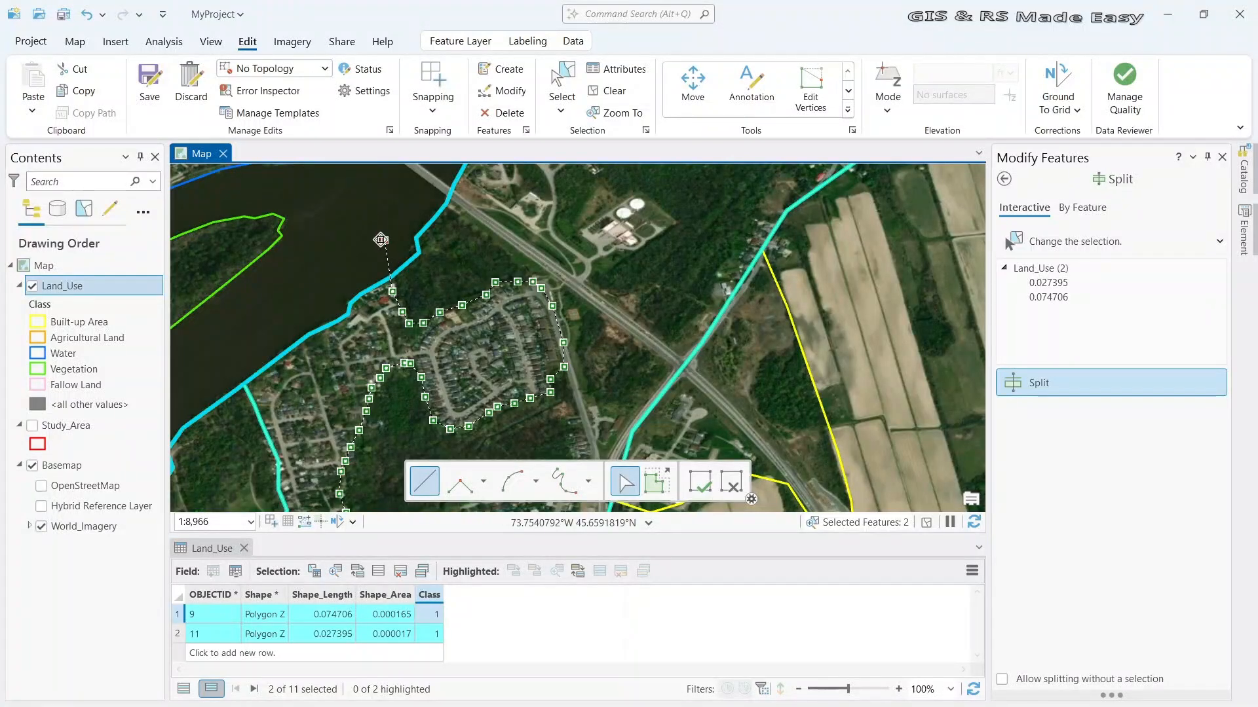
{"action": "key", "text": "F2"}
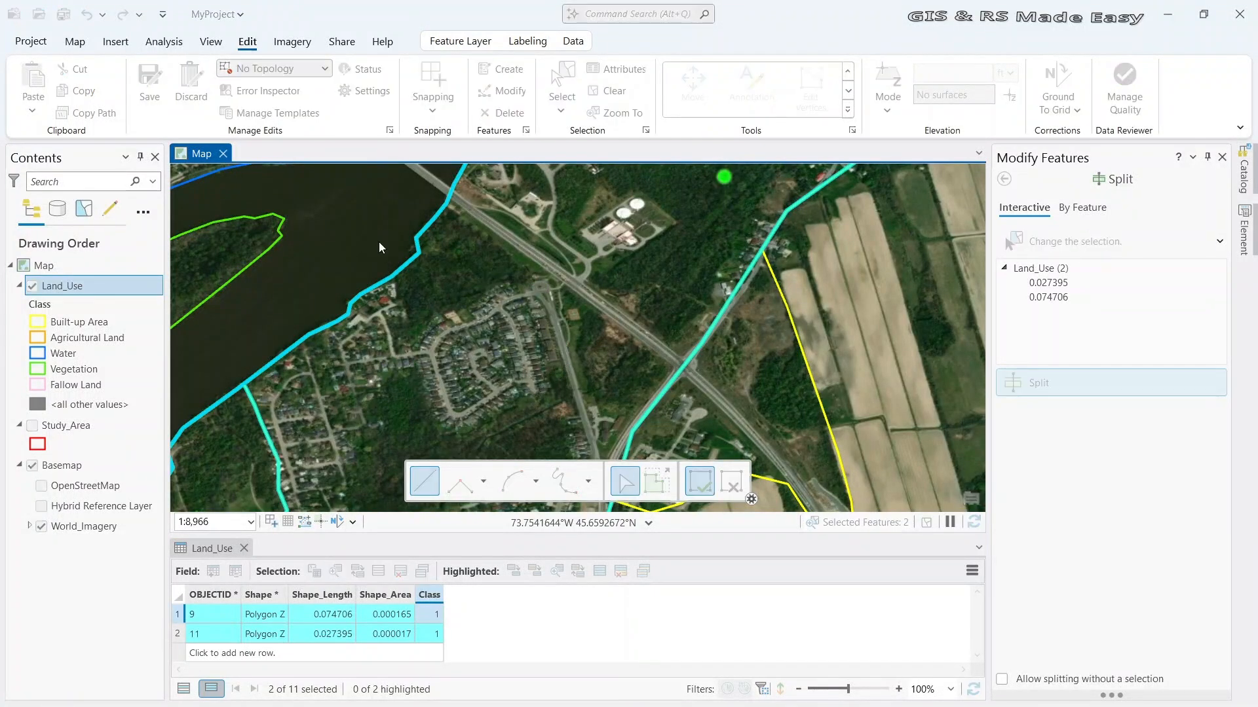
Start a split line south of the polygon's lower boundary, running northwest along the western edge of the housing beside the main road
{"action": "scroll", "coordinate": [535, 338], "scroll_direction": "down", "scroll_amount": 2}
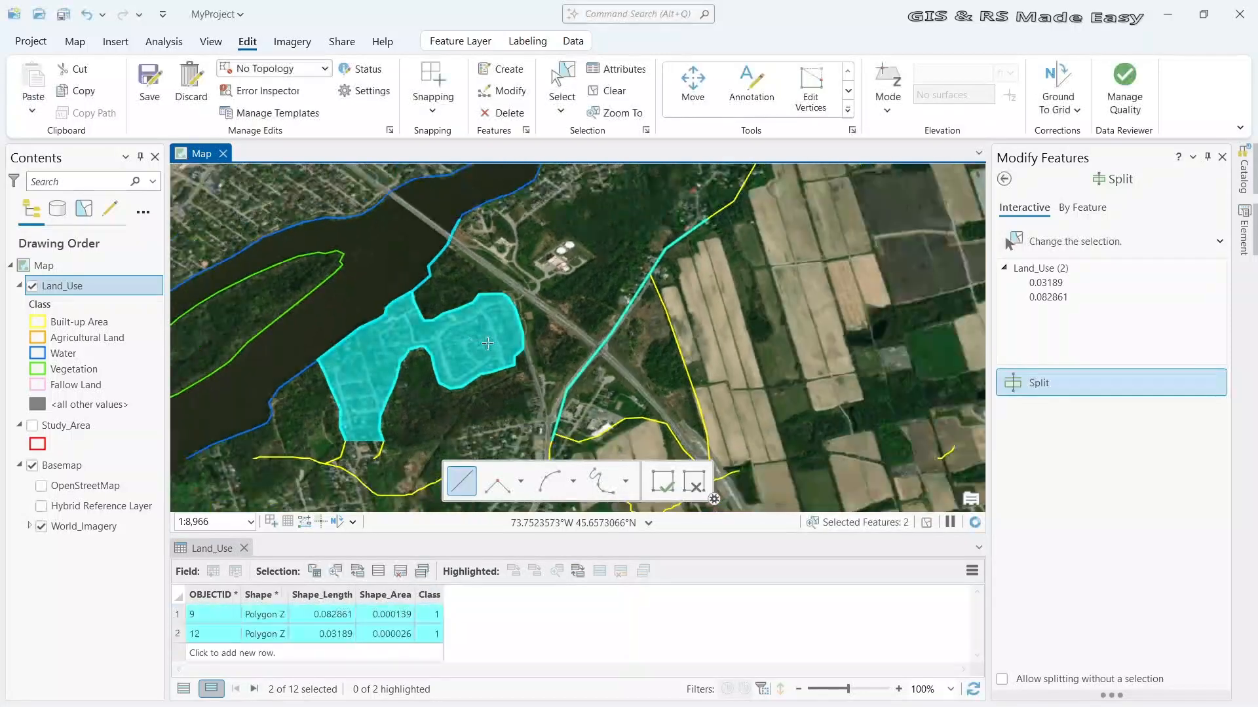
{"action": "left_click_drag", "start_coordinate": [536, 338], "coordinate": [475, 332]}
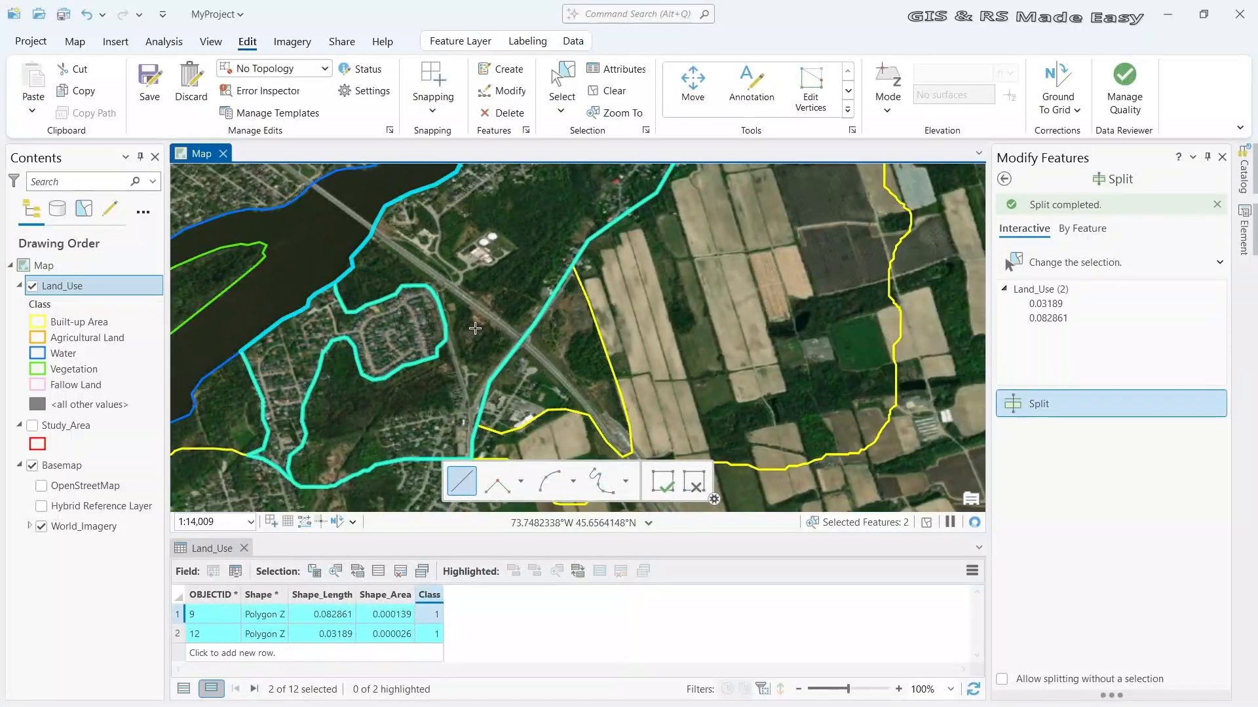
{"action": "left_click_drag", "start_coordinate": [448, 419], "coordinate": [446, 311]}
{"action": "scroll", "coordinate": [431, 335], "scroll_direction": "up", "scroll_amount": 2}
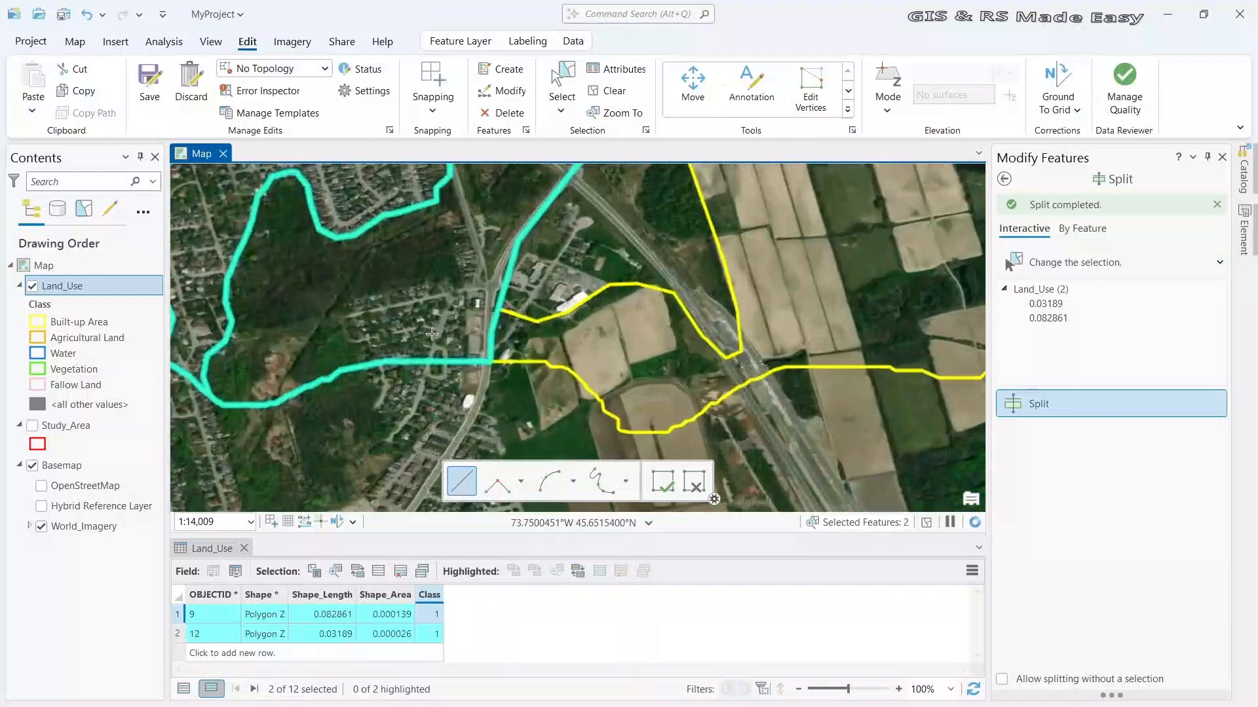
{"action": "left_click", "coordinate": [363, 352]}
{"action": "left_click", "coordinate": [354, 339]}
{"action": "left_click", "coordinate": [344, 324]}
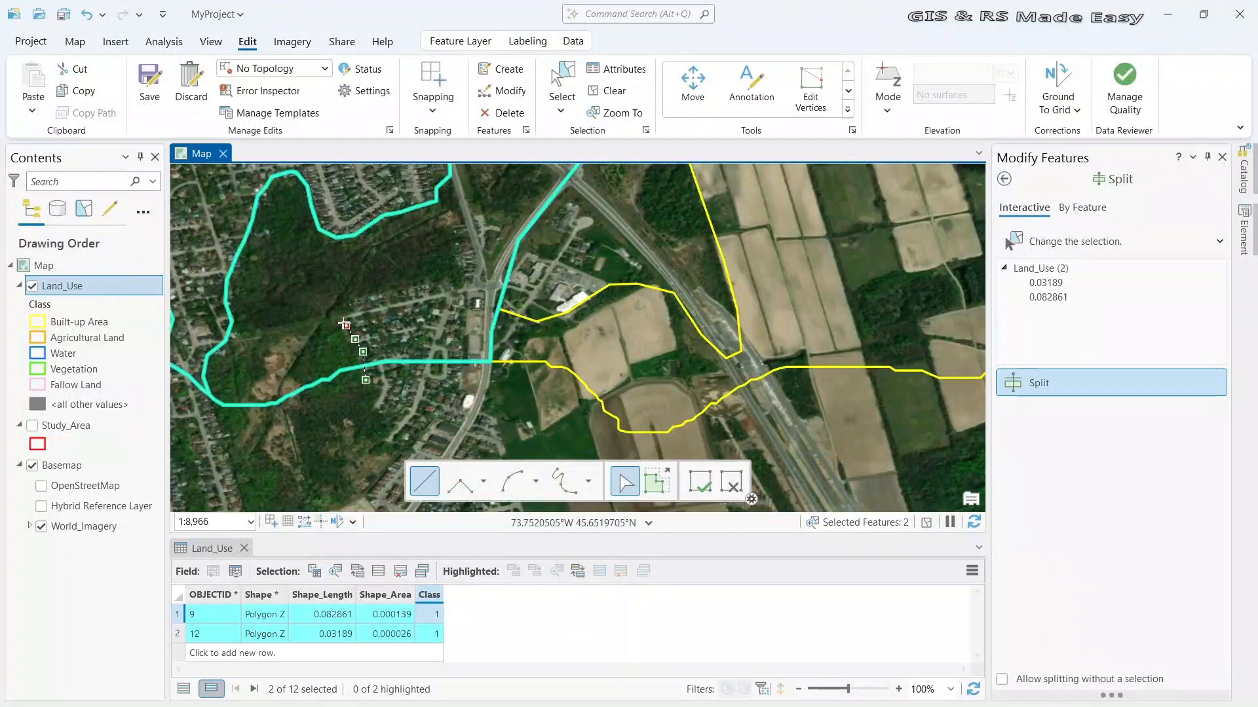
Continue the line around the housing's northern edge, east across the main road, and finish it to split off the built-up block
{"action": "left_click", "coordinate": [342, 317]}
{"action": "left_click", "coordinate": [362, 298]}
{"action": "left_click", "coordinate": [393, 288]}
{"action": "left_click", "coordinate": [417, 289]}
{"action": "left_click", "coordinate": [447, 288]}
{"action": "left_click", "coordinate": [457, 284]}
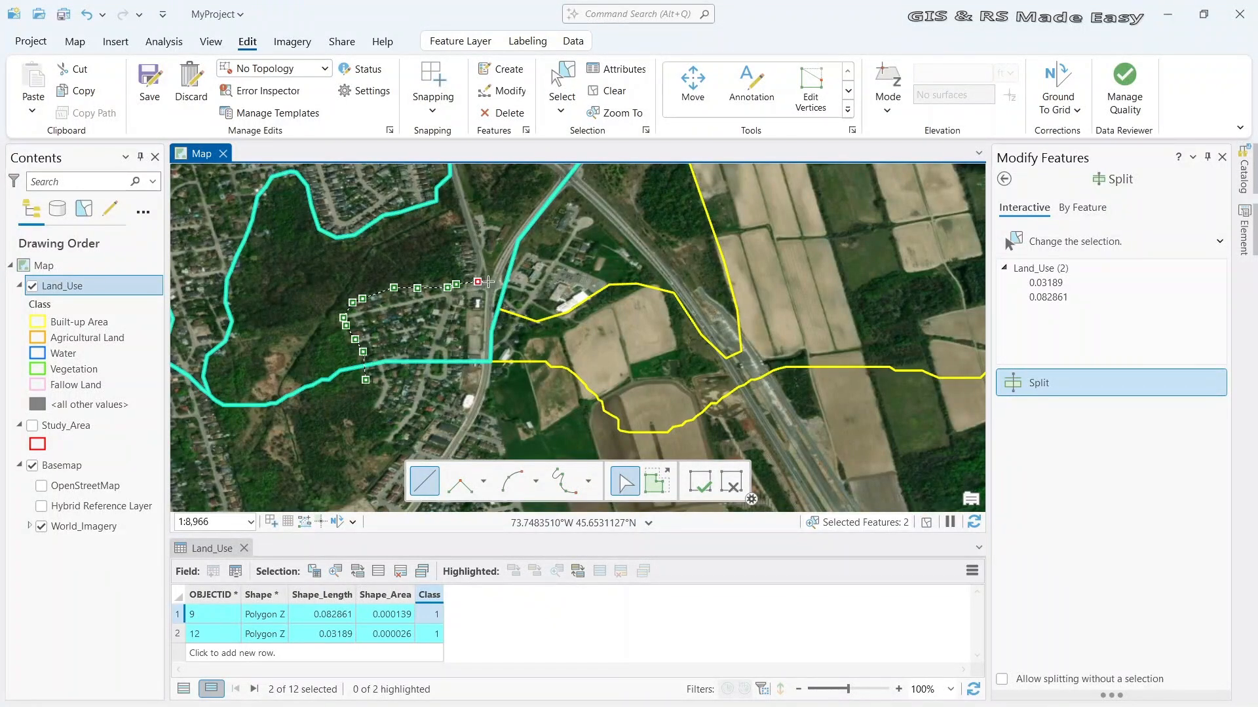
{"action": "left_click", "coordinate": [518, 283]}
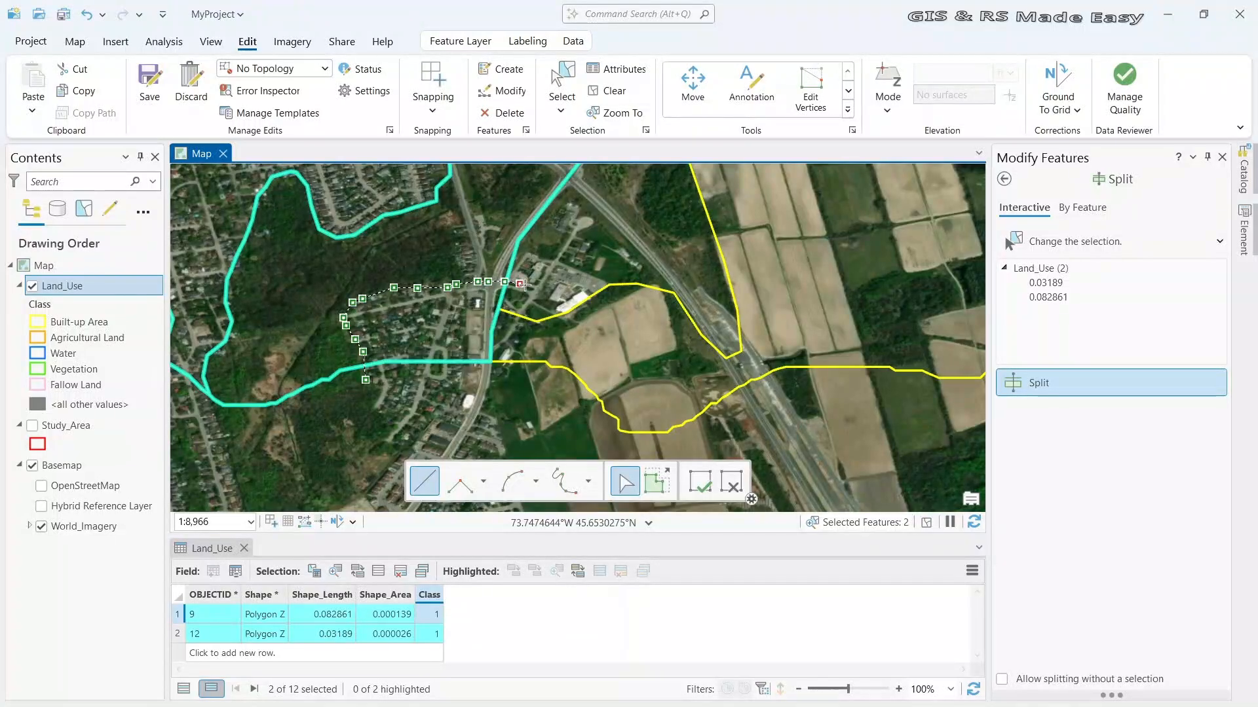
{"action": "right_click", "coordinate": [519, 283]}
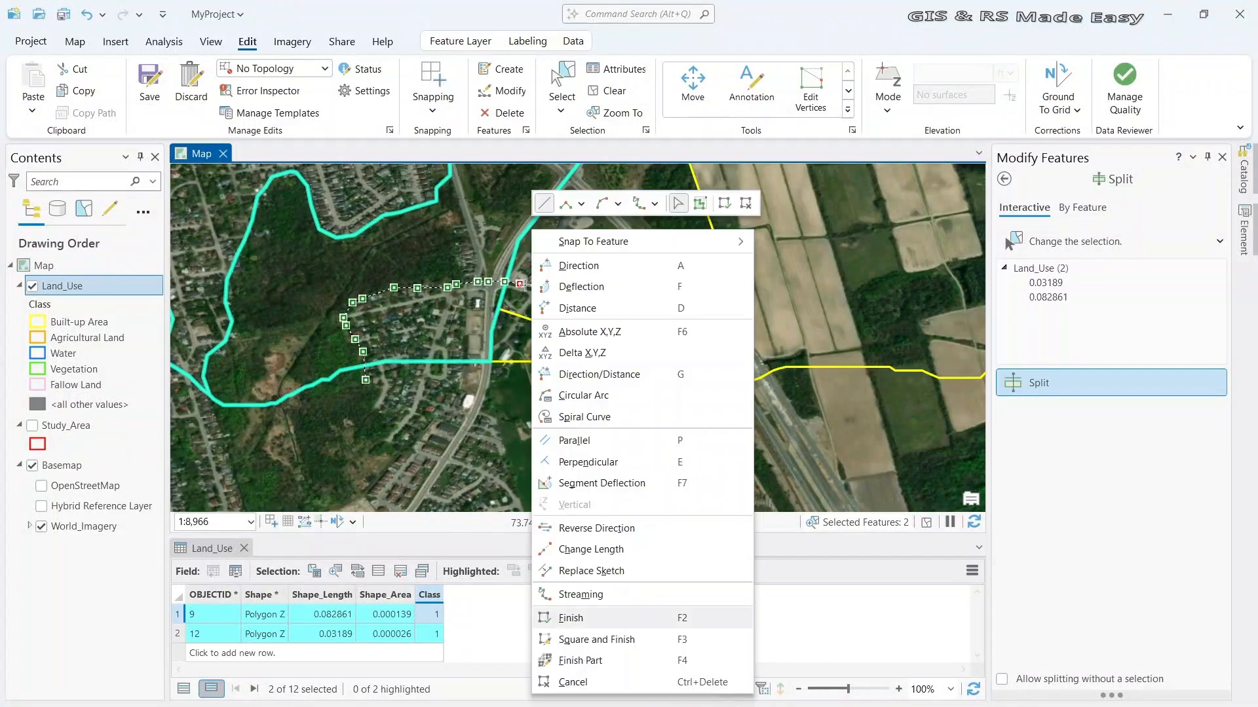
{"action": "left_click", "coordinate": [636, 618]}
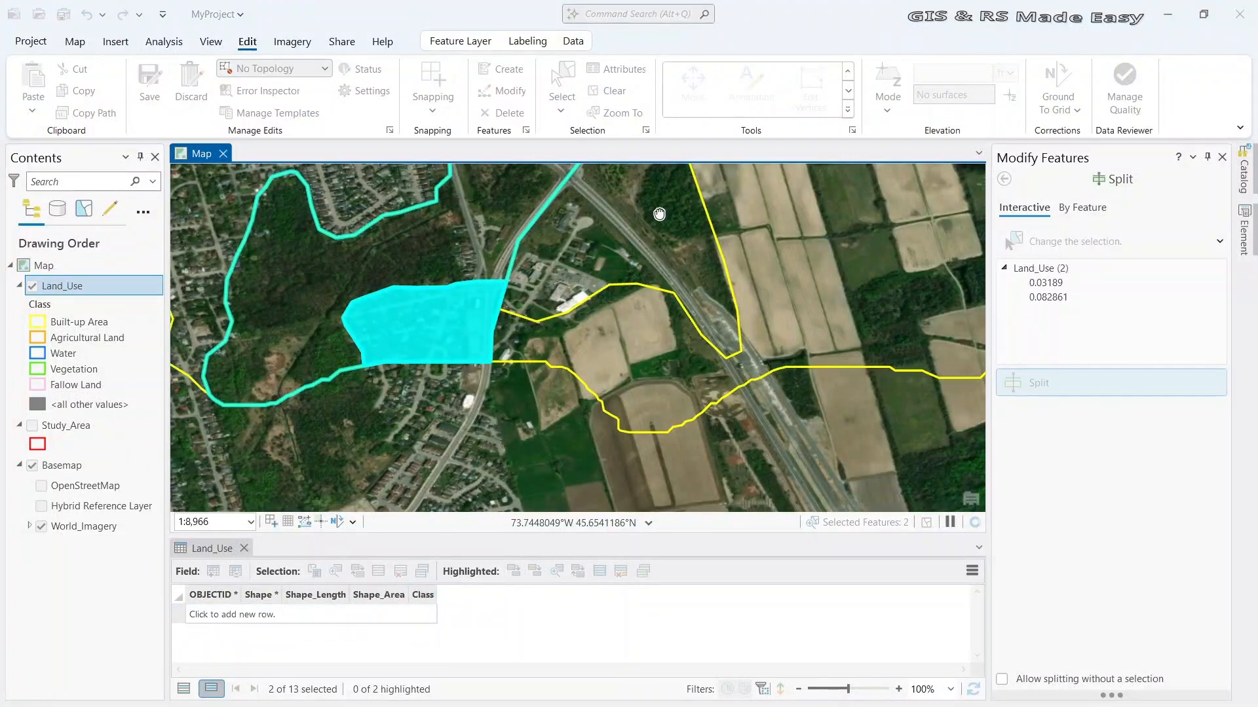
Start a split line at the riverbank by the highway bridge and run it southeast along the highway's northern side
{"action": "left_click_drag", "start_coordinate": [656, 215], "coordinate": [641, 466]}
{"action": "scroll", "coordinate": [662, 449], "scroll_direction": "up", "scroll_amount": 1}
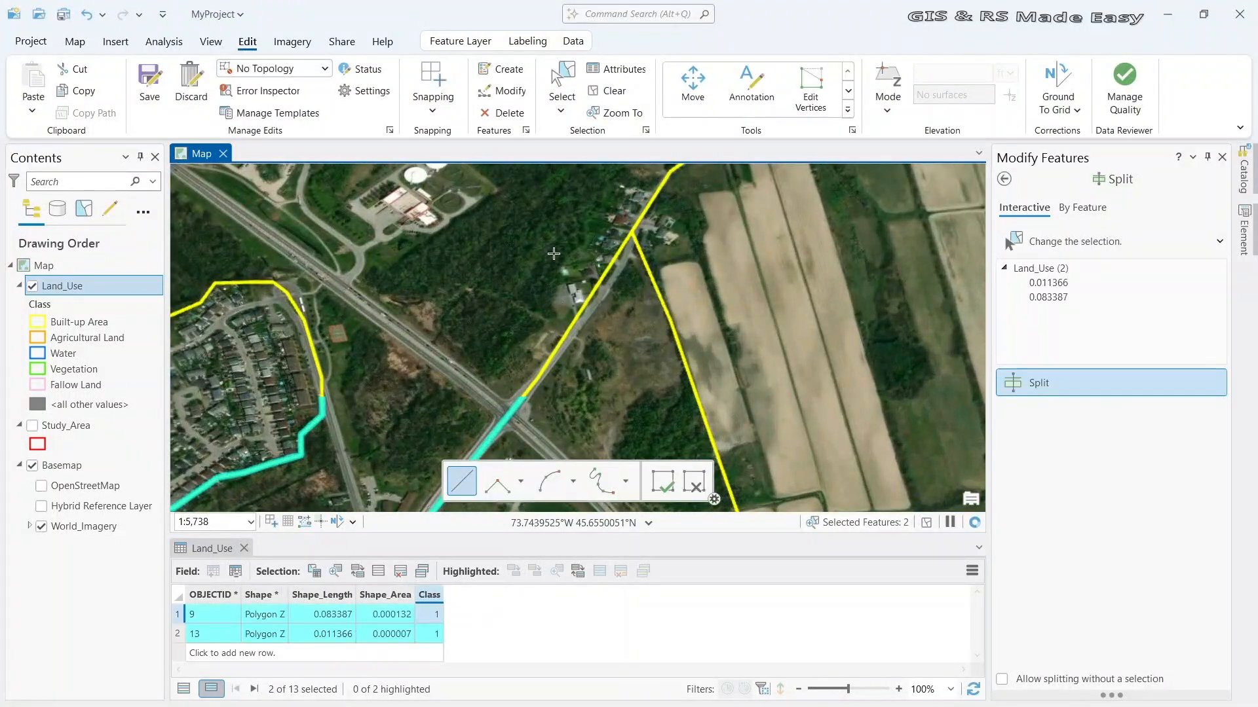
{"action": "scroll", "coordinate": [563, 308], "scroll_direction": "down", "scroll_amount": 2}
{"action": "scroll", "coordinate": [517, 321], "scroll_direction": "up", "scroll_amount": 2}
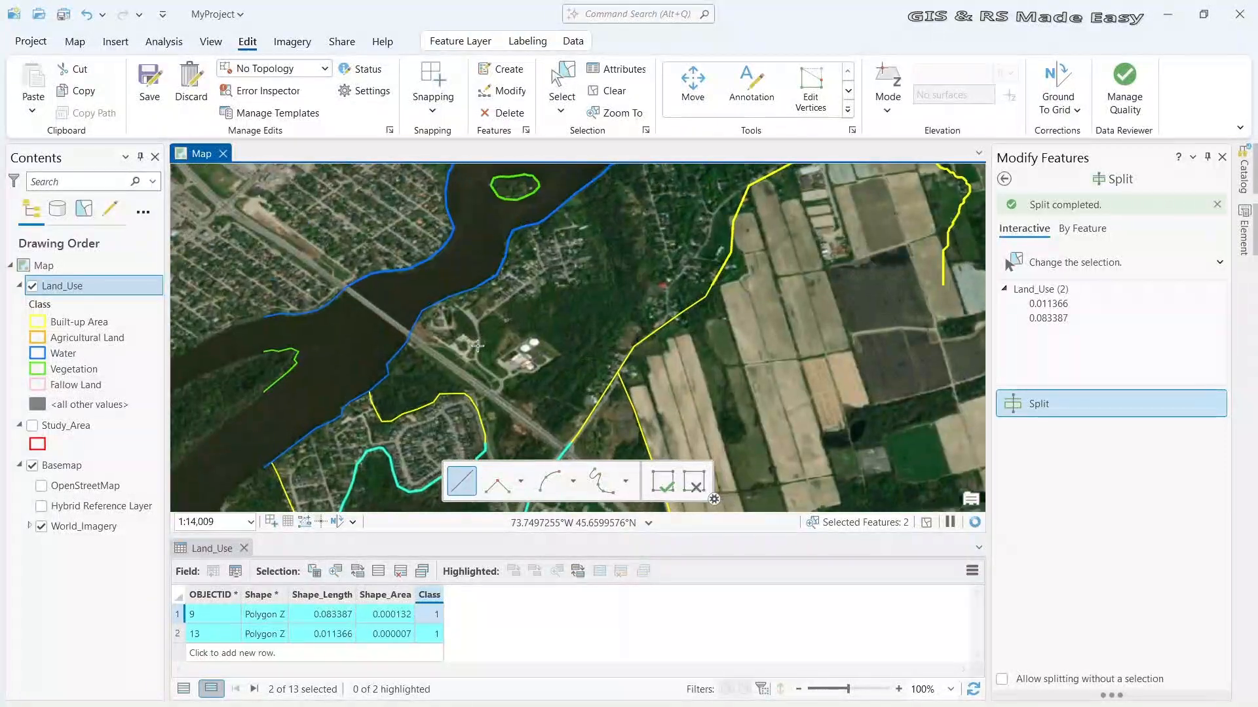
{"action": "left_click", "coordinate": [371, 321]}
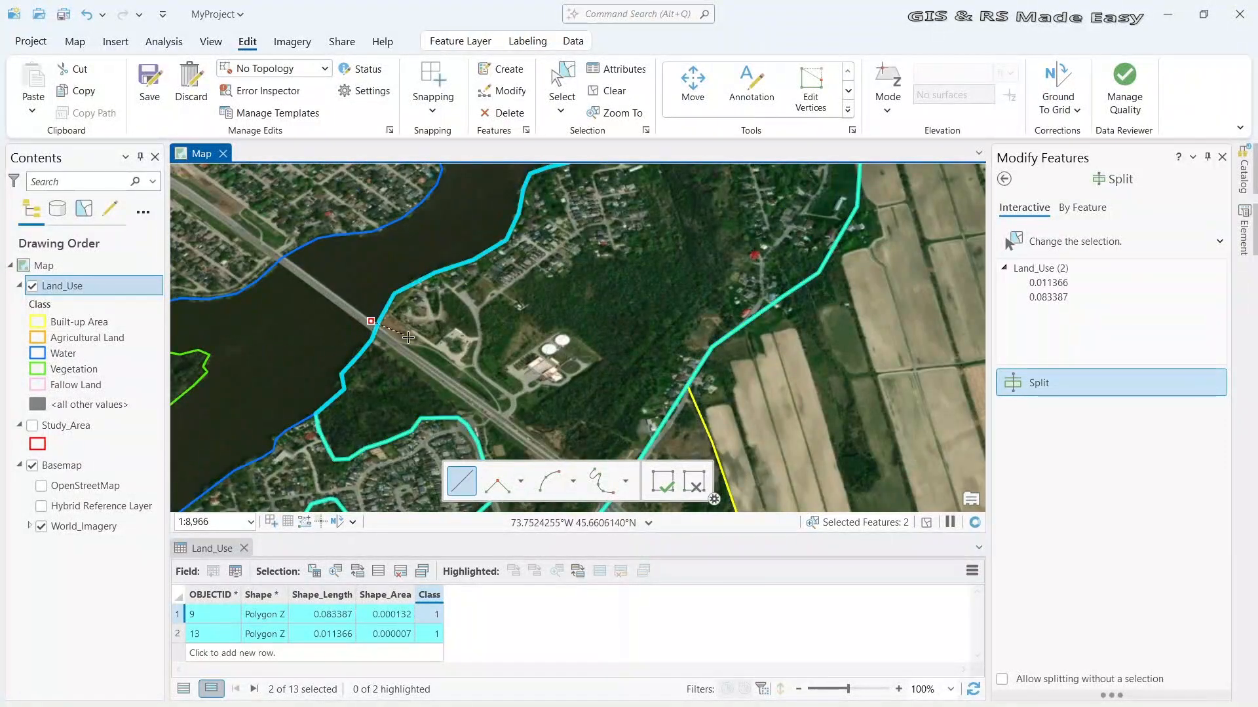
{"action": "left_click", "coordinate": [426, 344]}
{"action": "left_click", "coordinate": [473, 371]}
{"action": "left_click", "coordinate": [484, 383]}
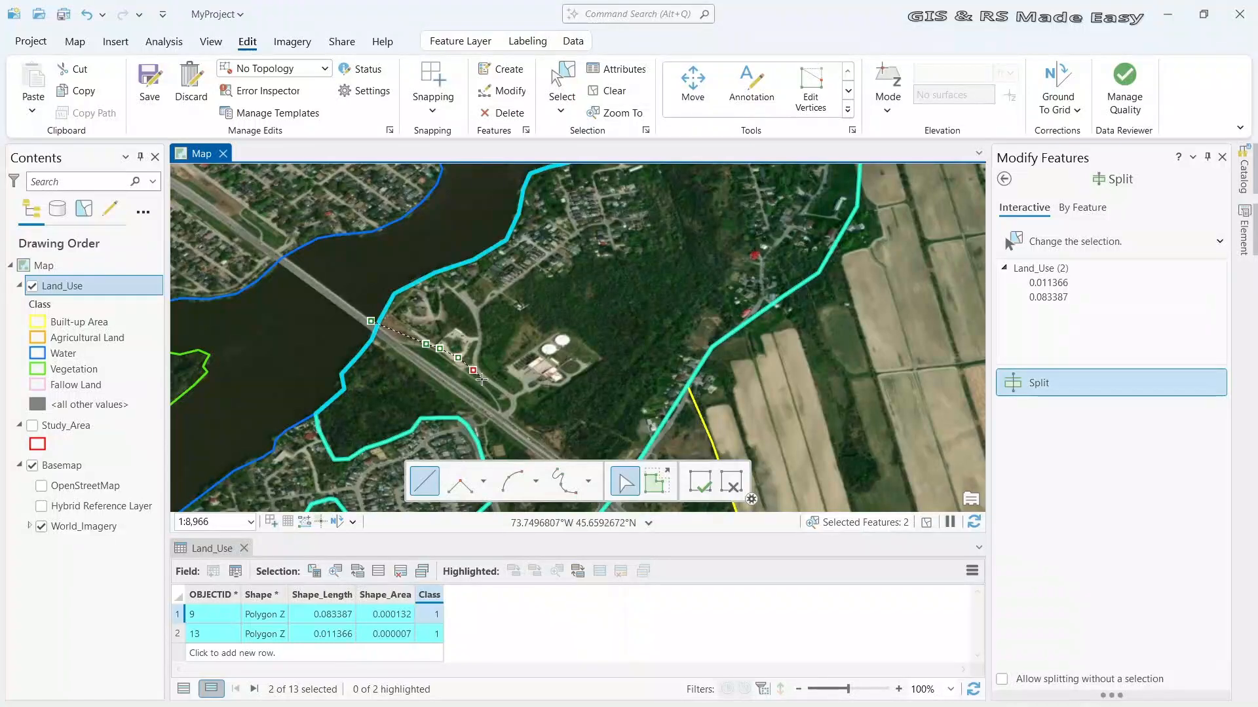
Carry the split line around the southern and eastern sides of the facility with the white round tanks
{"action": "left_click", "coordinate": [495, 394]}
{"action": "left_click", "coordinate": [532, 398]}
{"action": "left_click", "coordinate": [551, 390]}
{"action": "left_click", "coordinate": [576, 379]}
{"action": "left_click", "coordinate": [598, 363]}
{"action": "left_click", "coordinate": [599, 348]}
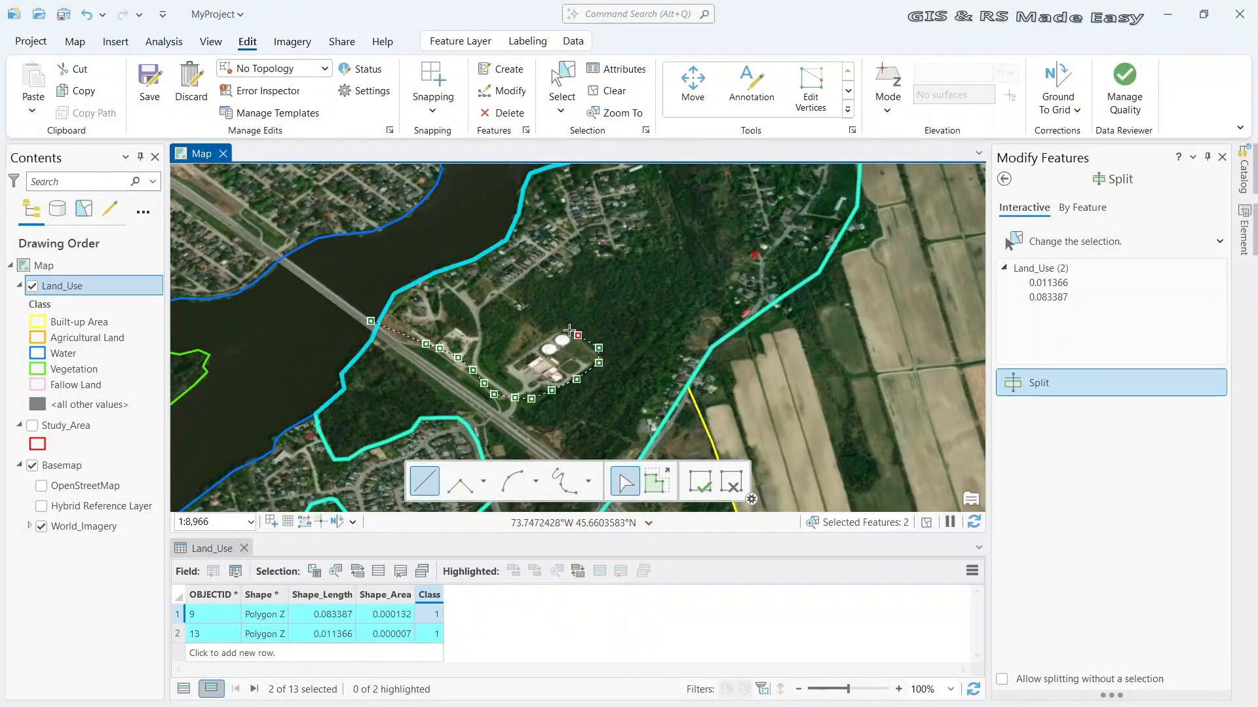
{"action": "left_click", "coordinate": [570, 330]}
Bring the split line back southwest along the northern edge of the tank facility to its western side
{"action": "left_click", "coordinate": [557, 329]}
{"action": "left_click", "coordinate": [539, 352]}
{"action": "left_click", "coordinate": [518, 358]}
{"action": "left_click", "coordinate": [511, 365]}
{"action": "left_click", "coordinate": [513, 376]}
{"action": "left_click", "coordinate": [501, 377]}
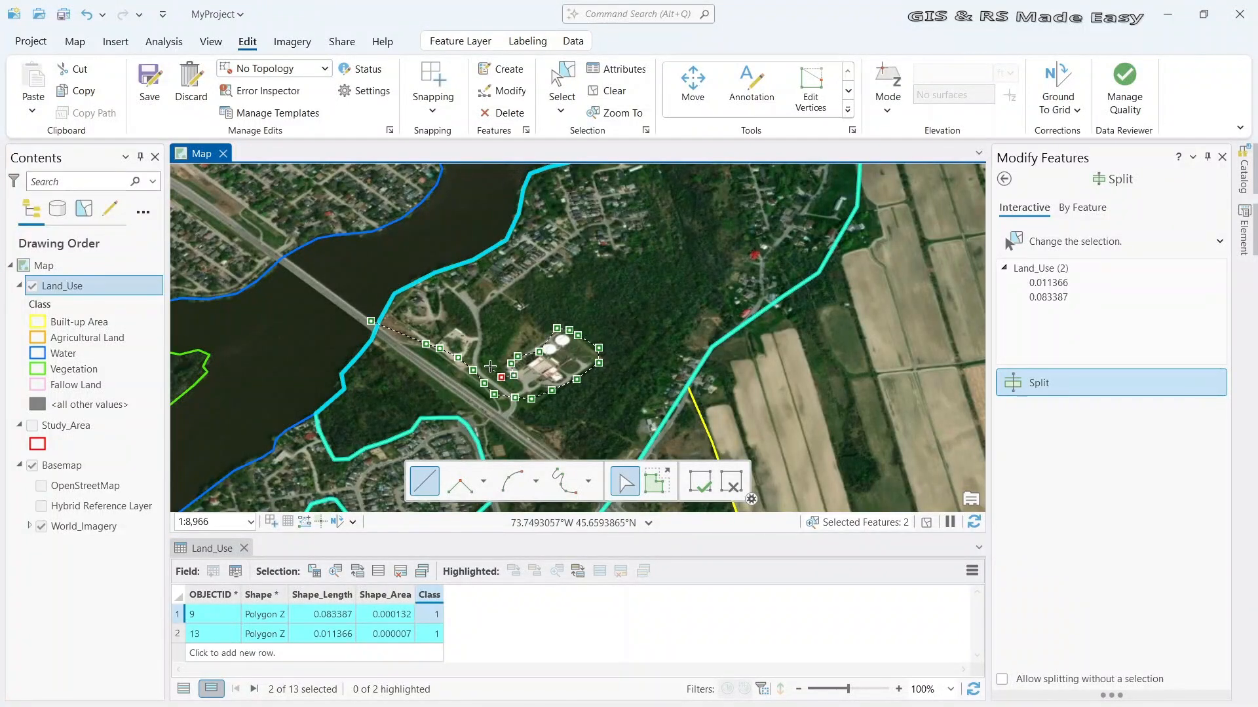
Extend the split line north past the facility and northeast along the edge between the riverside housing and the woodland
{"action": "left_click", "coordinate": [491, 304]}
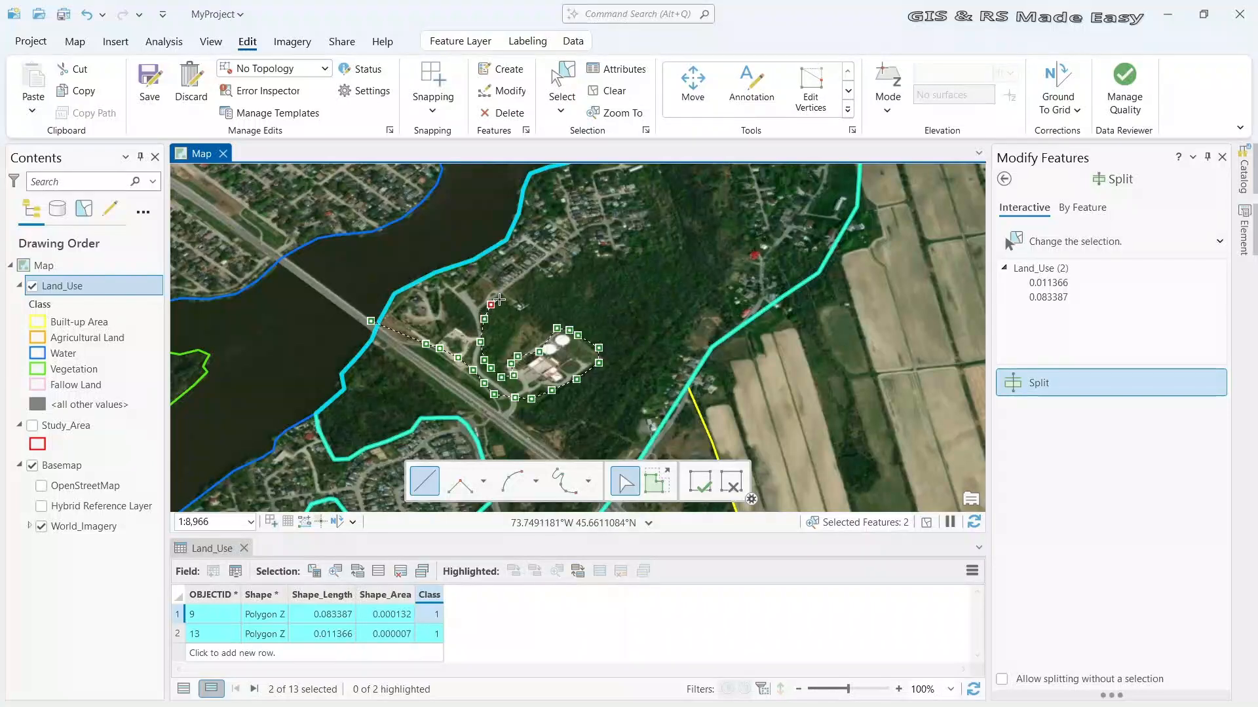
{"action": "left_click", "coordinate": [502, 296]}
{"action": "left_click", "coordinate": [543, 280]}
{"action": "left_click", "coordinate": [560, 280]}
{"action": "left_click", "coordinate": [569, 271]}
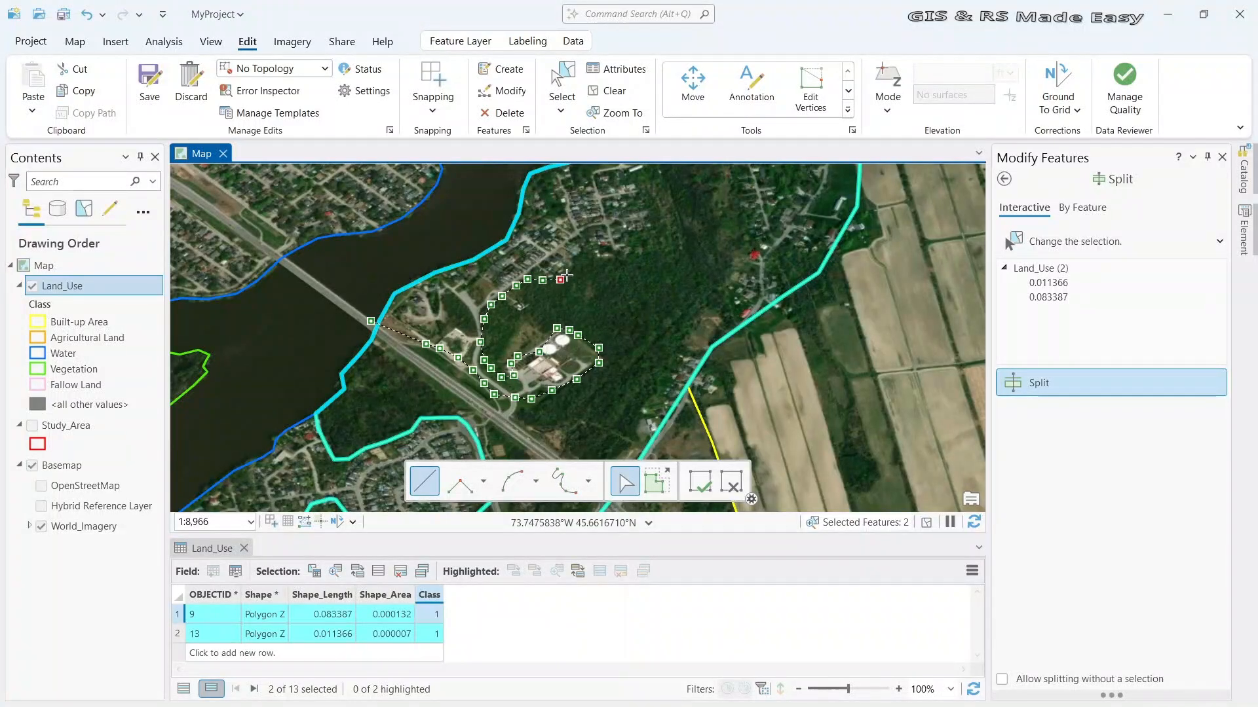
{"action": "left_click", "coordinate": [575, 258]}
{"action": "left_click", "coordinate": [591, 258]}
{"action": "left_click", "coordinate": [600, 258]}
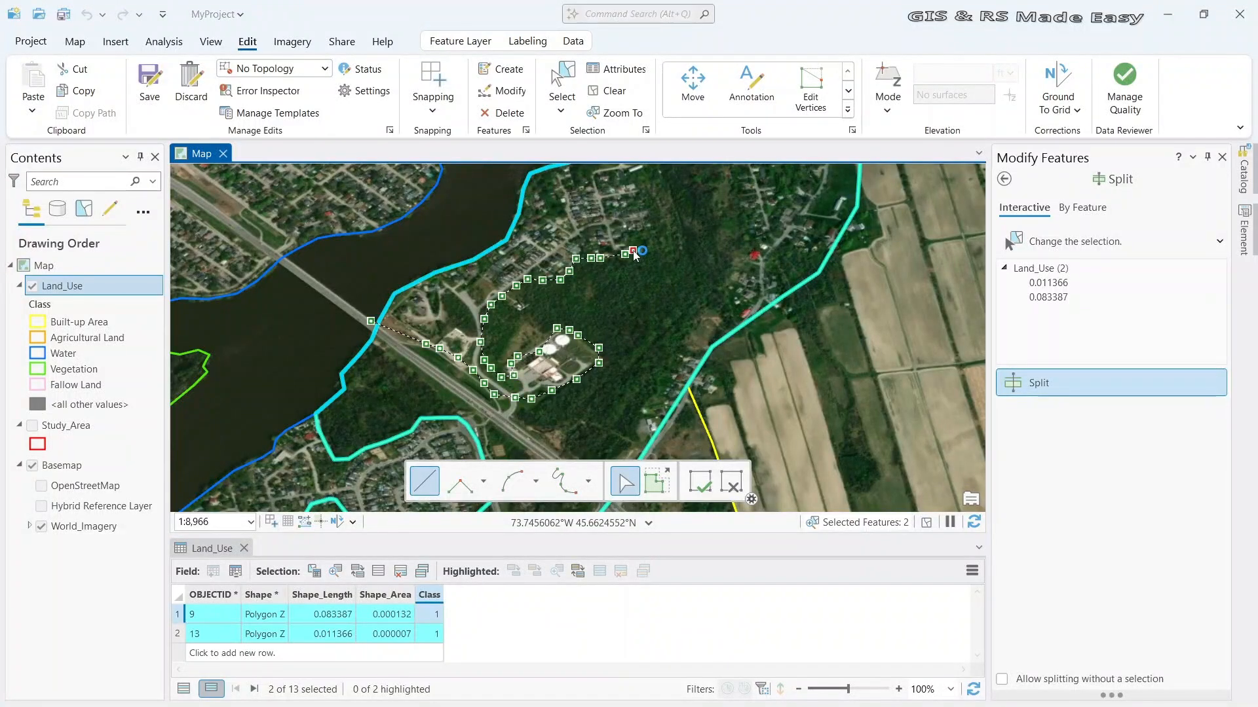
{"action": "left_click", "coordinate": [625, 253]}
{"action": "left_click", "coordinate": [632, 250]}
{"action": "left_click", "coordinate": [653, 230]}
{"action": "left_click_drag", "start_coordinate": [654, 213], "coordinate": [640, 304]}
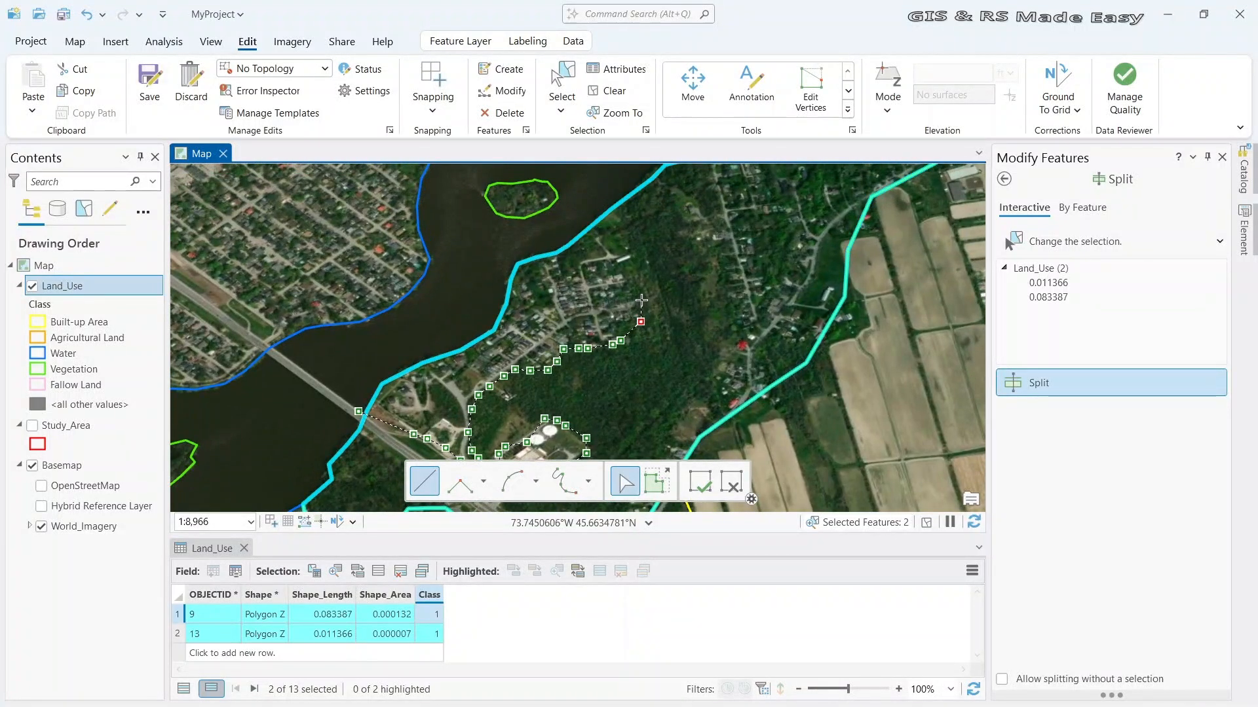
Take the line around the housing's eastern and northern edges into the river and finish it to split off the riverside built-up area
{"action": "left_click", "coordinate": [641, 299]}
{"action": "left_click", "coordinate": [636, 286]}
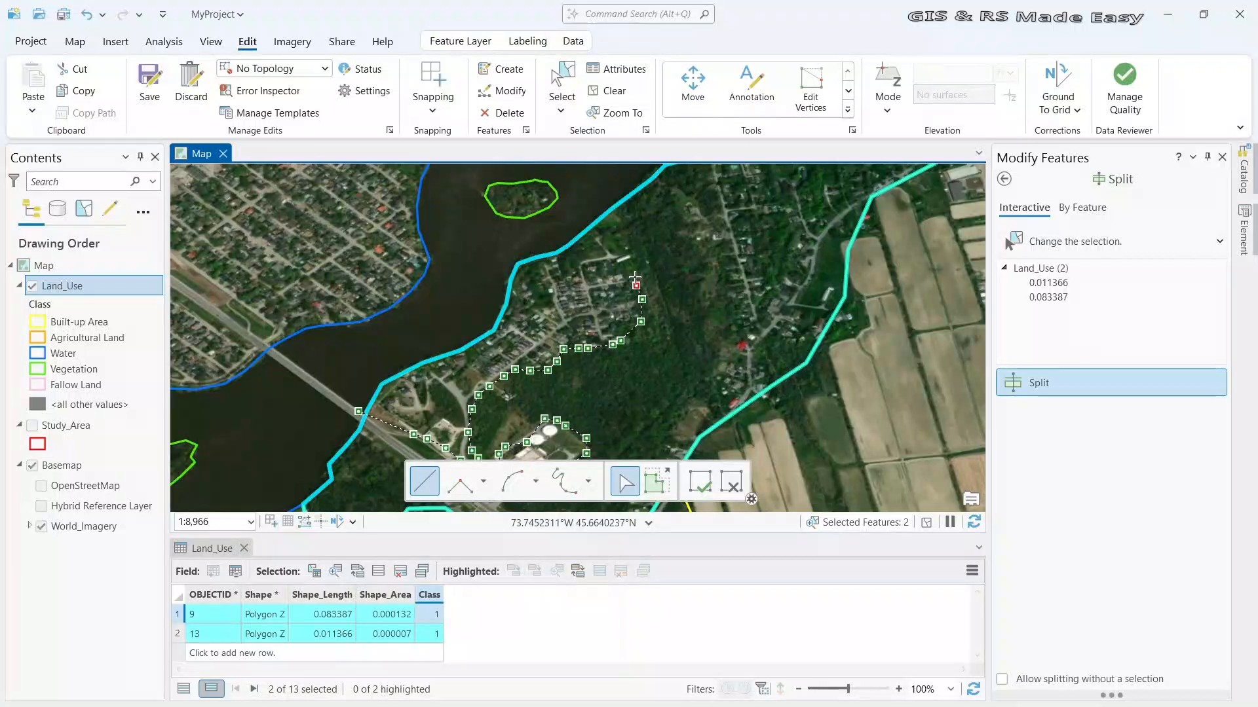
{"action": "left_click", "coordinate": [630, 266]}
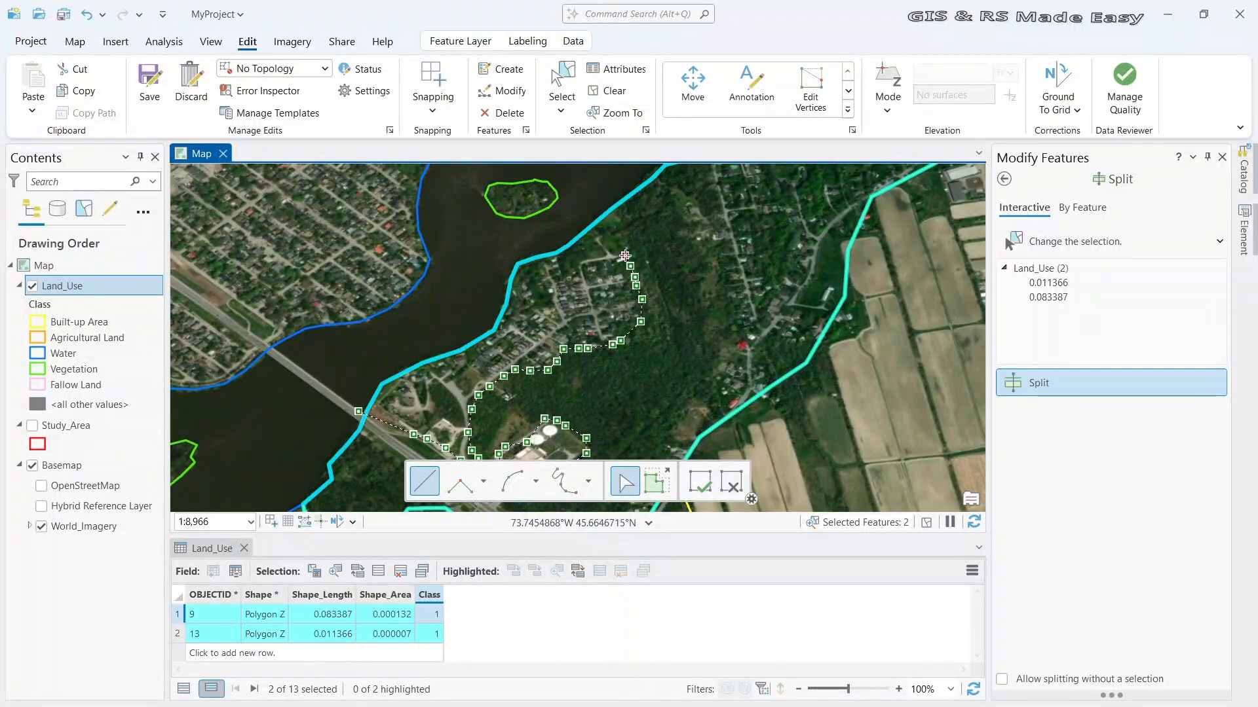
{"action": "left_click", "coordinate": [587, 262]}
{"action": "left_click", "coordinate": [579, 270]}
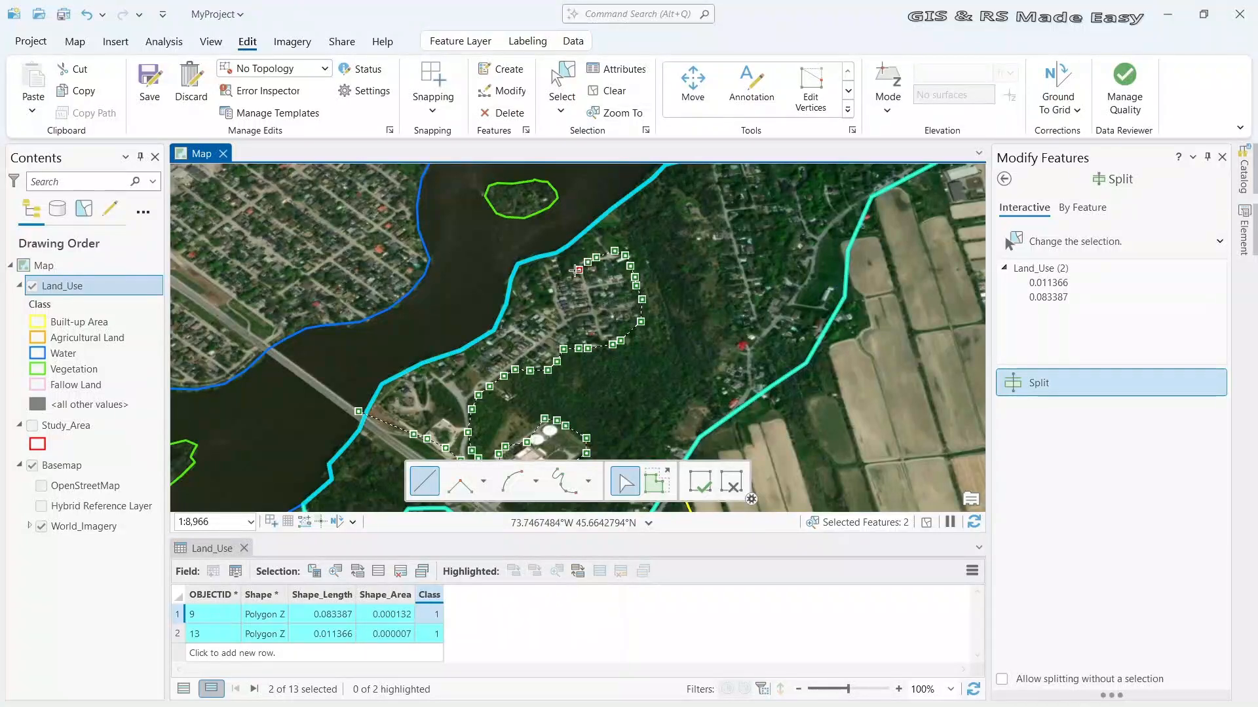
{"action": "left_click", "coordinate": [562, 266]}
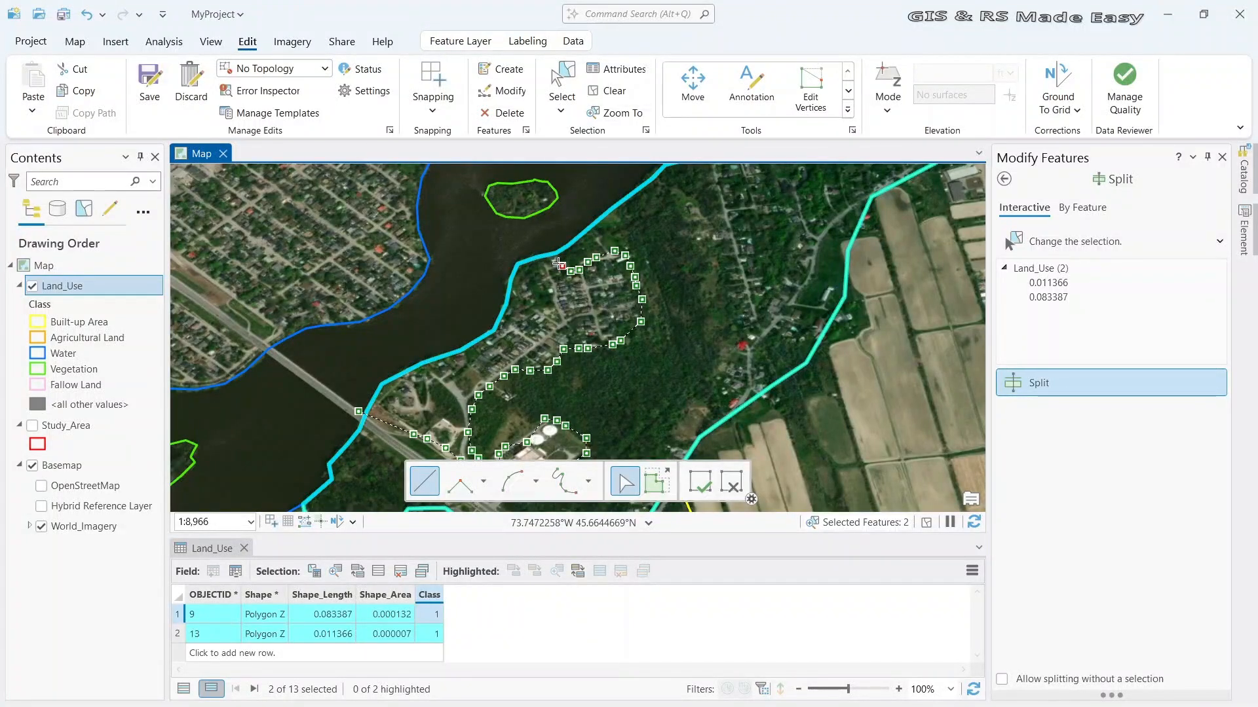
{"action": "left_click_drag", "start_coordinate": [558, 263], "coordinate": [600, 338]}
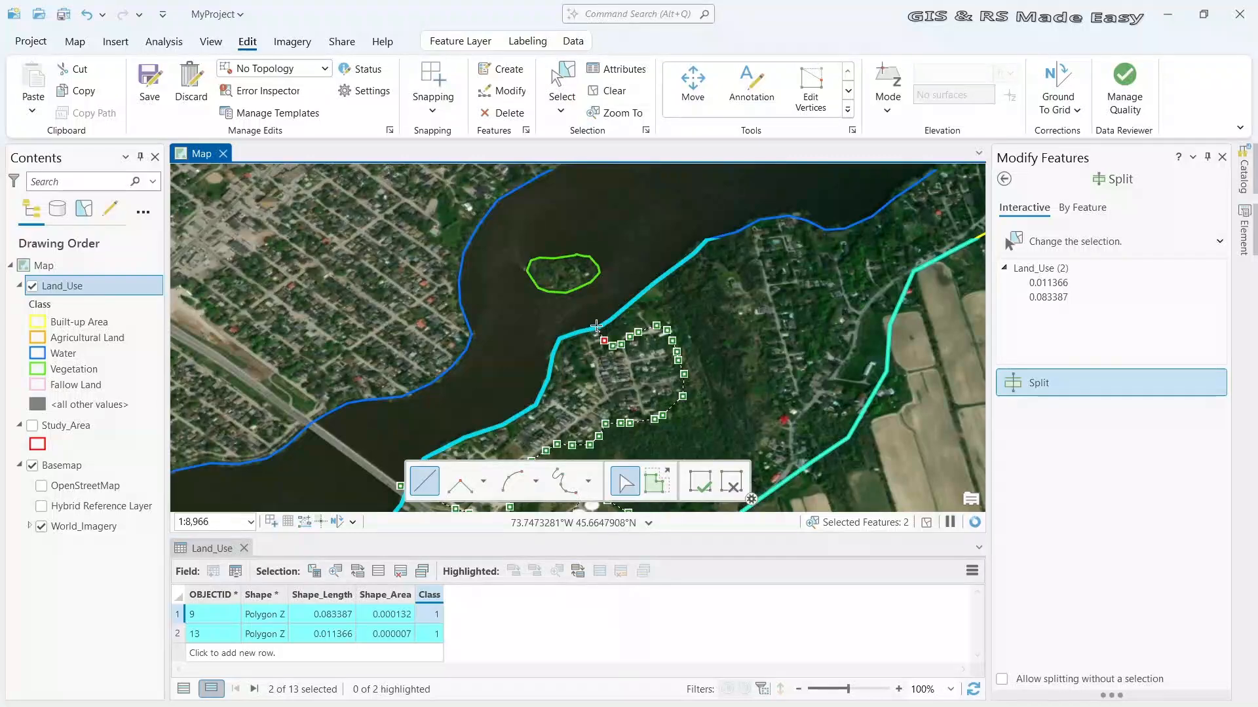
{"action": "left_click", "coordinate": [596, 325]}
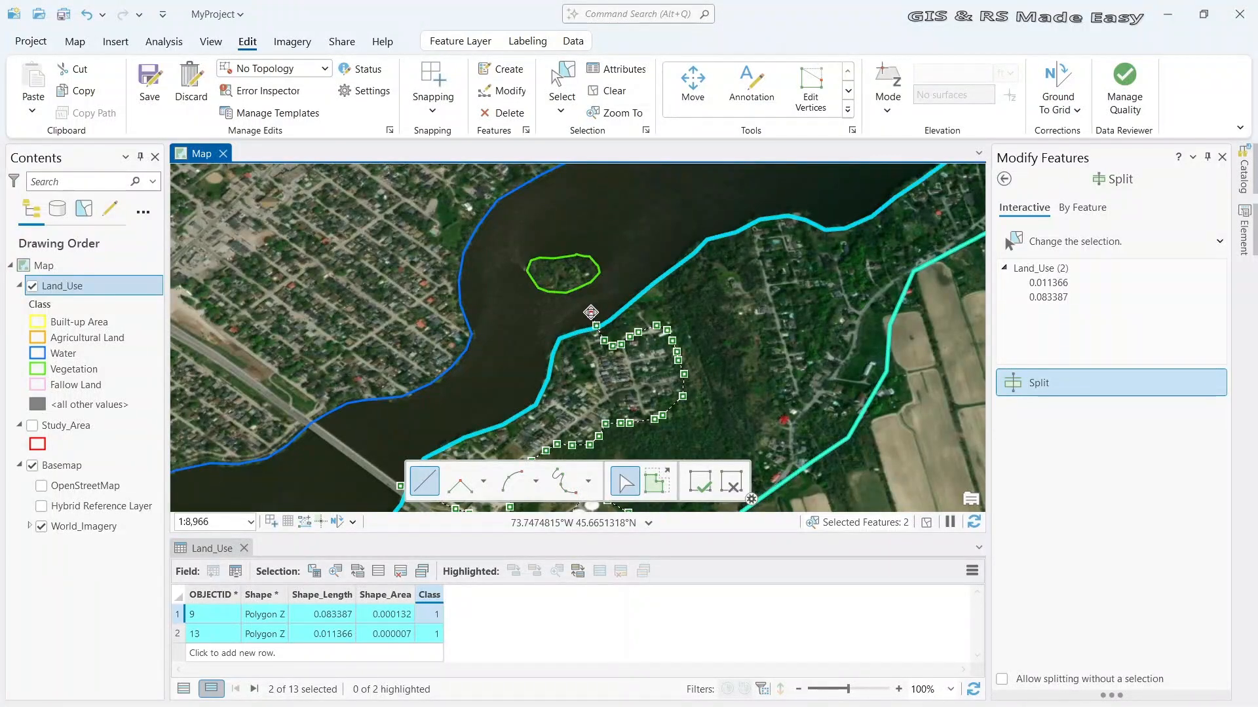
{"action": "double_click", "coordinate": [589, 313]}
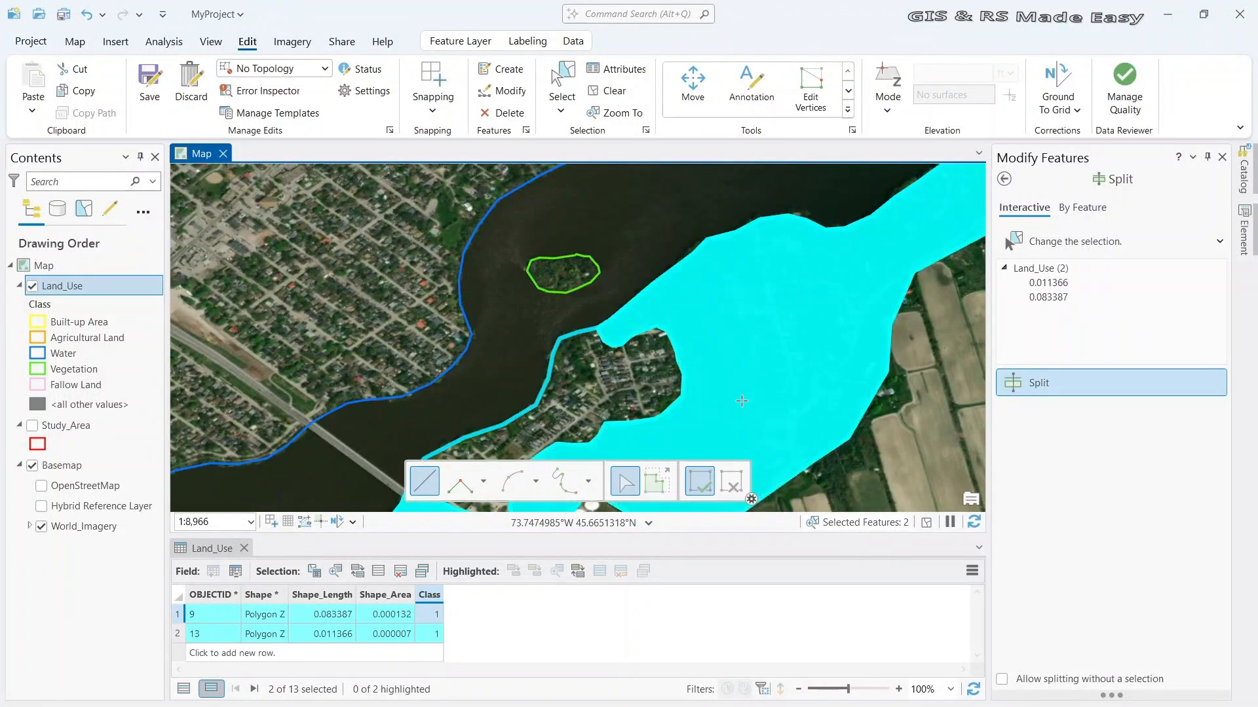
Examine the woodland and housing between the river and the farmland boundary, up to the polygon's northeastern end
{"action": "mouse_move", "coordinate": [715, 388]}
{"action": "left_mouse_down"}
{"action": "mouse_move", "coordinate": [694, 362]}
{"action": "mouse_move", "coordinate": [506, 287]}
{"action": "mouse_move", "coordinate": [441, 325]}
{"action": "left_mouse_up"}
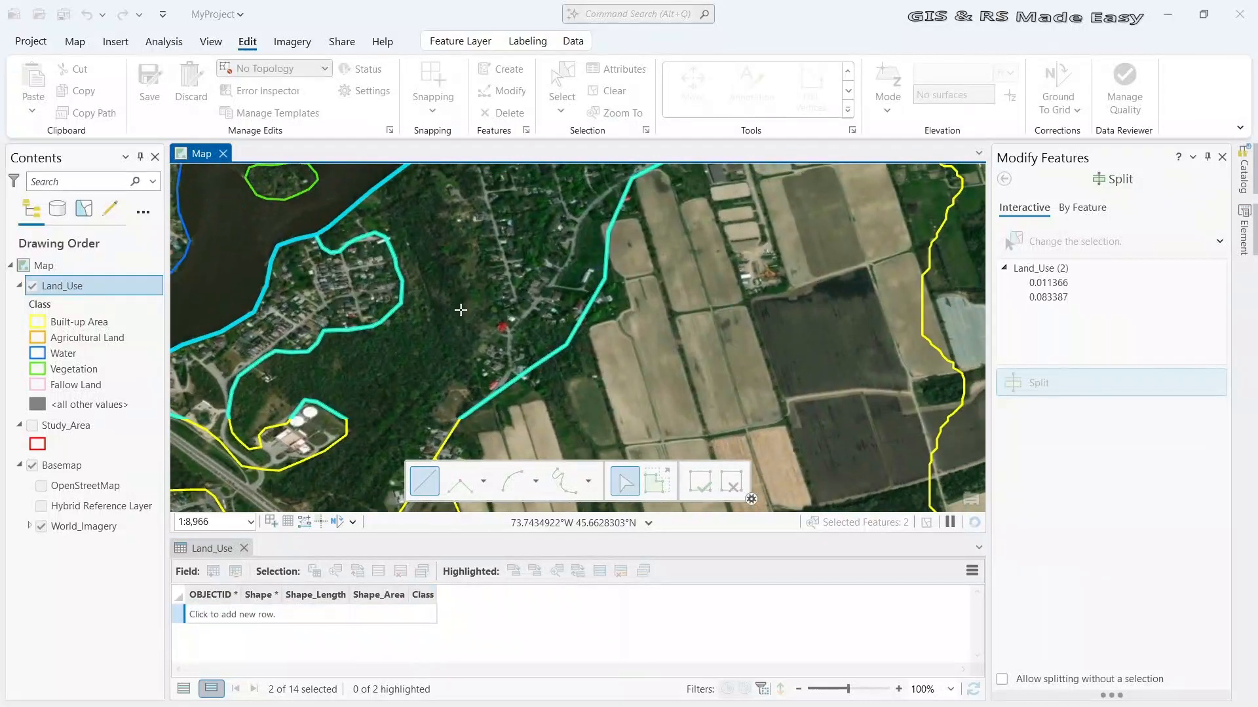
{"action": "left_click_drag", "start_coordinate": [508, 372], "coordinate": [471, 297]}
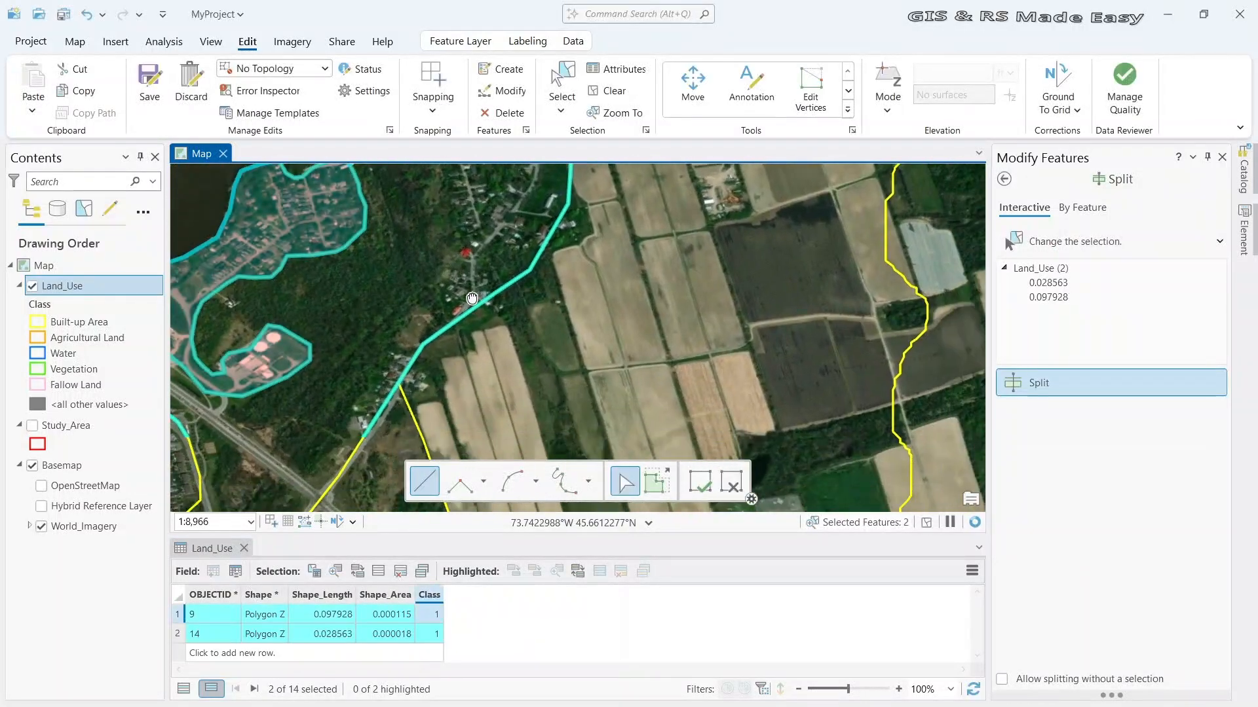
{"action": "scroll", "coordinate": [474, 249], "scroll_direction": "up", "scroll_amount": 2}
{"action": "left_click_drag", "start_coordinate": [512, 249], "coordinate": [489, 357]}
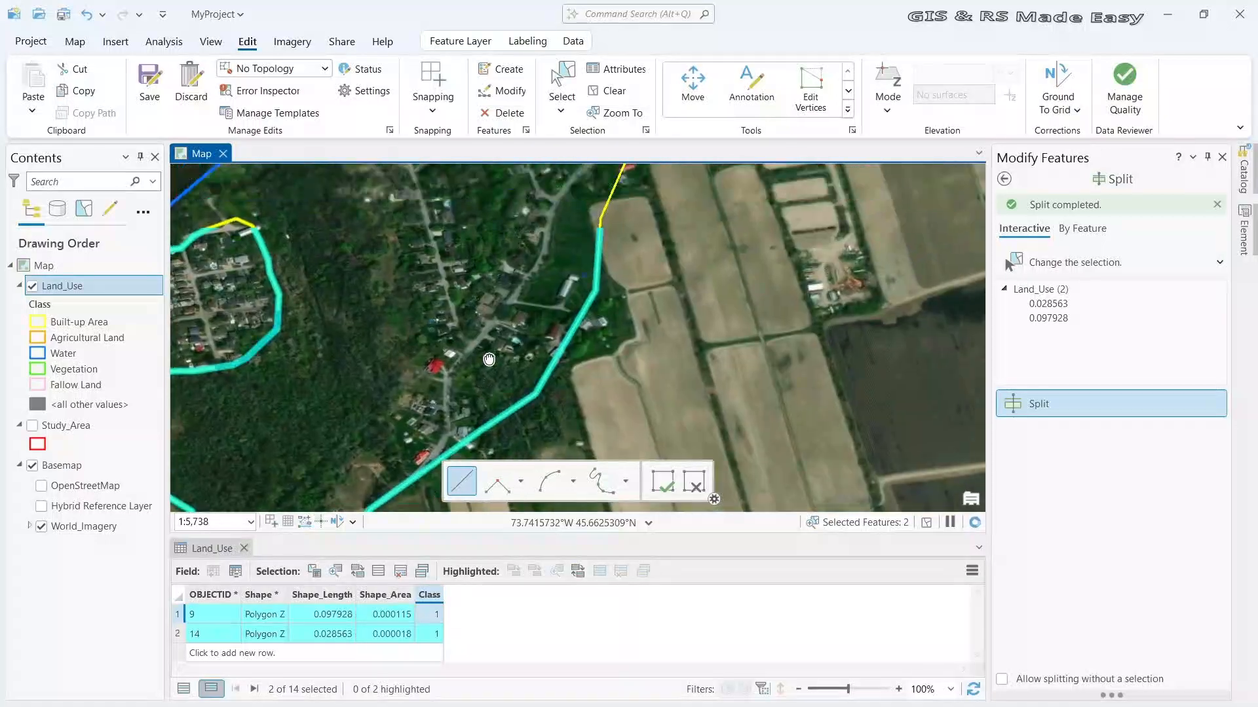
{"action": "scroll", "coordinate": [475, 300], "scroll_direction": "down", "scroll_amount": 2}
{"action": "left_click_drag", "start_coordinate": [475, 254], "coordinate": [432, 302]}
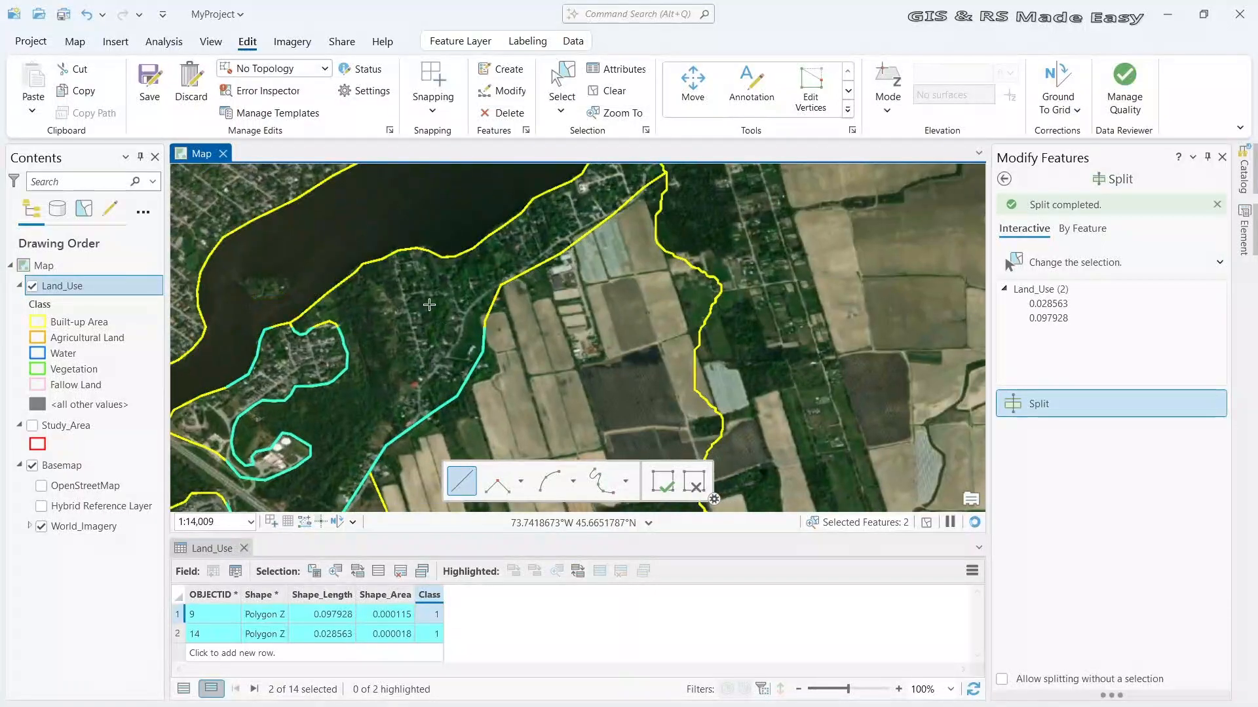
{"action": "scroll", "coordinate": [433, 302], "scroll_direction": "up", "scroll_amount": 1}
{"action": "scroll", "coordinate": [432, 303], "scroll_direction": "up", "scroll_amount": 2}
{"action": "scroll", "coordinate": [438, 291], "scroll_direction": "up", "scroll_amount": 2}
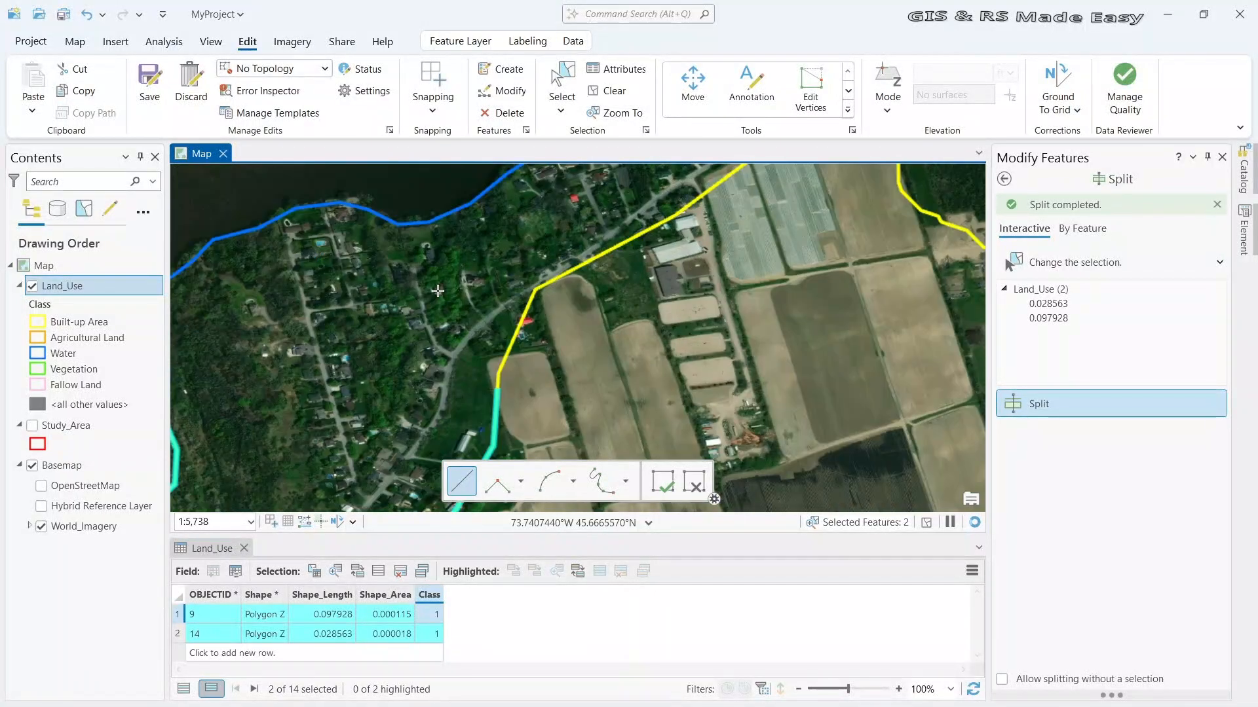
{"action": "left_click_drag", "start_coordinate": [534, 254], "coordinate": [409, 395]}
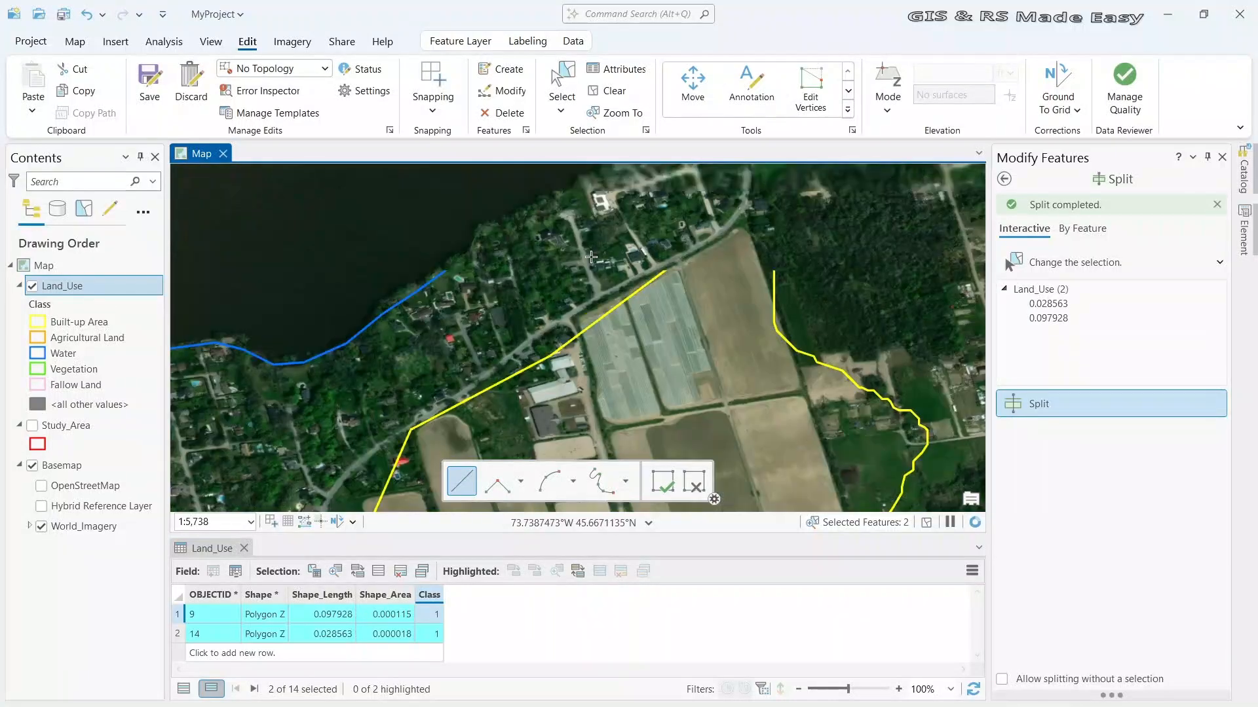
{"action": "left_click_drag", "start_coordinate": [609, 200], "coordinate": [562, 251]}
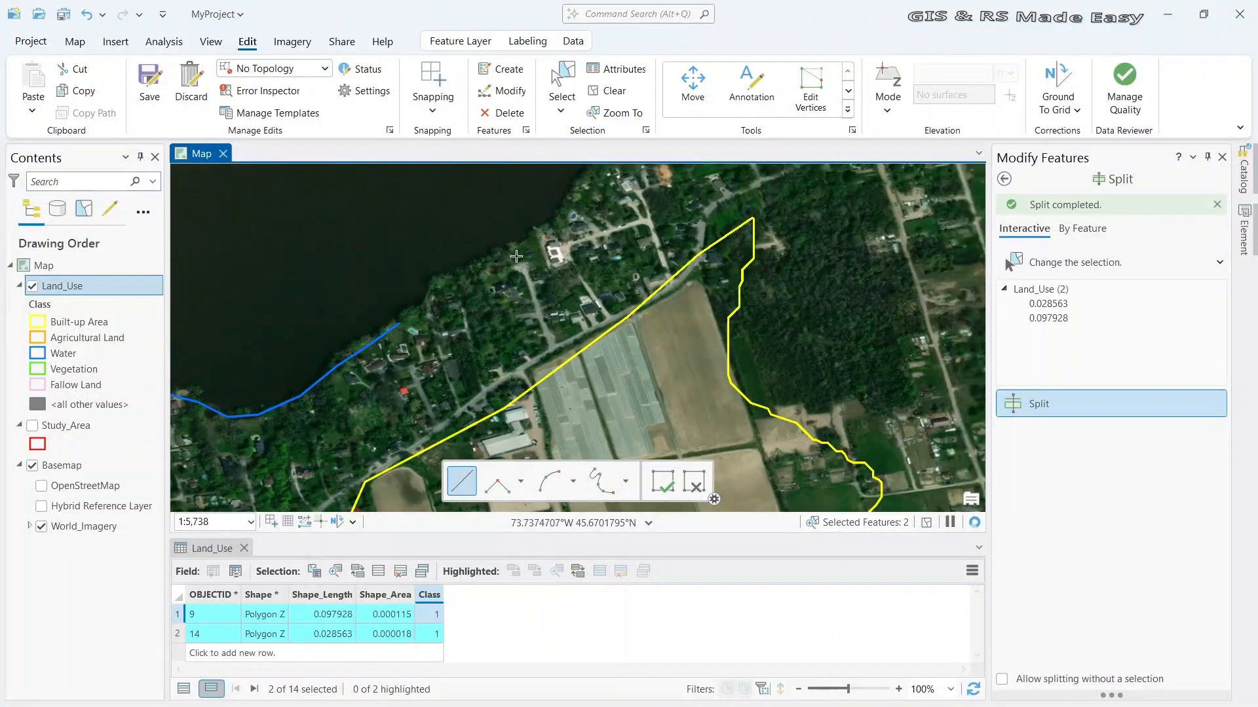
{"action": "scroll", "coordinate": [566, 250], "scroll_direction": "down", "scroll_amount": 3}
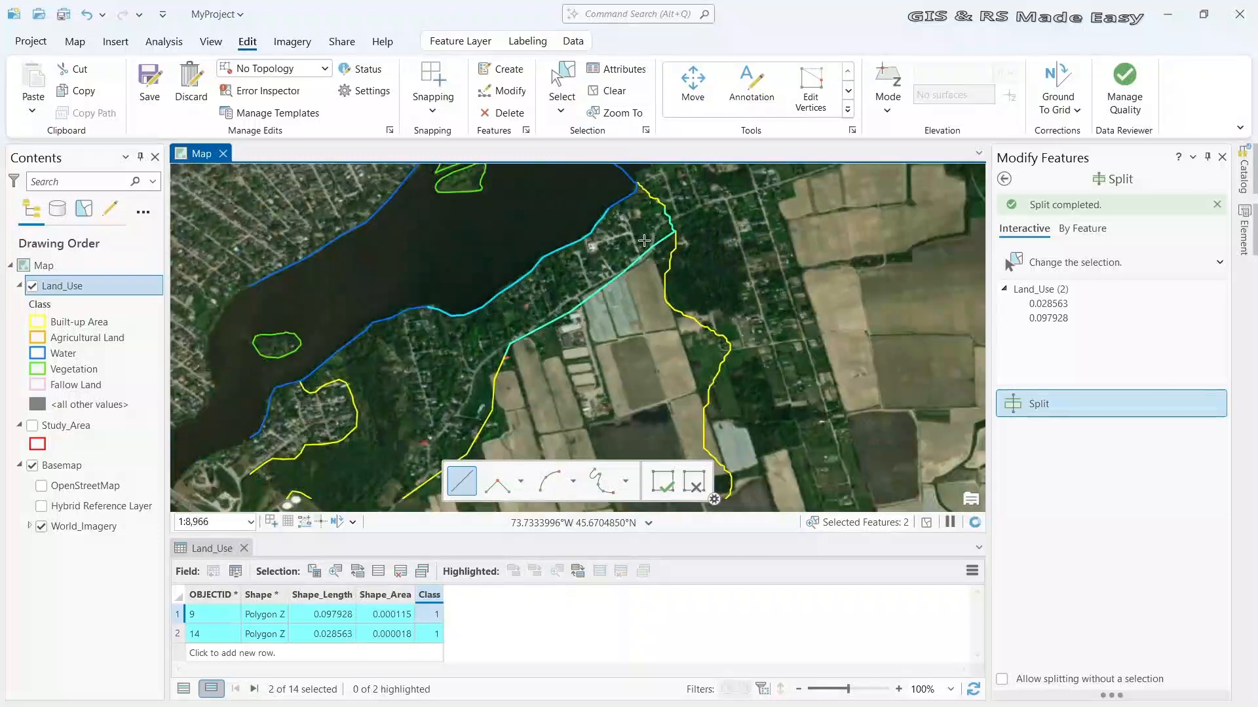
{"action": "left_click_drag", "start_coordinate": [435, 376], "coordinate": [458, 317]}
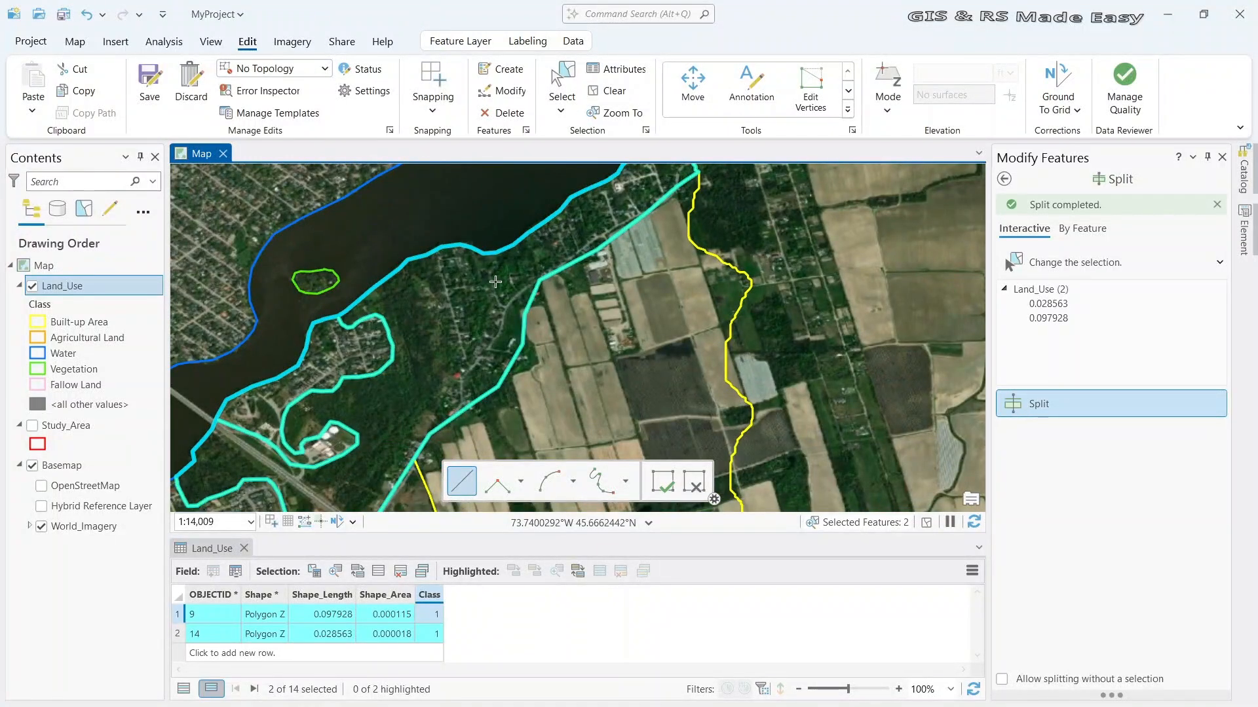
{"action": "left_click_drag", "start_coordinate": [402, 285], "coordinate": [401, 242]}
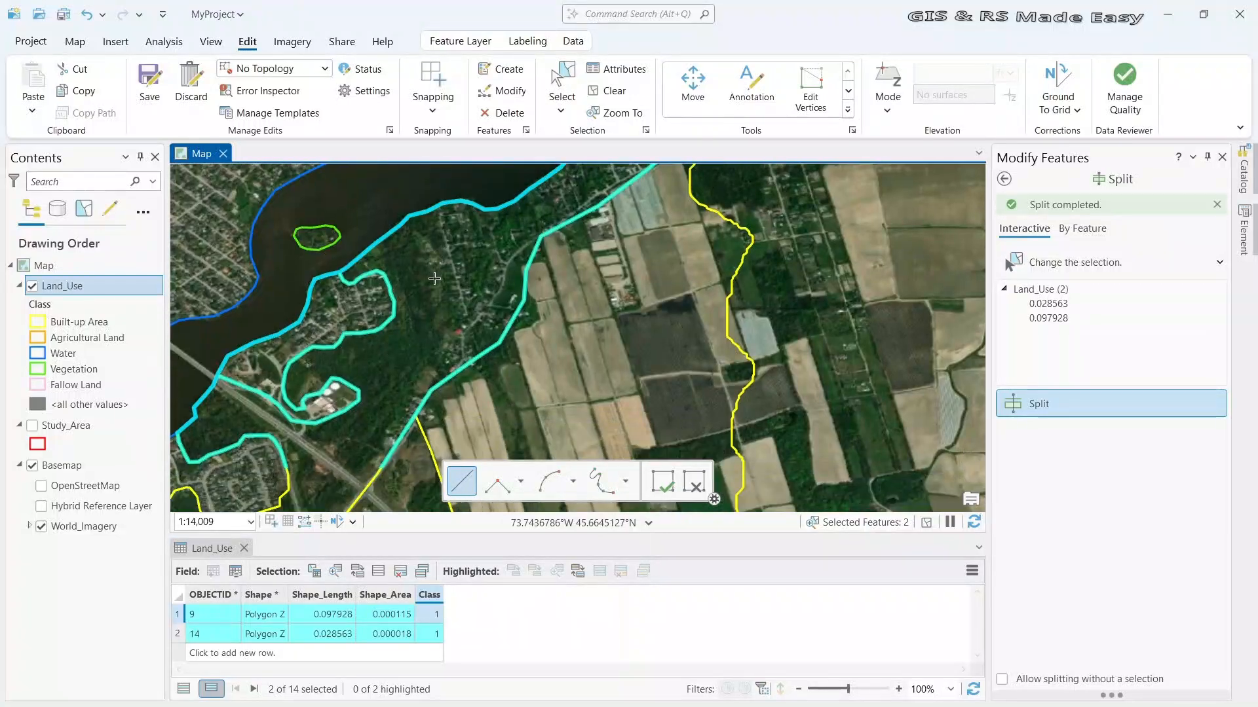
Split the polygon with a line from the river south along the wood's edge west of the housing, ending past the farmland boundary
{"action": "left_click", "coordinate": [417, 179]}
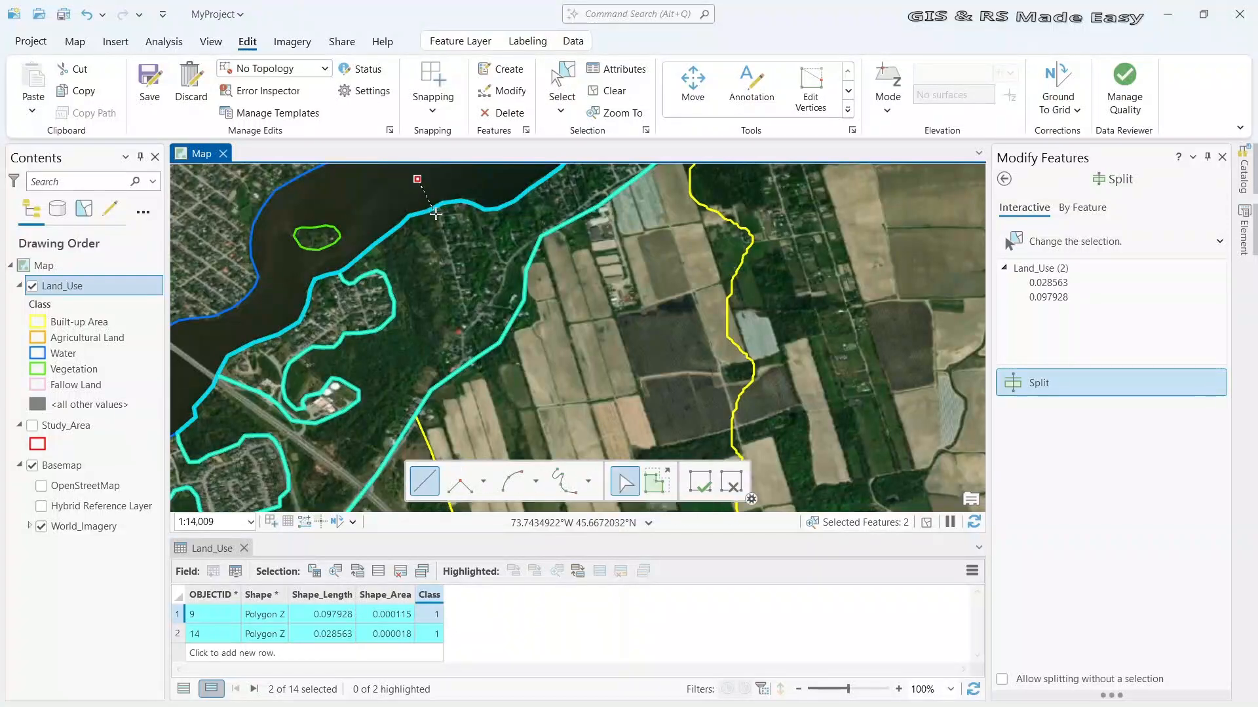
{"action": "left_click", "coordinate": [448, 257]}
{"action": "left_click", "coordinate": [447, 274]}
{"action": "left_click", "coordinate": [453, 300]}
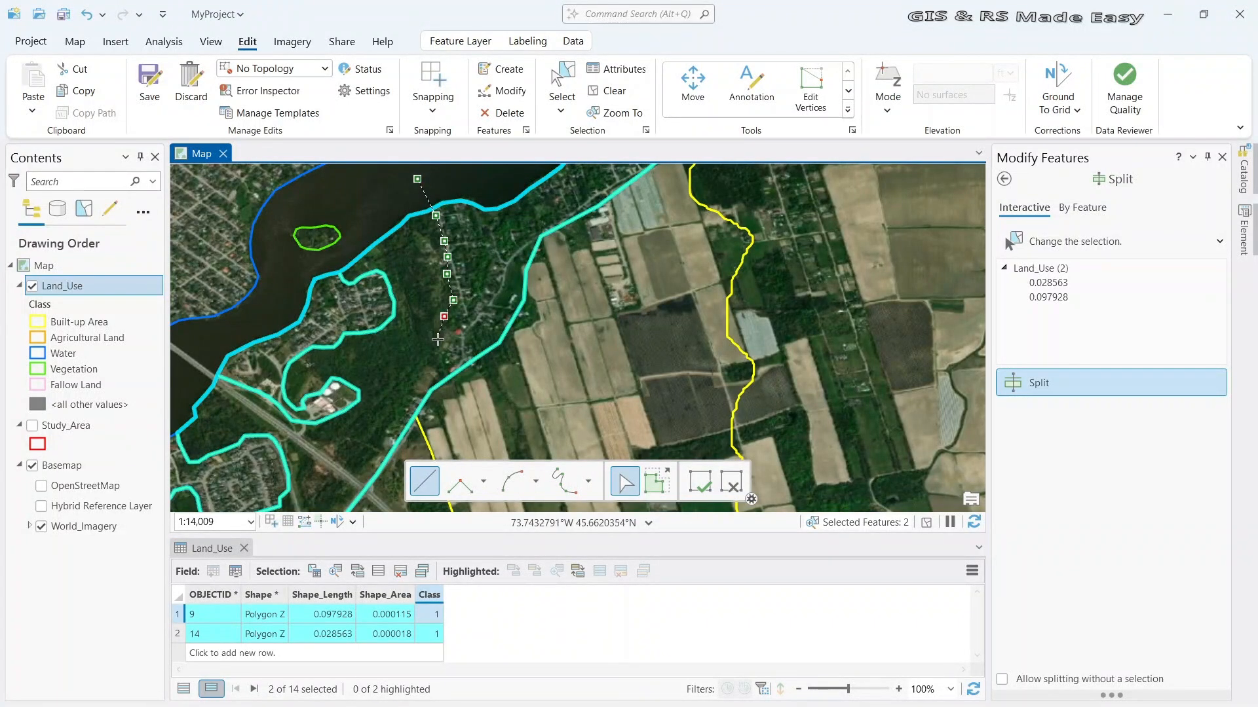
{"action": "left_click", "coordinate": [437, 340]}
{"action": "left_click", "coordinate": [437, 354]}
{"action": "left_click", "coordinate": [432, 368]}
{"action": "left_click", "coordinate": [430, 381]}
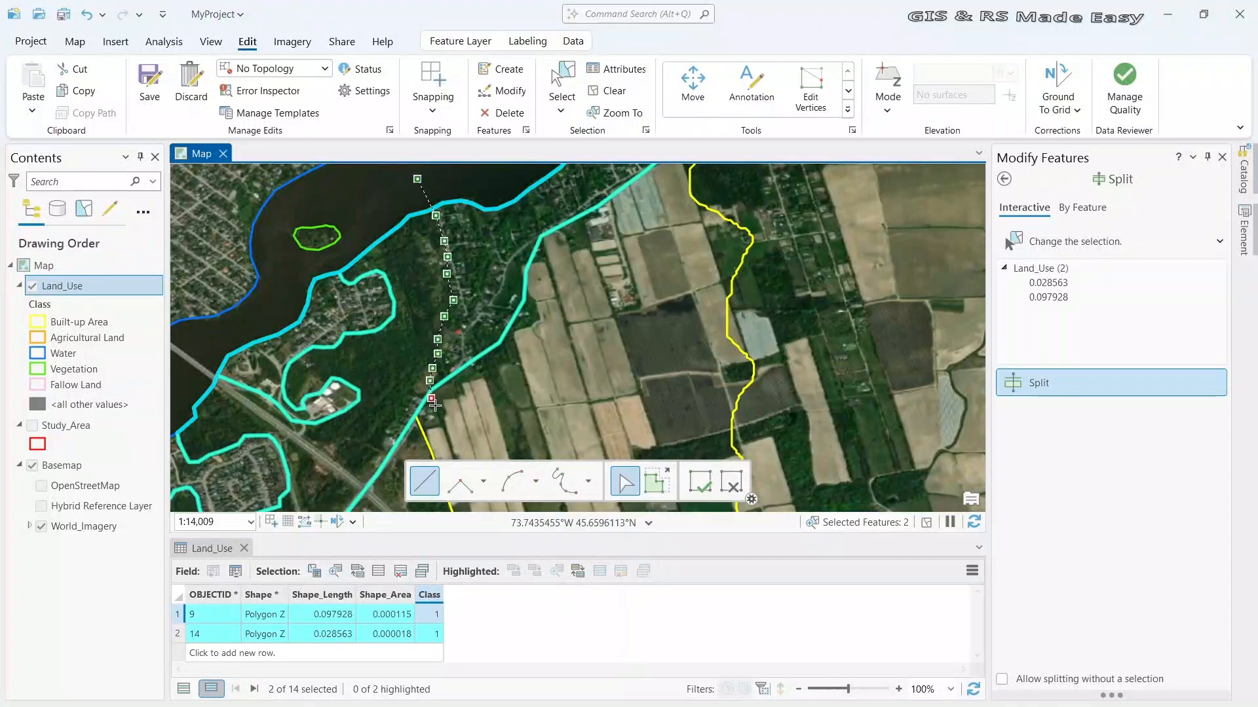
{"action": "left_click", "coordinate": [445, 411]}
{"action": "key", "text": "F2"}
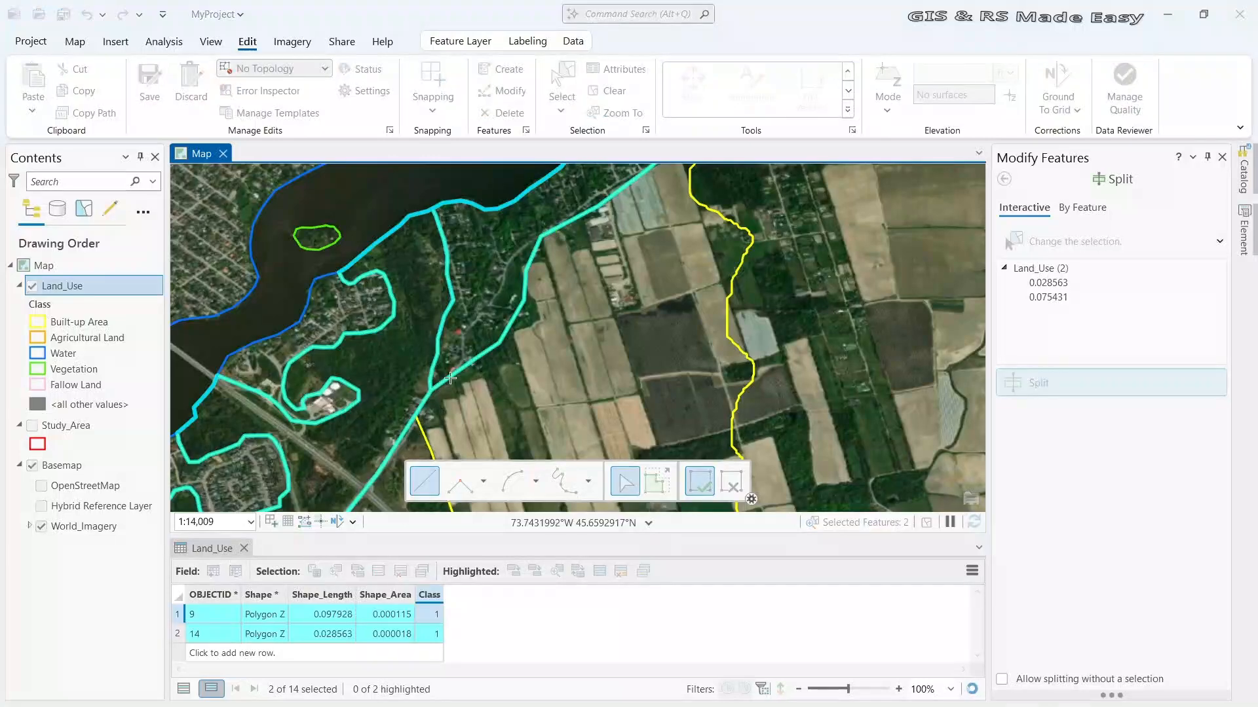
{"action": "scroll", "coordinate": [476, 284], "scroll_direction": "down", "scroll_amount": 6}
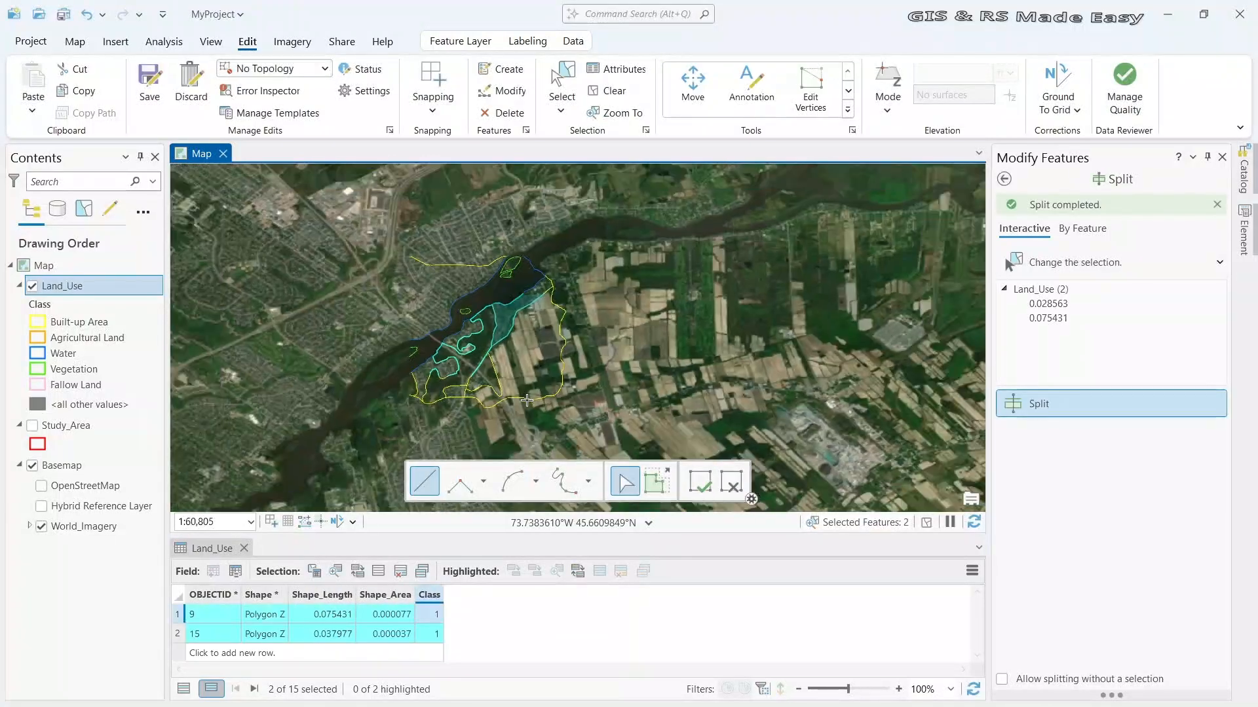
{"action": "scroll", "coordinate": [526, 336], "scroll_direction": "up", "scroll_amount": 2}
{"action": "scroll", "coordinate": [526, 336], "scroll_direction": "up", "scroll_amount": 4}
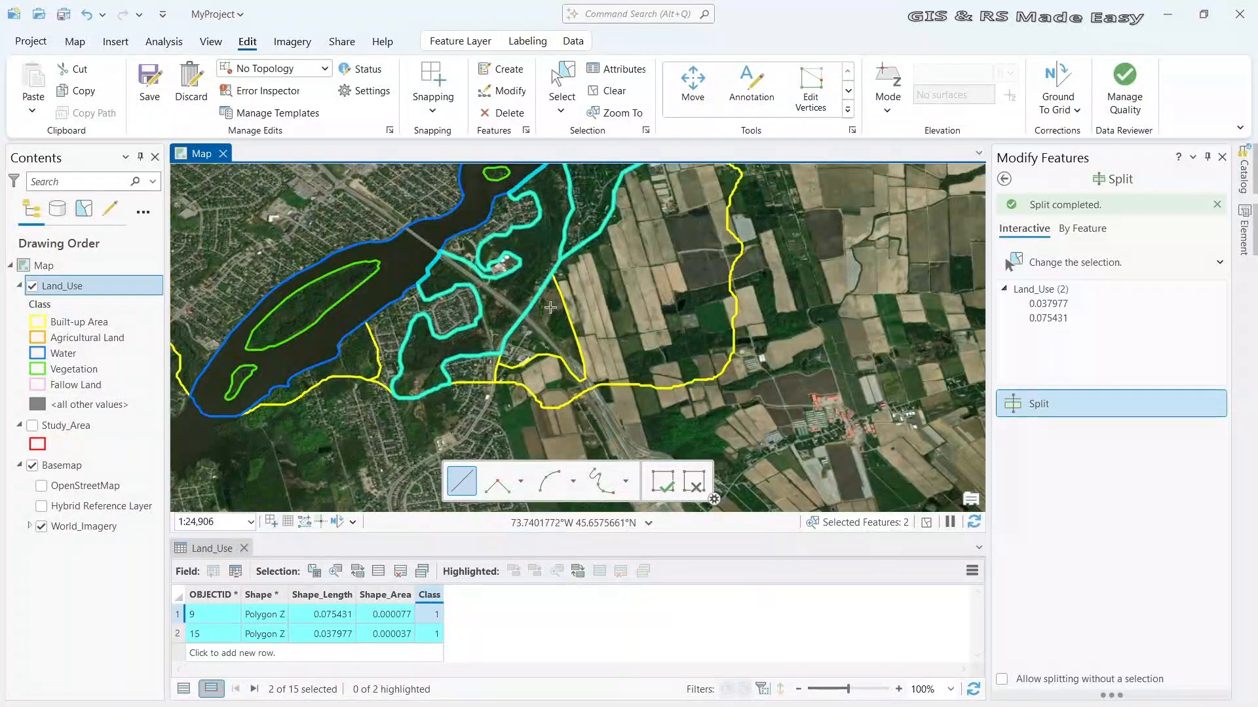
{"action": "scroll", "coordinate": [603, 294], "scroll_direction": "up", "scroll_amount": 4}
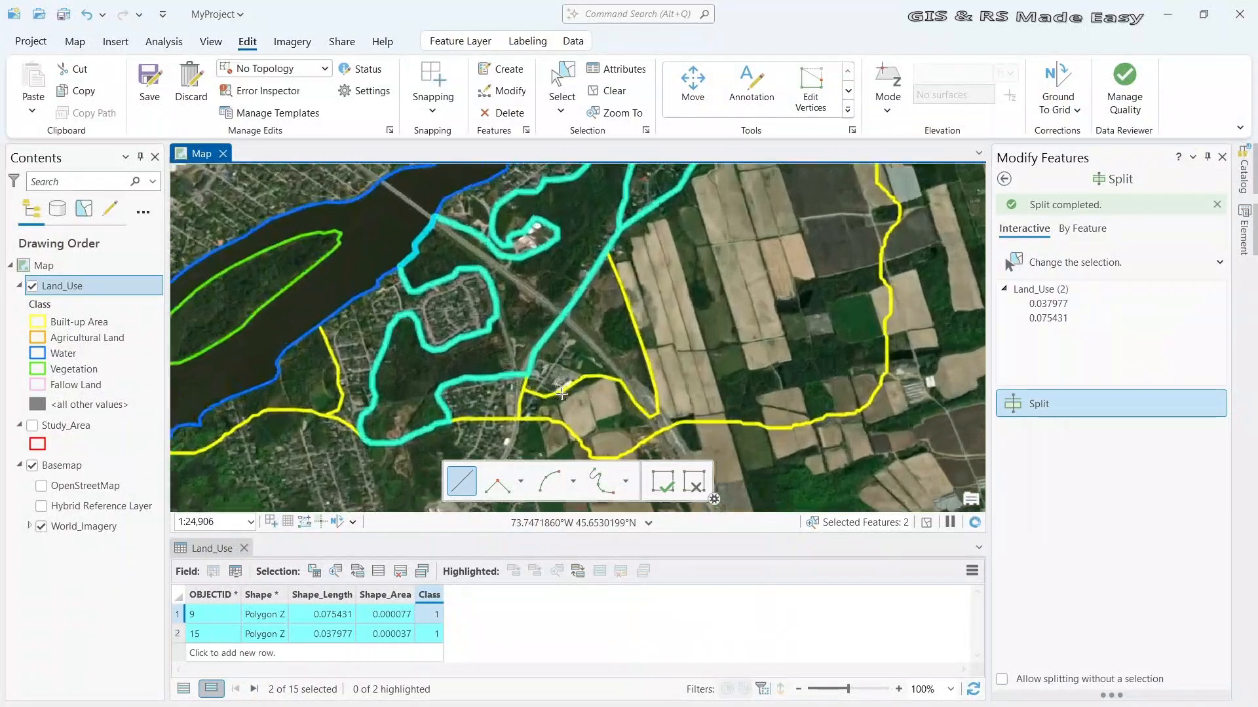
{"action": "left_click_drag", "start_coordinate": [621, 398], "coordinate": [443, 365]}
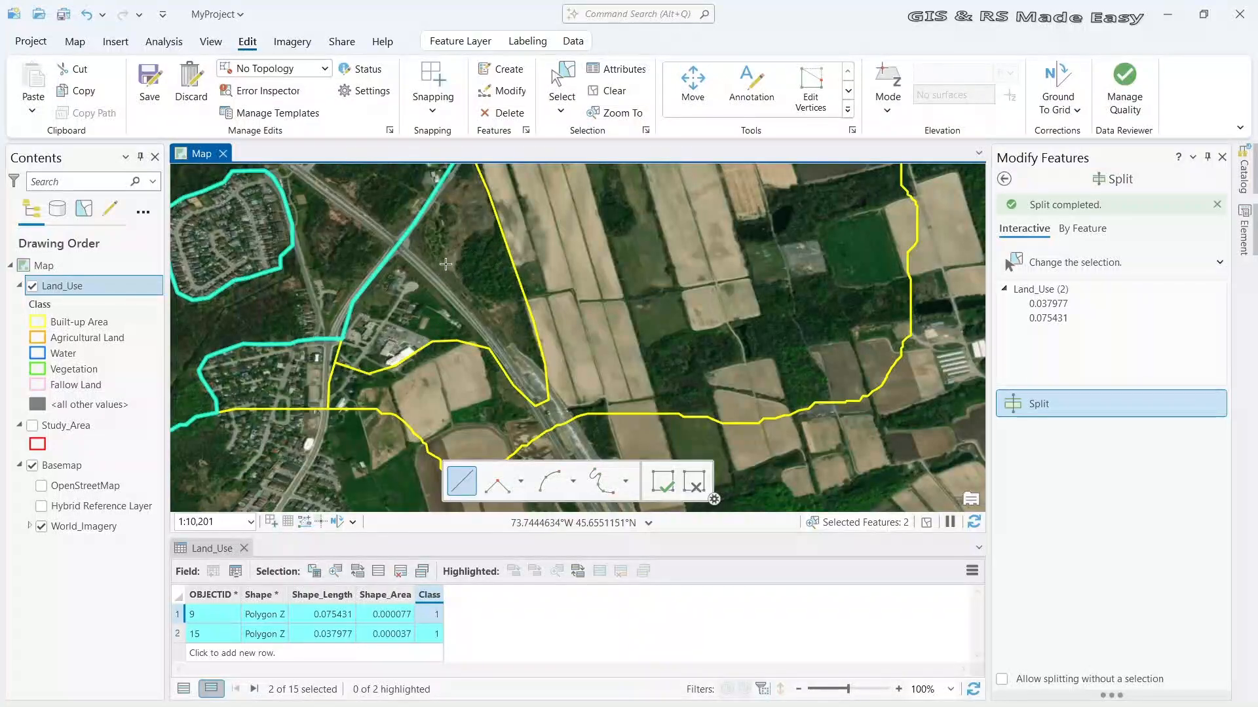
{"action": "left_click", "coordinate": [381, 229]}
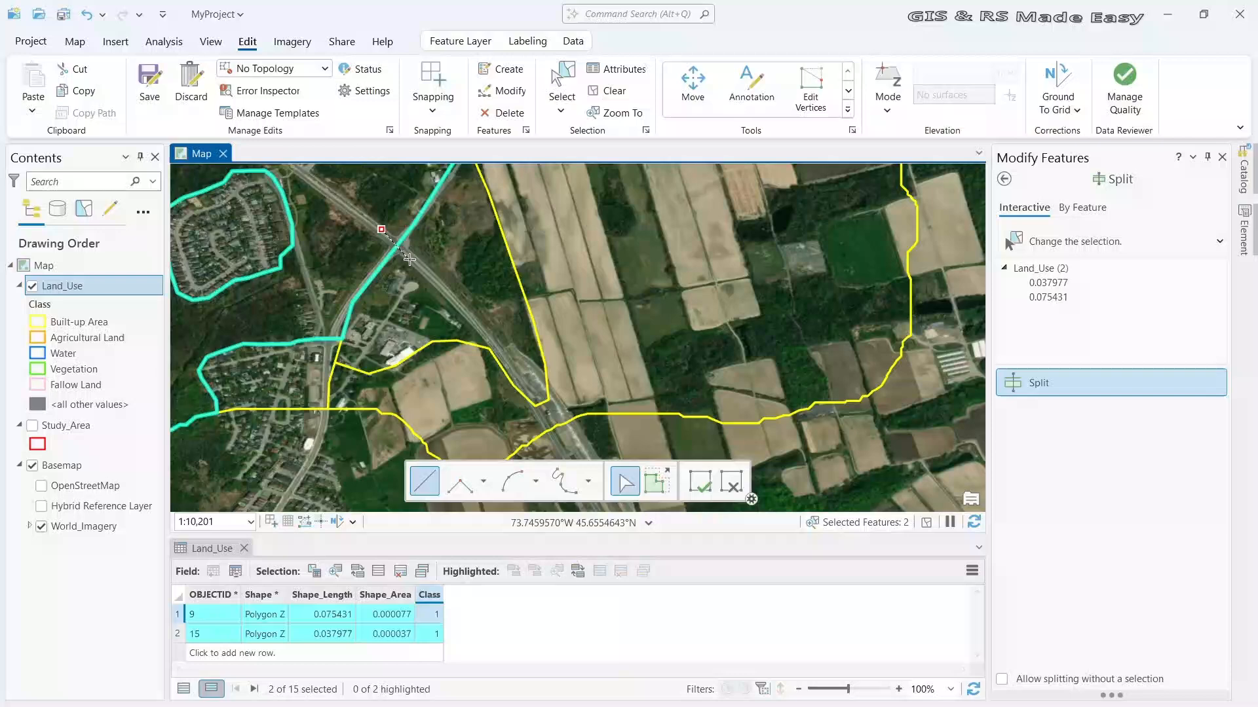
{"action": "left_click", "coordinate": [479, 328]}
{"action": "left_click", "coordinate": [504, 354]}
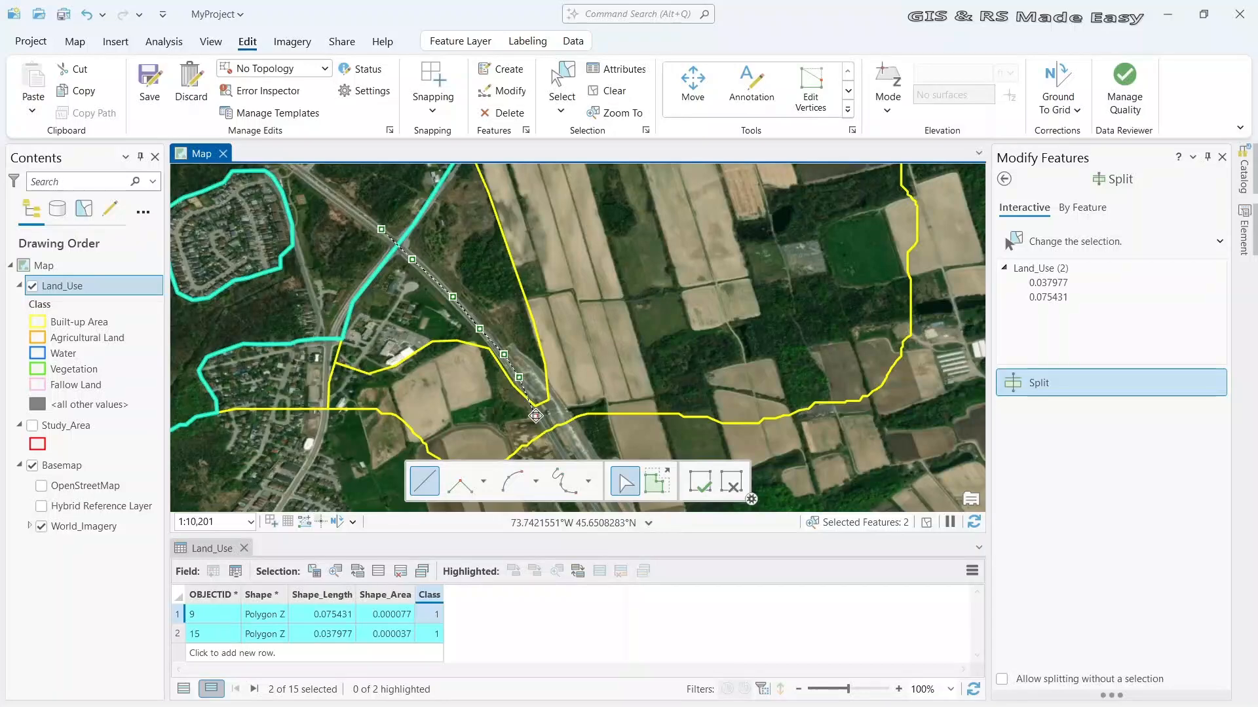
{"action": "left_click", "coordinate": [531, 417]}
{"action": "double_click", "coordinate": [532, 417]}
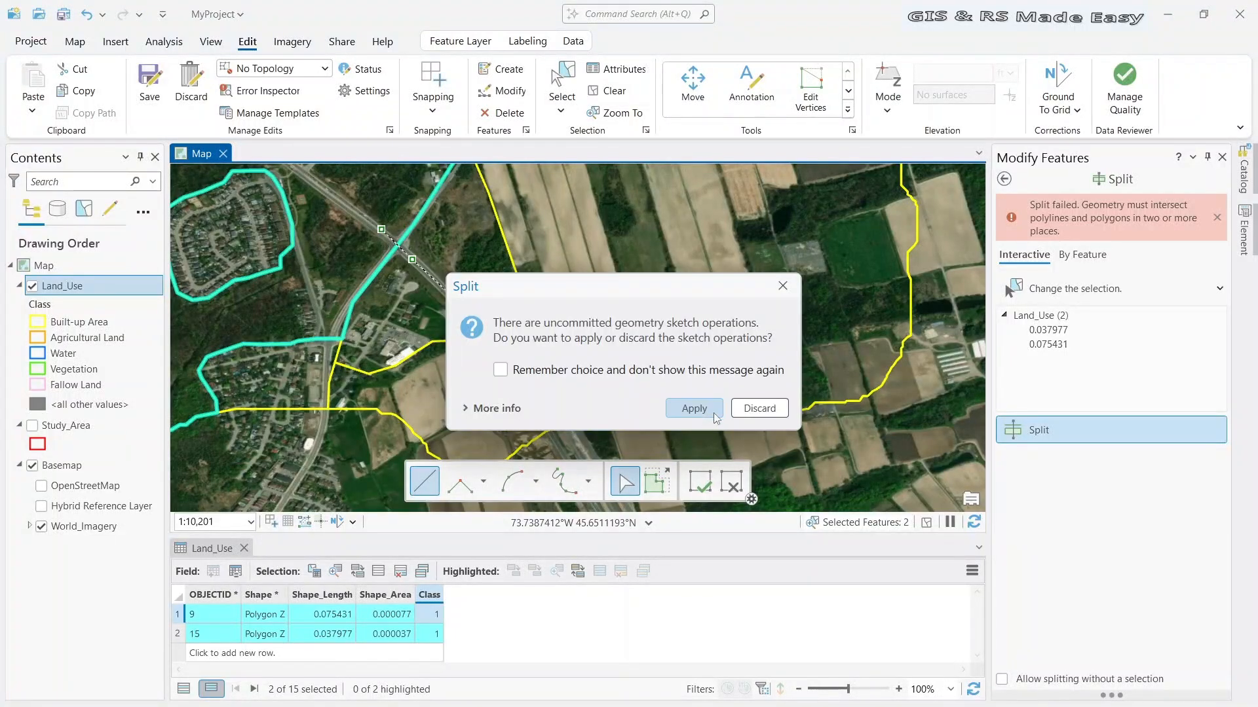
{"action": "left_click", "coordinate": [760, 408]}
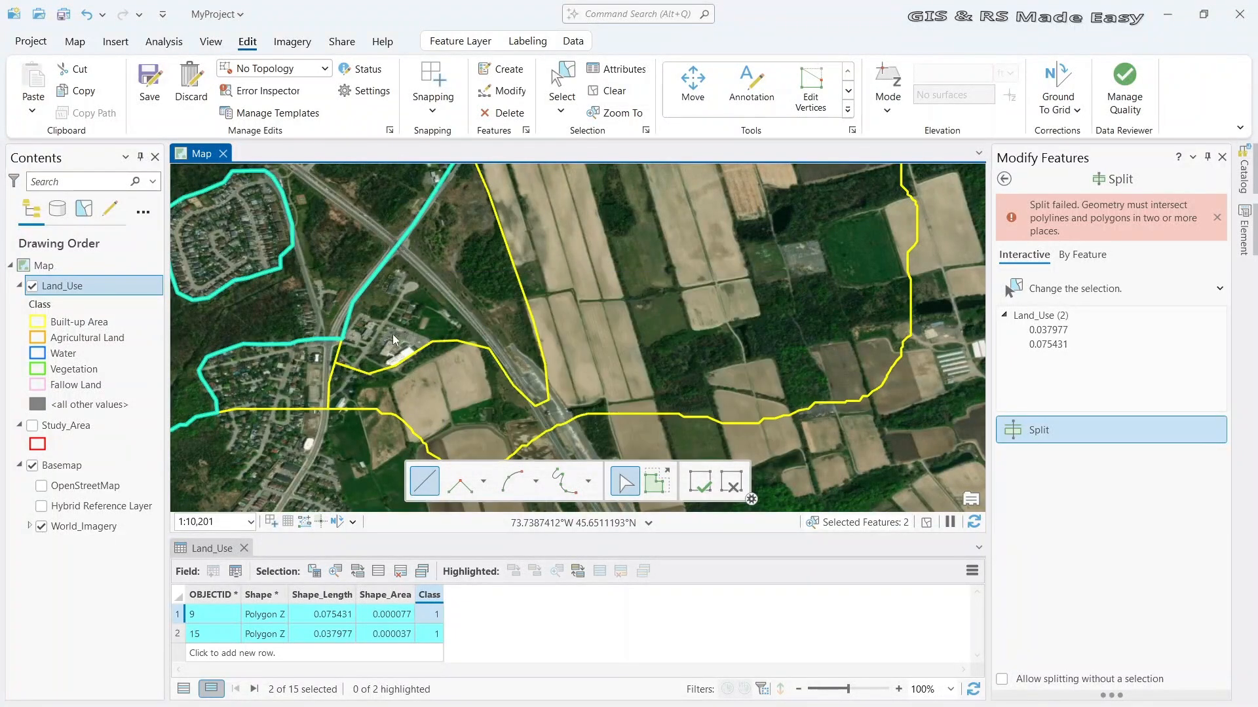
Split the triangular polygon along the highway, with a line from beyond its northwestern edge southeast to past its boundary near the southern tip
{"action": "left_click", "coordinate": [562, 82]}
{"action": "left_click", "coordinate": [477, 289]}
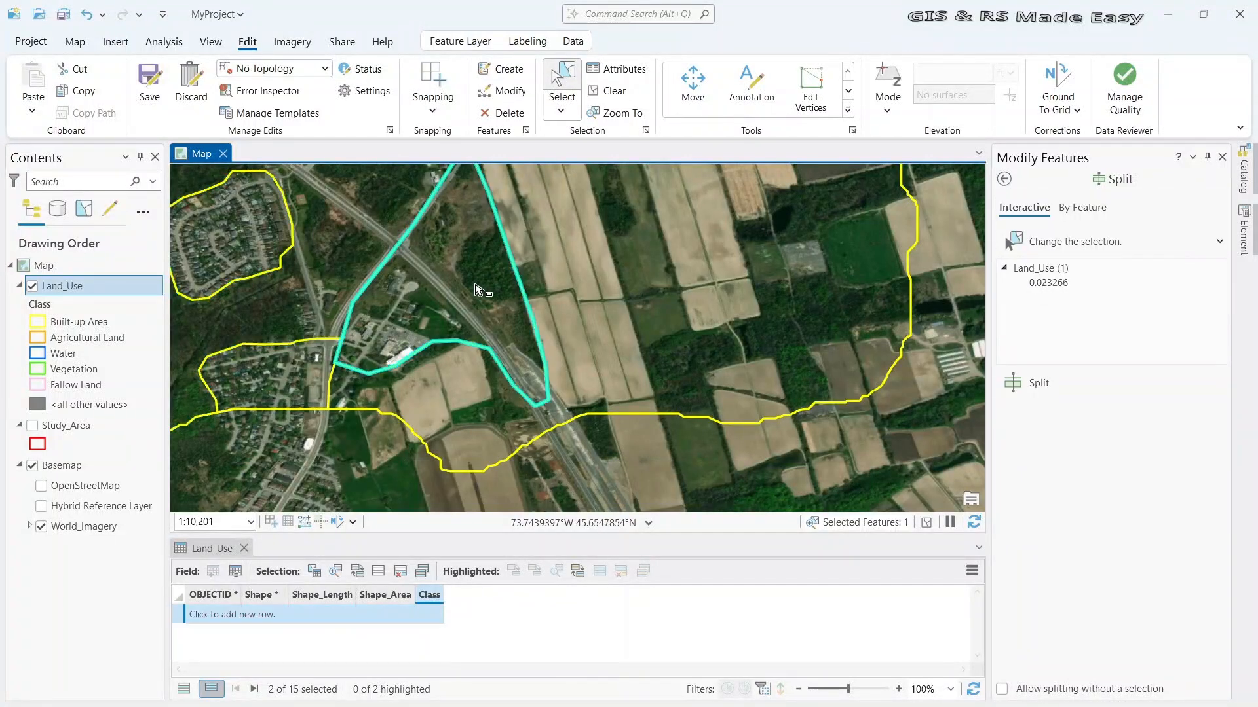
{"action": "left_click", "coordinate": [1012, 383]}
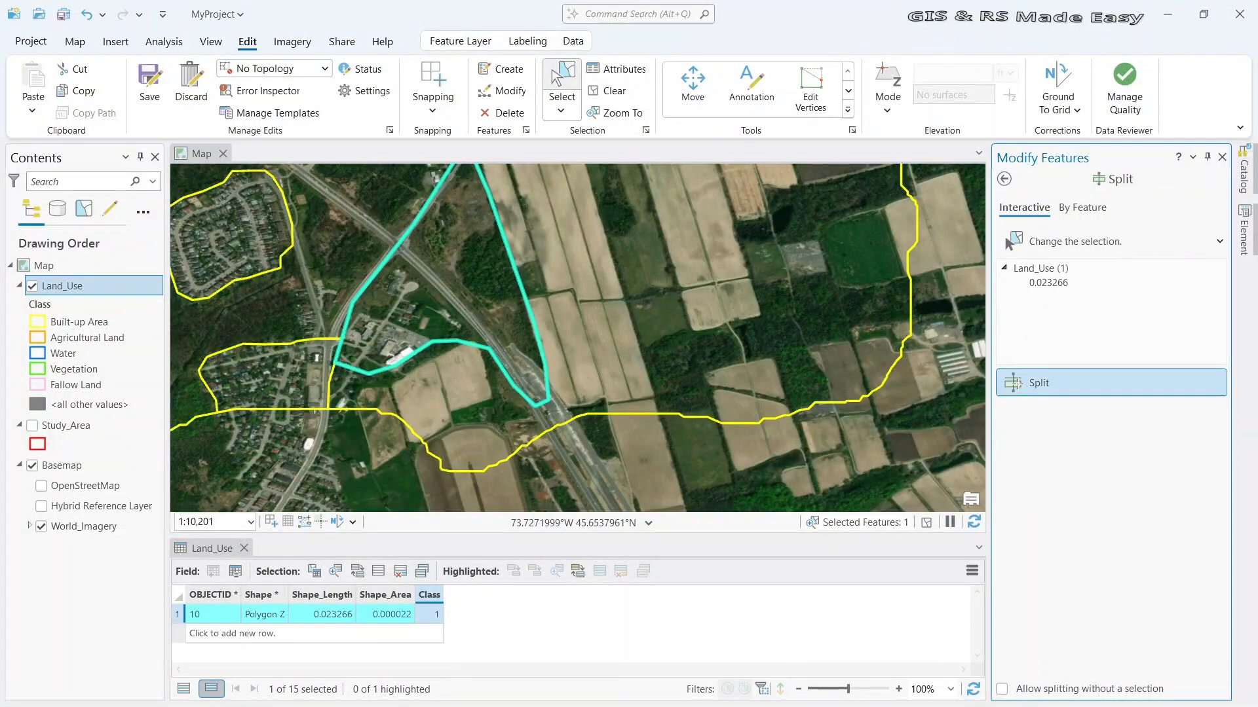
{"action": "left_click", "coordinate": [380, 226]}
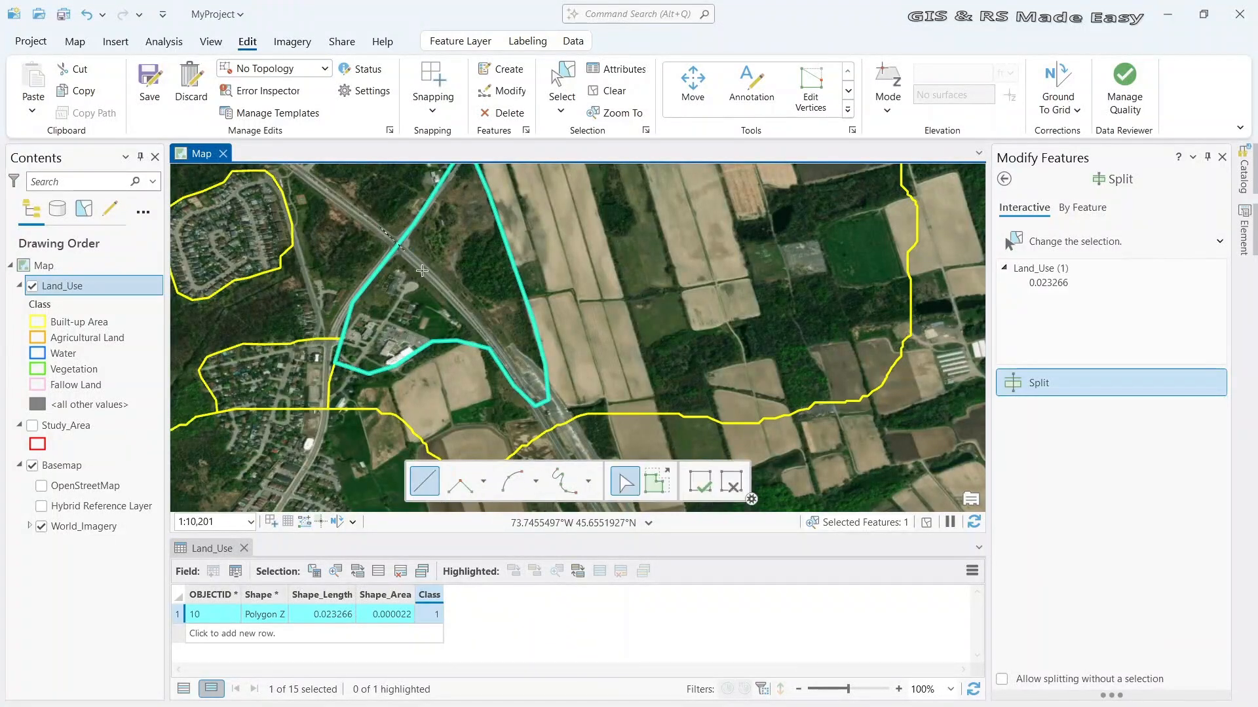
{"action": "left_click", "coordinate": [405, 251]}
{"action": "left_click", "coordinate": [435, 275]}
{"action": "left_click", "coordinate": [475, 312]}
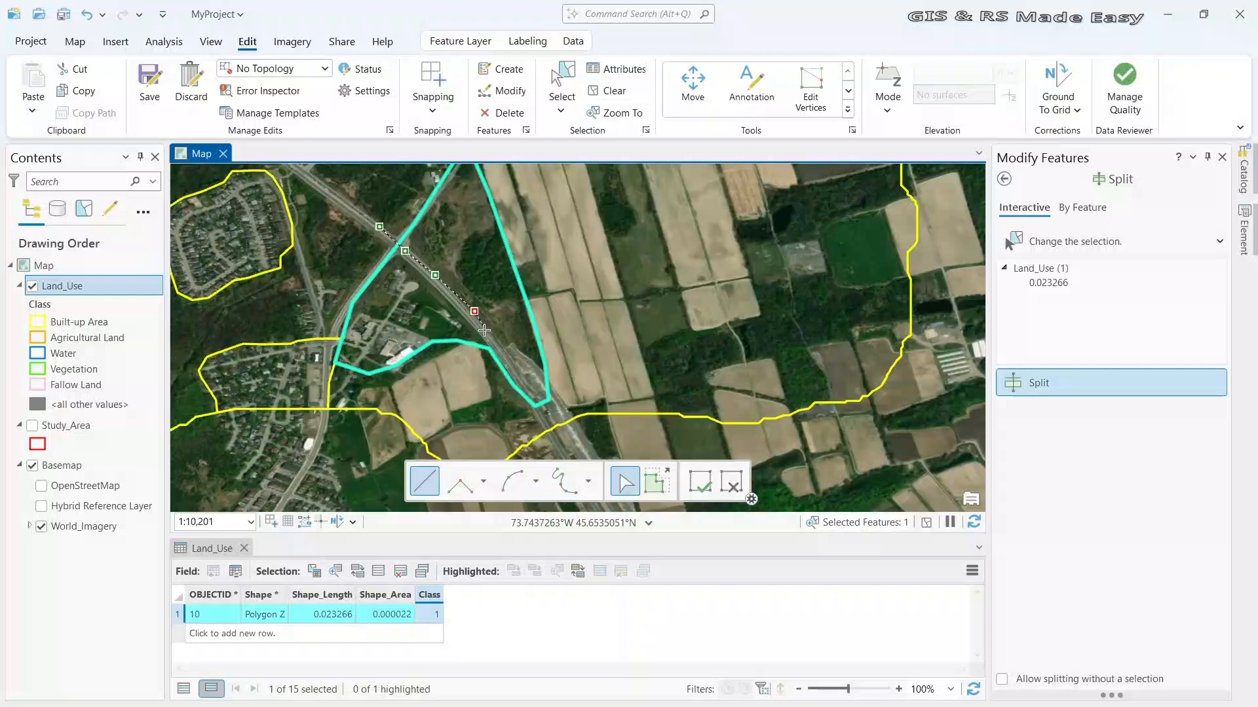
{"action": "left_click", "coordinate": [507, 365]}
{"action": "left_click", "coordinate": [512, 404]}
{"action": "key", "text": "F2"}
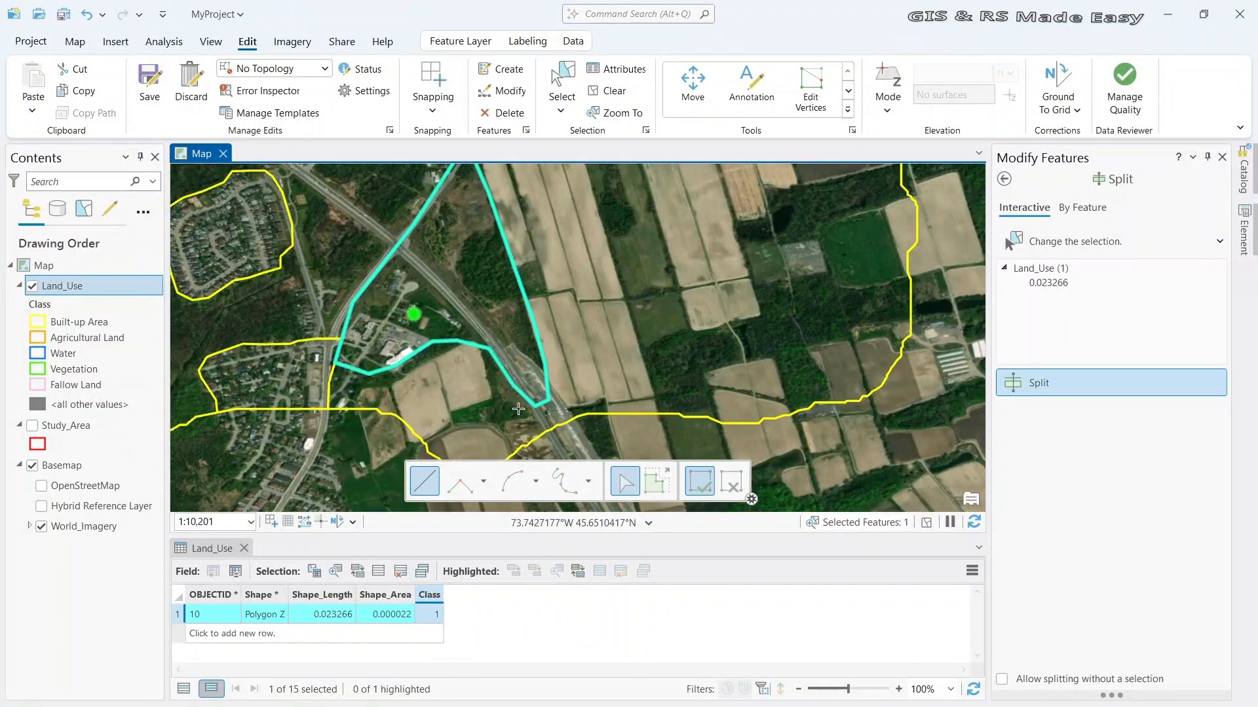
Select the built-up polygon north of the river and start a split line outside its western edge, beside the golf course
{"action": "scroll", "coordinate": [462, 247], "scroll_direction": "down", "scroll_amount": 2}
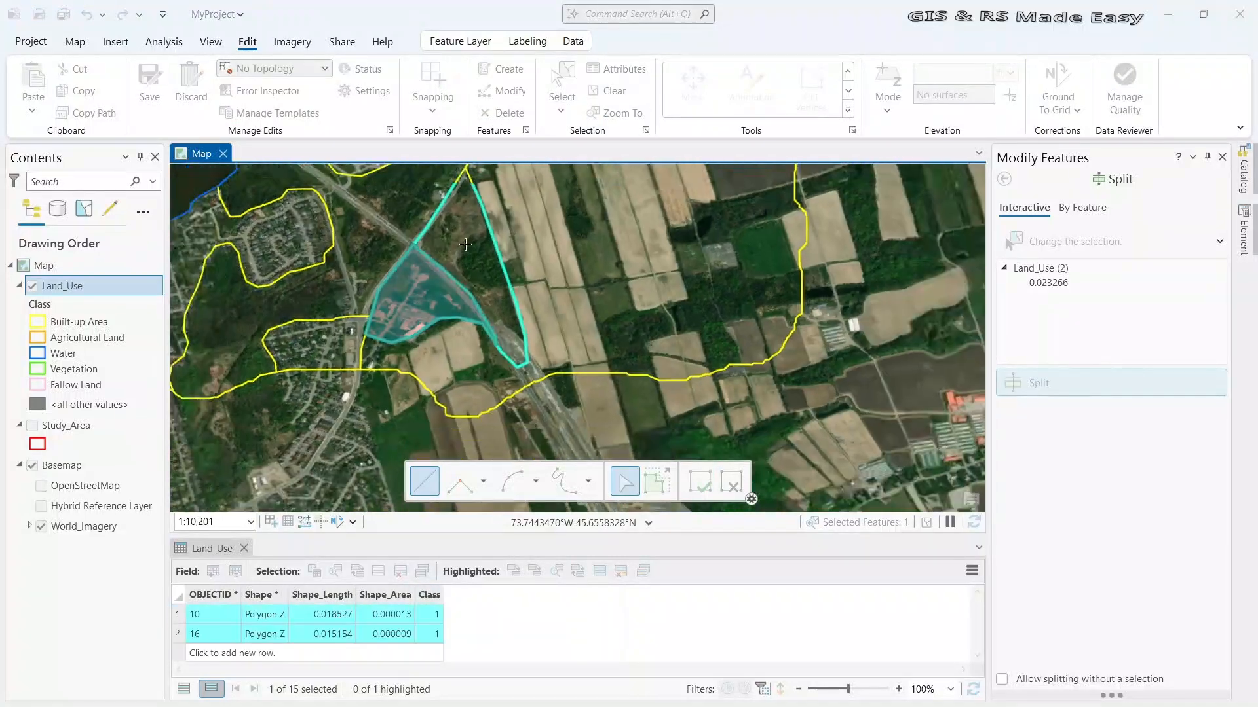
{"action": "scroll", "coordinate": [517, 321], "scroll_direction": "down", "scroll_amount": 2}
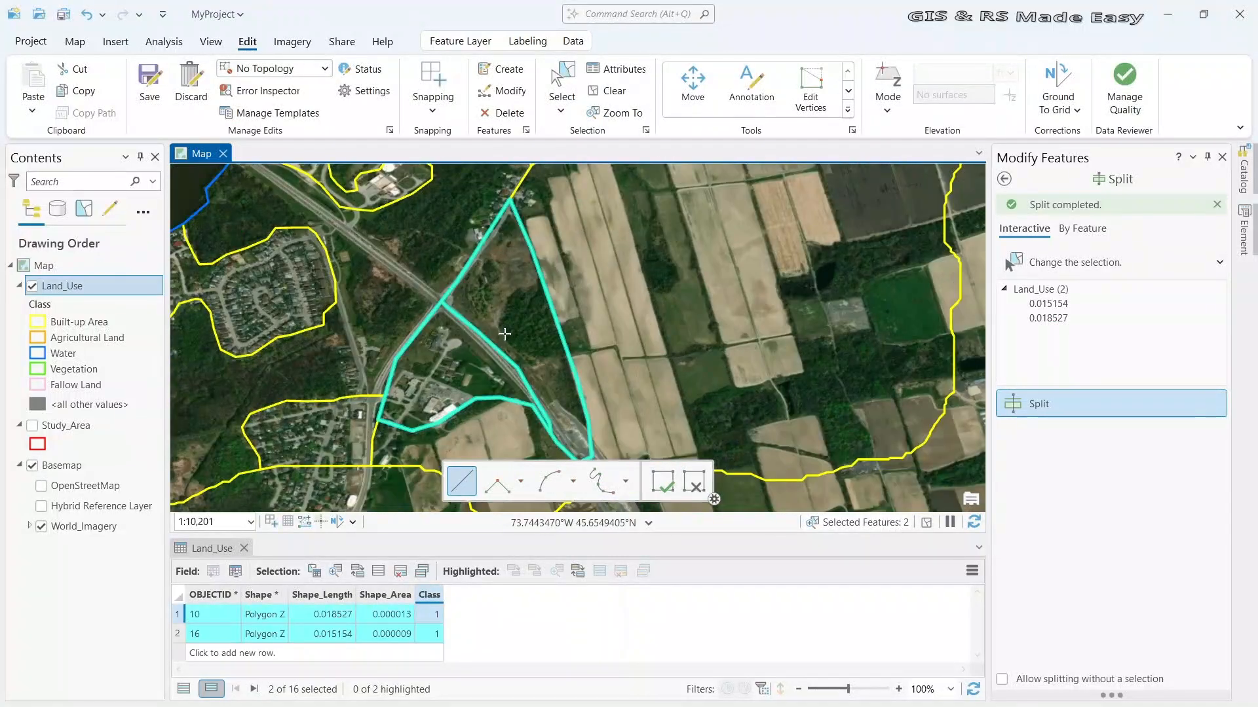
{"action": "scroll", "coordinate": [471, 244], "scroll_direction": "down", "scroll_amount": 2}
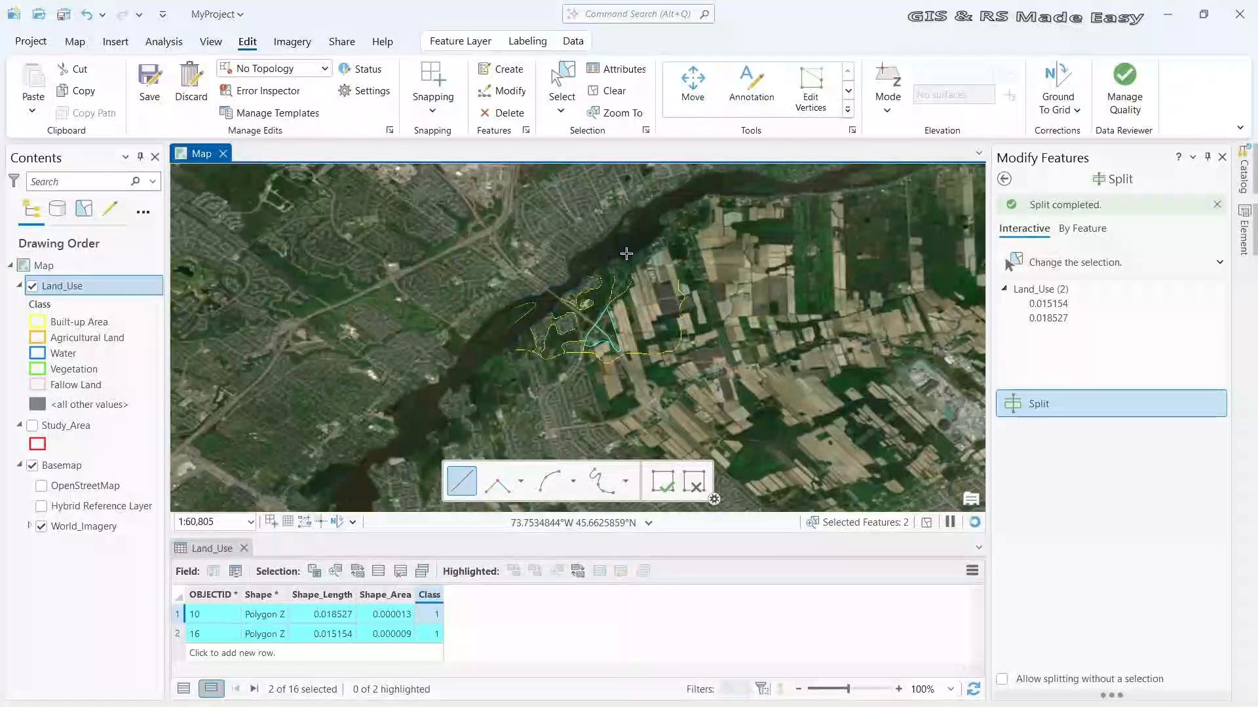
{"action": "scroll", "coordinate": [503, 340], "scroll_direction": "down", "scroll_amount": 2}
{"action": "scroll", "coordinate": [503, 340], "scroll_direction": "up", "scroll_amount": 4}
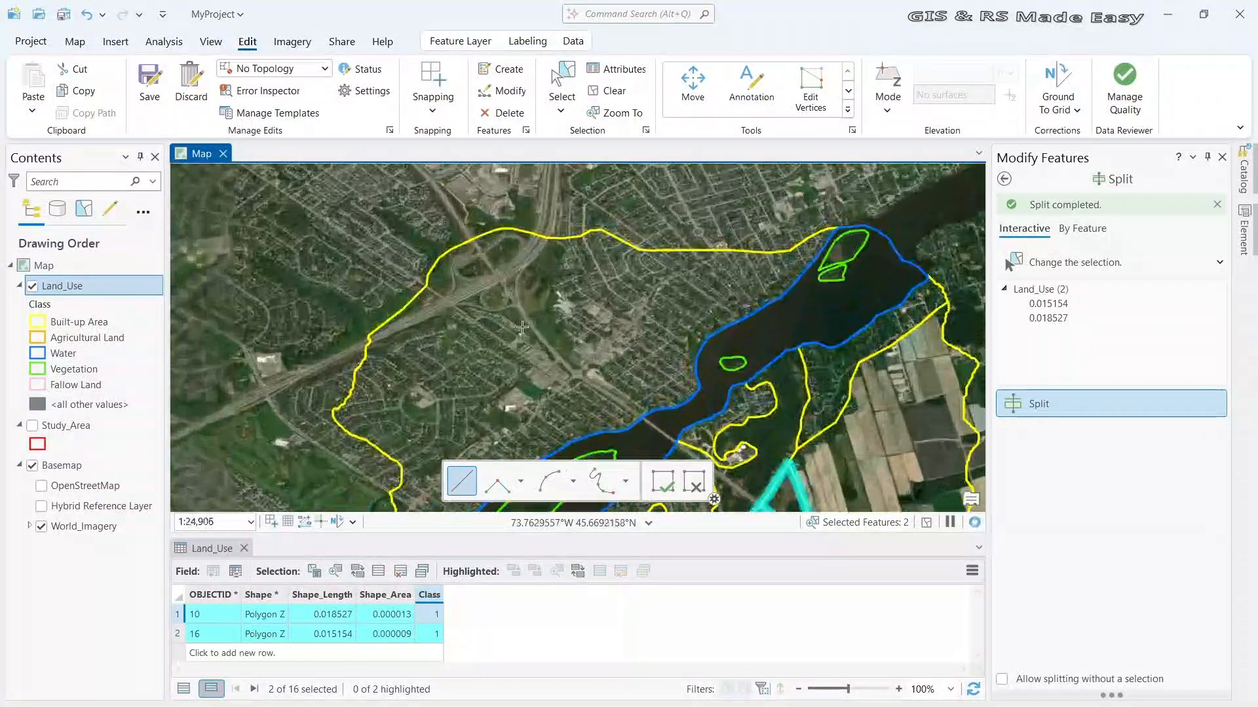
{"action": "scroll", "coordinate": [443, 345], "scroll_direction": "up", "scroll_amount": 3}
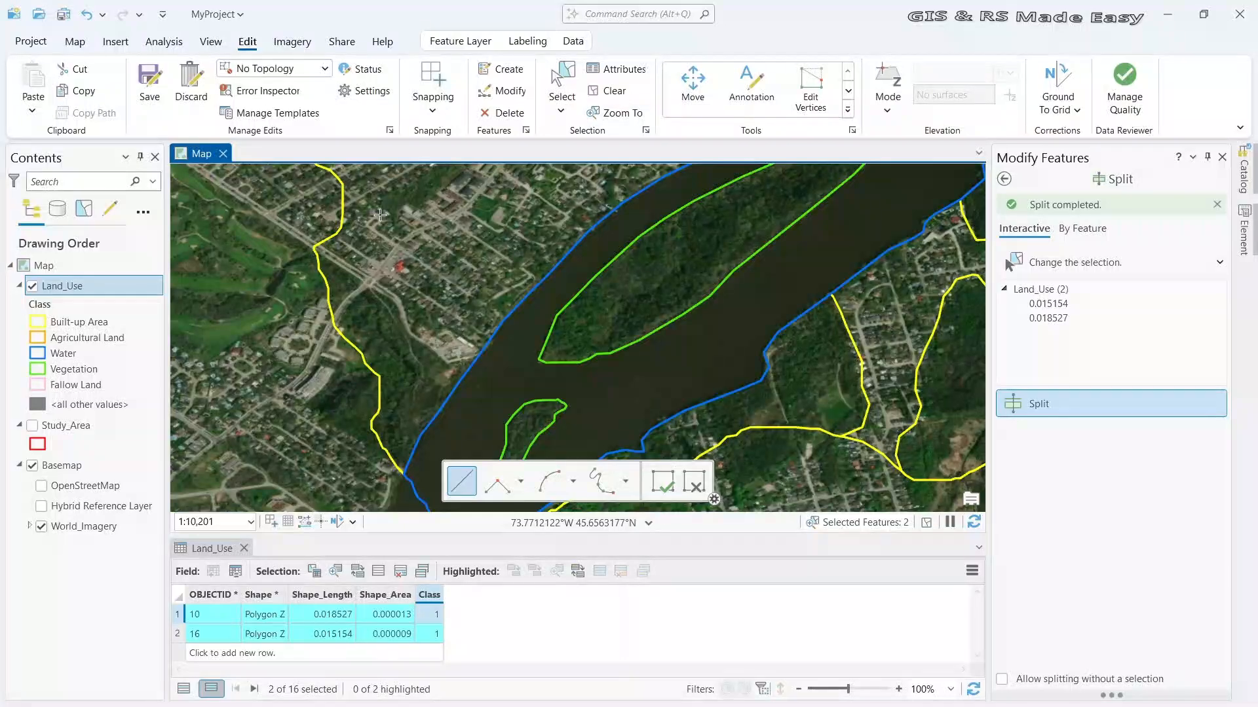
{"action": "left_click", "coordinate": [554, 82]}
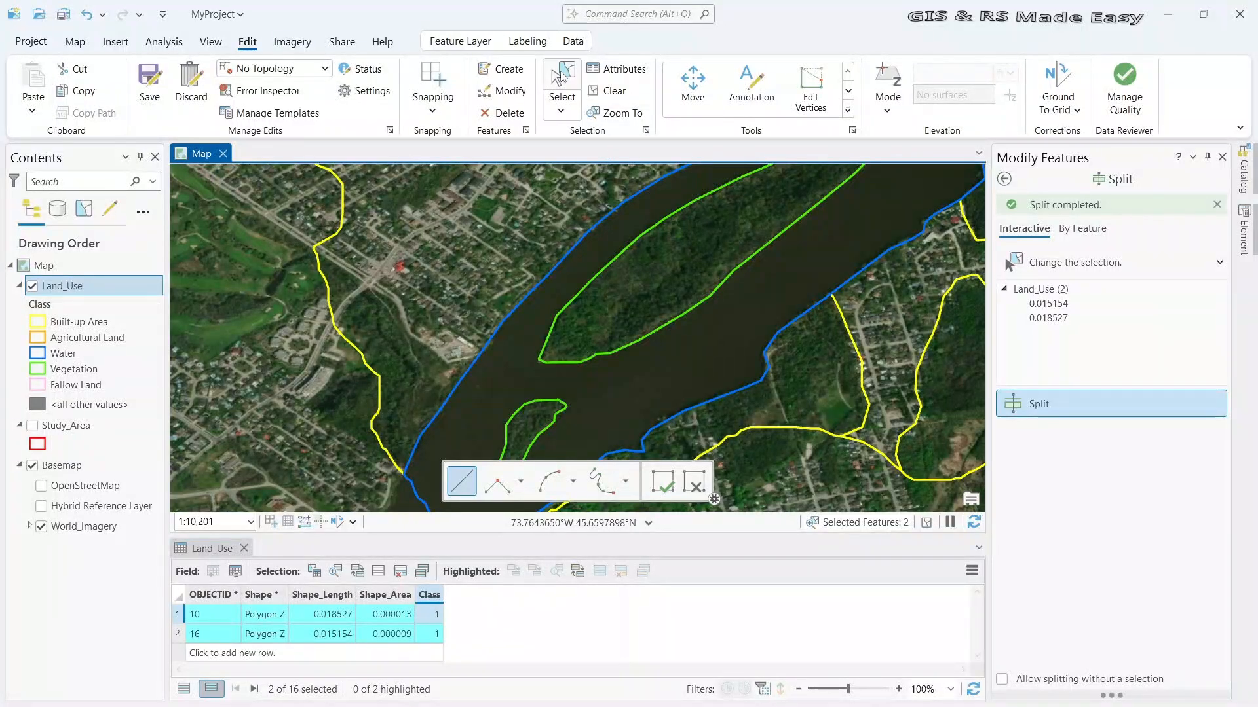
{"action": "left_click", "coordinate": [386, 359]}
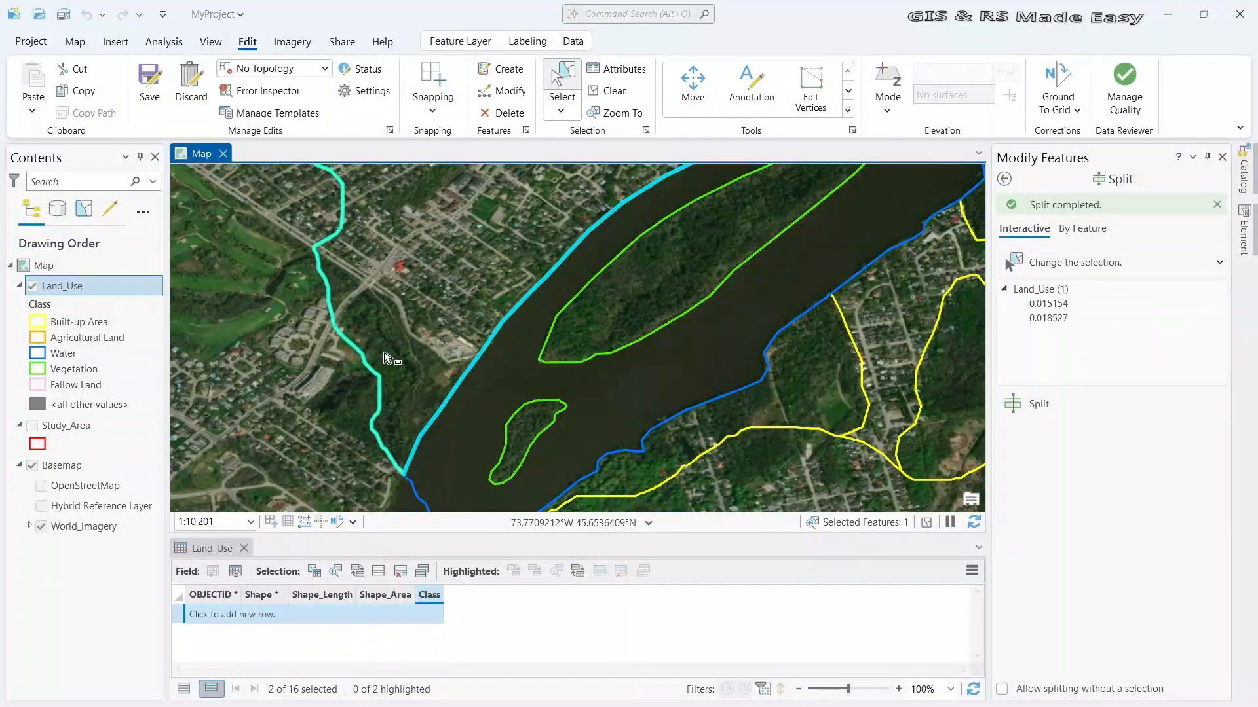
{"action": "left_click", "coordinate": [1042, 404]}
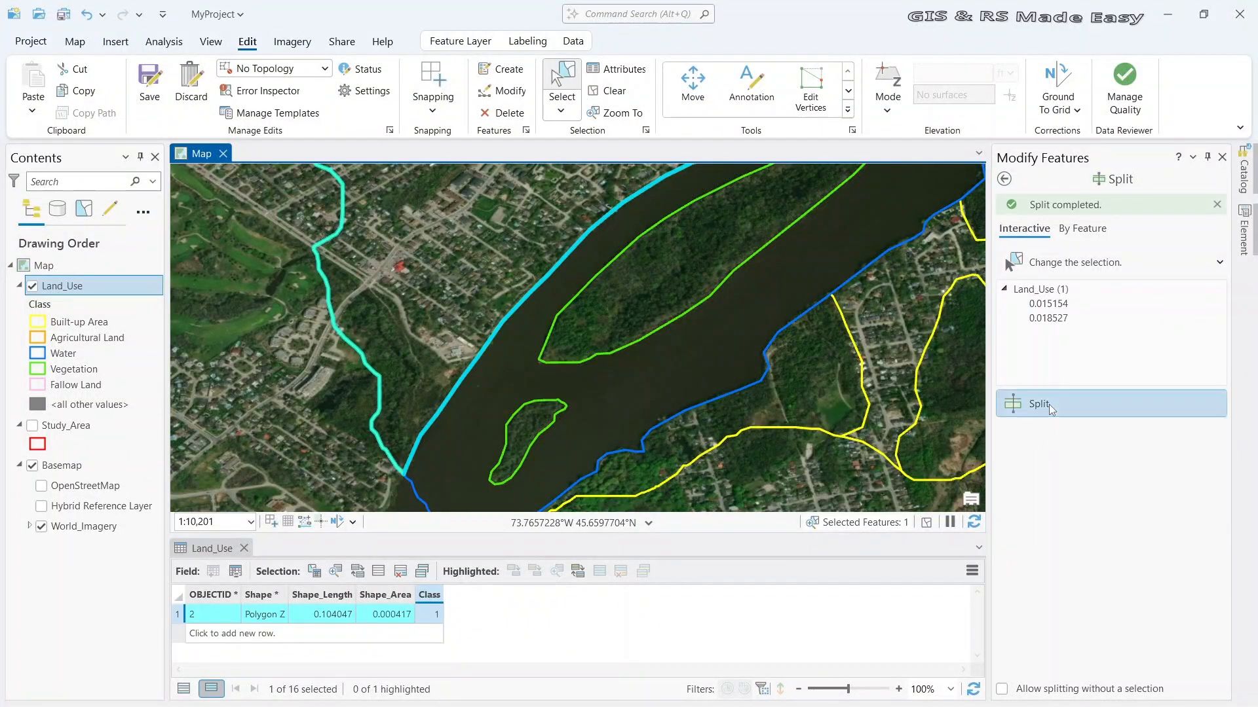
{"action": "left_click", "coordinate": [294, 244]}
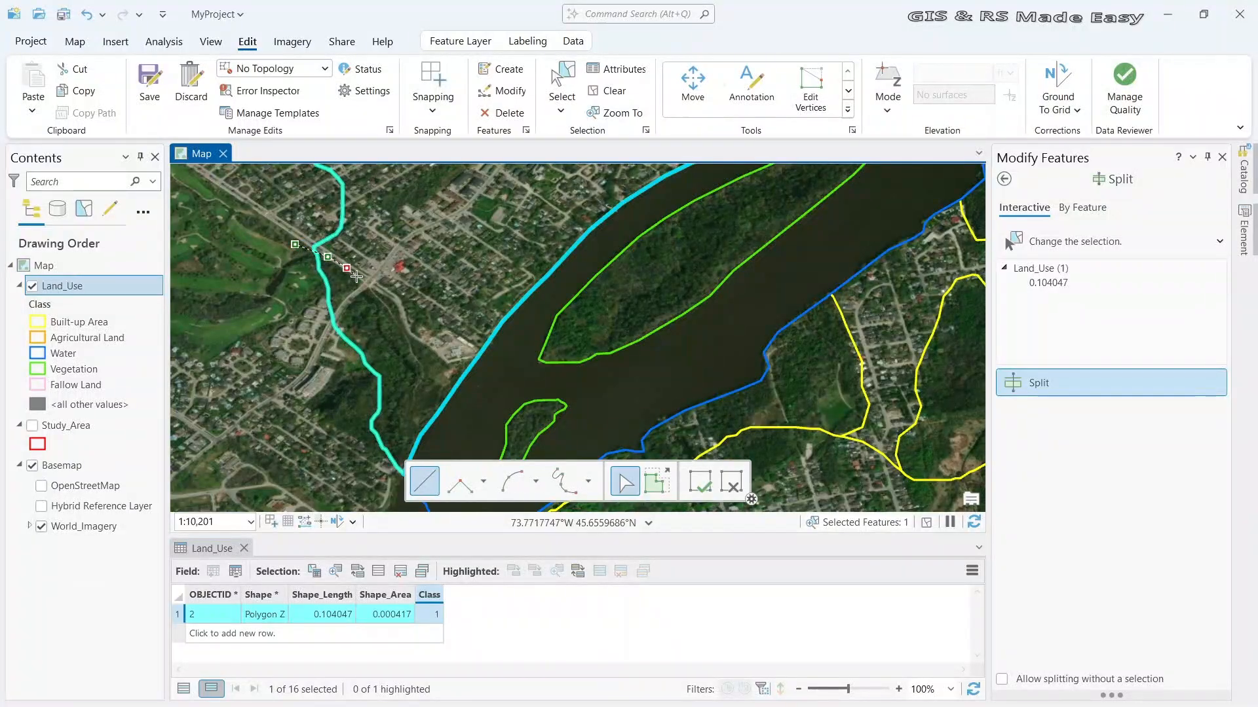
Continue the line southeast along the edge between the housing and the woodland into the river, and finish it to split off the southwestern corner
{"action": "left_click", "coordinate": [387, 293]}
{"action": "left_click", "coordinate": [396, 301]}
{"action": "left_click", "coordinate": [403, 318]}
{"action": "left_click", "coordinate": [416, 333]}
{"action": "left_click", "coordinate": [436, 351]}
{"action": "left_click", "coordinate": [480, 353]}
{"action": "left_click", "coordinate": [502, 353]}
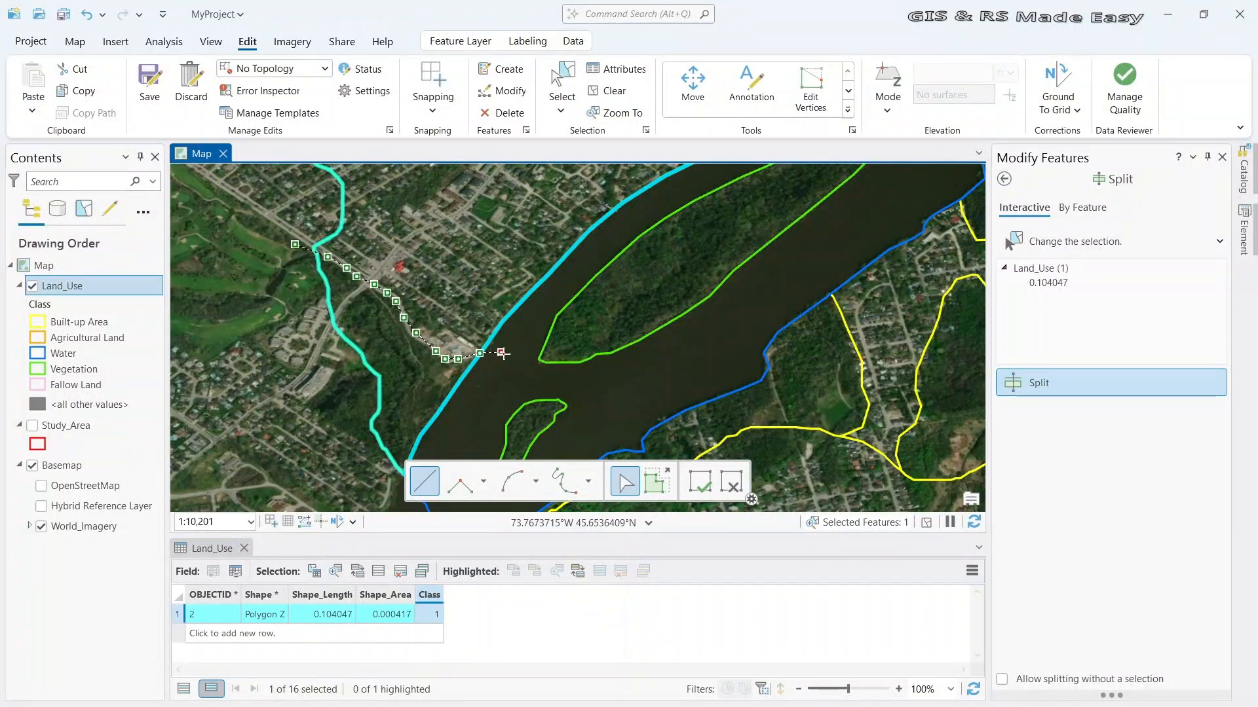
{"action": "key", "text": "F2"}
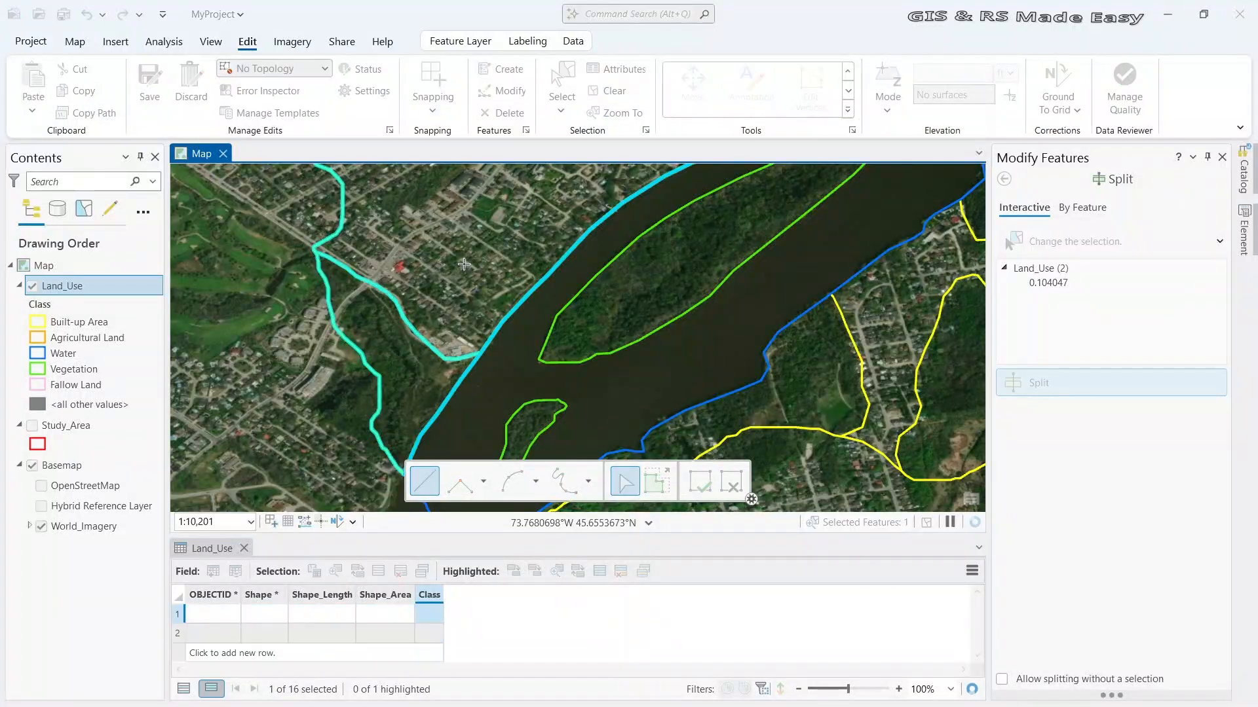
Examine the built-up area north of the river, west of the highway bridge
{"action": "left_click_drag", "start_coordinate": [515, 238], "coordinate": [505, 352]}
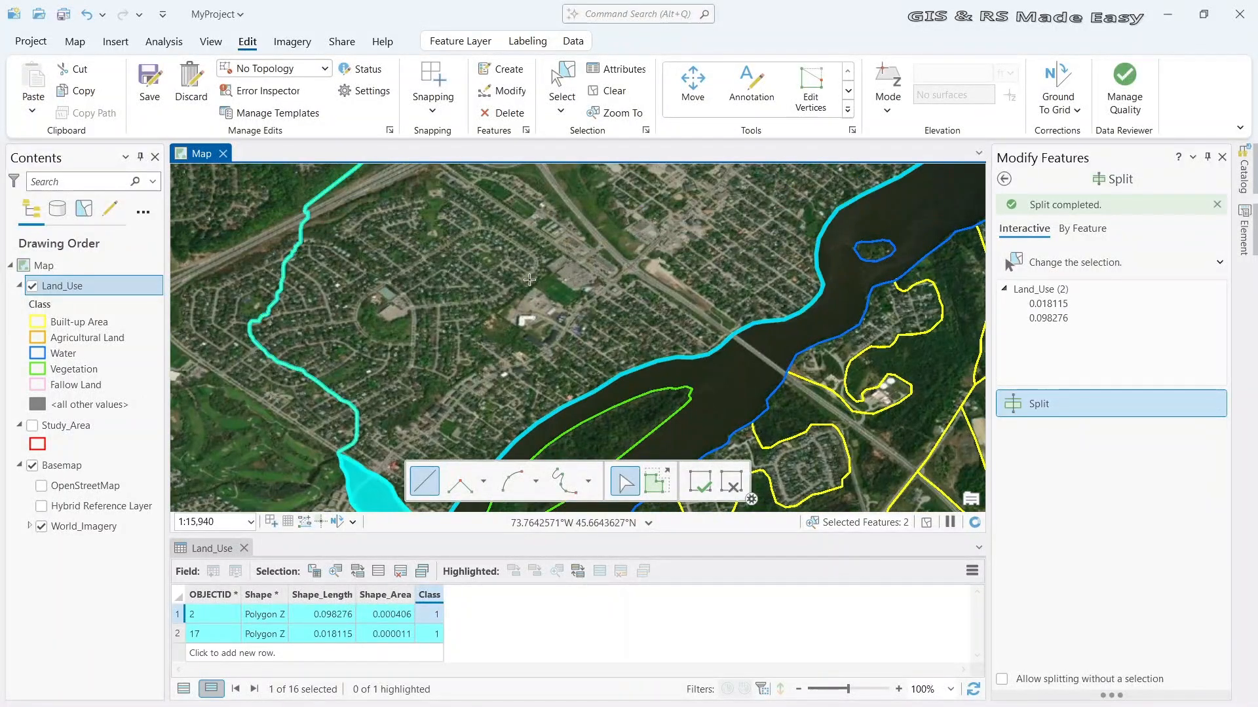
{"action": "scroll", "coordinate": [521, 318], "scroll_direction": "up", "scroll_amount": 3}
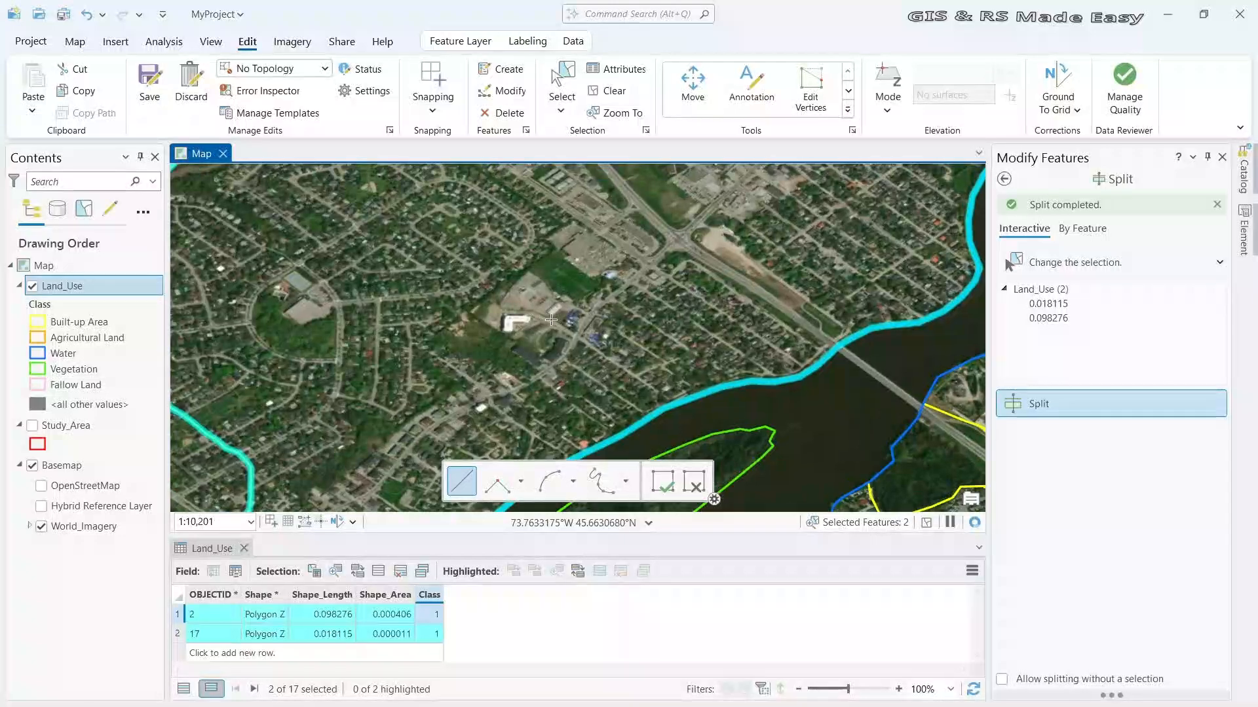
Split the selected Land_Use polygon around the green patch southwest of the white-roofed building, tracing its whole outline with a self-crossing line
{"action": "scroll", "coordinate": [562, 300], "scroll_direction": "up", "scroll_amount": 6}
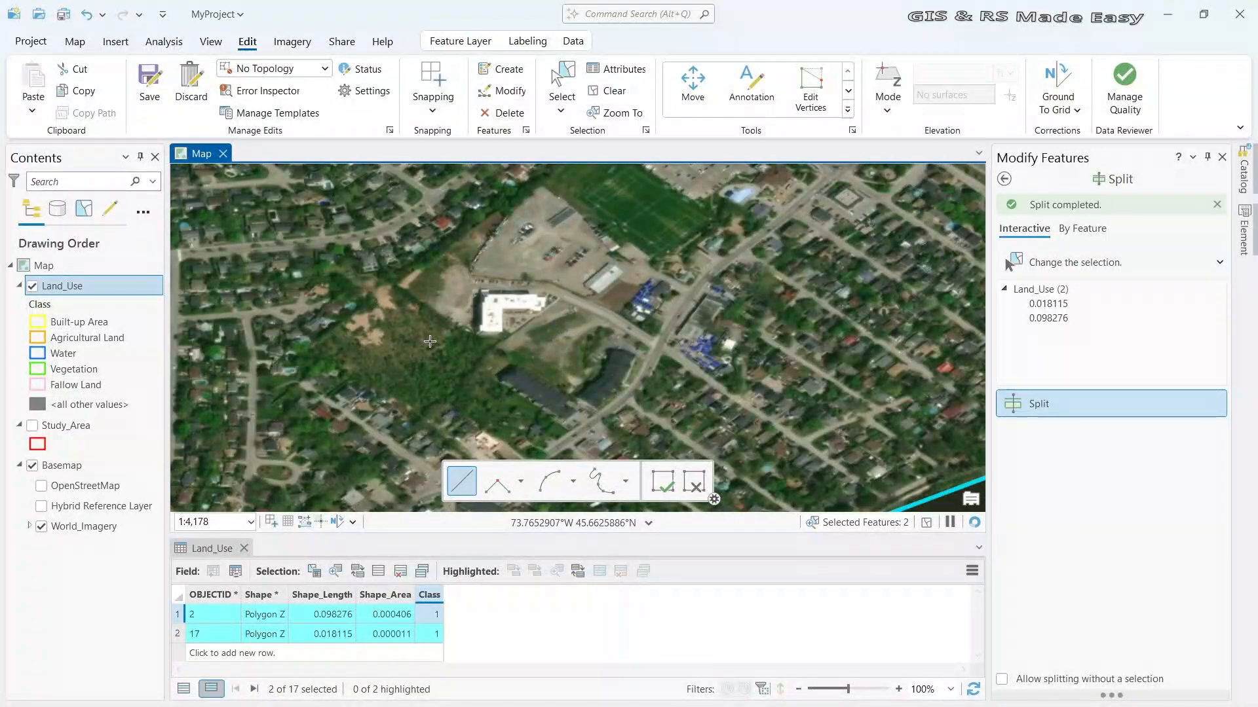
{"action": "left_click_drag", "start_coordinate": [450, 307], "coordinate": [459, 267]}
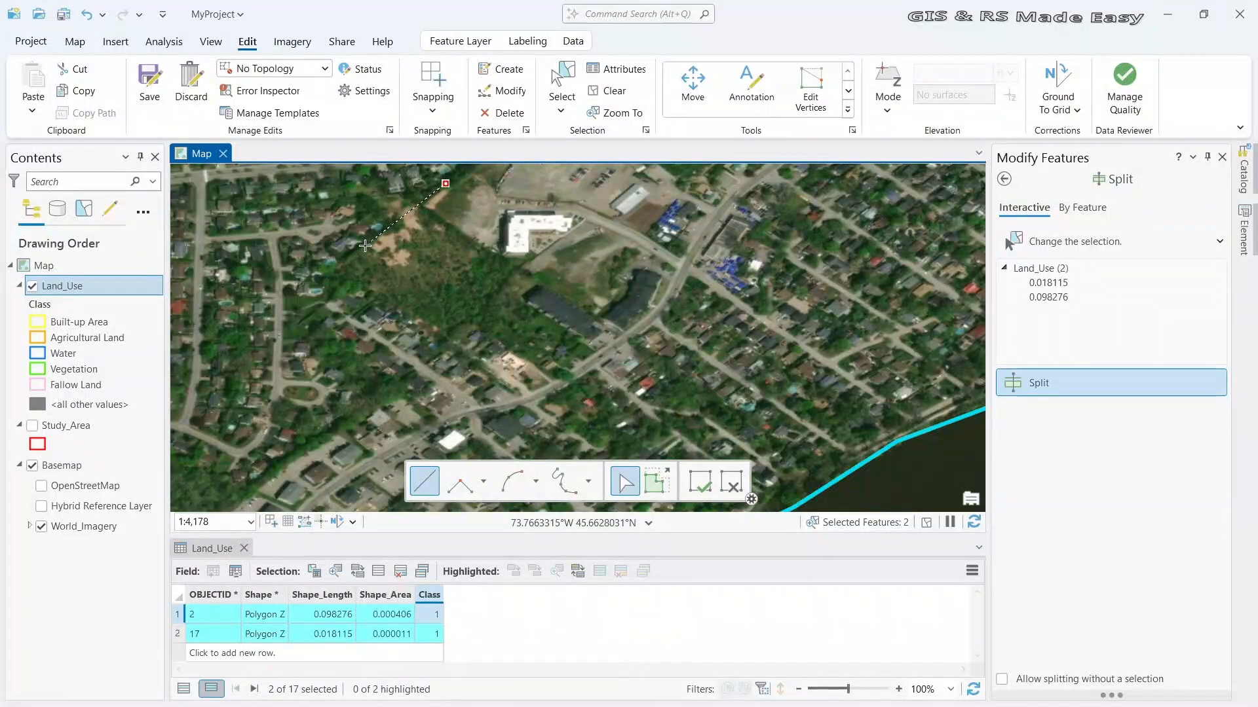
{"action": "left_click", "coordinate": [324, 273]}
{"action": "left_click", "coordinate": [329, 294]}
{"action": "left_click", "coordinate": [353, 294]}
{"action": "left_click", "coordinate": [434, 328]}
{"action": "left_click", "coordinate": [461, 323]}
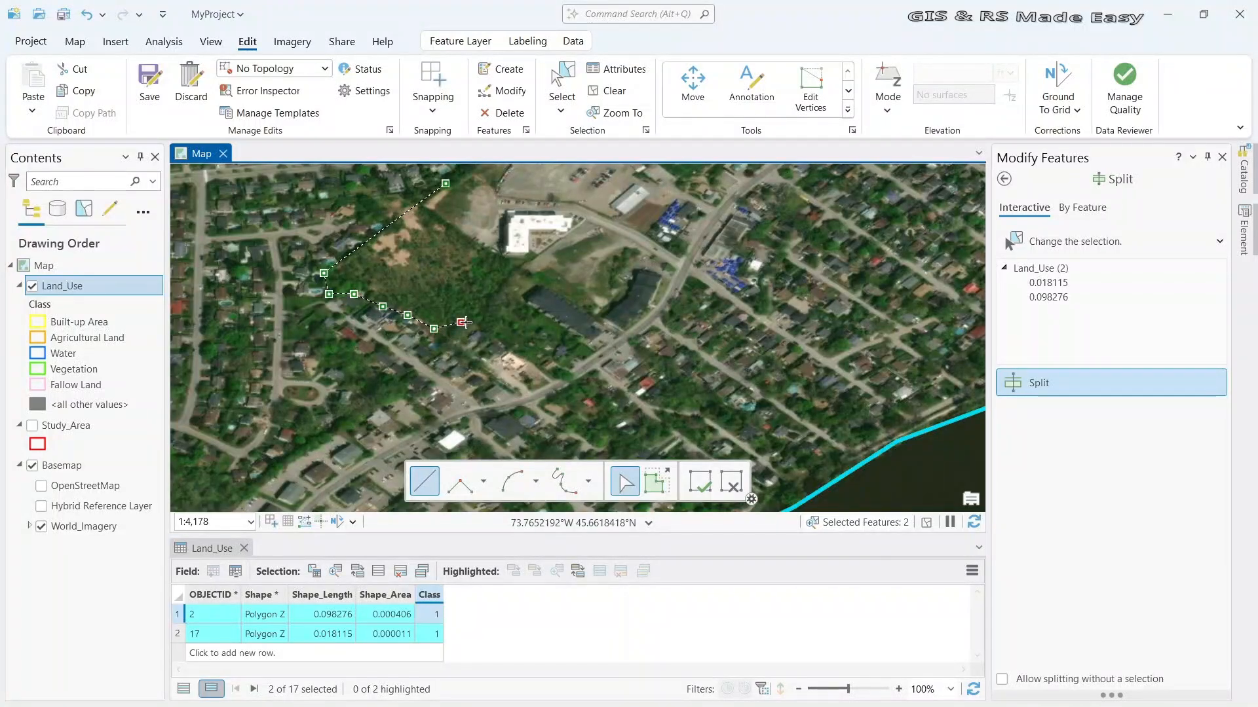
{"action": "left_click", "coordinate": [487, 337]}
{"action": "left_click", "coordinate": [516, 269]}
{"action": "left_click", "coordinate": [466, 241]}
{"action": "left_click", "coordinate": [439, 214]}
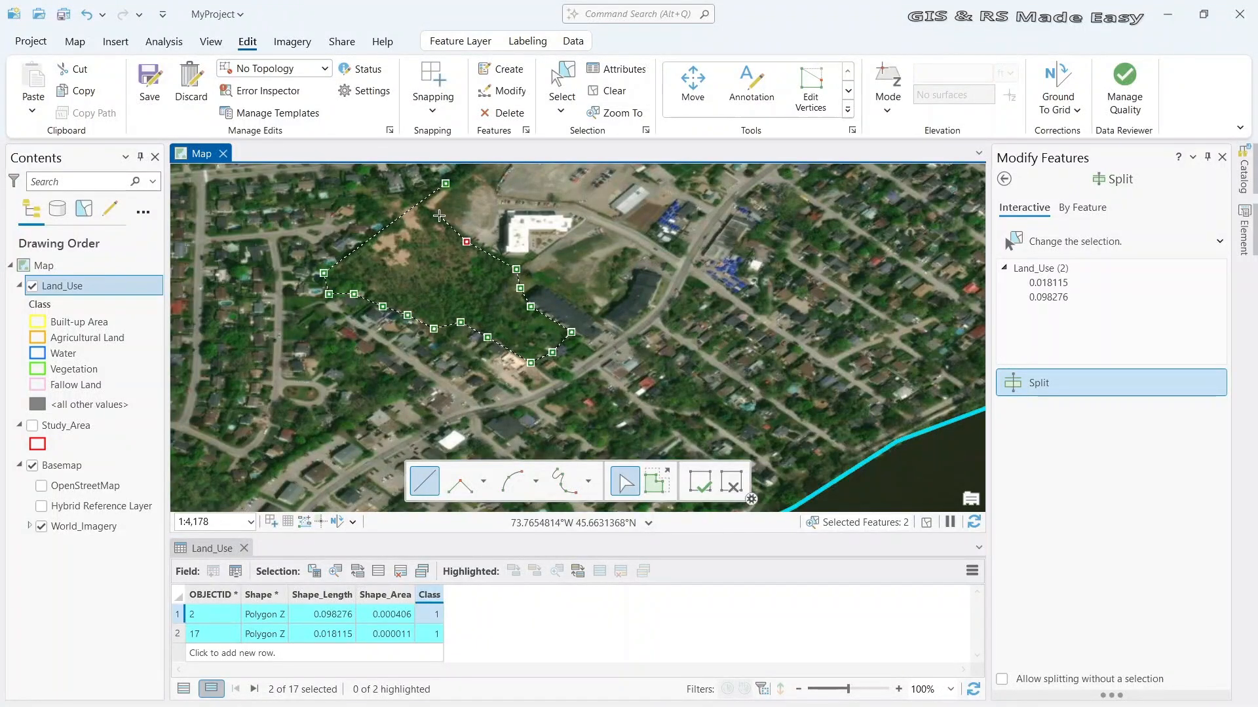
{"action": "double_click", "coordinate": [407, 182]}
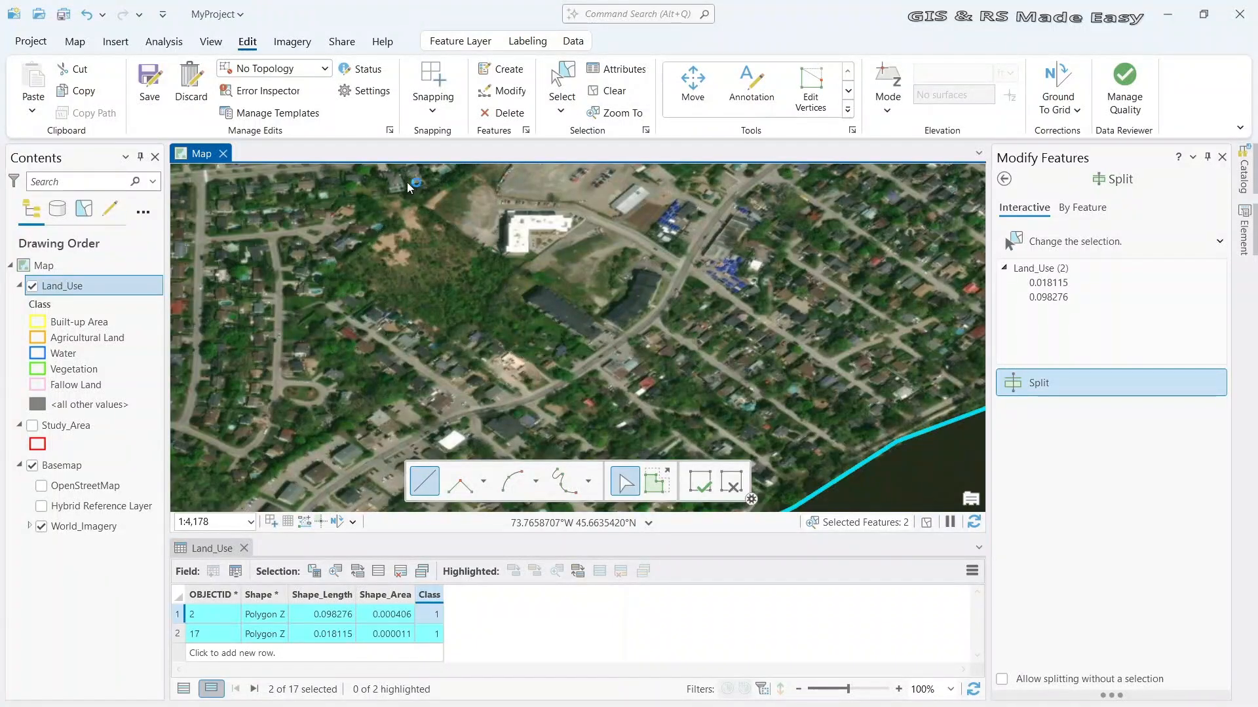
Start a split line at the road junction east of the circular wooded block and trace the paved lot's southern edge to the wood's northwest corner
{"action": "scroll", "coordinate": [458, 241], "scroll_direction": "down", "scroll_amount": 3}
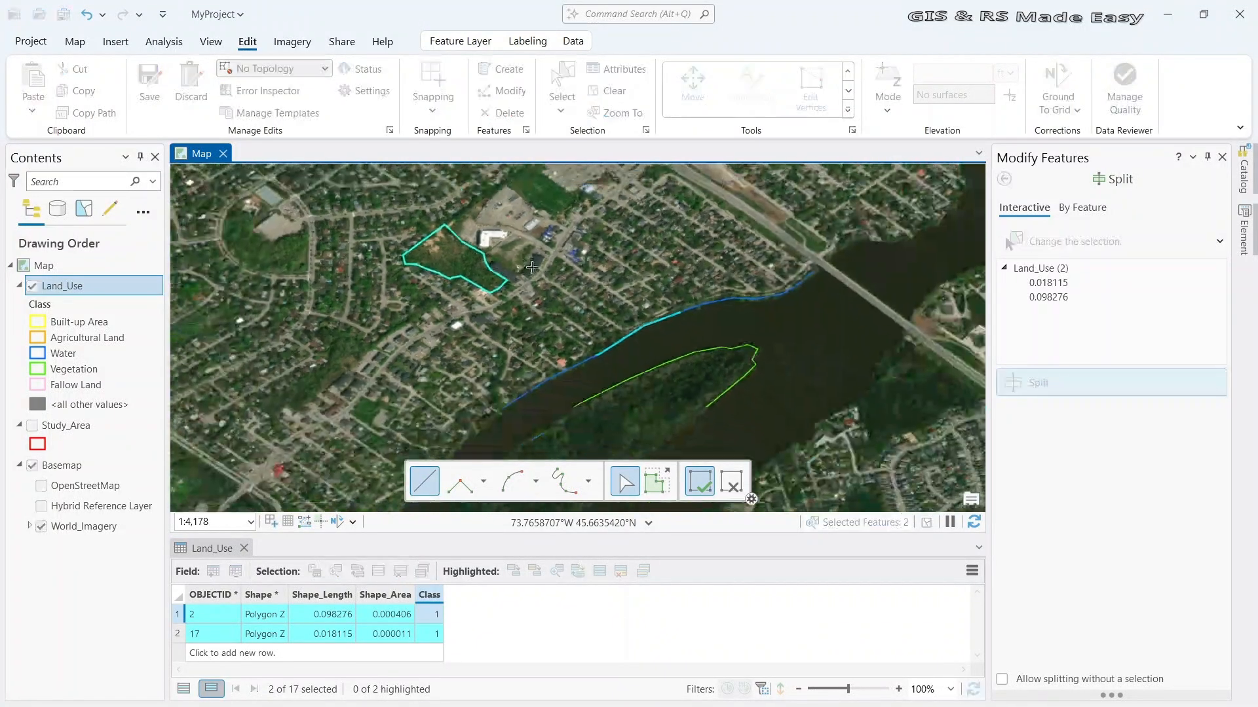
{"action": "left_click_drag", "start_coordinate": [553, 261], "coordinate": [820, 406]}
{"action": "scroll", "coordinate": [536, 380], "scroll_direction": "up", "scroll_amount": 3}
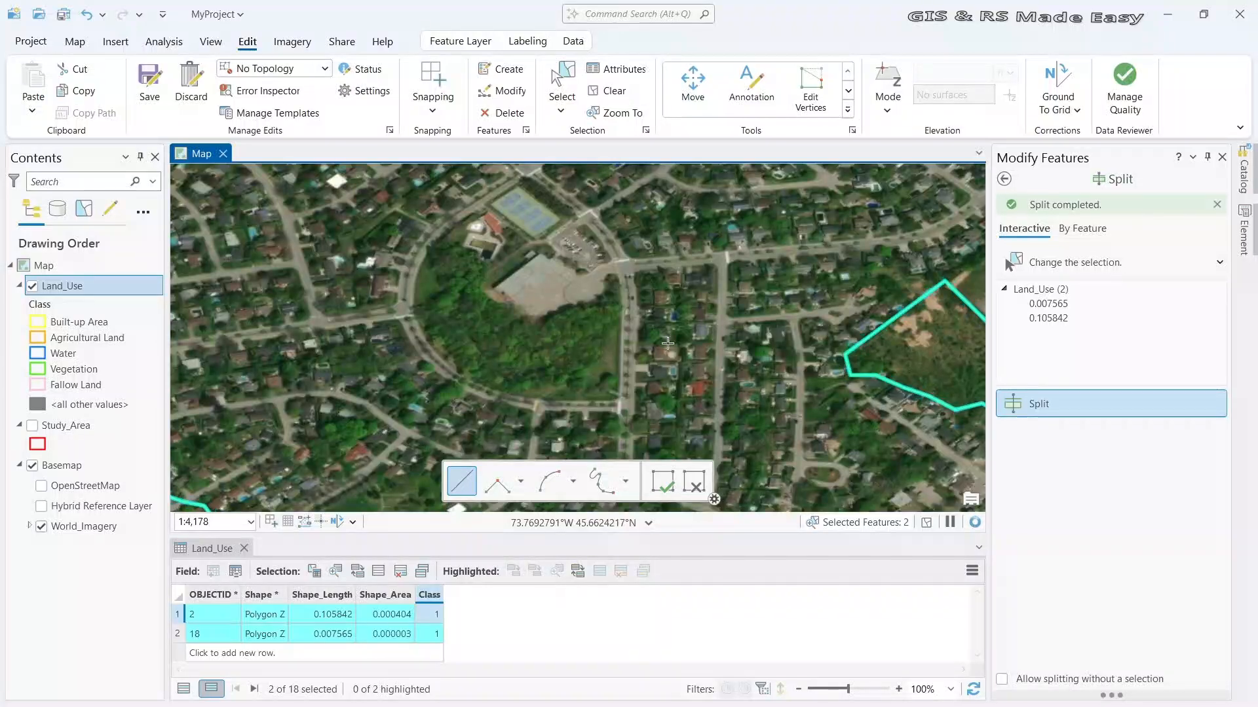
{"action": "left_click", "coordinate": [623, 267]}
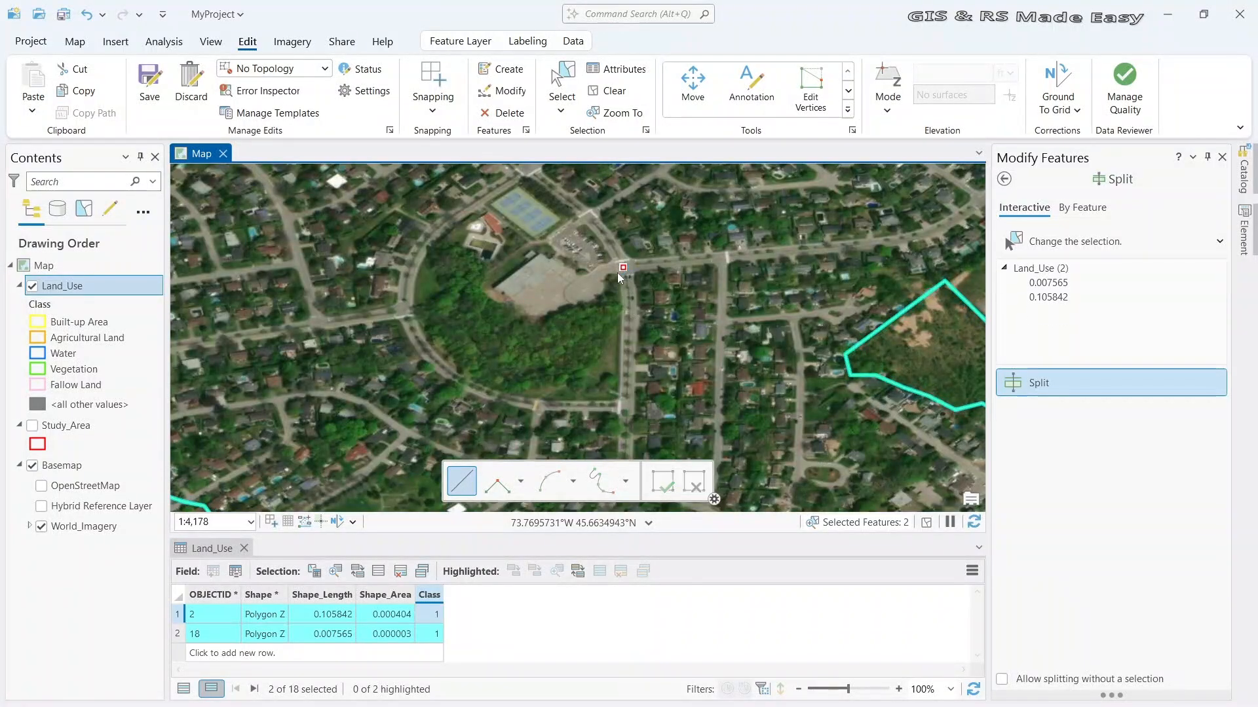
{"action": "left_click", "coordinate": [588, 299]}
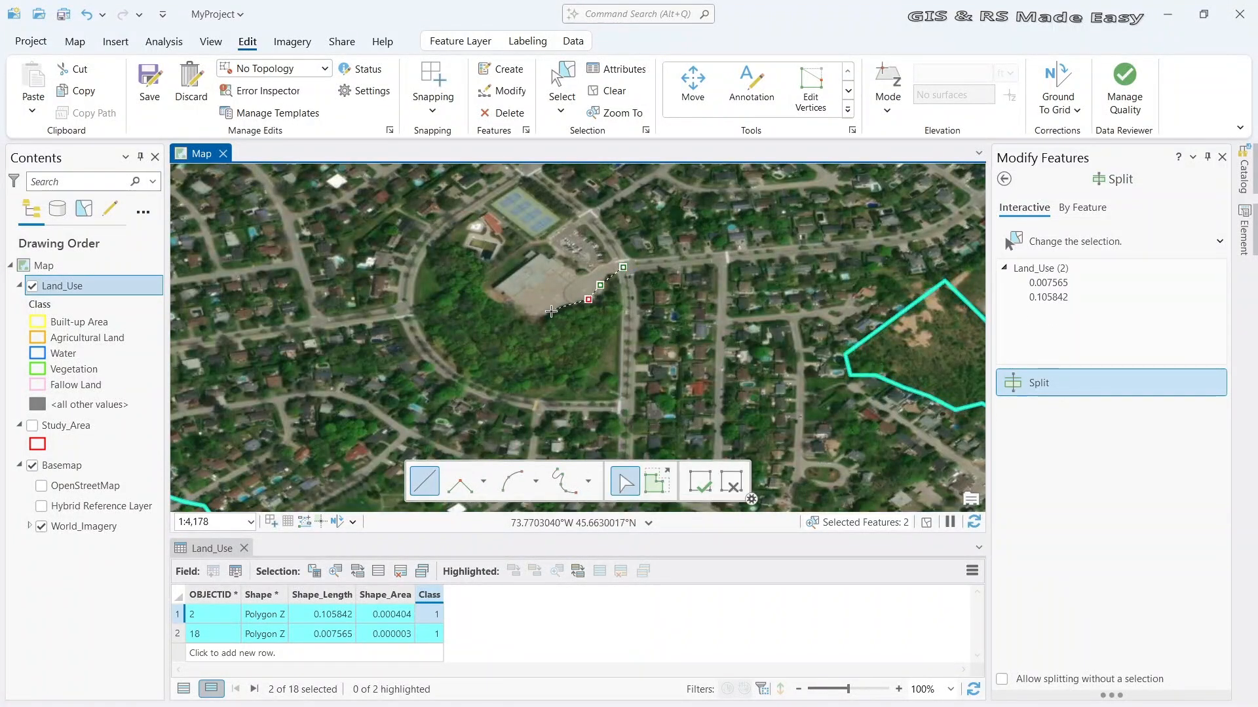
{"action": "left_click", "coordinate": [548, 311]}
{"action": "left_click", "coordinate": [483, 288]}
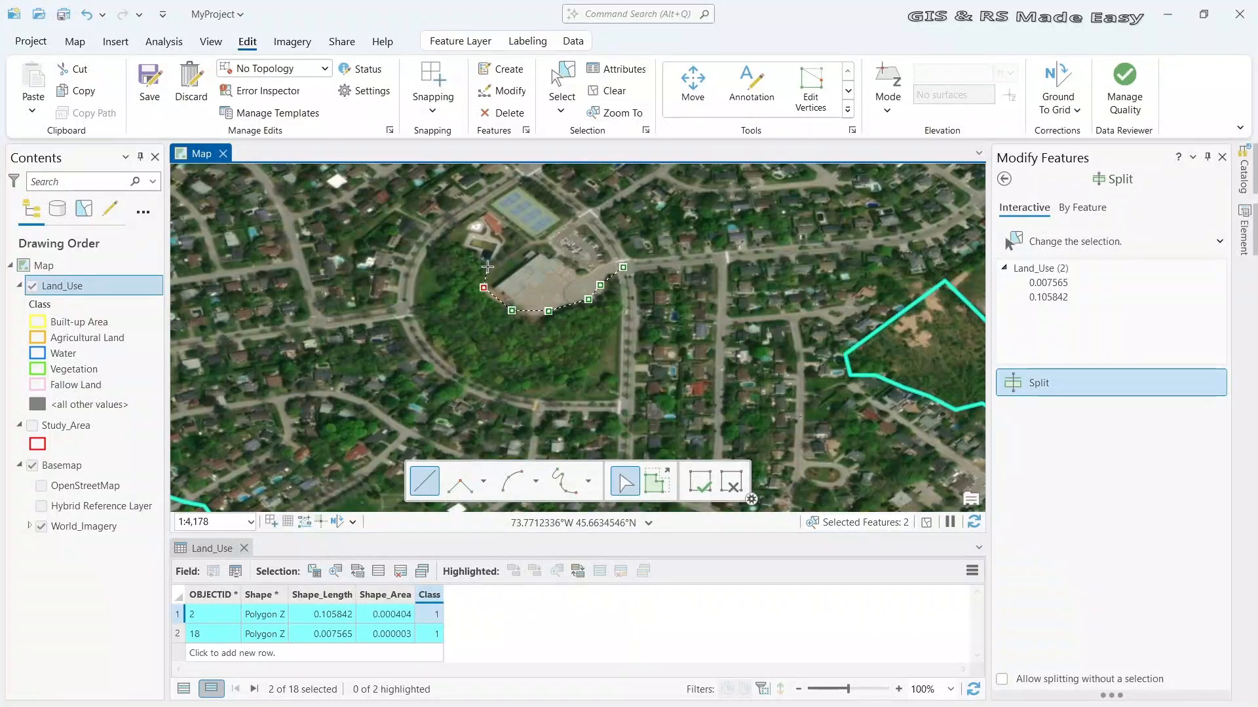
{"action": "left_click", "coordinate": [487, 267]}
{"action": "left_click", "coordinate": [442, 237]}
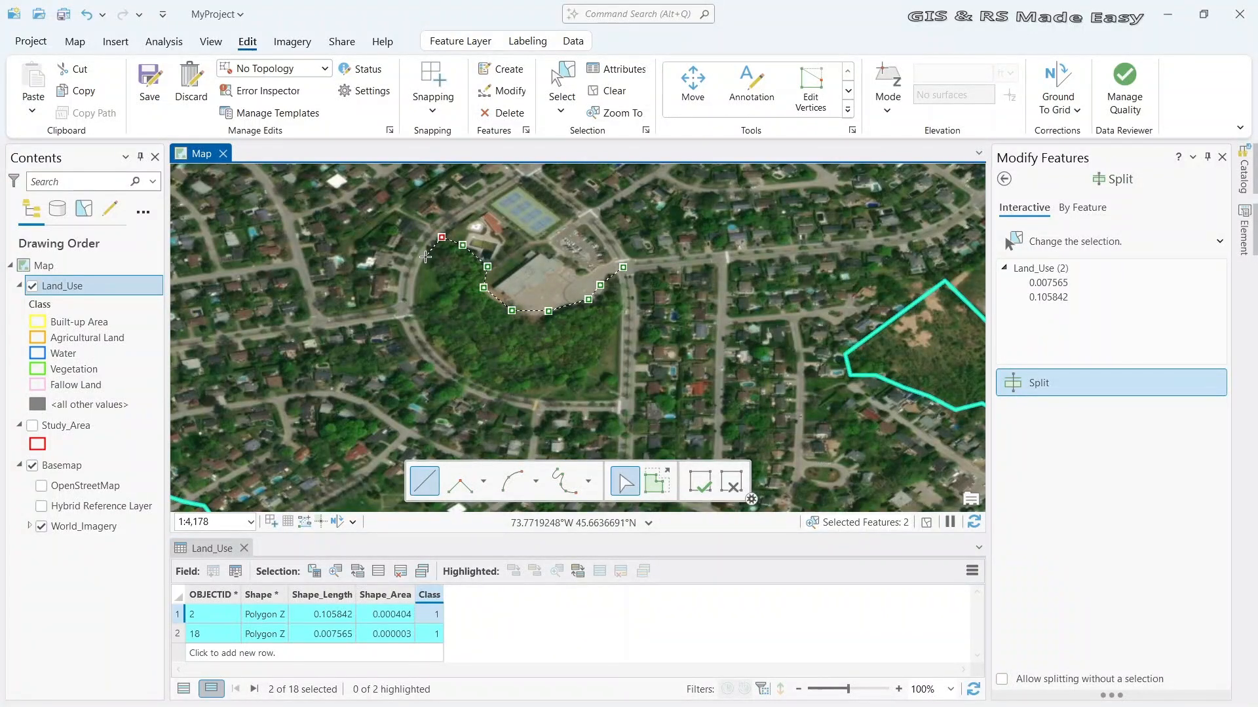
Continue the line along the curved street around the wood's west, south and east sides, cross its start and finish the split
{"action": "left_click", "coordinate": [411, 292]}
{"action": "left_click", "coordinate": [514, 399]}
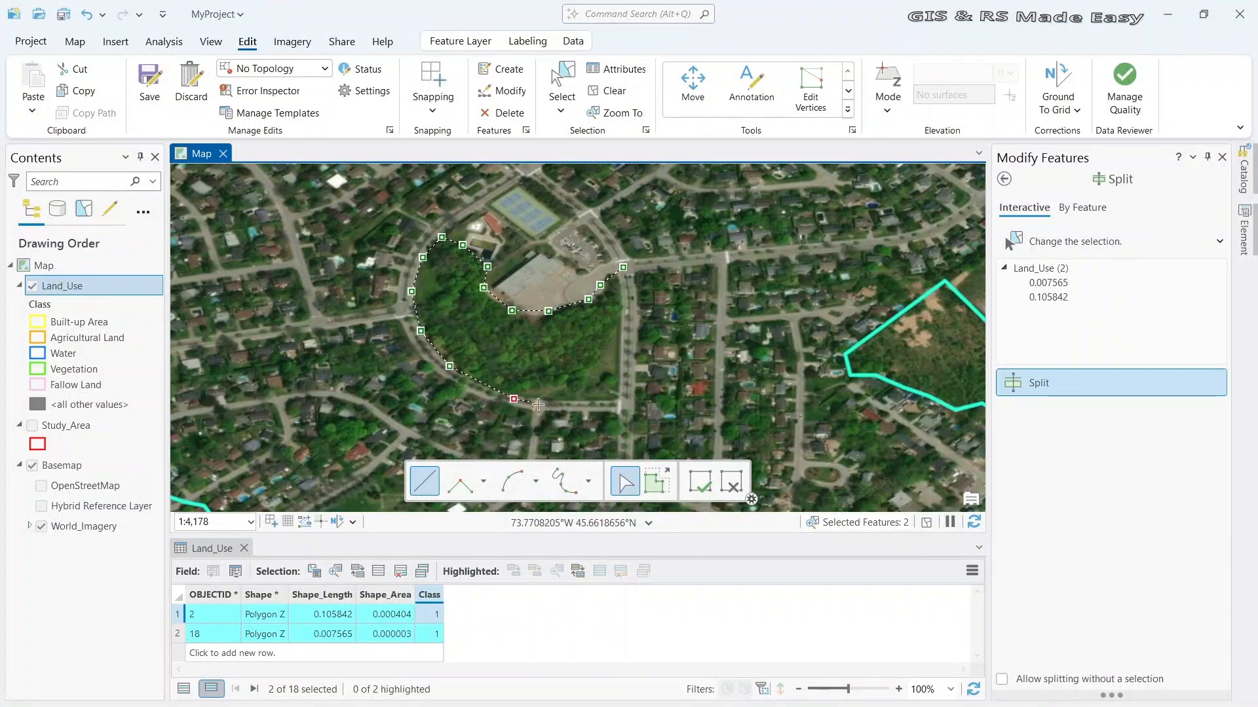
{"action": "left_click", "coordinate": [586, 402]}
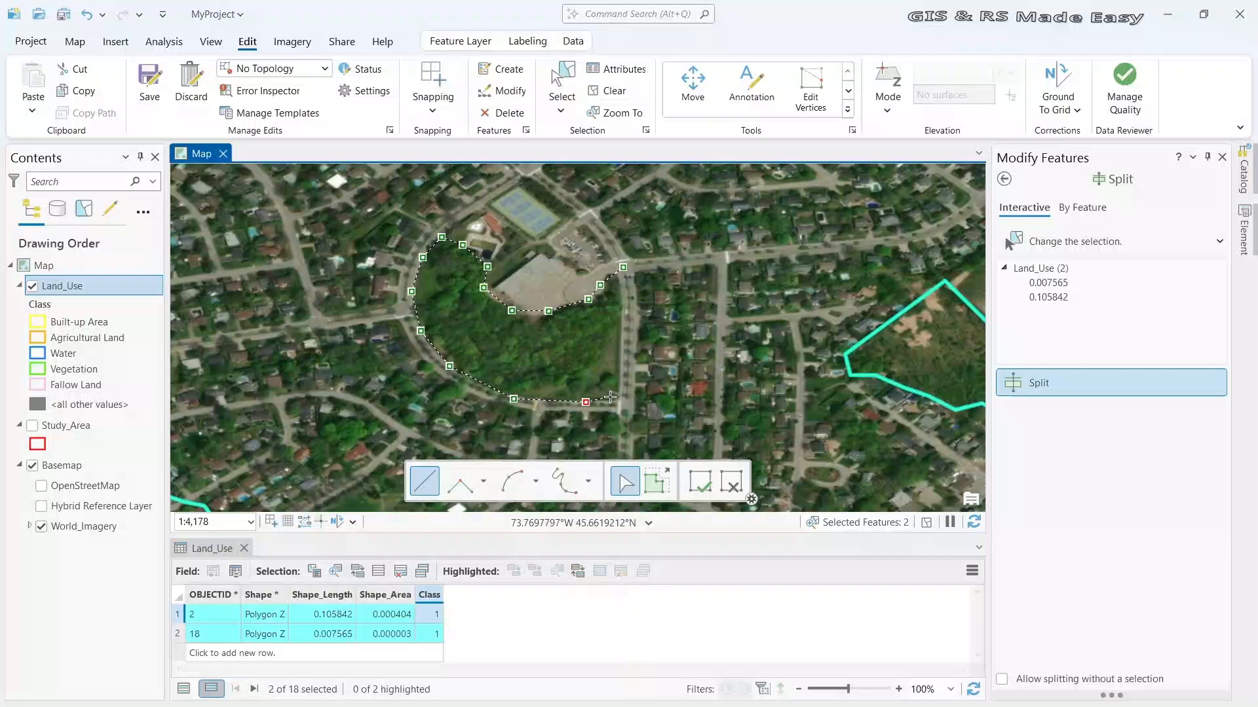
{"action": "left_click", "coordinate": [619, 322]}
{"action": "left_click", "coordinate": [620, 287]}
{"action": "double_click", "coordinate": [609, 262]}
Examine the highway interchange and the surrounding Land_Use boundary to find the next area to split off
{"action": "scroll", "coordinate": [609, 262], "scroll_direction": "down", "scroll_amount": 3}
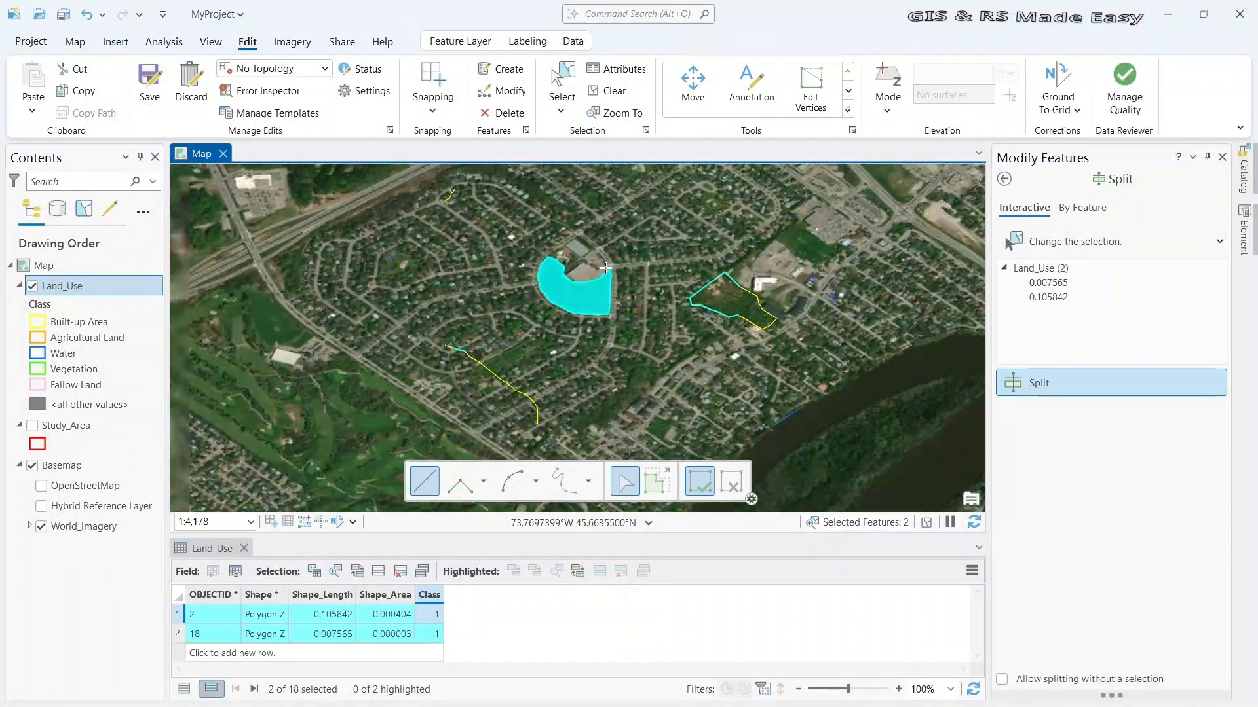
{"action": "left_click_drag", "start_coordinate": [687, 208], "coordinate": [571, 395]}
{"action": "scroll", "coordinate": [525, 364], "scroll_direction": "up", "scroll_amount": 2}
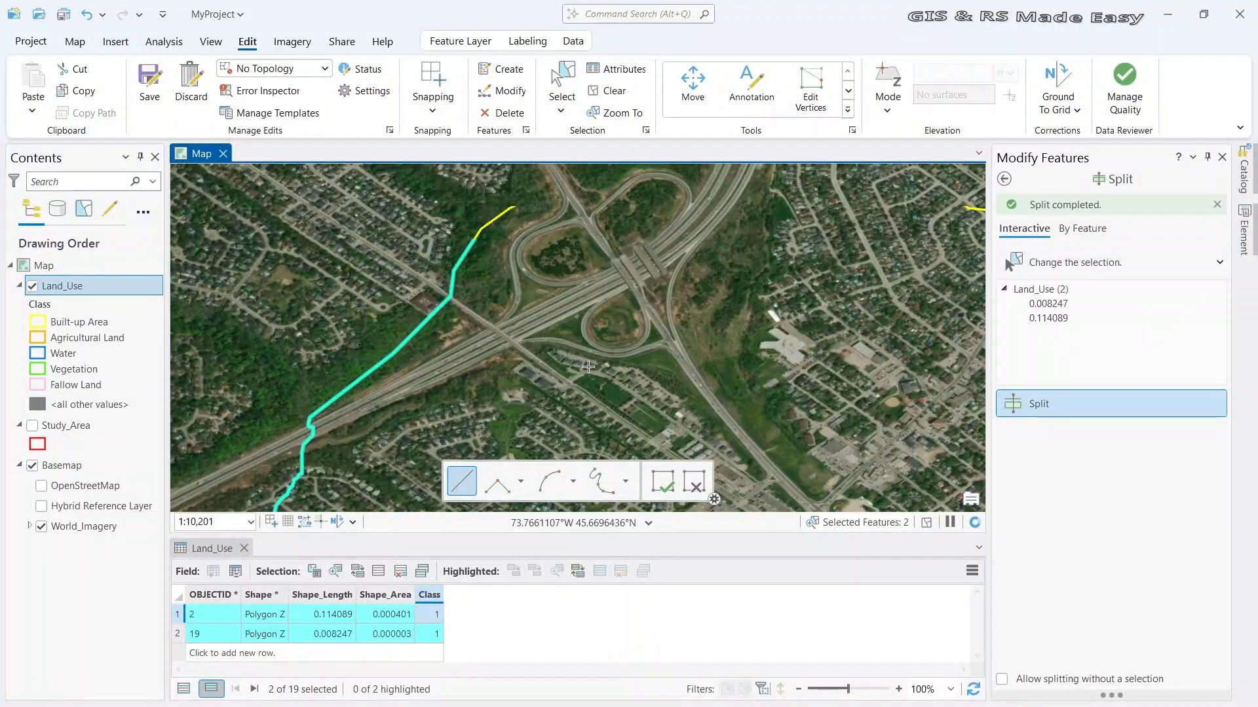
{"action": "left_click_drag", "start_coordinate": [703, 393], "coordinate": [639, 313]}
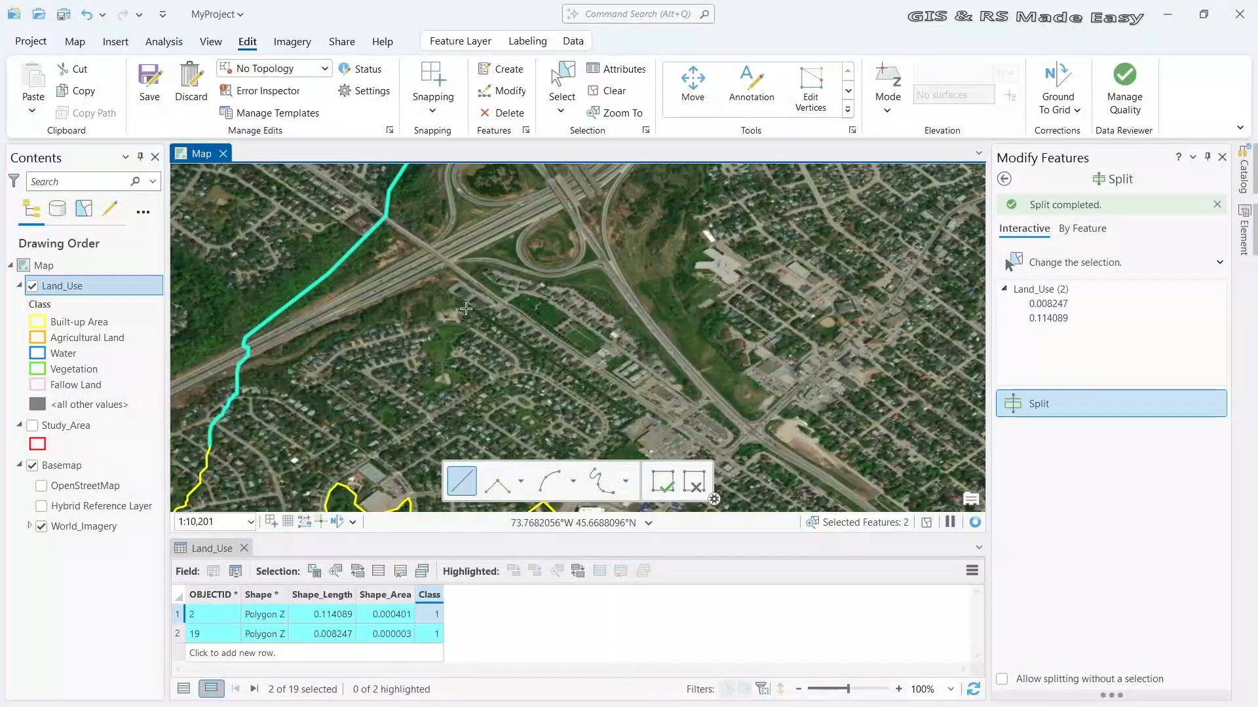
{"action": "scroll", "coordinate": [466, 309], "scroll_direction": "up", "scroll_amount": 1}
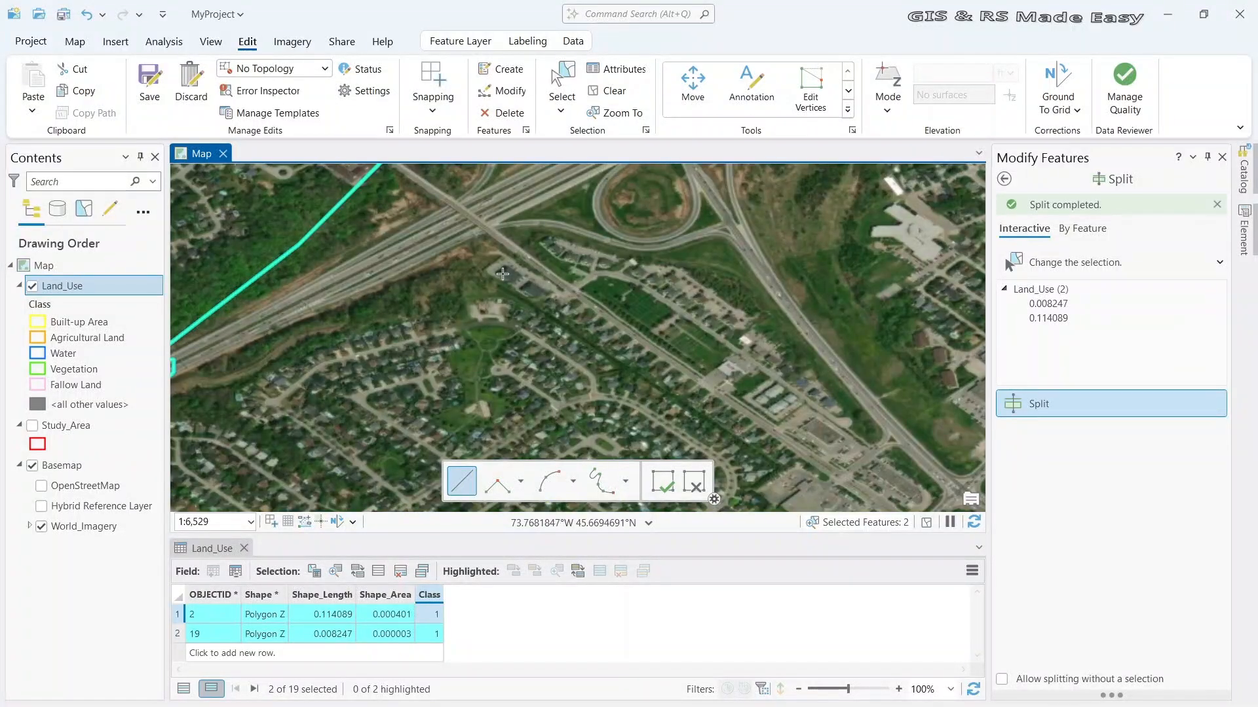
{"action": "left_click_drag", "start_coordinate": [505, 277], "coordinate": [413, 475]}
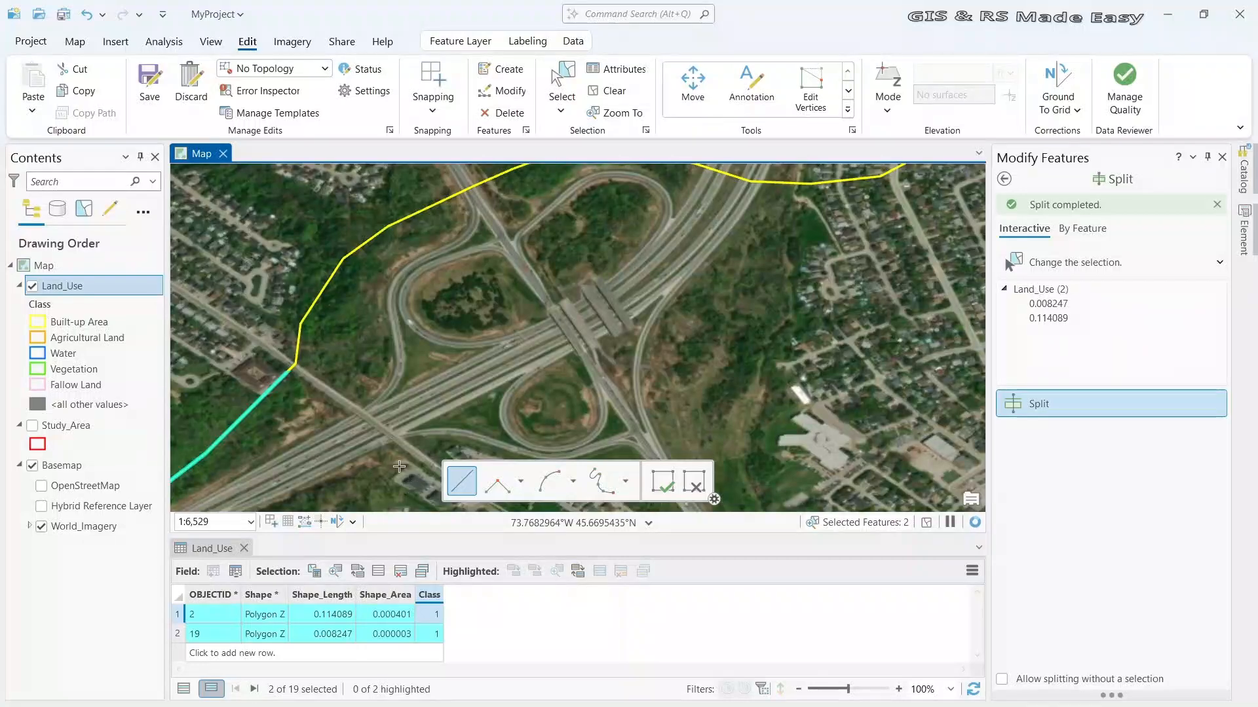
{"action": "left_click_drag", "start_coordinate": [531, 299], "coordinate": [480, 403]}
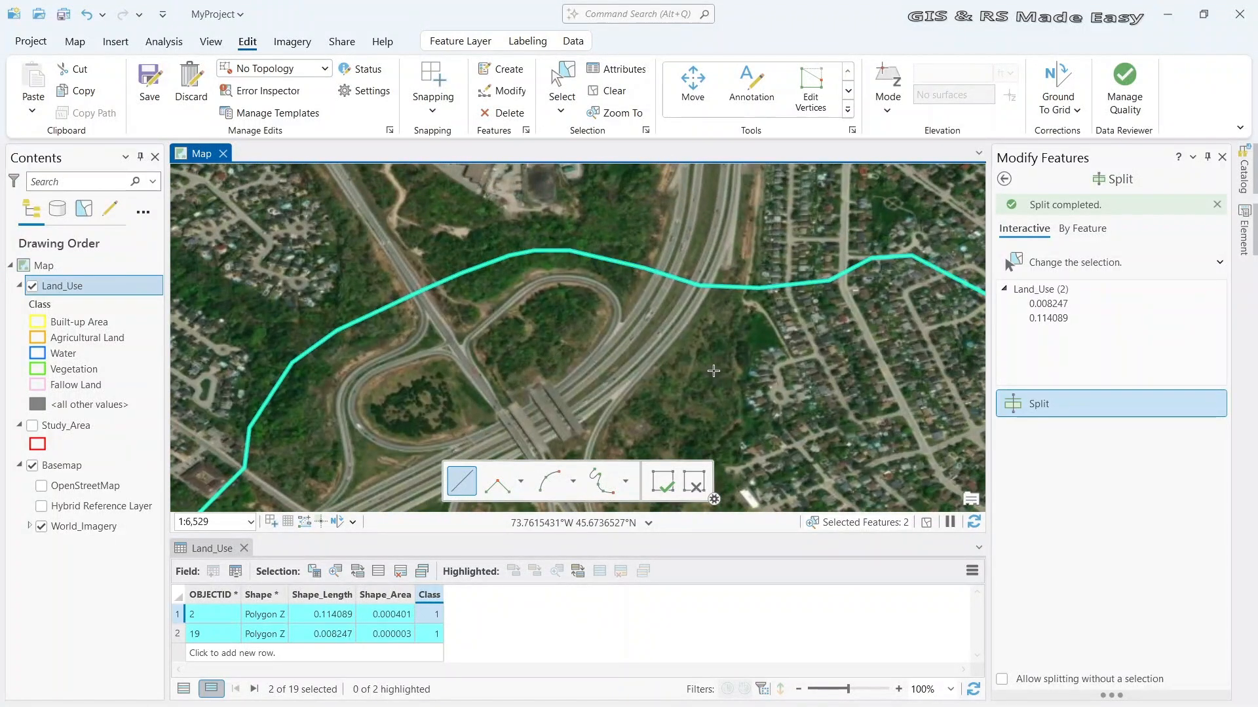
{"action": "left_click_drag", "start_coordinate": [713, 371], "coordinate": [698, 289]}
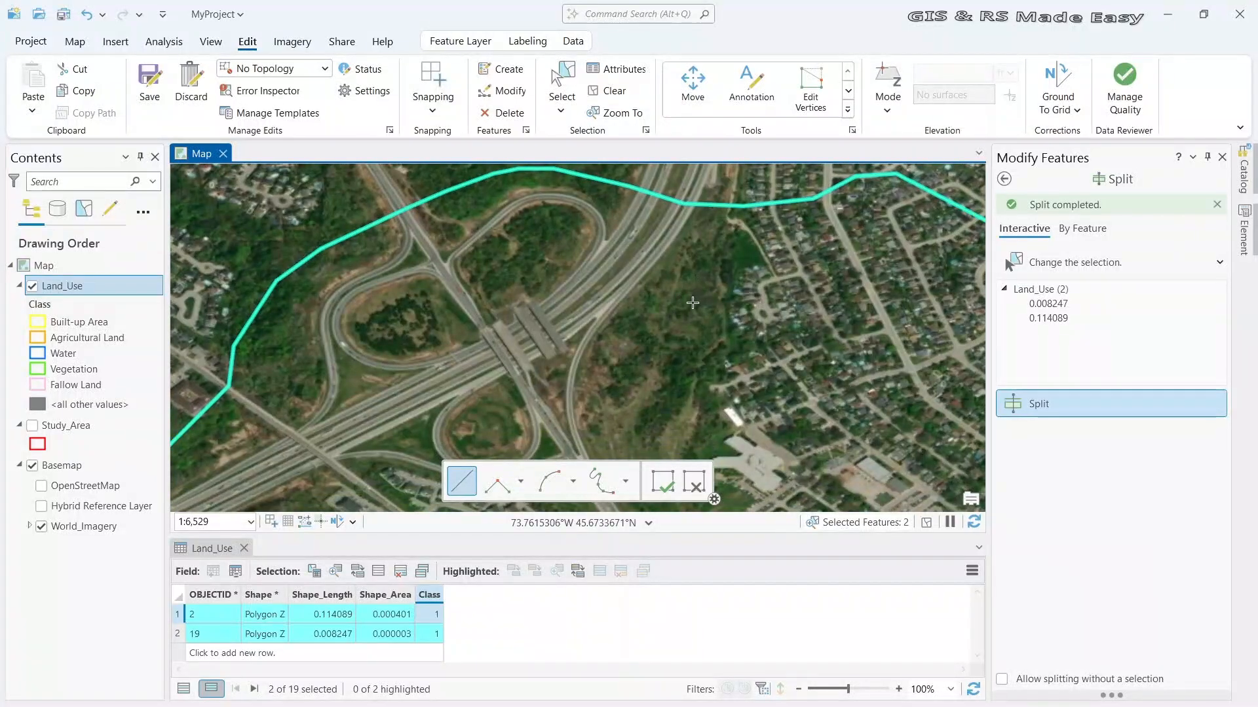
{"action": "scroll", "coordinate": [671, 295], "scroll_direction": "down", "scroll_amount": 2}
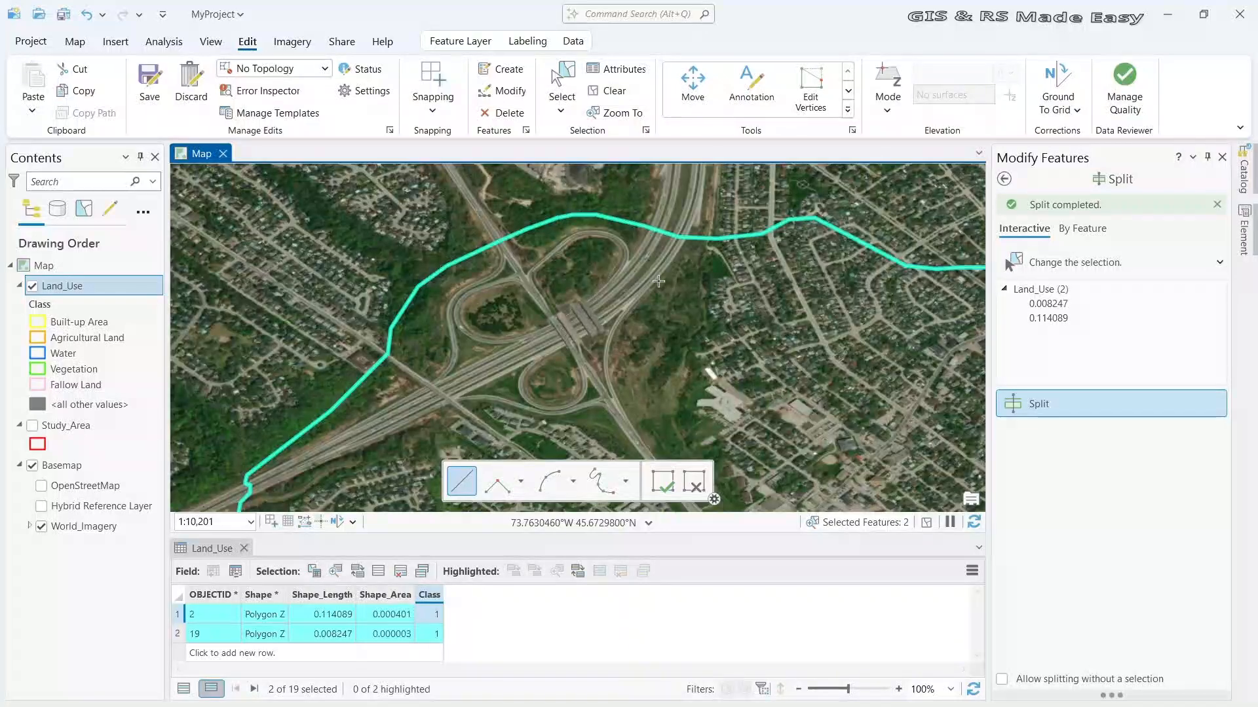
{"action": "left_click_drag", "start_coordinate": [673, 354], "coordinate": [622, 334]}
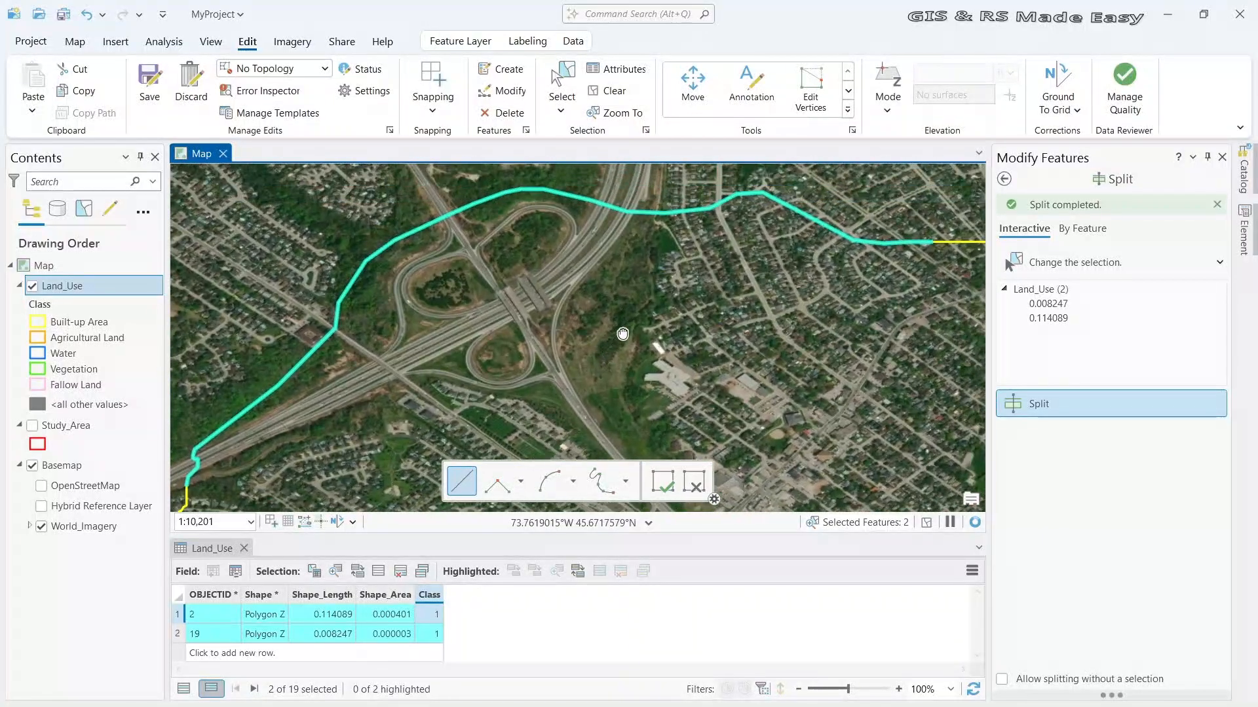
Start a split line outside the boundary northeast of the interchange and trace the green corridor's eastern edge south to the road near the highway junction
{"action": "left_click", "coordinate": [659, 192]}
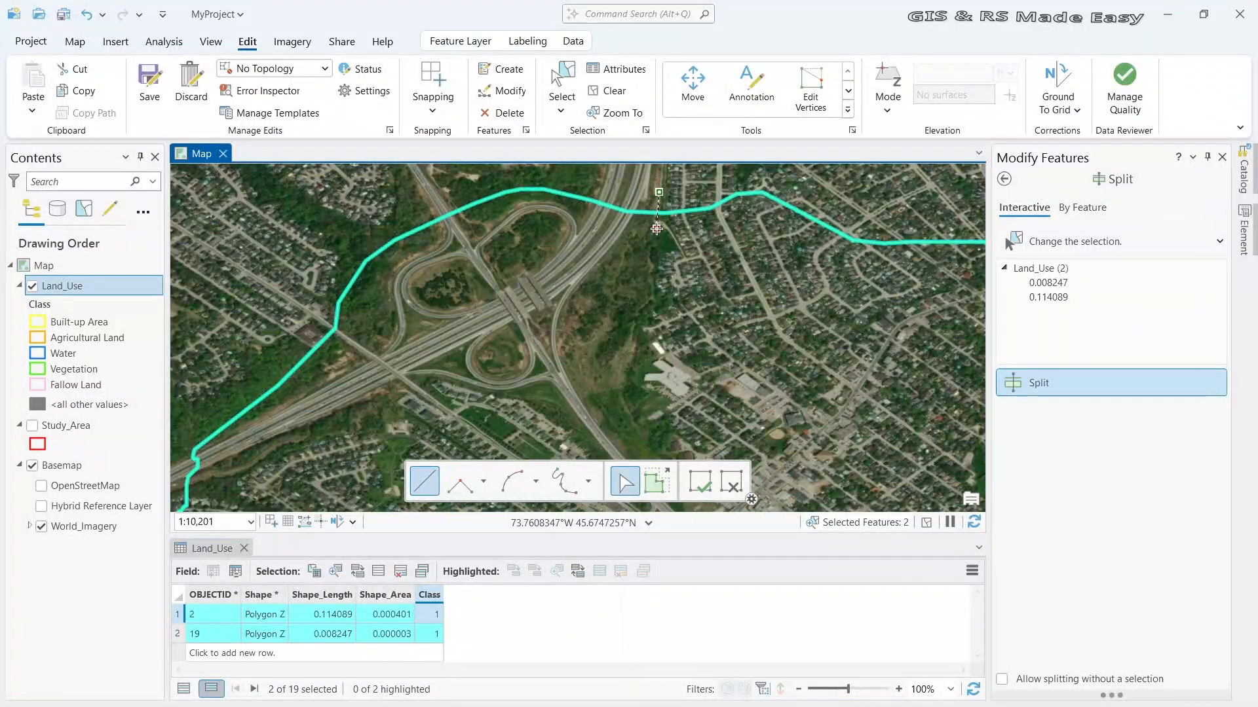
{"action": "left_click", "coordinate": [653, 296]}
{"action": "left_click", "coordinate": [634, 326]}
{"action": "left_click_drag", "start_coordinate": [641, 416], "coordinate": [643, 296]}
{"action": "left_click", "coordinate": [651, 313]}
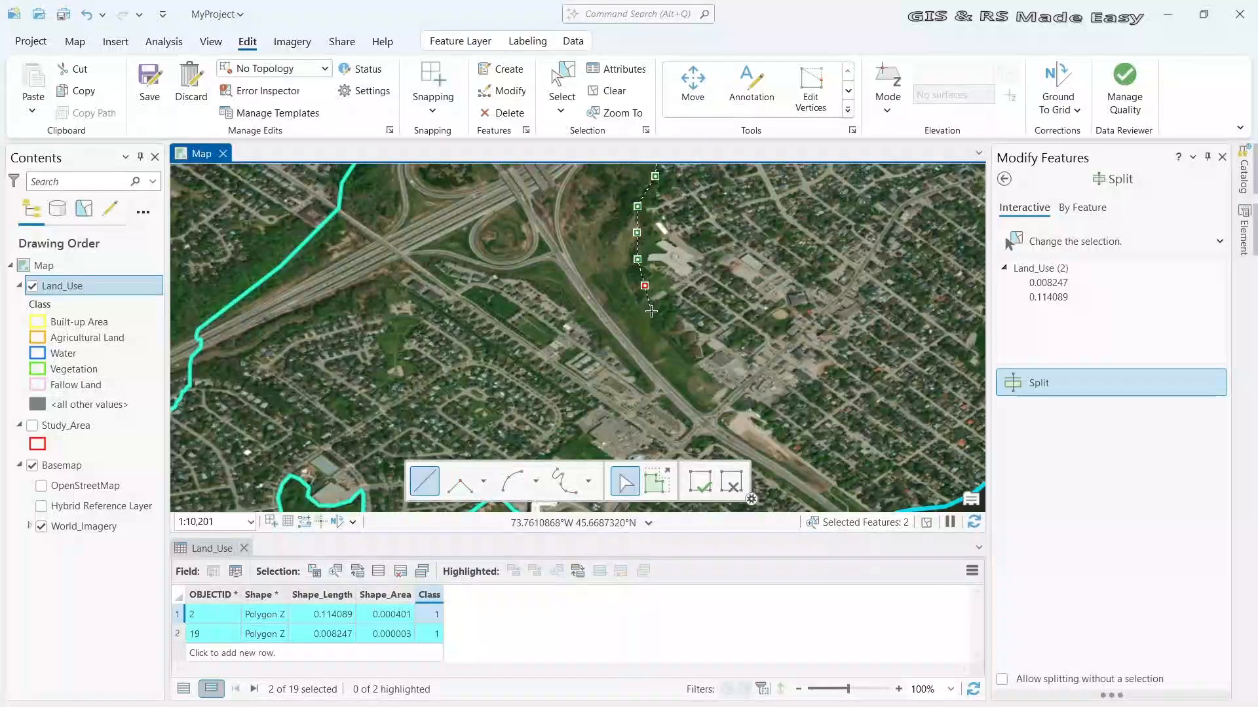
{"action": "left_click", "coordinate": [669, 339]}
{"action": "left_click", "coordinate": [699, 370]}
{"action": "left_click", "coordinate": [726, 382]}
{"action": "left_click", "coordinate": [732, 394]}
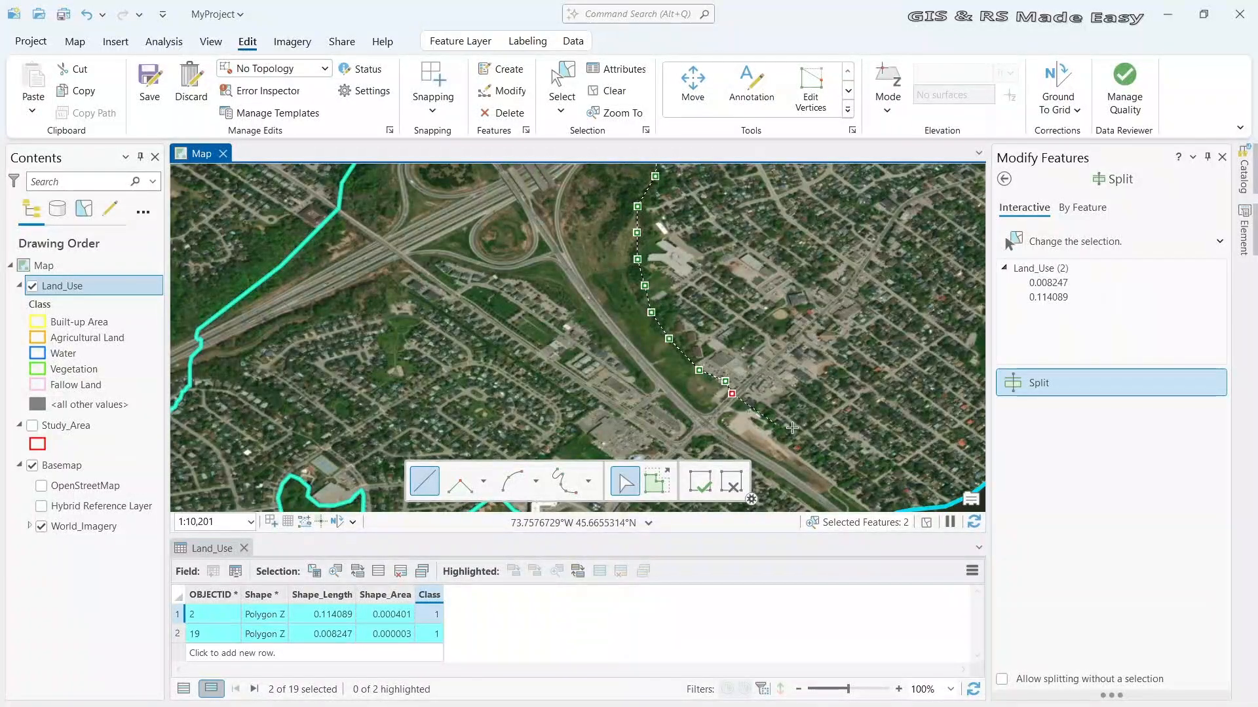
Take the split line across the highway junction and back northwest along the highway's southwestern side to the road south of the interchange
{"action": "scroll", "coordinate": [792, 428], "scroll_direction": "up", "scroll_amount": 3}
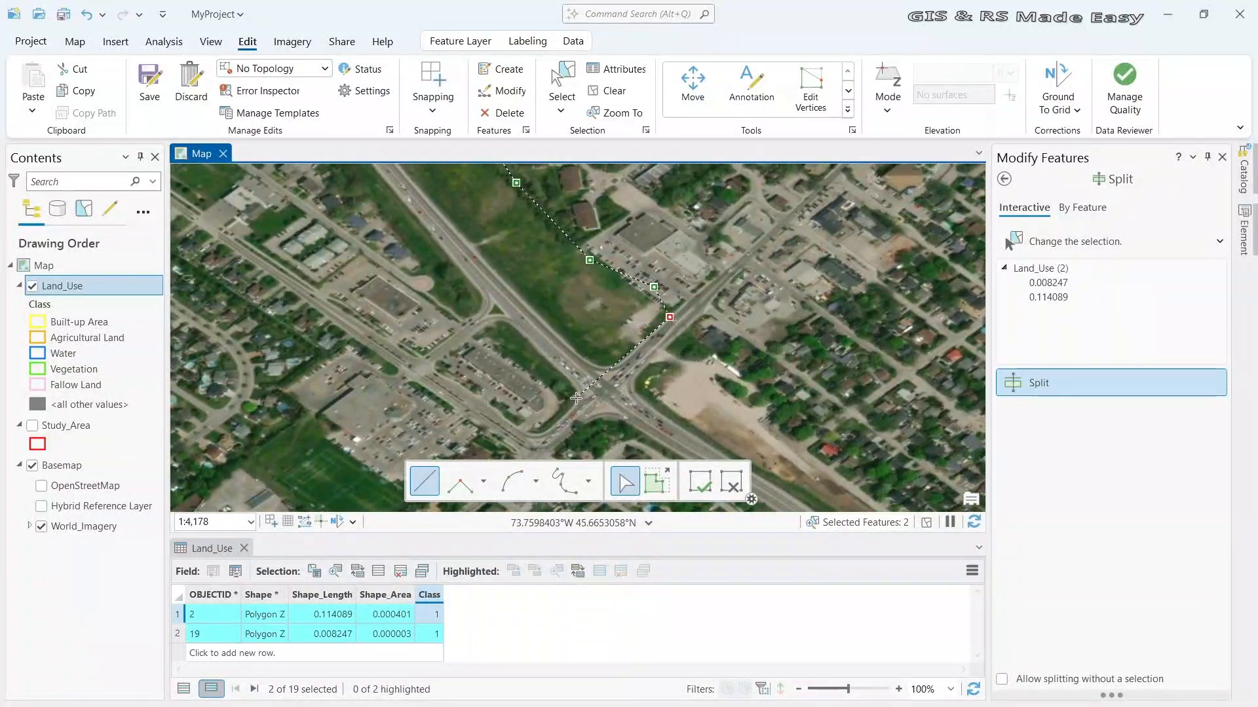
{"action": "left_click", "coordinate": [576, 399]}
{"action": "left_click", "coordinate": [496, 347]}
{"action": "left_click", "coordinate": [439, 291]}
{"action": "left_click", "coordinate": [378, 207]}
{"action": "left_click_drag", "start_coordinate": [386, 209], "coordinate": [588, 339]}
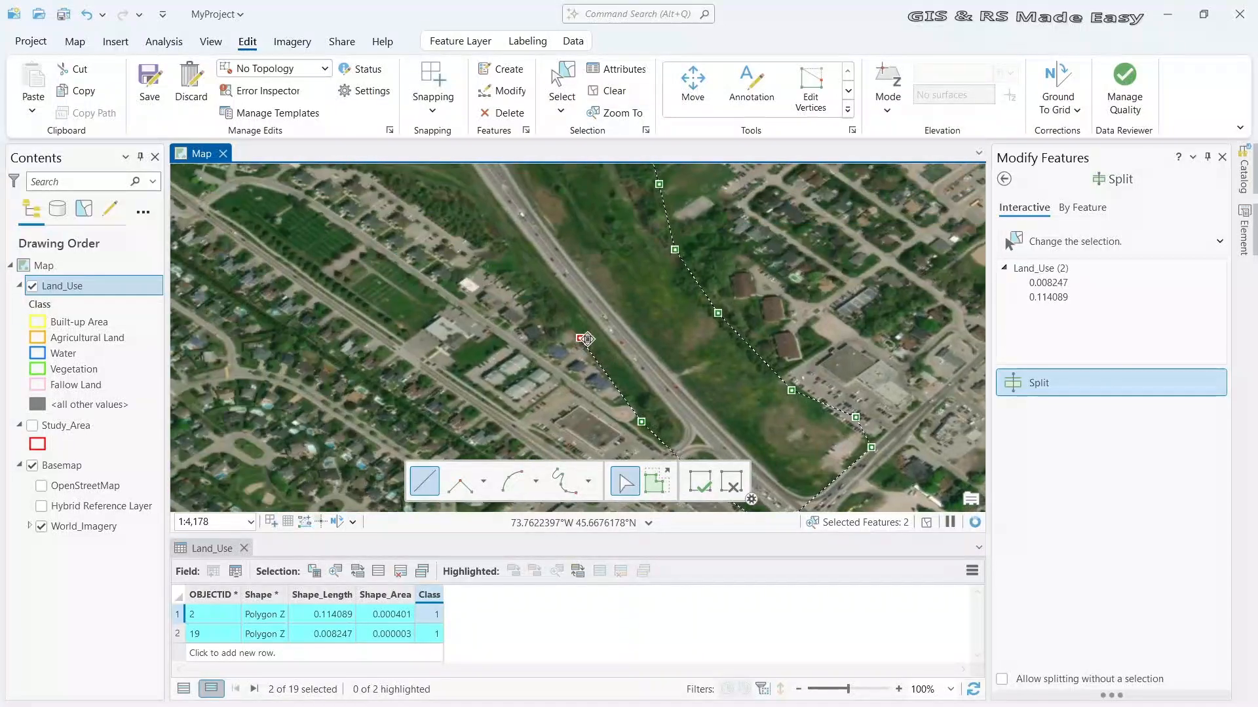
{"action": "scroll", "coordinate": [553, 314], "scroll_direction": "down", "scroll_amount": 2}
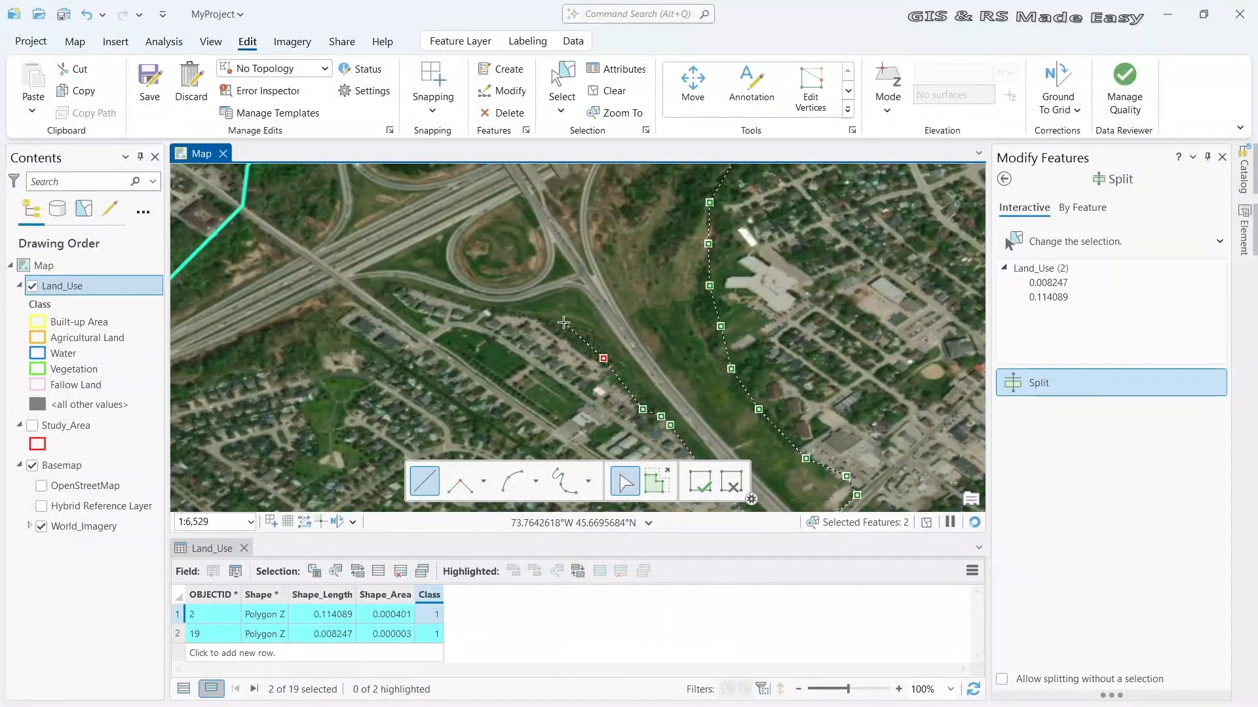
{"action": "left_click", "coordinate": [564, 322]}
{"action": "left_click", "coordinate": [441, 295]}
{"action": "left_click_drag", "start_coordinate": [441, 296], "coordinate": [551, 295]}
{"action": "left_click", "coordinate": [475, 280]}
Trace the line southwest along the northern edge of the housing, cross the polygon's western boundary and finish the split
{"action": "left_click", "coordinate": [447, 309]}
{"action": "left_click", "coordinate": [439, 343]}
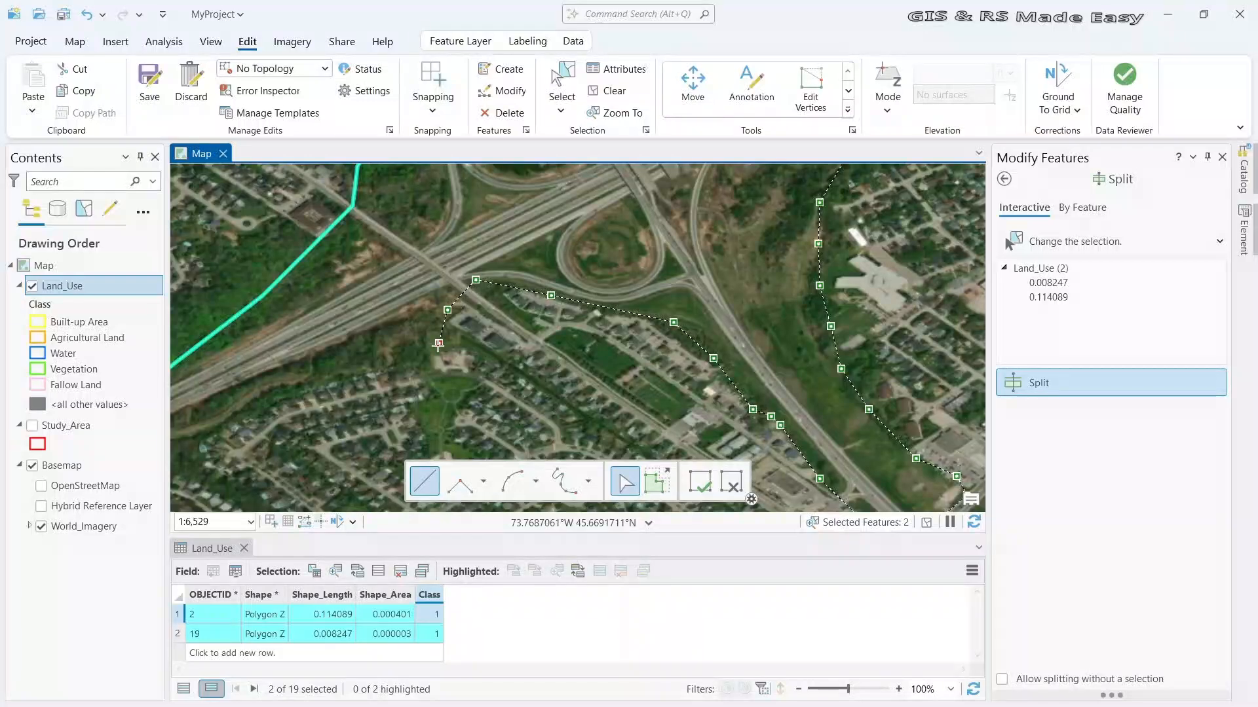
{"action": "left_click", "coordinate": [417, 362]}
{"action": "left_click_drag", "start_coordinate": [354, 368], "coordinate": [555, 303]}
{"action": "left_click", "coordinate": [553, 304]}
{"action": "left_click", "coordinate": [510, 319]}
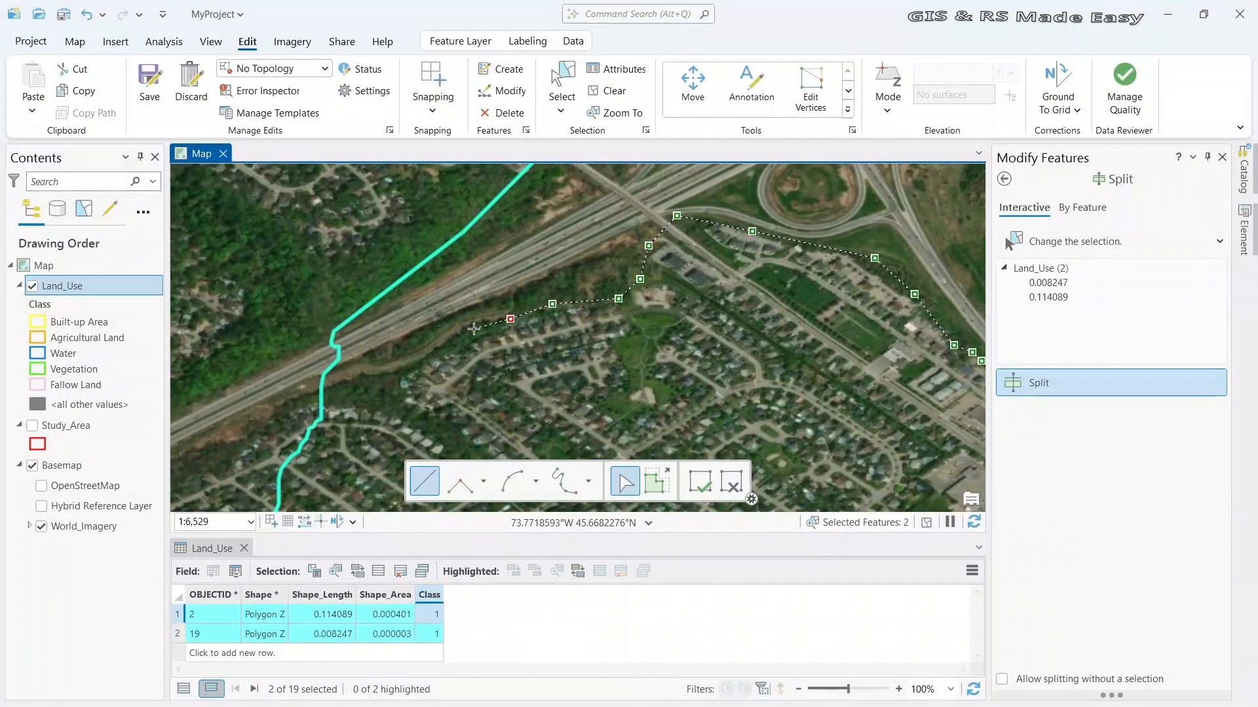
{"action": "left_click", "coordinate": [472, 333]}
{"action": "left_click", "coordinate": [430, 355]}
{"action": "left_click", "coordinate": [407, 369]}
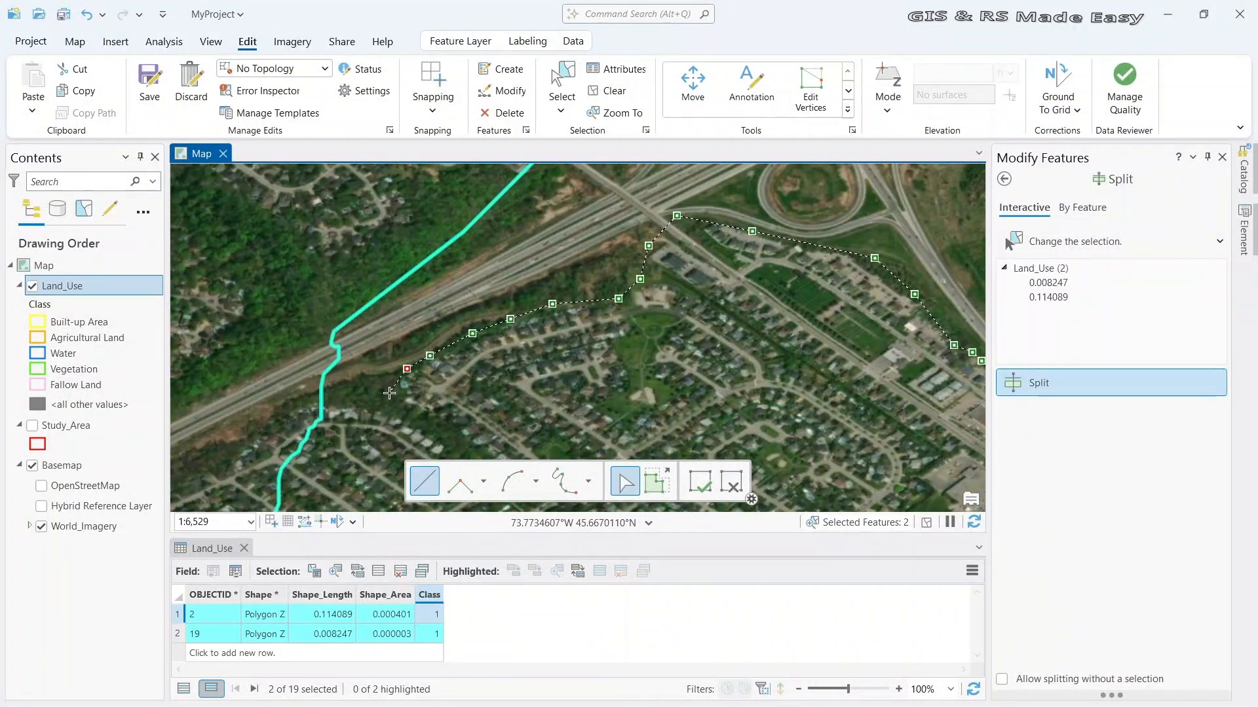
{"action": "left_click", "coordinate": [295, 402]}
{"action": "key", "text": "F2"}
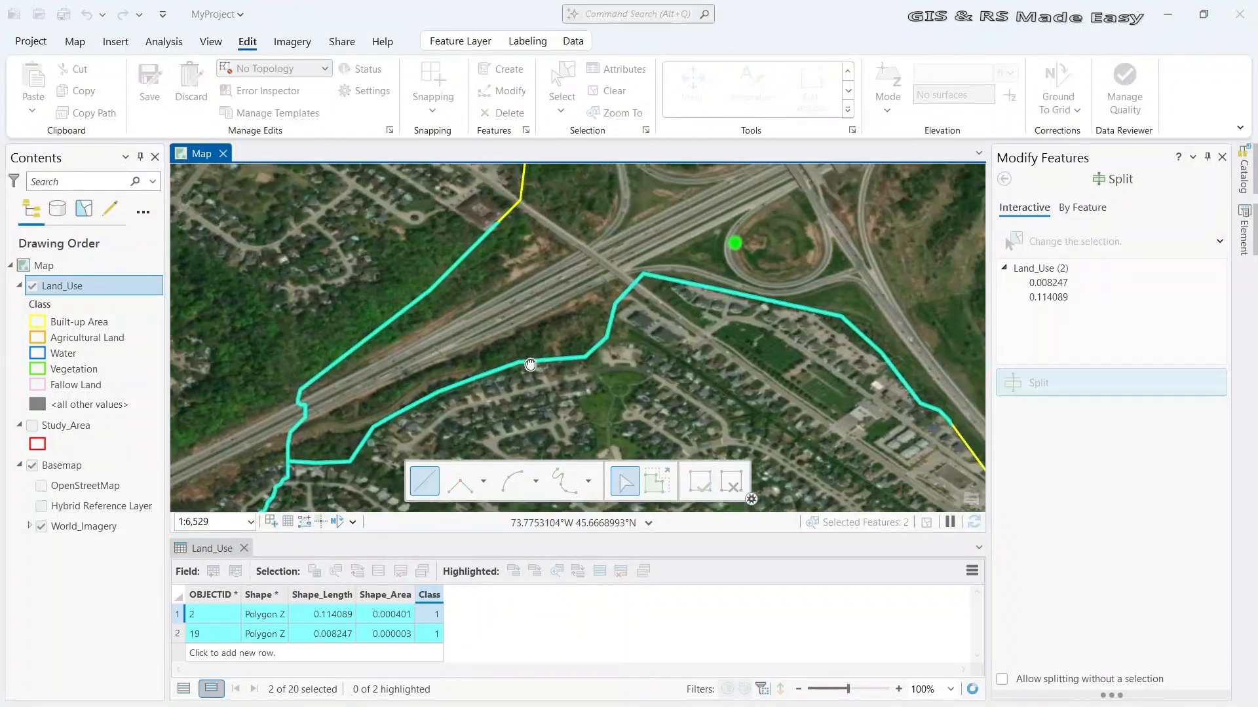
{"action": "left_click_drag", "start_coordinate": [738, 245], "coordinate": [541, 328]}
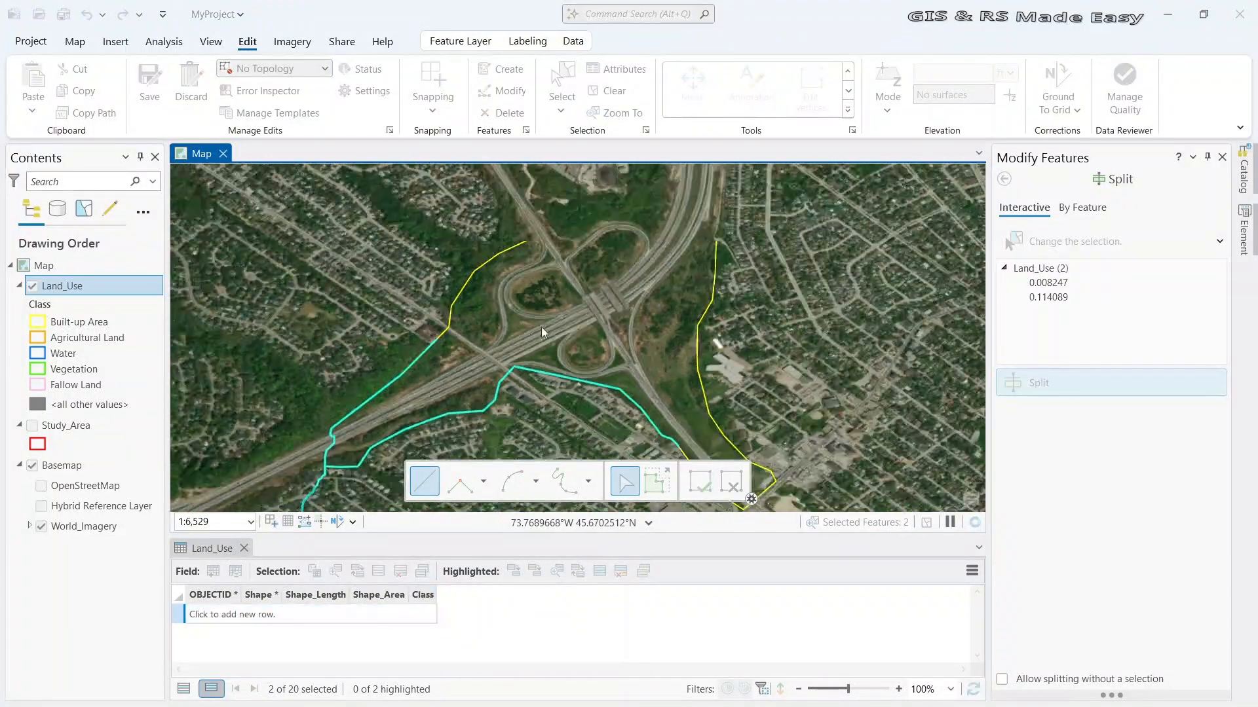
{"action": "scroll", "coordinate": [615, 311], "scroll_direction": "down", "scroll_amount": 3}
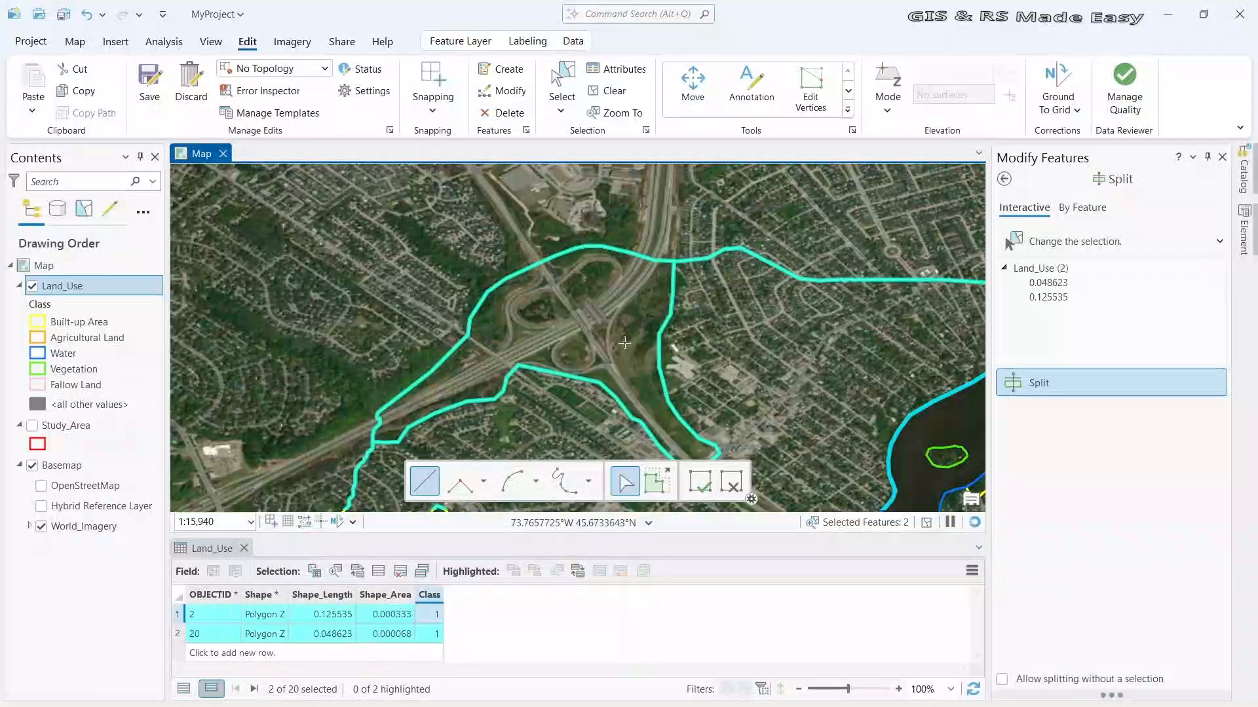
{"action": "left_click_drag", "start_coordinate": [744, 372], "coordinate": [437, 307]}
{"action": "left_click_drag", "start_coordinate": [542, 338], "coordinate": [643, 202]}
{"action": "scroll", "coordinate": [586, 314], "scroll_direction": "down", "scroll_amount": 2}
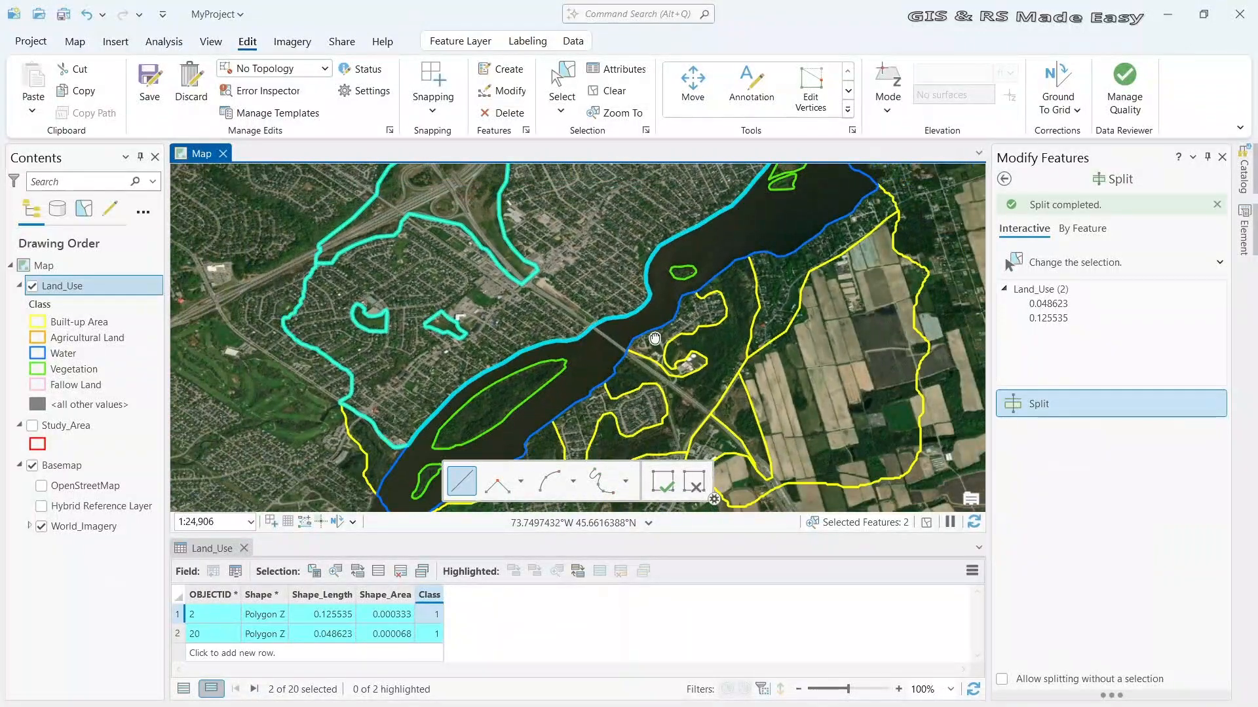
Split the small housing block at the road junction off the wooded polygon along its western and northern edges, and save the edits
{"action": "left_click_drag", "start_coordinate": [655, 338], "coordinate": [624, 253]}
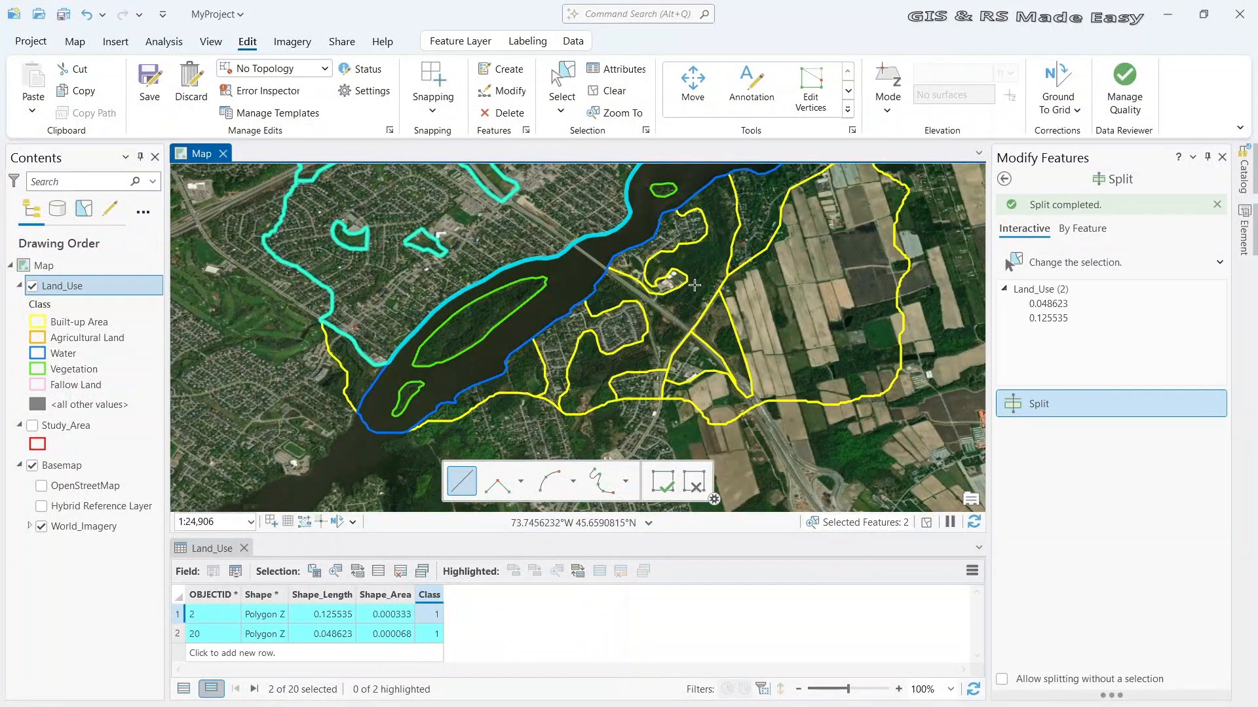
{"action": "scroll", "coordinate": [682, 380], "scroll_direction": "up", "scroll_amount": 4}
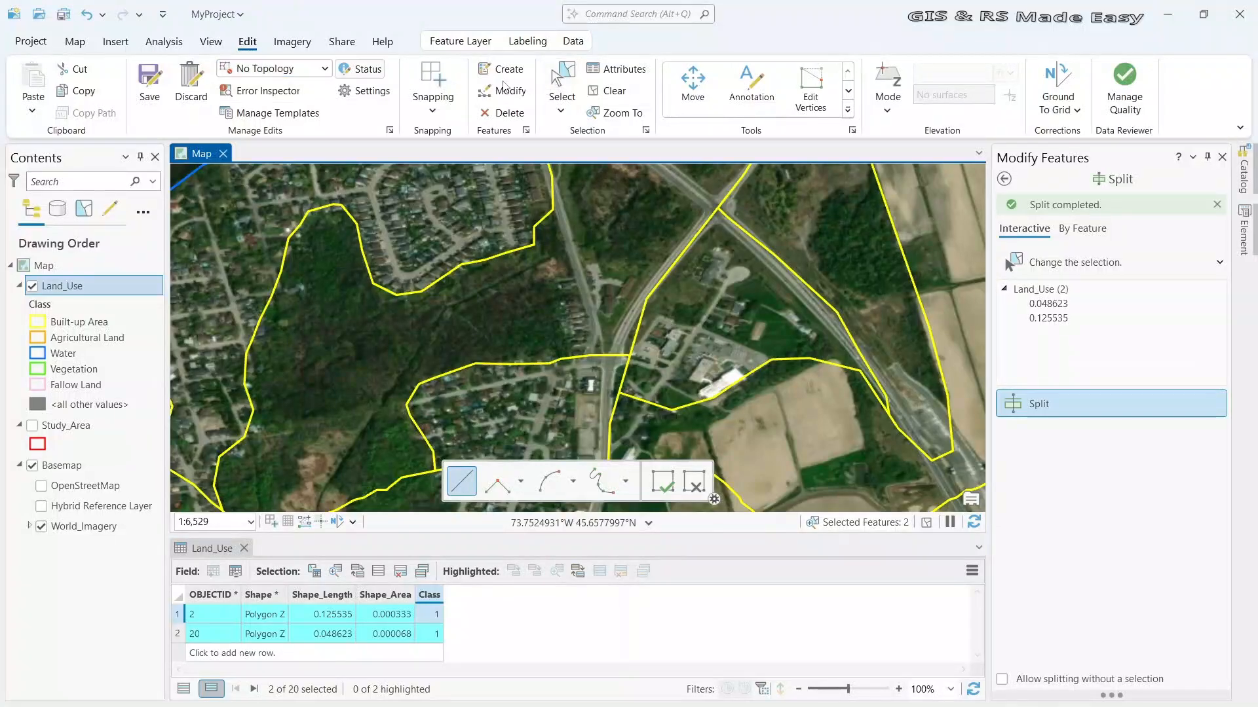
{"action": "left_click", "coordinate": [562, 84]}
{"action": "left_click", "coordinate": [603, 324]}
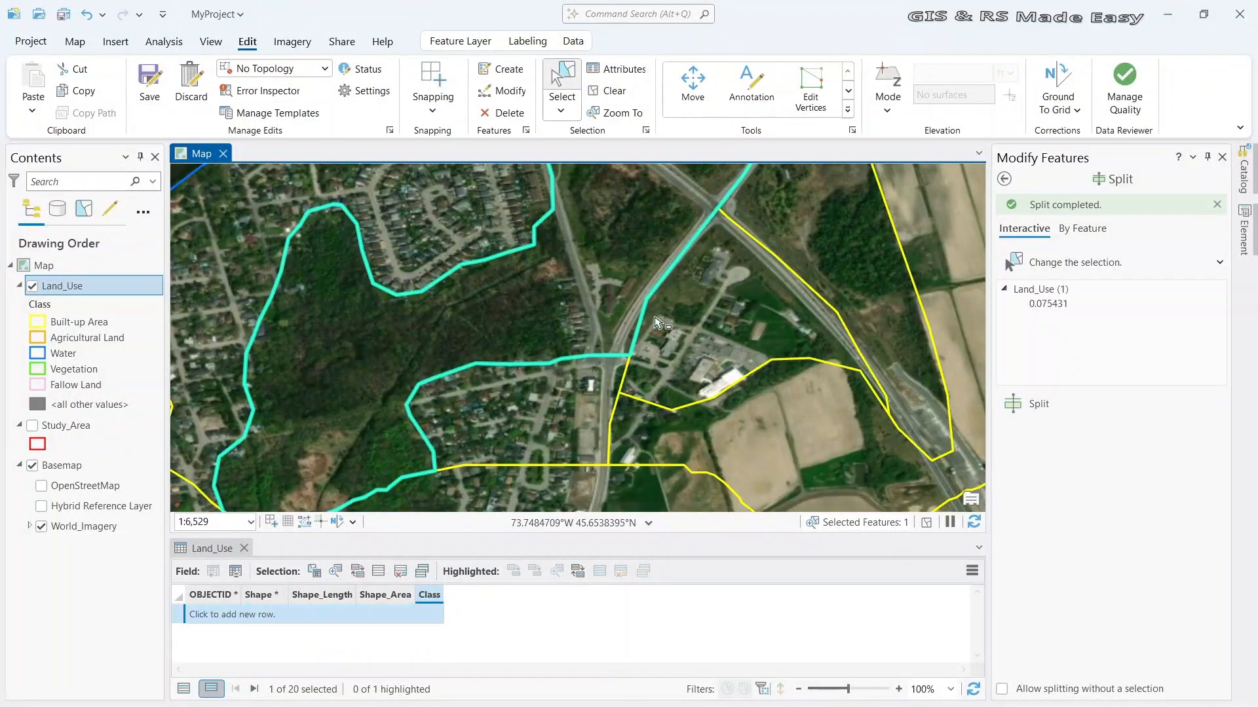
{"action": "left_click", "coordinate": [1038, 403]}
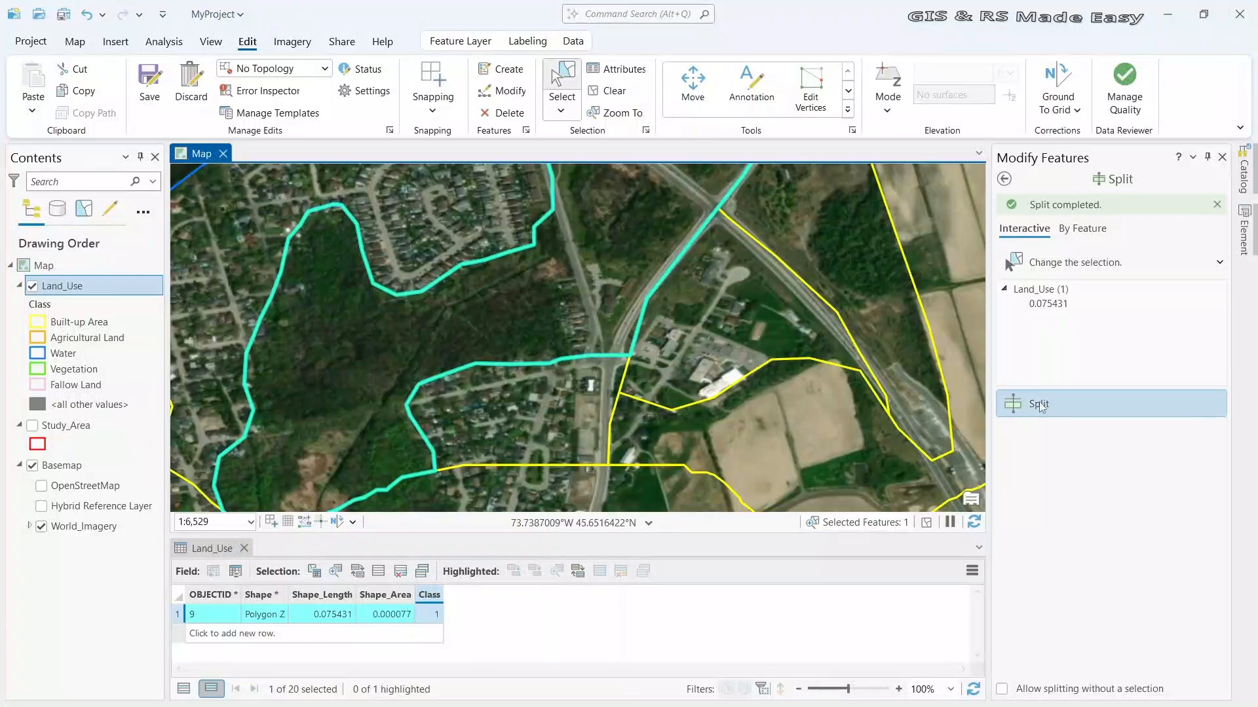
{"action": "left_click", "coordinate": [565, 368]}
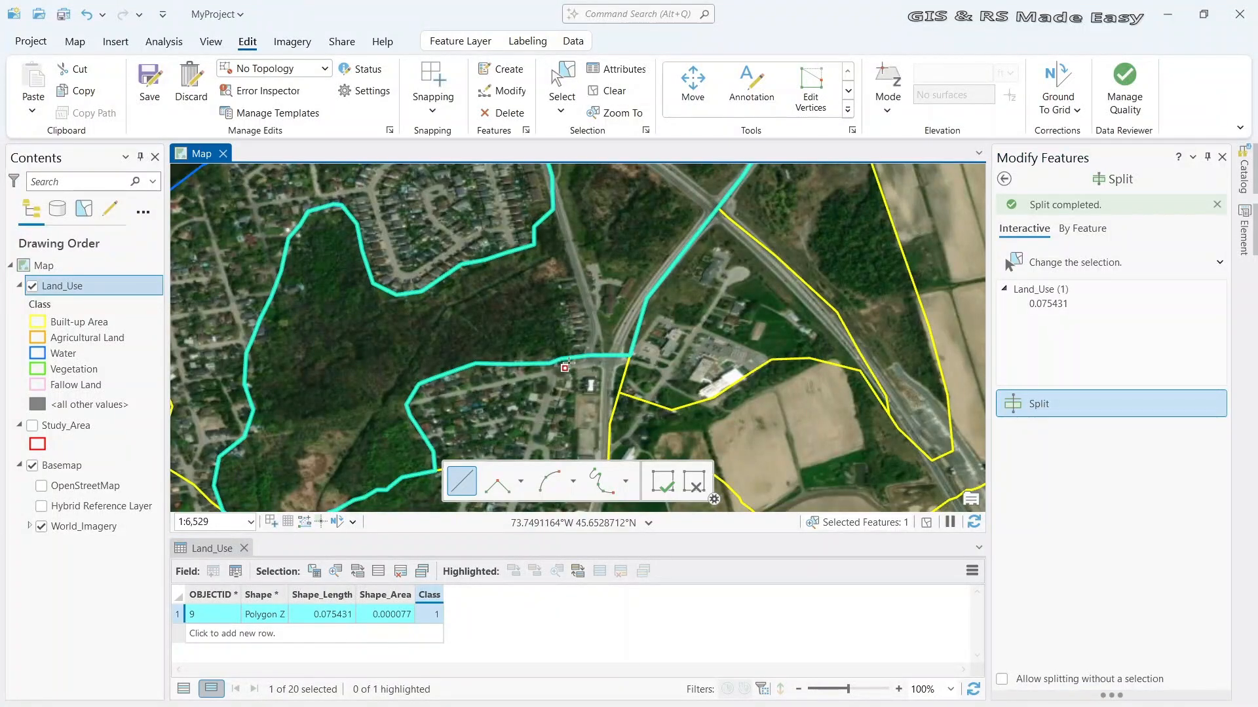
{"action": "left_click", "coordinate": [560, 324]}
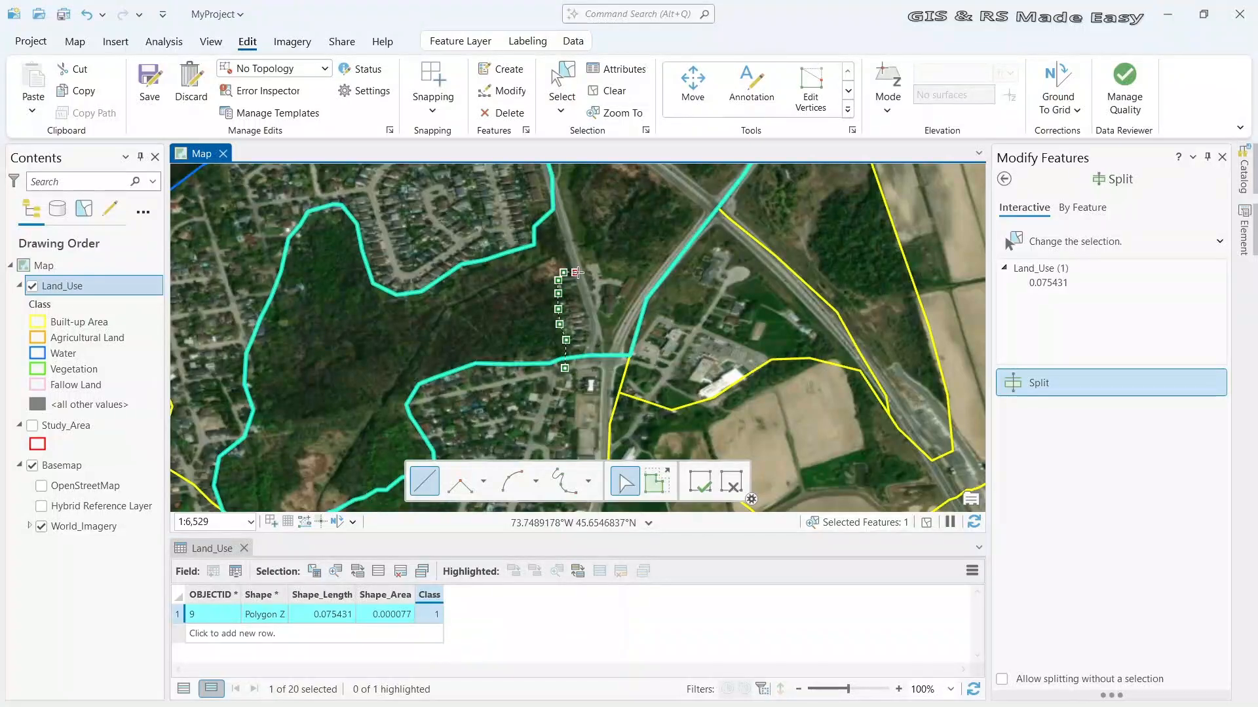
{"action": "left_click", "coordinate": [640, 280]}
{"action": "left_click", "coordinate": [647, 287]}
{"action": "left_click", "coordinate": [663, 295]}
{"action": "key", "text": "F2"}
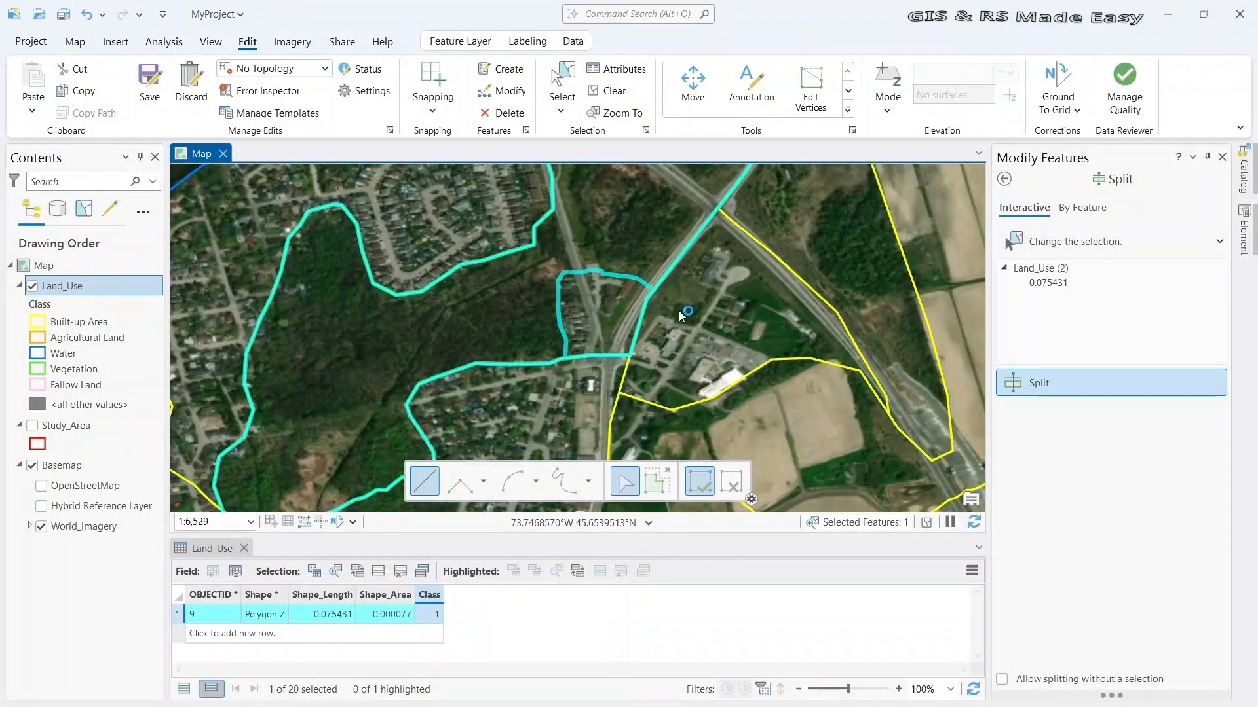
{"action": "scroll", "coordinate": [679, 347], "scroll_direction": "down", "scroll_amount": 2}
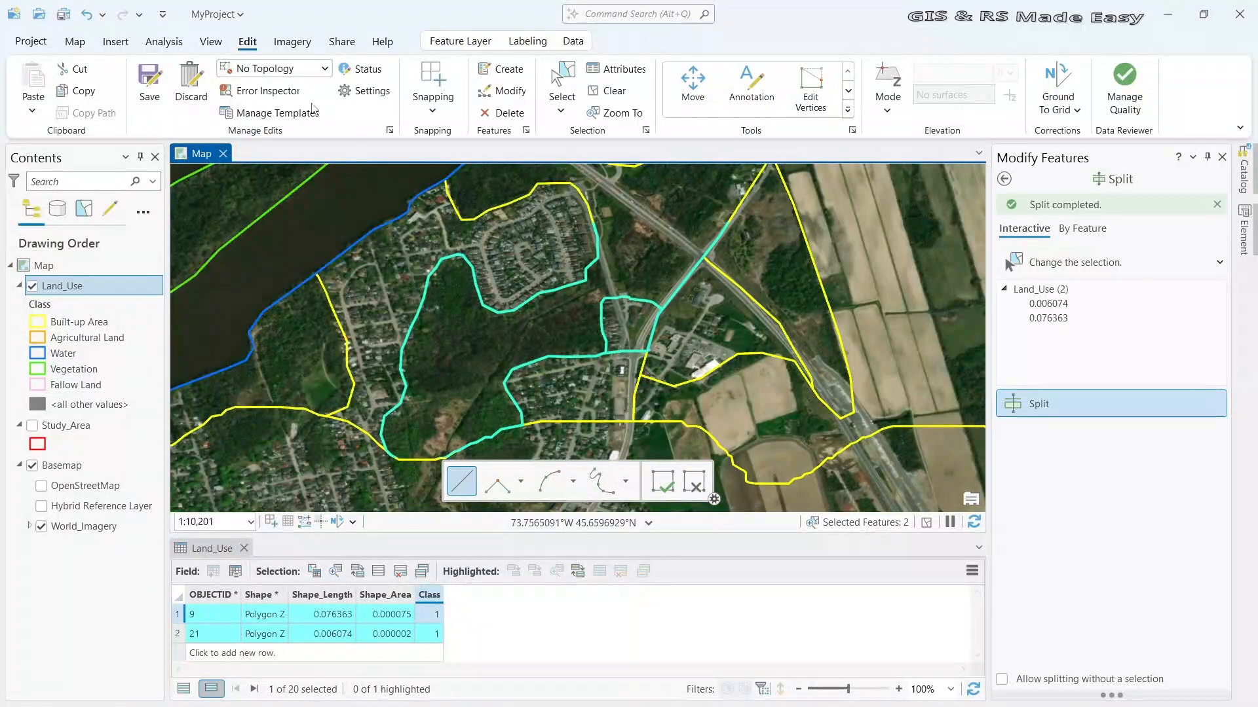
{"action": "left_click", "coordinate": [150, 82]}
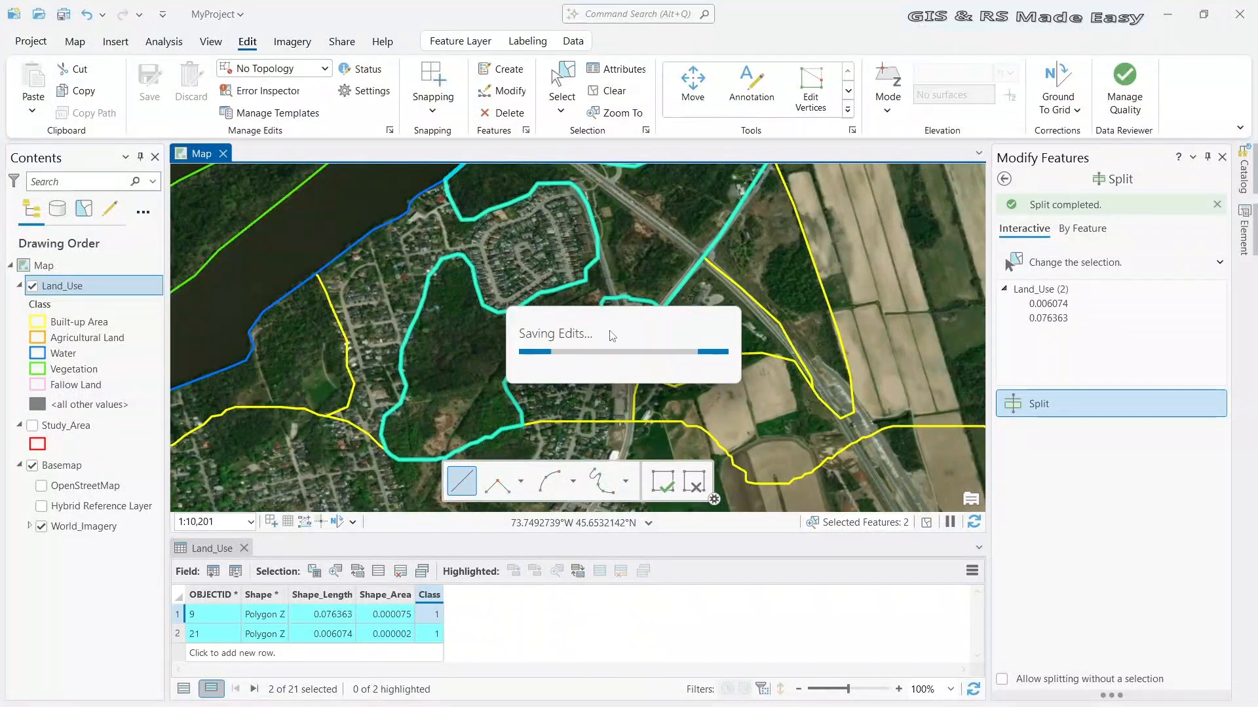
Merge the small housing block with the adjoining built-up polygons to its east and south, keeping Class 1, and save the edits
{"action": "scroll", "coordinate": [626, 416], "scroll_direction": "up", "scroll_amount": 3}
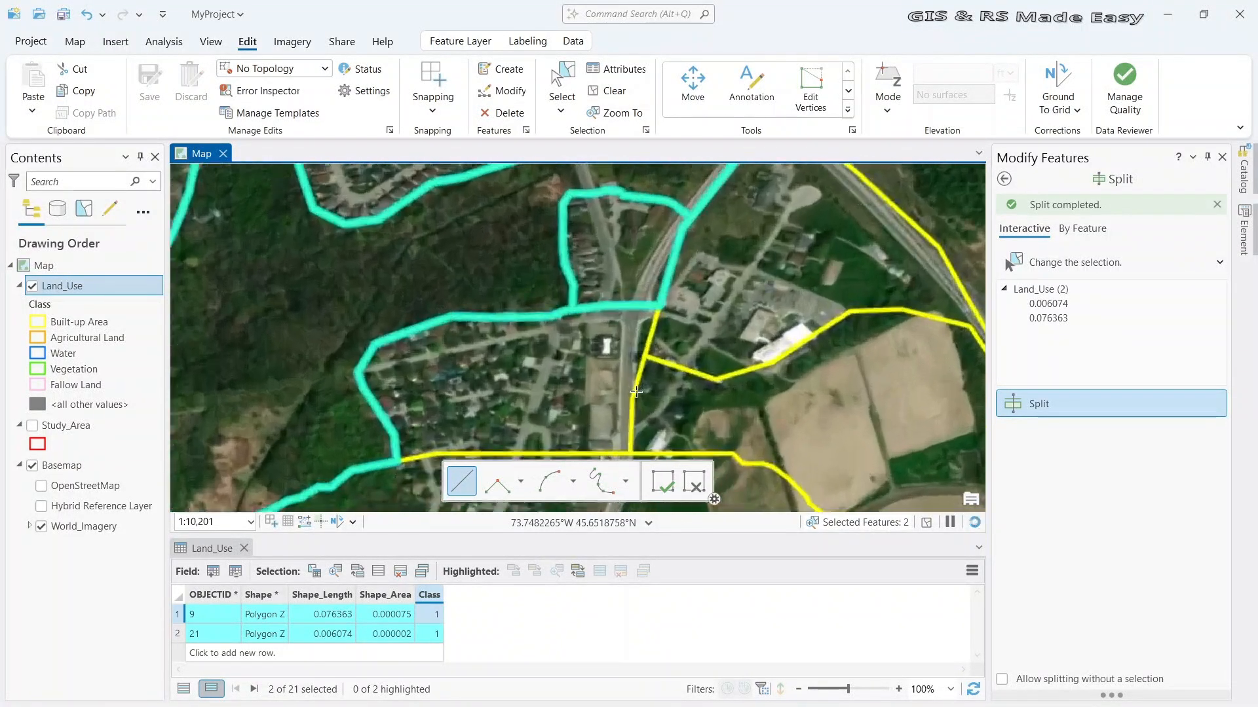
{"action": "scroll", "coordinate": [713, 314], "scroll_direction": "down", "scroll_amount": 2}
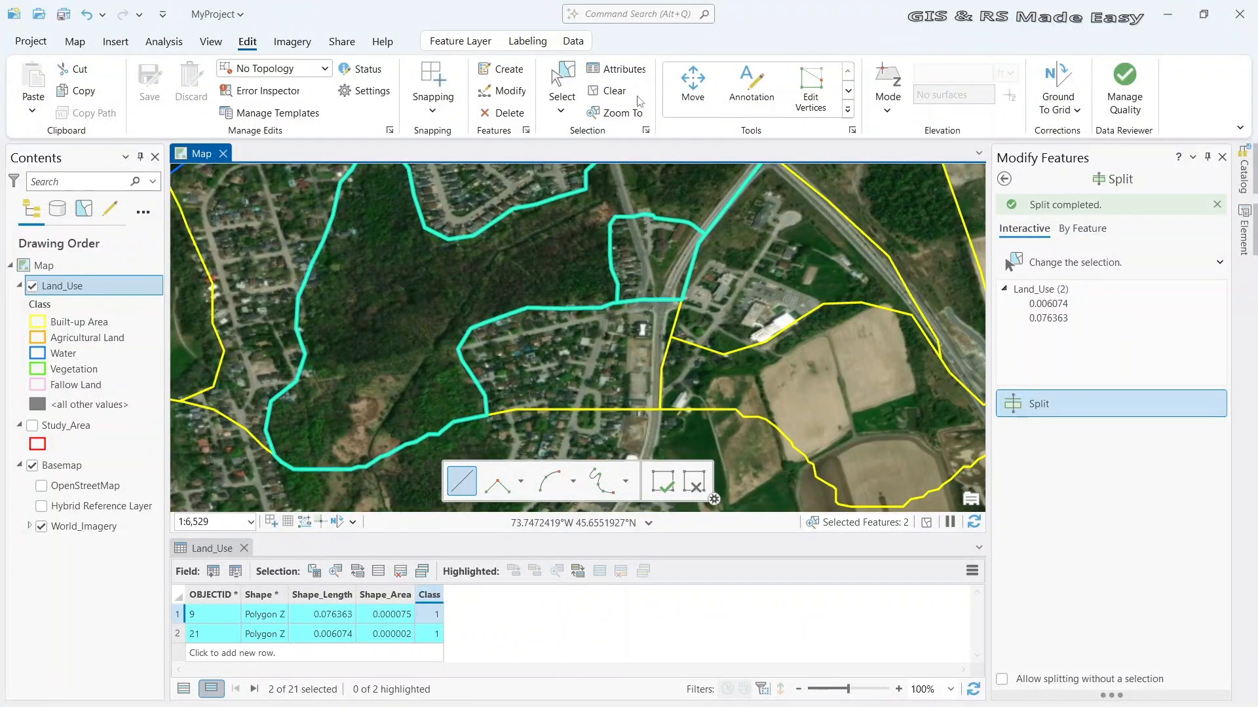
{"action": "left_click", "coordinate": [562, 84]}
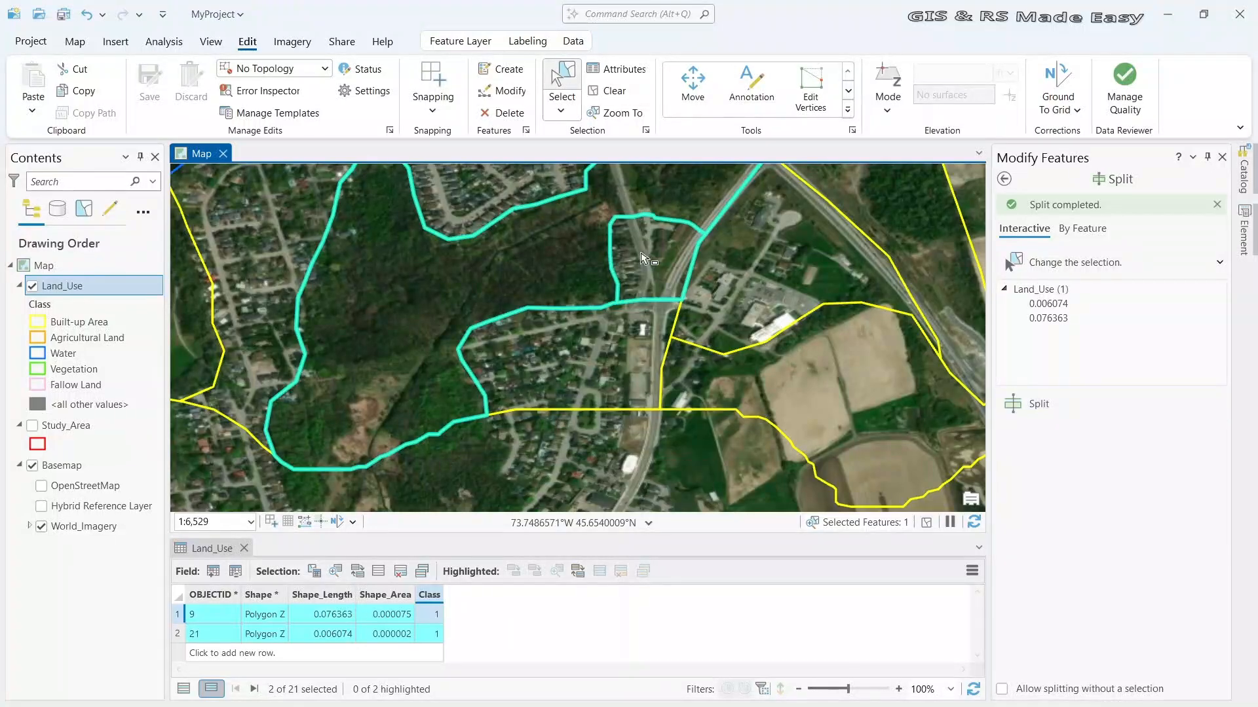
{"action": "left_click", "coordinate": [642, 257]}
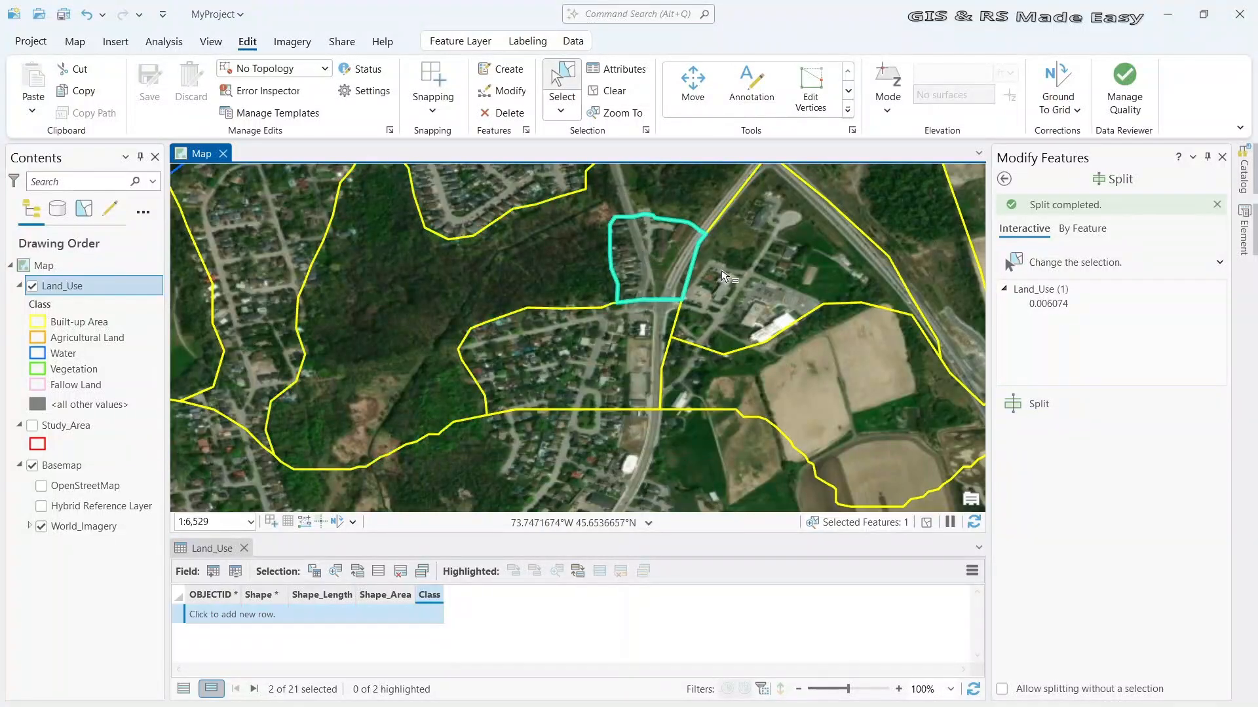
{"action": "left_click", "coordinate": [756, 306], "text": "shift"}
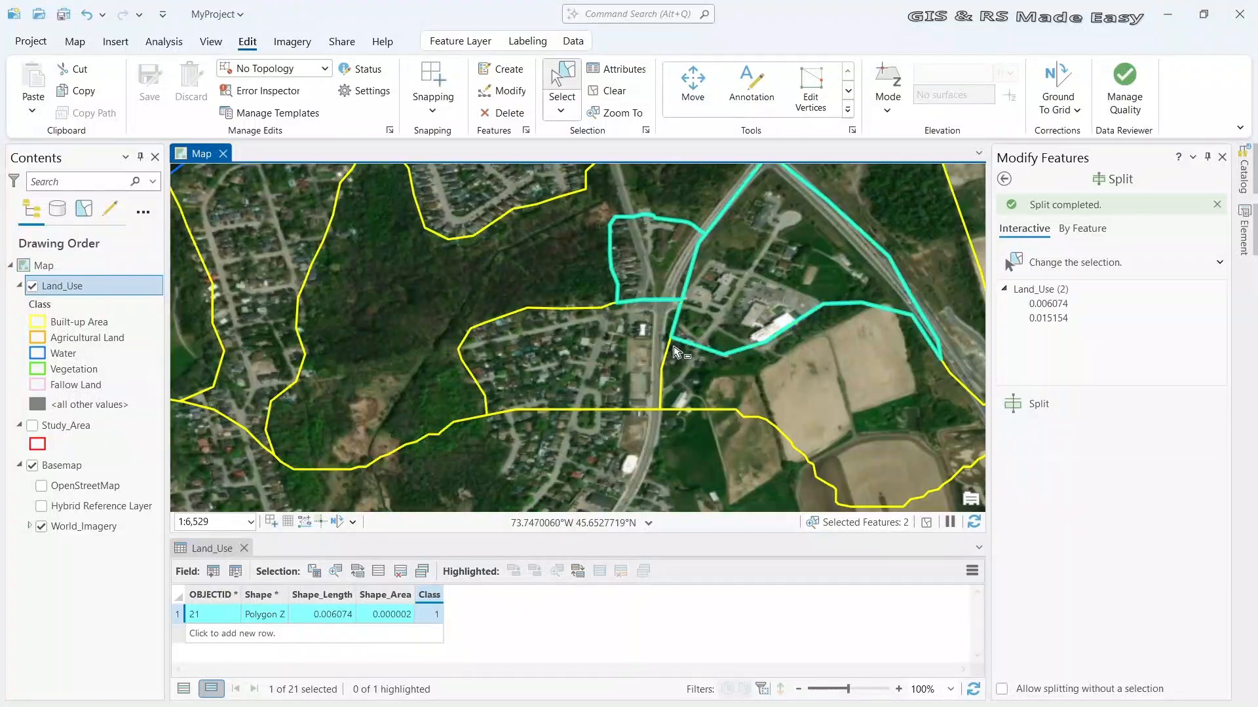
{"action": "left_click", "coordinate": [613, 369], "text": "shift"}
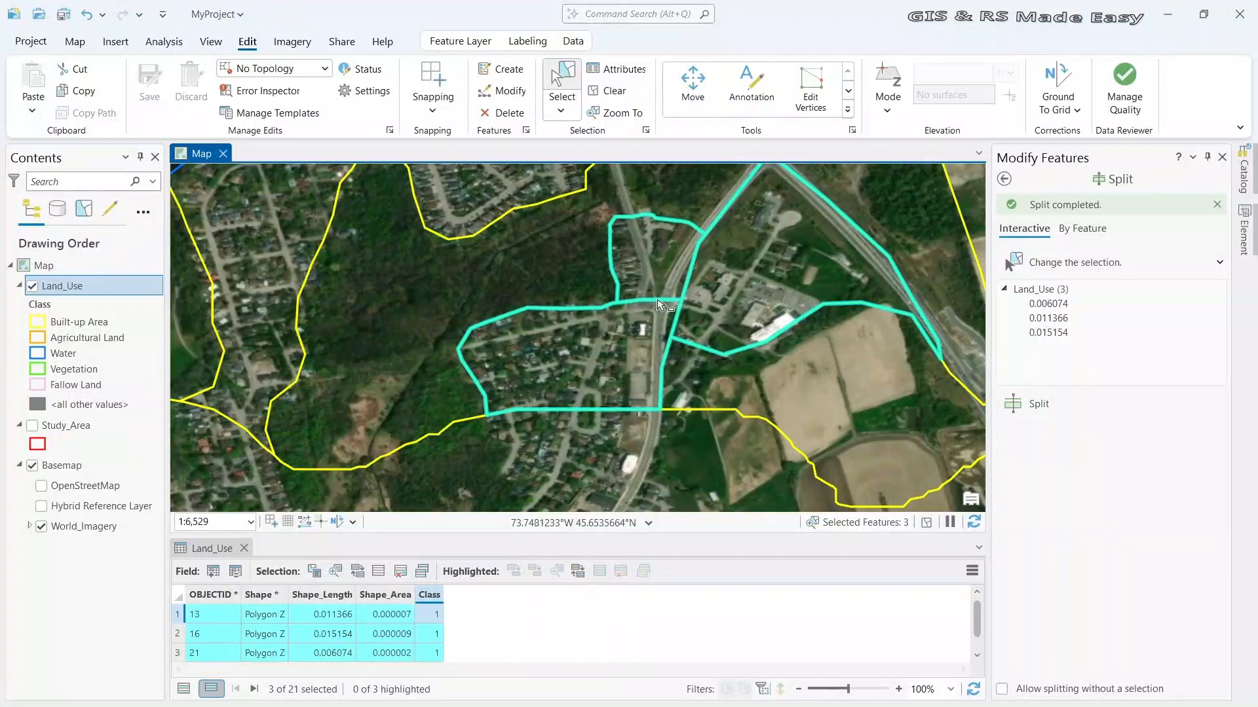
{"action": "left_click_drag", "start_coordinate": [732, 302], "coordinate": [689, 335]}
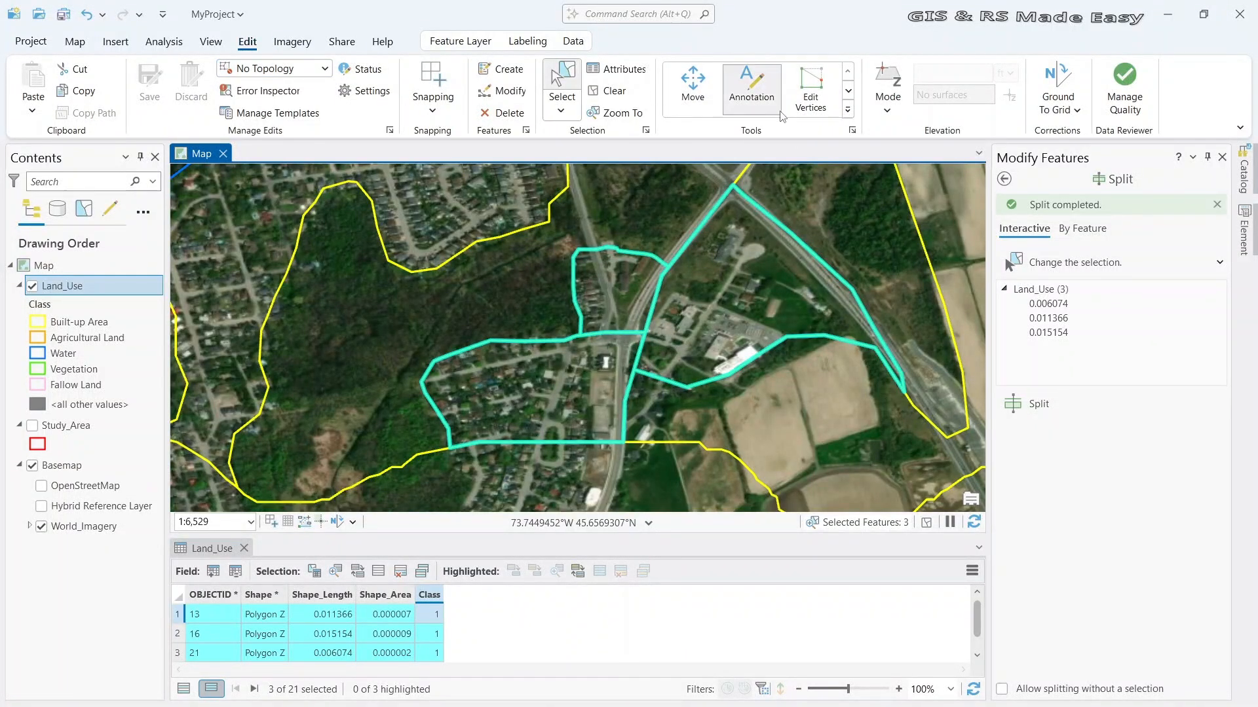
{"action": "left_click", "coordinate": [848, 112]}
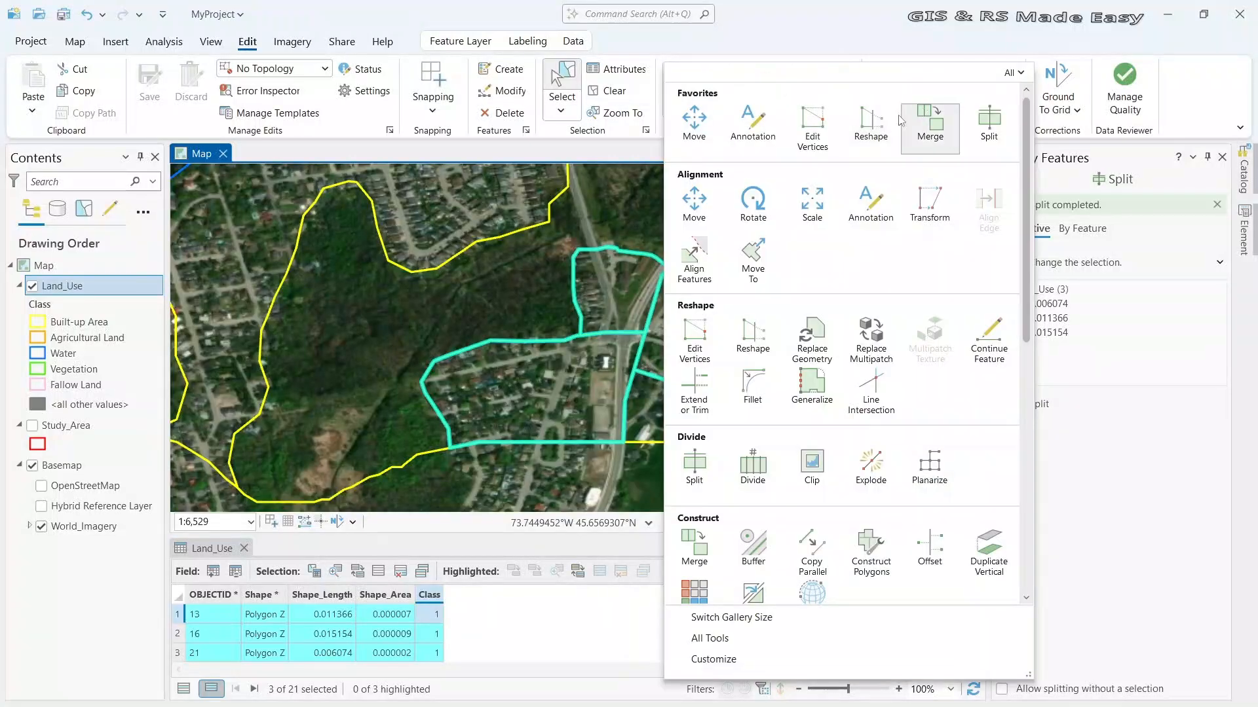
{"action": "left_click", "coordinate": [937, 135]}
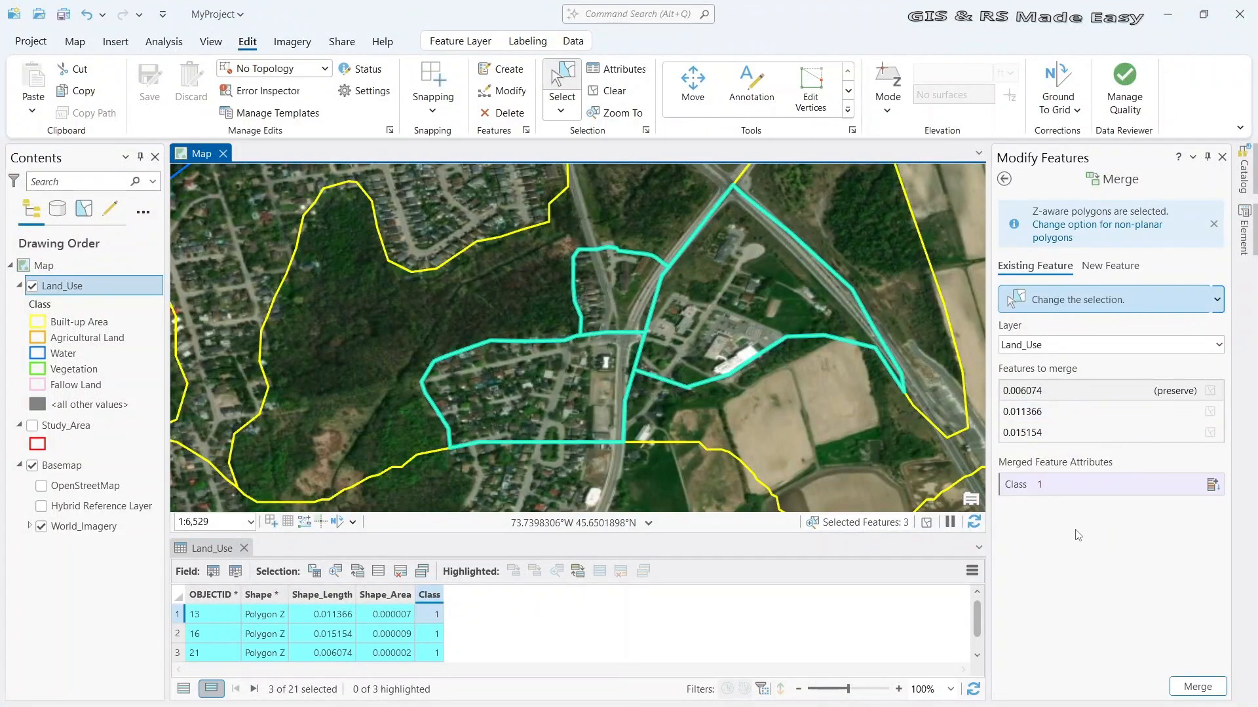
{"action": "left_click", "coordinate": [1053, 482]}
{"action": "left_click", "coordinate": [1207, 689]}
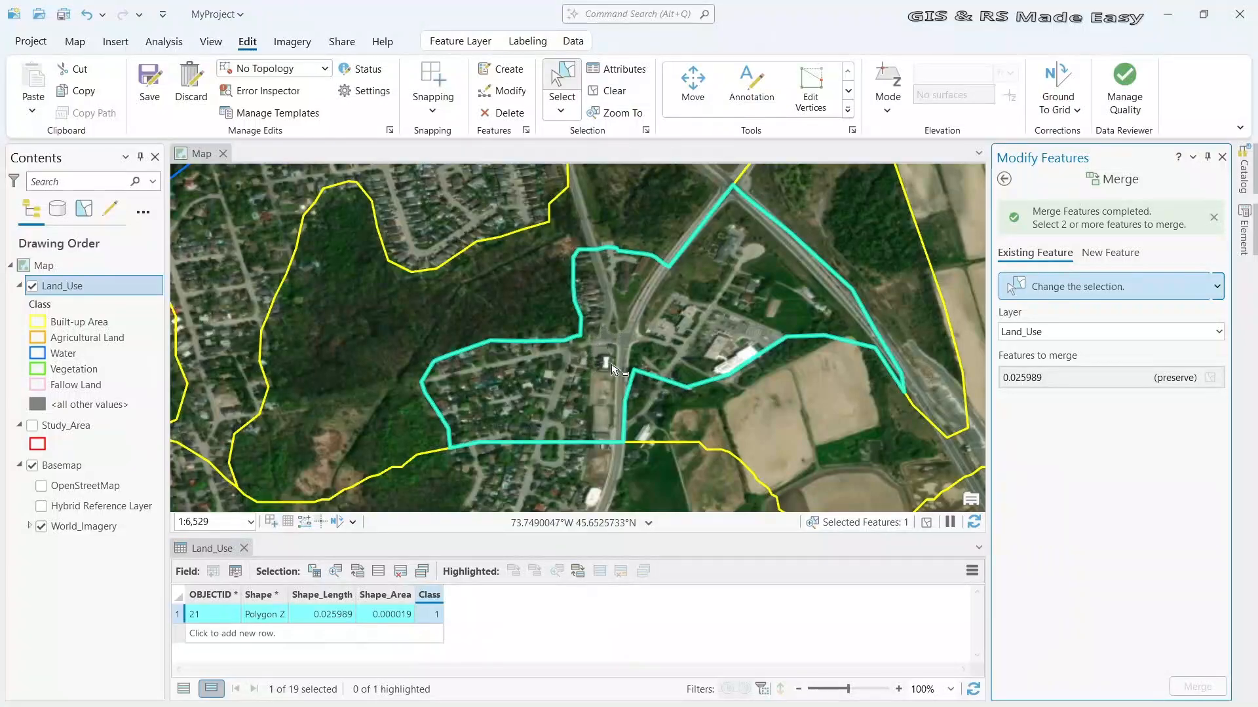
{"action": "left_click", "coordinate": [152, 91]}
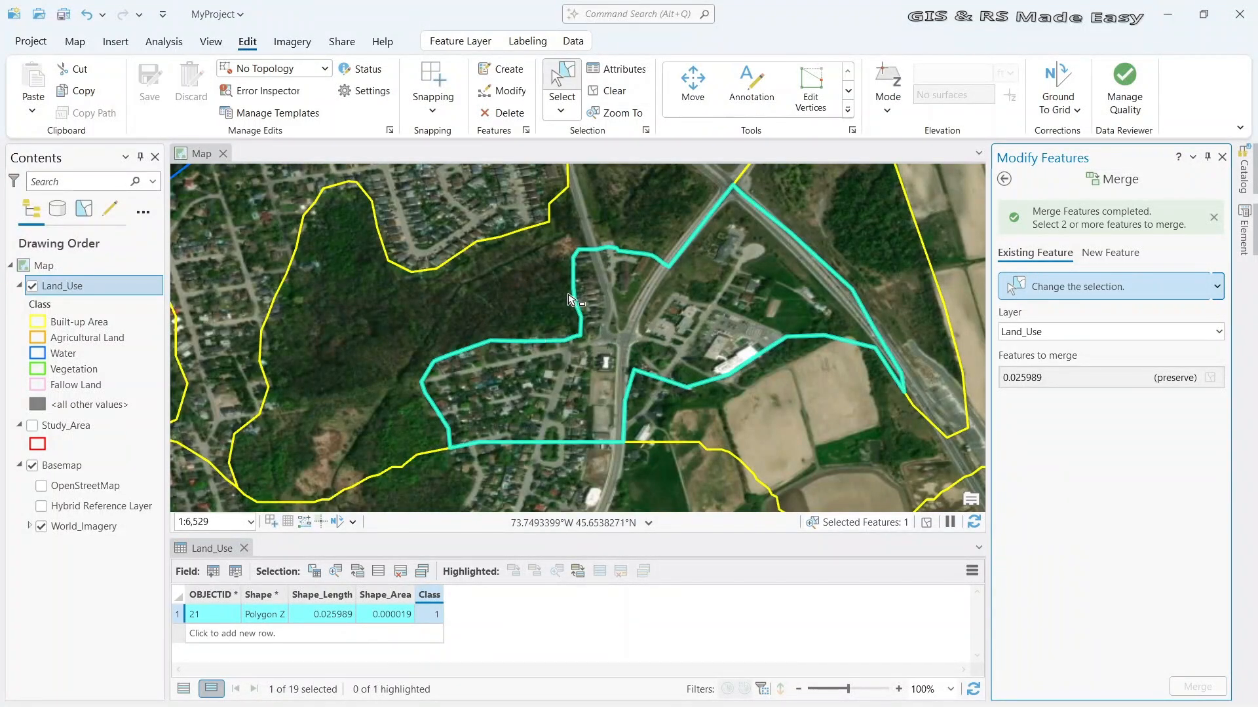
Close the Modify Features pane and set the Class of the large farmland polygon east of the river to 2
{"action": "scroll", "coordinate": [576, 296], "scroll_direction": "down", "scroll_amount": 2}
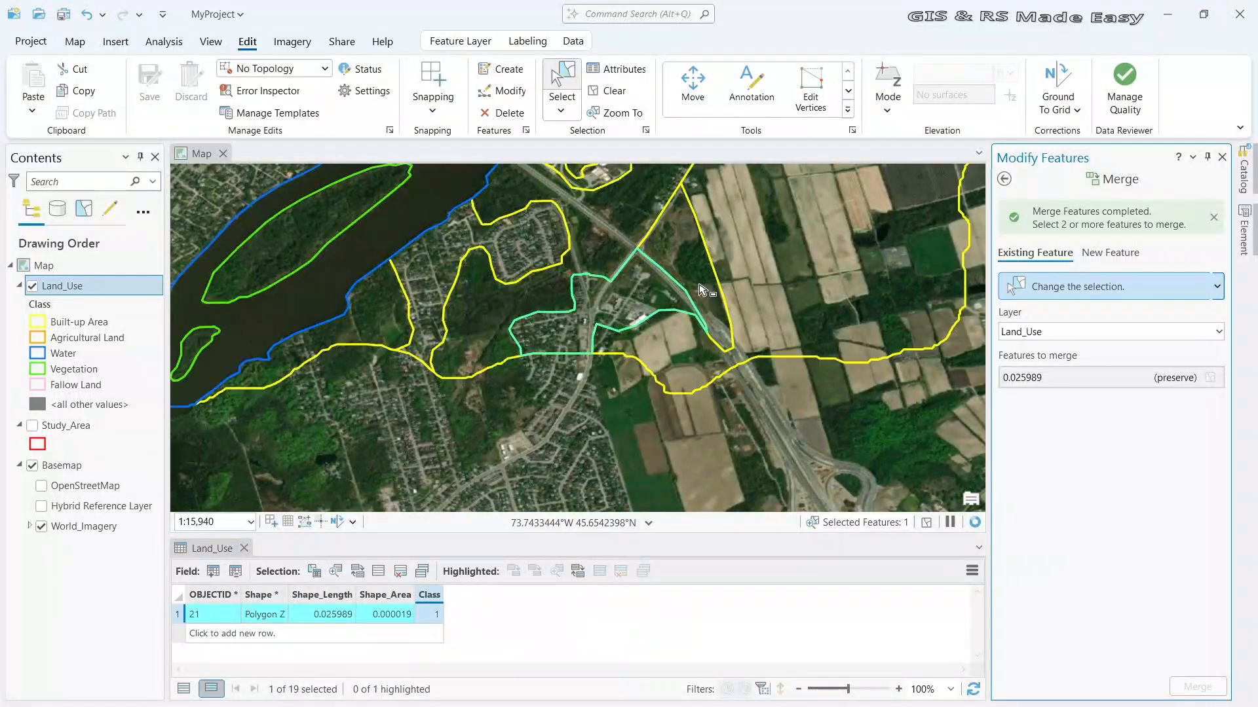
{"action": "scroll", "coordinate": [734, 252], "scroll_direction": "down", "scroll_amount": 2}
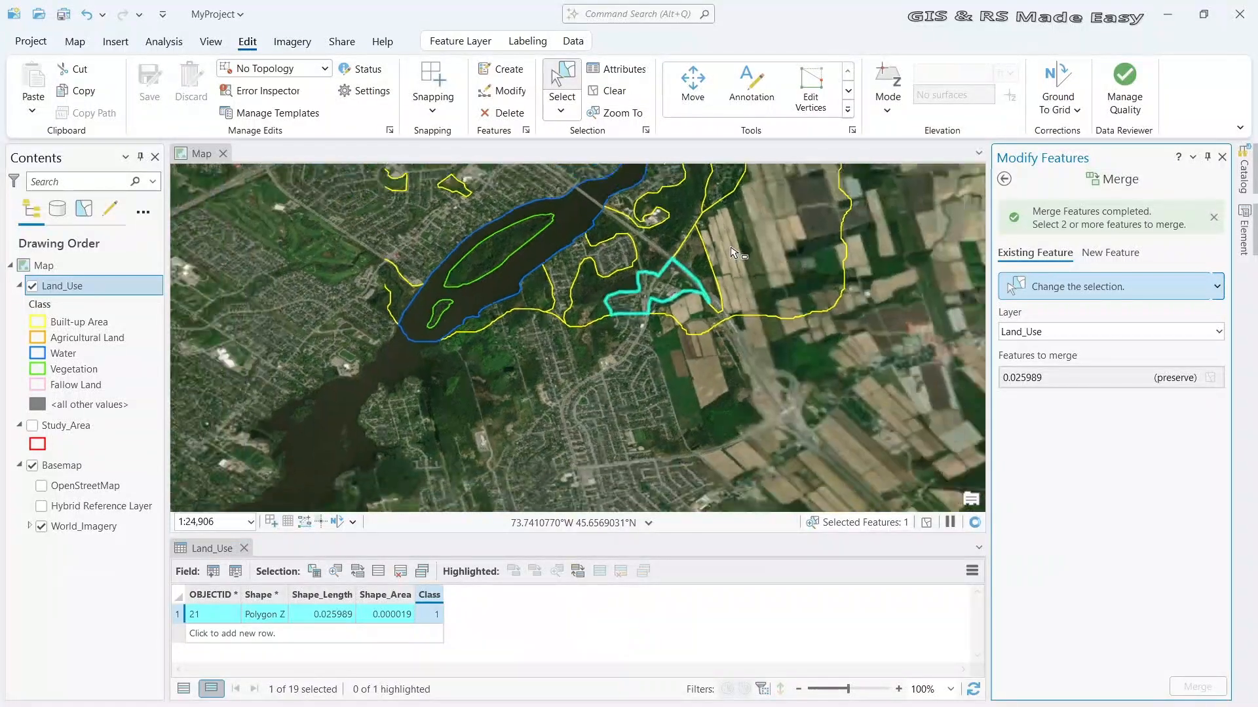
{"action": "scroll", "coordinate": [708, 226], "scroll_direction": "down", "scroll_amount": 2}
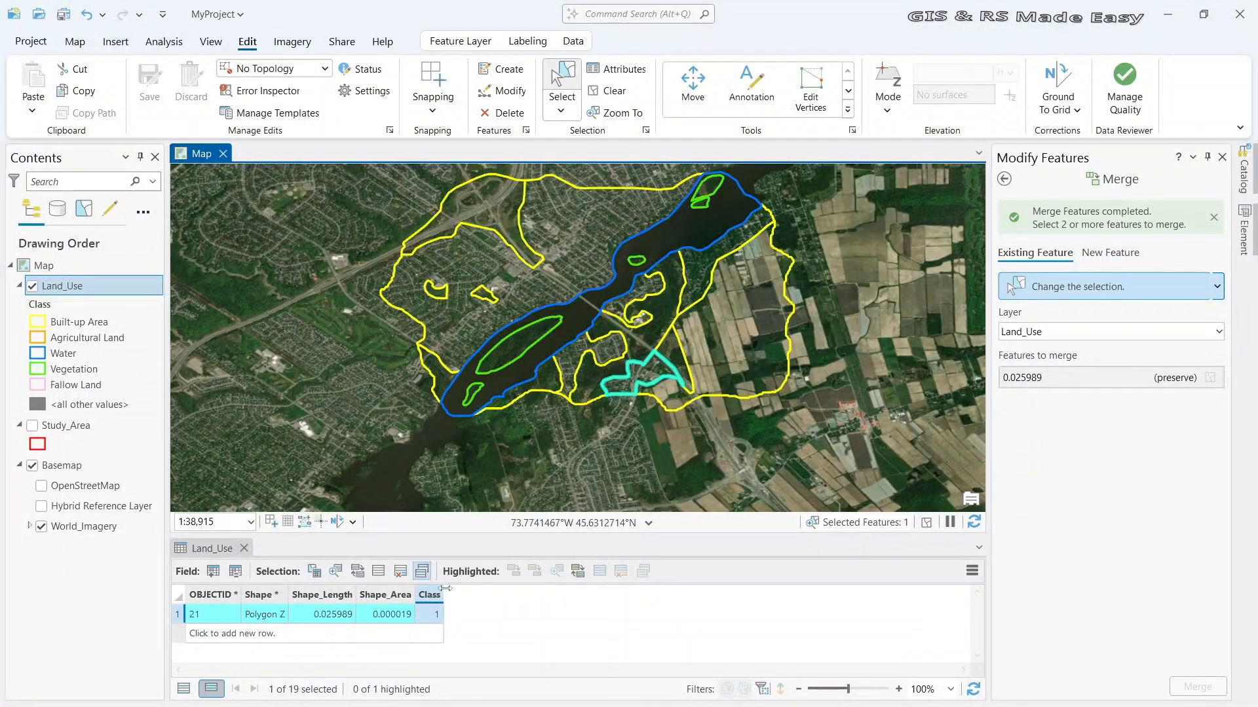
{"action": "left_click", "coordinate": [1222, 157]}
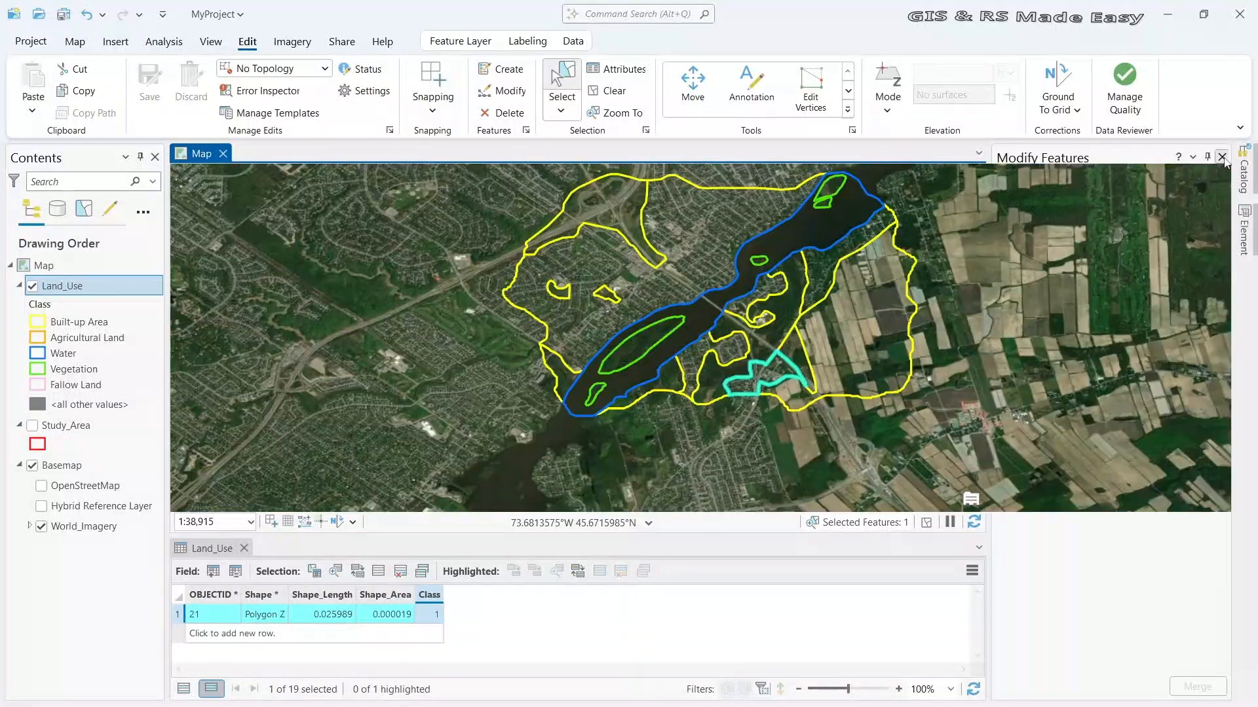
{"action": "left_click", "coordinate": [867, 319]}
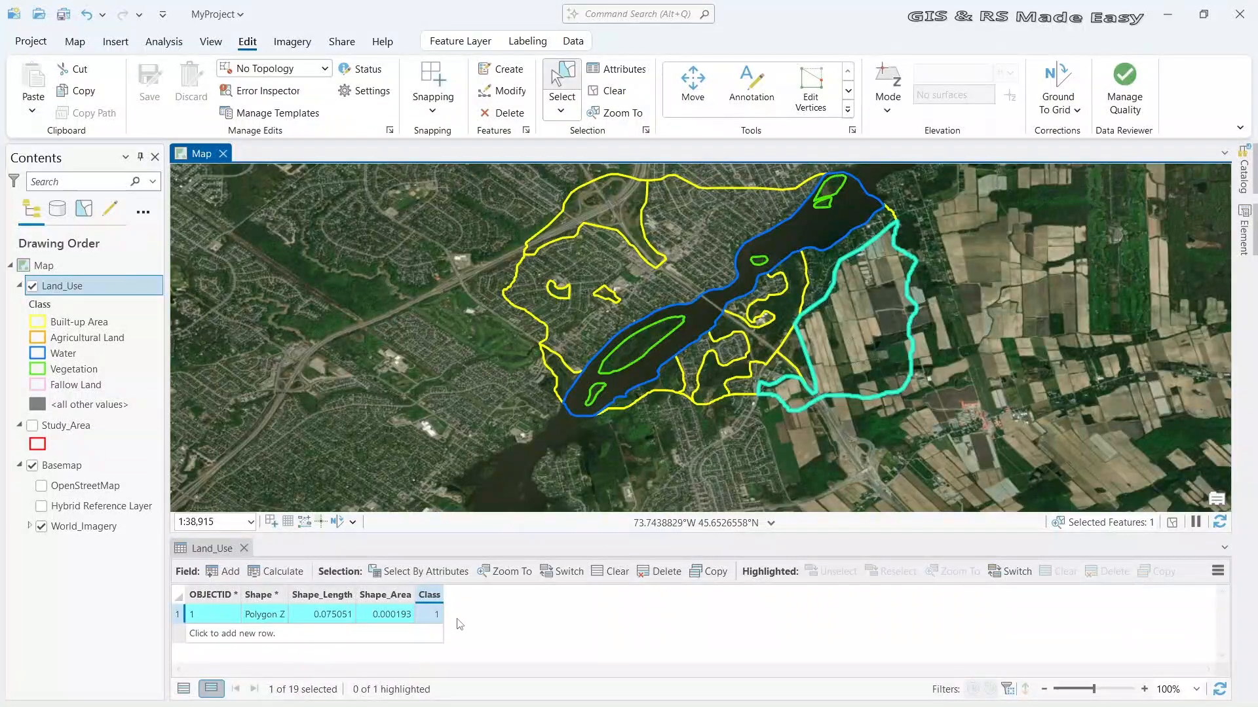
{"action": "left_click", "coordinate": [437, 619]}
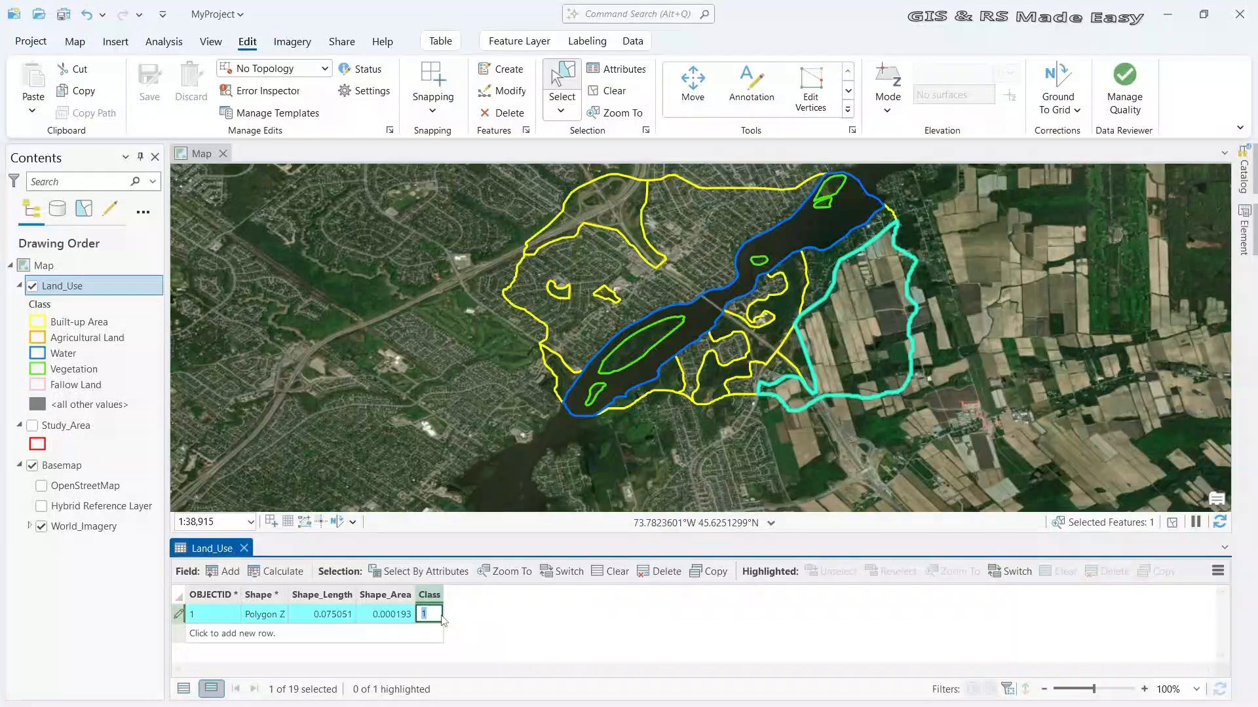
{"action": "key", "text": "Return"}
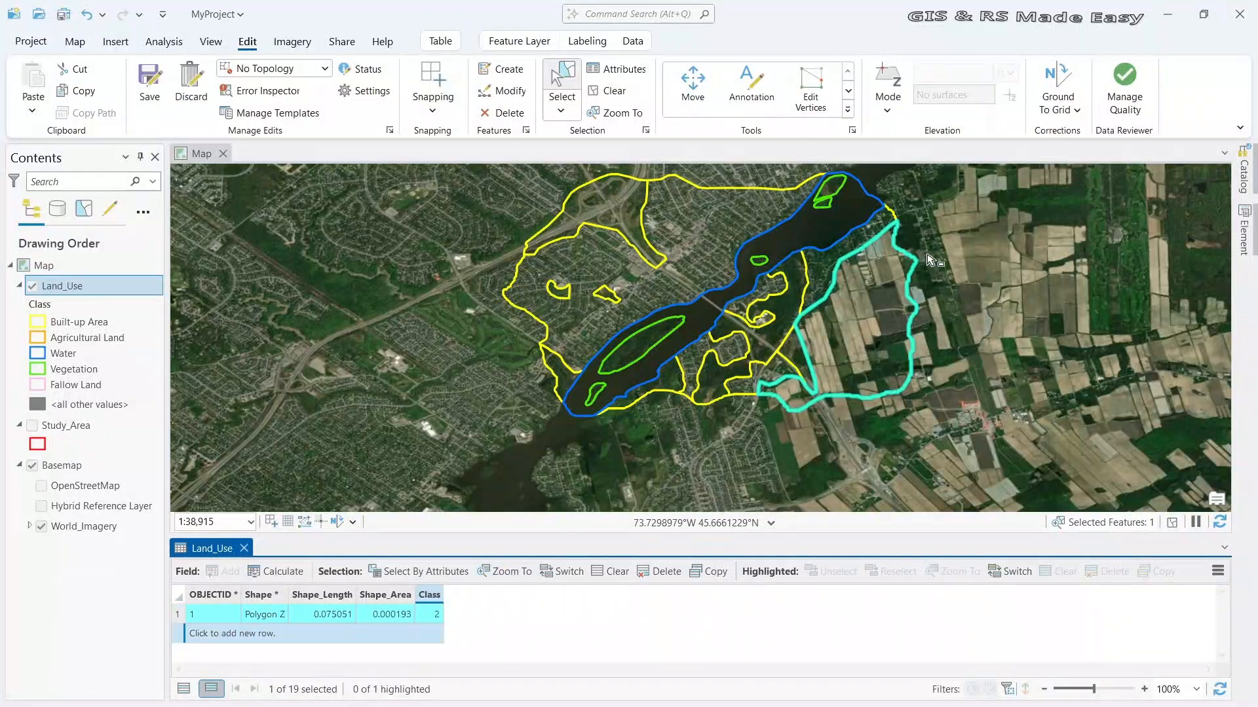
{"action": "left_click", "coordinate": [948, 276]}
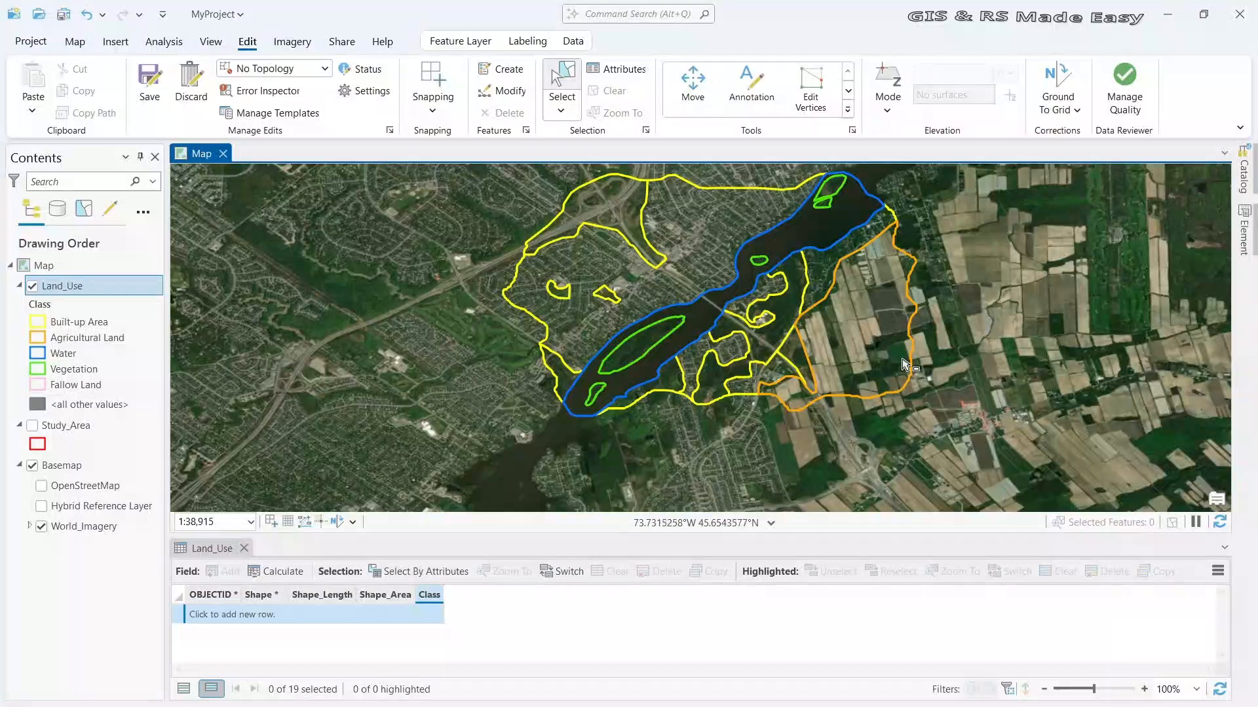
Set the Class of the wooded polygon surrounding the housing pockets southeast of the river to 4
{"action": "scroll", "coordinate": [826, 291], "scroll_direction": "up", "scroll_amount": 2}
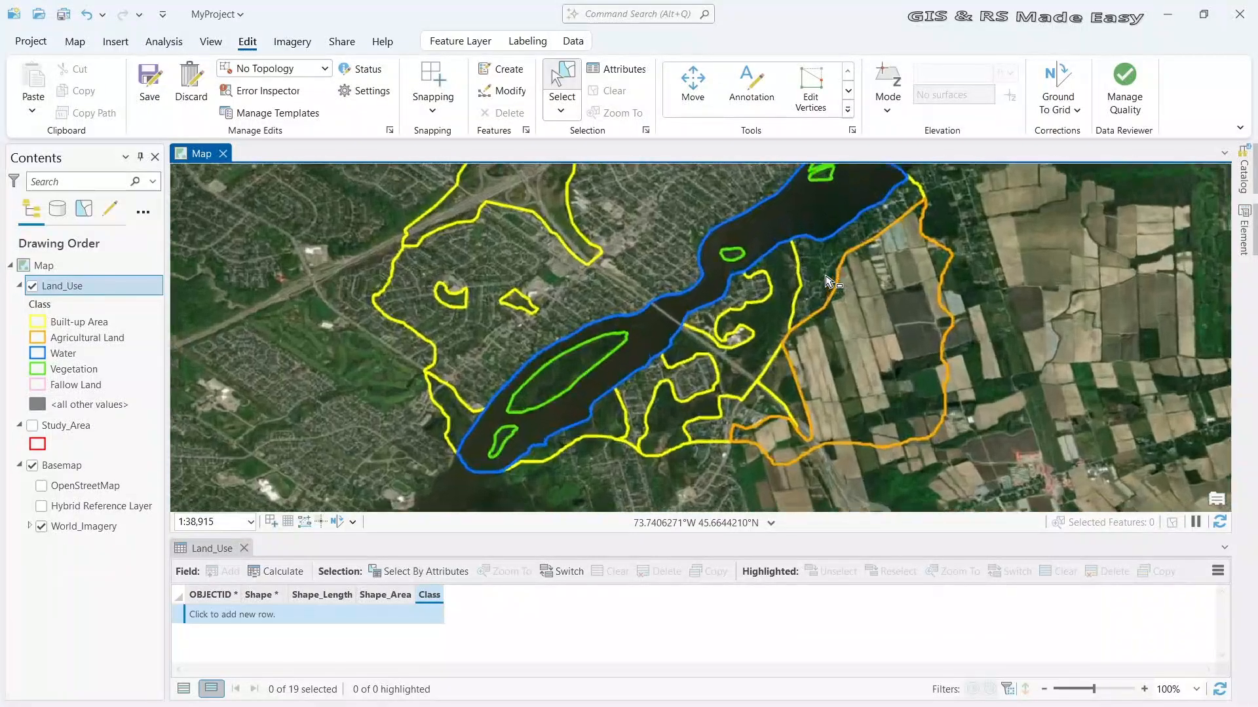
{"action": "left_click", "coordinate": [827, 264]}
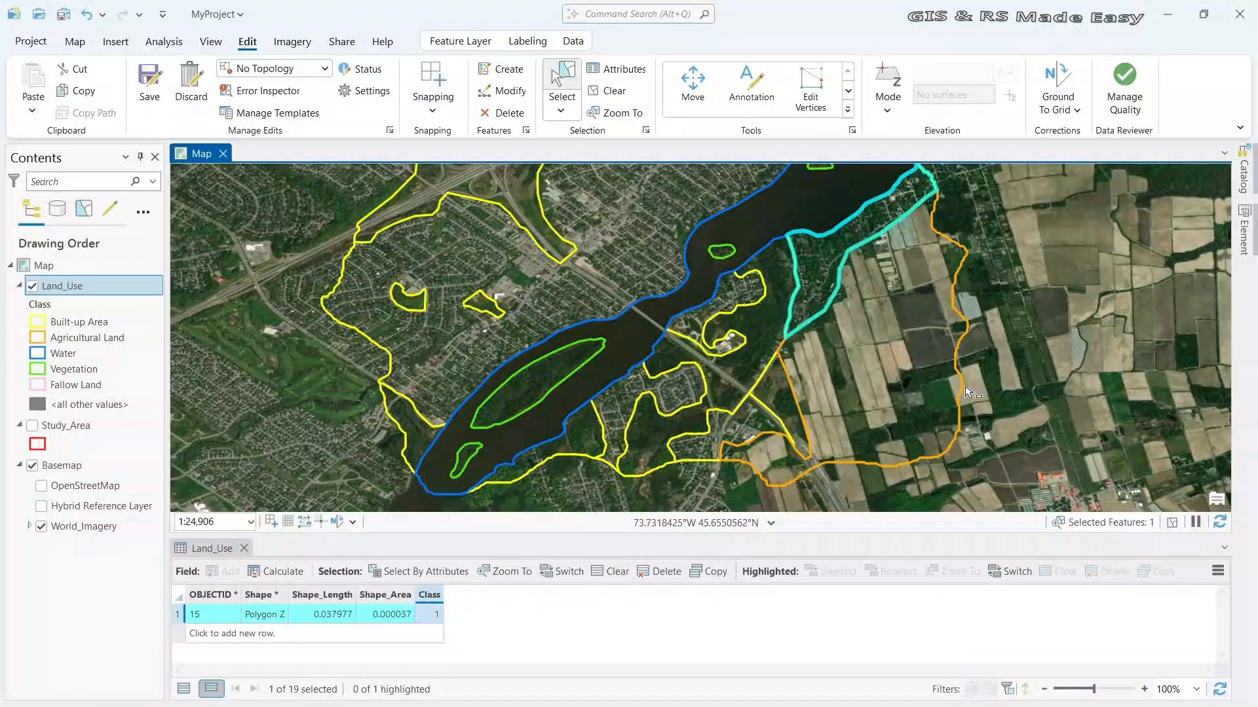
{"action": "left_click", "coordinate": [780, 320]}
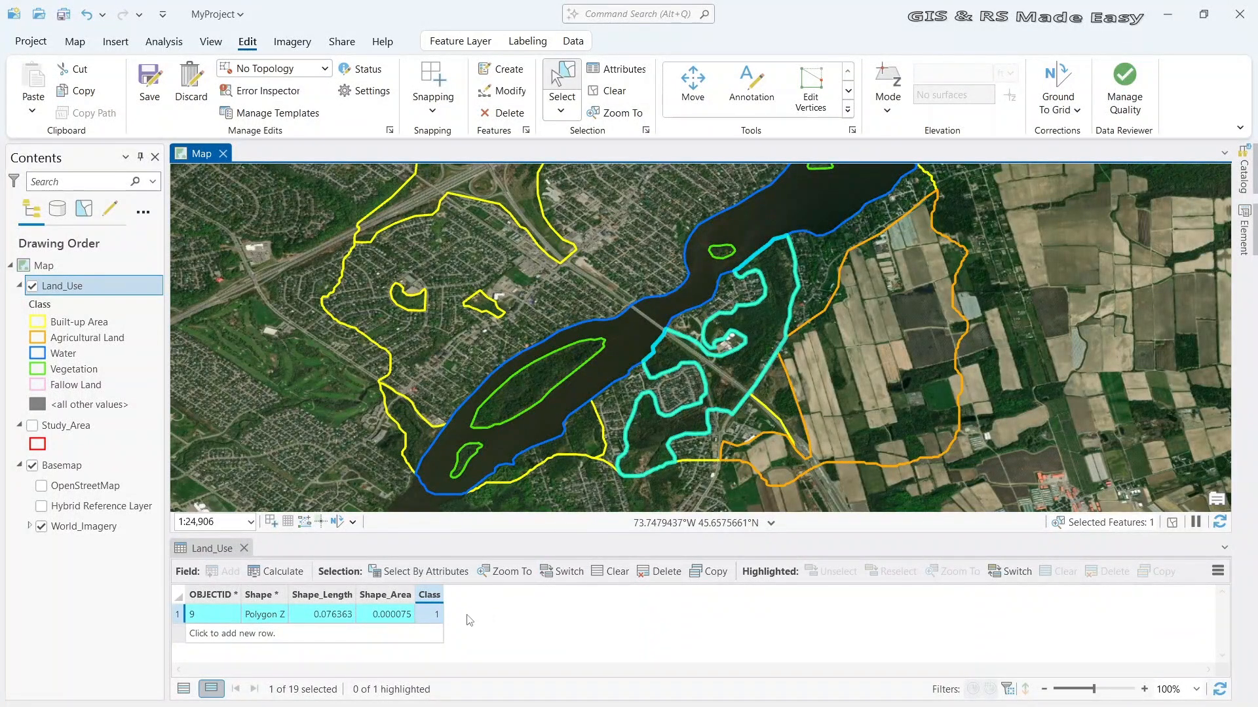
{"action": "double_click", "coordinate": [432, 615]}
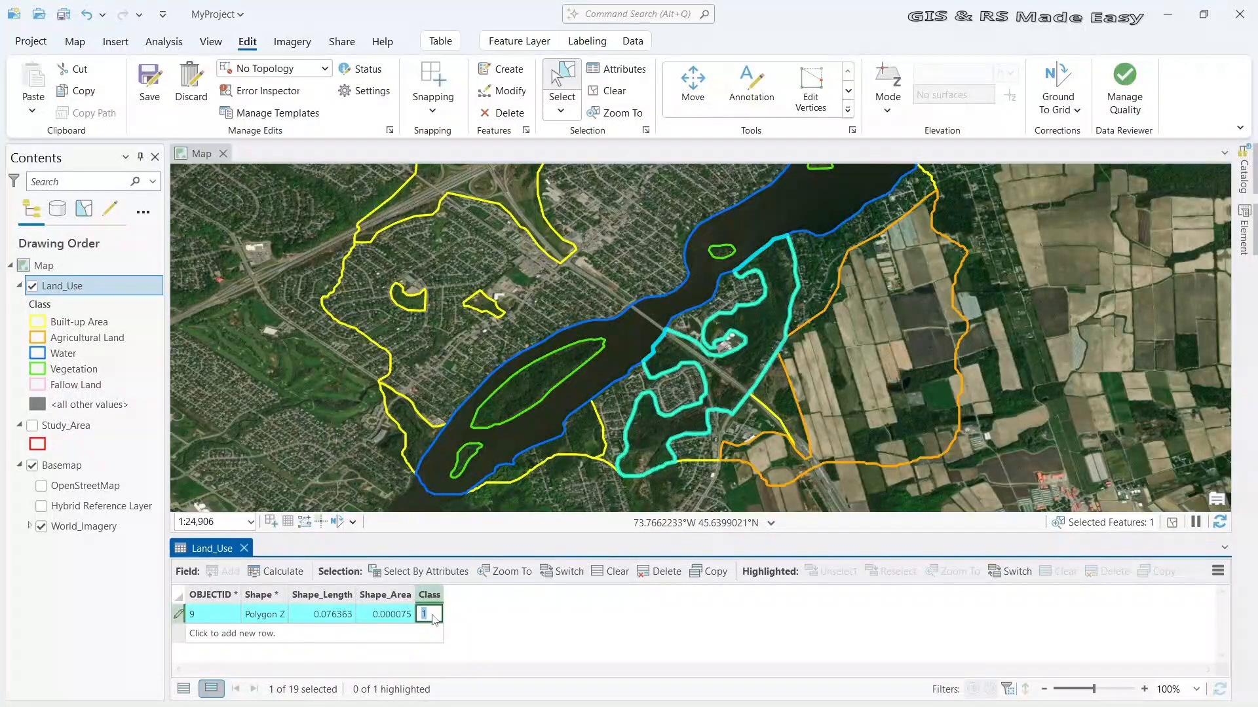
{"action": "key", "text": "Return"}
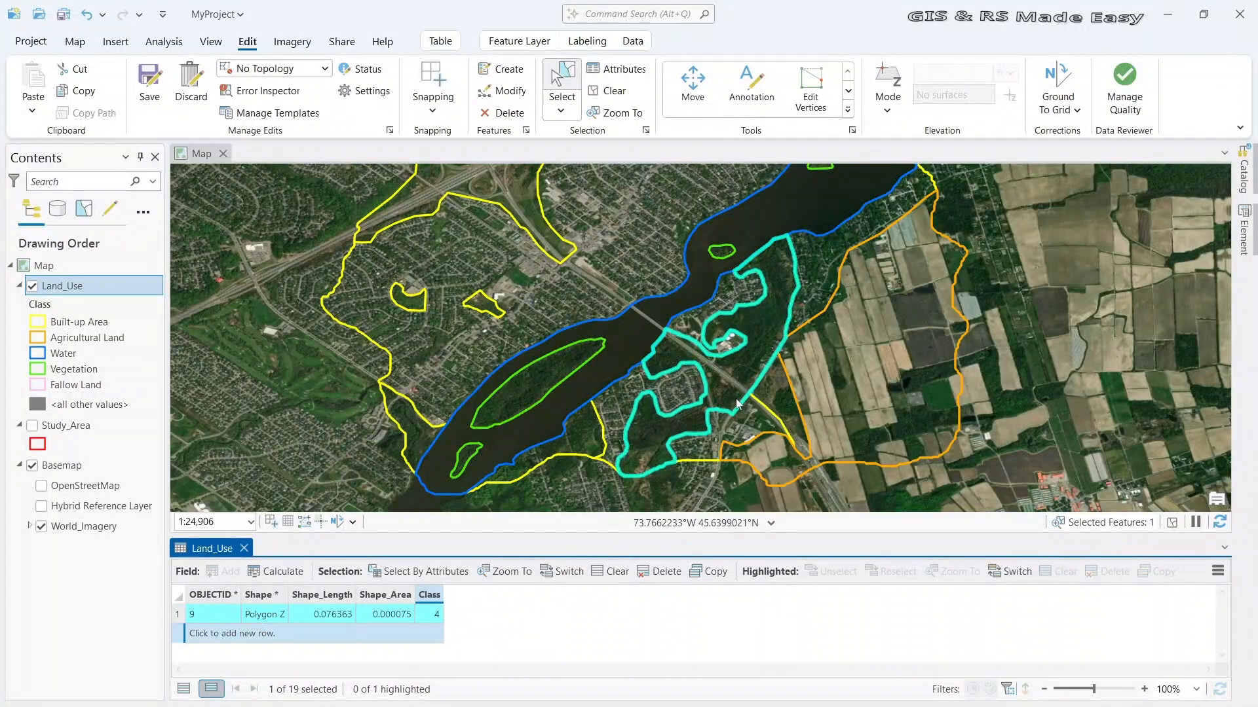
Set the Class of the narrow wooded polygon along the river's southern bank to 4
{"action": "left_click", "coordinate": [588, 440]}
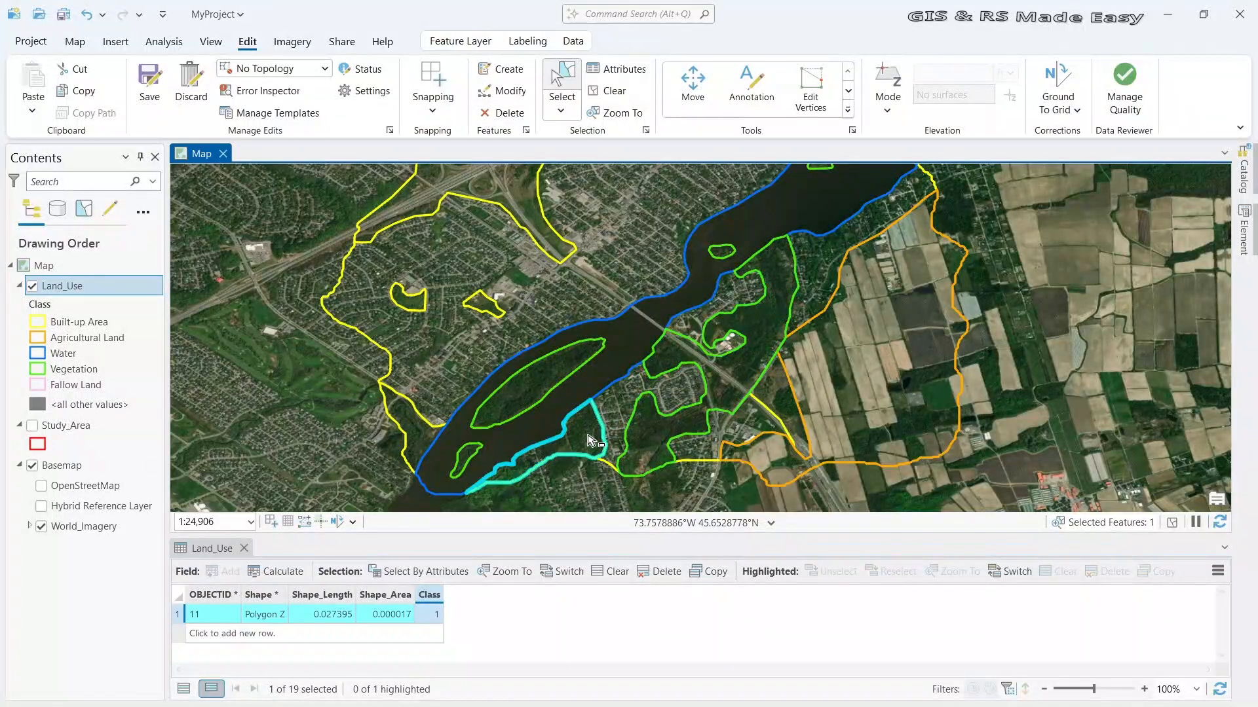
{"action": "left_click", "coordinate": [439, 614]}
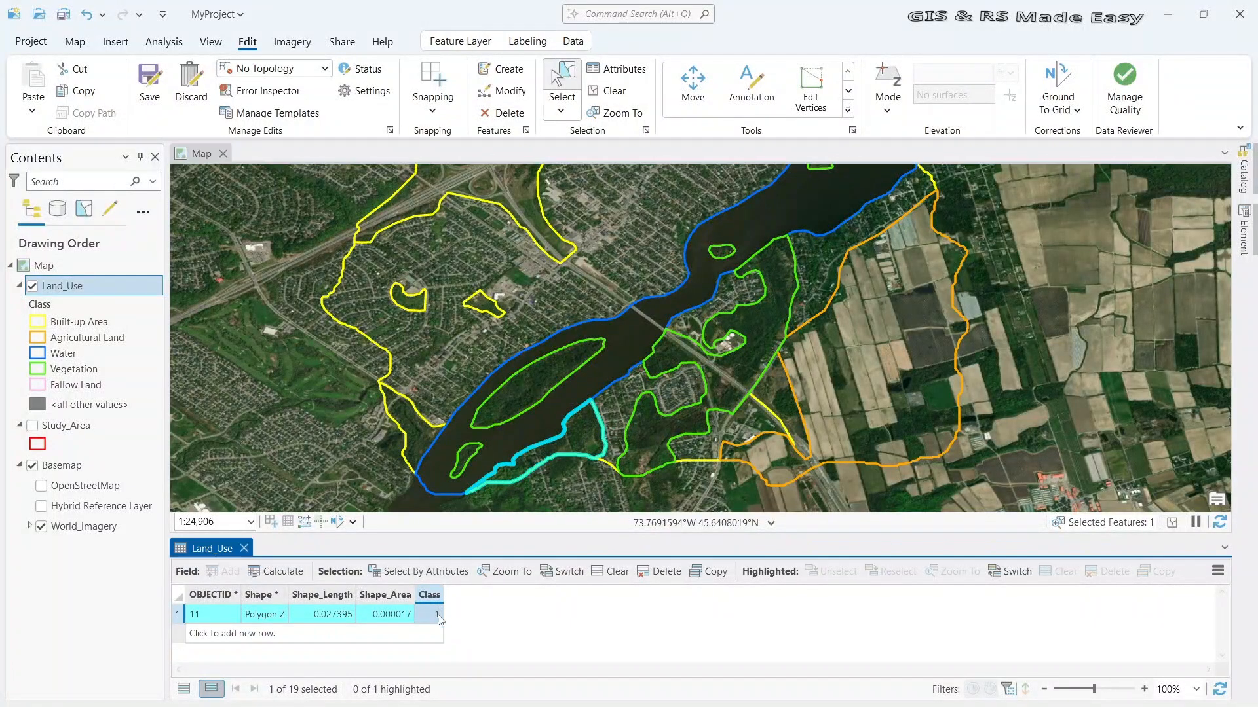
{"action": "left_click", "coordinate": [439, 615]}
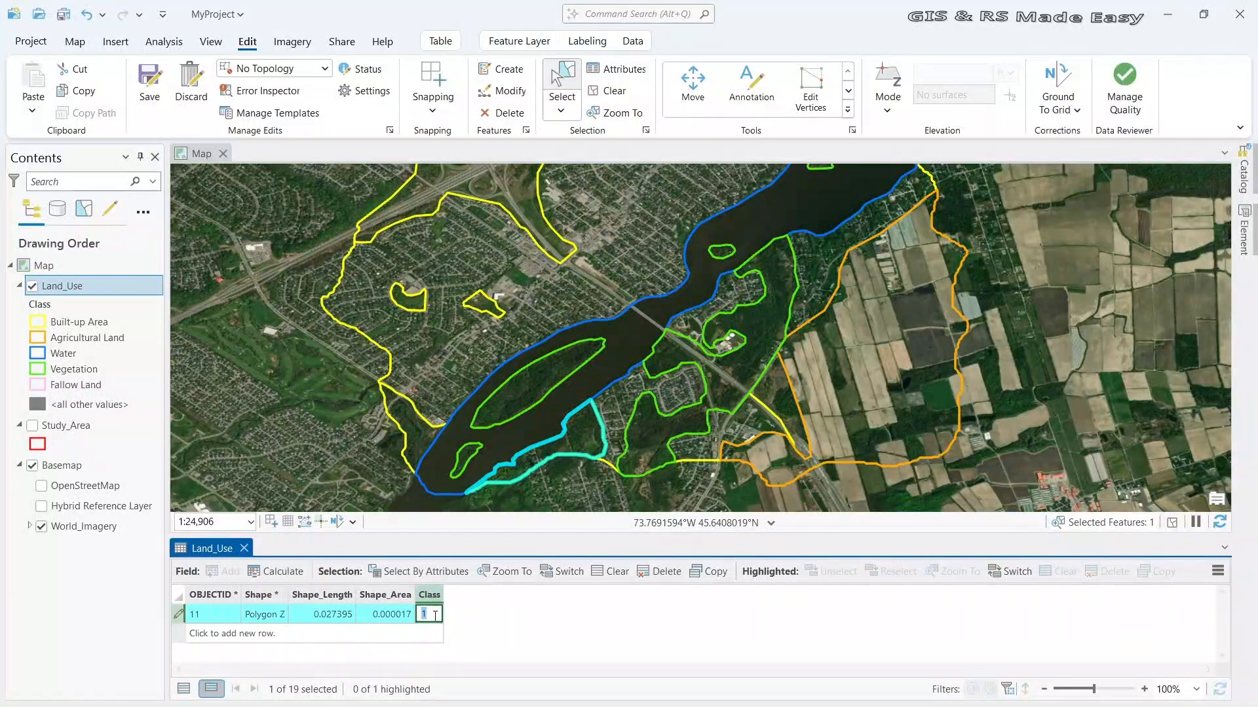
{"action": "type", "text": "4"}
{"action": "key", "text": "Return"}
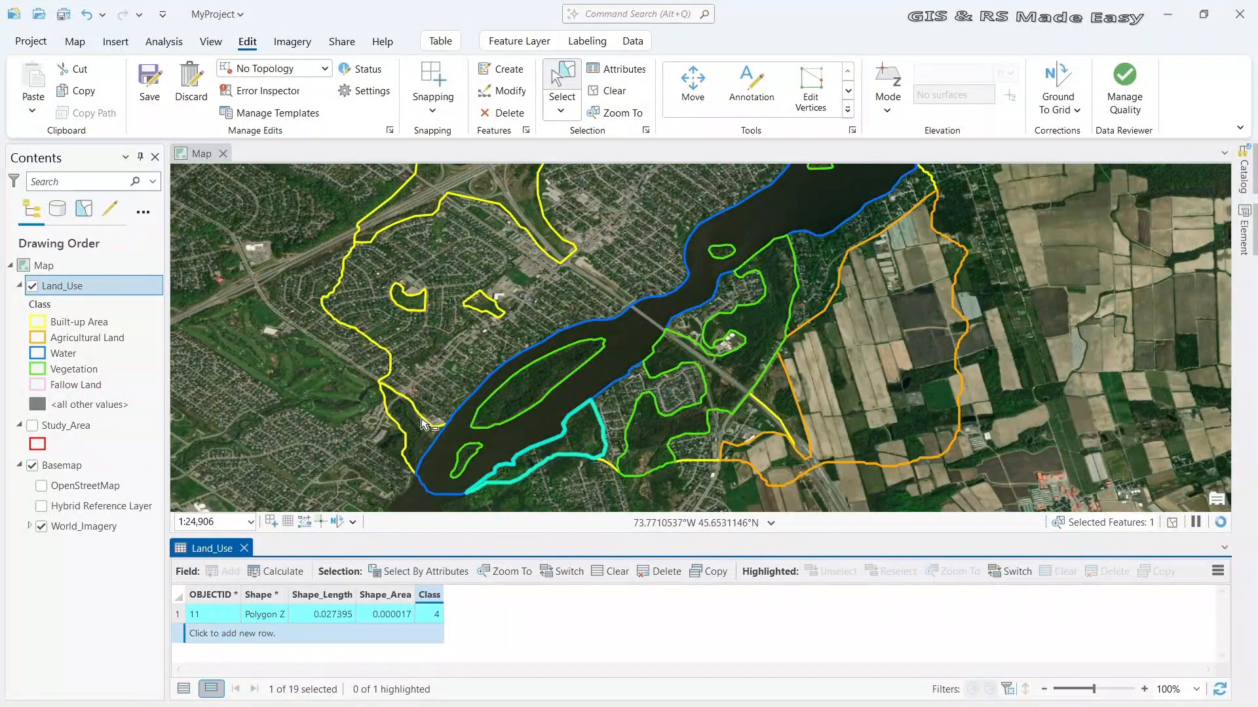
Set the Class of the two small enclosed polygons and the riverside polygon northwest of the river to 4, and clear the selection
{"action": "left_click", "coordinate": [416, 433]}
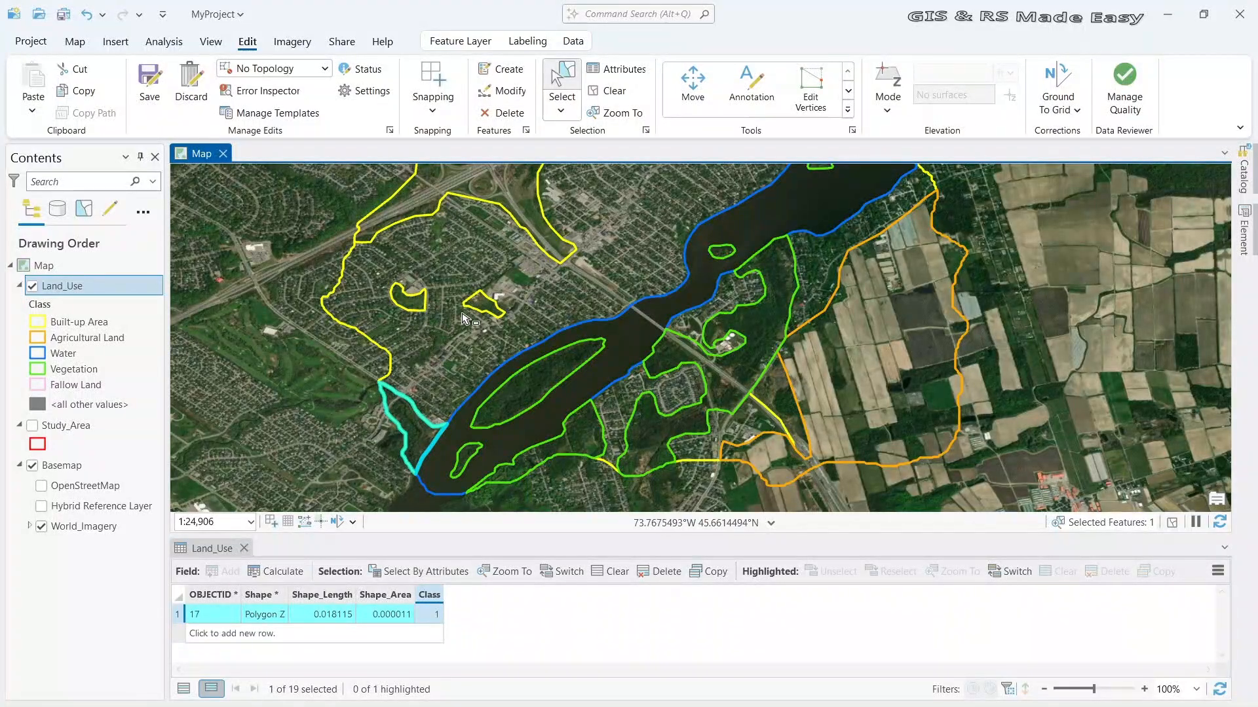
{"action": "left_click", "coordinate": [419, 308], "text": "shift"}
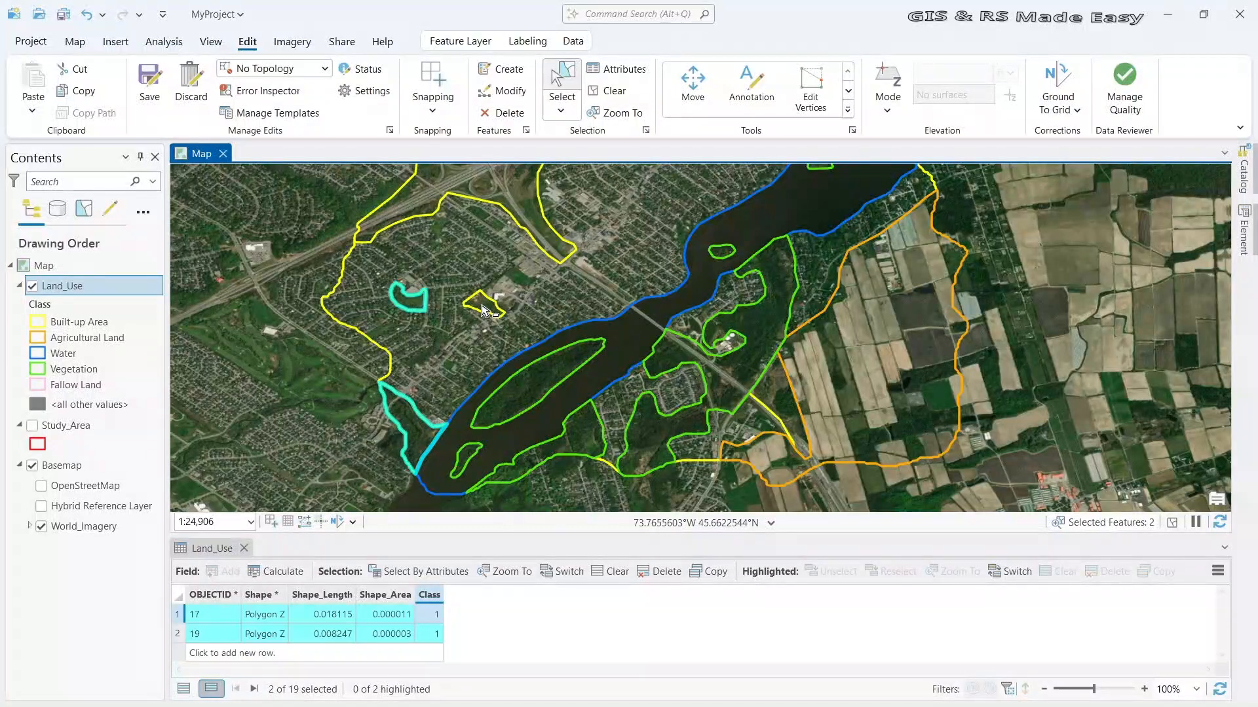
{"action": "left_click", "coordinate": [483, 310], "text": "shift"}
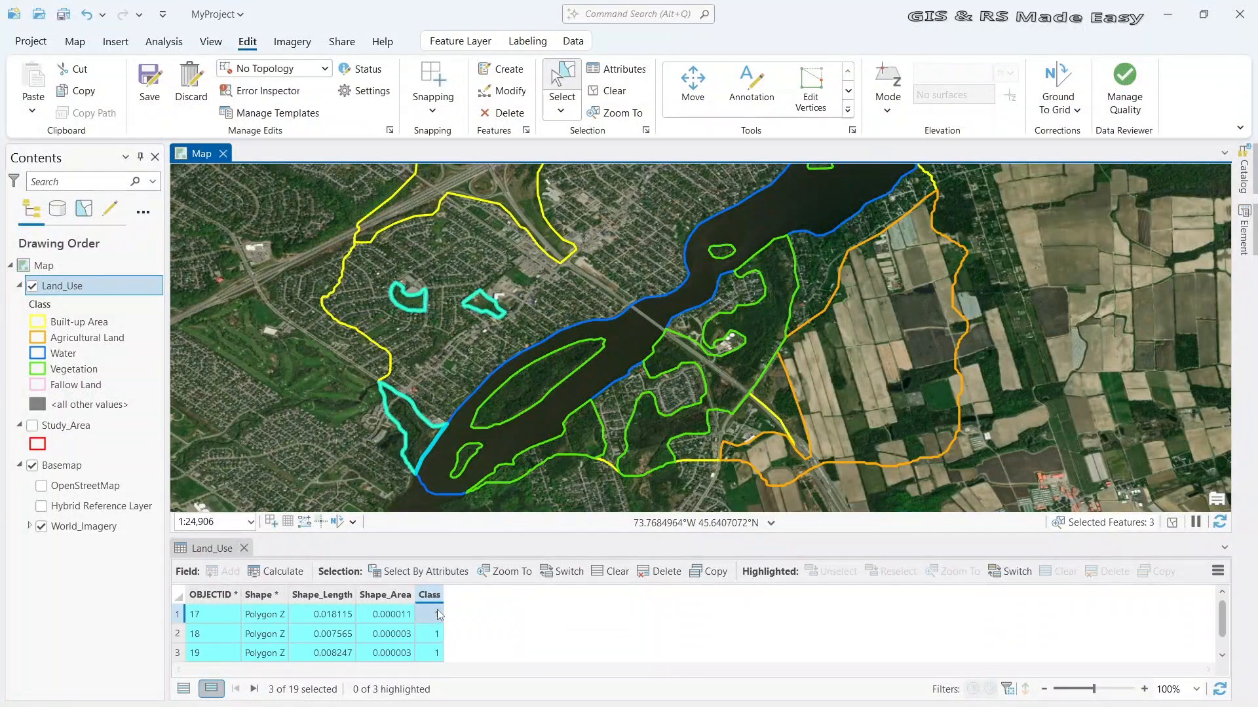
{"action": "double_click", "coordinate": [437, 611]}
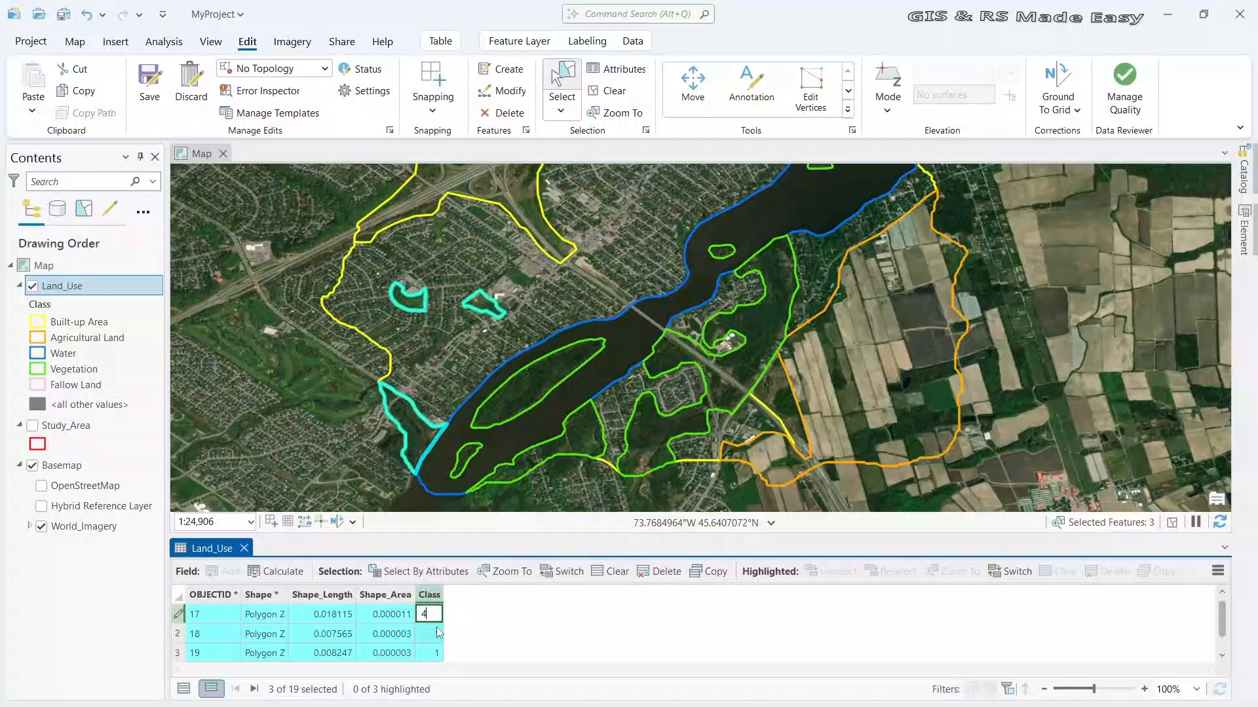
{"action": "left_click", "coordinate": [438, 636]}
{"action": "left_click", "coordinate": [437, 633]}
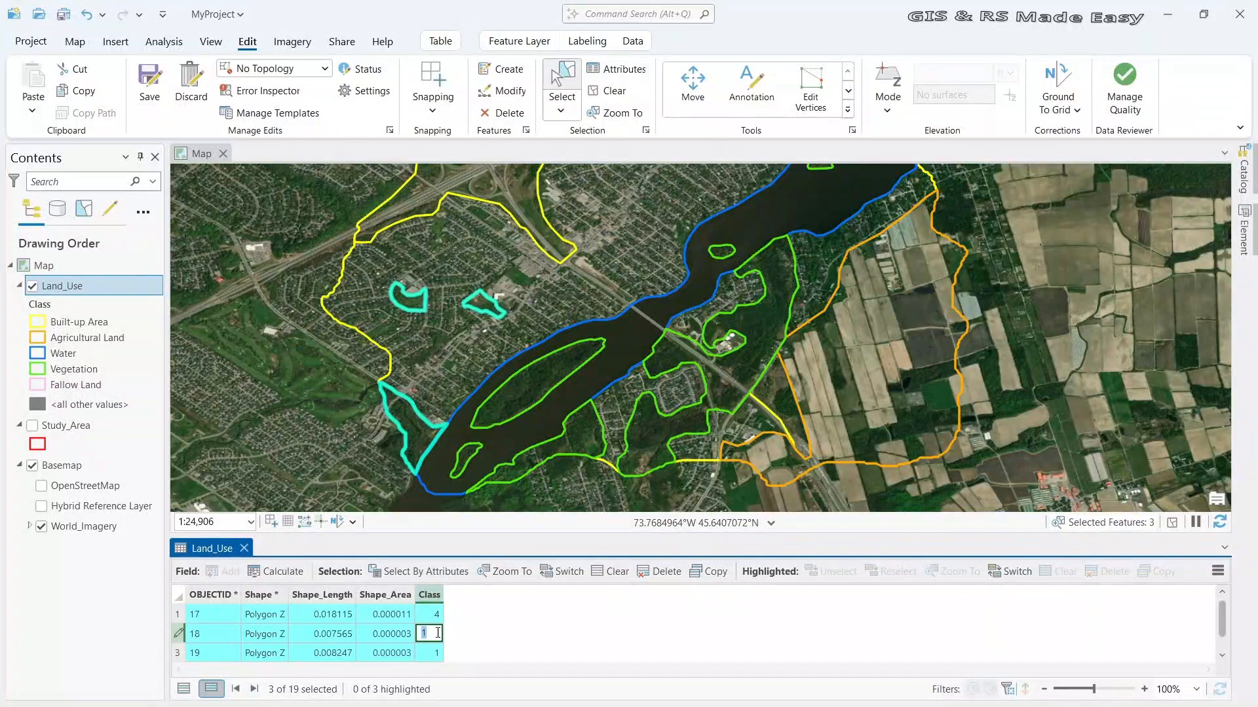
{"action": "left_click", "coordinate": [437, 651]}
{"action": "left_click", "coordinate": [434, 655]}
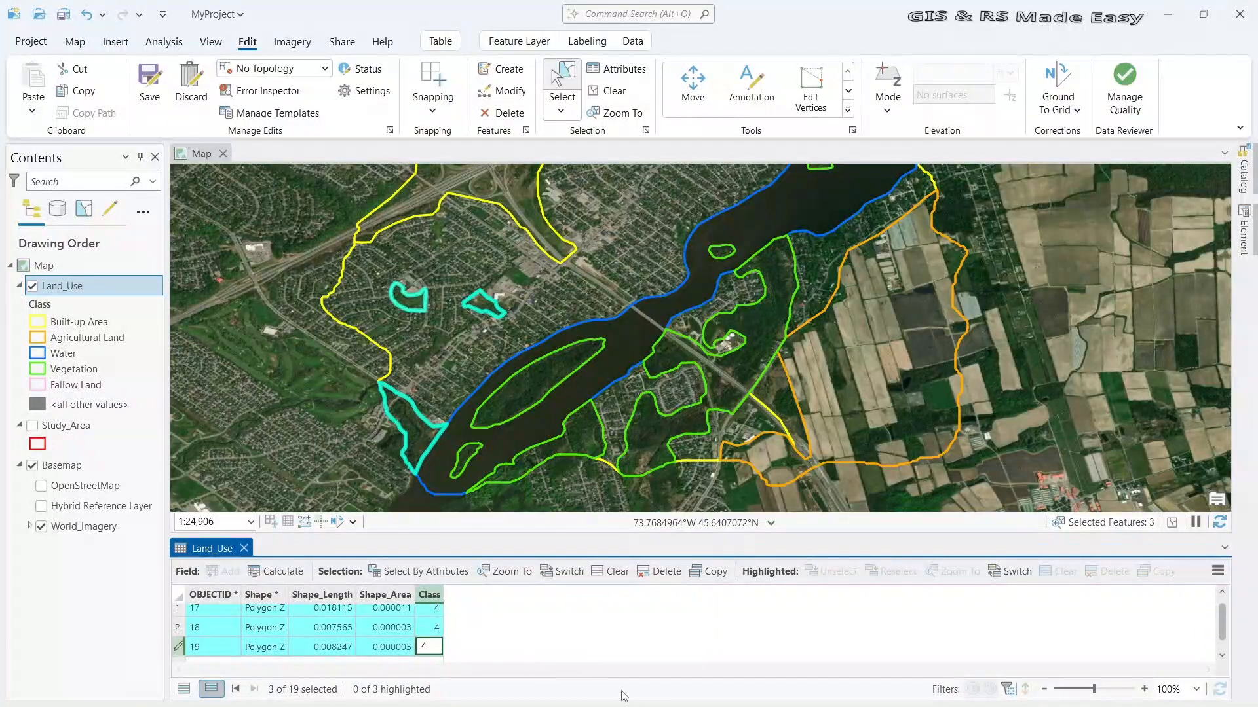
{"action": "key", "text": "Return"}
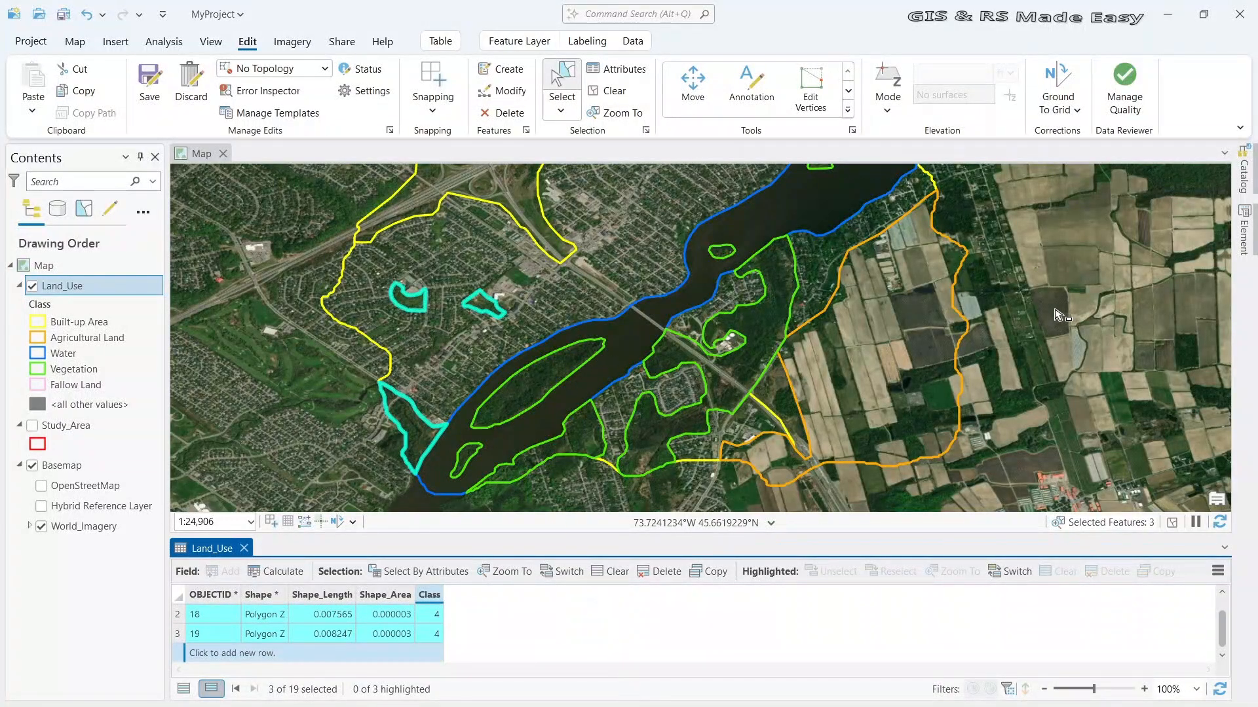
{"action": "left_click", "coordinate": [1058, 315]}
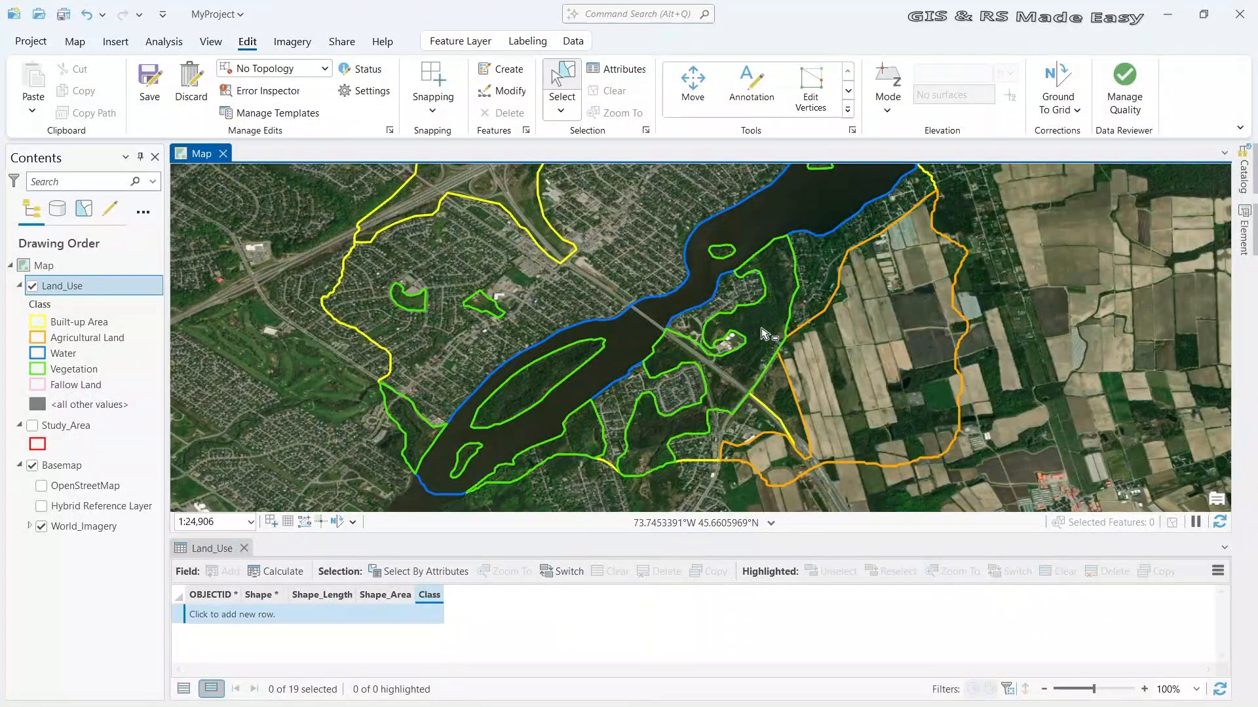
Set the Class of the highway interchange polygon and the triangular polygon beside the eastern farmland to 5
{"action": "left_click_drag", "start_coordinate": [763, 333], "coordinate": [703, 326]}
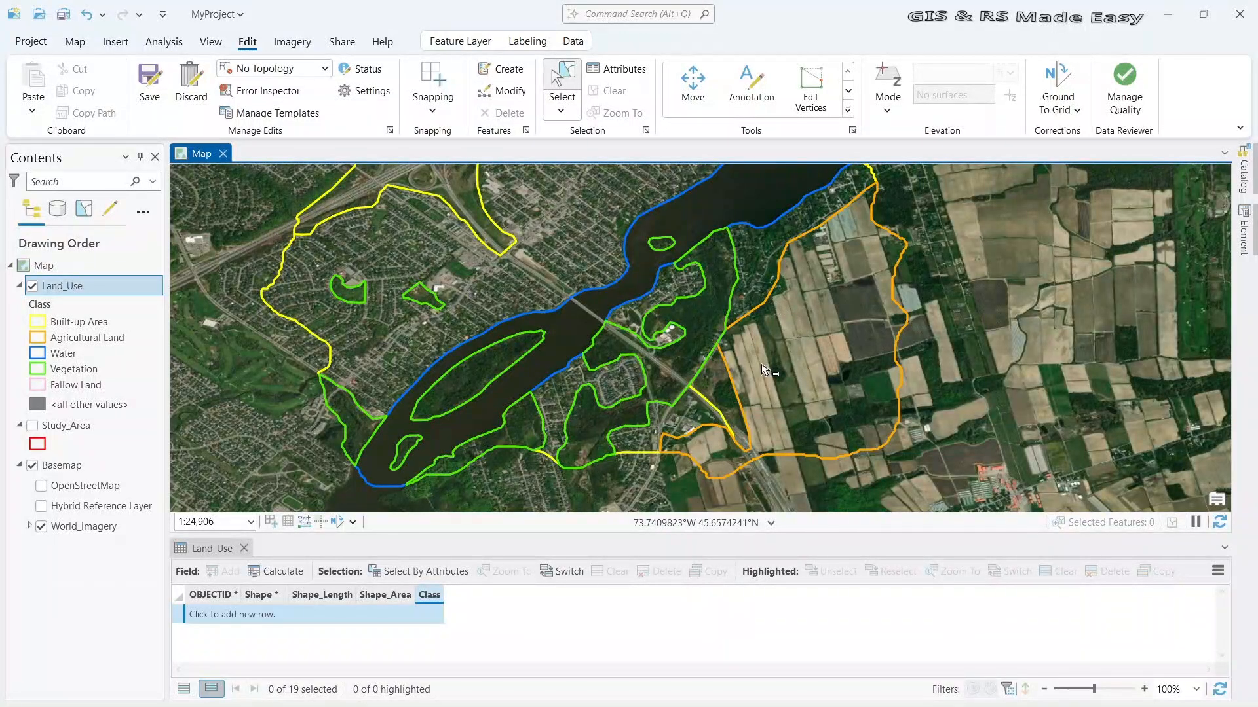
{"action": "key", "text": "Up"}
{"action": "key", "text": "Left"}
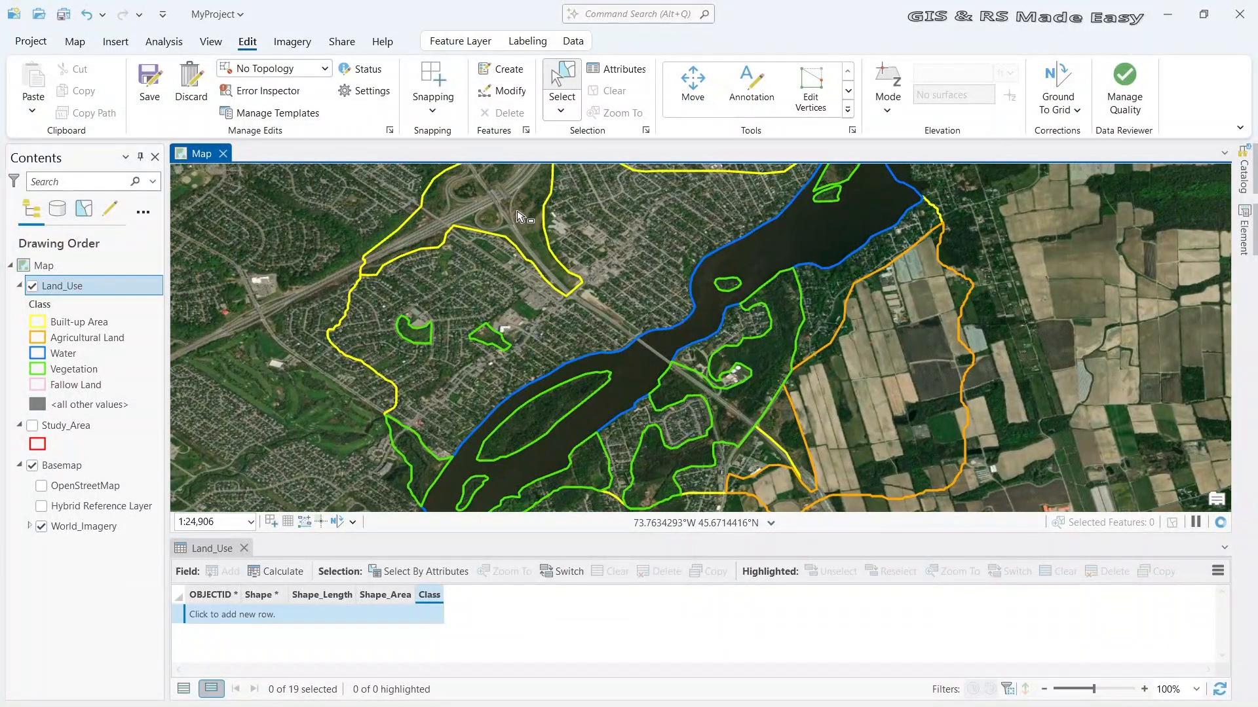
{"action": "left_click", "coordinate": [517, 214]}
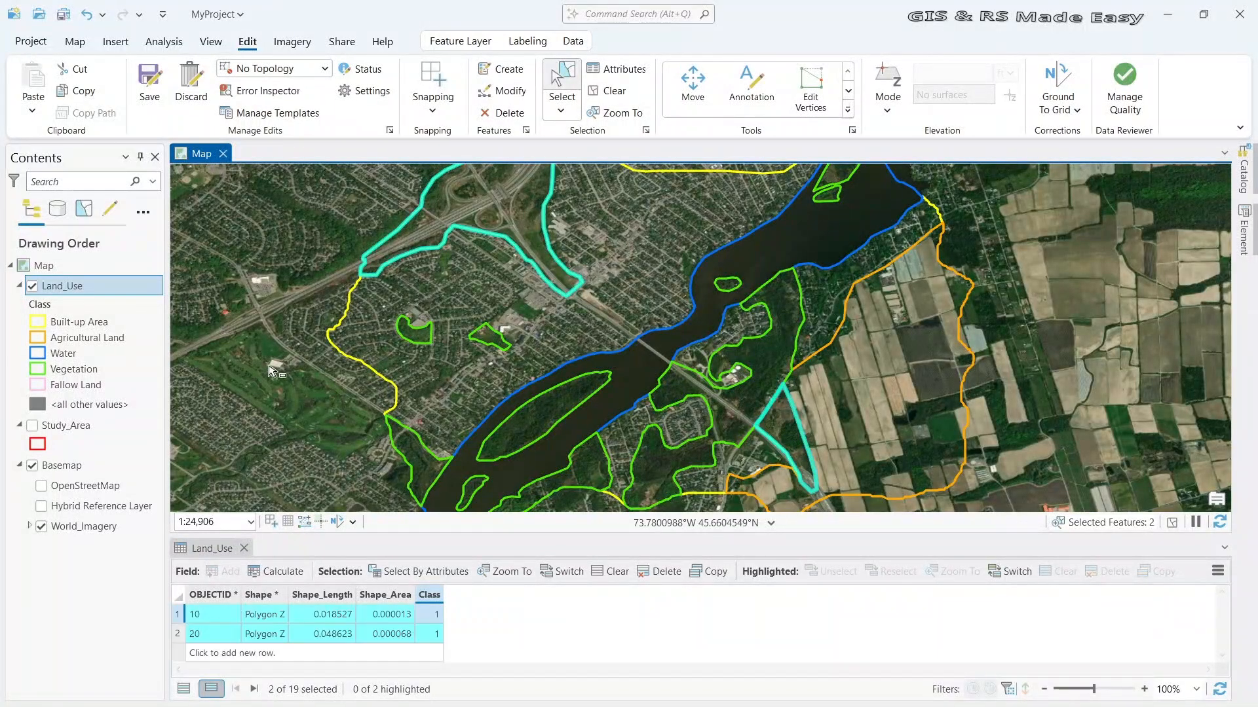
{"action": "left_click", "coordinate": [436, 630]}
{"action": "type", "text": "1"}
{"action": "left_click", "coordinate": [436, 616]}
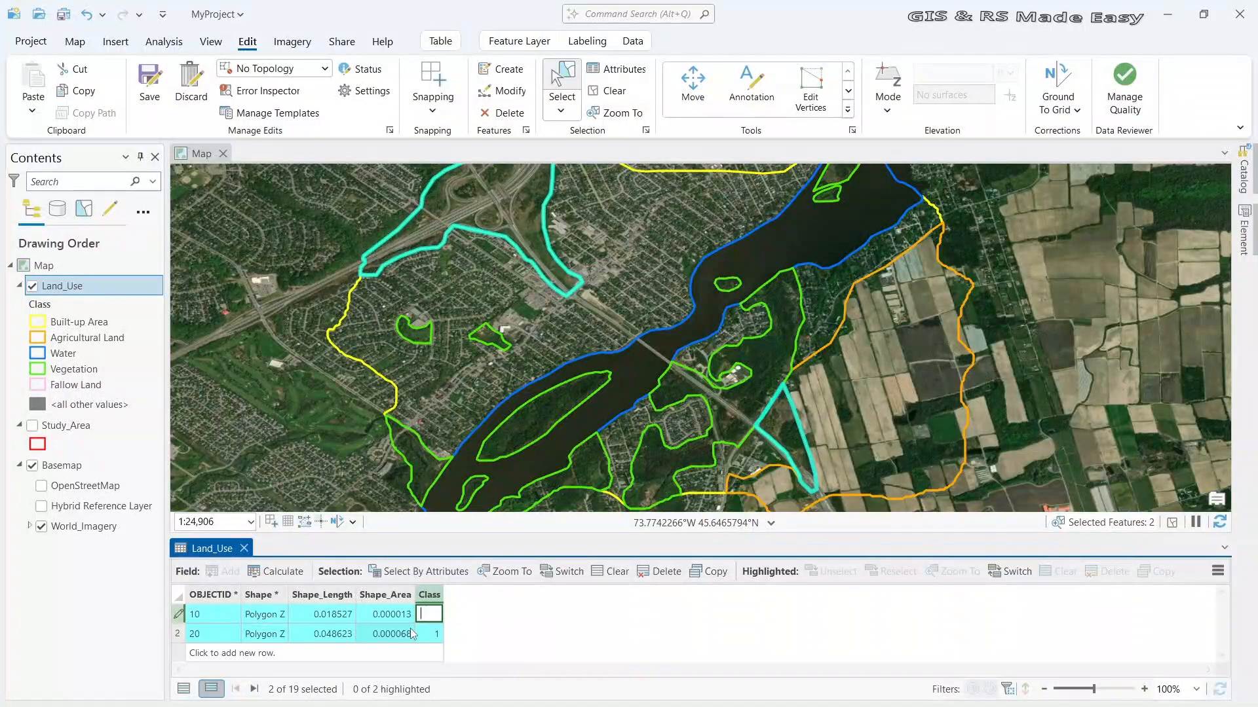
{"action": "type", "text": "5"}
{"action": "left_click", "coordinate": [440, 640]}
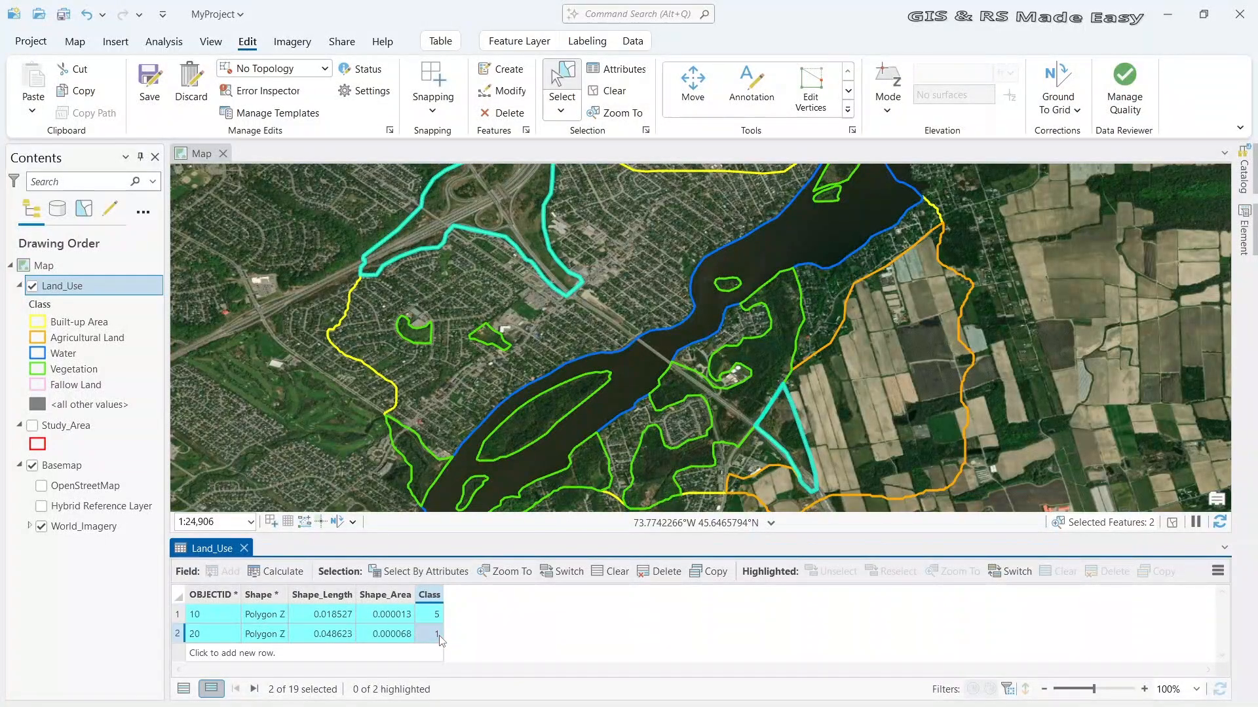
{"action": "type", "text": "5"}
{"action": "key", "text": "Return"}
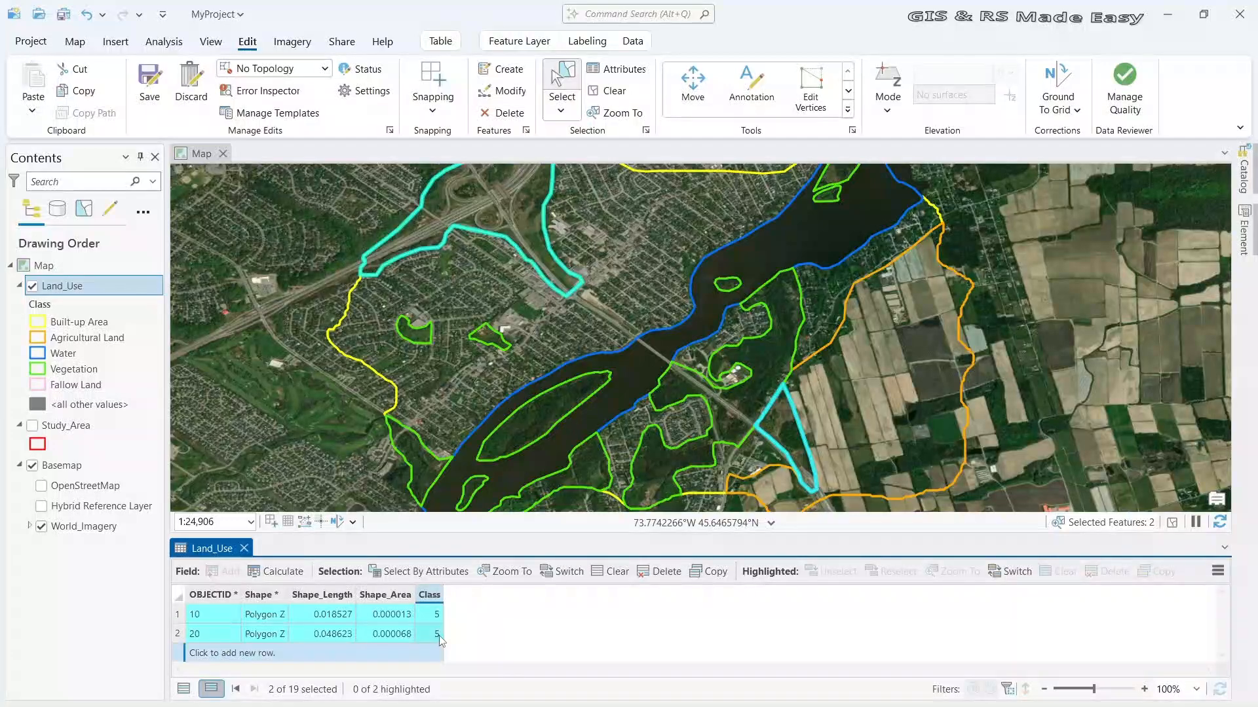
Clear the selection and save the edits to the land use classes
{"action": "left_click", "coordinate": [942, 382]}
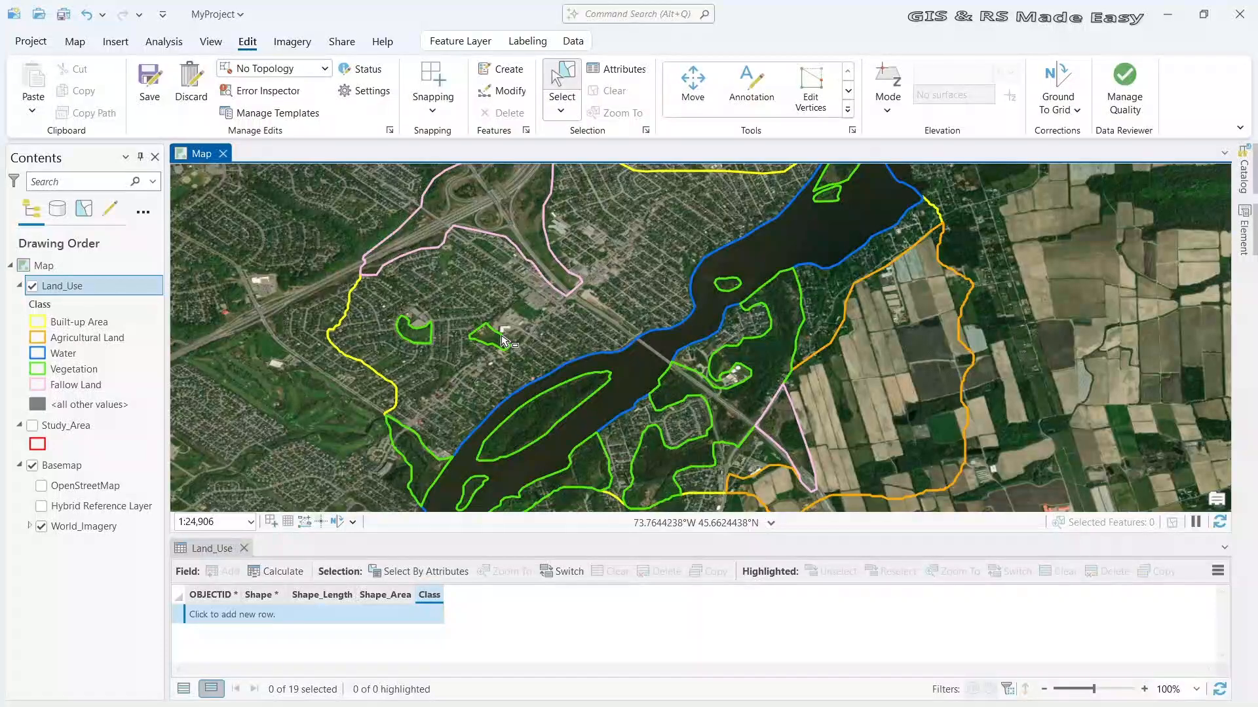
{"action": "scroll", "coordinate": [599, 363], "scroll_direction": "down", "scroll_amount": 2}
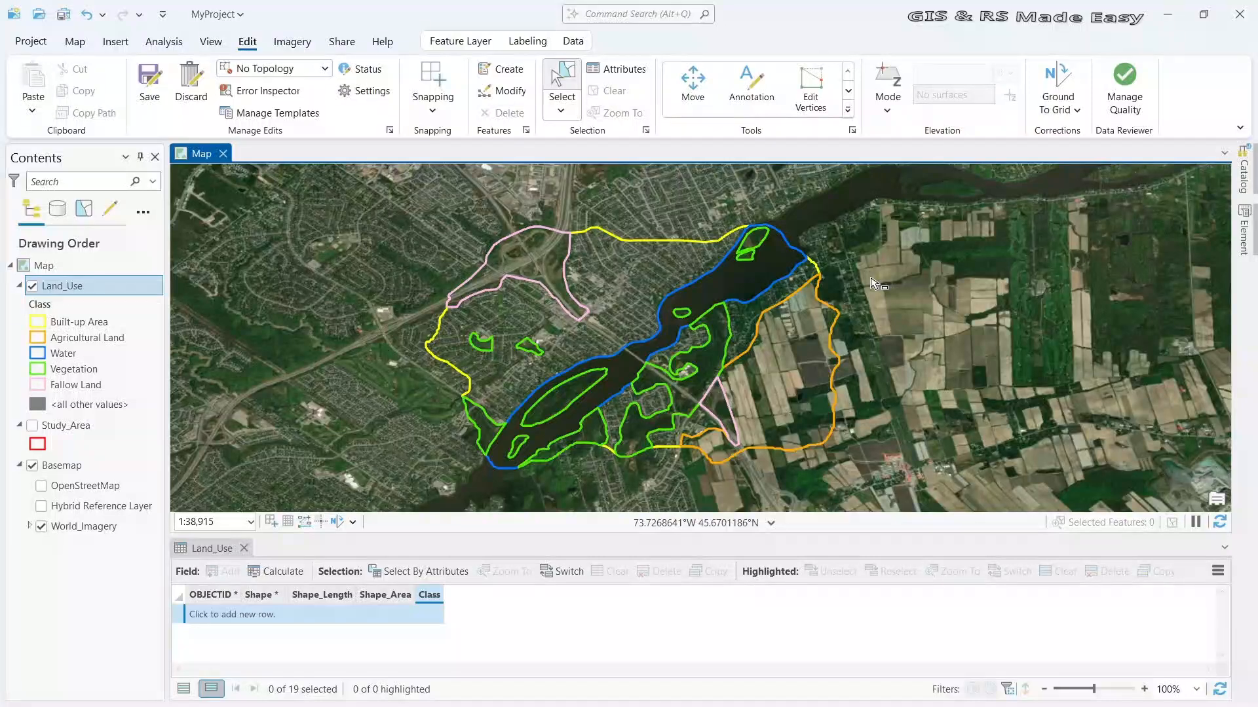
{"action": "left_click", "coordinate": [150, 92]}
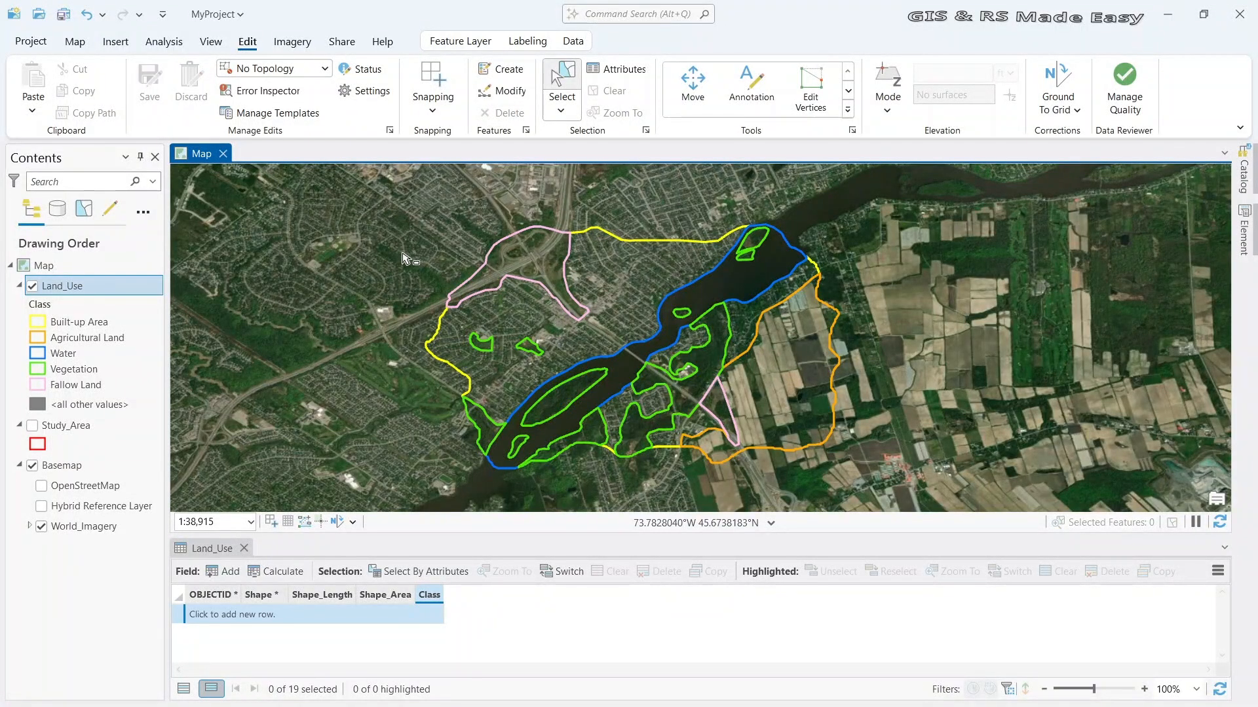
Start a new feature class in MyProject.gdb, naming it Road and setting its feature type to Line
{"action": "scroll", "coordinate": [405, 291], "scroll_direction": "up", "scroll_amount": 3}
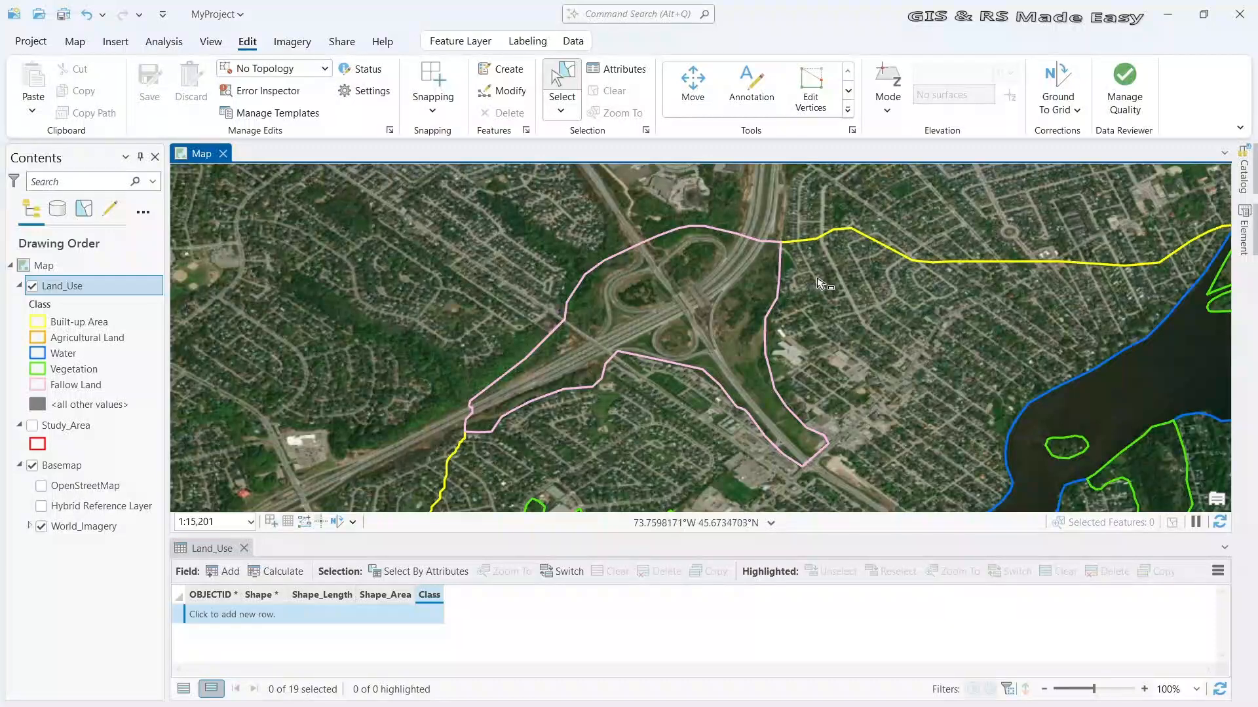
{"action": "left_click", "coordinate": [1246, 184]}
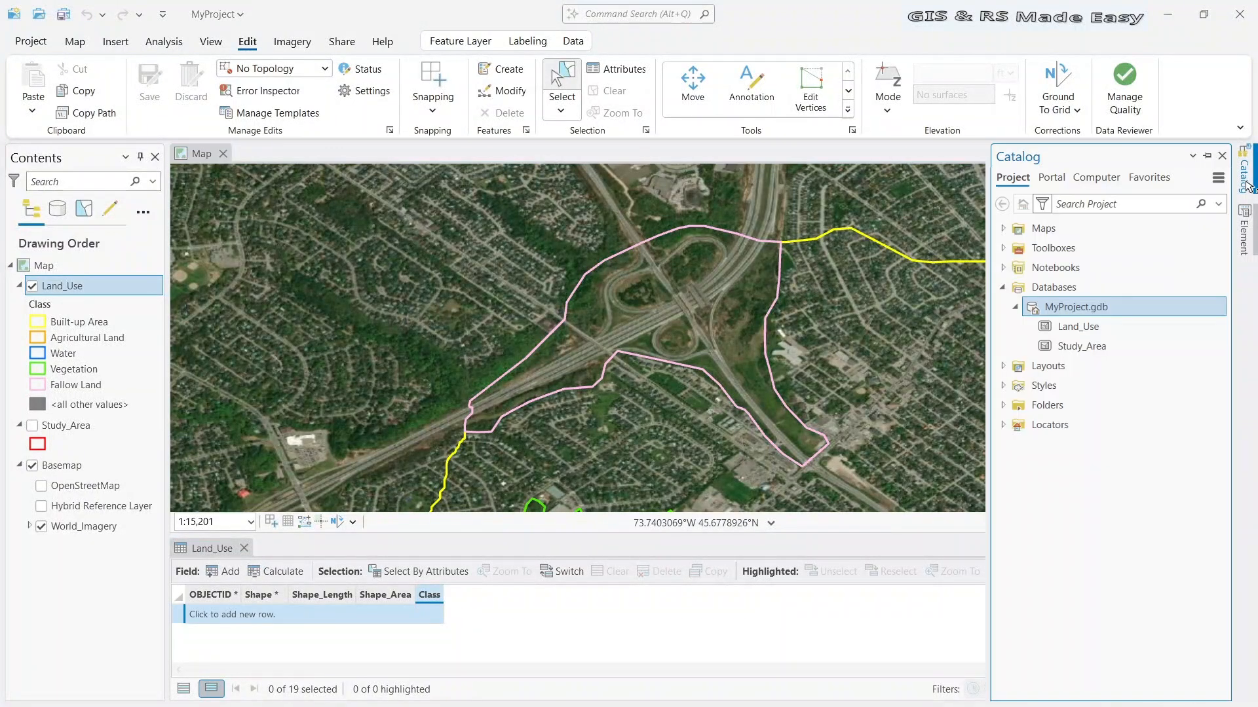
{"action": "right_click", "coordinate": [1088, 314]}
{"action": "mouse_move", "coordinate": [1000, 245]}
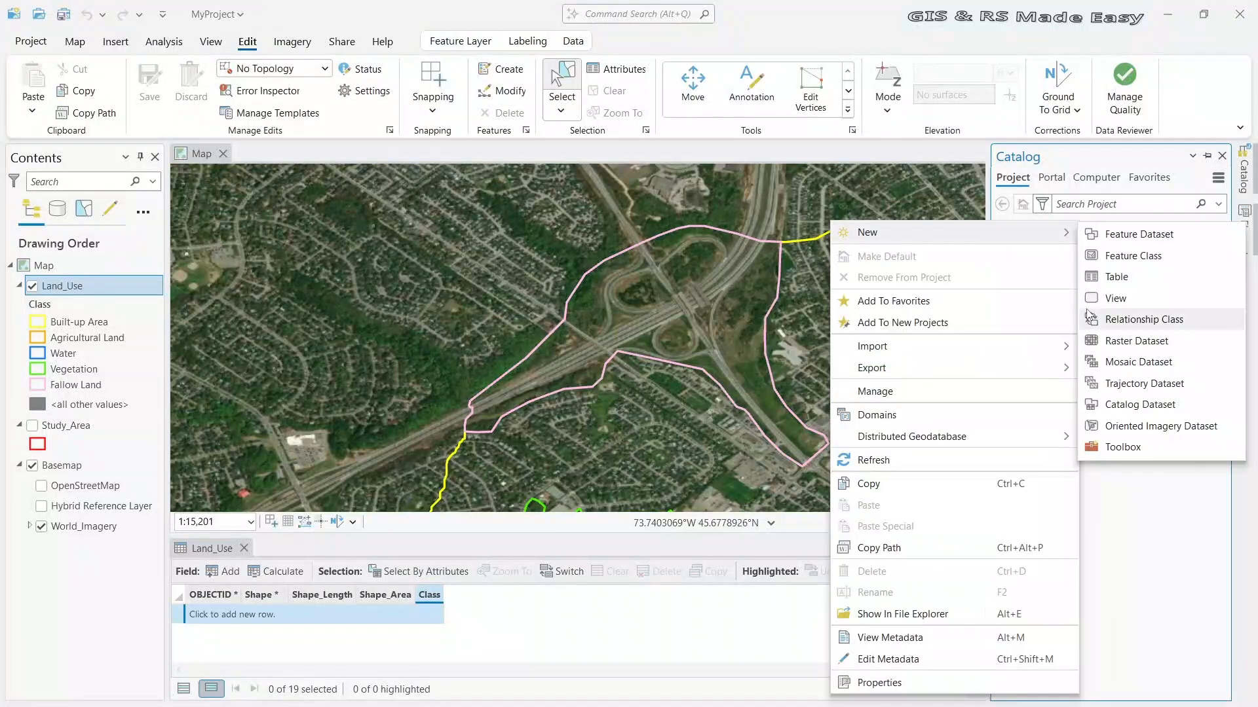
{"action": "left_click", "coordinate": [1130, 258]}
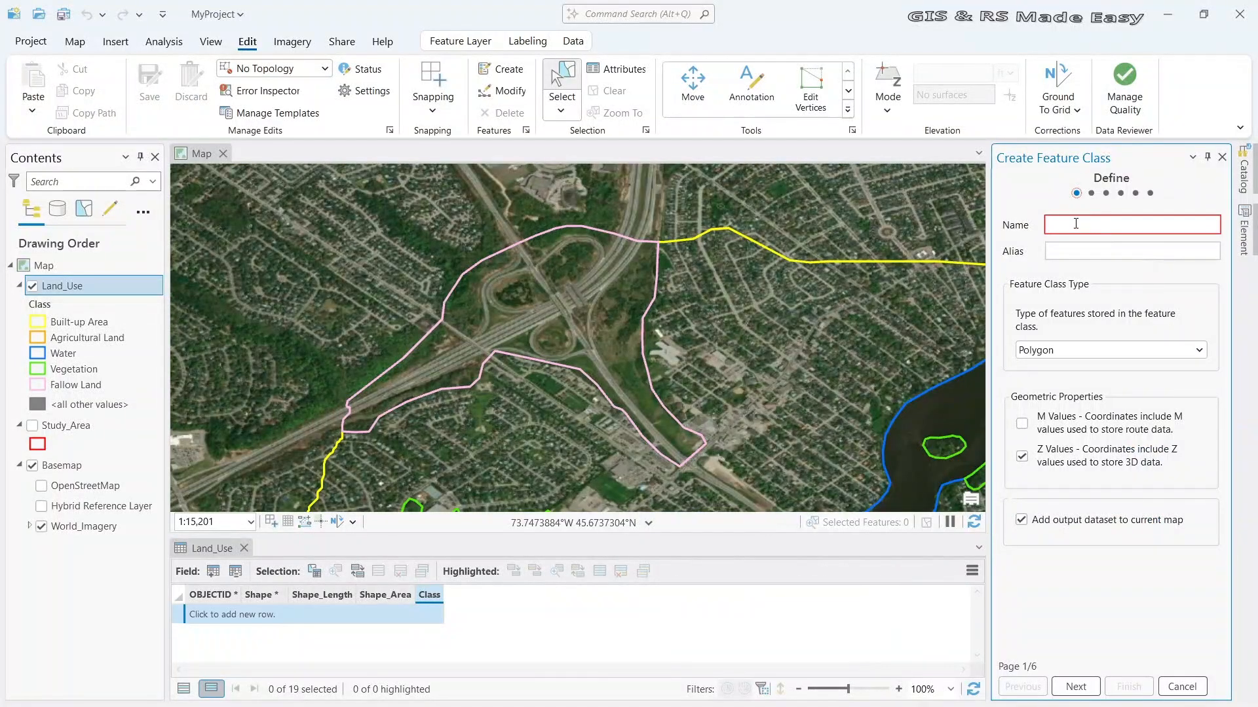
{"action": "type", "text": "Road"}
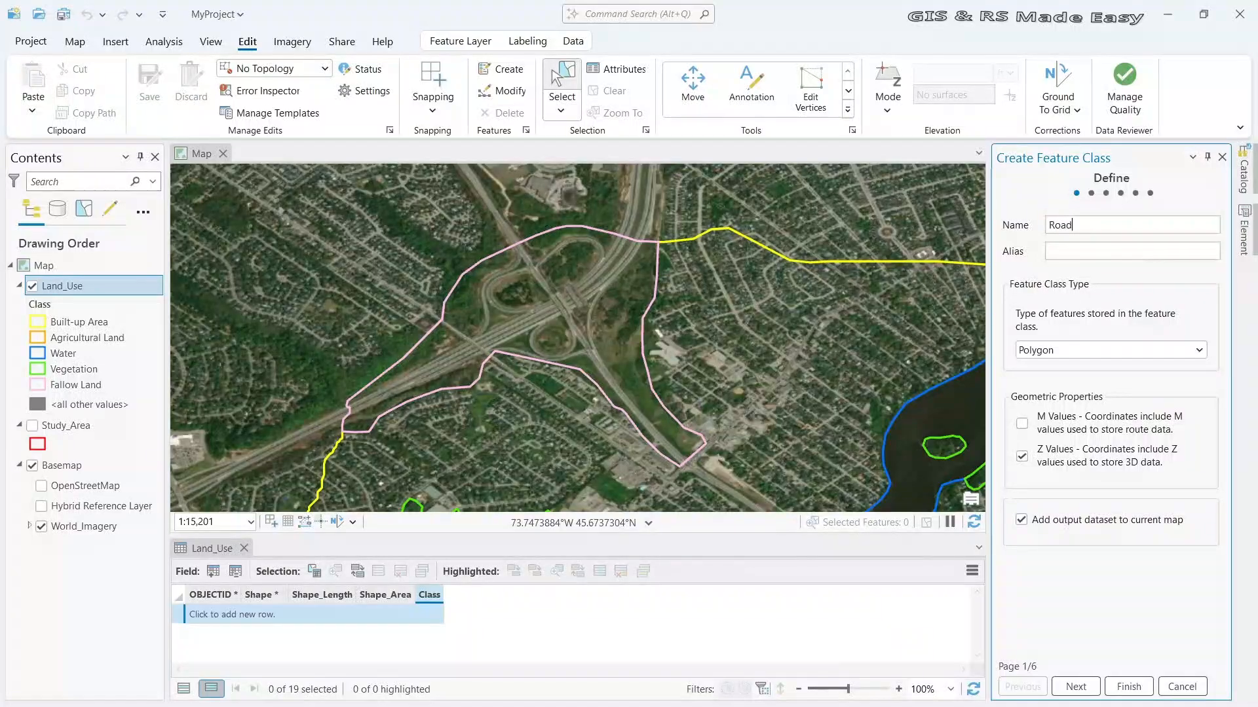
{"action": "left_click", "coordinate": [1047, 352]}
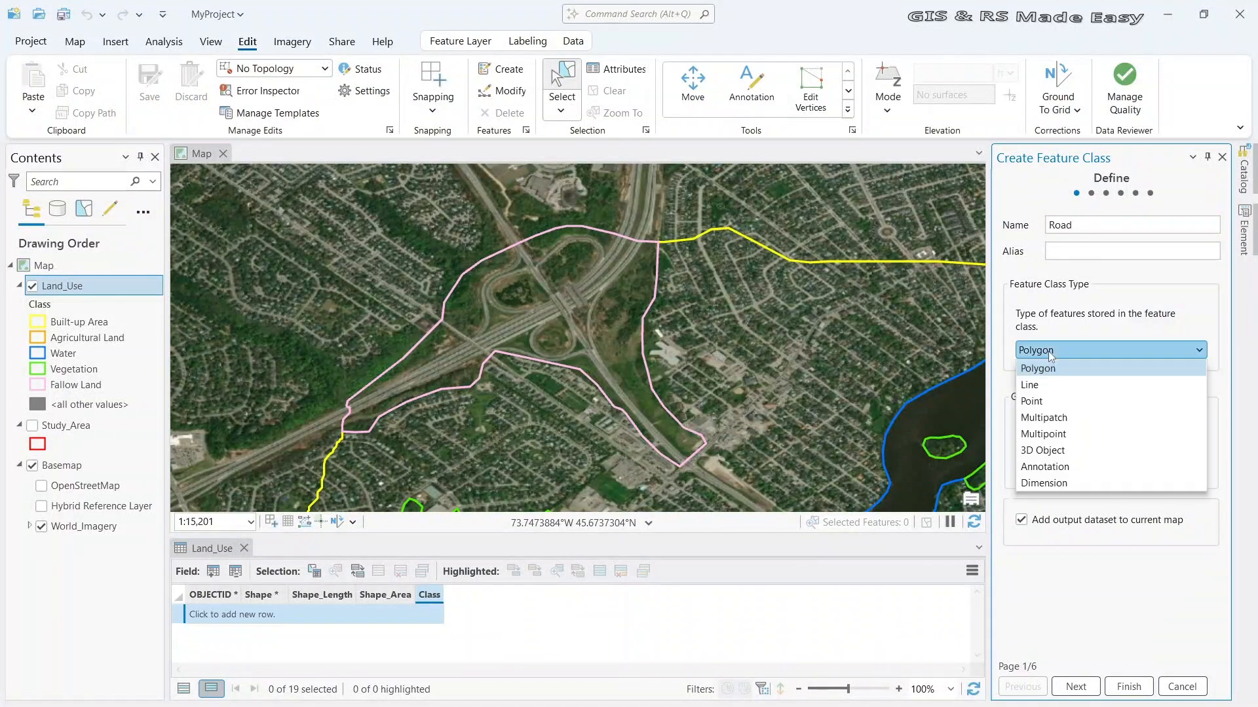
{"action": "left_click", "coordinate": [1044, 391]}
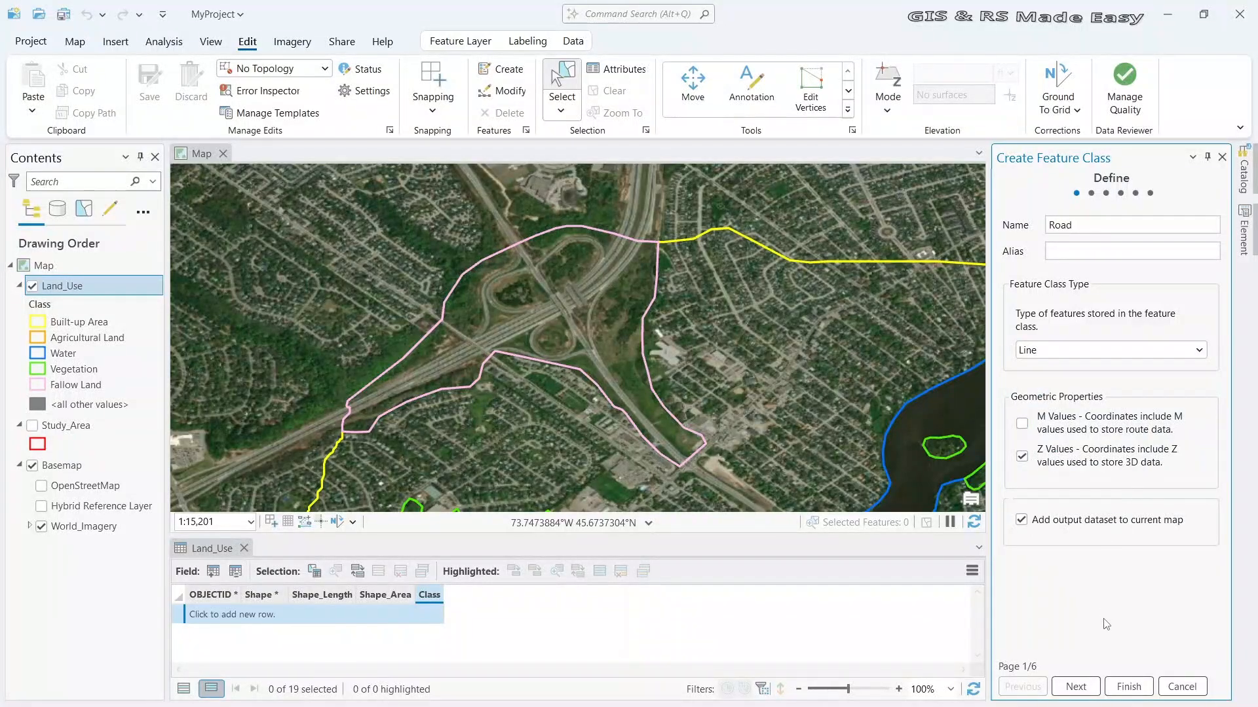
Finish creating the Road feature class without extra fields, keeping the WGS 1984 coordinate system
{"action": "left_click", "coordinate": [1078, 688]}
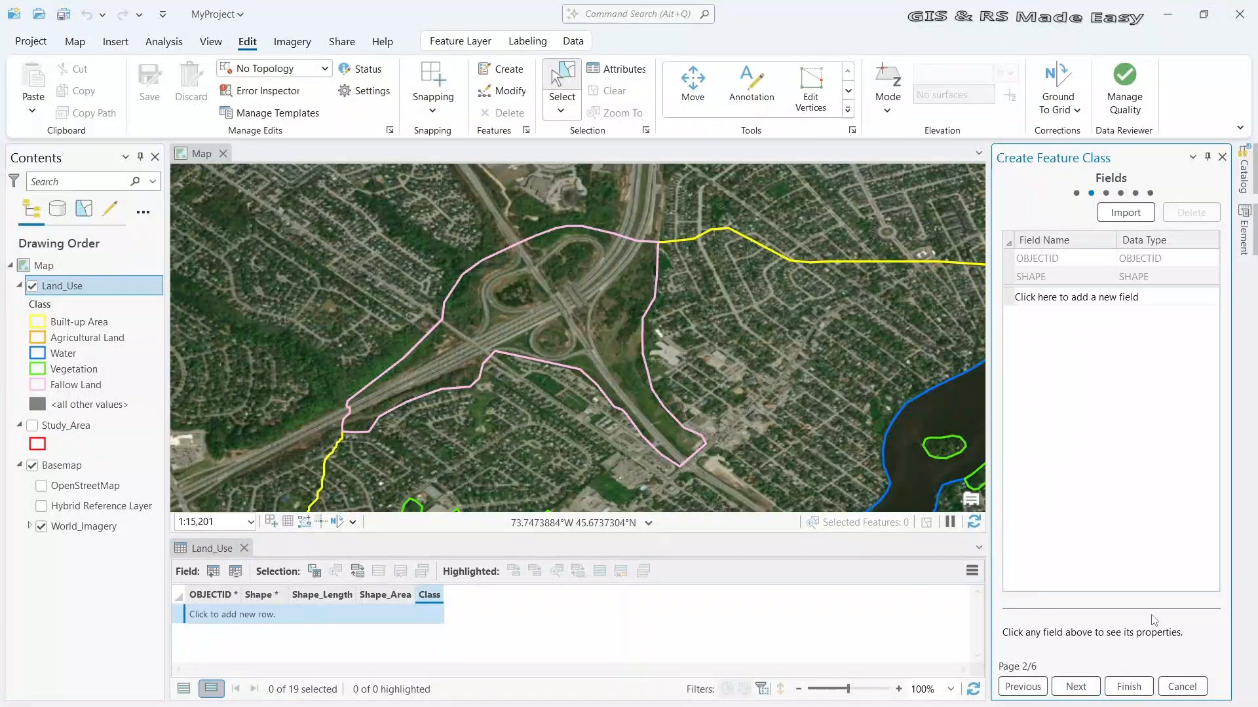
{"action": "left_click", "coordinate": [1075, 687]}
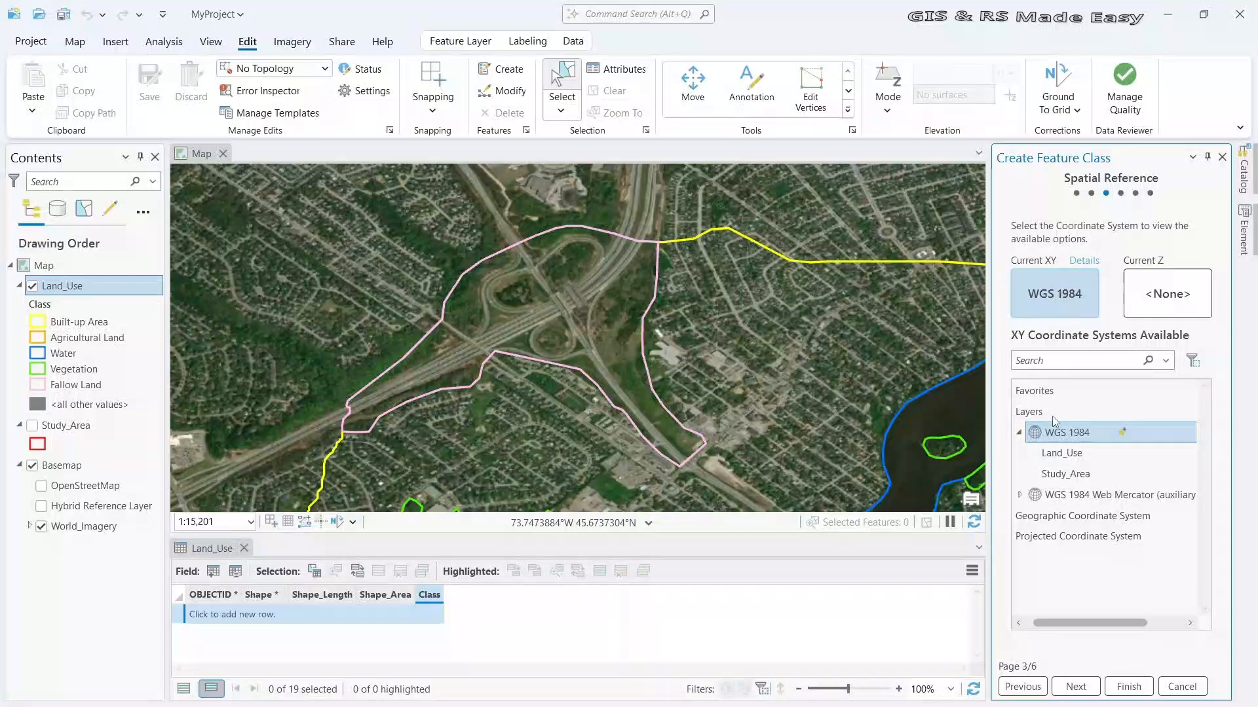
{"action": "left_click", "coordinate": [1119, 688]}
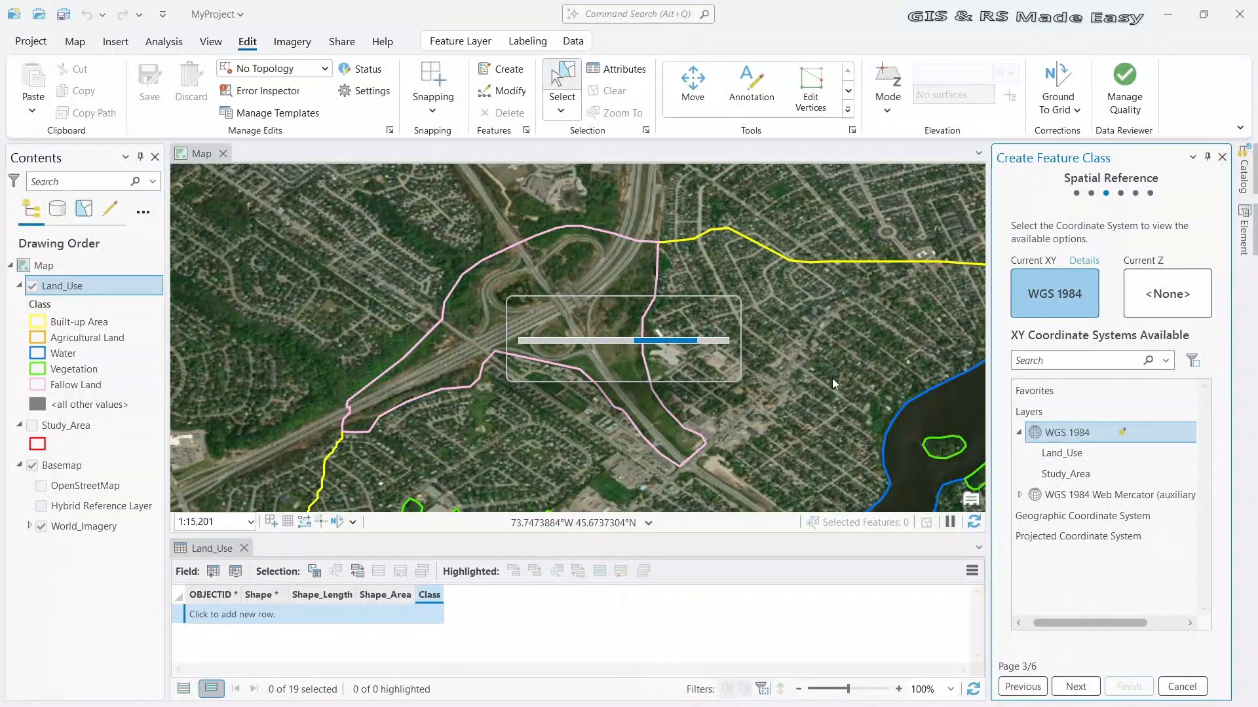
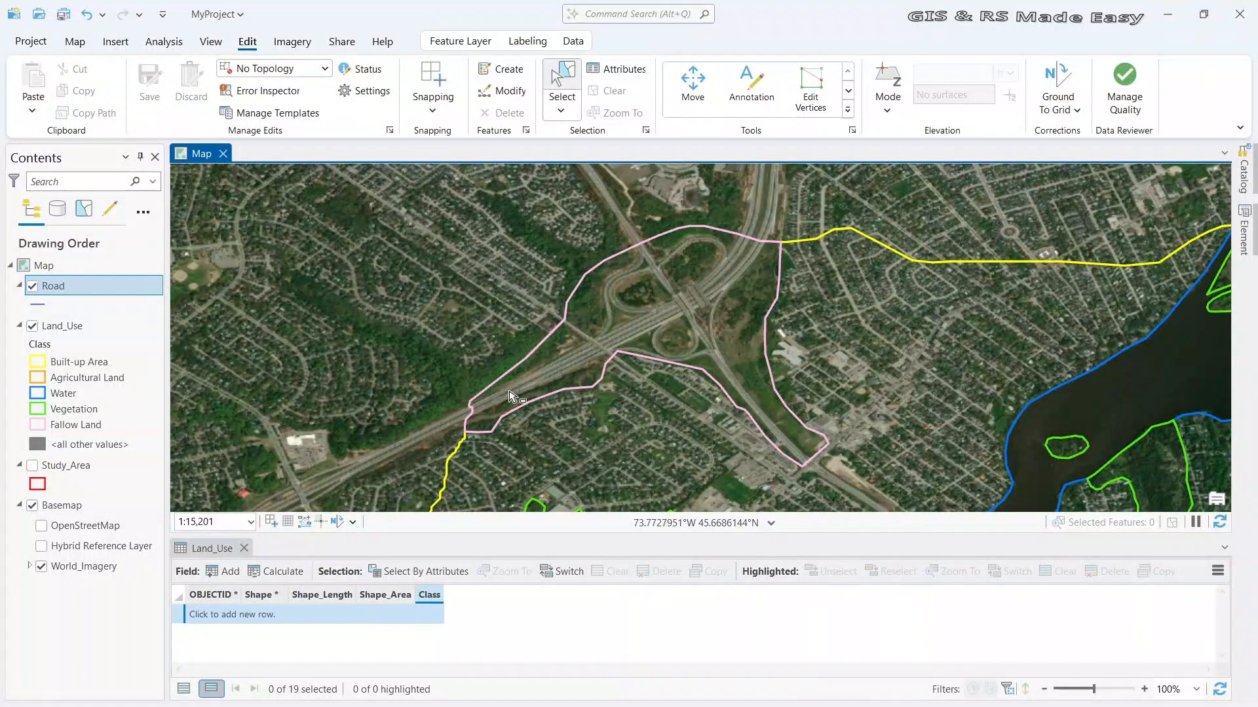
Create a Road line along the main highway from the interchange polygon's southwestern tip to its northeastern edge
{"action": "left_click", "coordinate": [128, 280]}
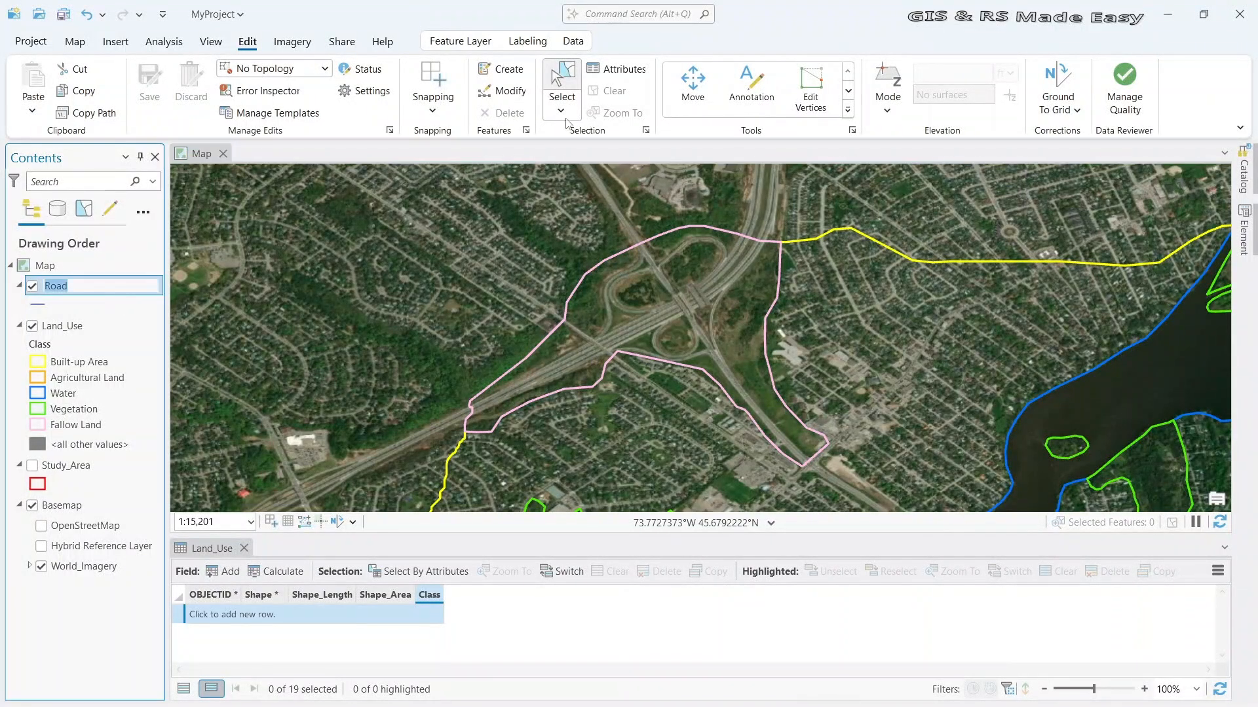
{"action": "left_click", "coordinate": [506, 69]}
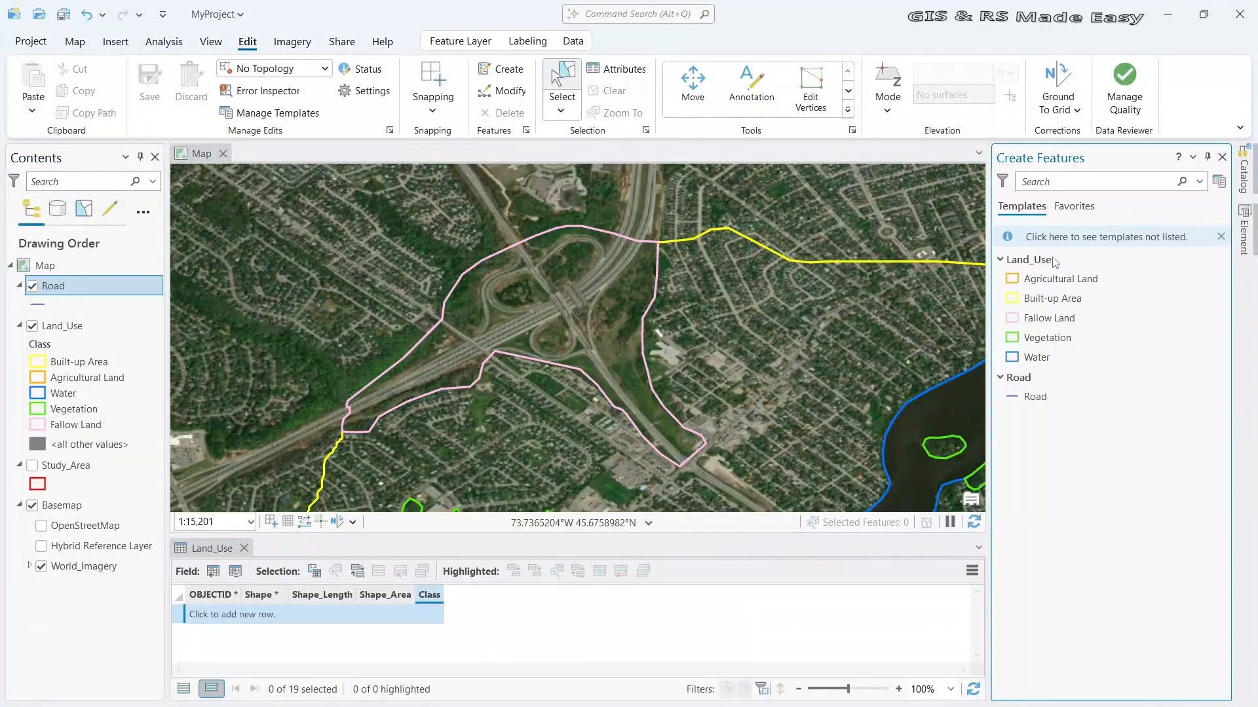
{"action": "left_click", "coordinate": [1046, 405]}
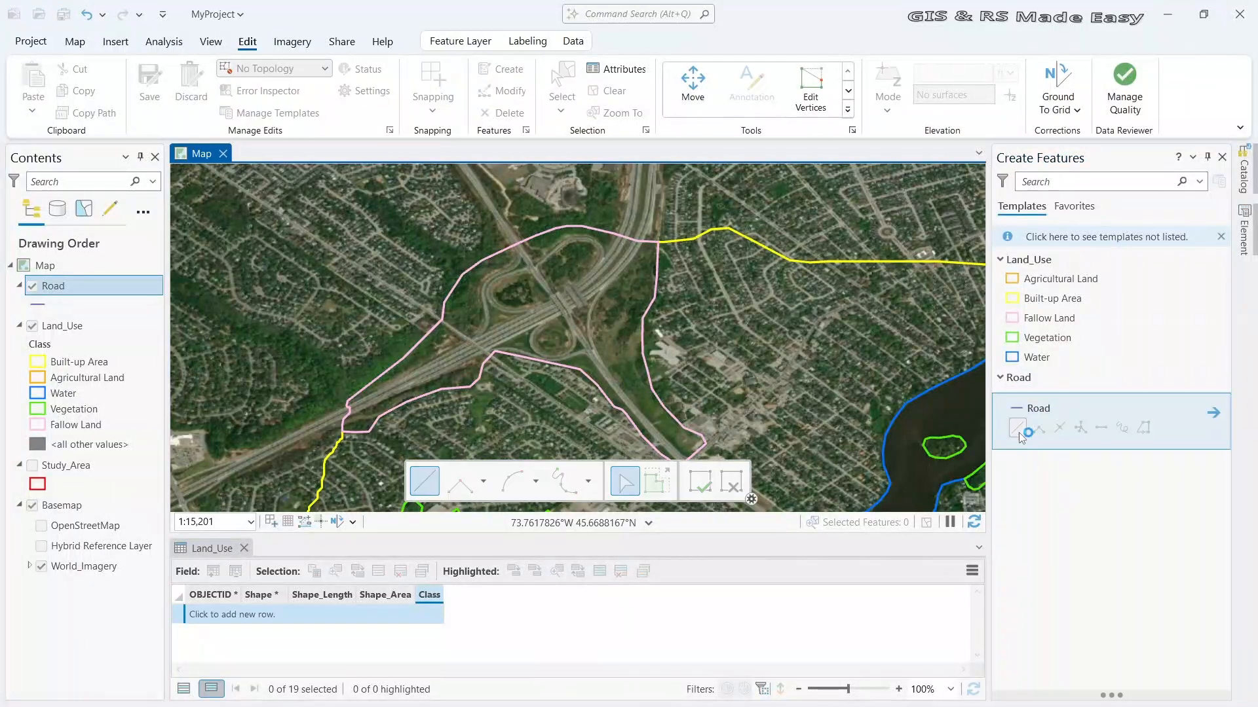
{"action": "left_click", "coordinate": [1015, 435]}
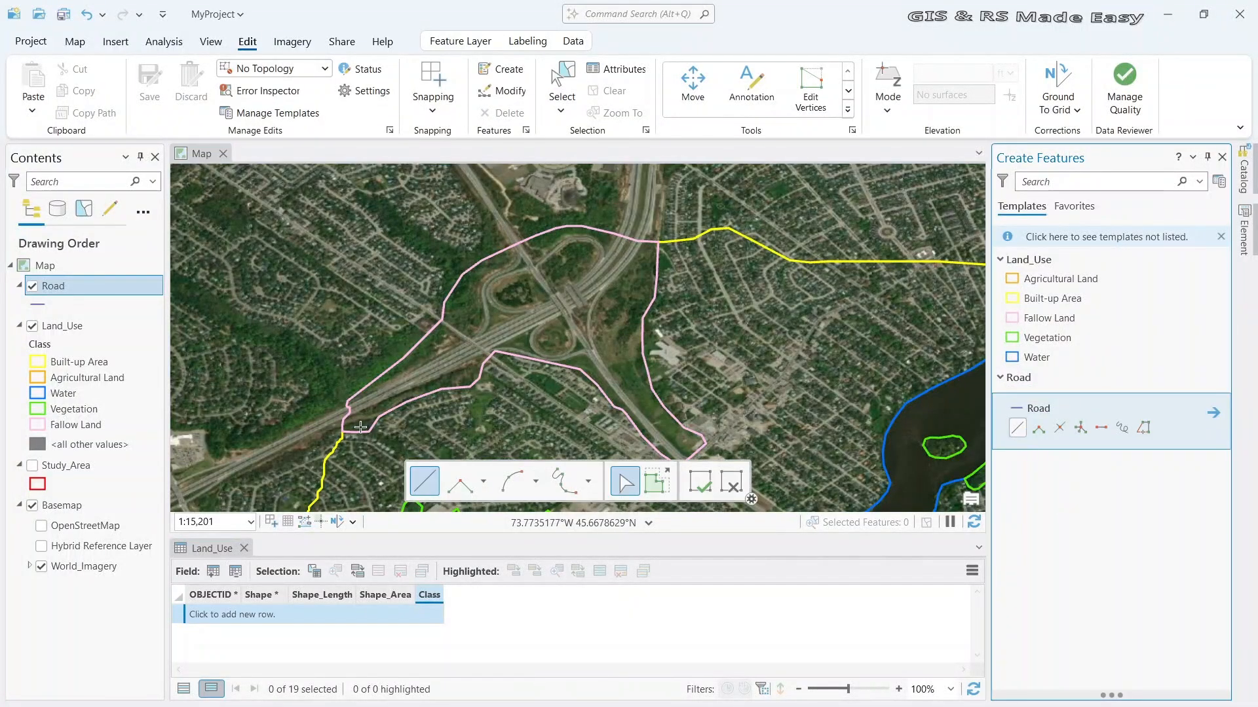
{"action": "scroll", "coordinate": [358, 412], "scroll_direction": "up", "scroll_amount": 3}
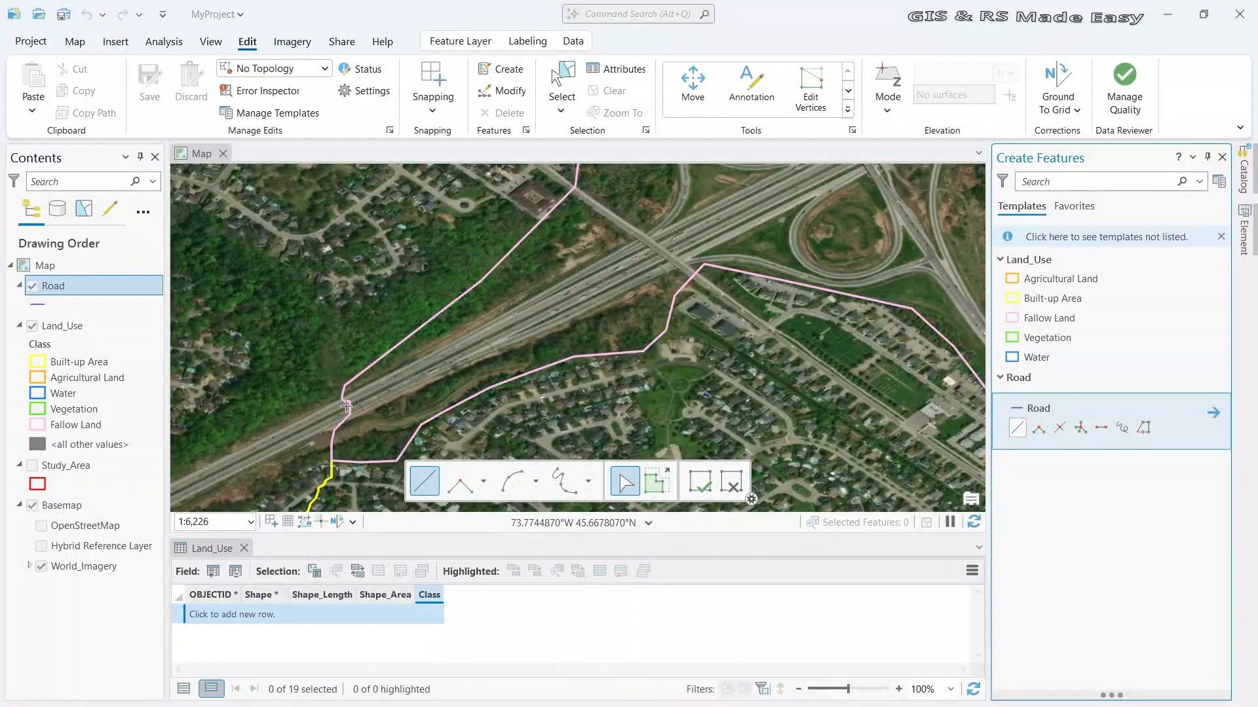
{"action": "left_click", "coordinate": [346, 407]}
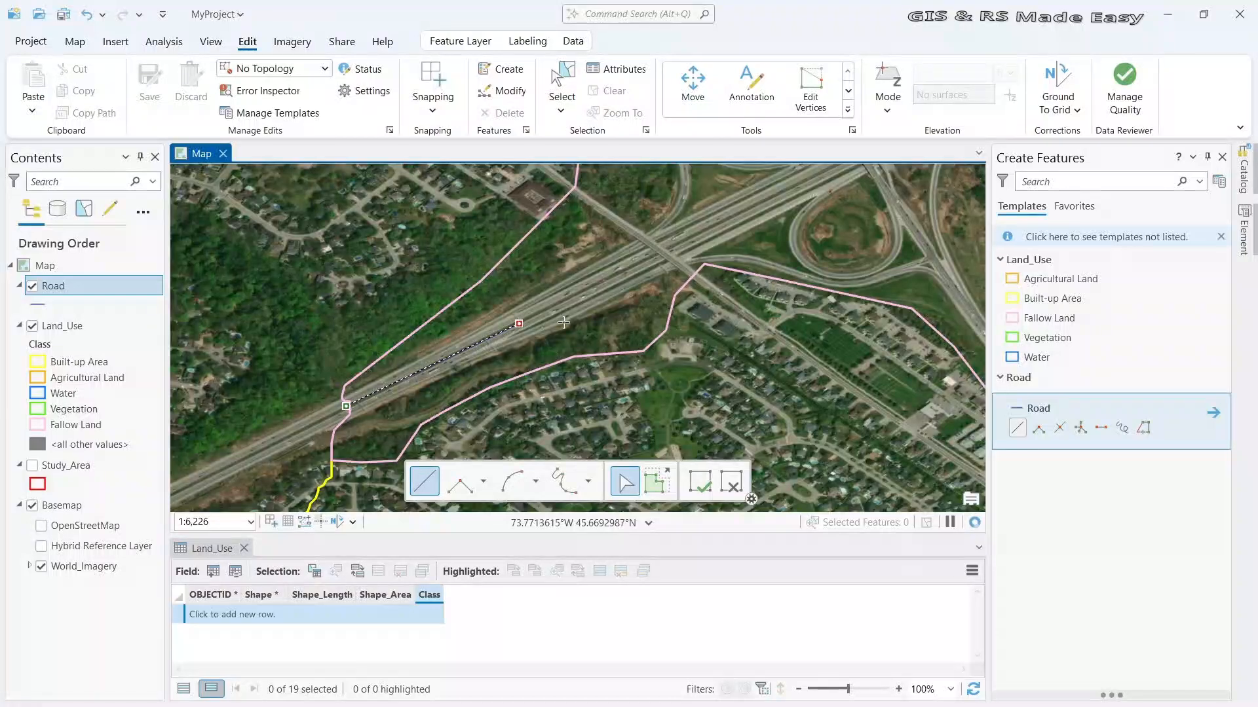
{"action": "left_click_drag", "start_coordinate": [729, 238], "coordinate": [541, 364]}
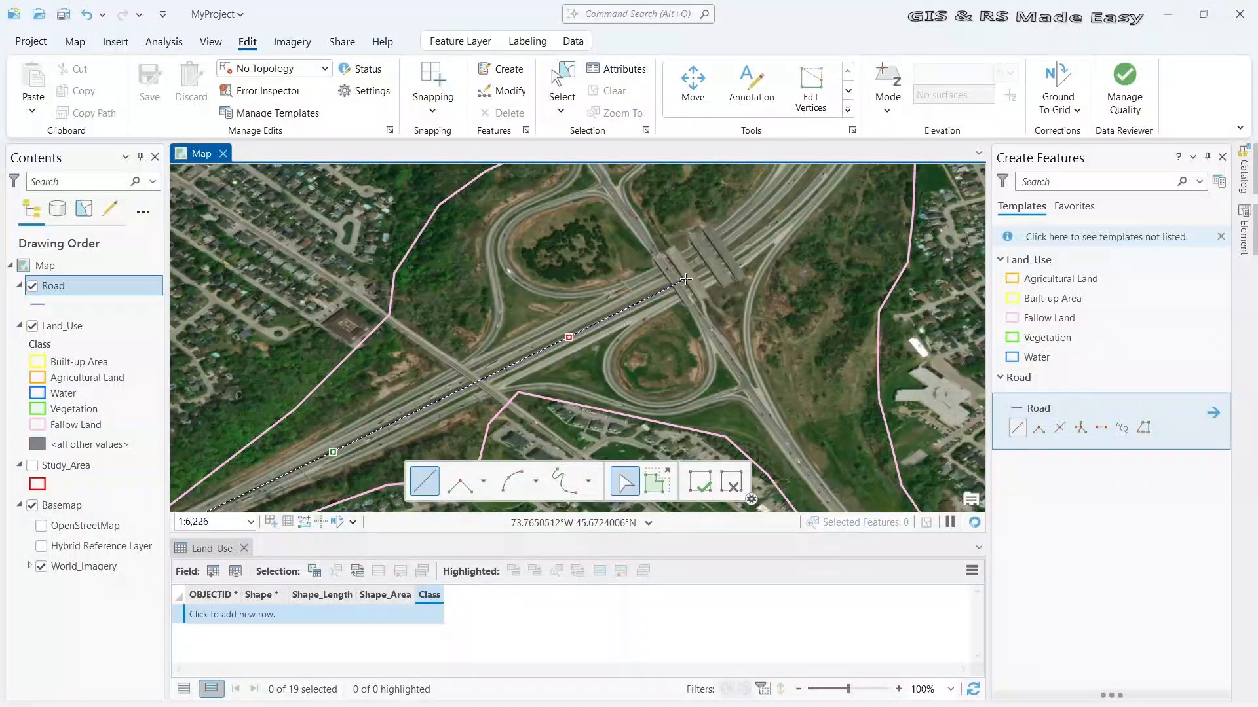
{"action": "left_click_drag", "start_coordinate": [724, 271], "coordinate": [655, 340]}
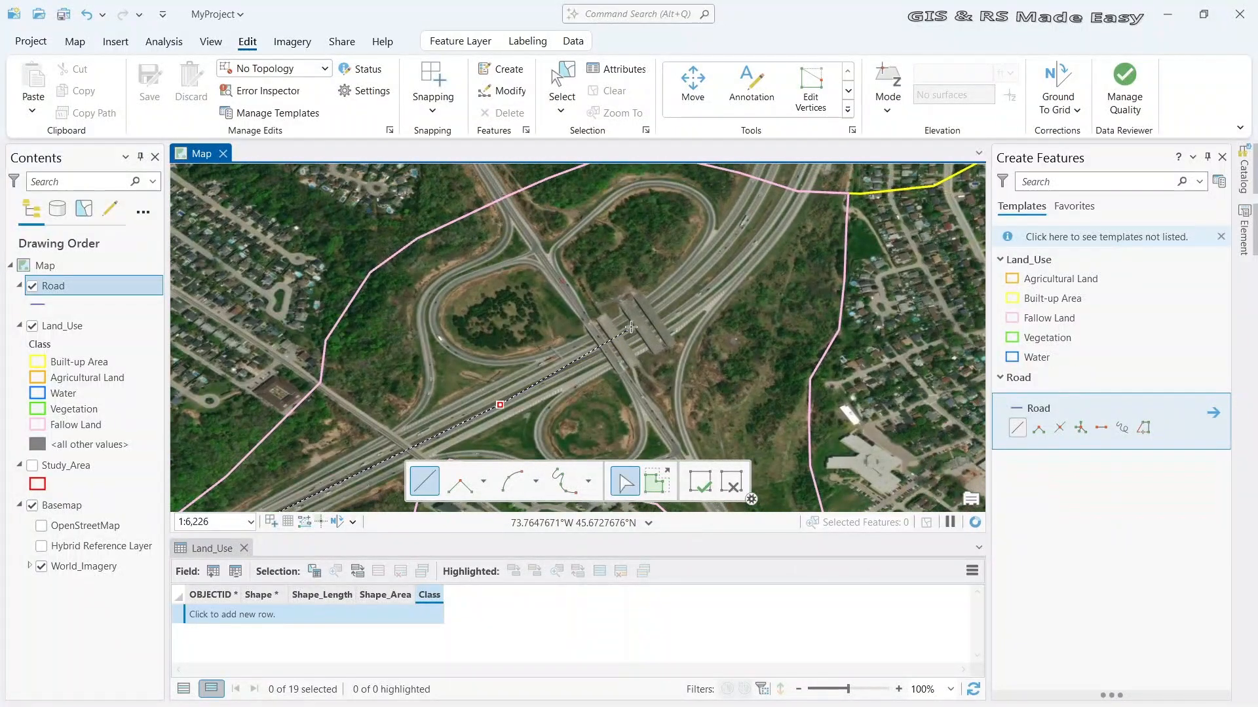
{"action": "left_click", "coordinate": [740, 250]}
{"action": "left_click_drag", "start_coordinate": [778, 194], "coordinate": [735, 283]}
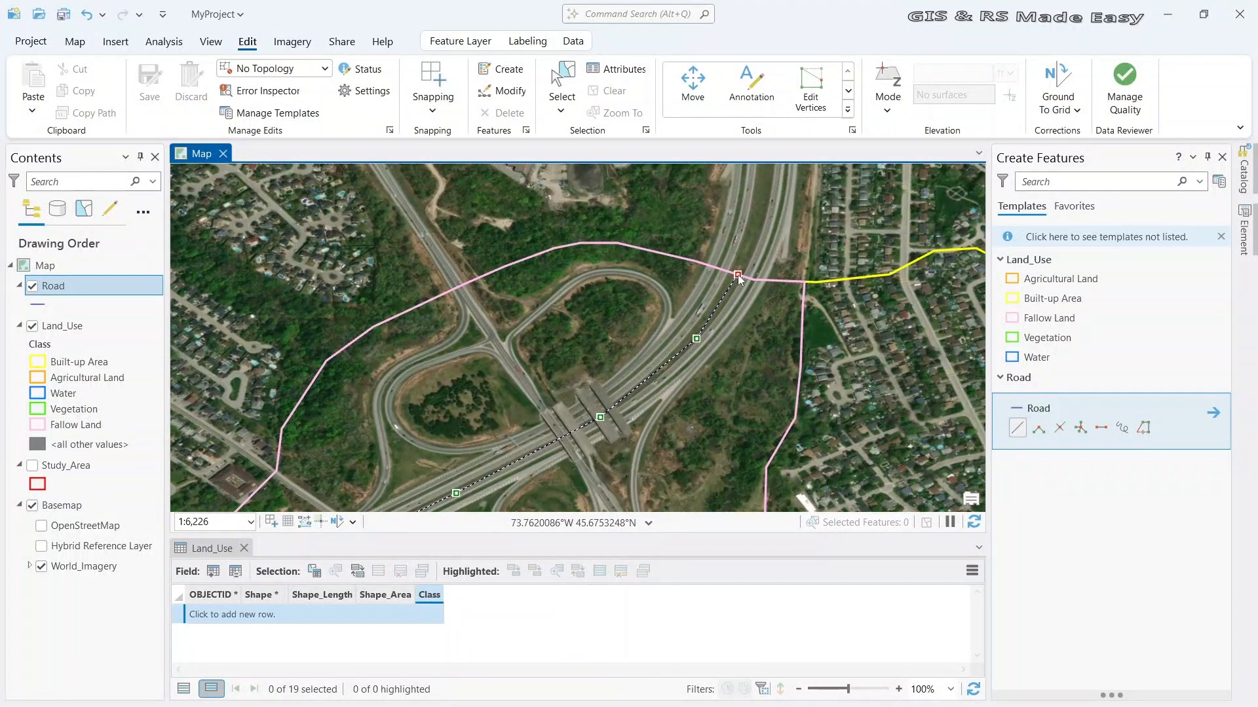
{"action": "right_click", "coordinate": [738, 274]}
{"action": "left_click", "coordinate": [745, 272]}
Trace a Road line along the crossing highway from the interchange polygon's northwestern edge to just past its southeastern tip
{"action": "left_click_drag", "start_coordinate": [482, 249], "coordinate": [474, 195]}
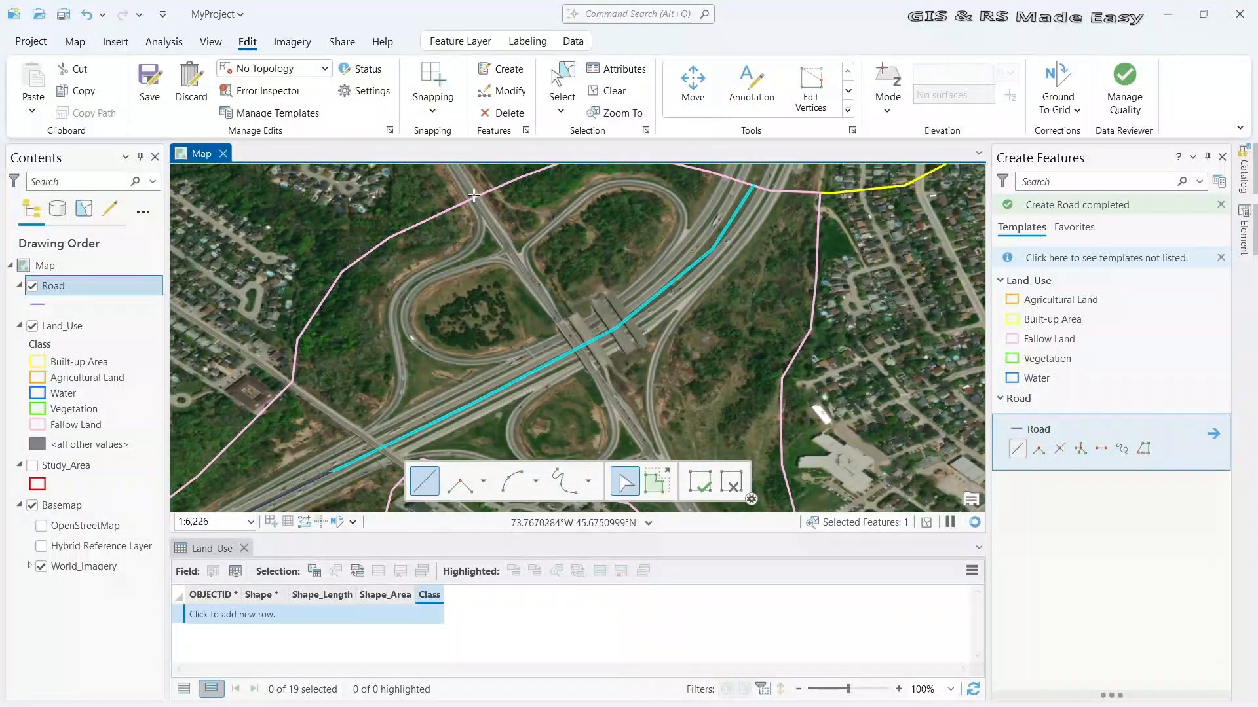
{"action": "left_click", "coordinate": [507, 246]}
{"action": "left_click", "coordinate": [573, 344]}
{"action": "left_click_drag", "start_coordinate": [634, 417], "coordinate": [553, 285]}
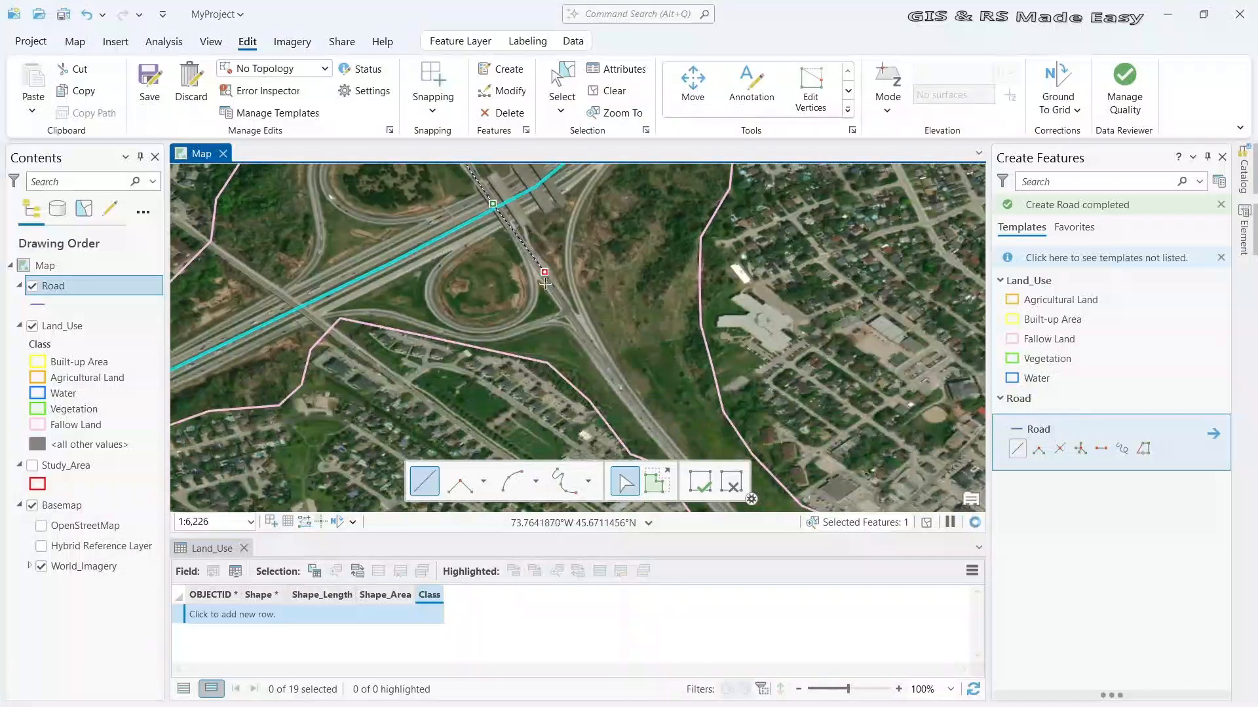
{"action": "scroll", "coordinate": [553, 285], "scroll_direction": "down", "scroll_amount": 2}
{"action": "left_click", "coordinate": [585, 333]}
{"action": "left_click", "coordinate": [647, 405]}
{"action": "left_click", "coordinate": [689, 434]}
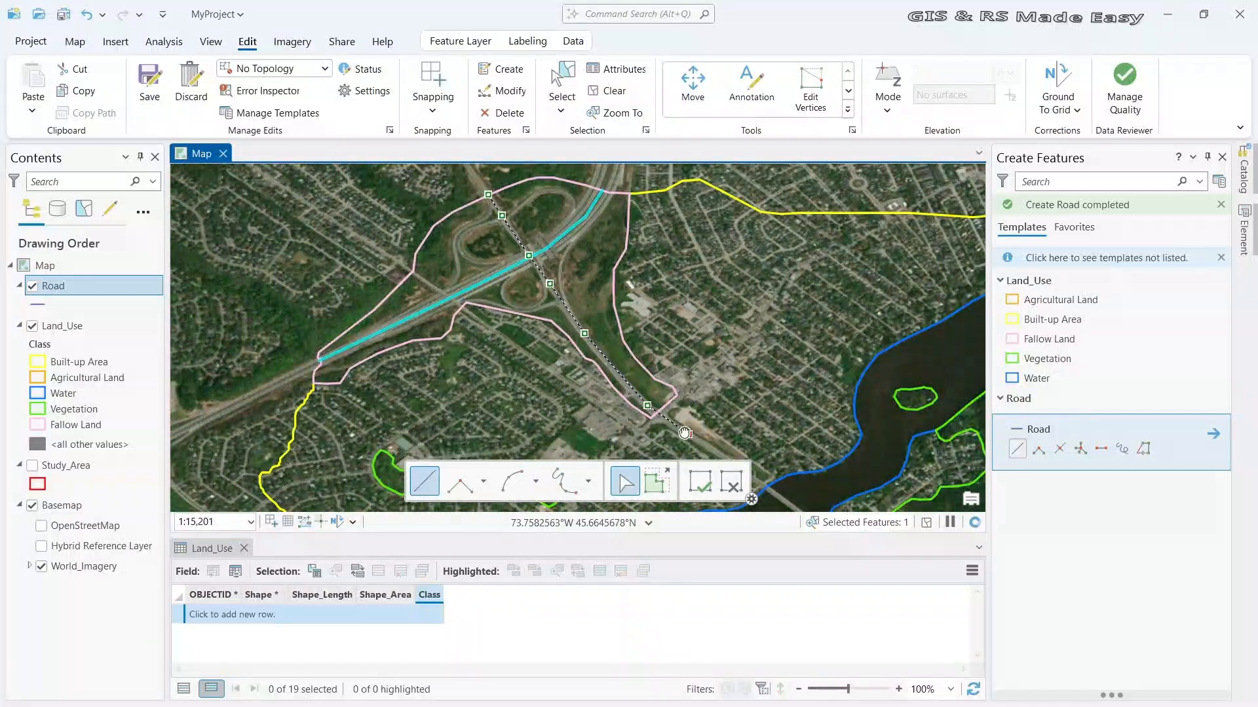
Continue the crossing highway line southeast over the river to the tip of the triangular Fallow Land polygon and finish it
{"action": "left_click_drag", "start_coordinate": [688, 434], "coordinate": [482, 277]}
{"action": "left_click", "coordinate": [522, 303]}
{"action": "left_click", "coordinate": [592, 354]}
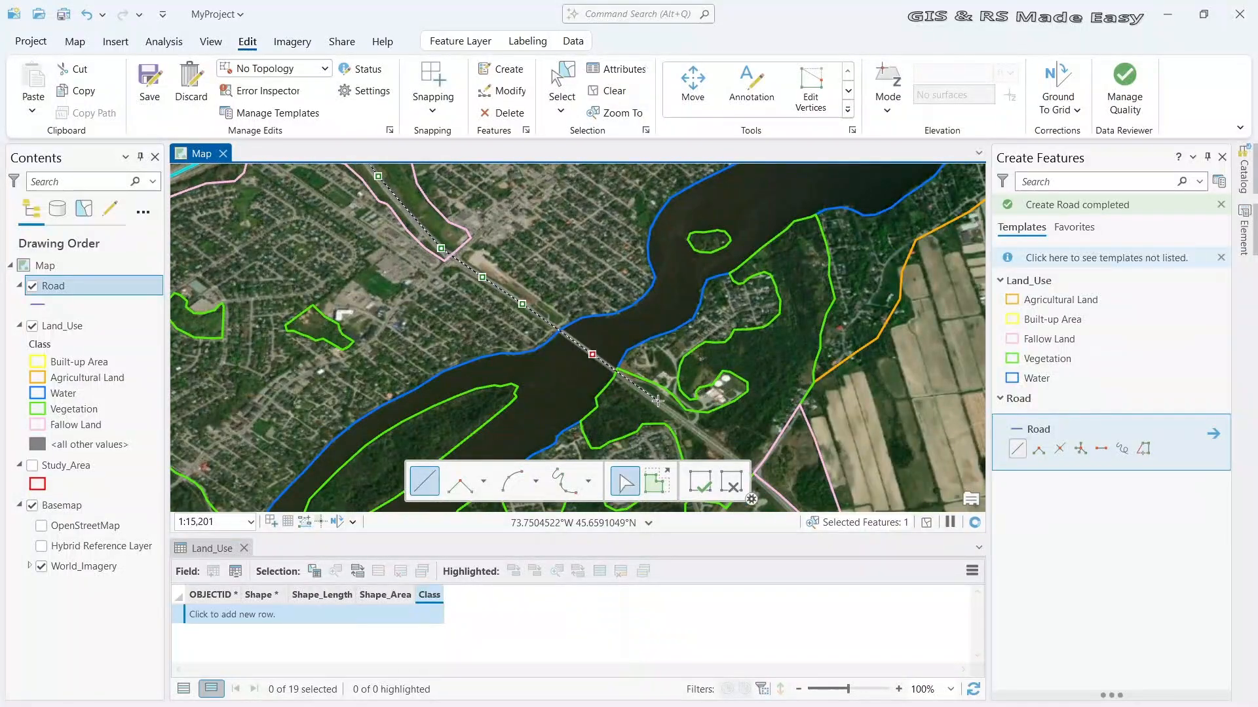
{"action": "left_click", "coordinate": [658, 403]}
{"action": "left_click", "coordinate": [719, 447]}
{"action": "left_click_drag", "start_coordinate": [719, 448], "coordinate": [559, 272]}
{"action": "left_click", "coordinate": [627, 327]}
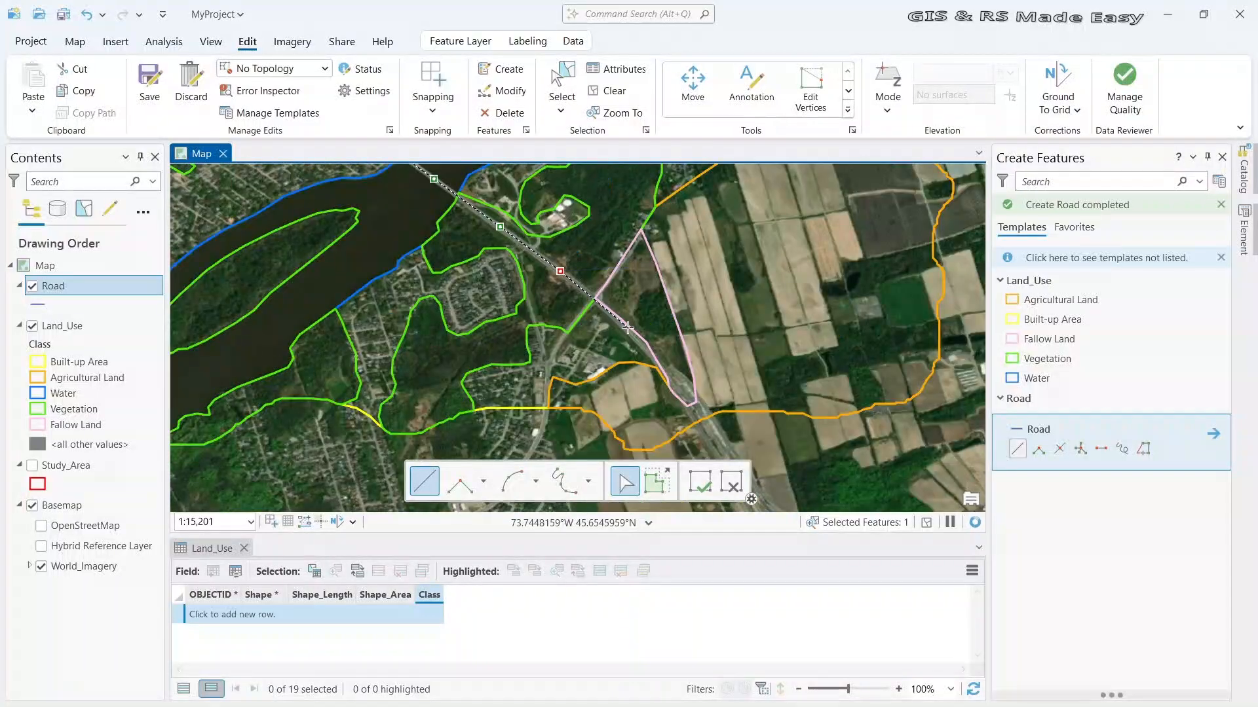
{"action": "left_click", "coordinate": [654, 360]}
{"action": "left_click", "coordinate": [675, 391]}
{"action": "left_click", "coordinate": [700, 481]}
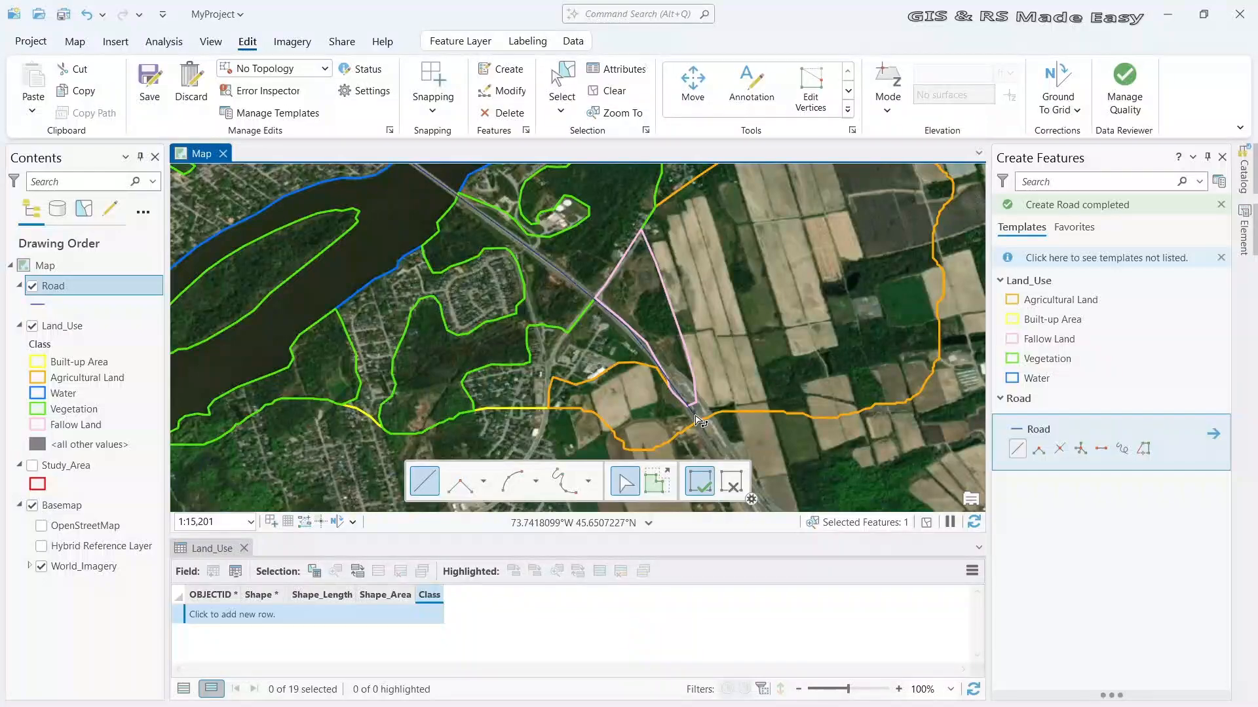
Create a Road line along the outer western ramp, curving from the main highway up to the crossing highway's northwestern end
{"action": "left_click_drag", "start_coordinate": [576, 246], "coordinate": [914, 469]}
{"action": "left_click_drag", "start_coordinate": [578, 291], "coordinate": [706, 438]}
{"action": "scroll", "coordinate": [584, 254], "scroll_direction": "up", "scroll_amount": 4}
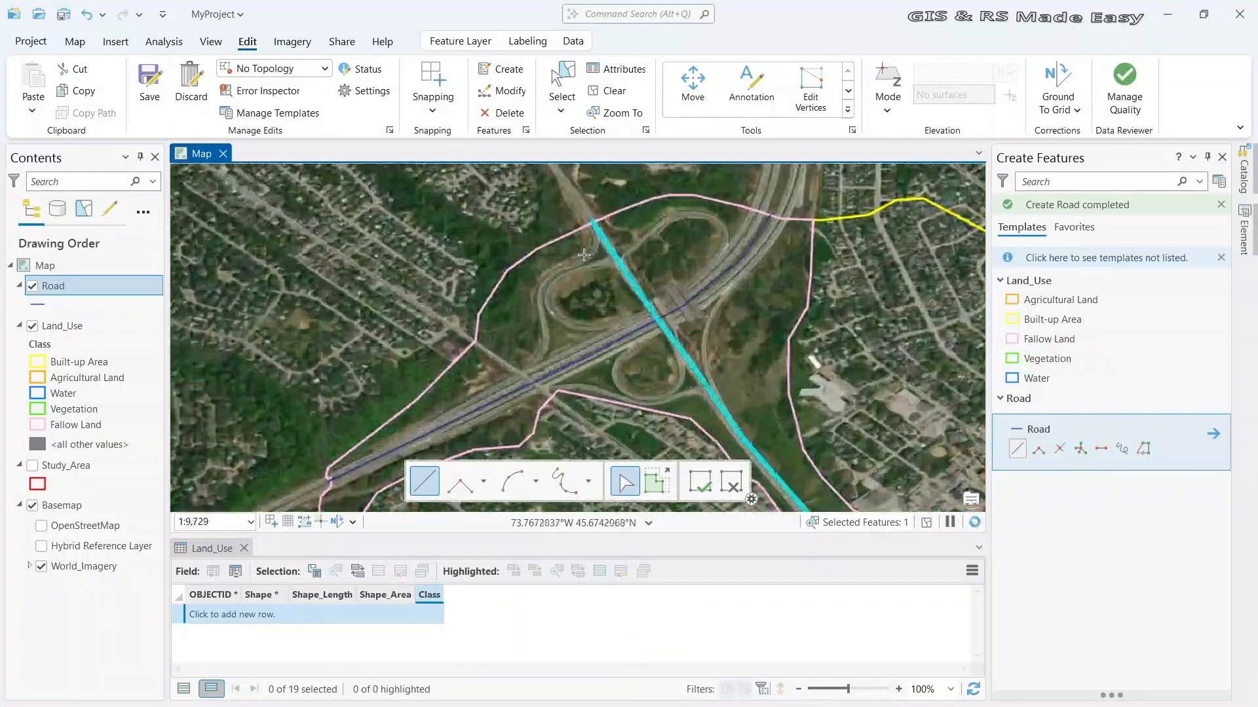
{"action": "left_click_drag", "start_coordinate": [545, 382], "coordinate": [583, 312]}
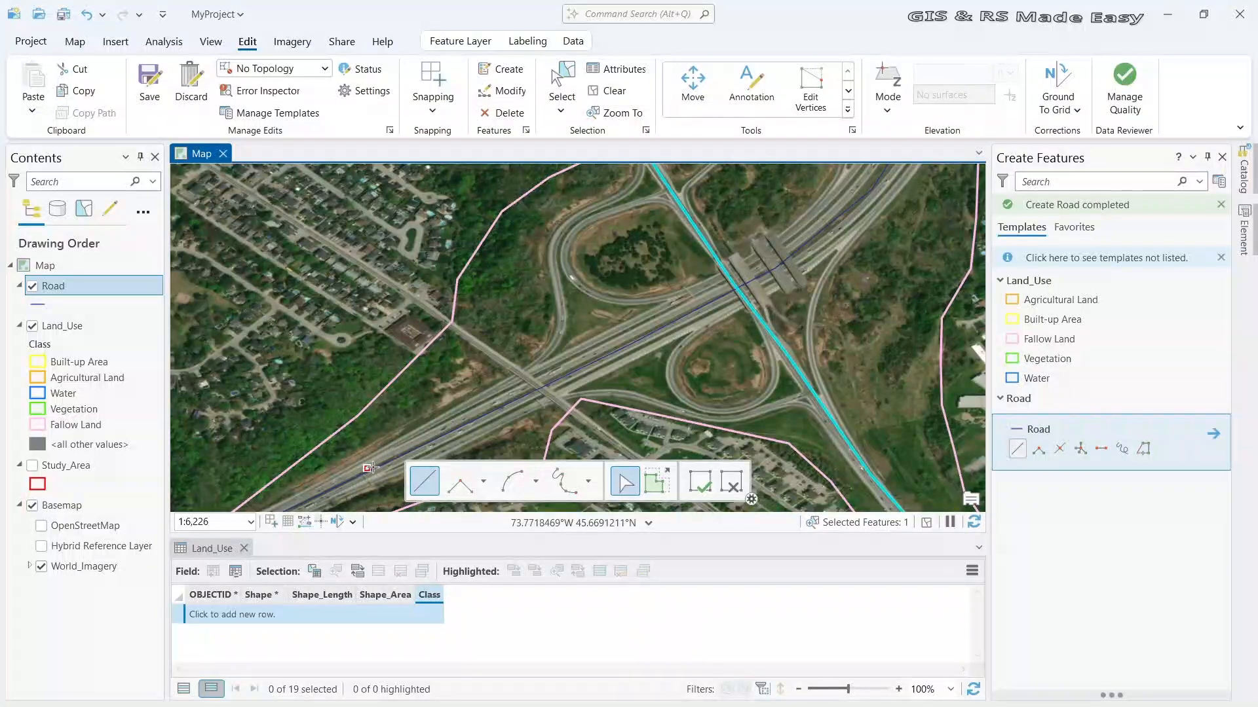
{"action": "left_click", "coordinate": [404, 438]}
{"action": "left_click", "coordinate": [472, 403]}
{"action": "left_click", "coordinate": [531, 368]}
{"action": "left_click", "coordinate": [562, 311]}
{"action": "left_click", "coordinate": [556, 273]}
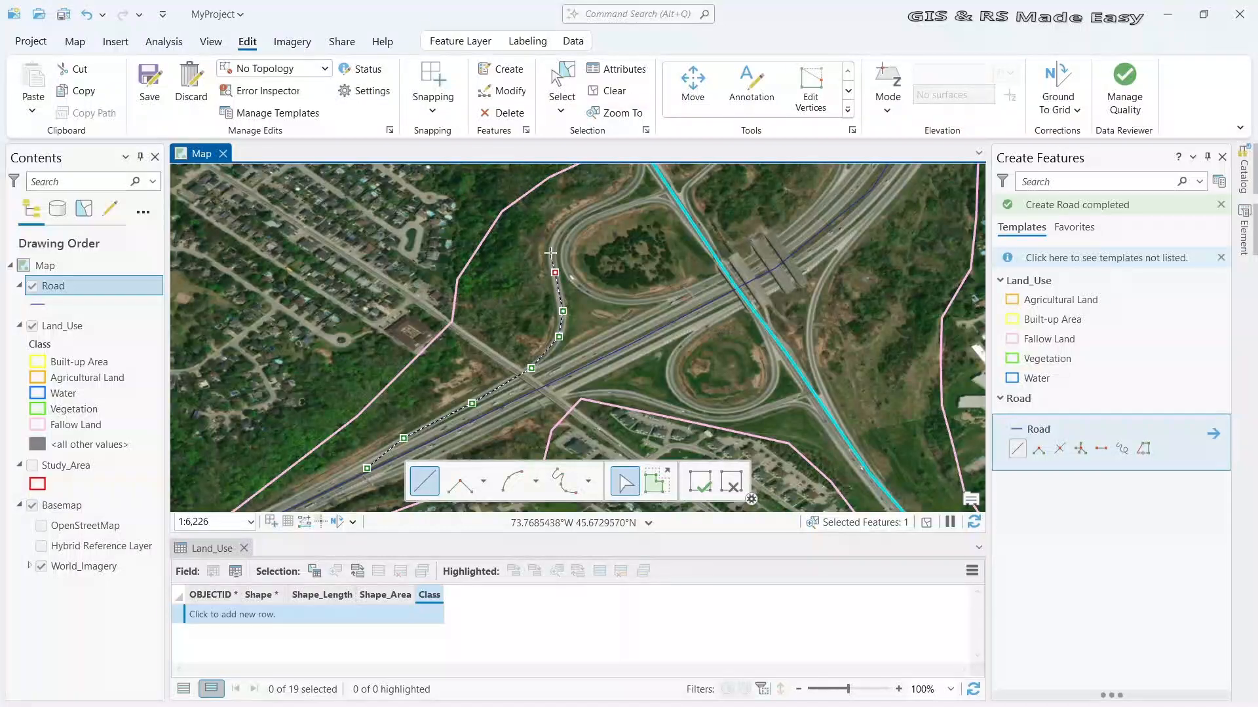
{"action": "left_click", "coordinate": [553, 242]}
{"action": "left_click", "coordinate": [567, 220]}
{"action": "left_click", "coordinate": [600, 204]}
{"action": "left_click", "coordinate": [631, 190]}
{"action": "left_click_drag", "start_coordinate": [656, 169], "coordinate": [648, 254]}
{"action": "left_click", "coordinate": [634, 248]}
{"action": "left_click", "coordinate": [630, 223]}
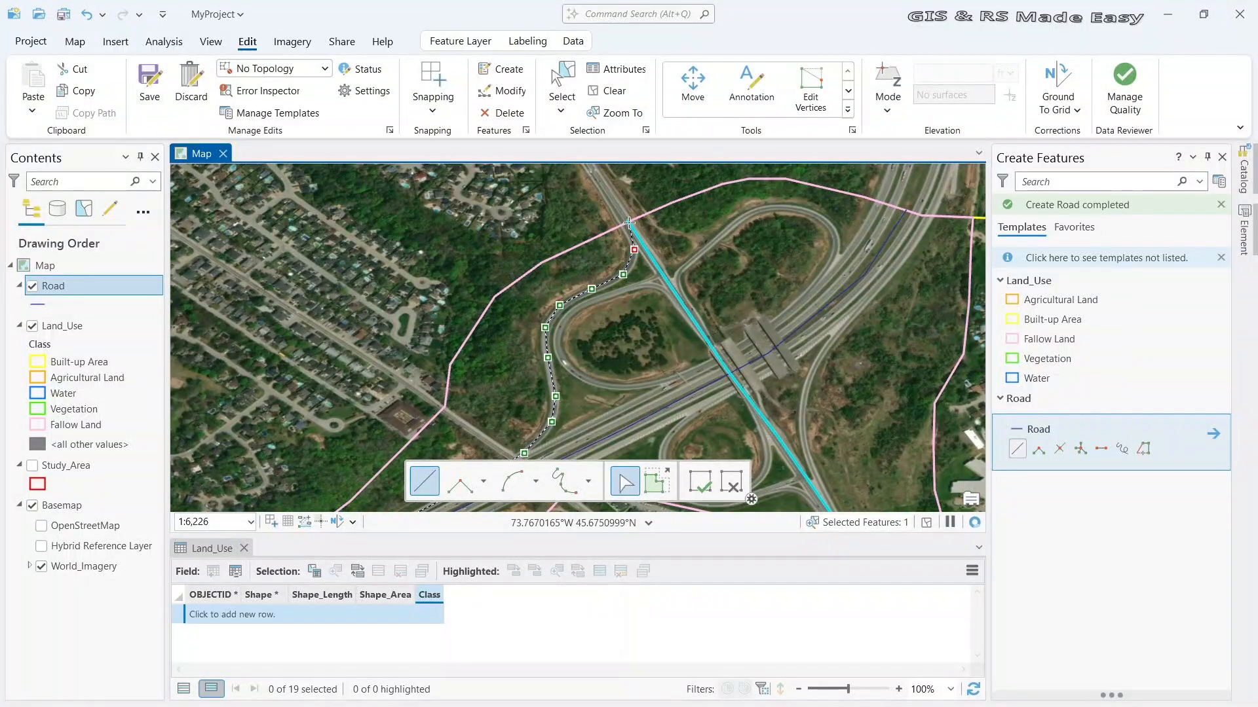
{"action": "key", "text": "F2"}
Create a Road line around the interchange's northern loop ramp, from the crossing highway to the main highway
{"action": "left_click", "coordinate": [677, 277]}
{"action": "left_click", "coordinate": [689, 261]}
{"action": "left_click", "coordinate": [716, 240]}
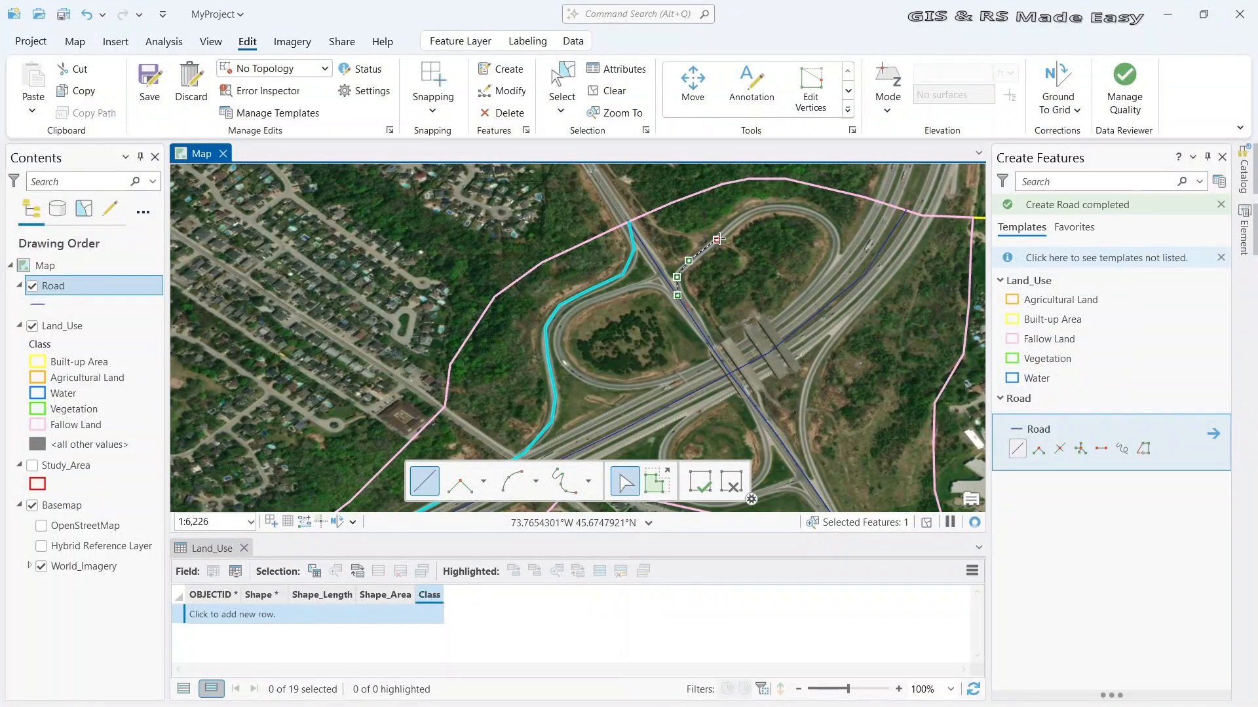
{"action": "left_click", "coordinate": [741, 220]}
{"action": "left_click", "coordinate": [762, 212]}
{"action": "left_click", "coordinate": [789, 207]}
{"action": "left_click", "coordinate": [829, 224]}
{"action": "left_click", "coordinate": [837, 243]}
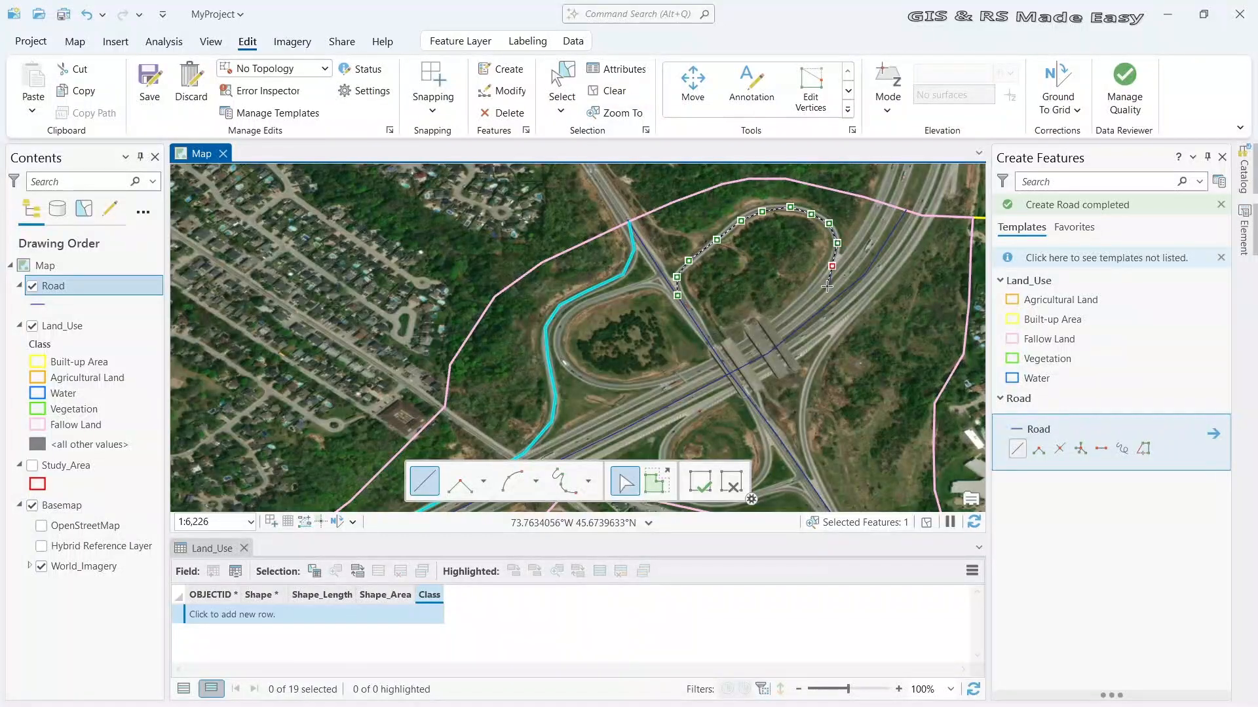
{"action": "left_click", "coordinate": [820, 292]}
{"action": "left_click", "coordinate": [802, 319]}
{"action": "key", "text": "F2"}
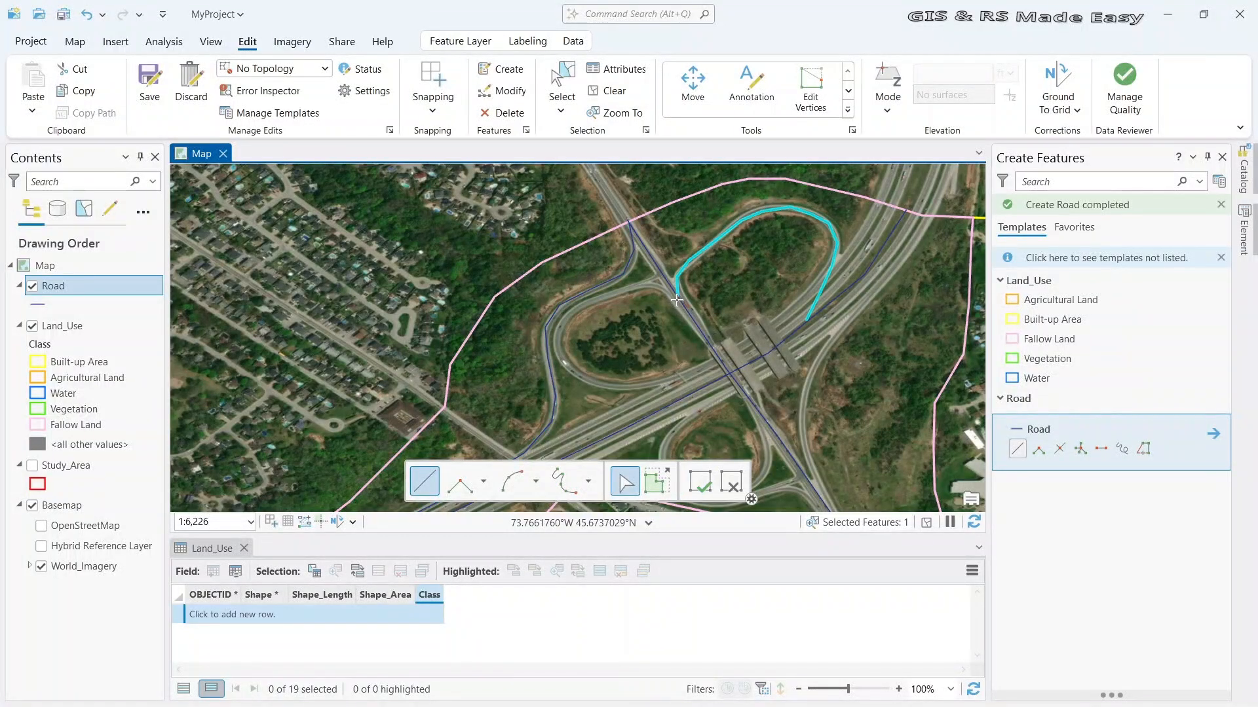
Create a Road line around the interchange's western loop ramp, inside the outer western ramp
{"action": "left_click", "coordinate": [681, 300]}
{"action": "left_click", "coordinate": [661, 287]}
{"action": "left_click", "coordinate": [632, 288]}
{"action": "left_click", "coordinate": [604, 296]}
{"action": "left_click", "coordinate": [568, 313]}
{"action": "left_click", "coordinate": [557, 334]}
{"action": "left_click", "coordinate": [564, 361]}
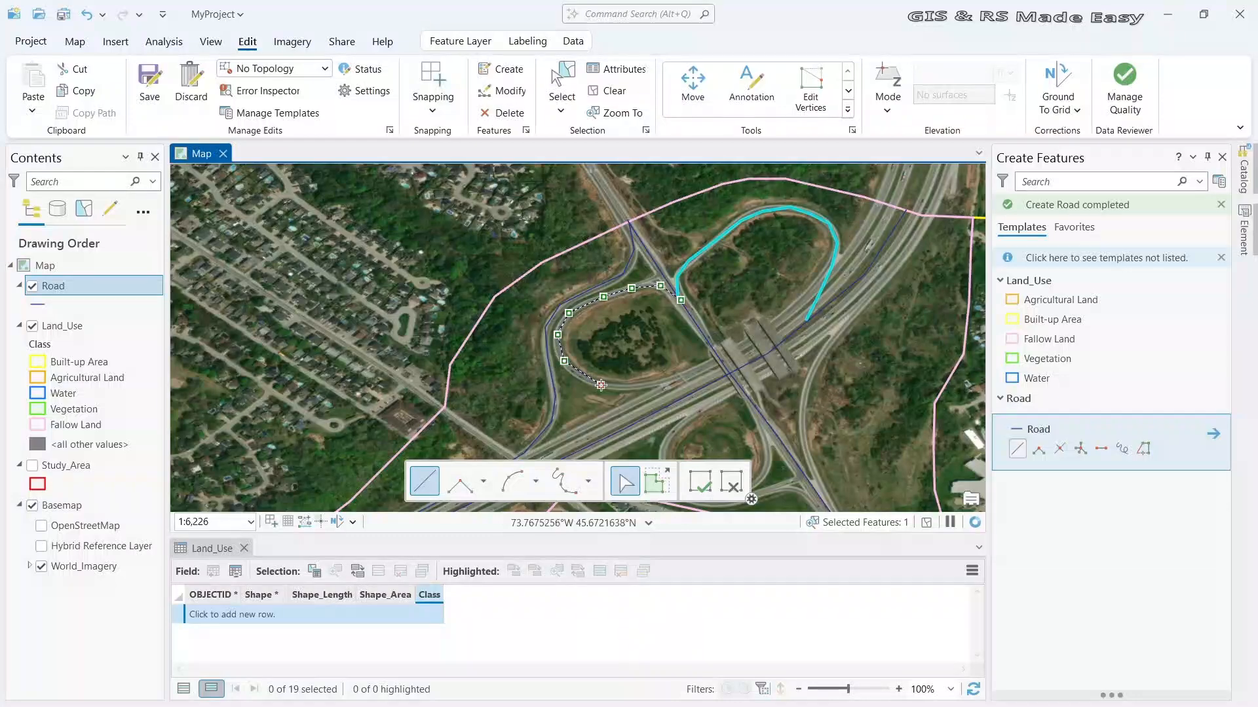
{"action": "left_click", "coordinate": [663, 383]}
{"action": "left_click", "coordinate": [697, 373]}
{"action": "key", "text": "F2"}
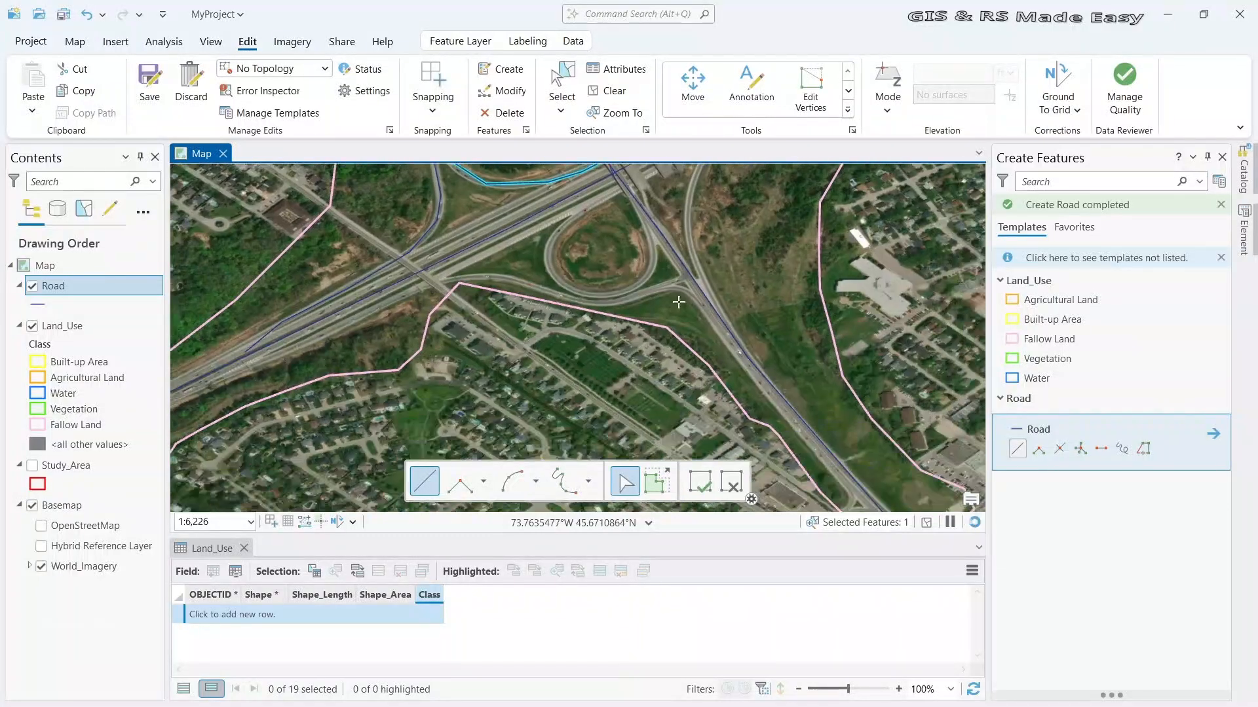
Create a Road line along the outer southern ramp, from the main highway in the southwest to the crossing highway in the southeast
{"action": "left_click", "coordinate": [307, 460]}
{"action": "left_click", "coordinate": [389, 434]}
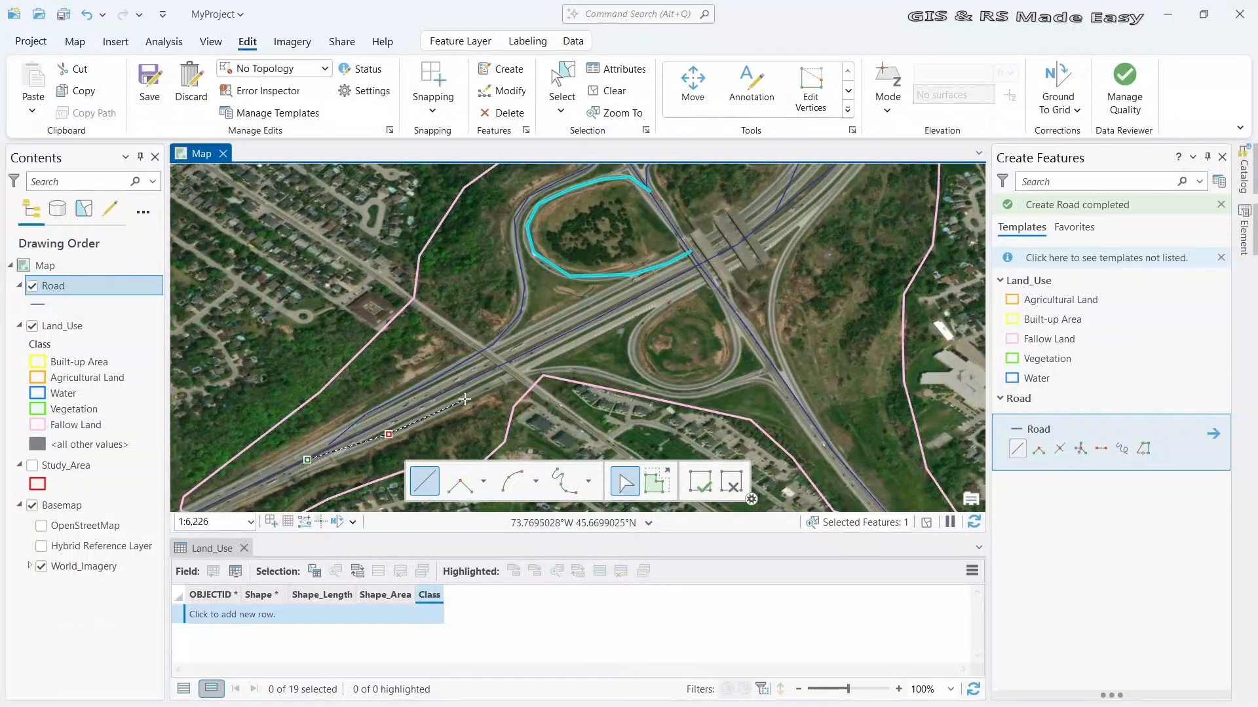
{"action": "left_click", "coordinate": [473, 396]}
{"action": "left_click", "coordinate": [527, 374]}
{"action": "left_click", "coordinate": [570, 369]}
{"action": "left_click", "coordinate": [597, 373]}
{"action": "left_click", "coordinate": [634, 387]}
{"action": "left_click", "coordinate": [668, 395]}
{"action": "left_click", "coordinate": [699, 396]}
{"action": "left_click", "coordinate": [752, 379]}
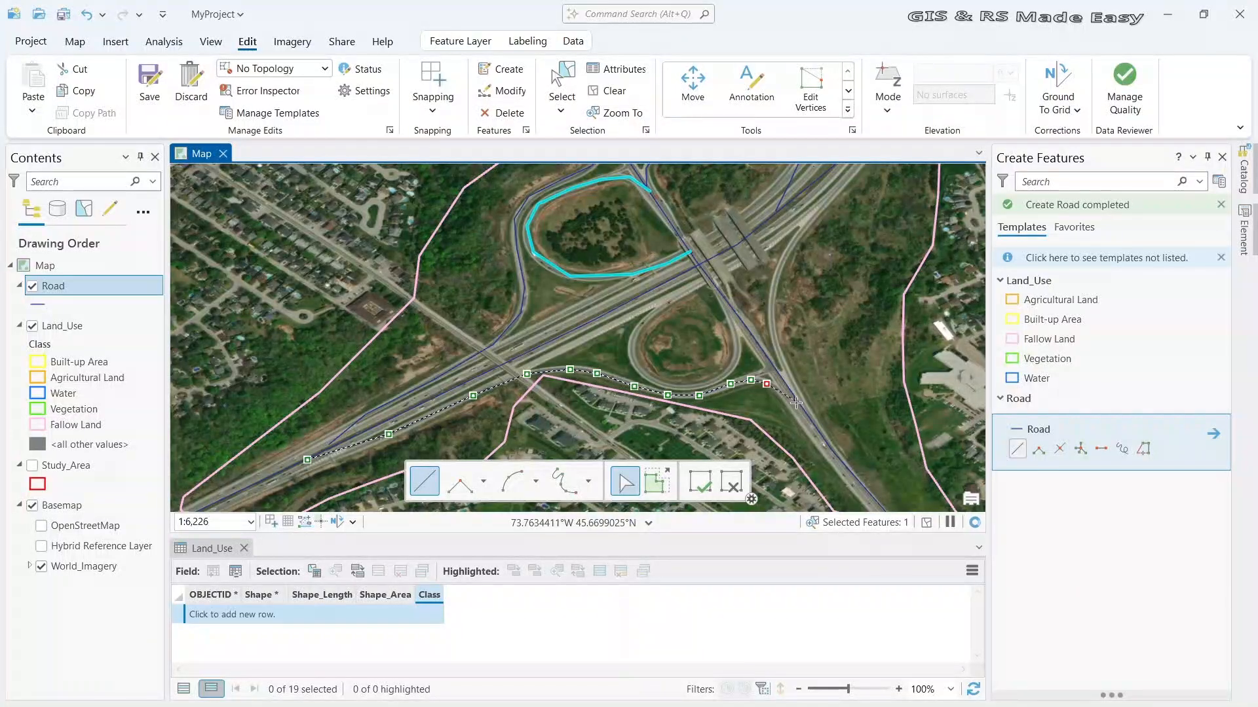
{"action": "left_click", "coordinate": [816, 427]}
{"action": "key", "text": "F2"}
Create a Road line around the interchange's southern loop ramp, ending beside the crossing highway
{"action": "left_click", "coordinate": [707, 276]}
{"action": "left_click", "coordinate": [677, 294]}
{"action": "left_click", "coordinate": [652, 313]}
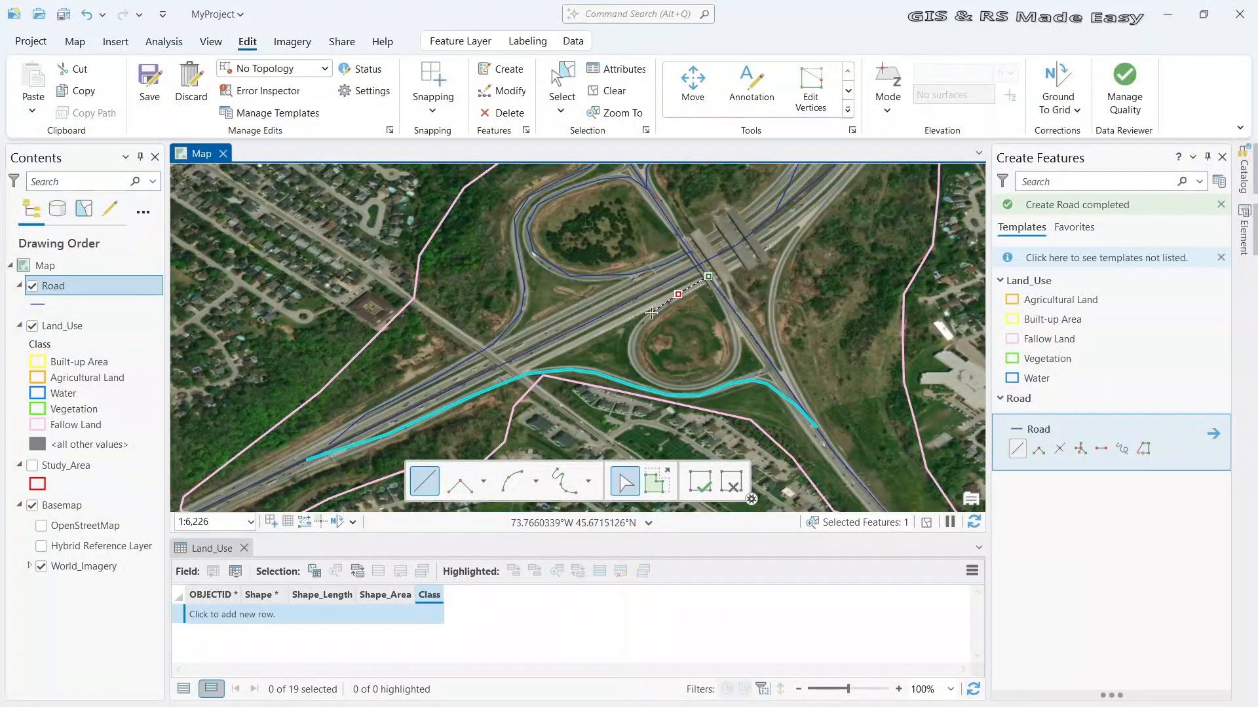
{"action": "left_click", "coordinate": [633, 335]}
{"action": "left_click", "coordinate": [632, 357]}
{"action": "left_click", "coordinate": [651, 381]}
{"action": "left_click", "coordinate": [687, 388]}
{"action": "left_click", "coordinate": [723, 377]}
{"action": "left_click", "coordinate": [738, 348]}
{"action": "left_click", "coordinate": [732, 320]}
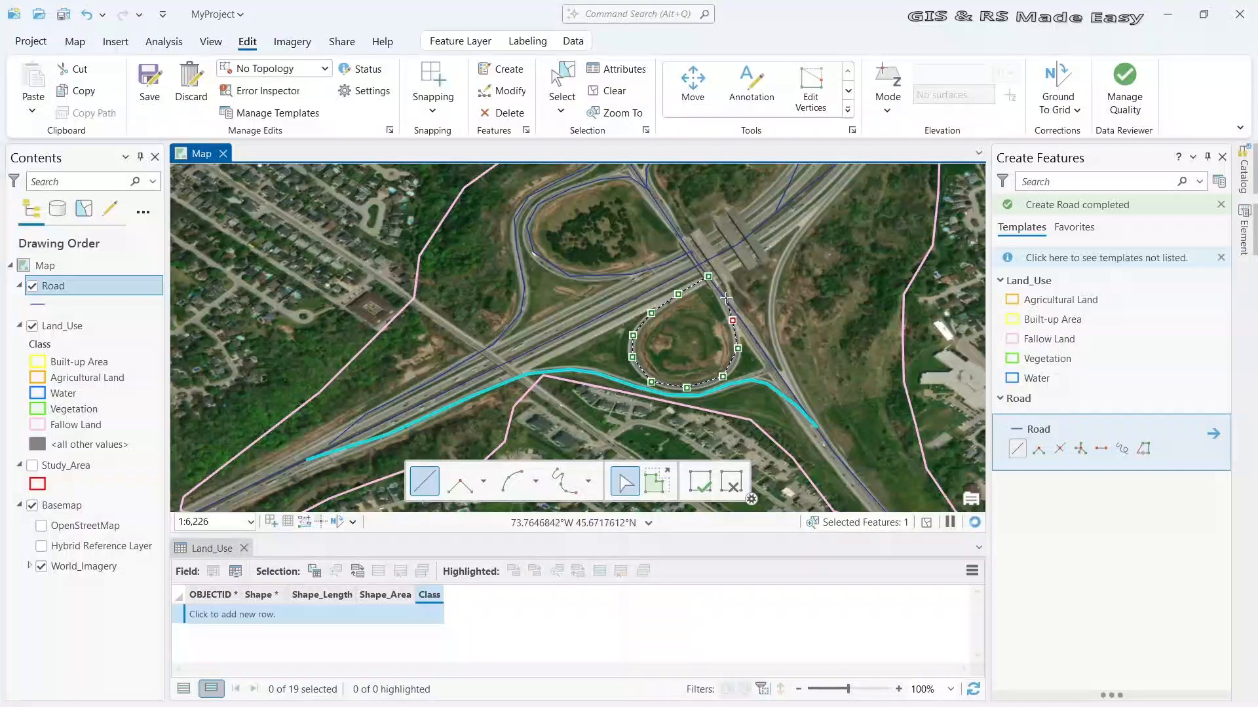
{"action": "key", "text": "F2"}
Create a Road line along the outer eastern ramp, from the main highway in the northeast down to the crossing highway
{"action": "left_click_drag", "start_coordinate": [842, 216], "coordinate": [760, 301]}
{"action": "left_click", "coordinate": [776, 220]}
{"action": "left_click", "coordinate": [755, 256]}
{"action": "left_click", "coordinate": [728, 304]}
{"action": "left_click", "coordinate": [700, 348]}
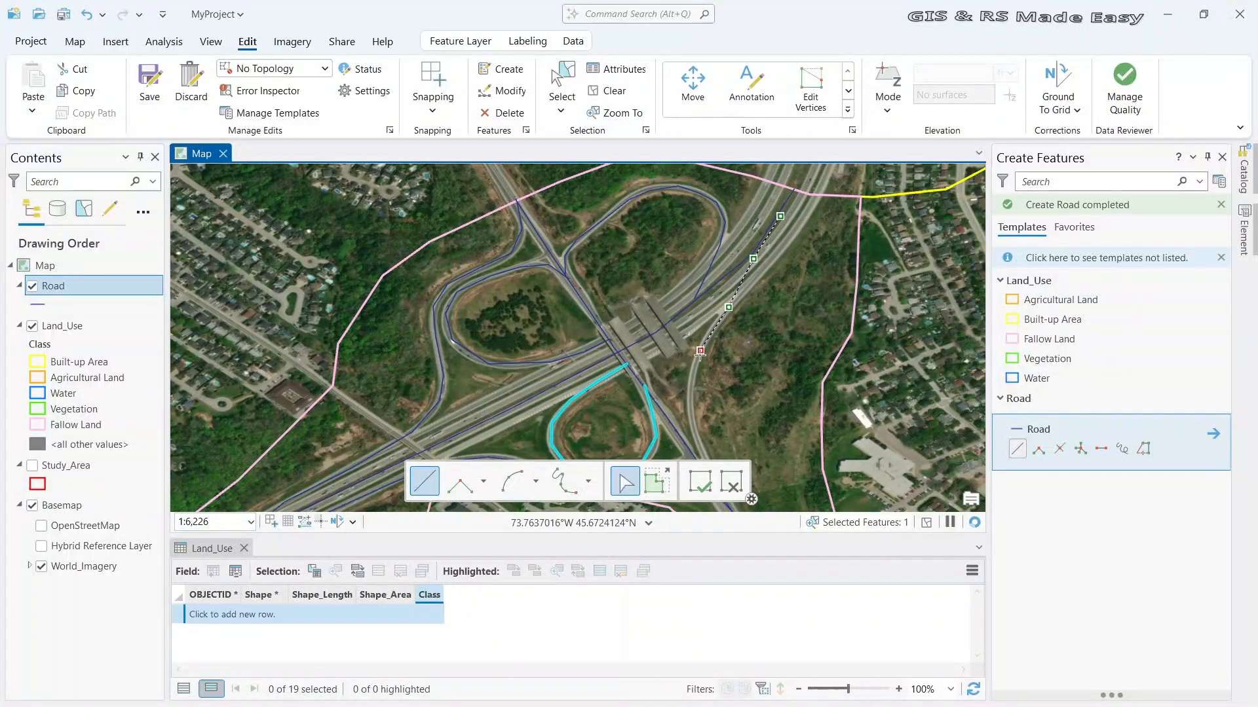
{"action": "left_click", "coordinate": [687, 396]}
{"action": "left_click_drag", "start_coordinate": [710, 450], "coordinate": [687, 315]}
{"action": "left_click", "coordinate": [687, 314]}
{"action": "left_click", "coordinate": [714, 380]}
{"action": "key", "text": "F2"}
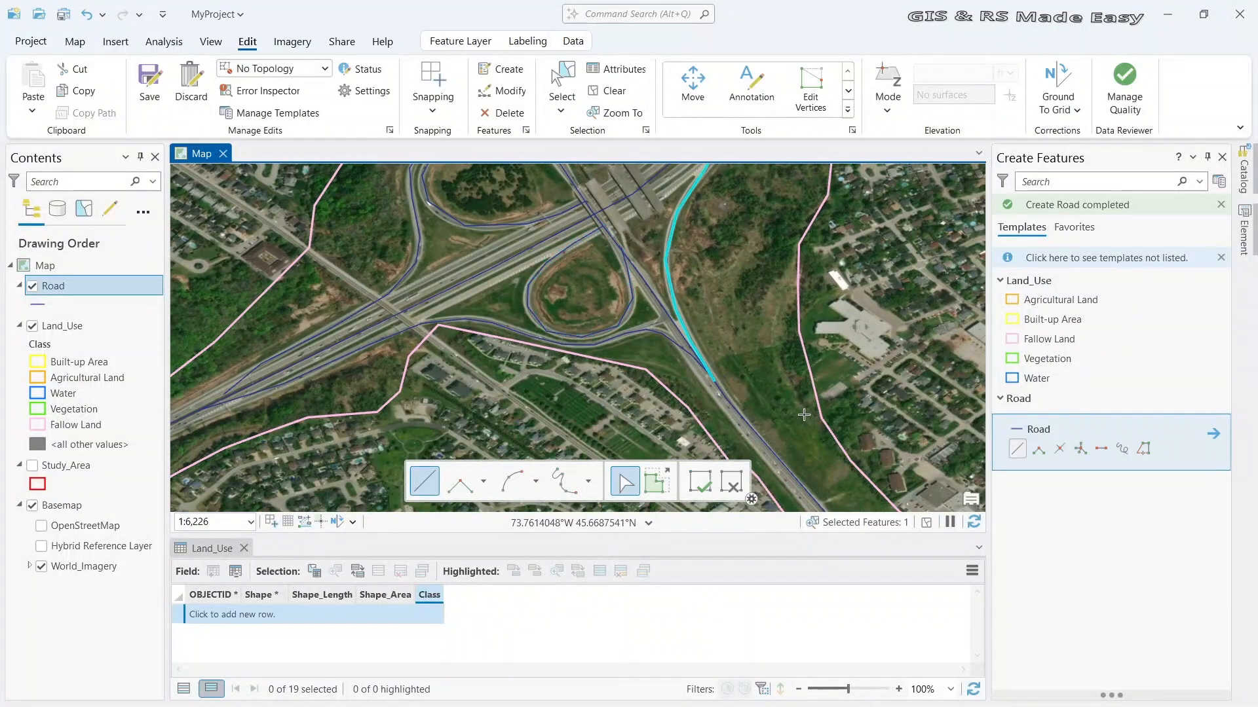
Trace a Road line along the main local street from the northeastern neighbourhood southwest to the highway at the interchange polygon's southeastern tip
{"action": "mouse_move", "coordinate": [726, 435]}
{"action": "left_mouse_down"}
{"action": "mouse_move", "coordinate": [615, 321]}
{"action": "mouse_move", "coordinate": [497, 367]}
{"action": "mouse_move", "coordinate": [366, 458]}
{"action": "mouse_move", "coordinate": [577, 345]}
{"action": "left_mouse_up"}
{"action": "left_click", "coordinate": [722, 244]}
{"action": "left_click", "coordinate": [681, 269]}
{"action": "left_click", "coordinate": [629, 292]}
{"action": "left_click", "coordinate": [587, 315]}
{"action": "left_click", "coordinate": [546, 330]}
{"action": "left_click", "coordinate": [493, 346]}
{"action": "left_click", "coordinate": [456, 363]}
{"action": "left_click", "coordinate": [417, 420]}
{"action": "left_click", "coordinate": [394, 454]}
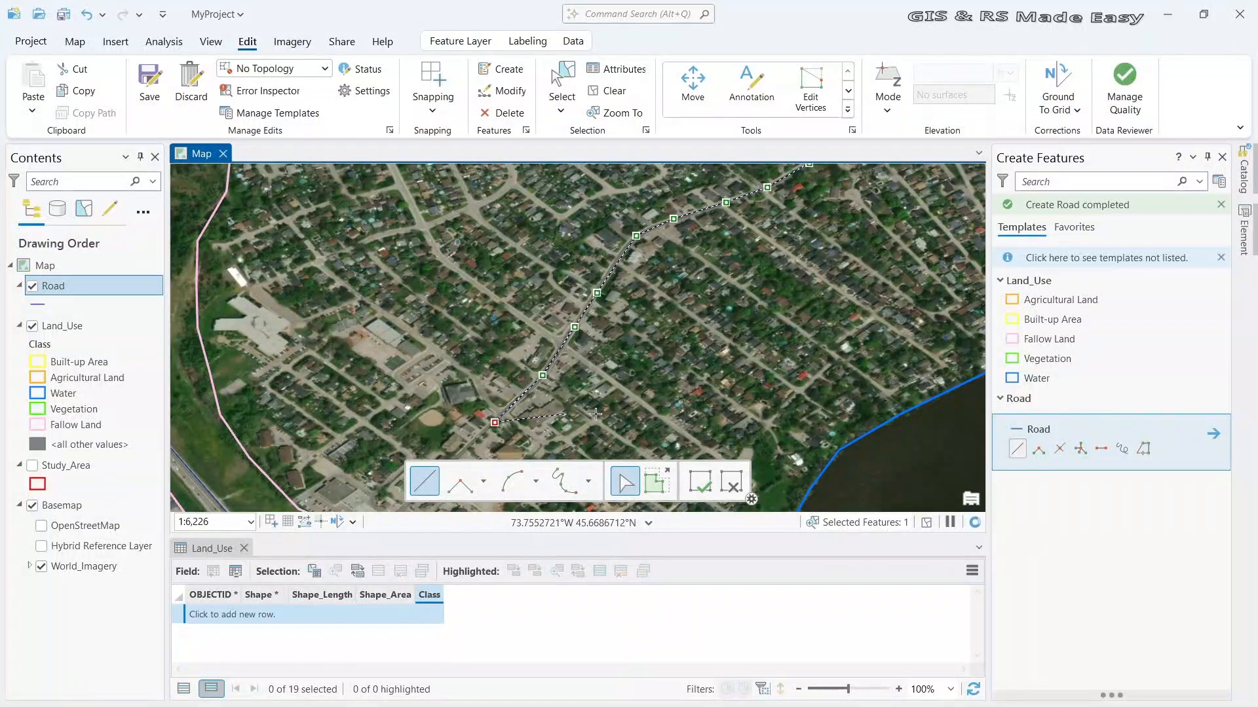
{"action": "left_click_drag", "start_coordinate": [600, 414], "coordinate": [718, 275]}
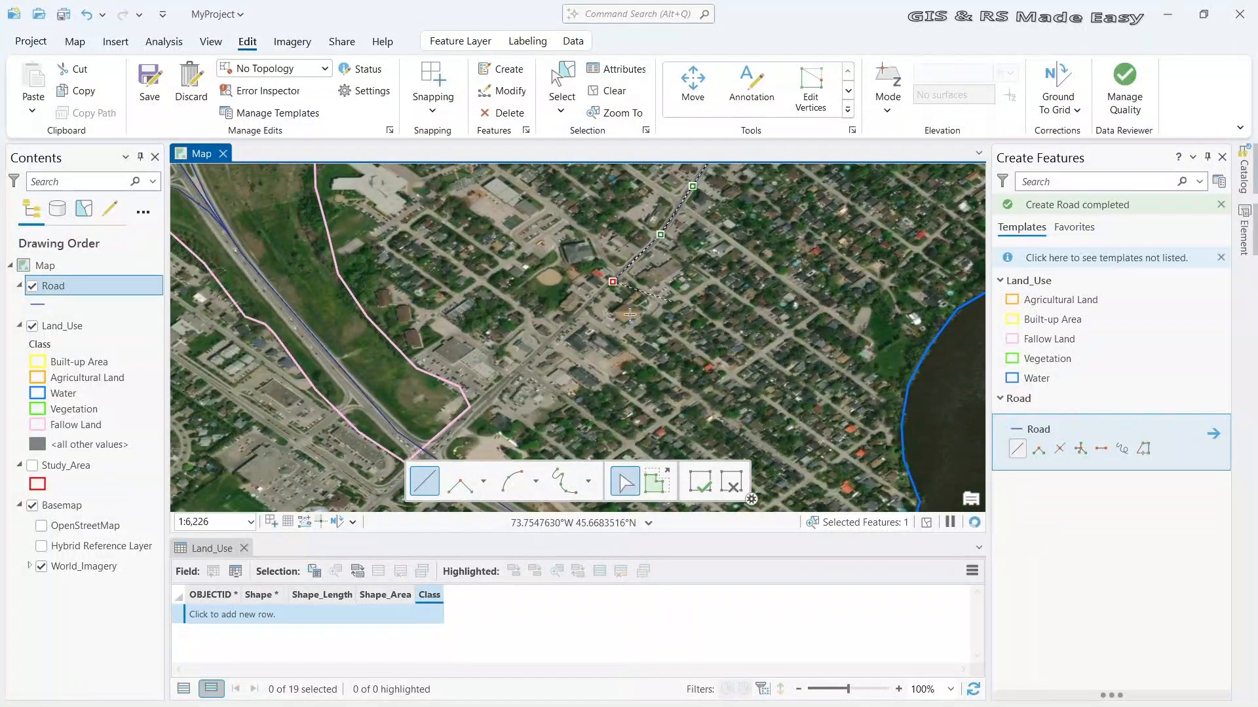
{"action": "left_click", "coordinate": [537, 352]}
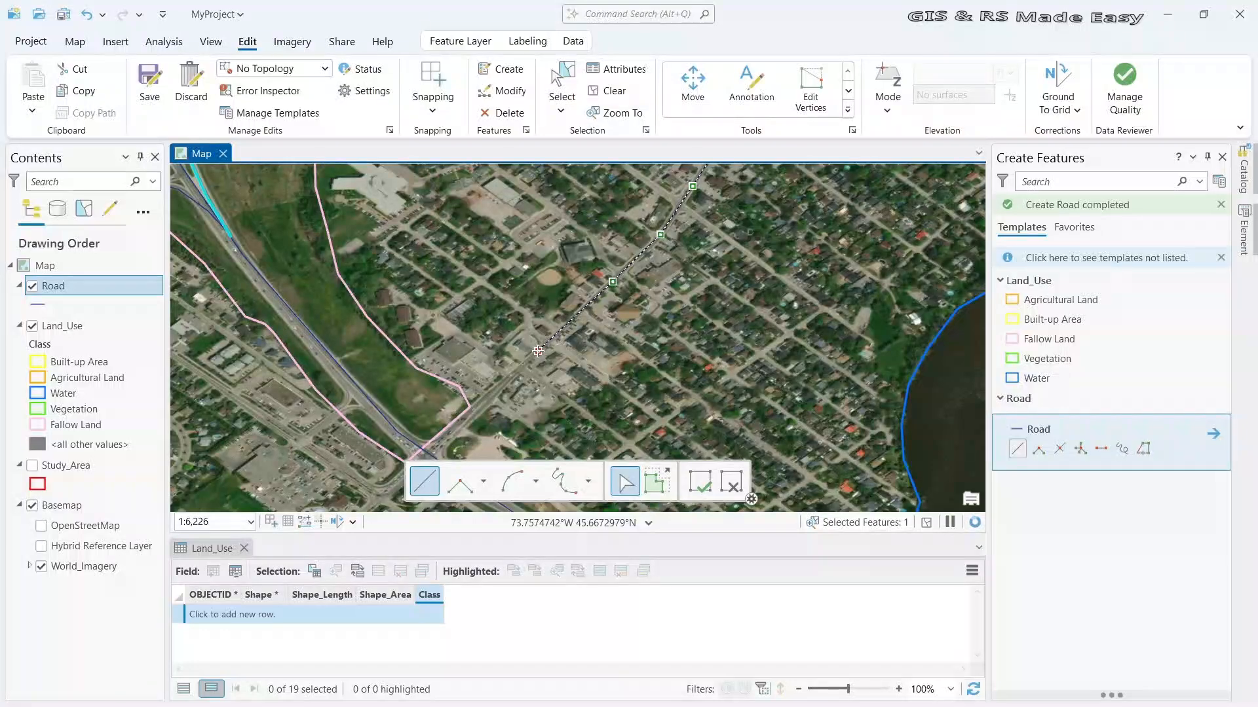
{"action": "left_click", "coordinate": [441, 437]}
Continue the Road line along the main street from the highway junction southwest past the small Vegetation polygon west of the street
{"action": "left_click_drag", "start_coordinate": [442, 437], "coordinate": [610, 285]}
{"action": "left_click", "coordinate": [553, 340]}
{"action": "left_click", "coordinate": [480, 403]}
{"action": "left_click", "coordinate": [449, 428]}
{"action": "left_click_drag", "start_coordinate": [448, 428], "coordinate": [555, 290]}
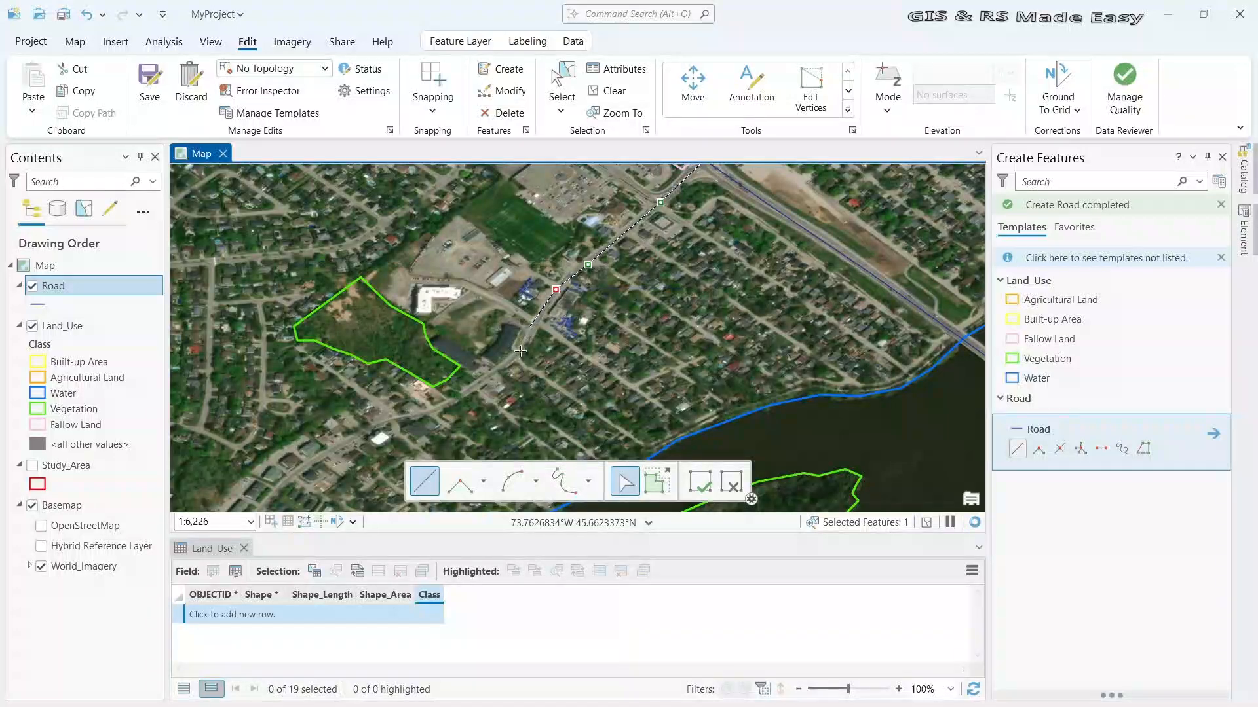
{"action": "left_click", "coordinate": [520, 352]}
{"action": "left_click", "coordinate": [484, 382]}
{"action": "left_click", "coordinate": [441, 391]}
{"action": "left_click", "coordinate": [393, 416]}
{"action": "left_click", "coordinate": [357, 437]}
Extend the Road line farther southwest along the main street through the neighbourhood between the Built-up Area boundary and the river
{"action": "left_click_drag", "start_coordinate": [357, 437], "coordinate": [731, 232]}
{"action": "left_click", "coordinate": [696, 260]}
{"action": "left_click", "coordinate": [665, 299]}
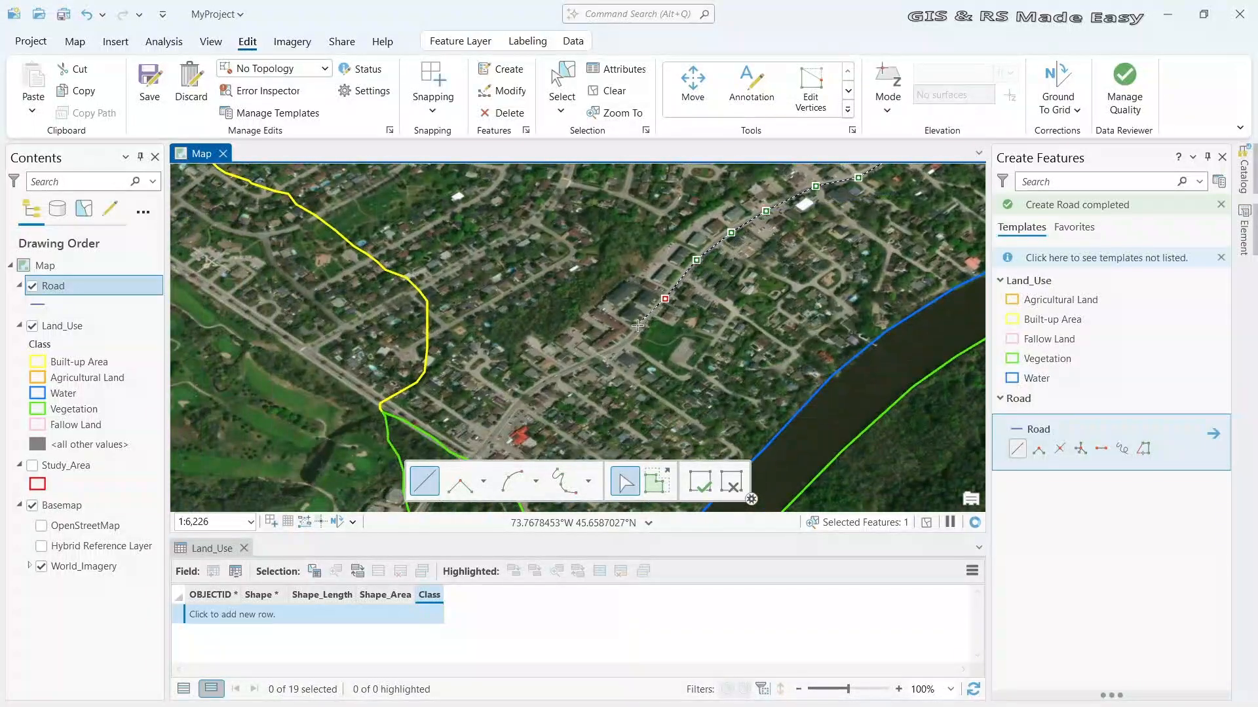
{"action": "left_click", "coordinate": [635, 331]}
{"action": "left_click", "coordinate": [621, 342]}
{"action": "left_click", "coordinate": [600, 354]}
{"action": "left_click", "coordinate": [566, 370]}
{"action": "left_click", "coordinate": [542, 382]}
{"action": "left_click", "coordinate": [516, 407]}
{"action": "left_click", "coordinate": [493, 432]}
Carry the Road line across the southwestern Vegetation polygon and finish it at that polygon's western edge
{"action": "left_click_drag", "start_coordinate": [494, 432], "coordinate": [546, 294]}
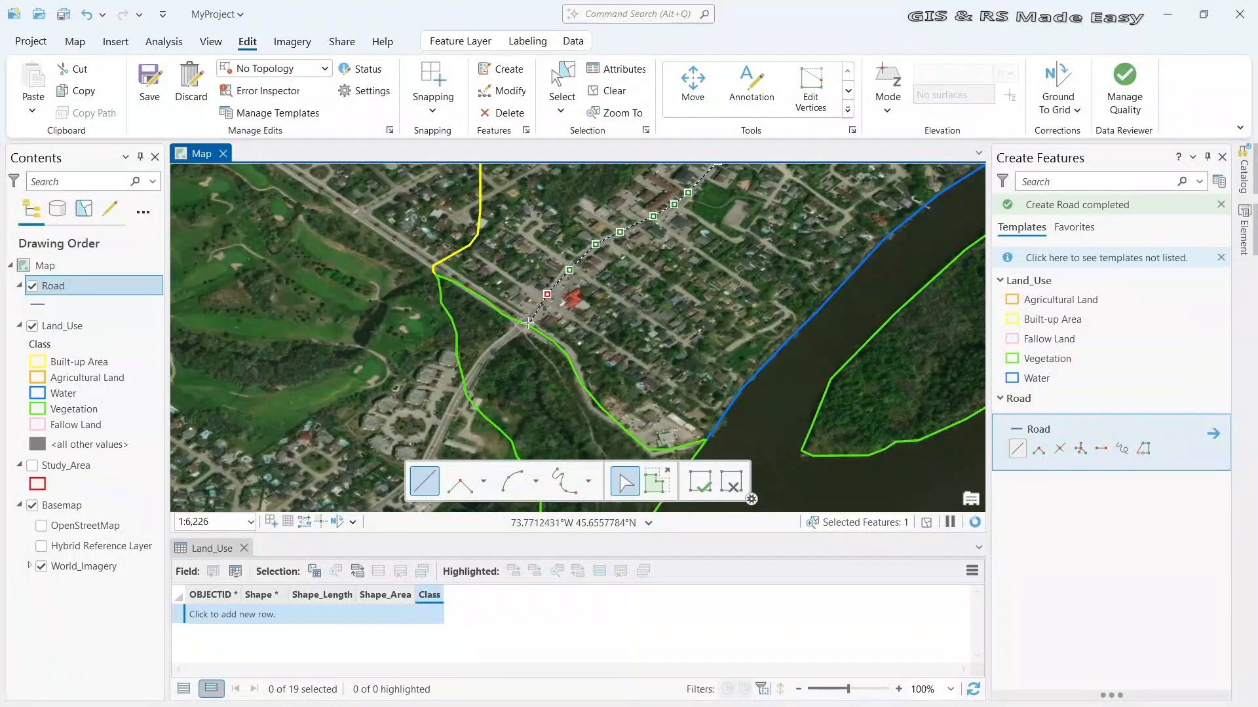
{"action": "left_click", "coordinate": [528, 323]}
{"action": "left_click", "coordinate": [497, 346]}
{"action": "left_click", "coordinate": [469, 378]}
{"action": "left_click", "coordinate": [462, 392]}
{"action": "left_click", "coordinate": [700, 481]}
{"action": "scroll", "coordinate": [662, 318], "scroll_direction": "down", "scroll_amount": 2}
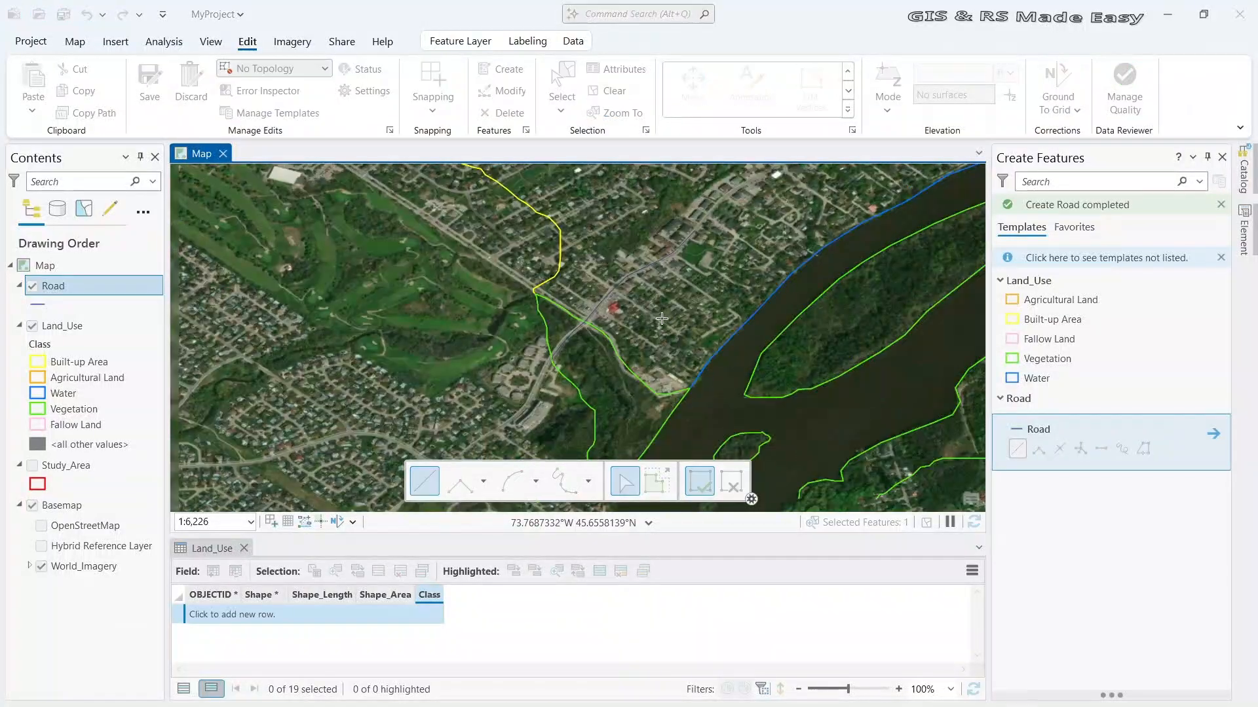
{"action": "scroll", "coordinate": [661, 318], "scroll_direction": "down", "scroll_amount": 5}
{"action": "left_click_drag", "start_coordinate": [655, 308], "coordinate": [558, 303]}
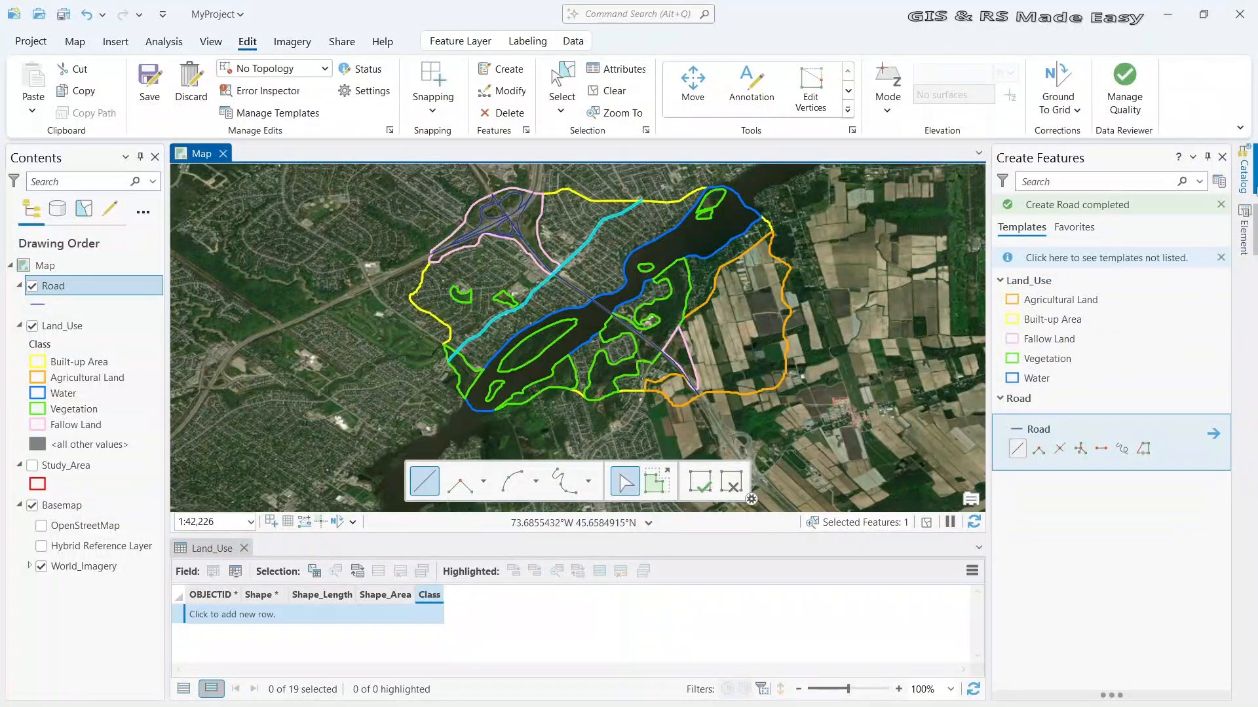
Start a new feature class named Playground in MyProject.gdb and save the pending map edits
{"action": "left_click", "coordinate": [1244, 185]}
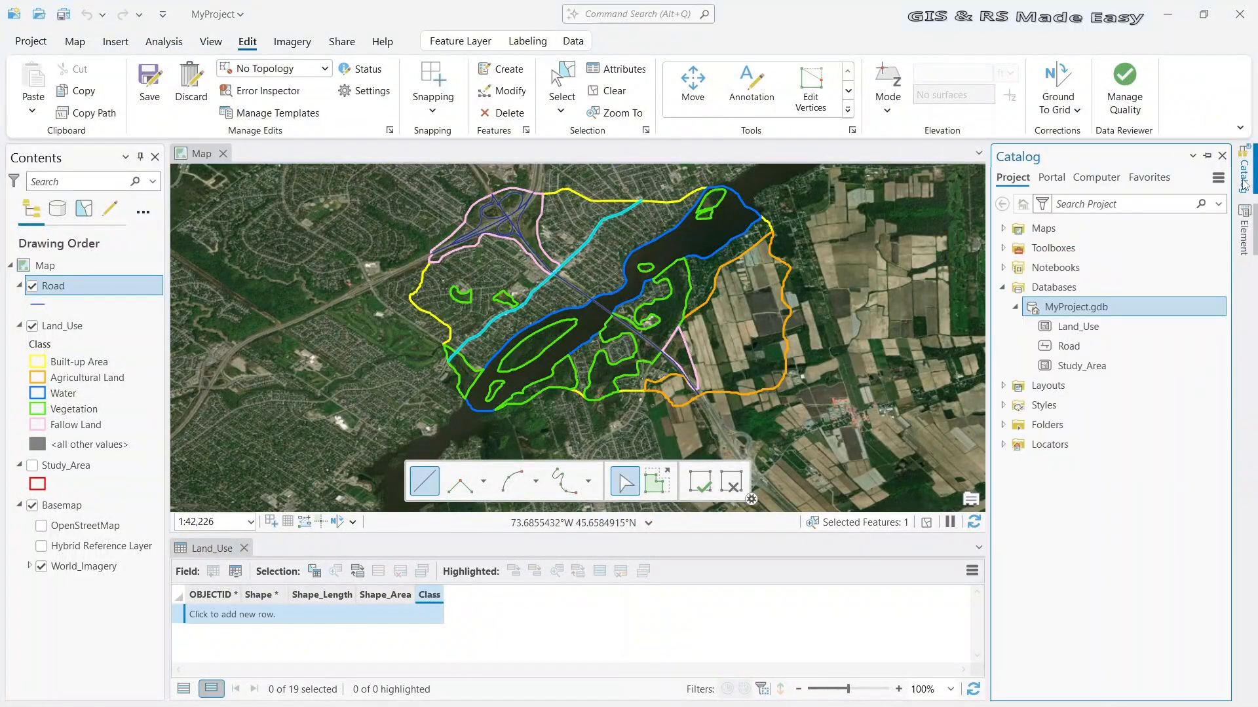
{"action": "right_click", "coordinate": [1085, 317]}
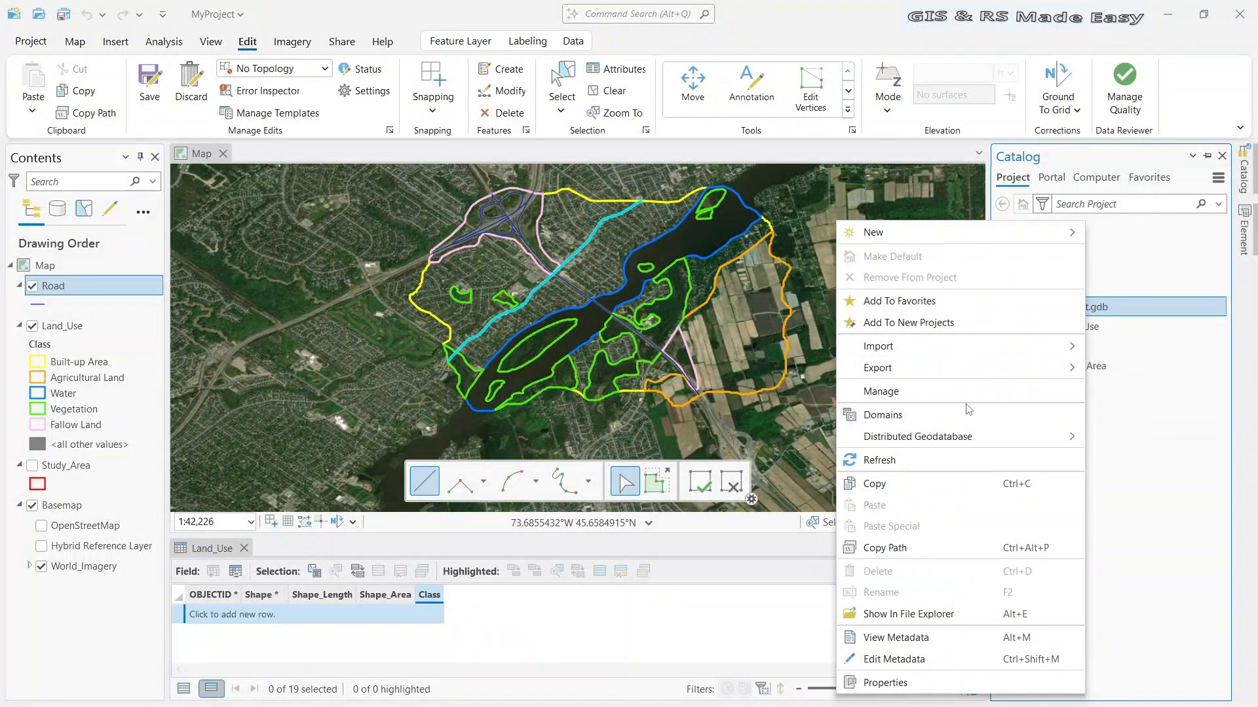
{"action": "mouse_move", "coordinate": [999, 354]}
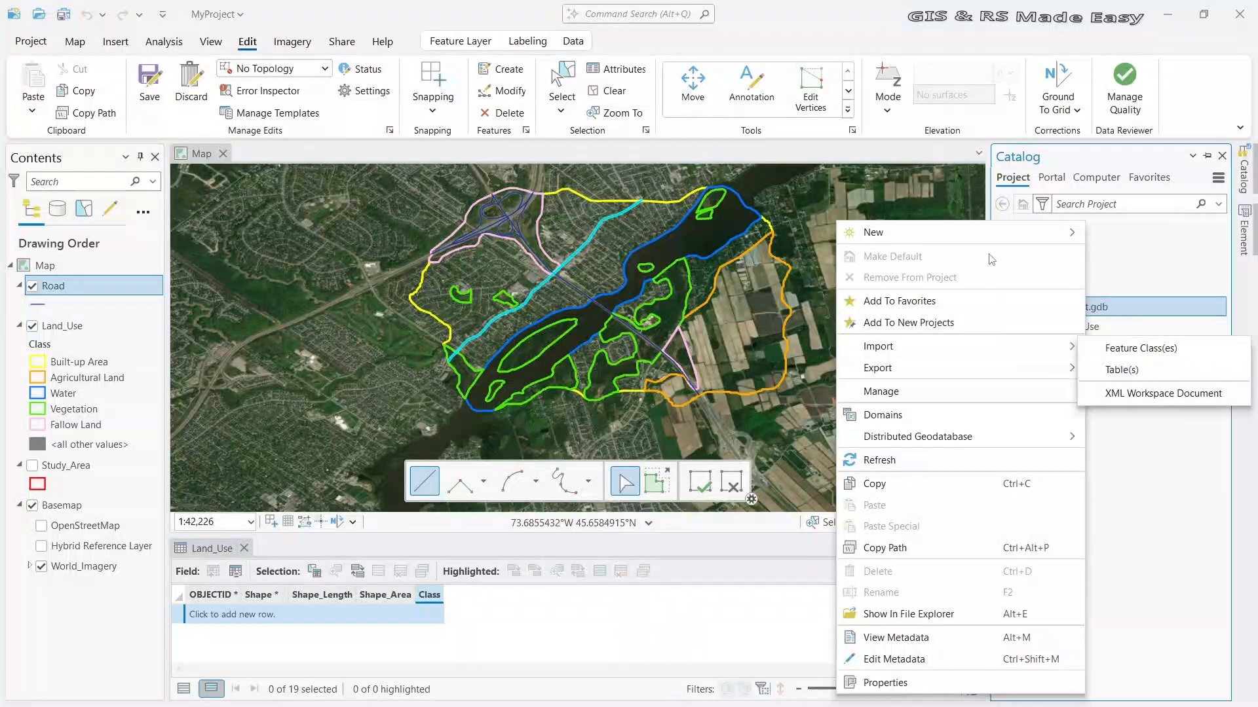
{"action": "mouse_move", "coordinate": [999, 238]}
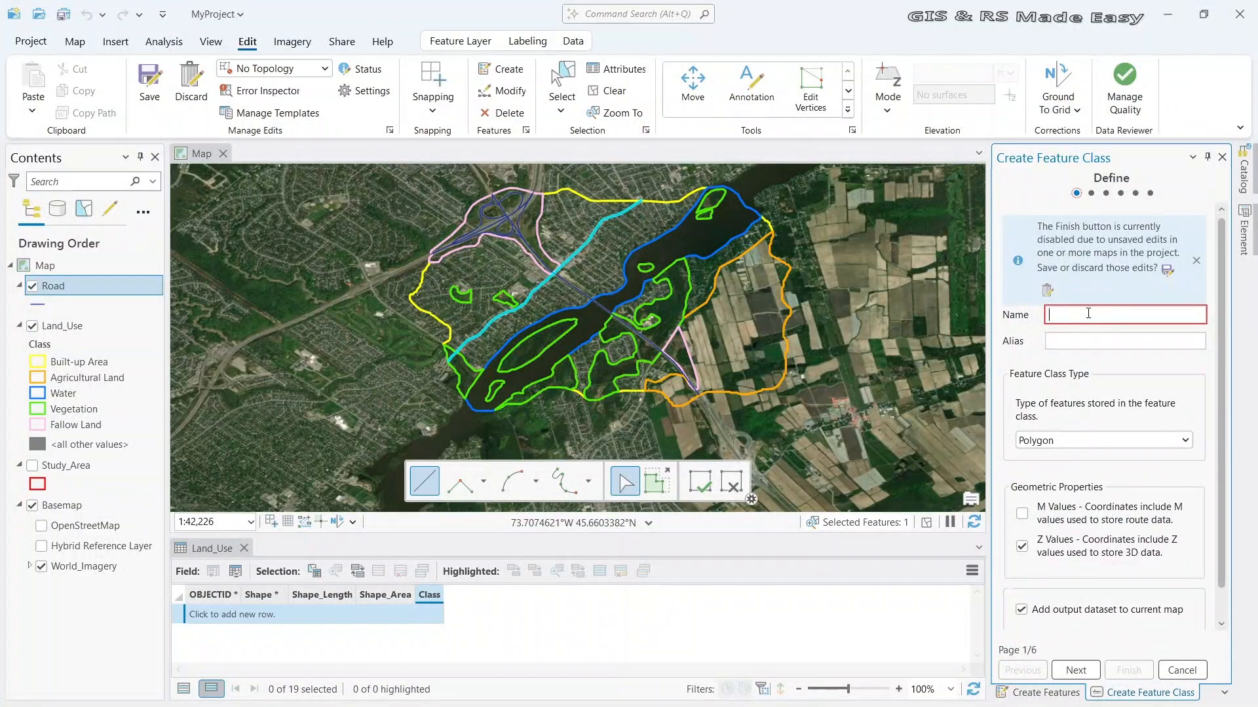
{"action": "type", "text": "Playground"}
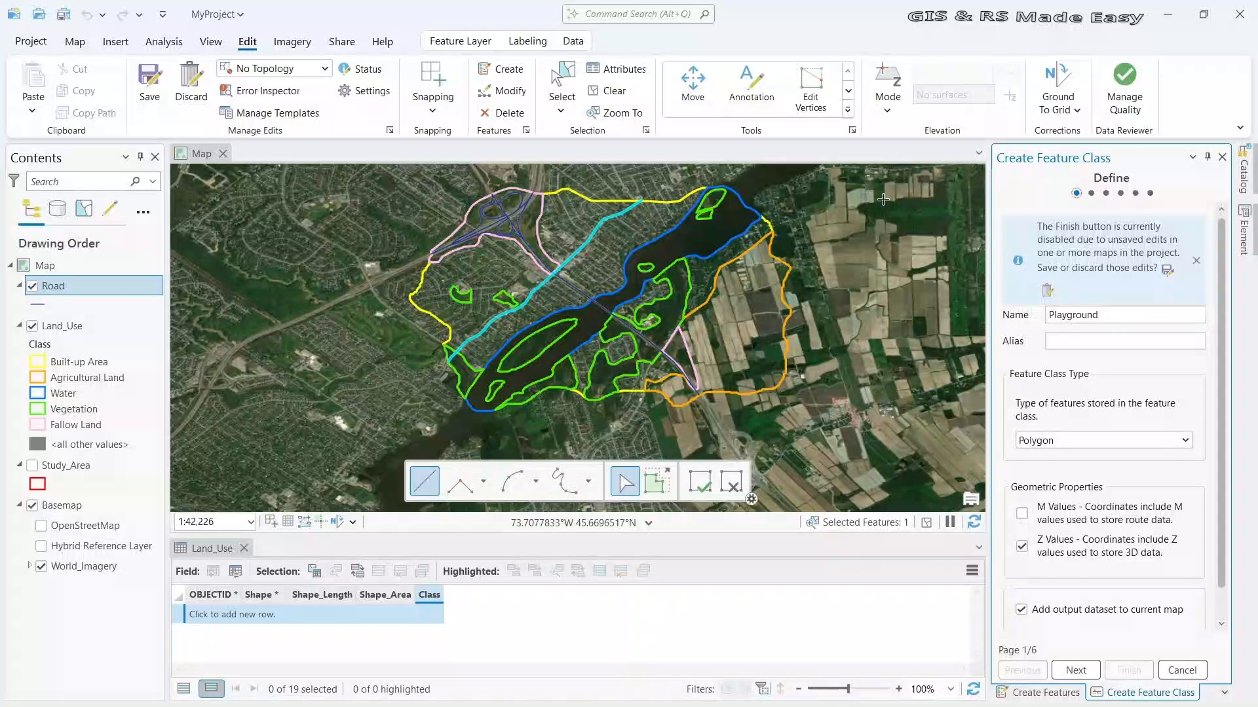
{"action": "left_click", "coordinate": [150, 82]}
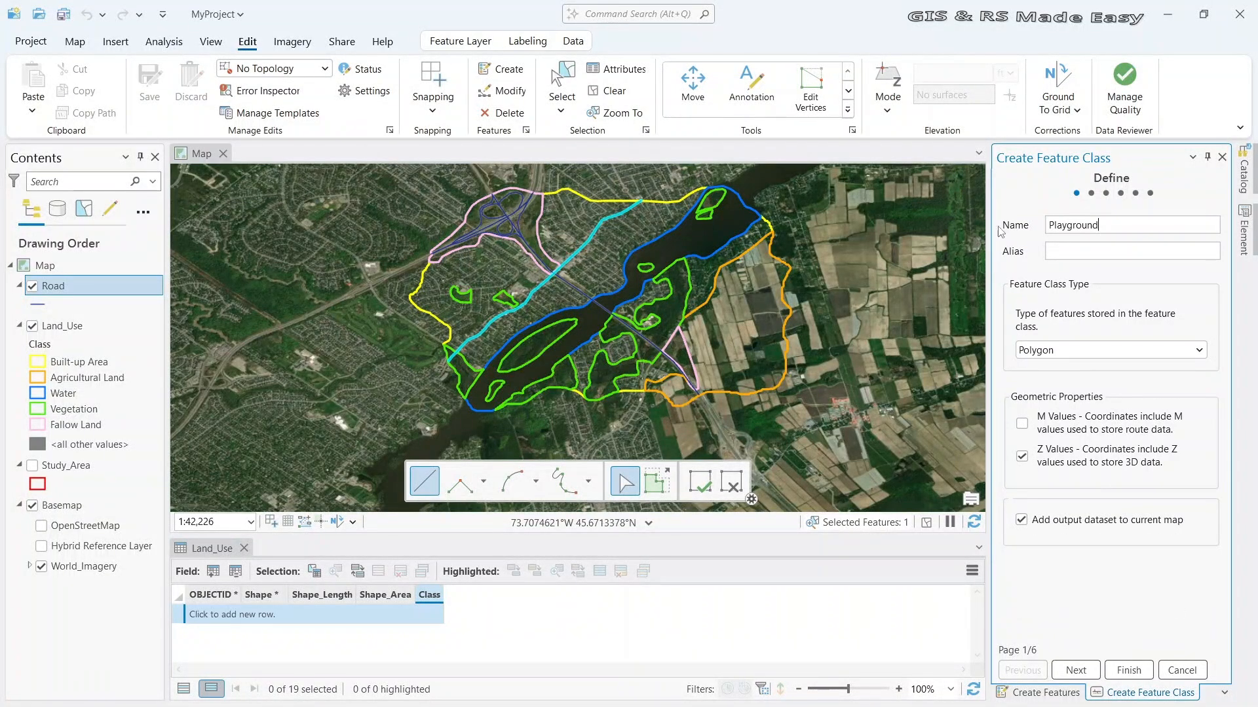
Set the Playground feature class type to Point and create it with the WGS 1984 coordinate system and no extra fields
{"action": "left_click", "coordinate": [1173, 351]}
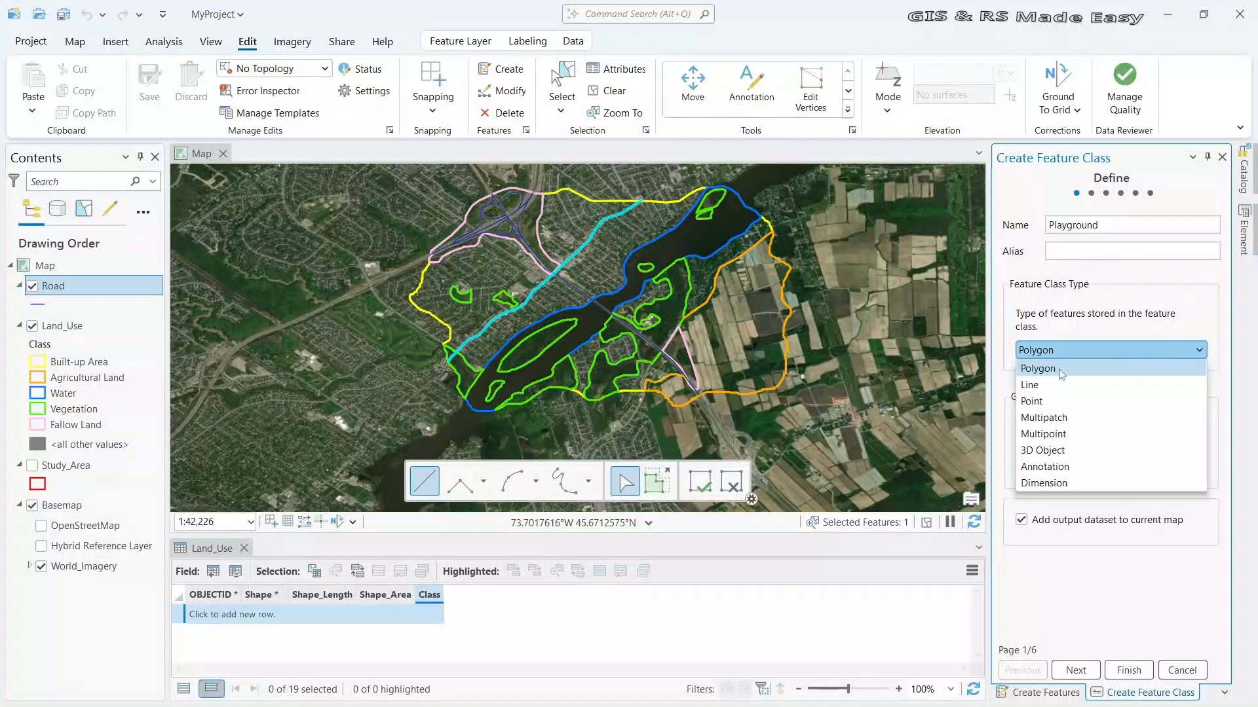
{"action": "left_click", "coordinate": [1030, 403]}
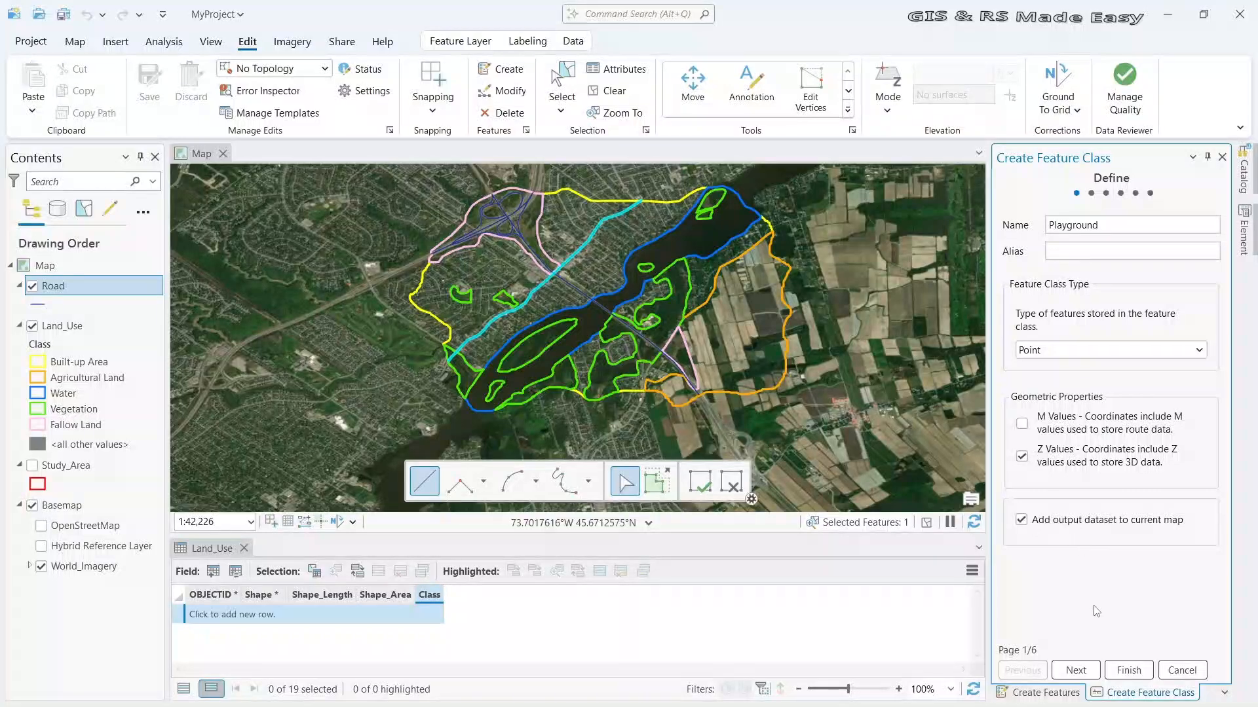
{"action": "left_click", "coordinate": [1075, 672]}
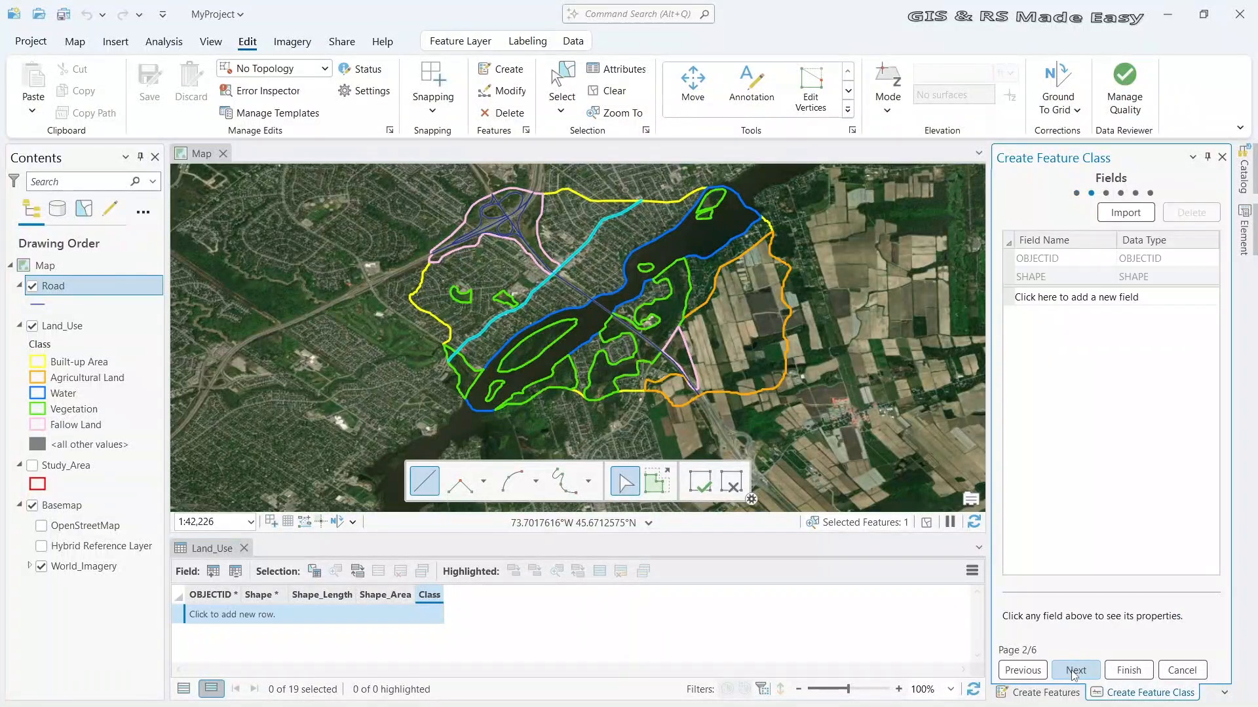
{"action": "left_click", "coordinate": [1074, 671]}
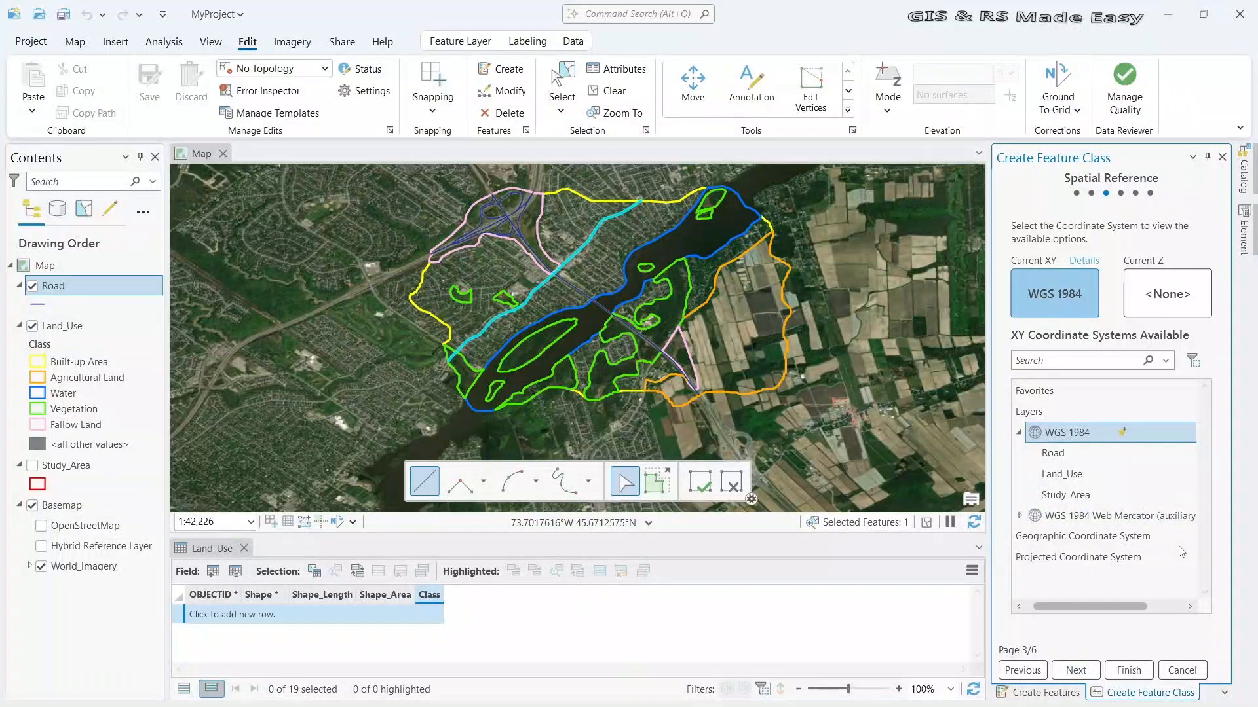
{"action": "left_click", "coordinate": [1128, 670]}
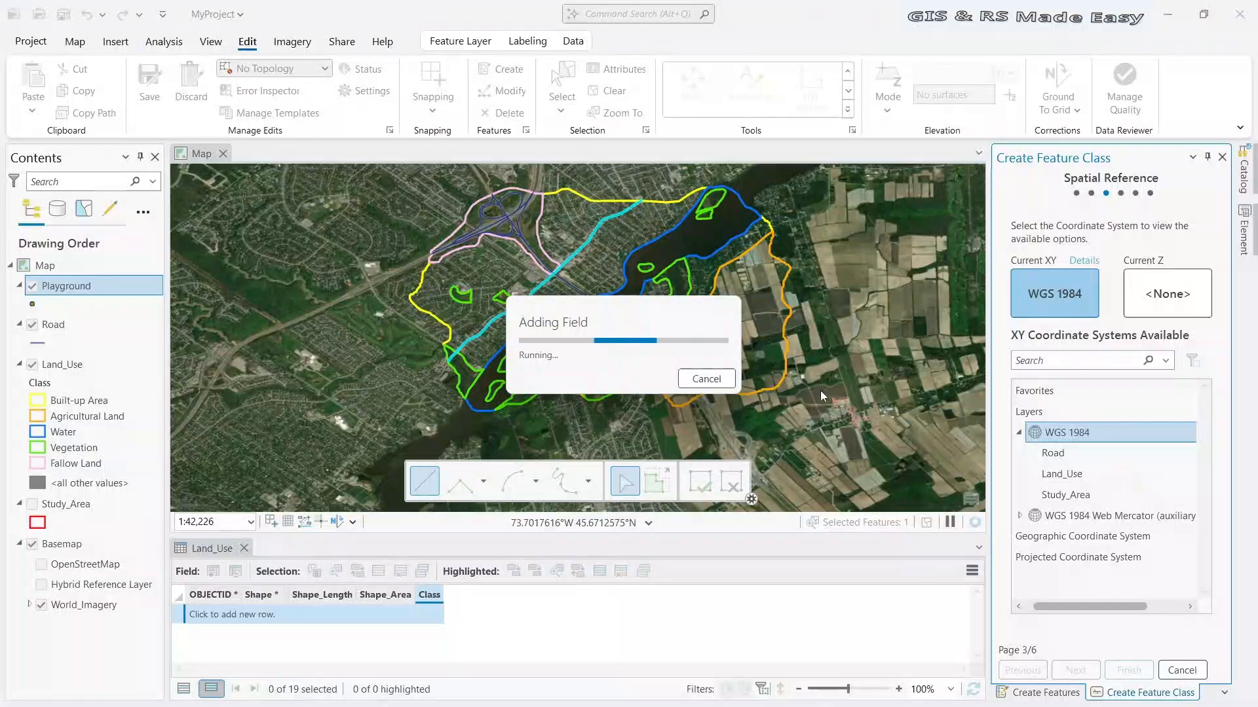
Change the Playground layer's point symbol to the ArcGIS 2D Playground symbol
{"action": "left_click", "coordinate": [36, 305]}
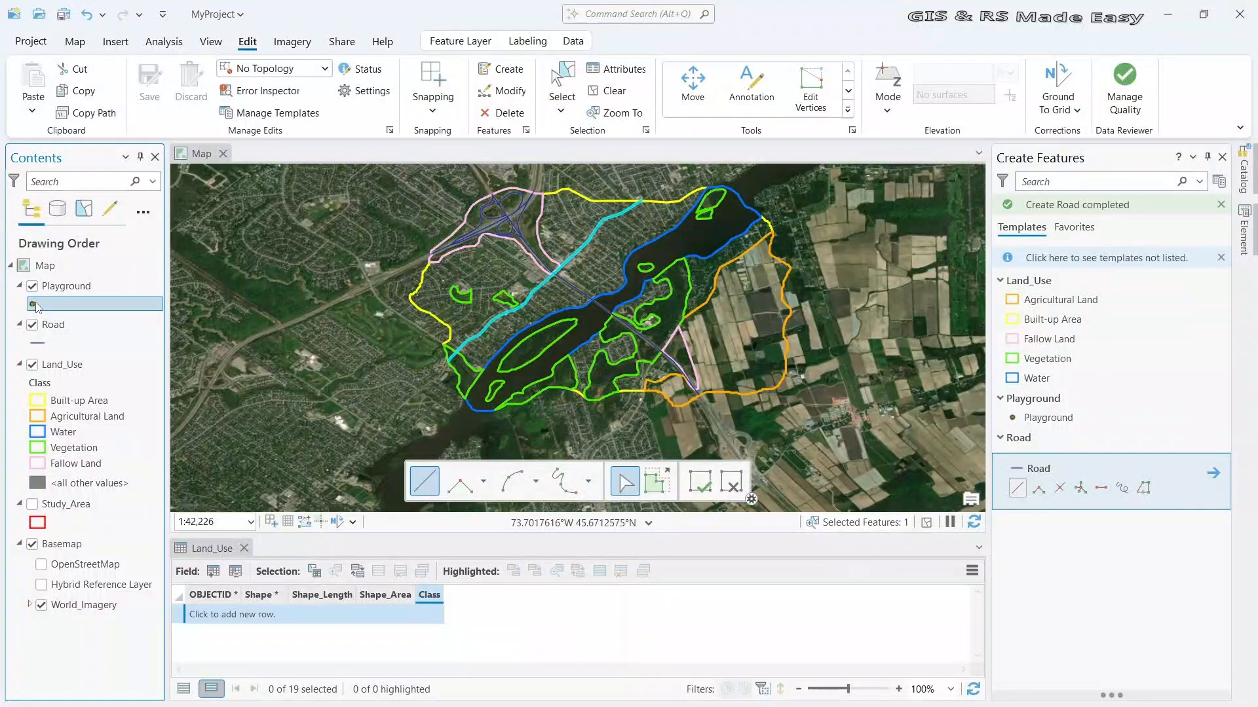
{"action": "right_click", "coordinate": [37, 304]}
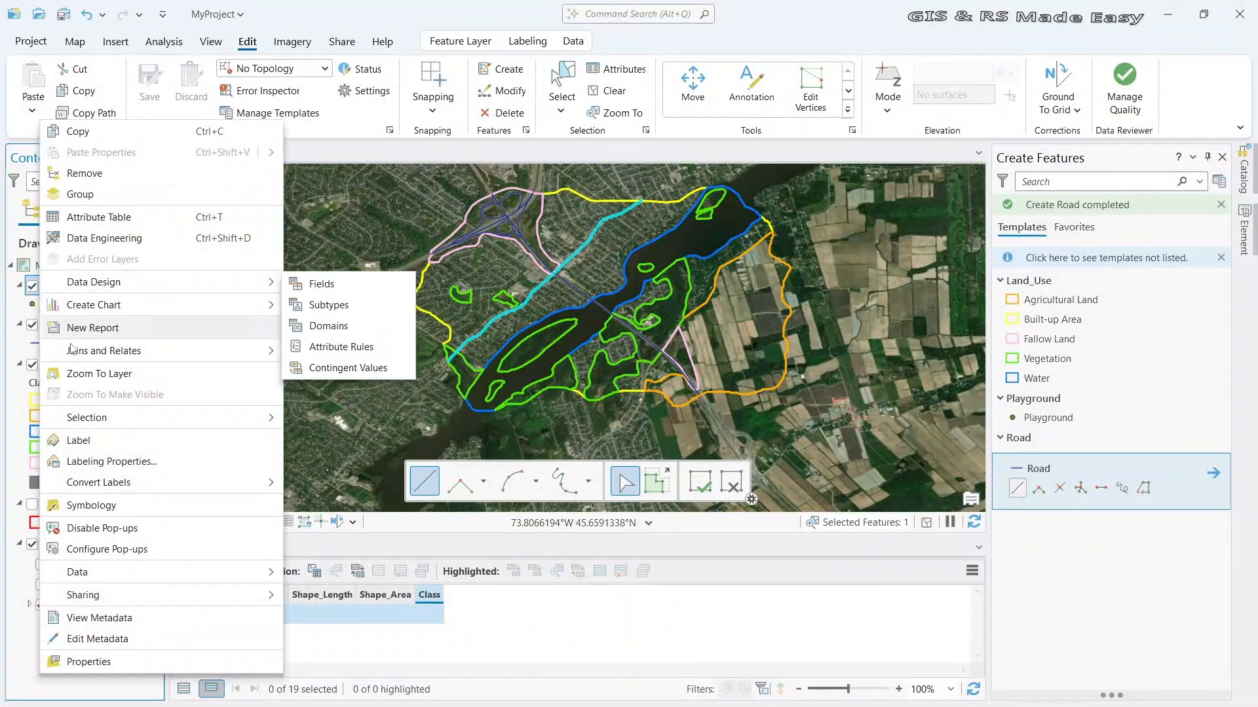
{"action": "left_click", "coordinate": [102, 514]}
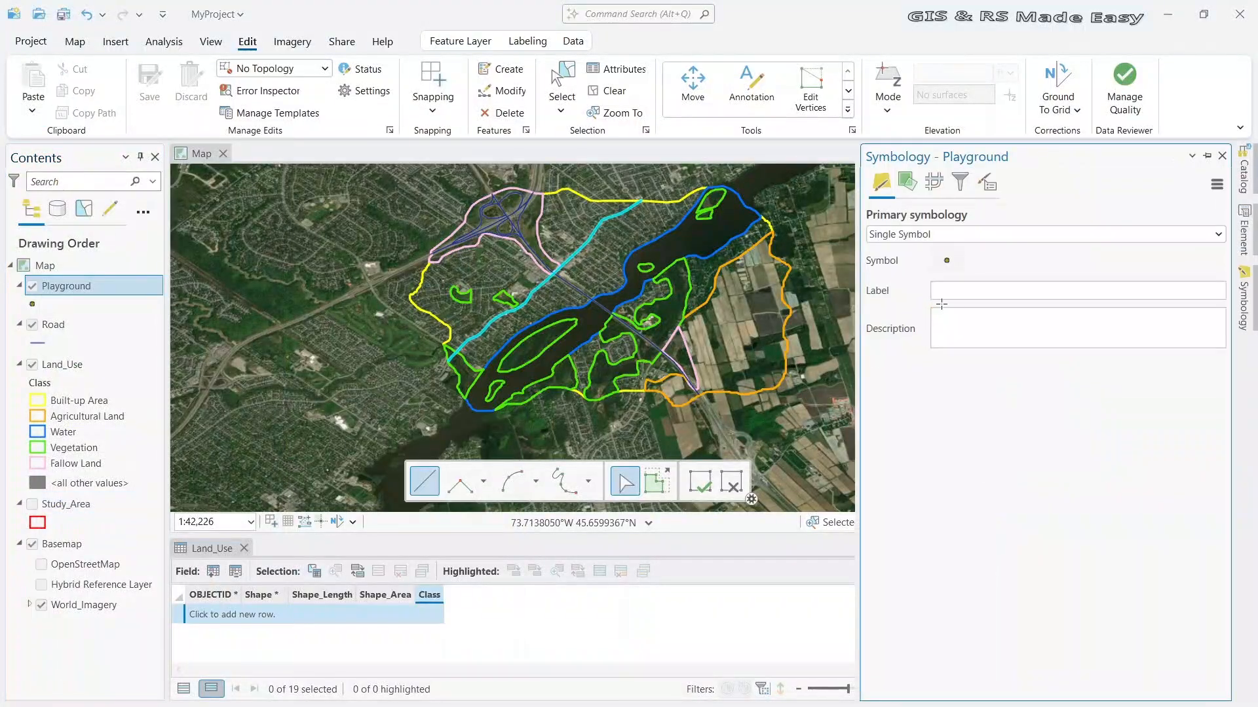
{"action": "left_click", "coordinate": [947, 260]}
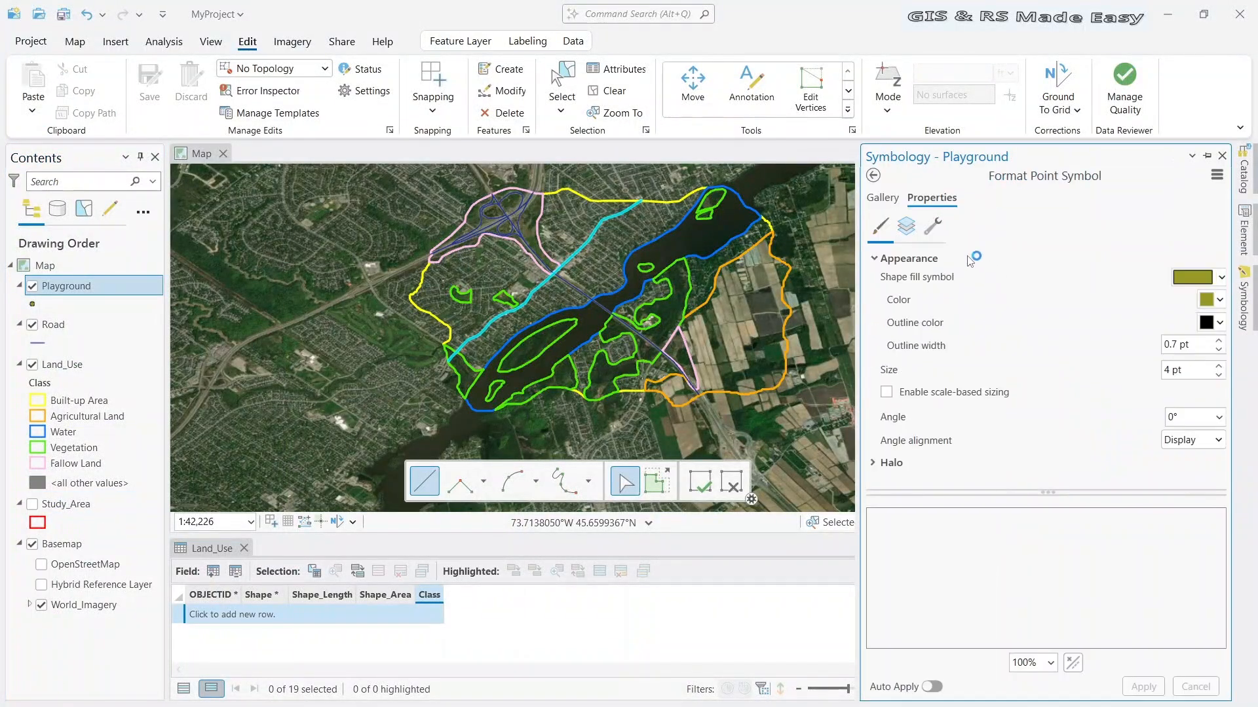
{"action": "left_click", "coordinate": [884, 198]}
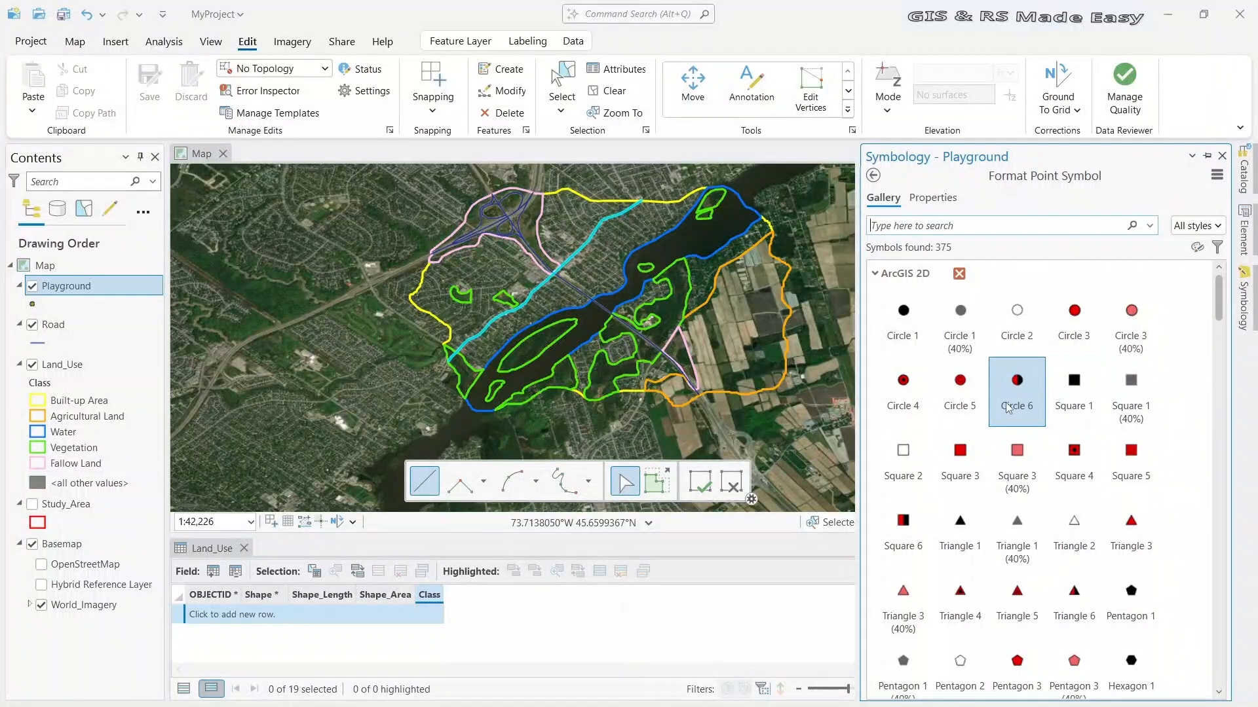
{"action": "scroll", "coordinate": [1155, 315], "scroll_direction": "down", "scroll_amount": 1}
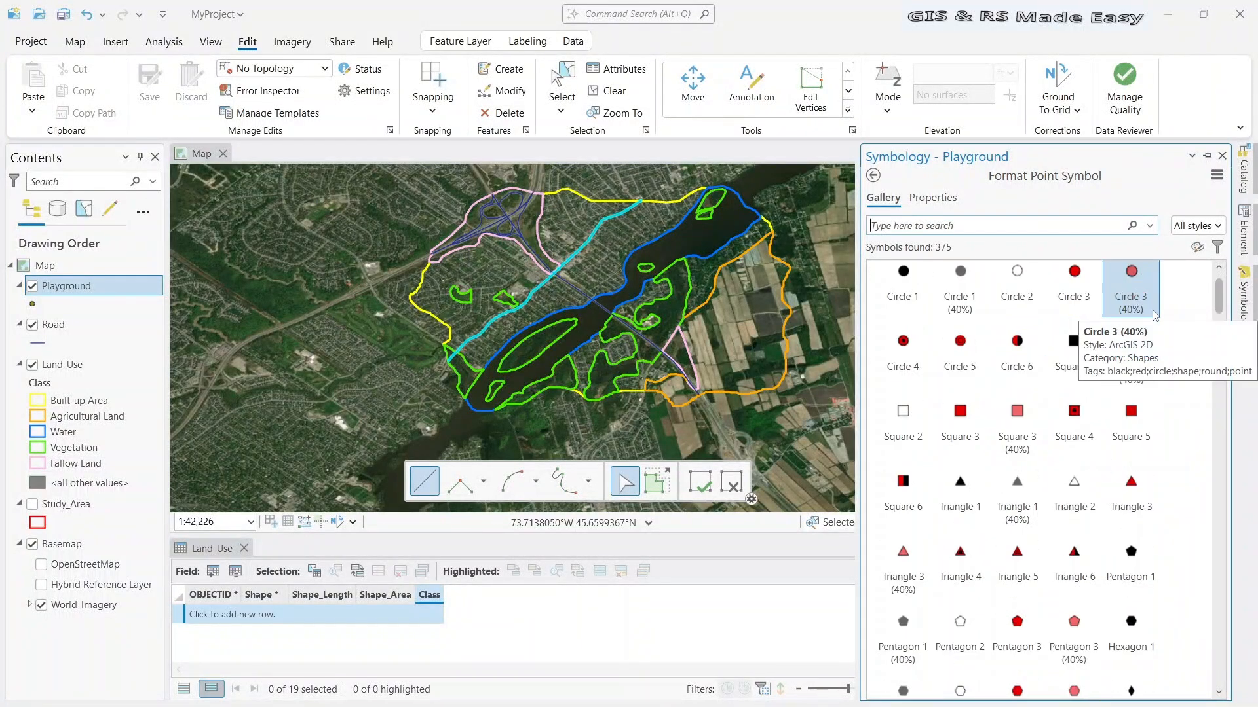
{"action": "scroll", "coordinate": [1153, 317], "scroll_direction": "down", "scroll_amount": 3}
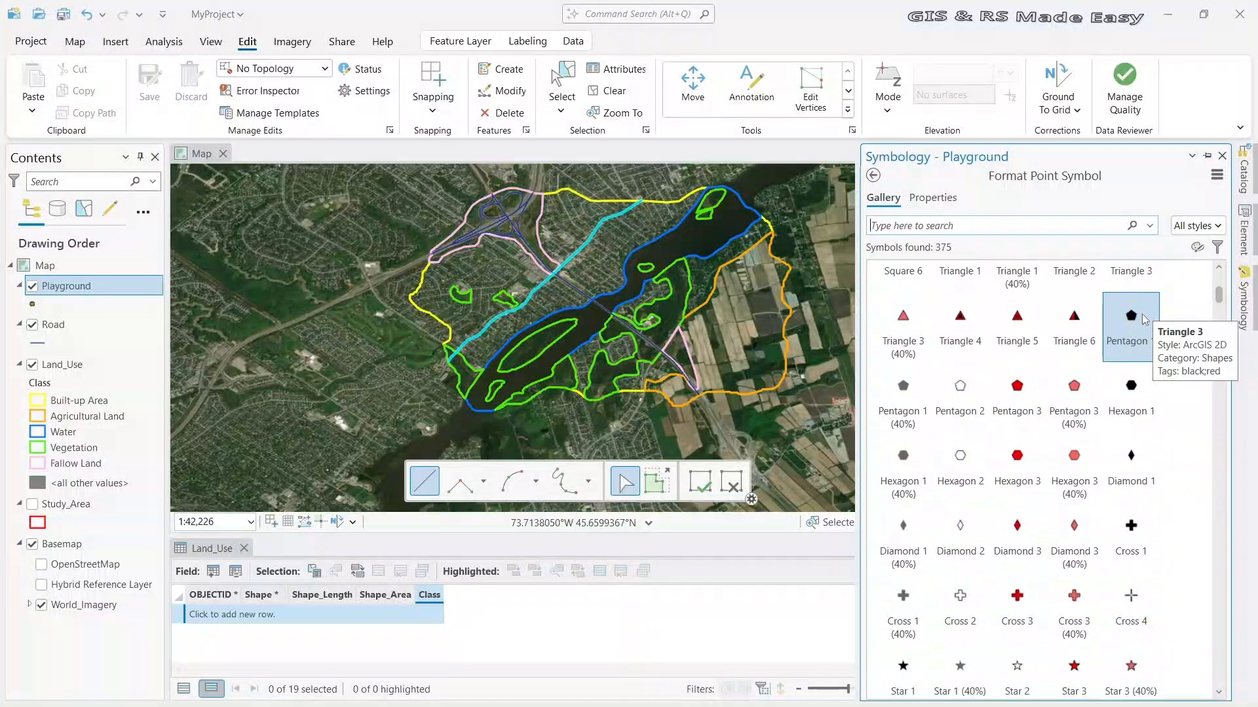
{"action": "scroll", "coordinate": [1144, 319], "scroll_direction": "down", "scroll_amount": 3}
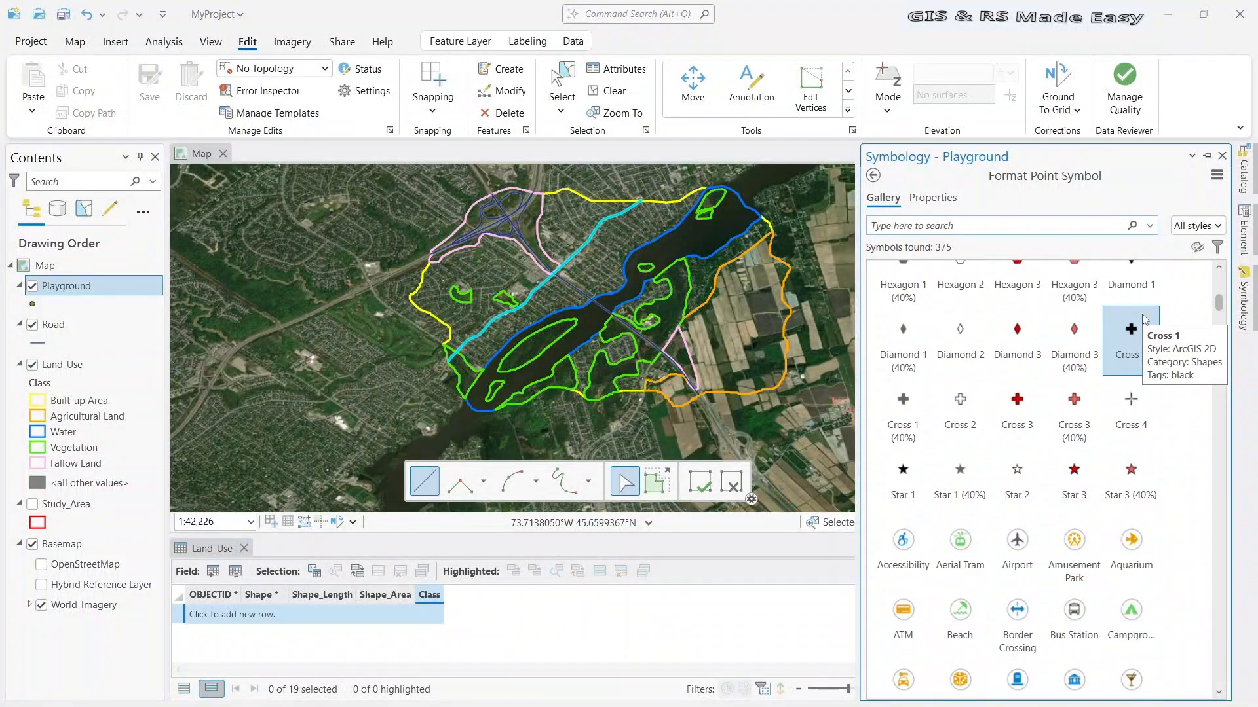
{"action": "scroll", "coordinate": [1143, 319], "scroll_direction": "down", "scroll_amount": 1}
{"action": "scroll", "coordinate": [1143, 320], "scroll_direction": "down", "scroll_amount": 1}
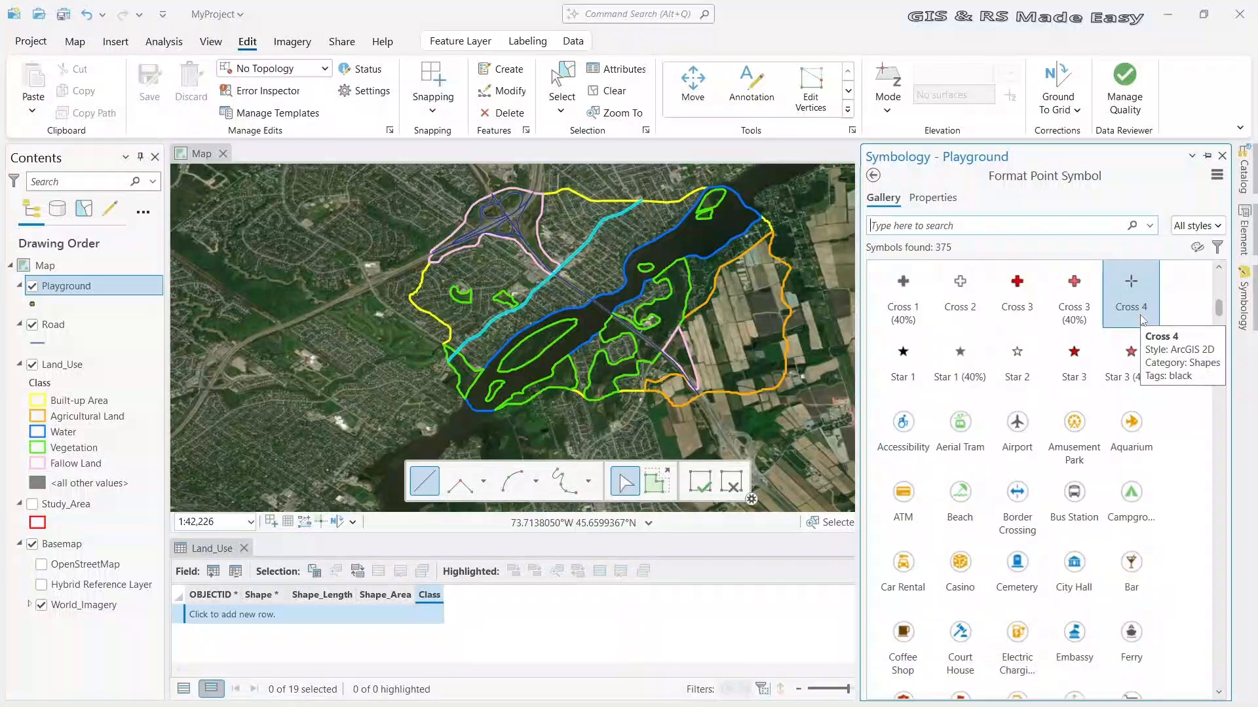
{"action": "scroll", "coordinate": [1143, 320], "scroll_direction": "down", "scroll_amount": 4}
{"action": "scroll", "coordinate": [1075, 577], "scroll_direction": "down", "scroll_amount": 1}
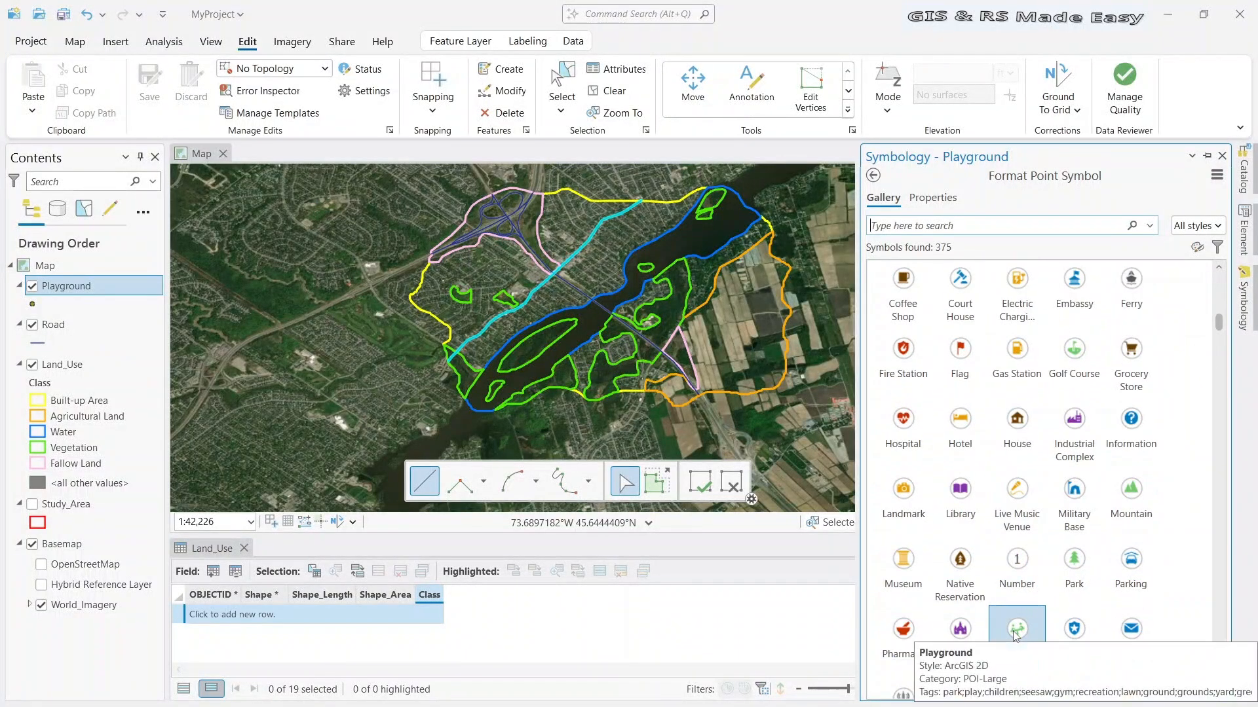
{"action": "scroll", "coordinate": [1014, 634], "scroll_direction": "down", "scroll_amount": 1}
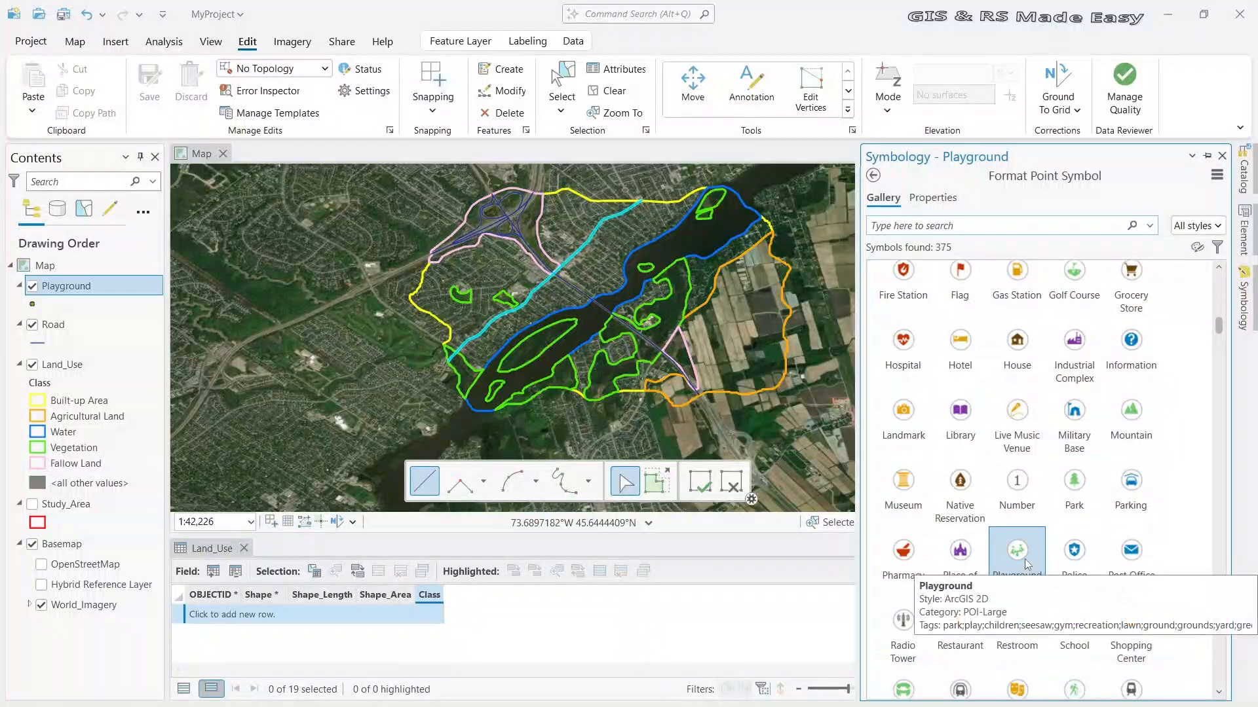
{"action": "left_click", "coordinate": [1024, 556]}
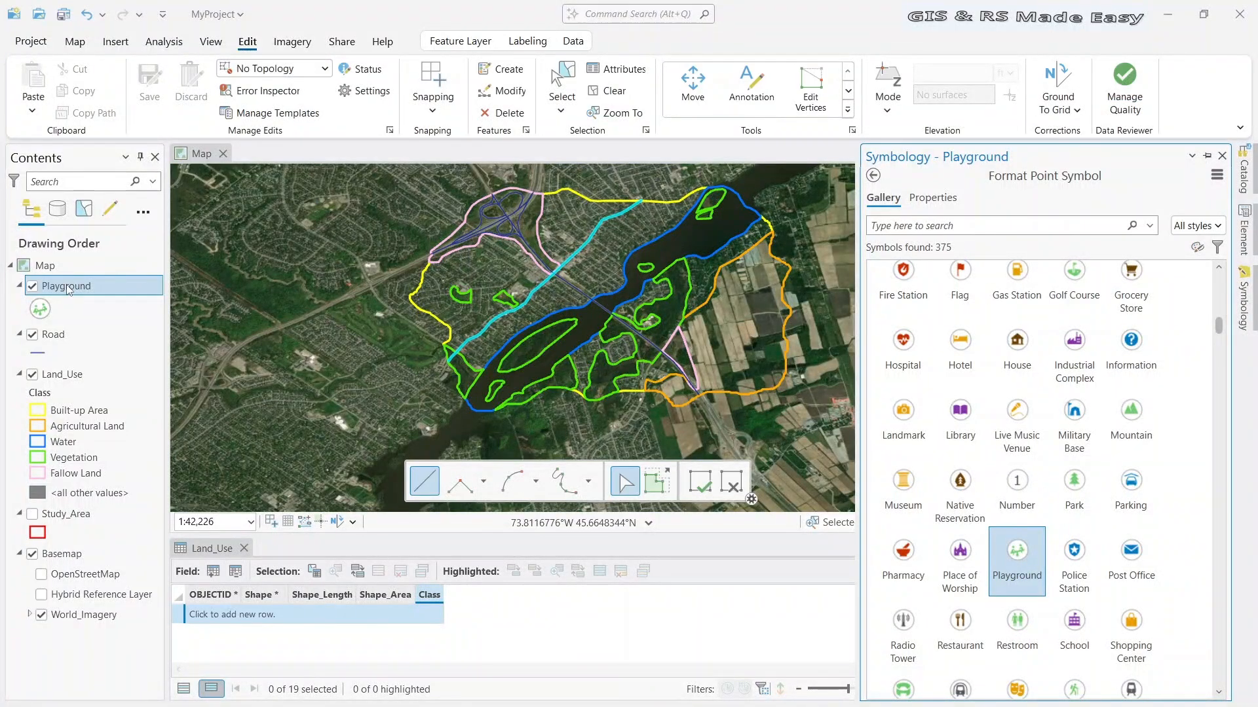
Create a Playground point at the centre of the green sports field northwest of the main street
{"action": "left_click", "coordinate": [92, 287]}
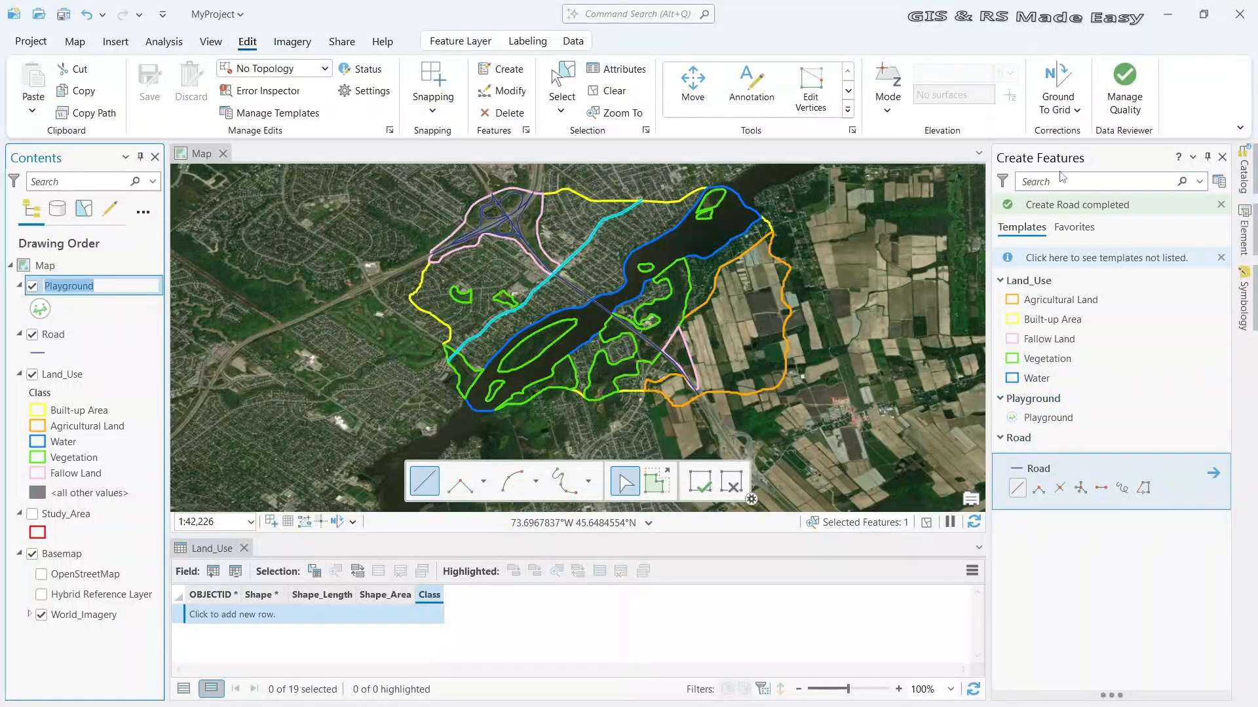
{"action": "left_click", "coordinate": [1051, 419]}
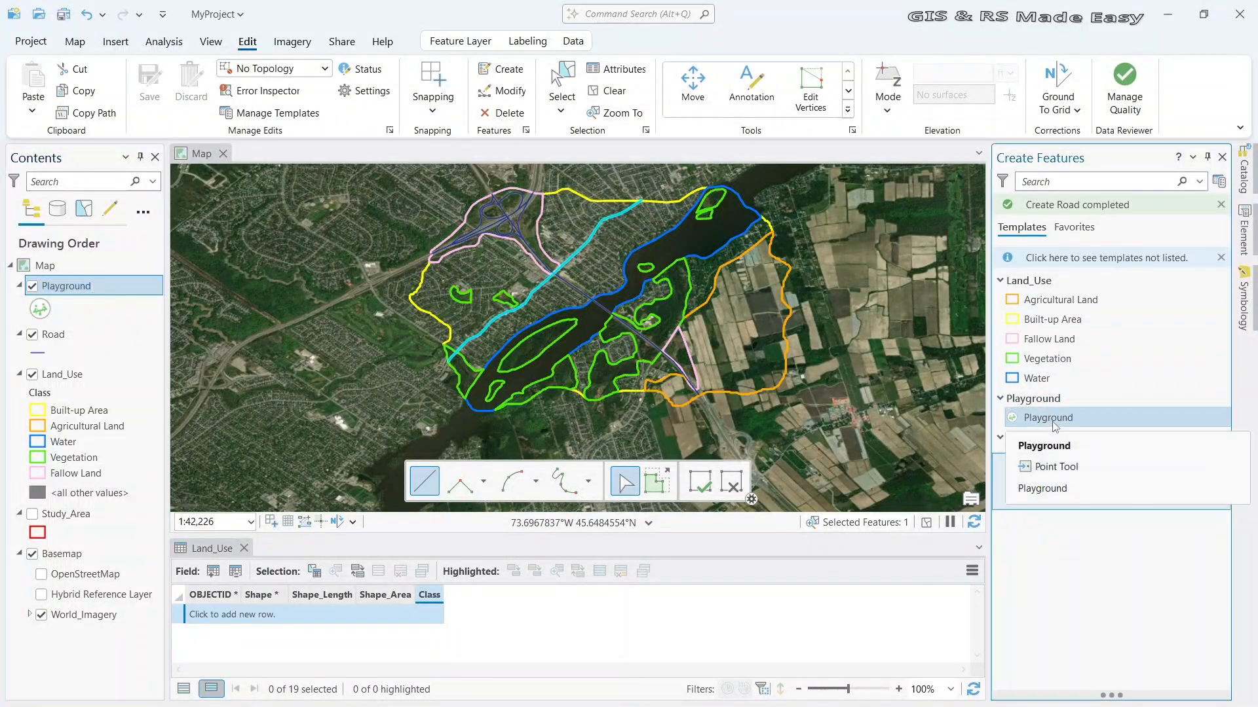
{"action": "scroll", "coordinate": [570, 278], "scroll_direction": "up", "scroll_amount": 3}
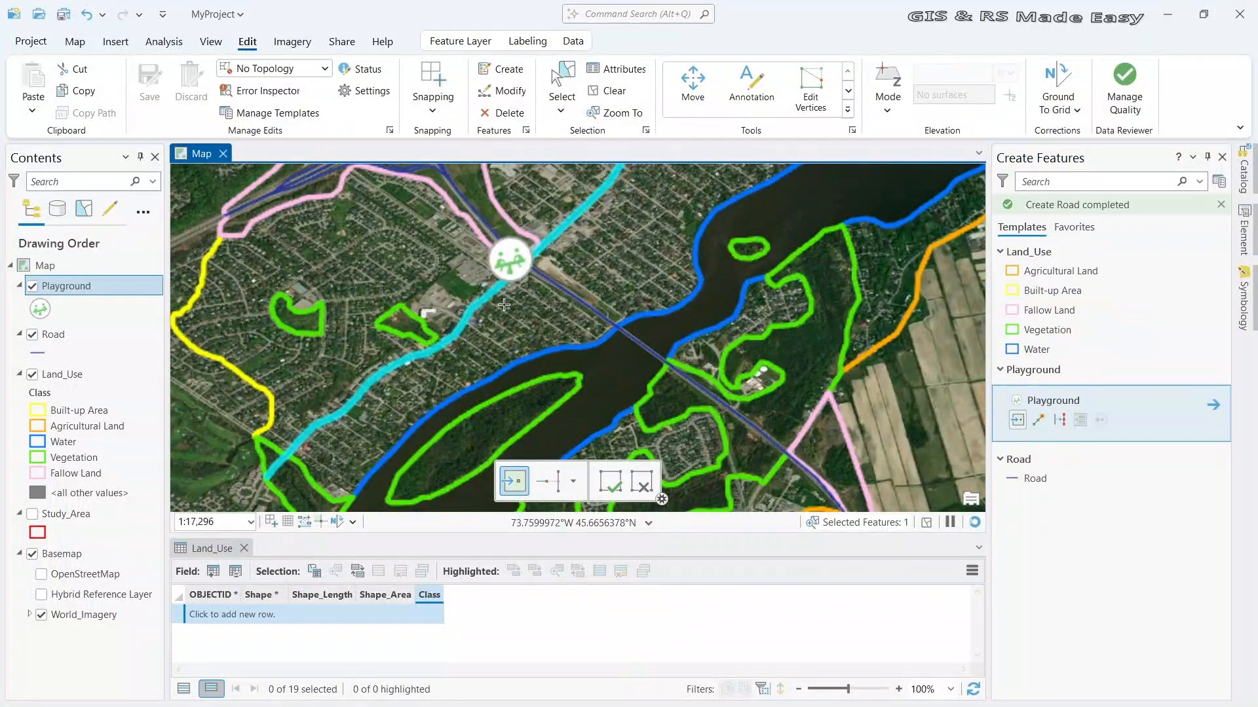
{"action": "scroll", "coordinate": [436, 270], "scroll_direction": "up", "scroll_amount": 1}
{"action": "scroll", "coordinate": [436, 269], "scroll_direction": "up", "scroll_amount": 3}
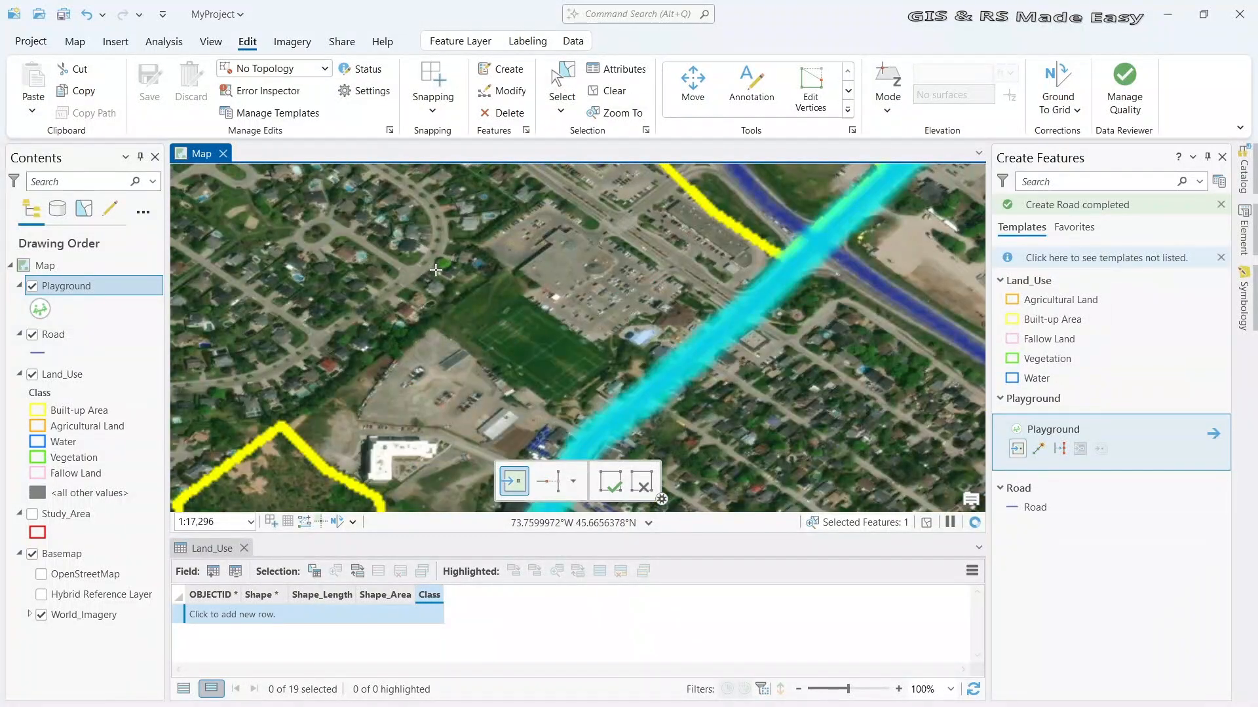
{"action": "scroll", "coordinate": [471, 292], "scroll_direction": "up", "scroll_amount": 5}
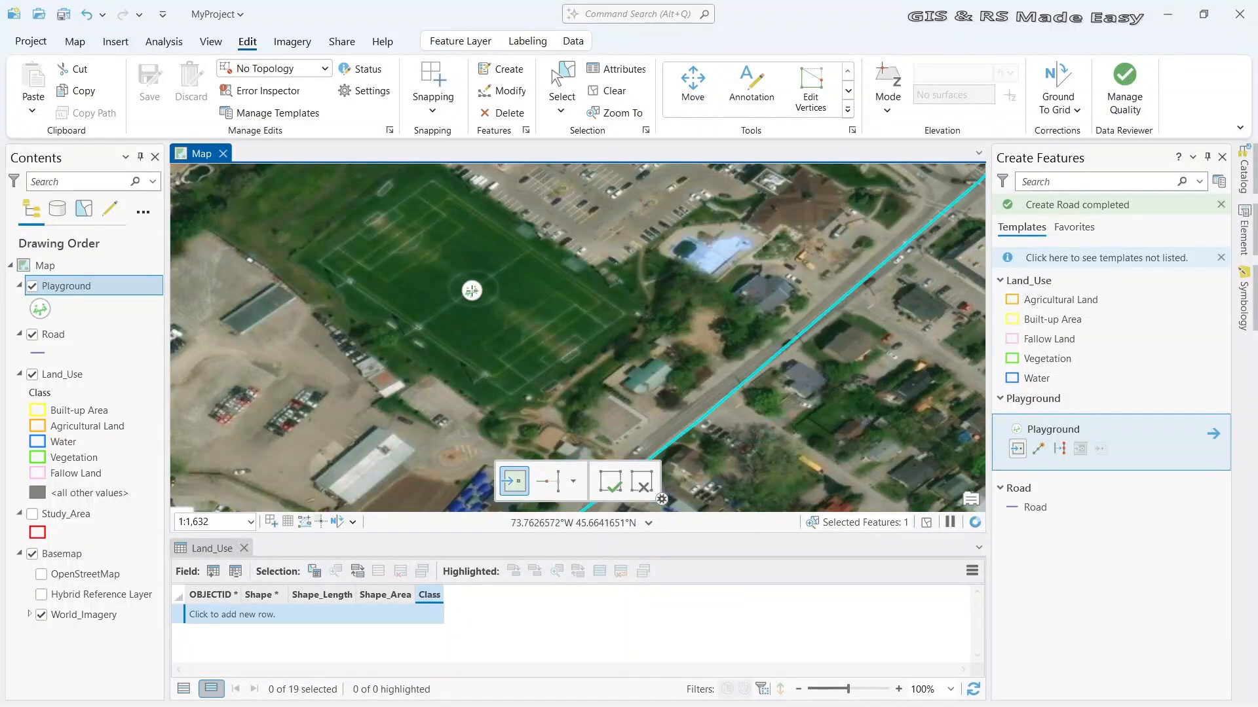
{"action": "left_click", "coordinate": [472, 290]}
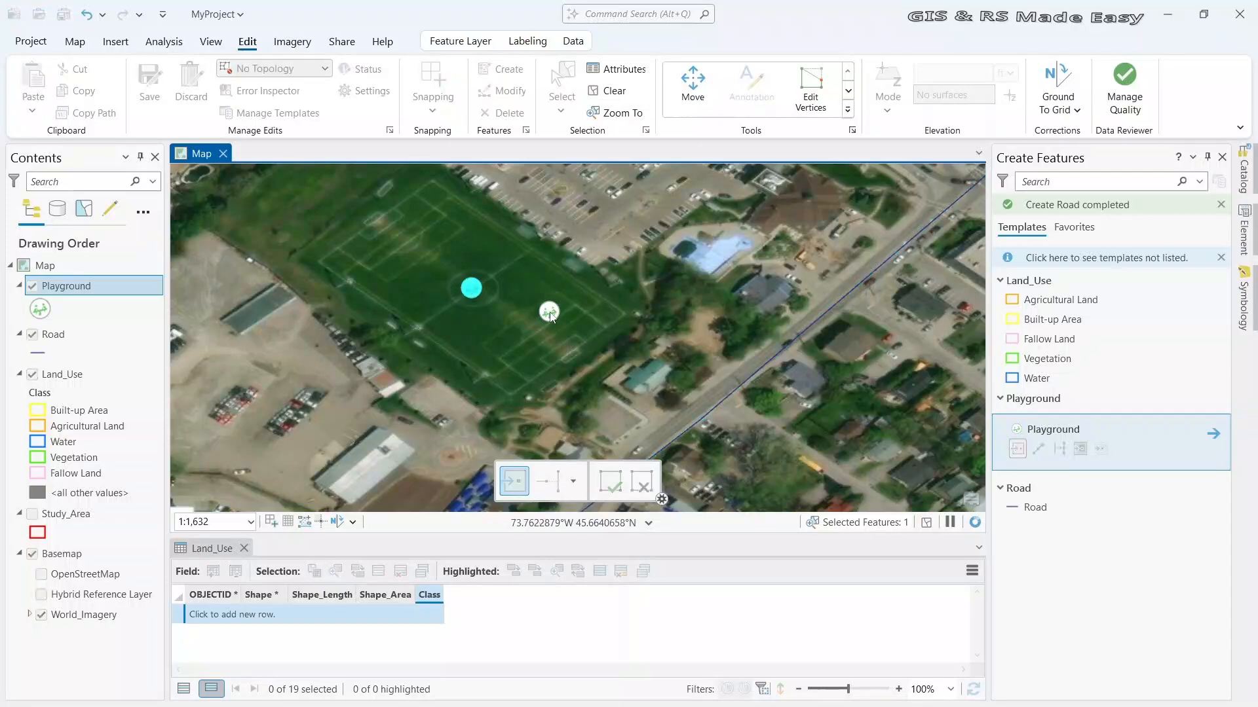
{"action": "scroll", "coordinate": [552, 312], "scroll_direction": "down", "scroll_amount": 2}
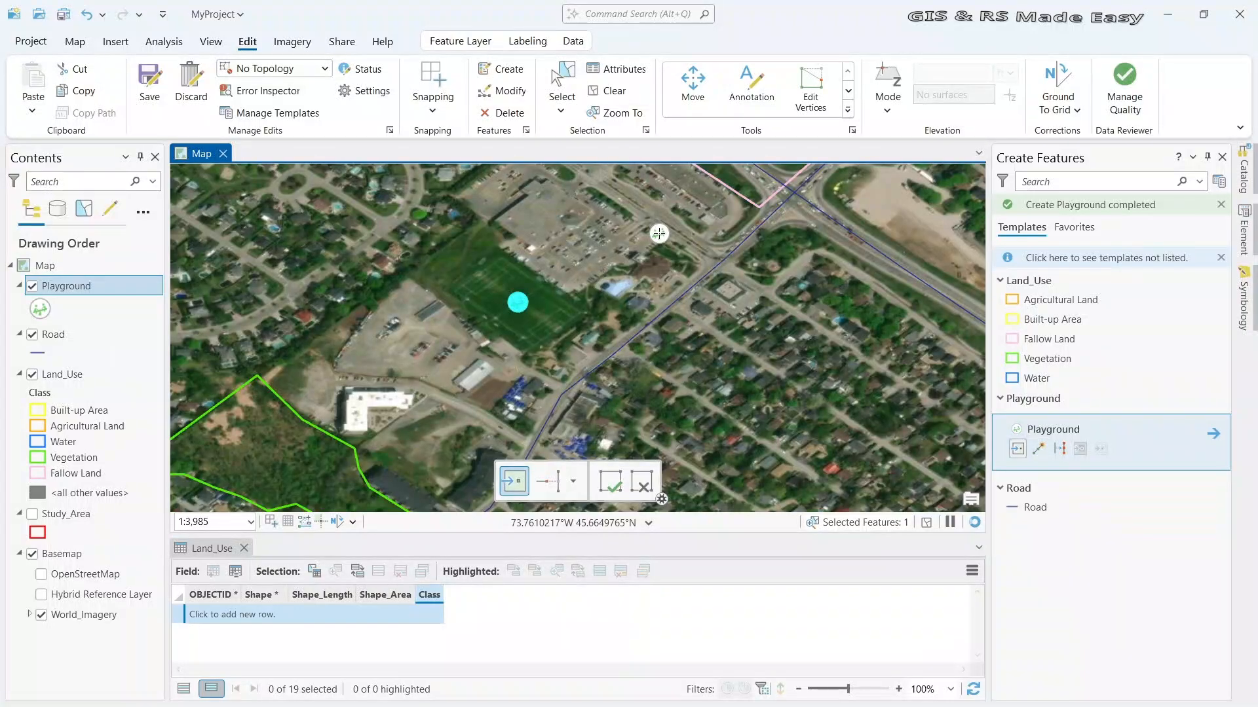
Create Playground points on the school's grass sports field and on the paved court just south of it
{"action": "left_click_drag", "start_coordinate": [659, 234], "coordinate": [574, 413]}
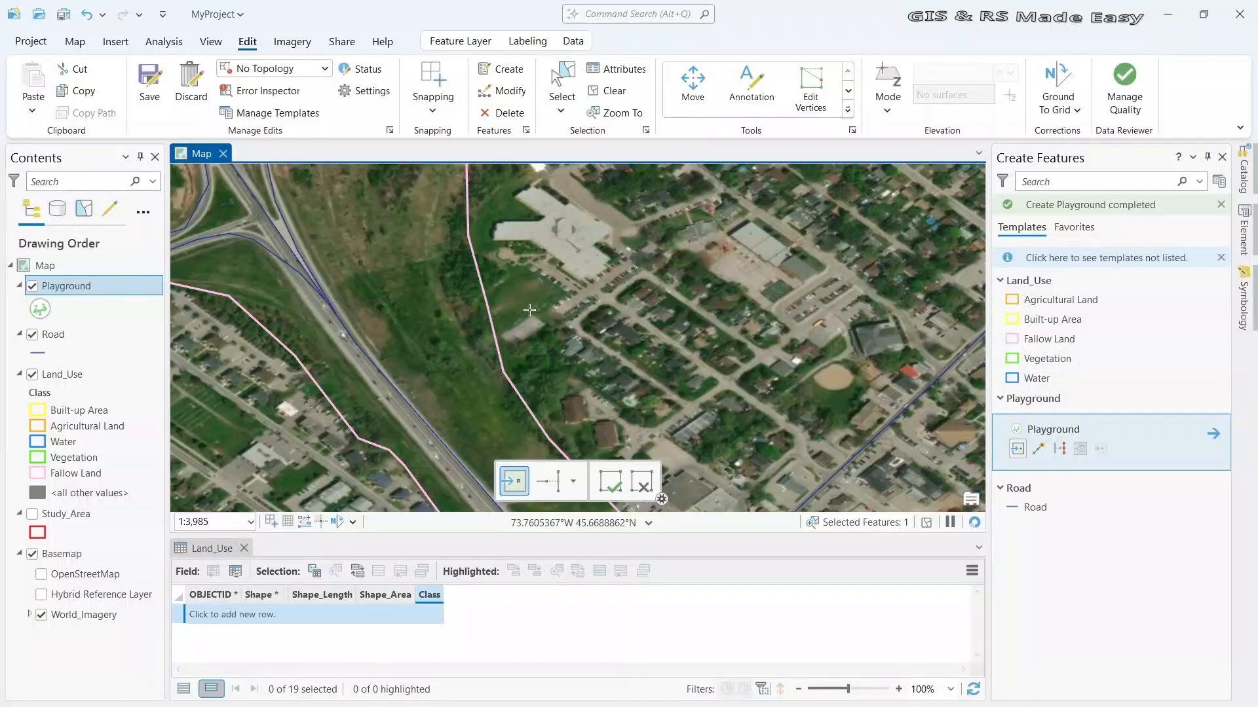
{"action": "scroll", "coordinate": [530, 310], "scroll_direction": "up", "scroll_amount": 5}
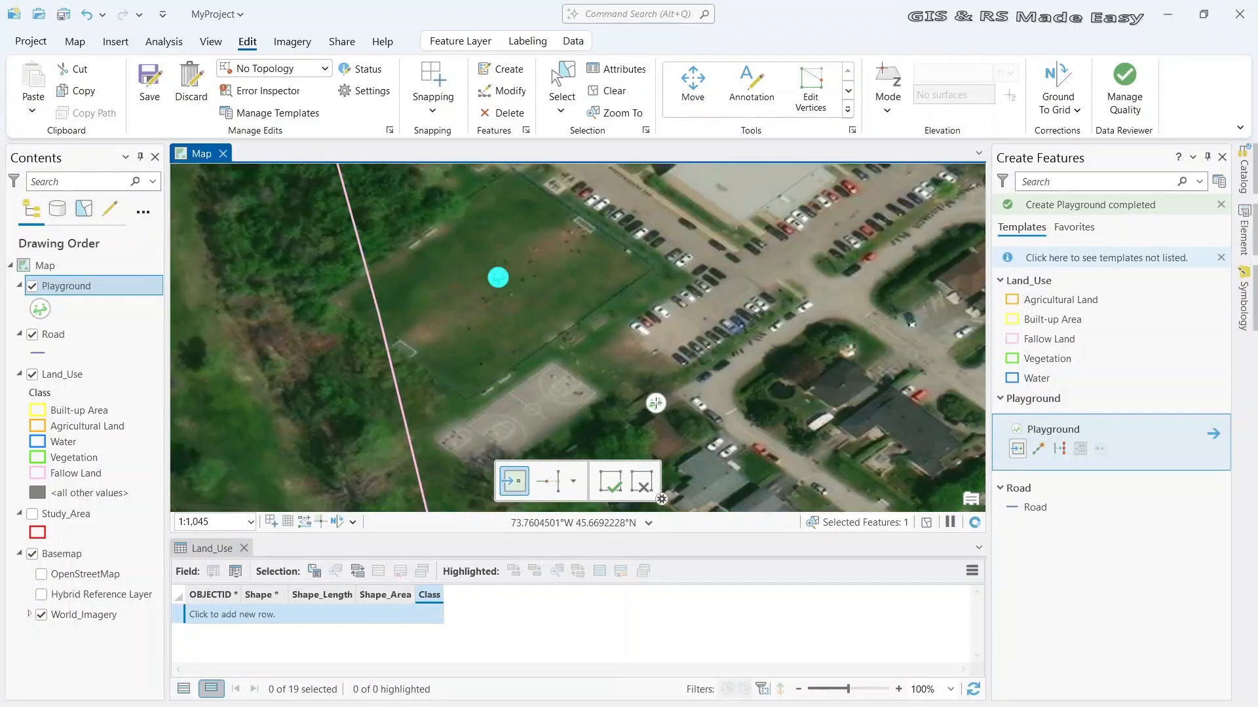
{"action": "left_click_drag", "start_coordinate": [655, 403], "coordinate": [649, 286]}
{"action": "left_click", "coordinate": [545, 299]}
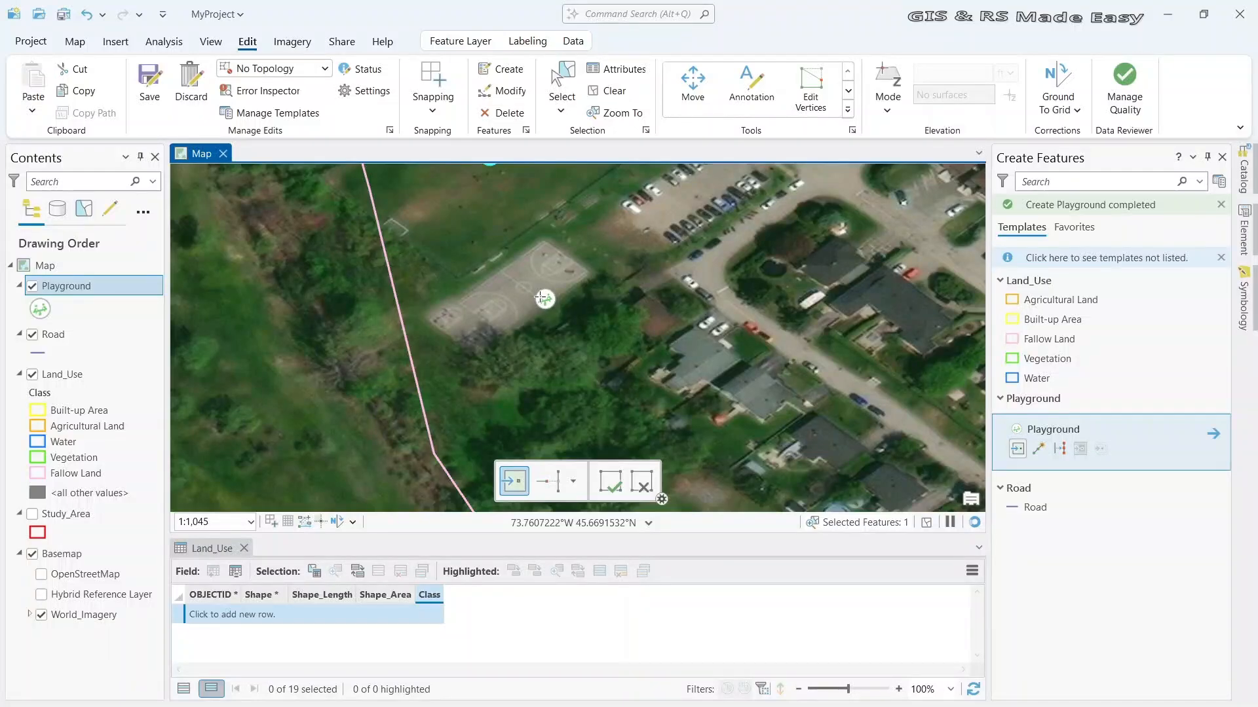
{"action": "left_click", "coordinate": [540, 297]}
Create a Playground point at the centre of the blue tennis courts beside the swimming pool
{"action": "scroll", "coordinate": [583, 291], "scroll_direction": "down", "scroll_amount": 4}
{"action": "scroll", "coordinate": [395, 279], "scroll_direction": "up", "scroll_amount": 4}
{"action": "scroll", "coordinate": [348, 414], "scroll_direction": "down", "scroll_amount": 3}
{"action": "scroll", "coordinate": [535, 347], "scroll_direction": "up", "scroll_amount": 2}
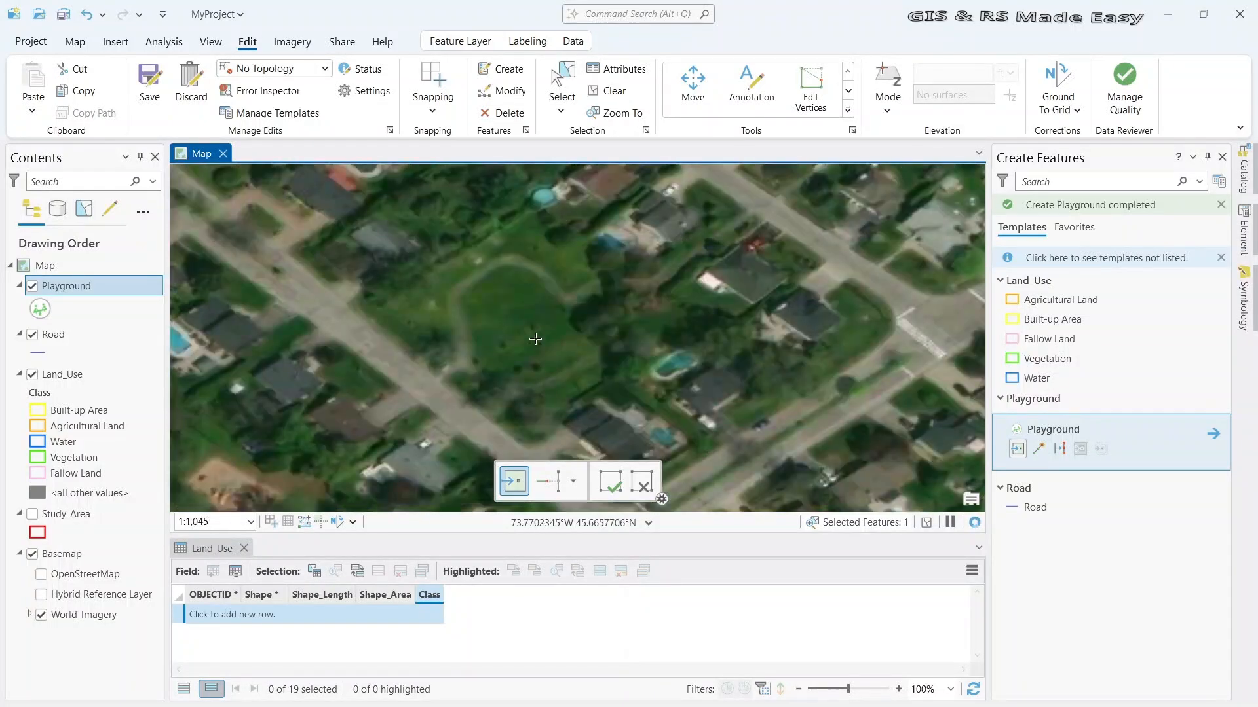
{"action": "scroll", "coordinate": [535, 338], "scroll_direction": "down", "scroll_amount": 3}
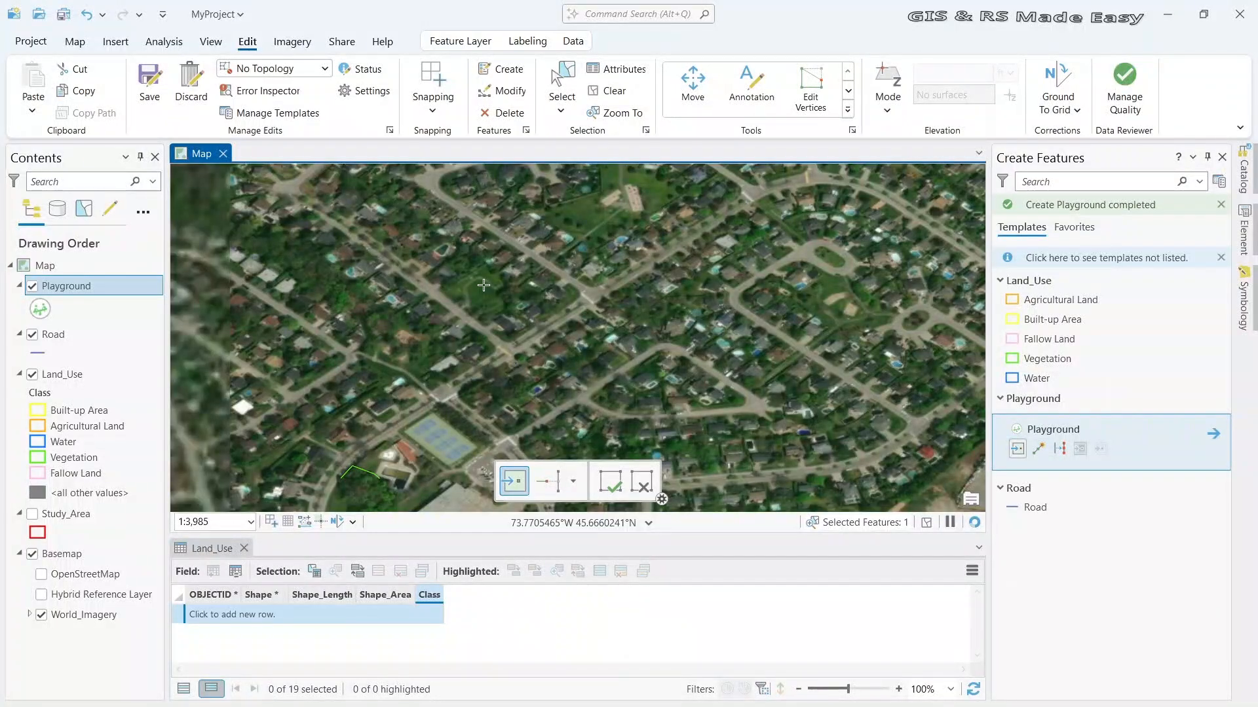
{"action": "scroll", "coordinate": [629, 348], "scroll_direction": "up", "scroll_amount": 3}
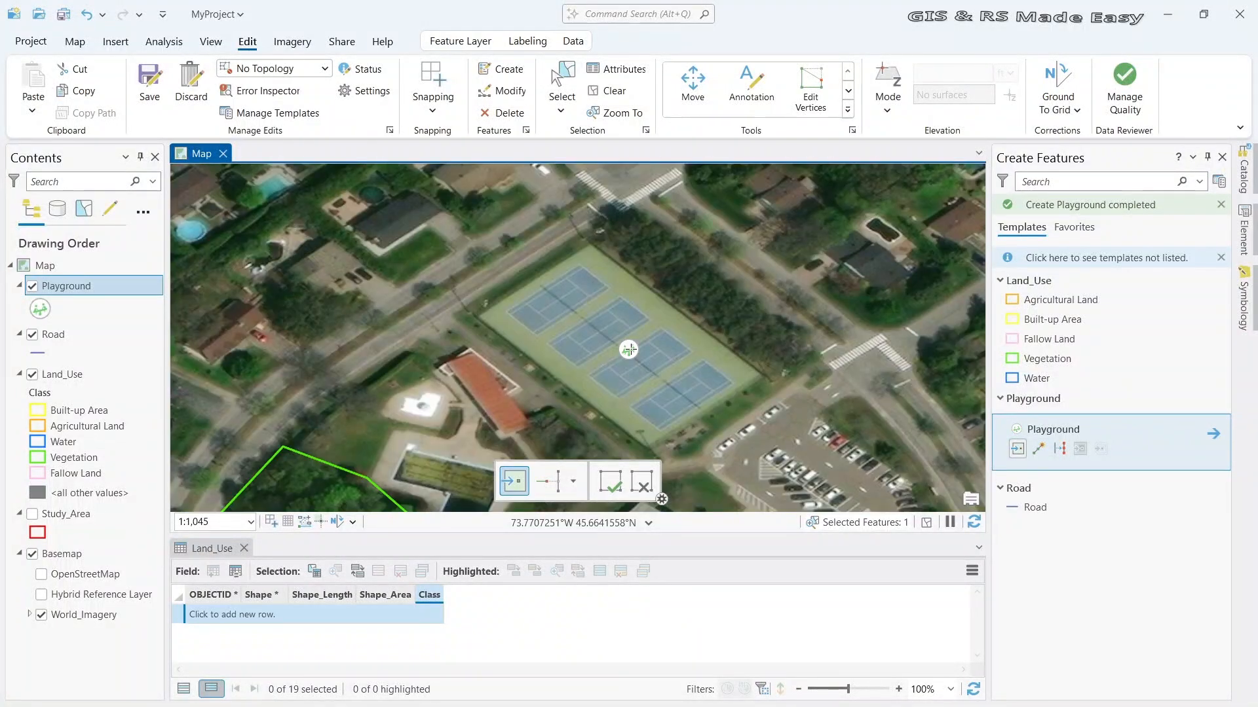
{"action": "left_click", "coordinate": [626, 353]}
Create a Playground point on the paved court in the park southeast of the tennis courts, and save the edits
{"action": "scroll", "coordinate": [627, 353], "scroll_direction": "down", "scroll_amount": 5}
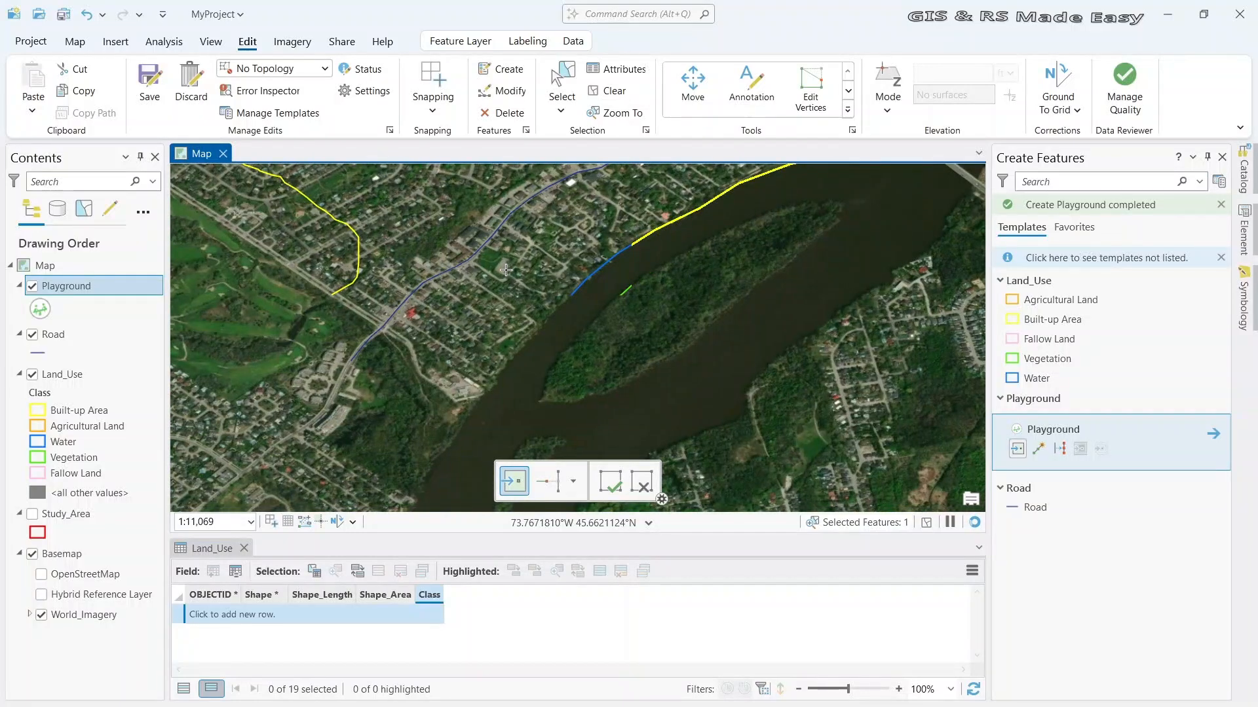
{"action": "scroll", "coordinate": [675, 262], "scroll_direction": "up", "scroll_amount": 5}
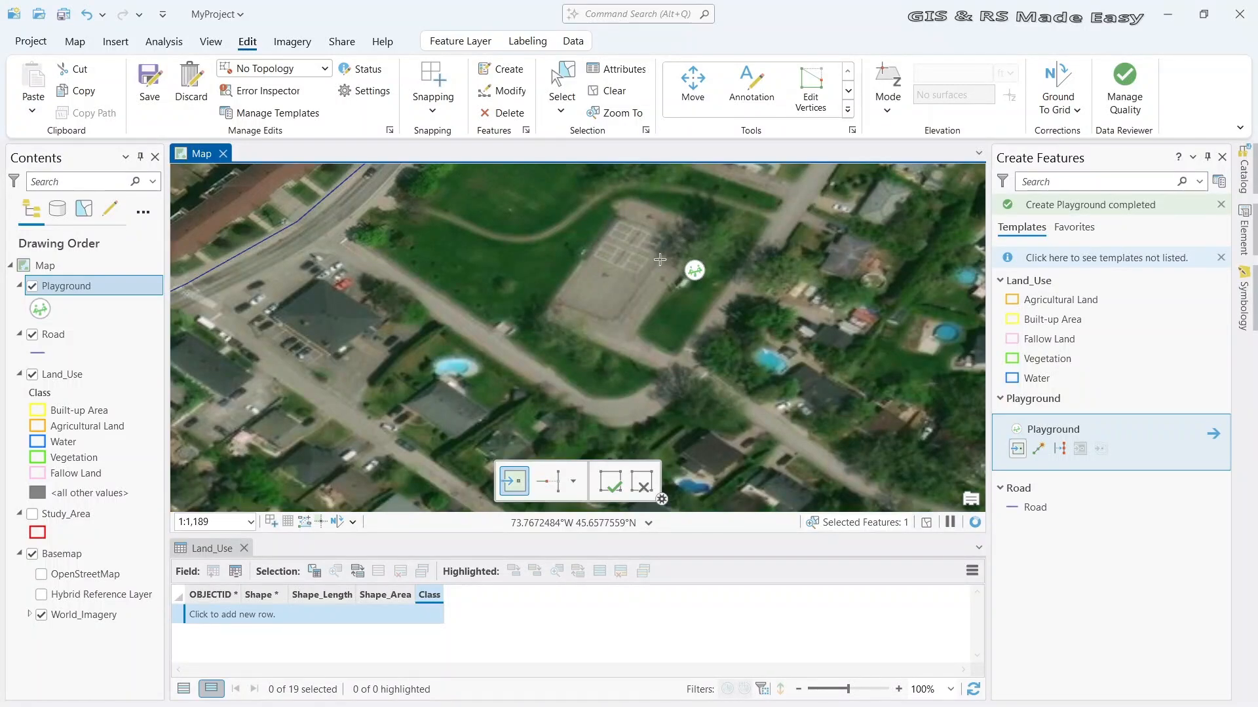
{"action": "scroll", "coordinate": [660, 260], "scroll_direction": "down", "scroll_amount": 3}
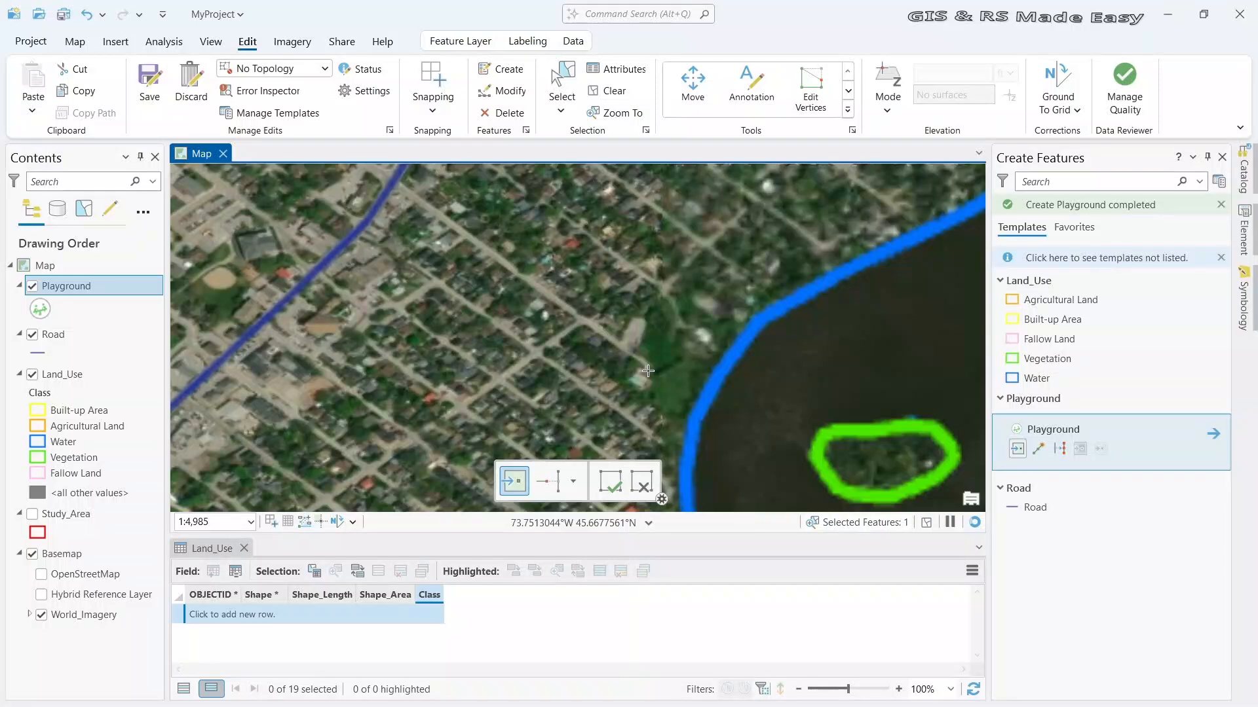
{"action": "scroll", "coordinate": [706, 380], "scroll_direction": "up", "scroll_amount": 1}
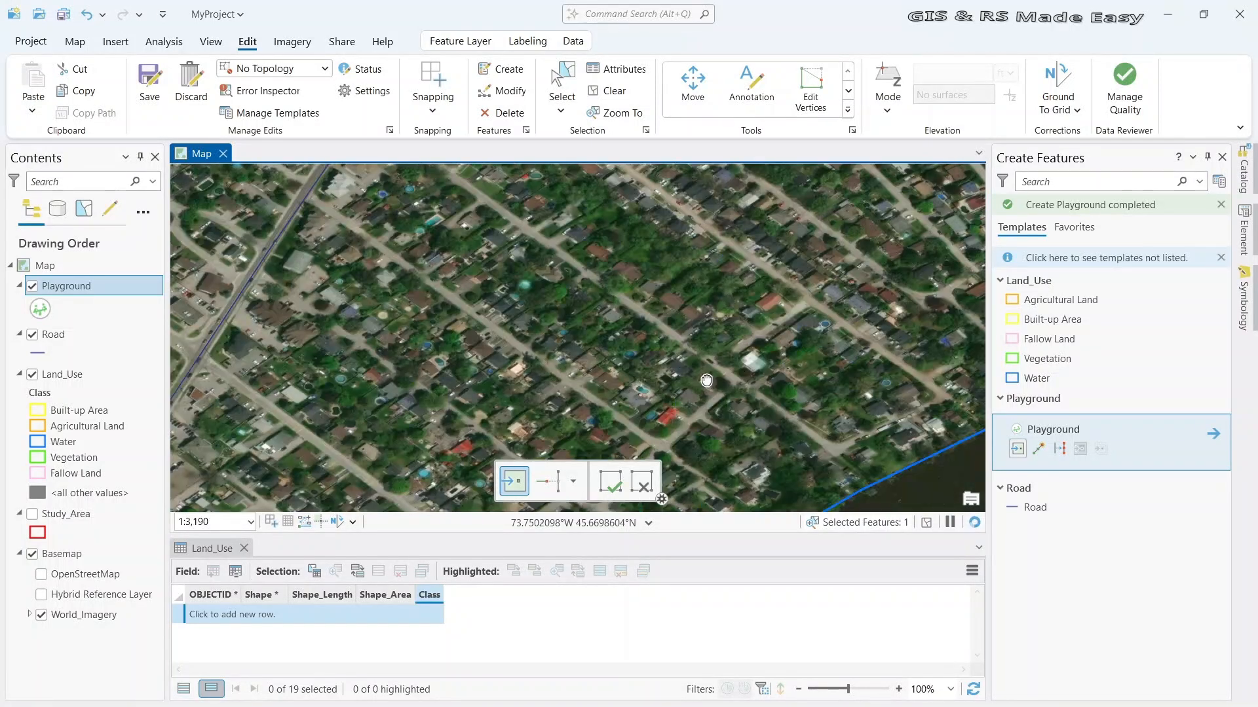
{"action": "scroll", "coordinate": [706, 380], "scroll_direction": "down", "scroll_amount": 4}
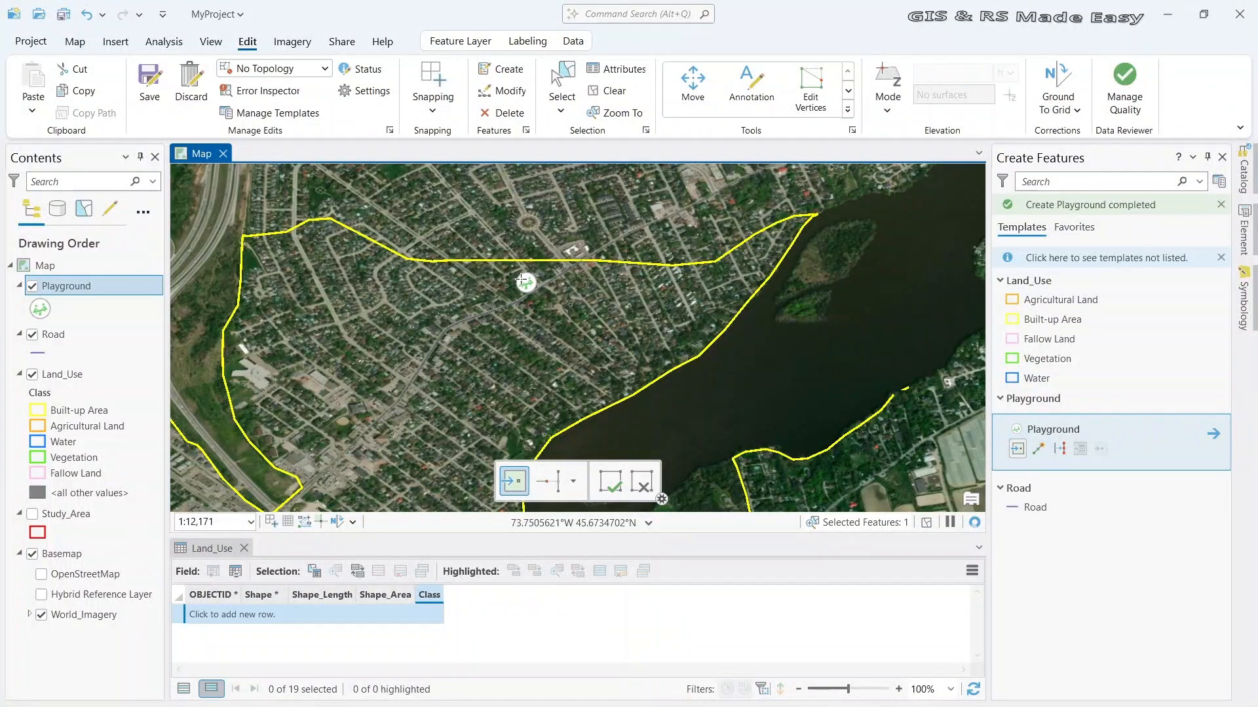
{"action": "scroll", "coordinate": [522, 280], "scroll_direction": "up", "scroll_amount": 8}
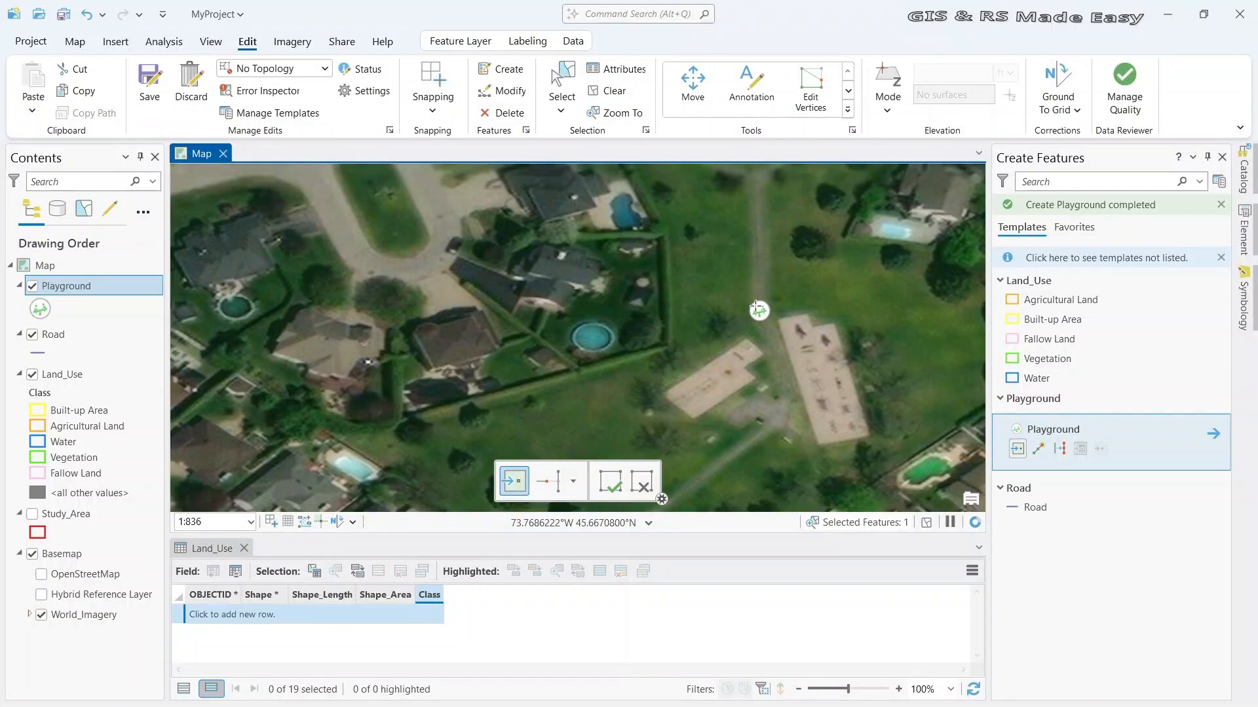
{"action": "scroll", "coordinate": [565, 358], "scroll_direction": "down", "scroll_amount": 8}
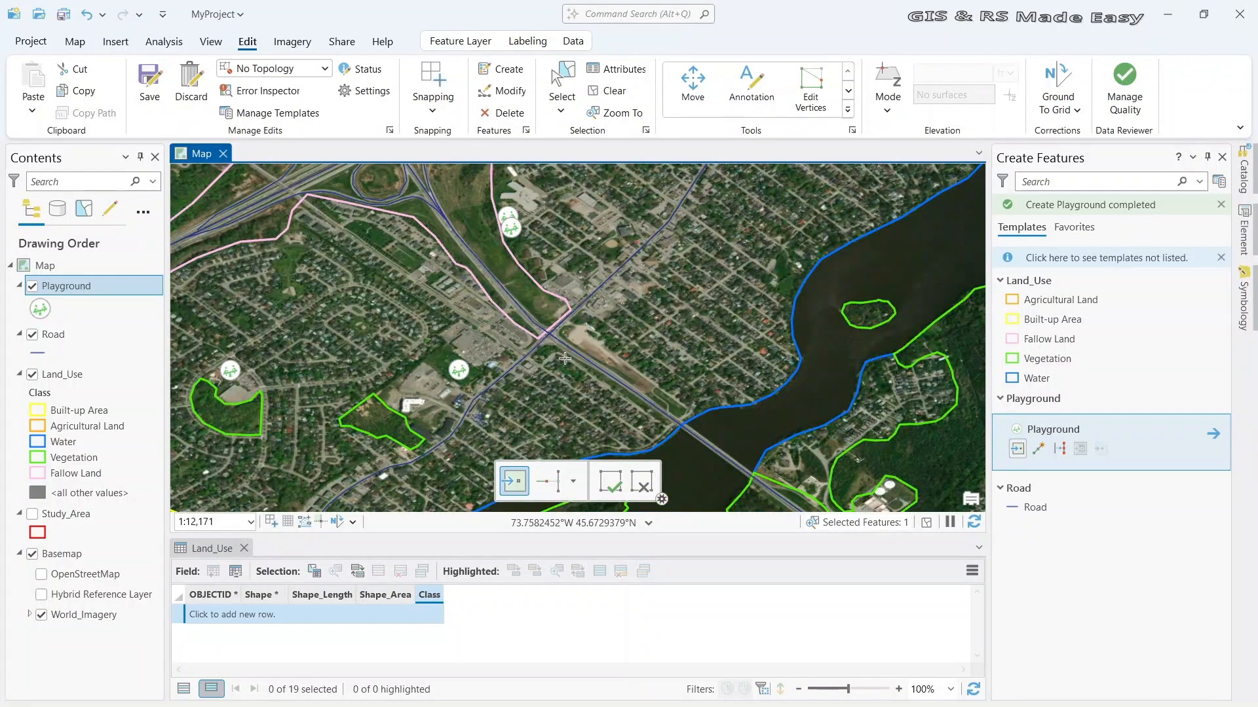
{"action": "left_click", "coordinate": [611, 482]}
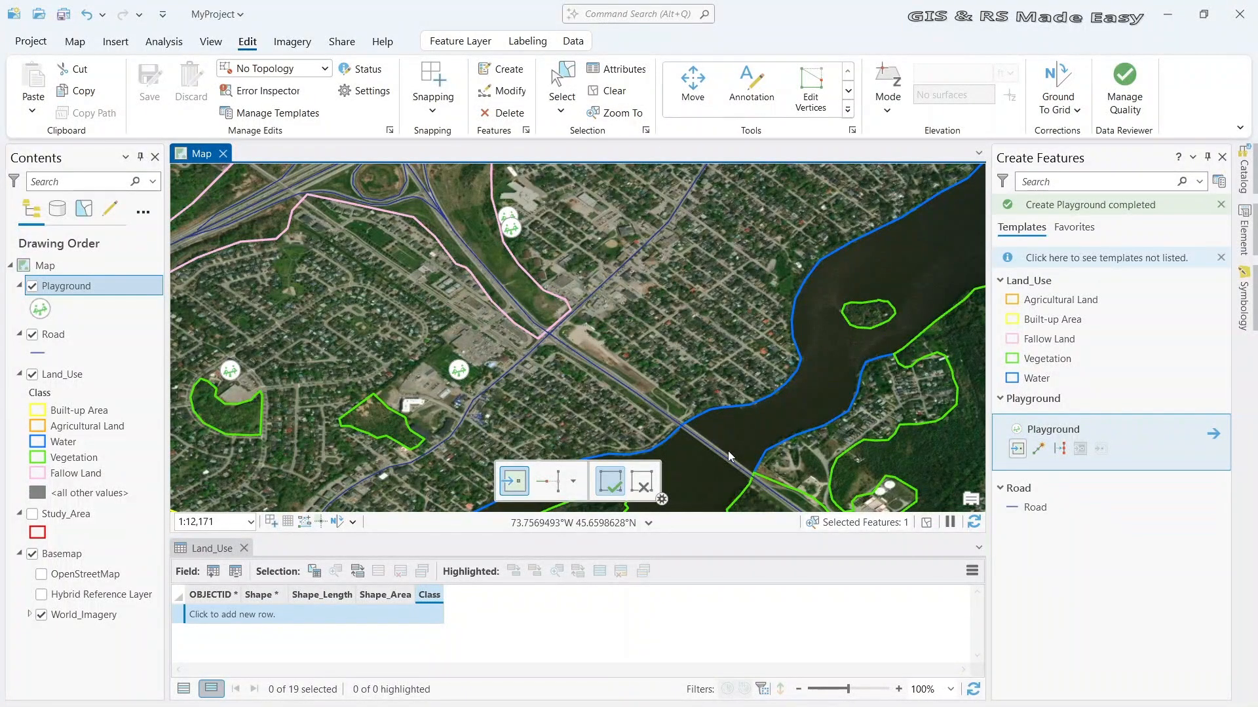
{"action": "key", "text": "Escape"}
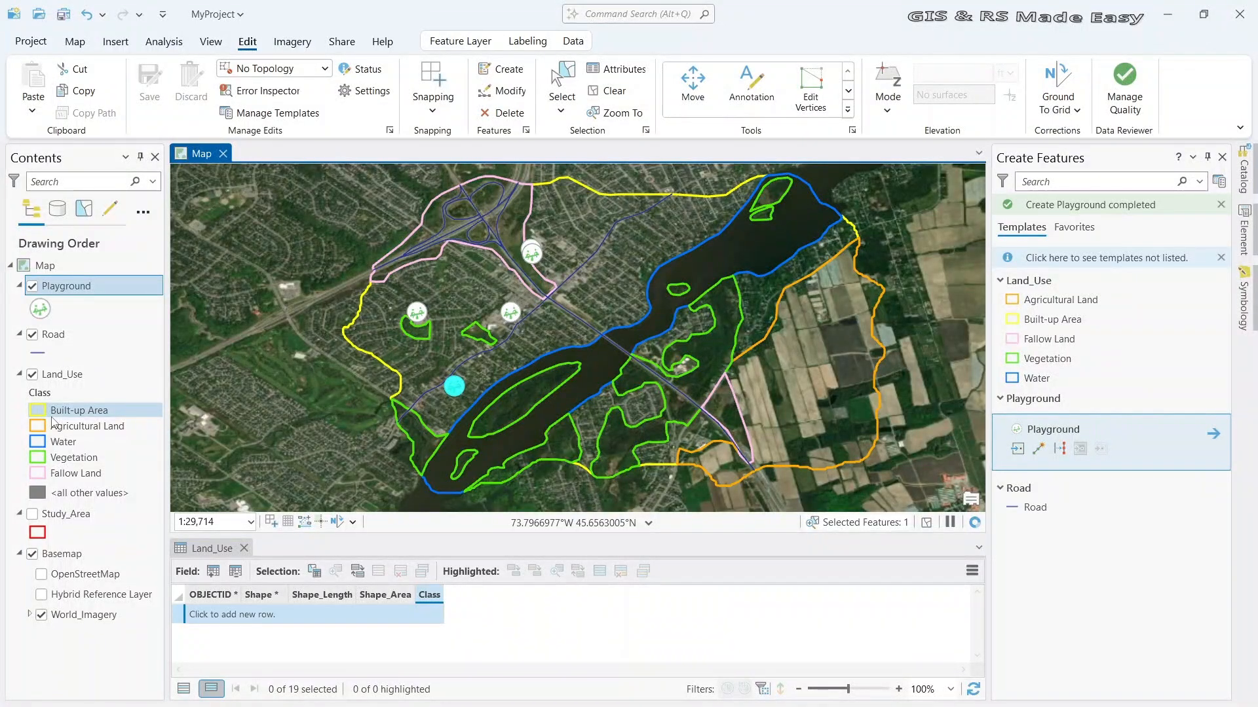
Apply the light blue Water (area) gallery symbol to the Water class of the Land_Use layer
{"action": "left_click", "coordinate": [62, 374]}
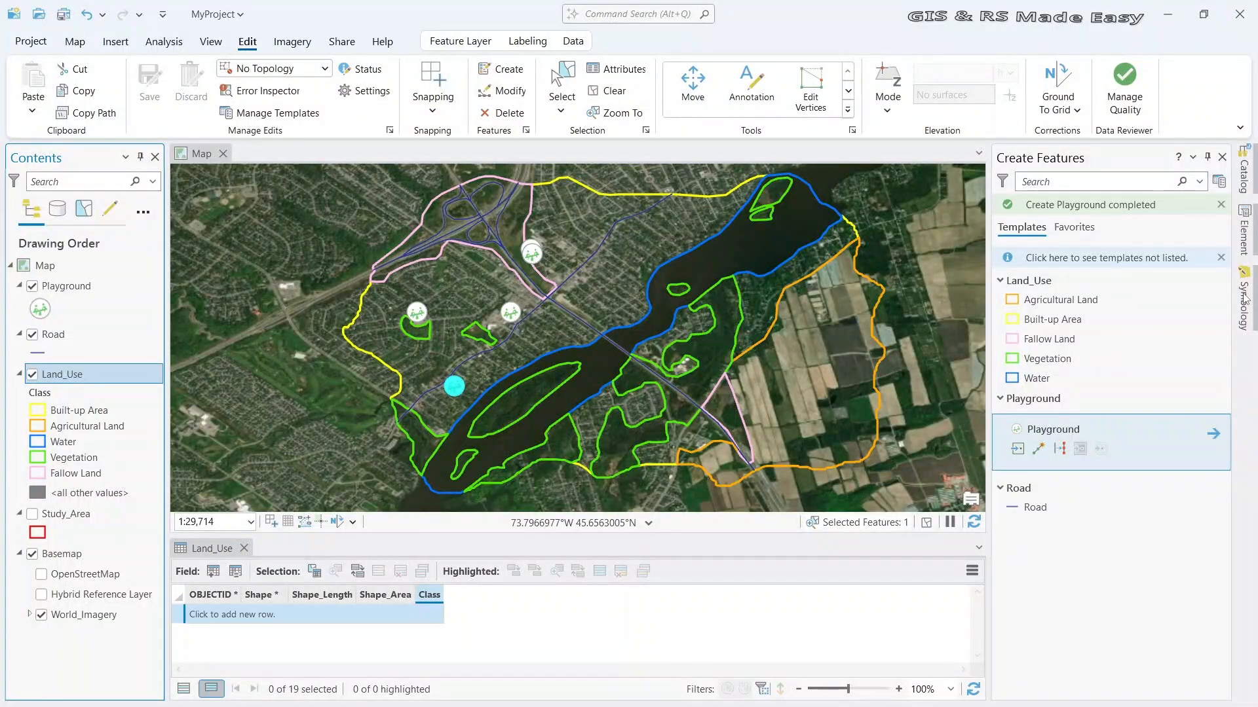
{"action": "left_click", "coordinate": [1247, 320]}
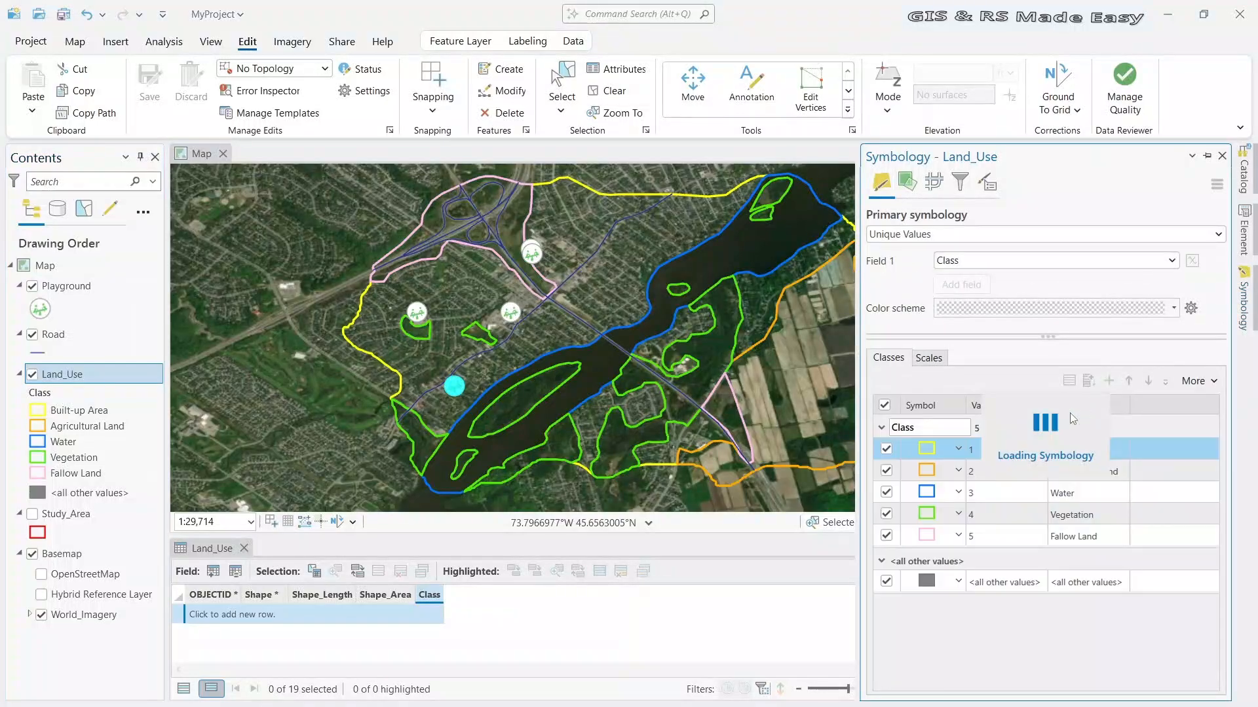
{"action": "left_click", "coordinate": [930, 496]}
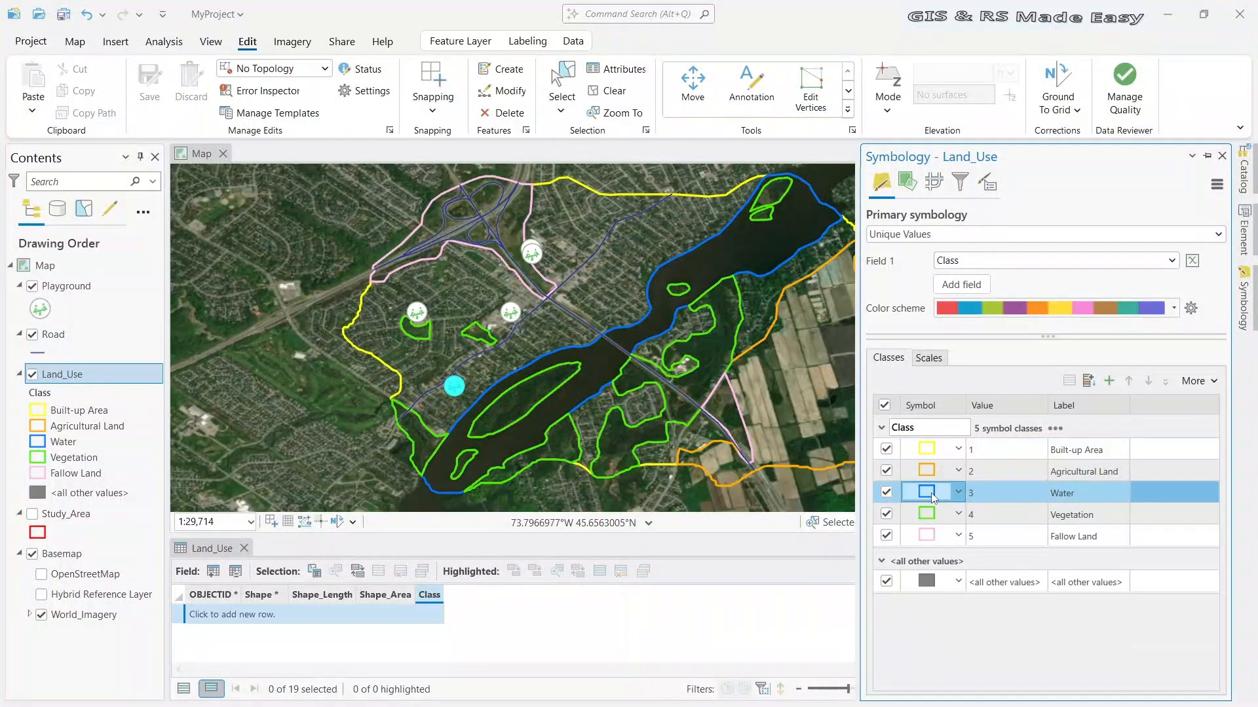
{"action": "left_click", "coordinate": [932, 497]}
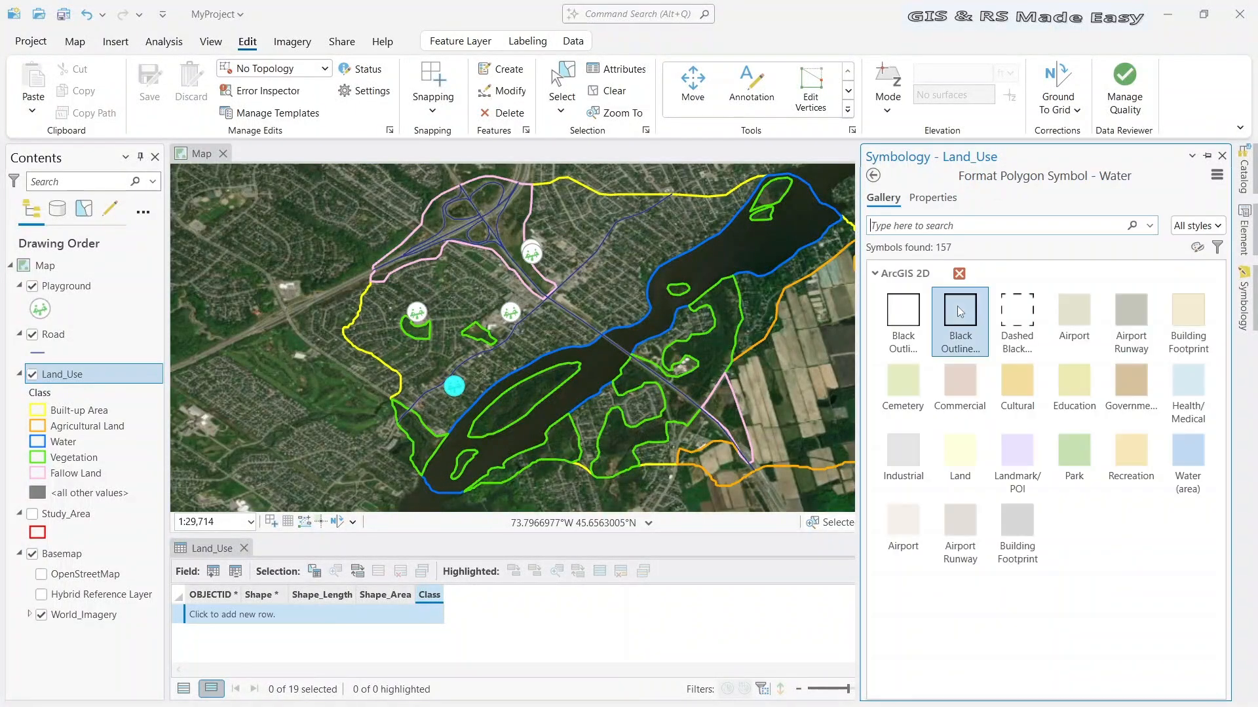
{"action": "scroll", "coordinate": [1022, 406], "scroll_direction": "down", "scroll_amount": 2}
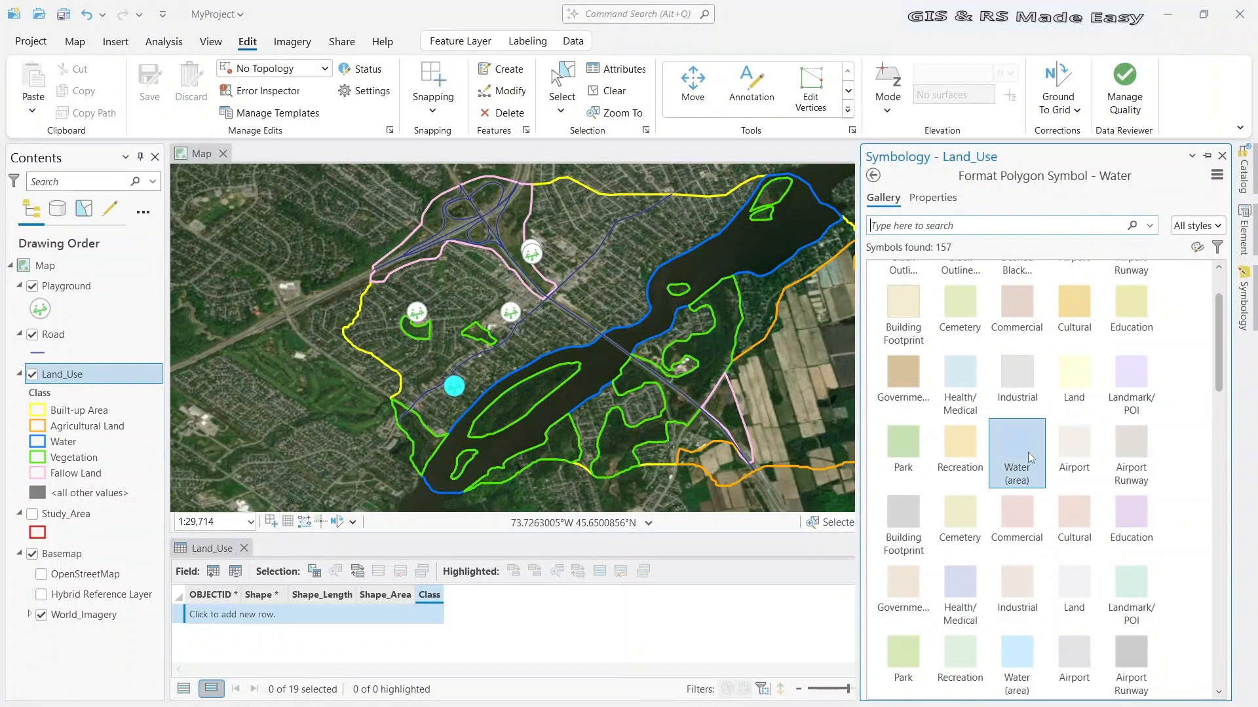
{"action": "scroll", "coordinate": [1027, 452], "scroll_direction": "down", "scroll_amount": 1}
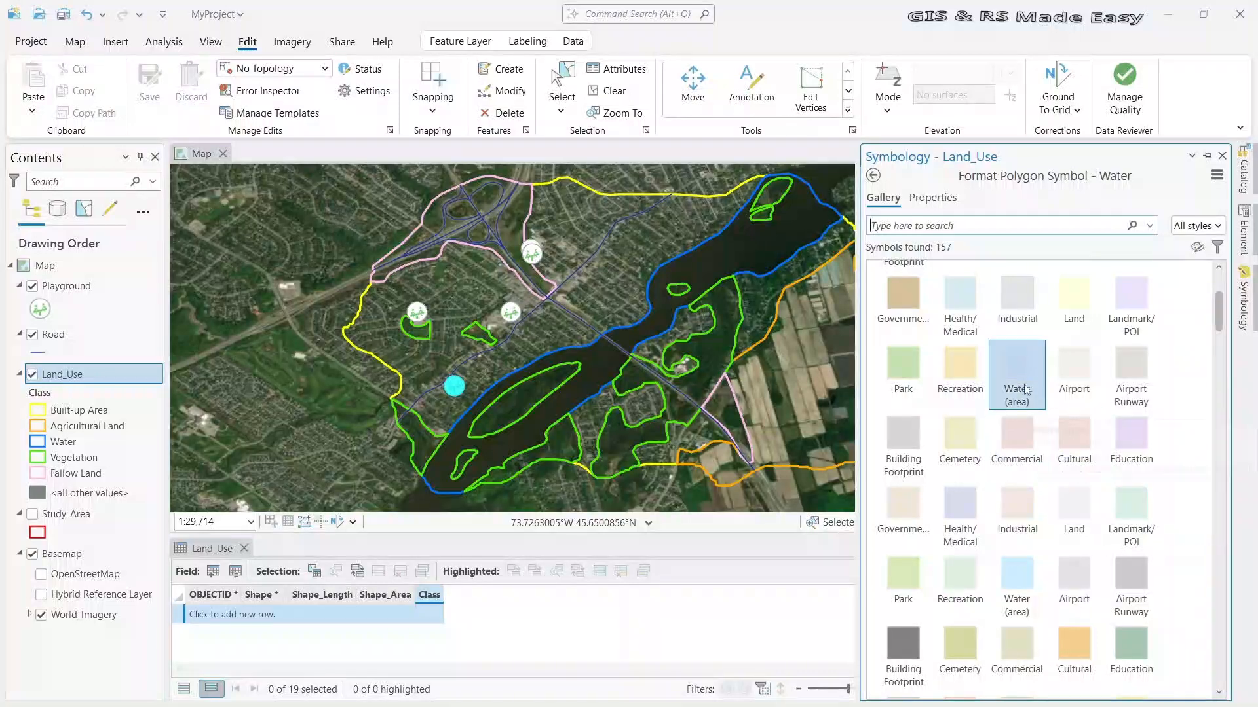
{"action": "left_click", "coordinate": [1021, 579]}
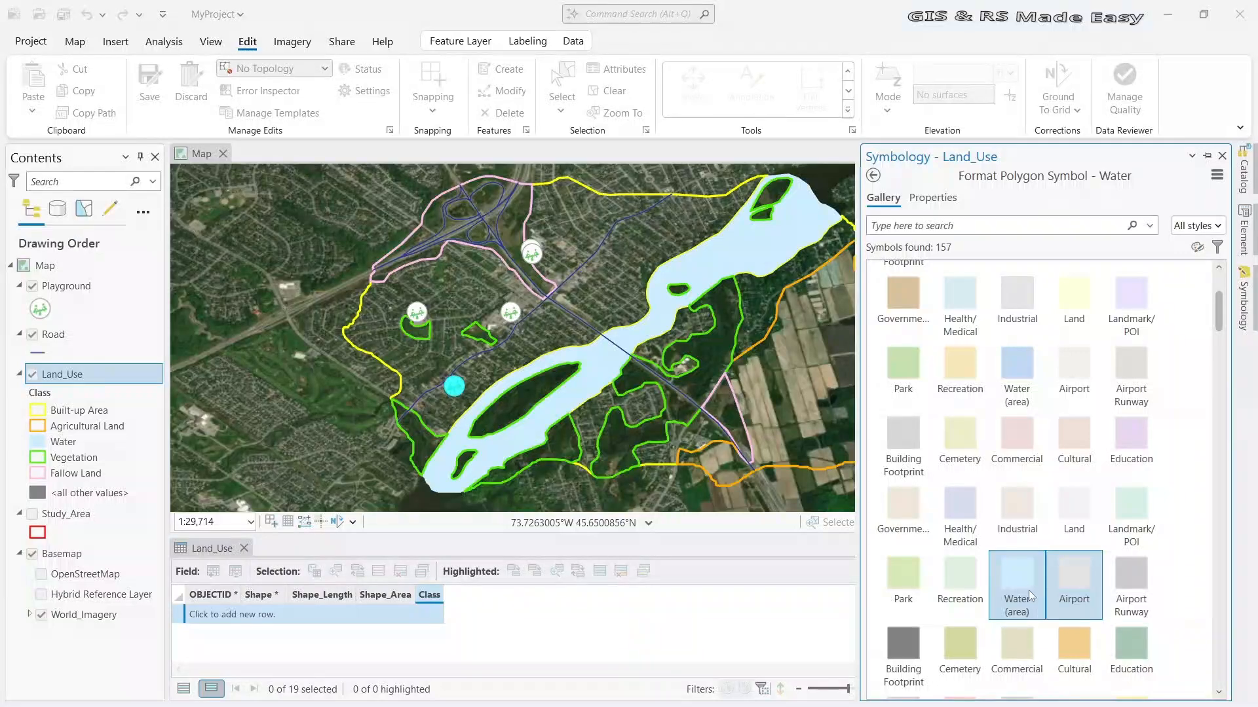
Change the Water symbol's fill to a brighter sky blue with a thin black outline and apply it
{"action": "left_click", "coordinate": [934, 198]}
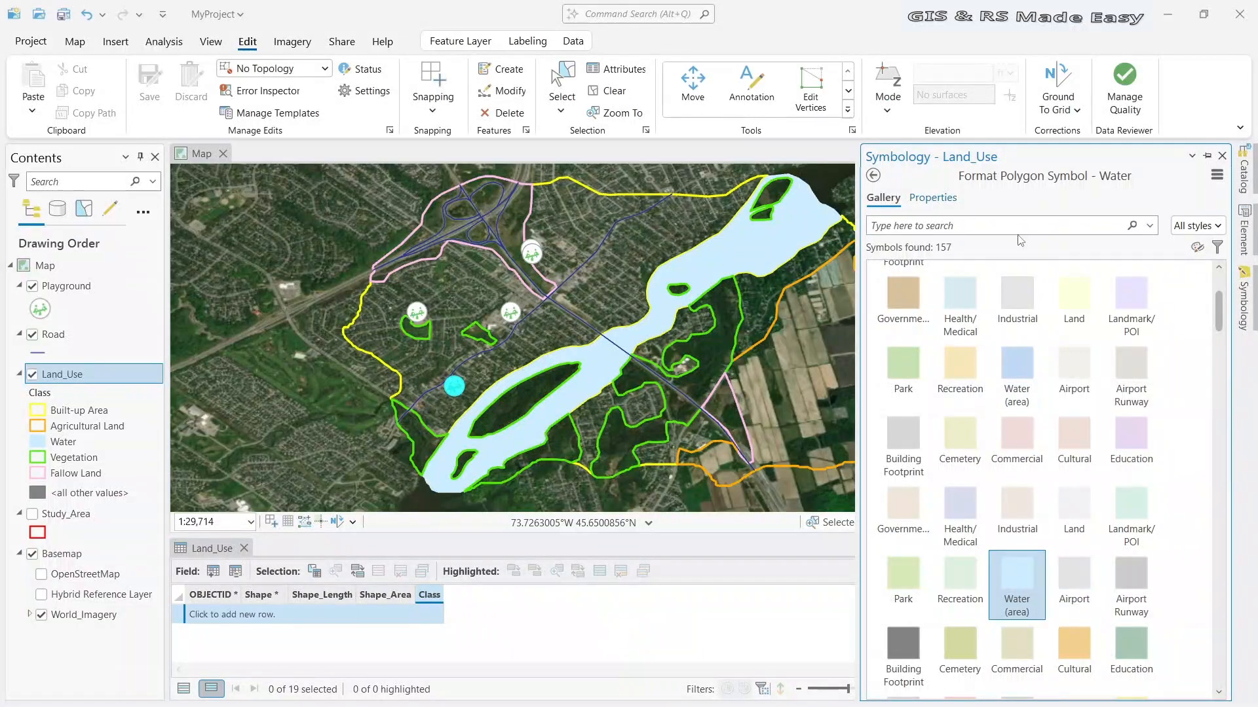
{"action": "left_click", "coordinate": [1218, 286]}
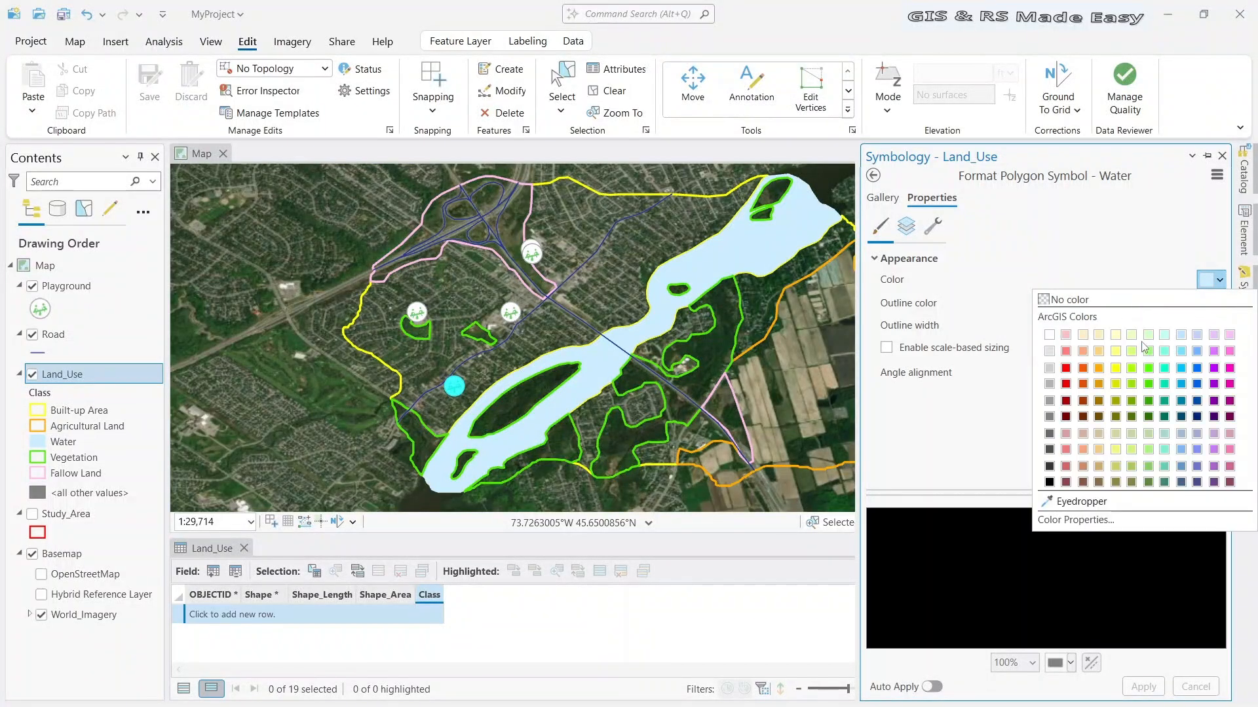
{"action": "left_click", "coordinate": [1181, 353]}
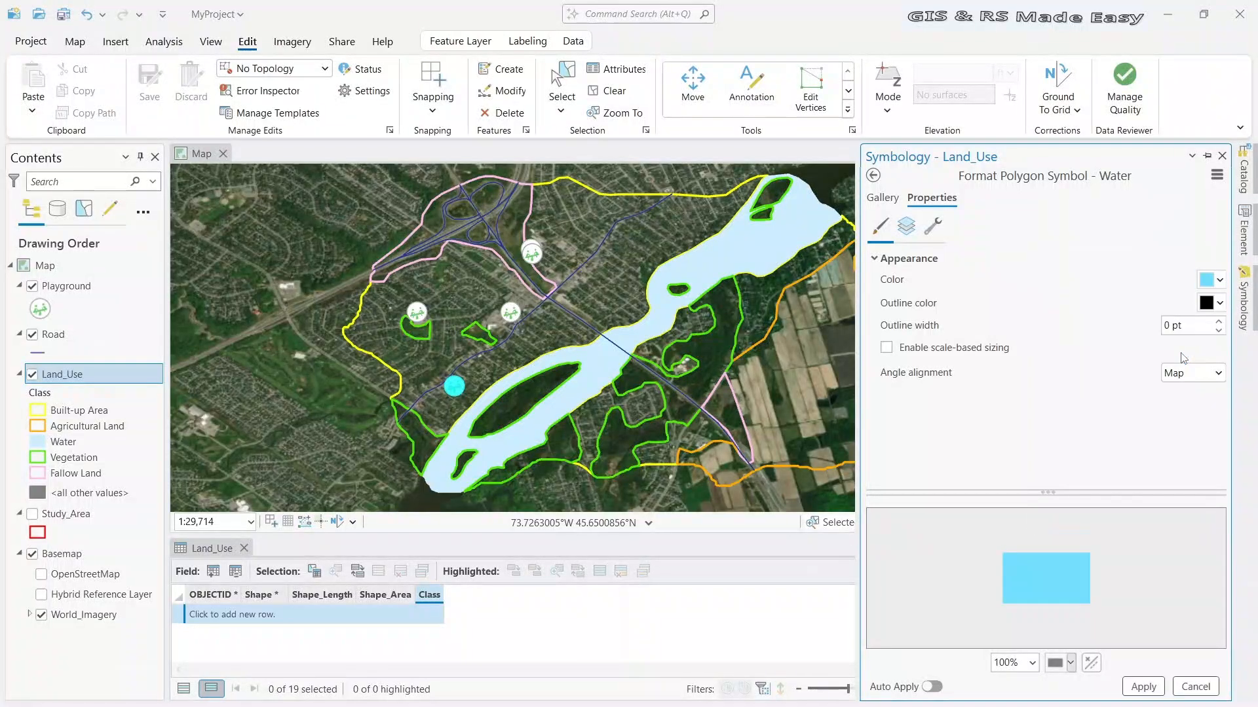
{"action": "left_click", "coordinate": [1219, 324]}
{"action": "left_click", "coordinate": [1143, 686]}
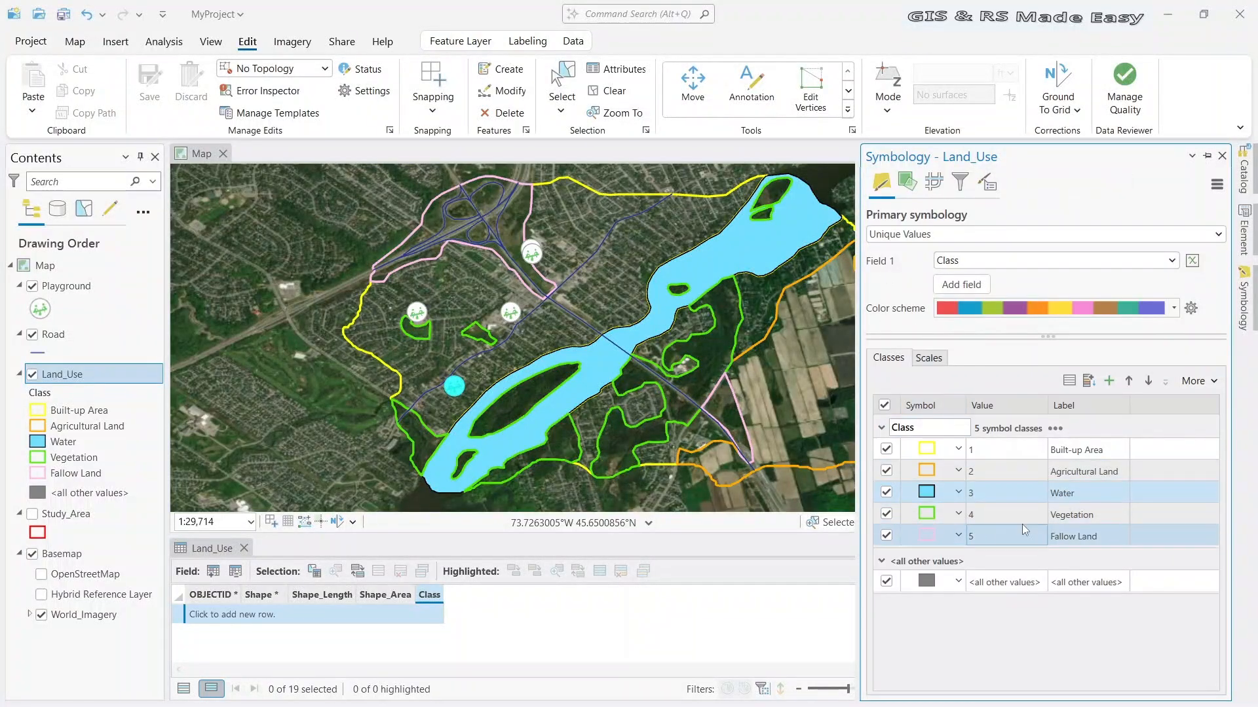
Set the Vegetation class symbol's outline to black with a width of 1 pt
{"action": "left_click", "coordinate": [1032, 515]}
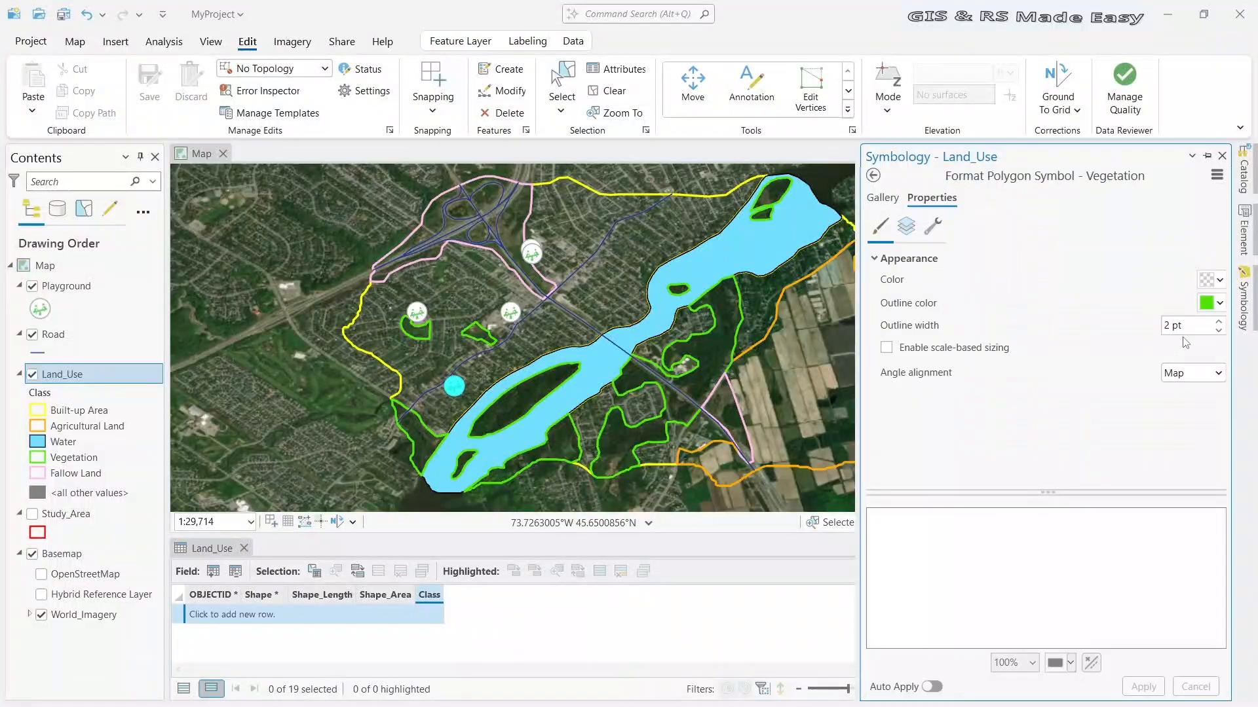
{"action": "left_click", "coordinate": [1220, 302]}
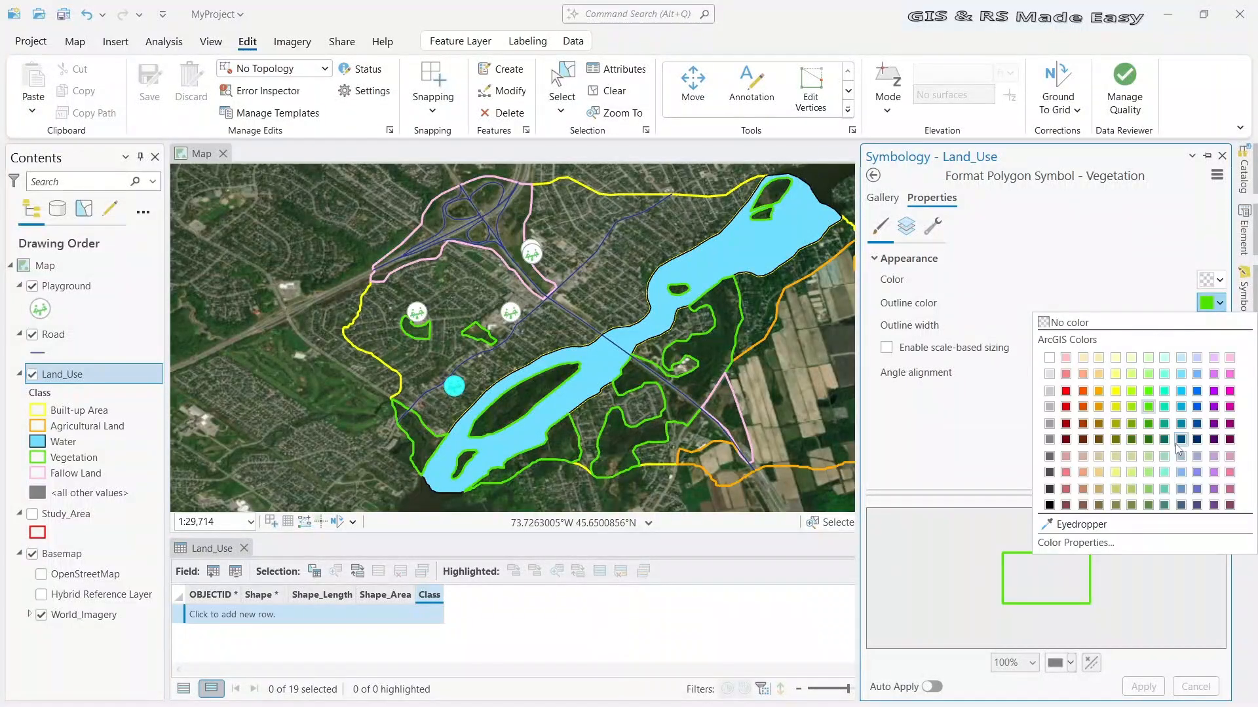
{"action": "left_click", "coordinate": [1048, 505]}
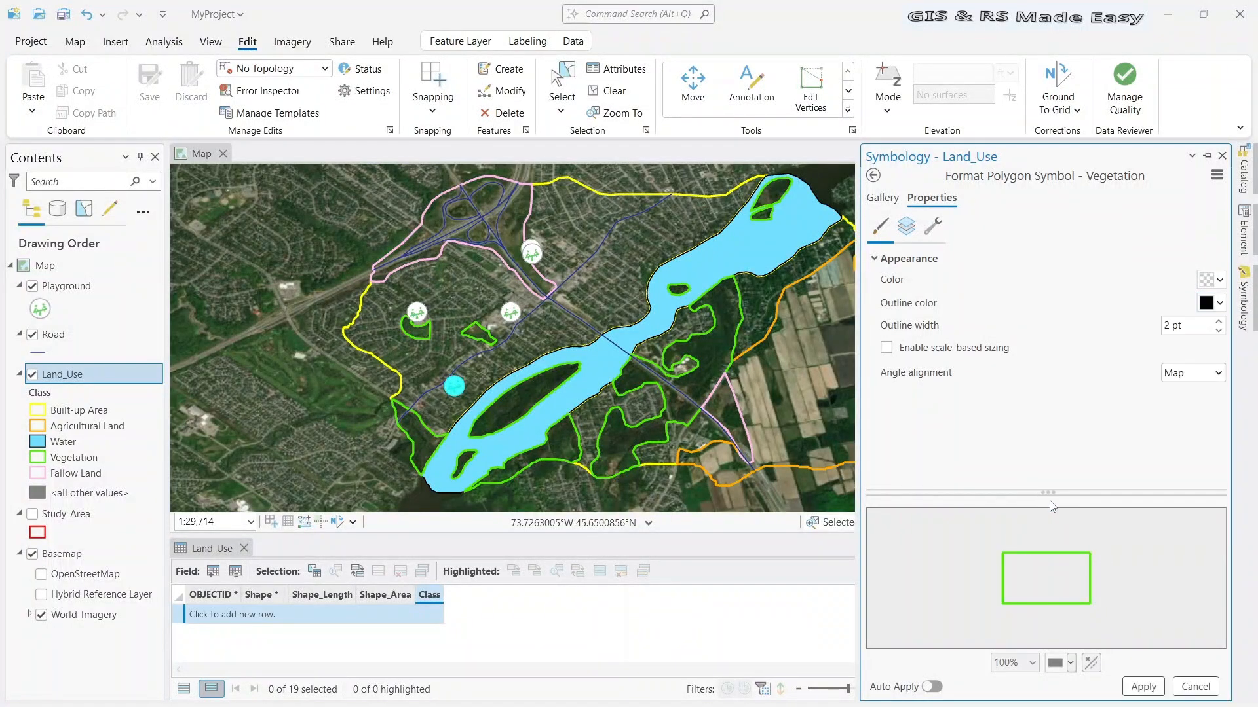
{"action": "left_click", "coordinate": [1219, 331]}
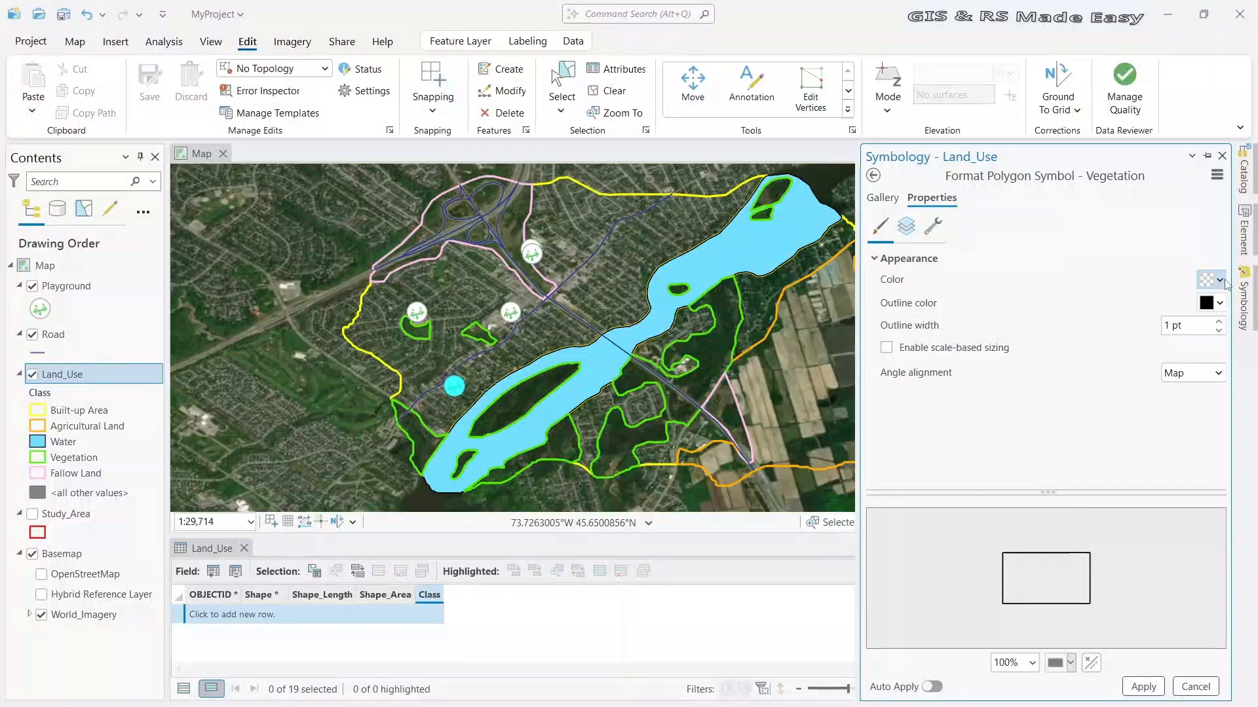
Fill the Vegetation symbol with a slightly darkened bright green and apply the symbol changes
{"action": "left_click", "coordinate": [1217, 282]}
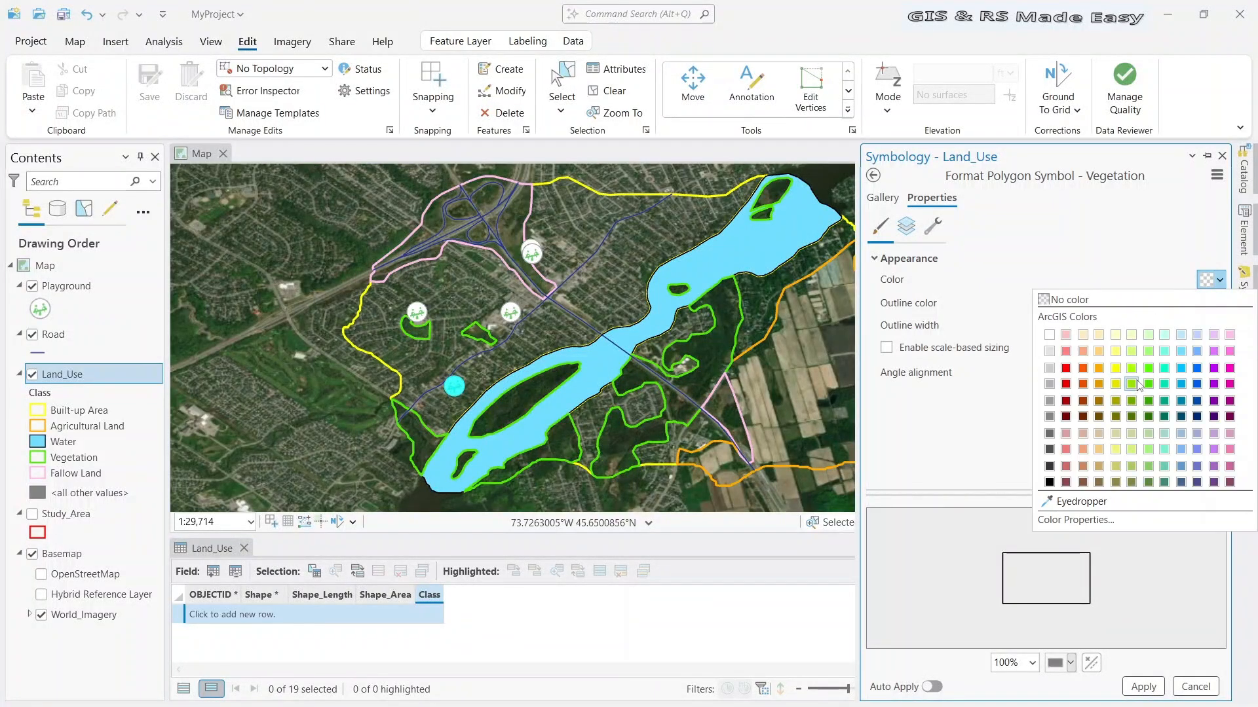
{"action": "left_click", "coordinate": [1147, 369]}
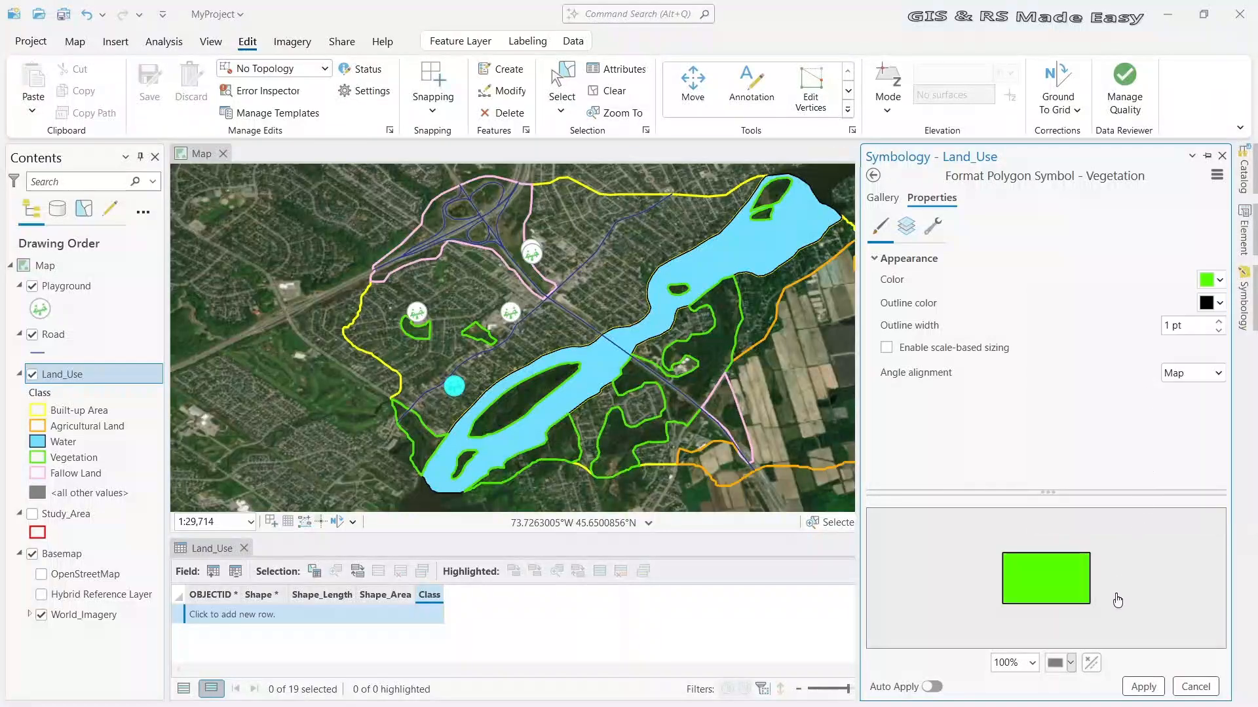
{"action": "left_click", "coordinate": [1219, 283]}
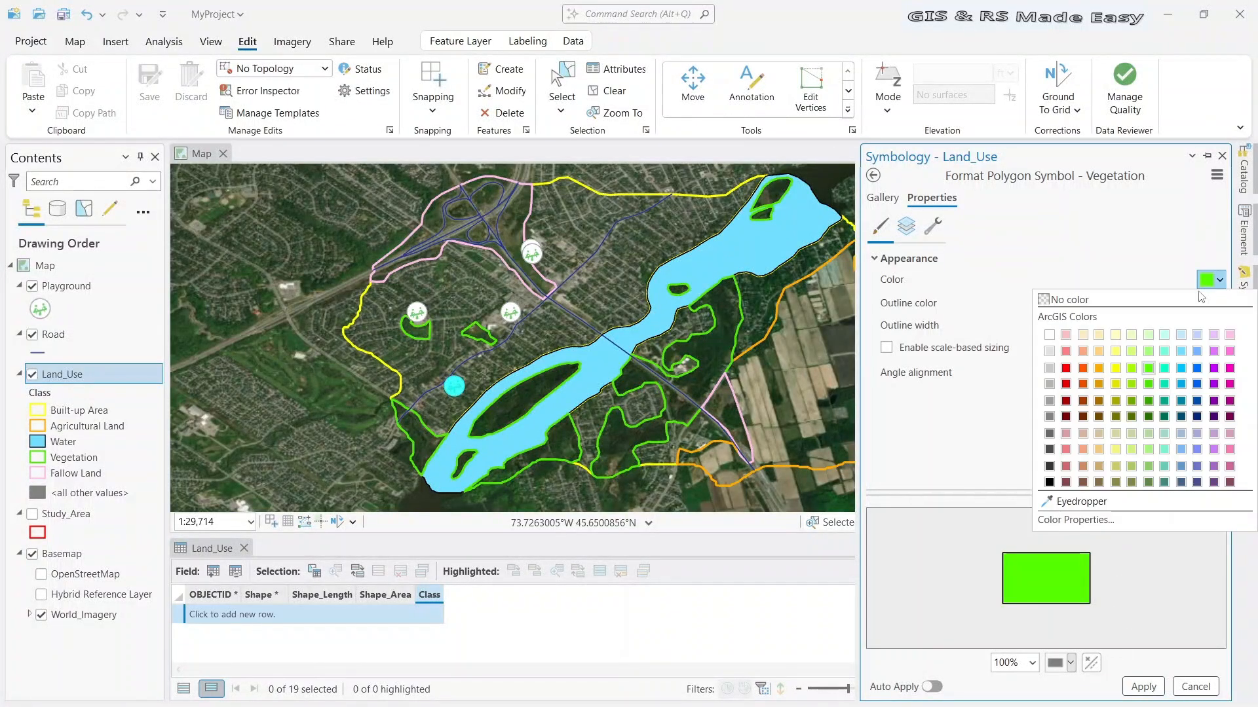
{"action": "left_click", "coordinate": [1150, 374]}
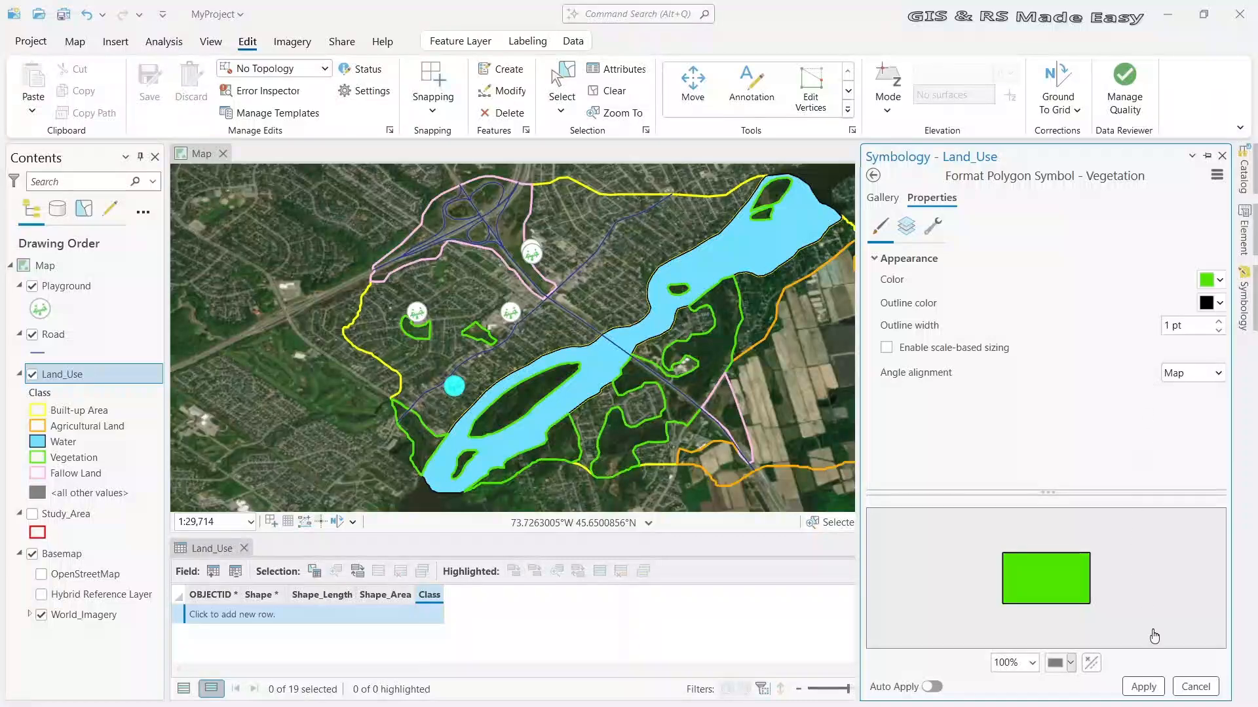
{"action": "left_click", "coordinate": [1143, 687]}
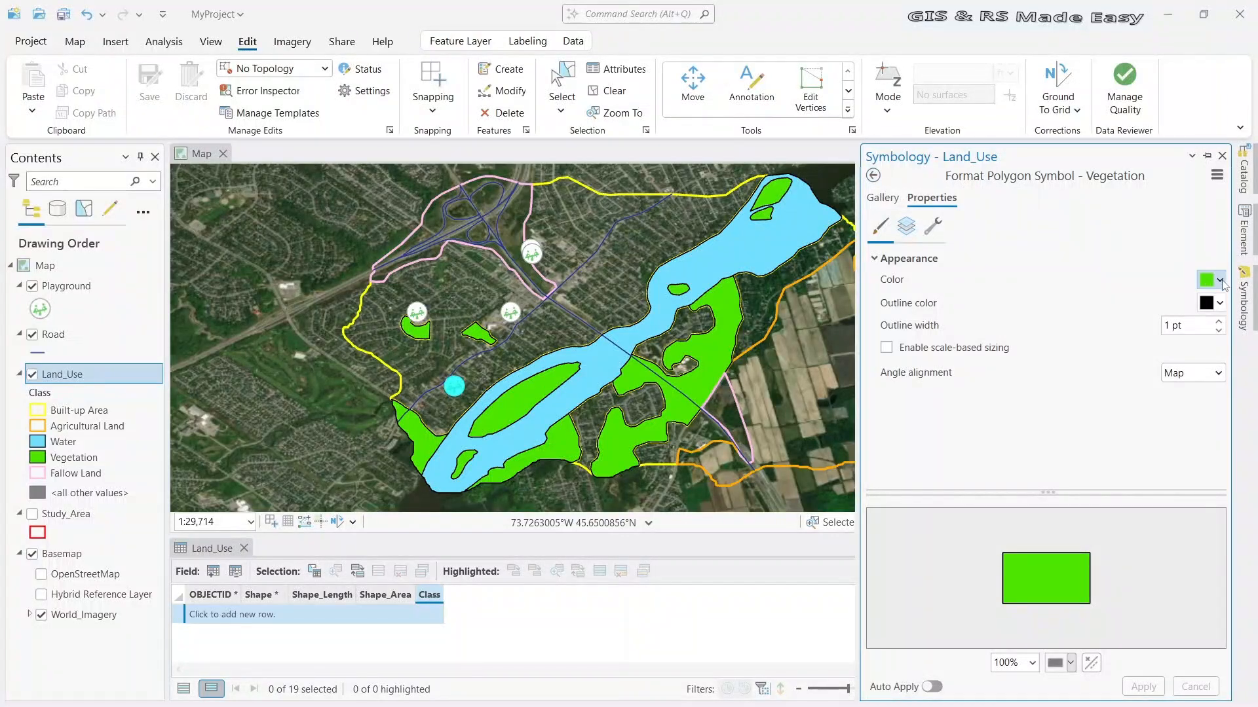
Darken the Vegetation symbol's fill to a deep green, apply it and return to the Land_Use class list
{"action": "left_click", "coordinate": [1219, 281]}
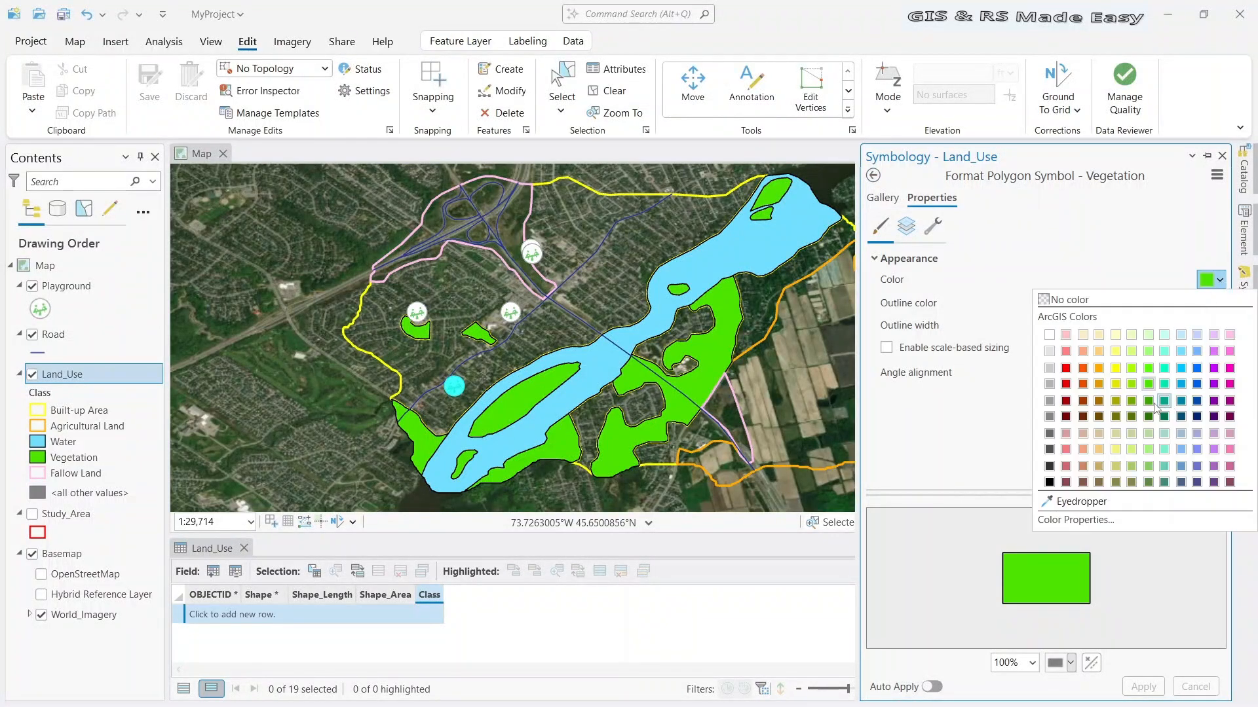
{"action": "left_click", "coordinate": [1149, 402]}
{"action": "left_click", "coordinate": [1143, 687]}
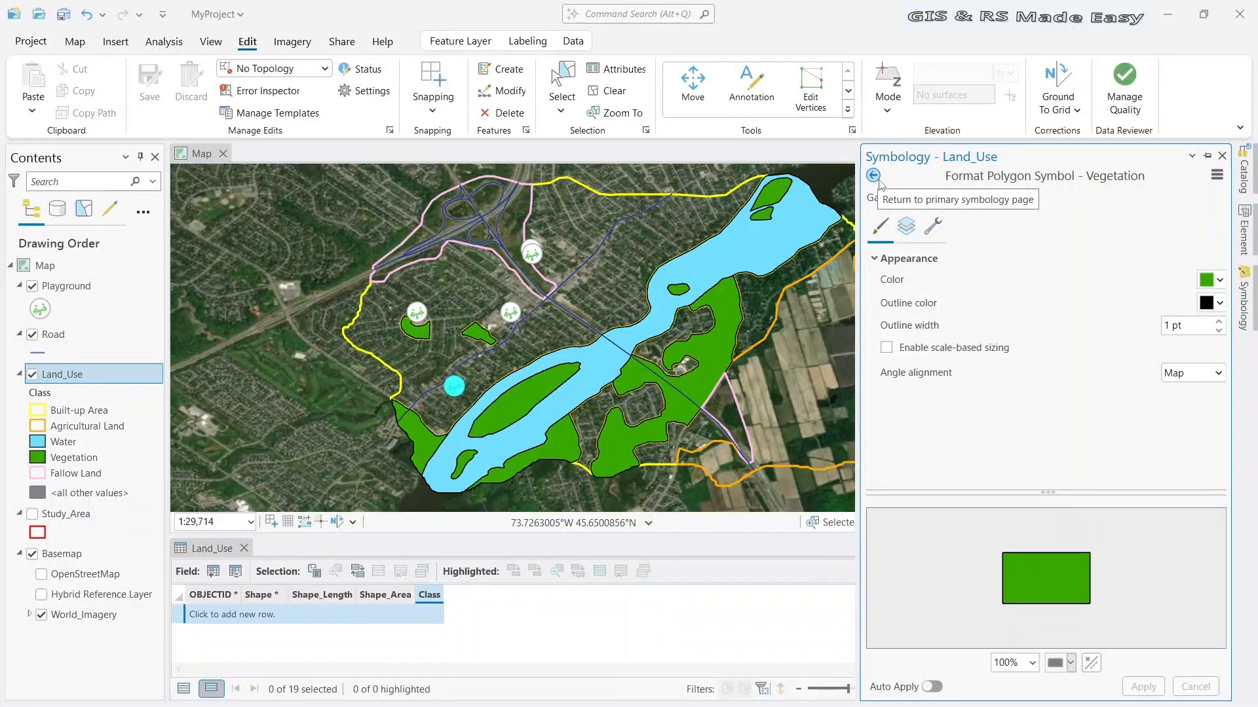
{"action": "left_click", "coordinate": [873, 175]}
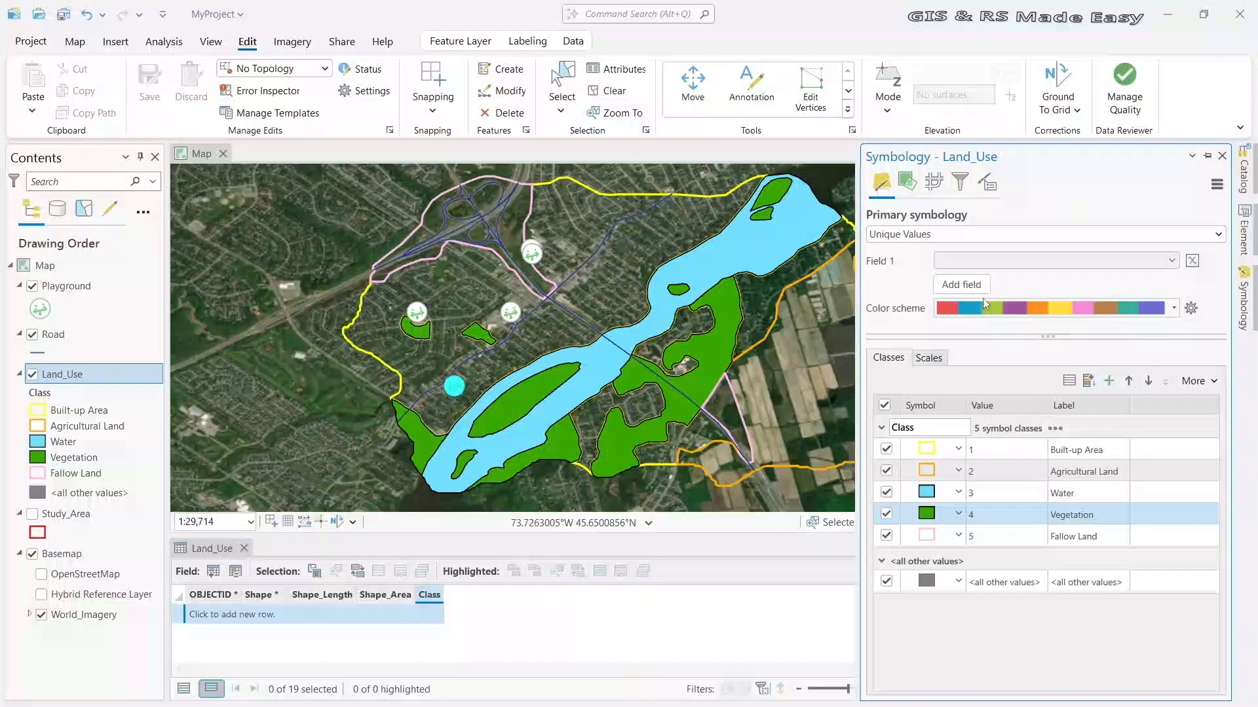
Set the fill of the Fallow Land class symbol in Land_Use to pale pink
{"action": "left_click", "coordinate": [930, 535]}
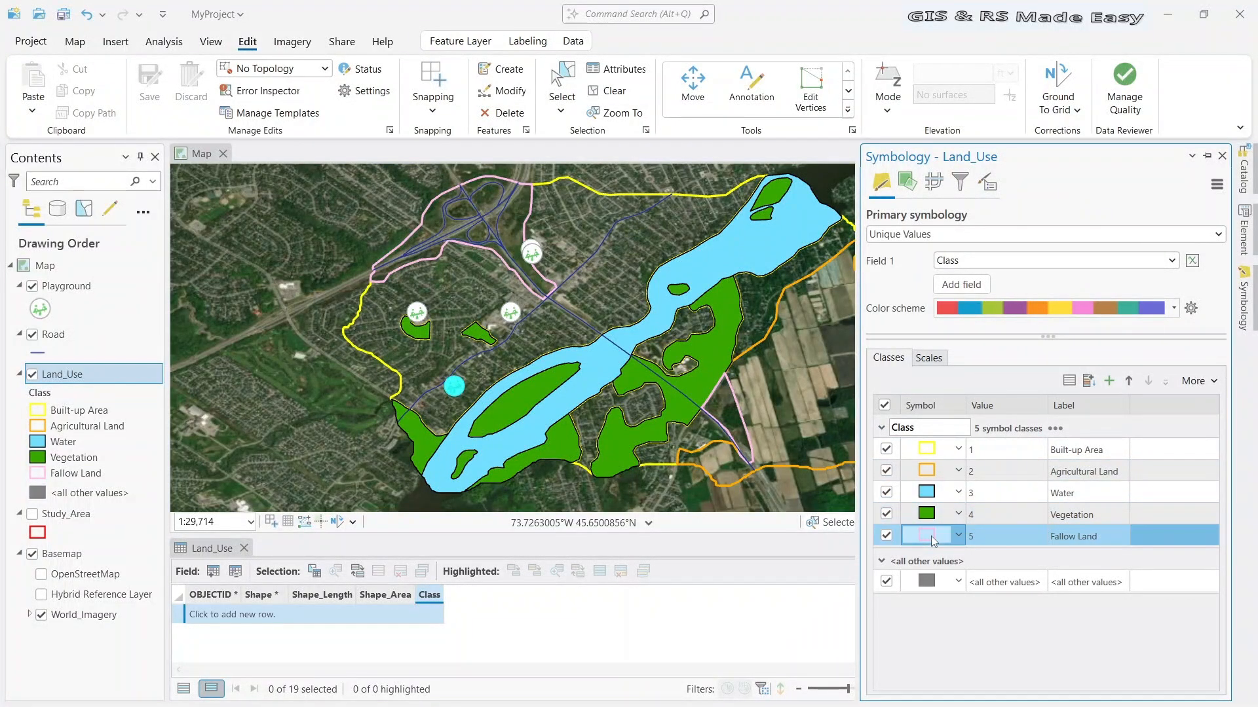
{"action": "left_click", "coordinate": [930, 536]}
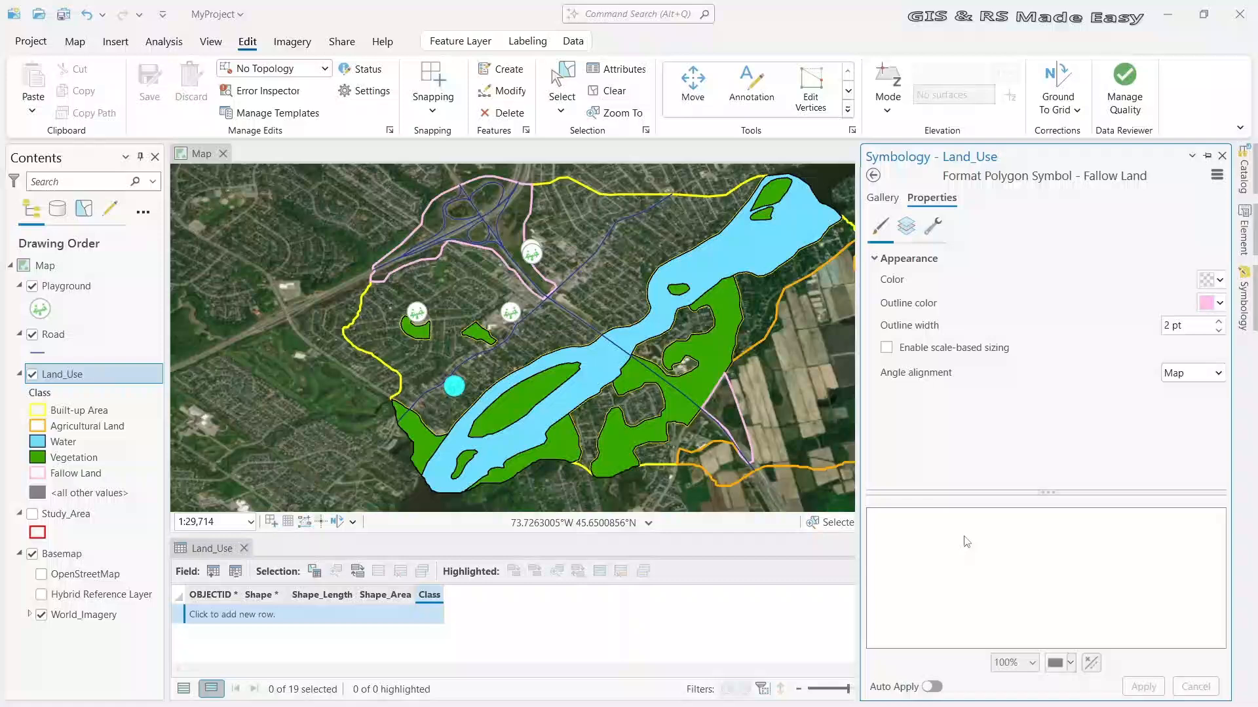
{"action": "left_click", "coordinate": [1219, 282]}
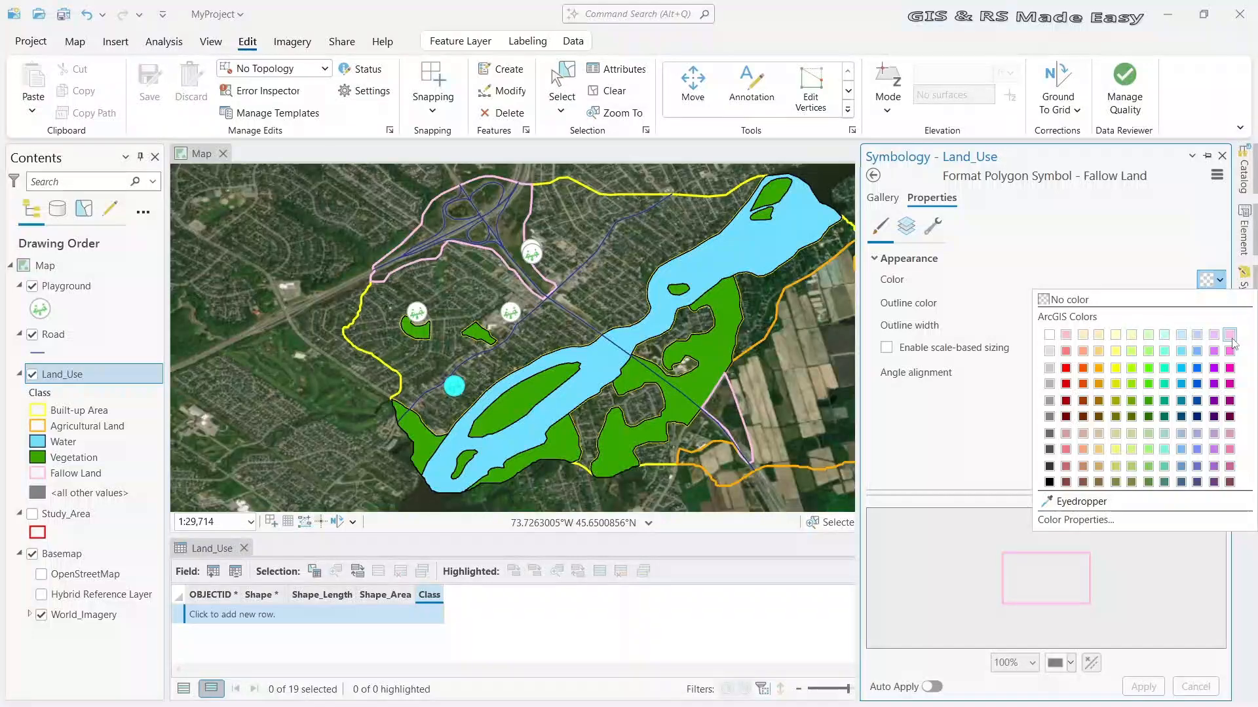
{"action": "left_click", "coordinate": [1229, 335]}
Give the Fallow Land symbol a black outline 1 pt wide, apply it and return to the class list
{"action": "left_click", "coordinate": [1220, 304]}
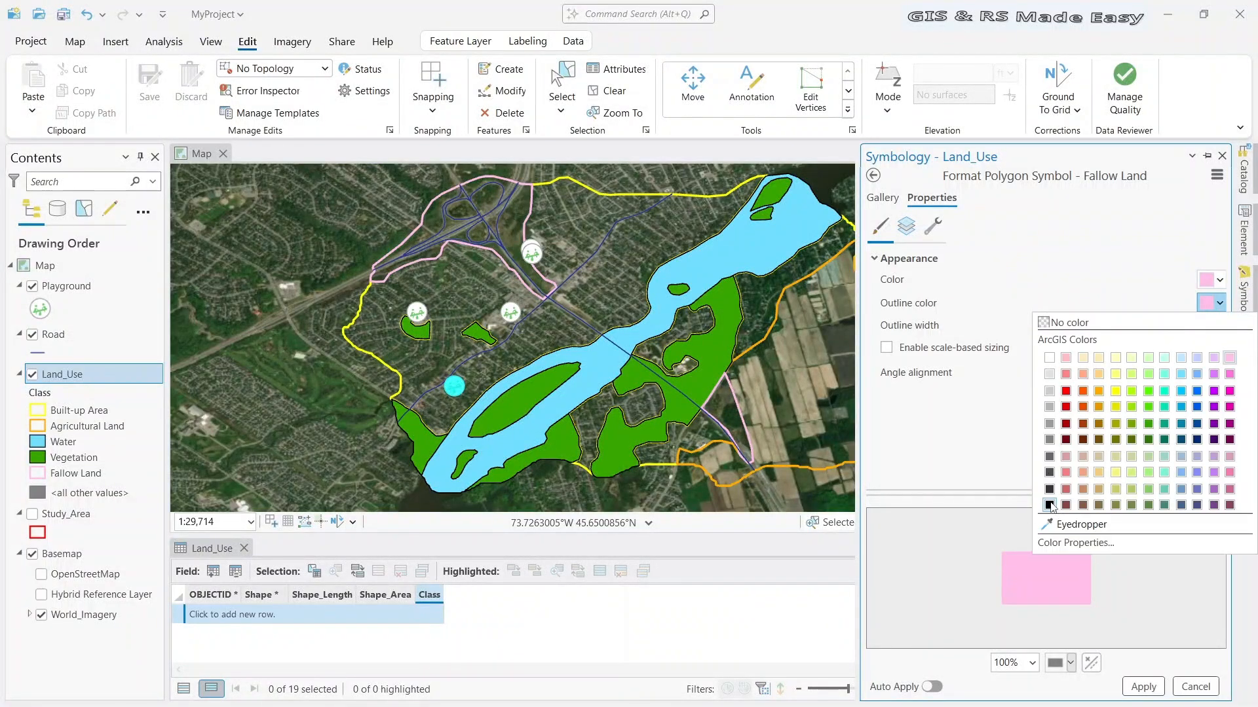
{"action": "left_click", "coordinate": [1051, 505]}
{"action": "left_click", "coordinate": [1215, 331]}
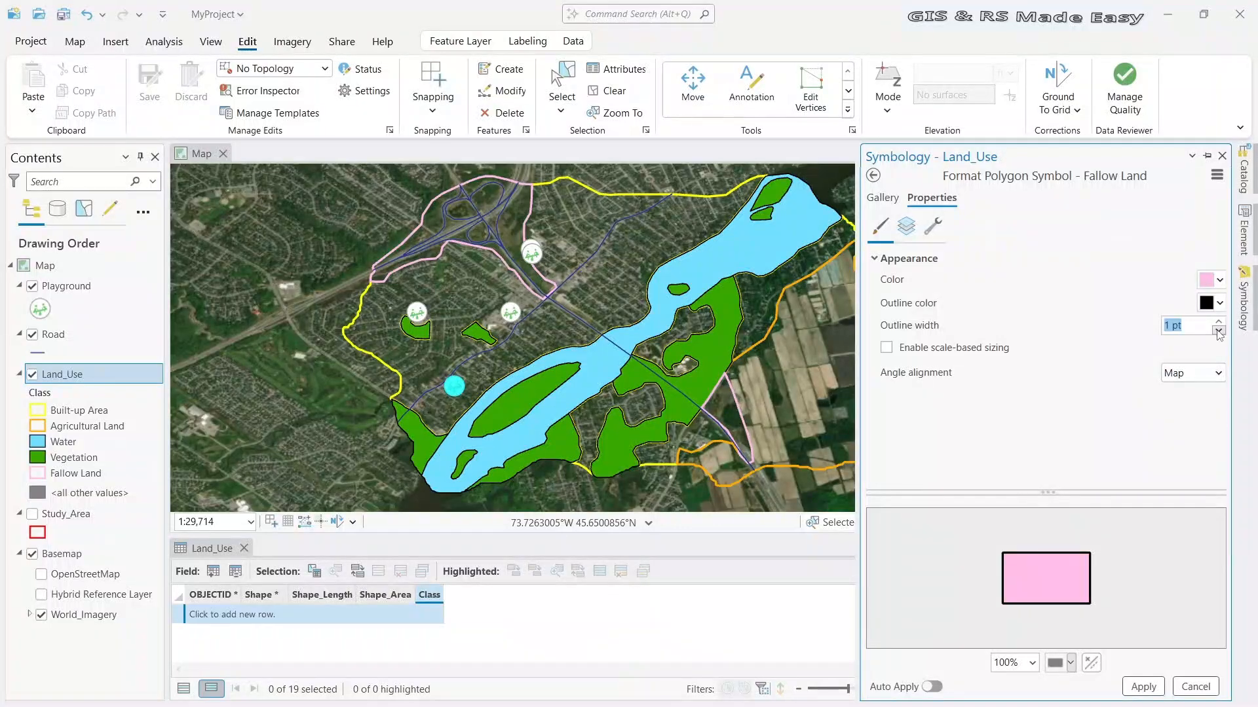
{"action": "left_click", "coordinate": [1143, 686]}
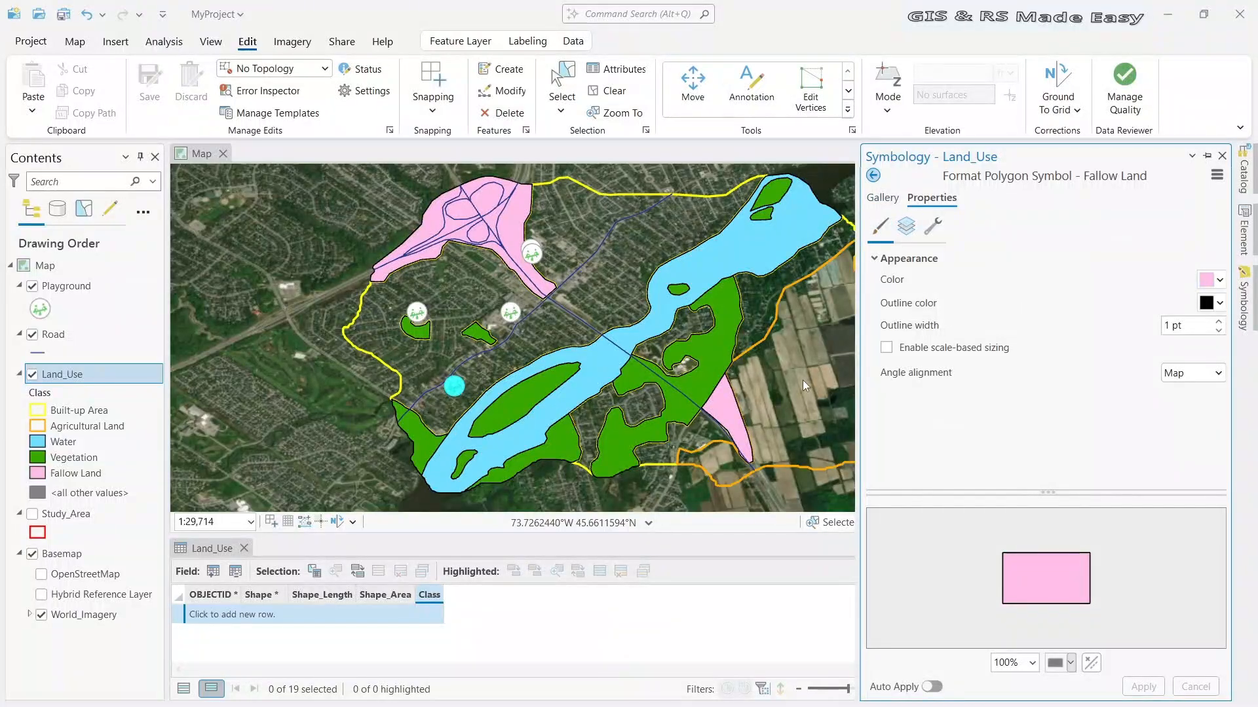
{"action": "left_click", "coordinate": [872, 175]}
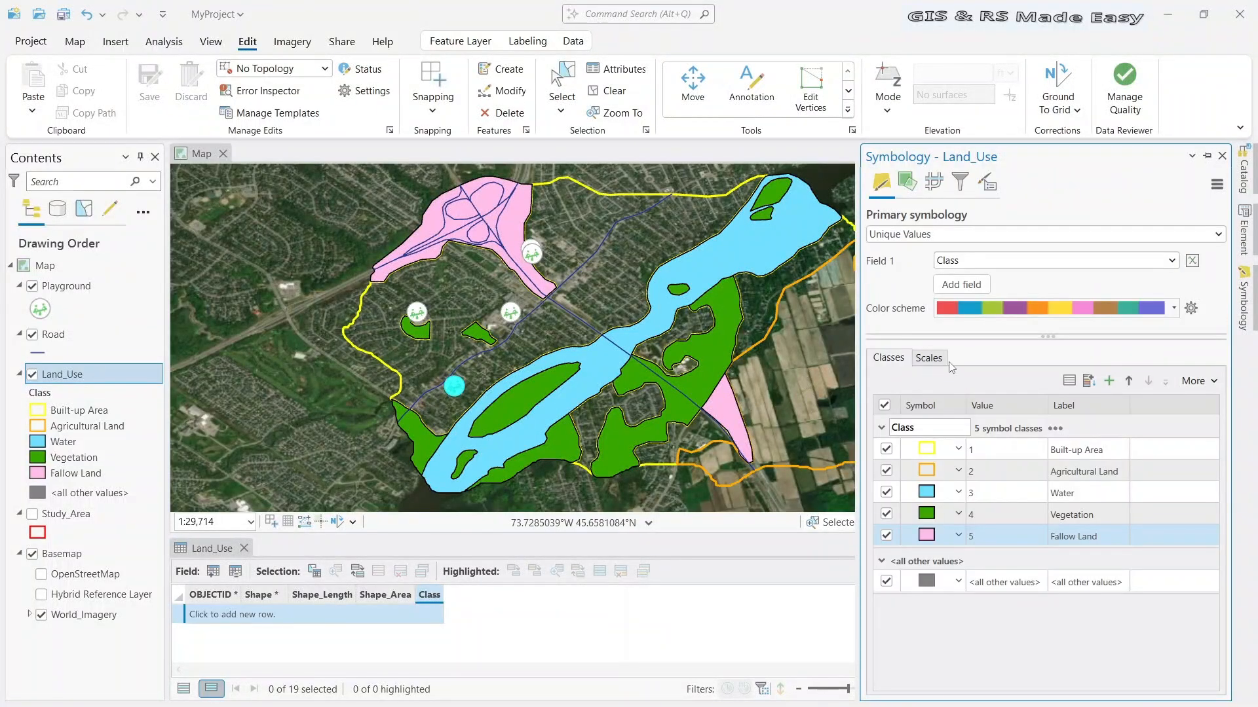
Set the fill of the Agricultural Land class symbol to pale yellow
{"action": "left_click", "coordinate": [931, 465]}
{"action": "left_click", "coordinate": [1036, 457], "text": "shift"}
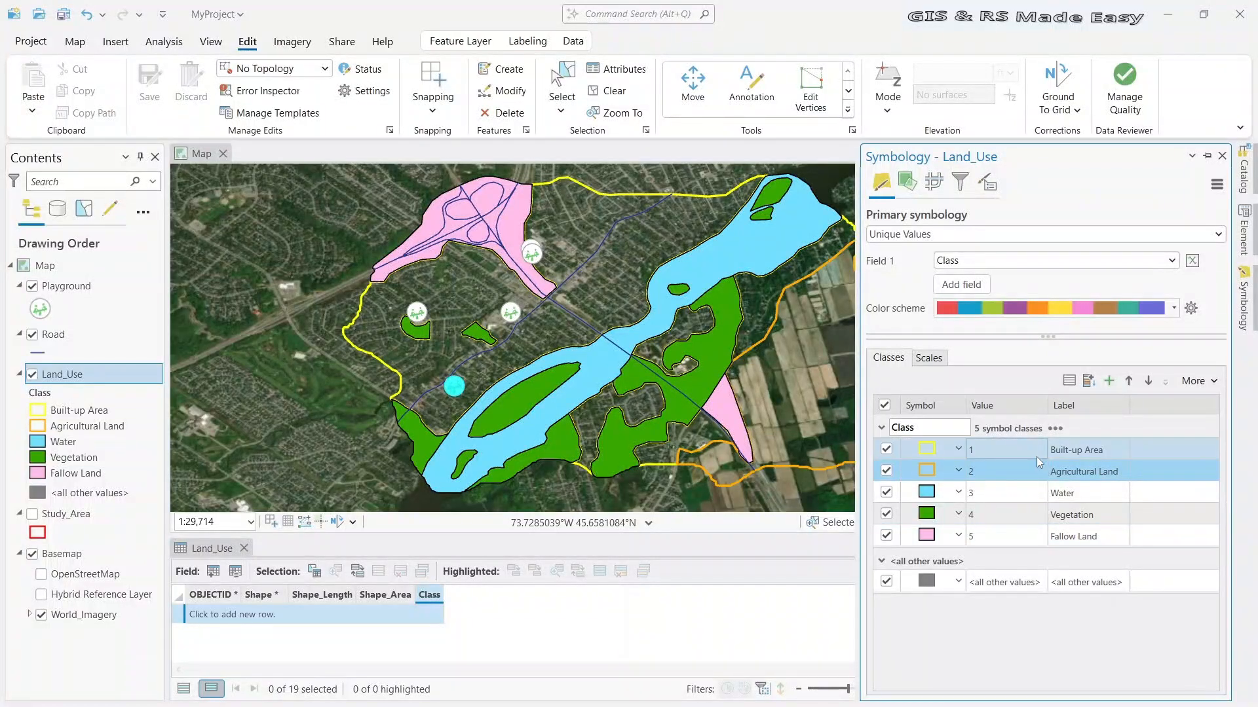
{"action": "left_click", "coordinate": [1220, 304]}
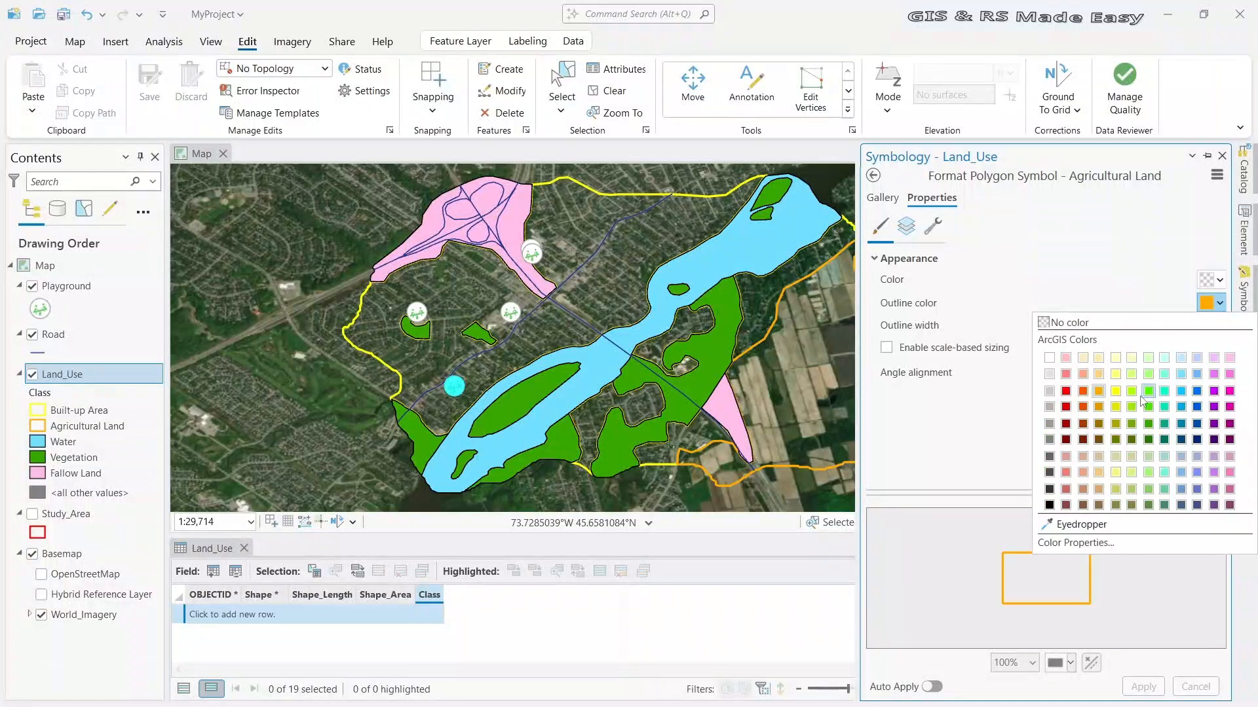
{"action": "left_click", "coordinate": [1115, 358]}
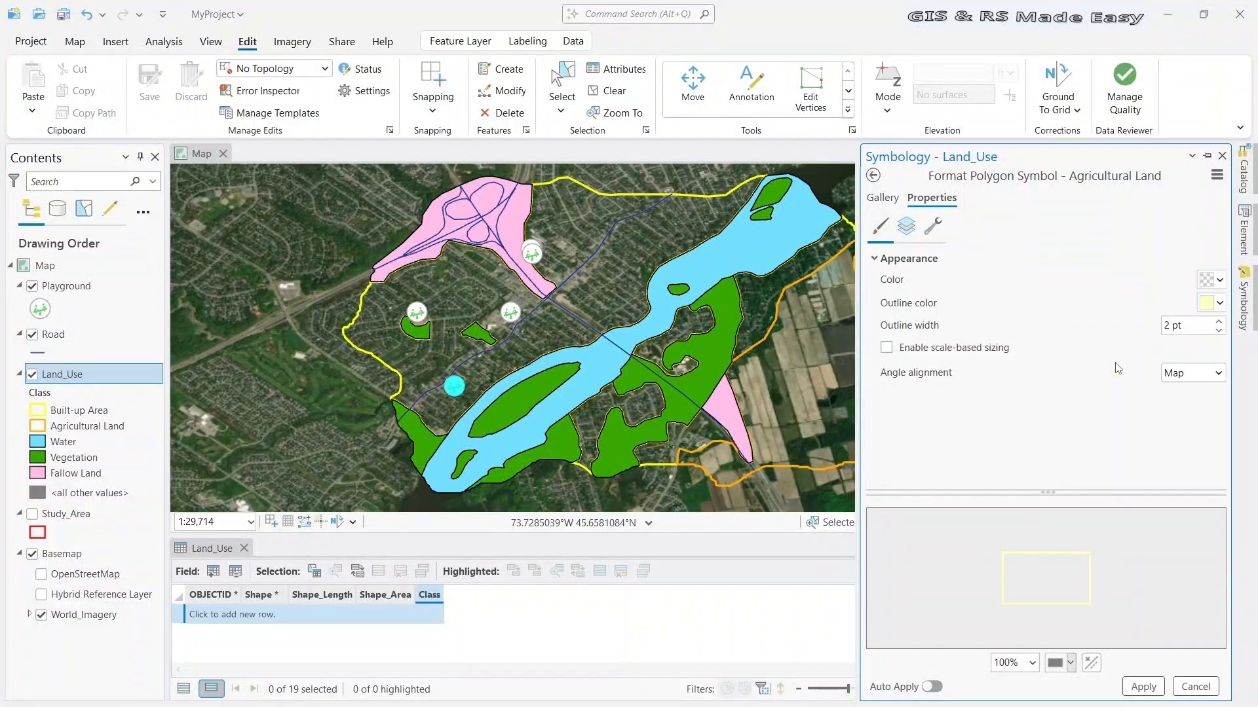
{"action": "left_click", "coordinate": [1212, 281]}
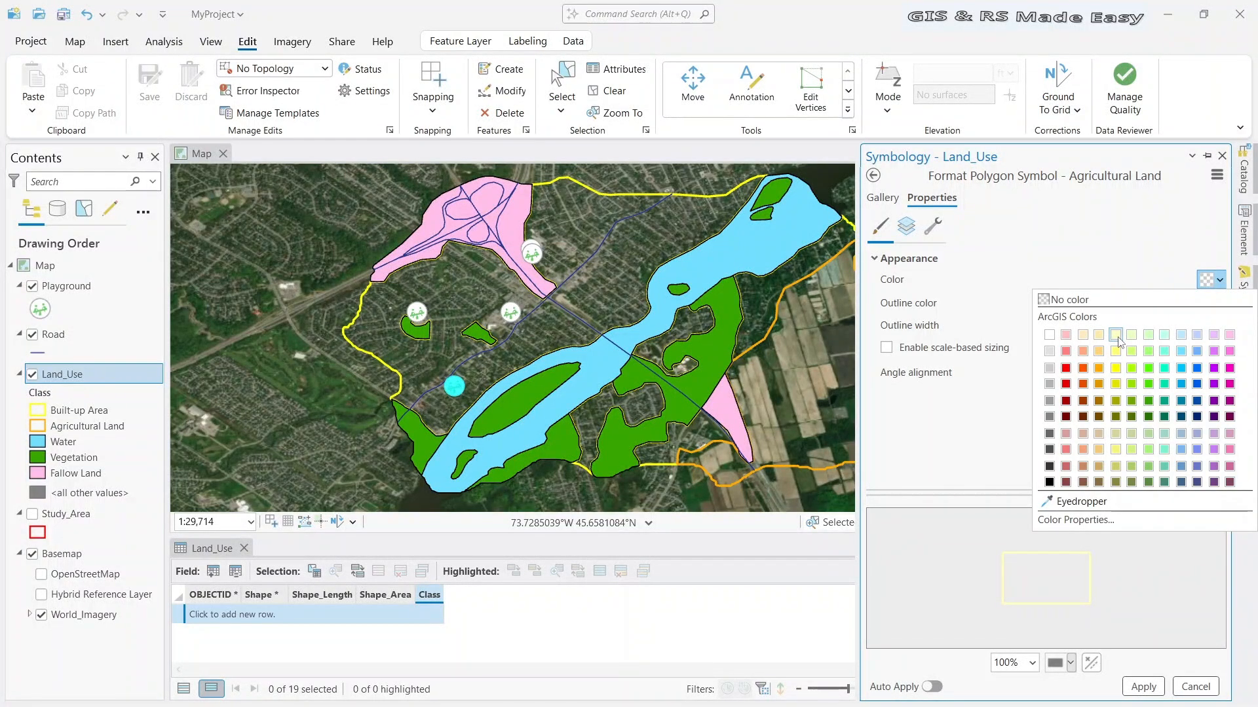
{"action": "left_click", "coordinate": [1115, 336]}
Give the Agricultural Land symbol a black outline 1 pt wide and apply the changes
{"action": "left_click", "coordinate": [1212, 304]}
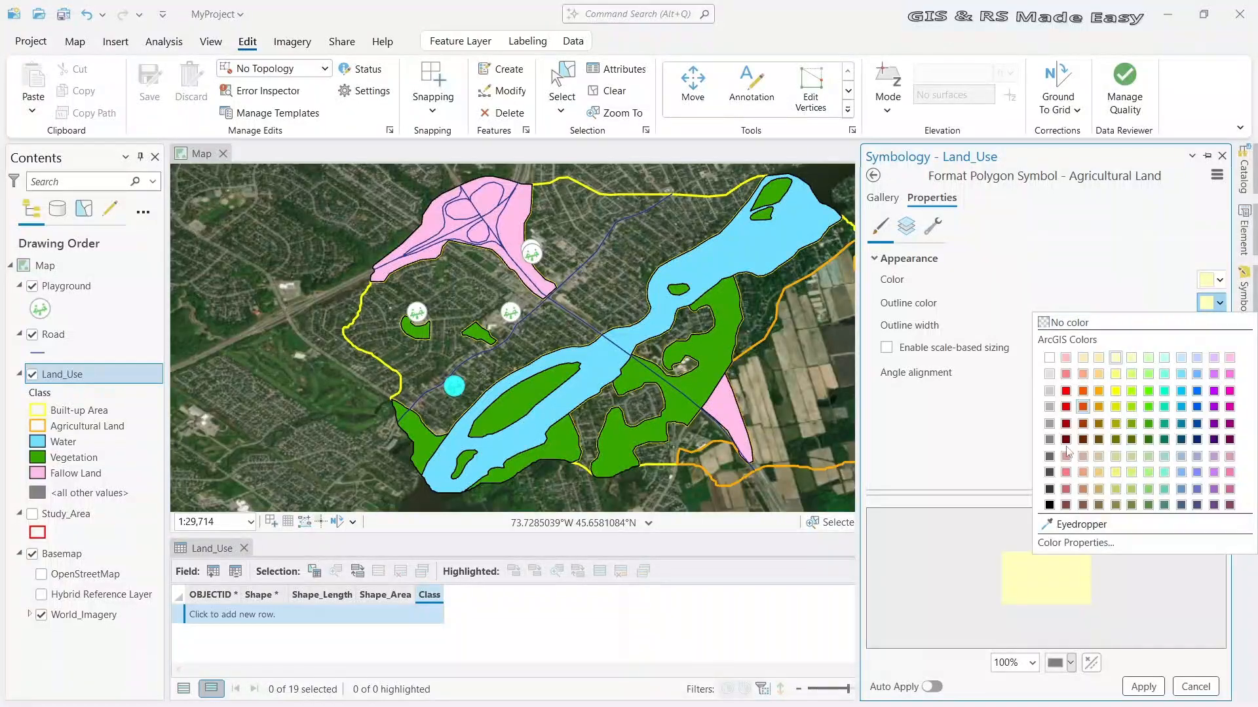
{"action": "left_click", "coordinate": [1049, 505]}
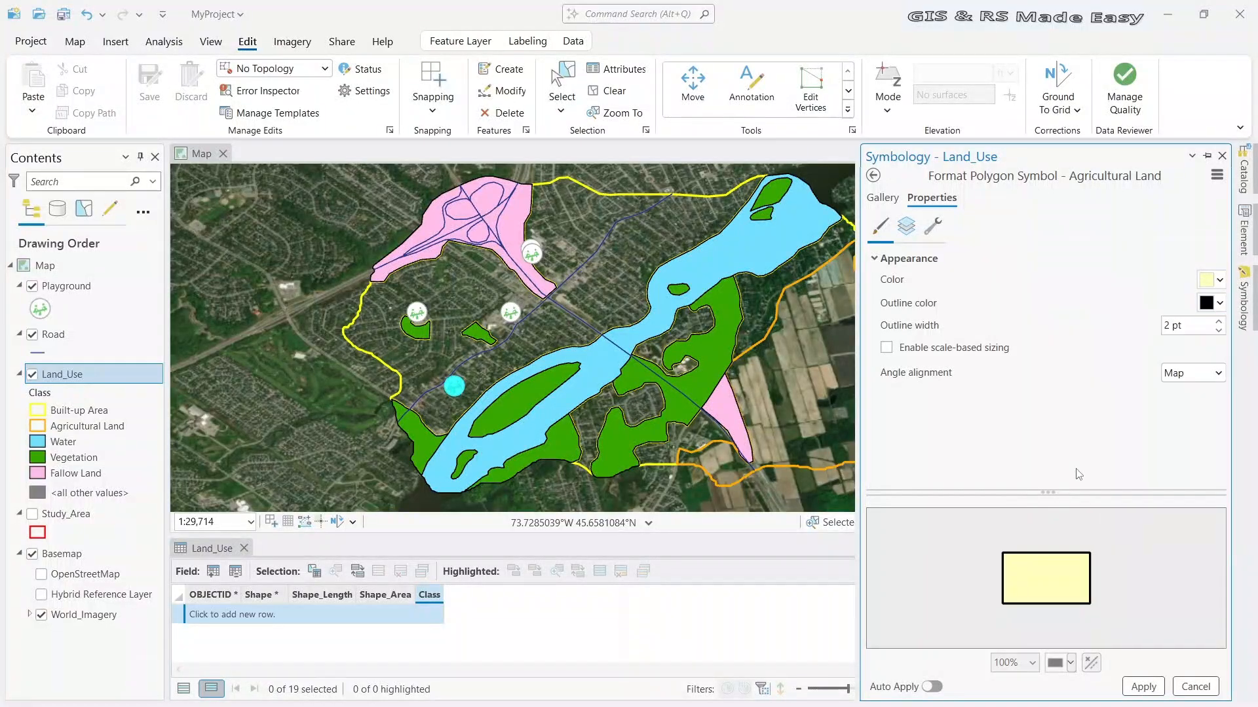
{"action": "left_click", "coordinate": [1220, 332]}
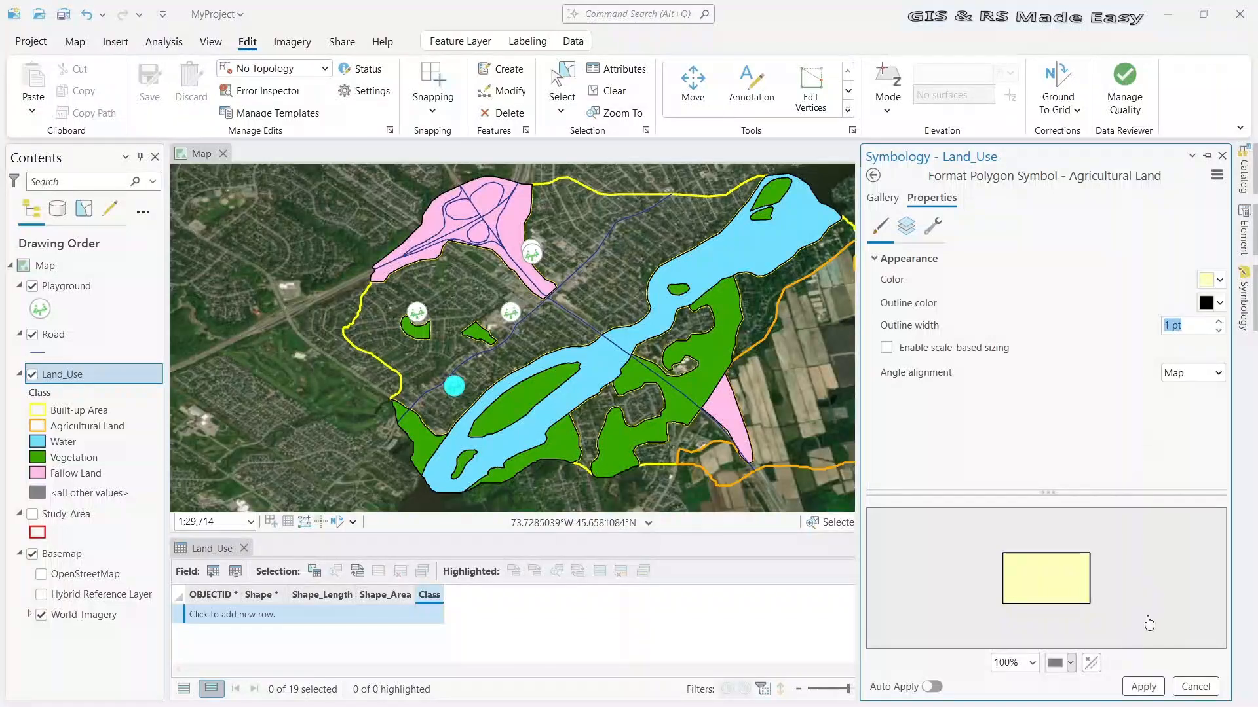
{"action": "left_click", "coordinate": [1143, 686]}
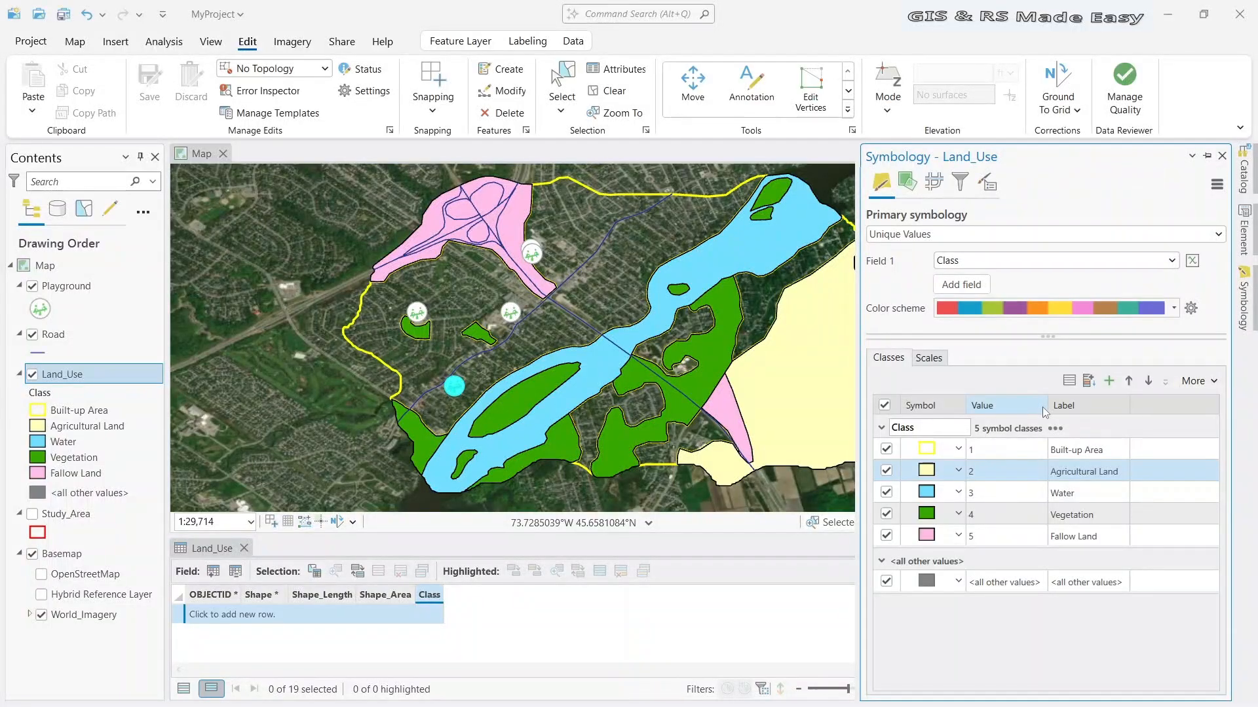
Select only the Built-up Area class and open its symbol for formatting
{"action": "left_click", "coordinate": [1008, 452]}
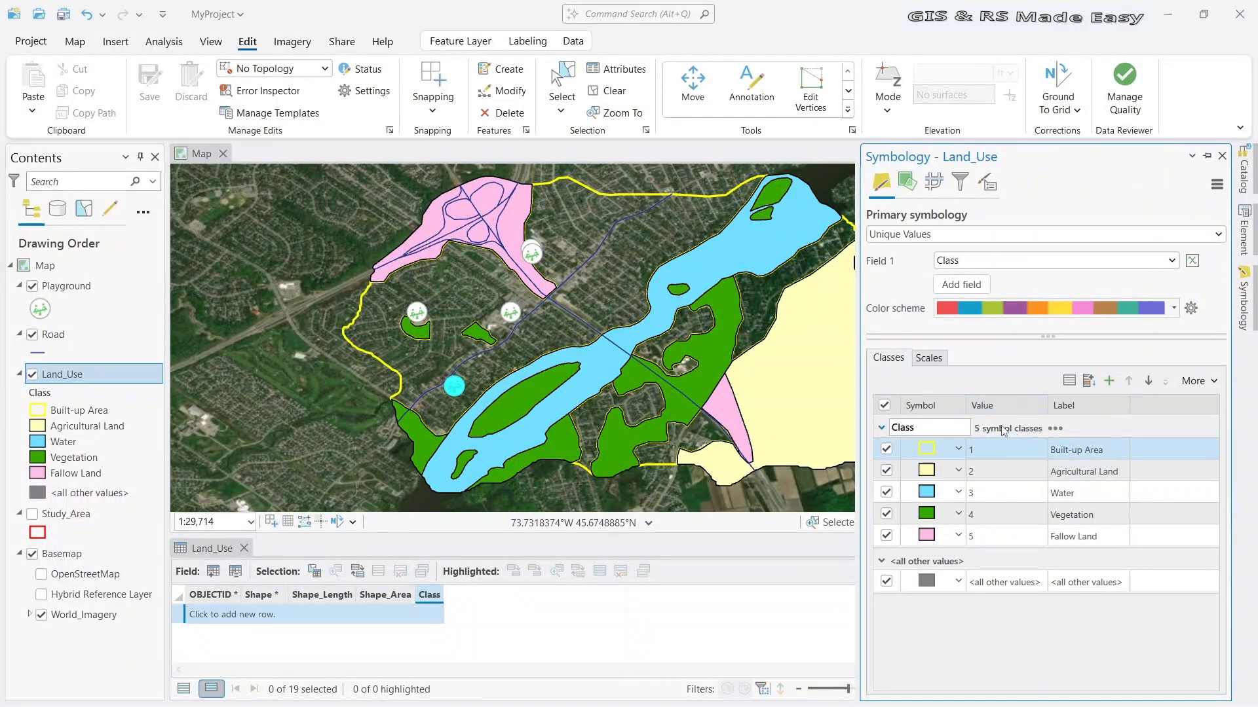
{"action": "left_click", "coordinate": [1083, 477], "text": "ctrl"}
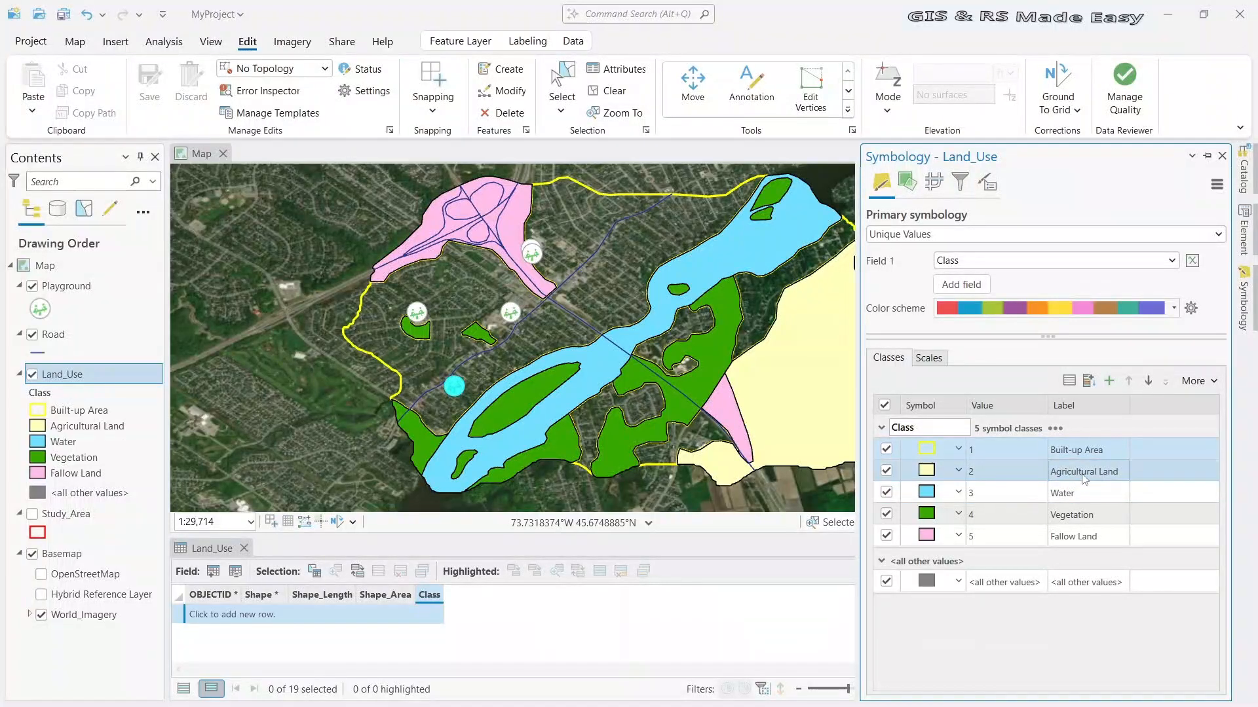
{"action": "left_click", "coordinate": [1067, 458]}
{"action": "left_click", "coordinate": [1009, 454]}
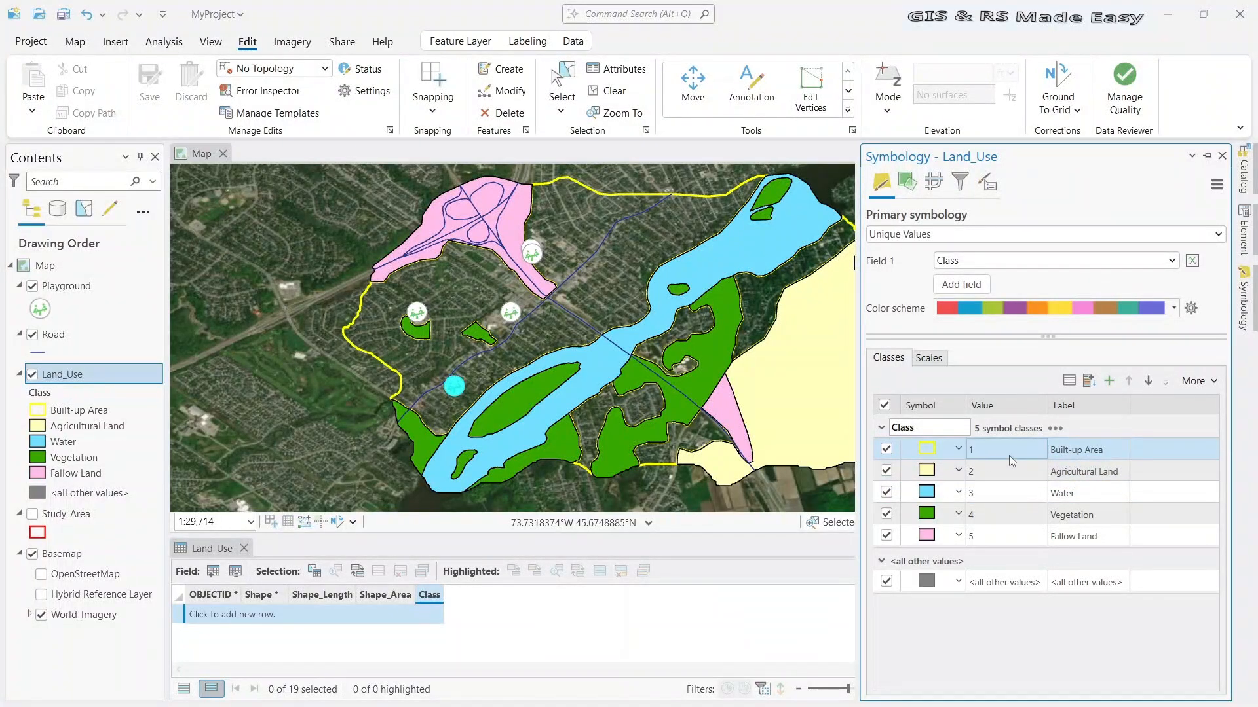
{"action": "left_click", "coordinate": [925, 452]}
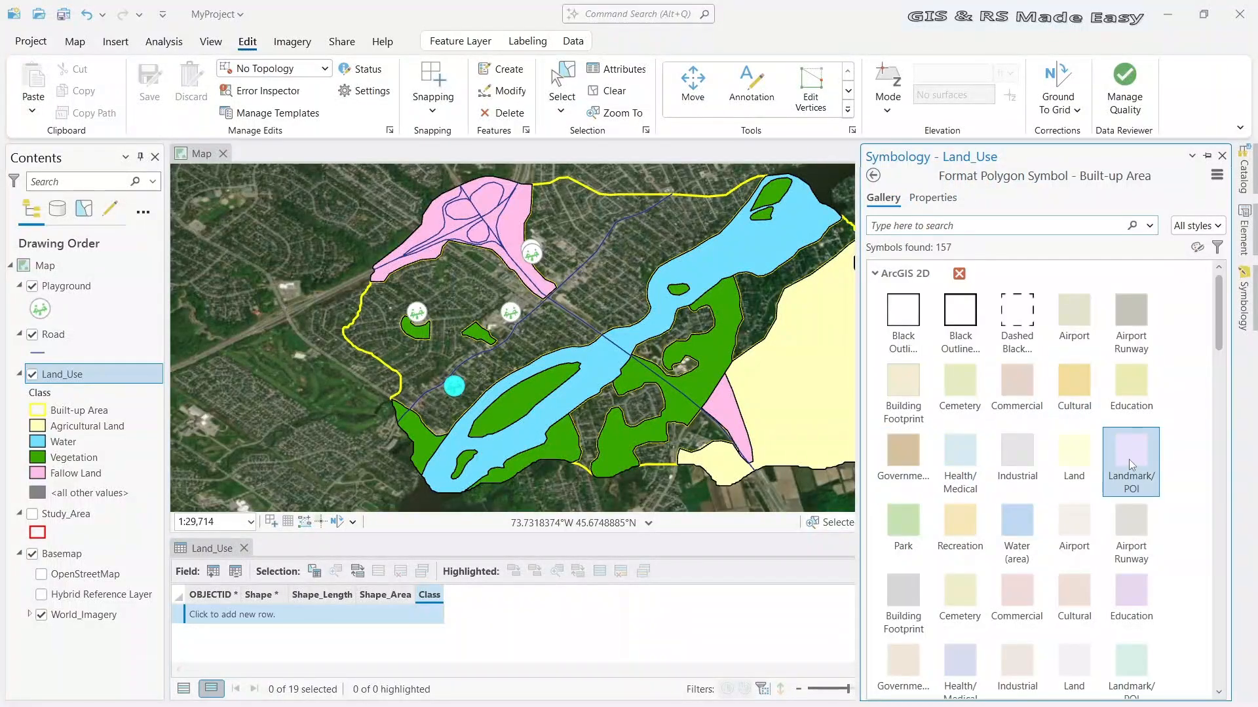
Try the 10% Ordered Stipple and 10% Crosshatch gallery symbols on the Built-up Area class
{"action": "scroll", "coordinate": [1091, 438], "scroll_direction": "down", "scroll_amount": 1}
{"action": "scroll", "coordinate": [1091, 438], "scroll_direction": "down", "scroll_amount": 2}
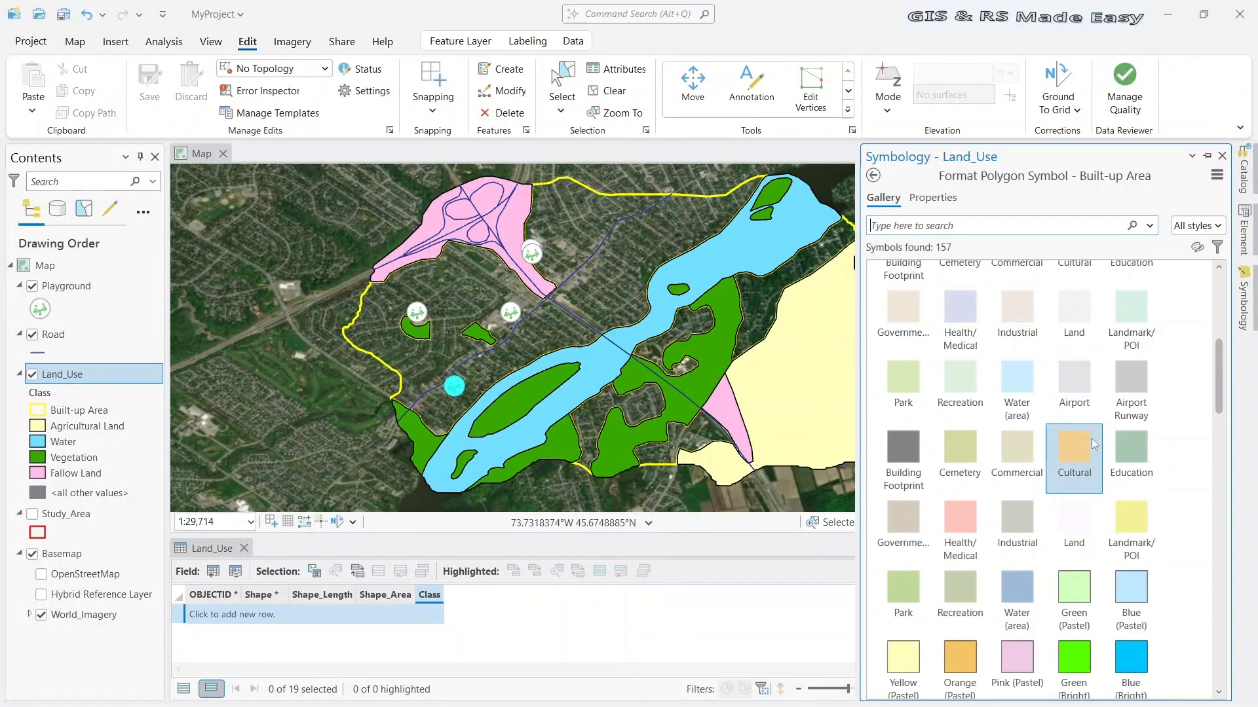
{"action": "scroll", "coordinate": [1065, 433], "scroll_direction": "down", "scroll_amount": 2}
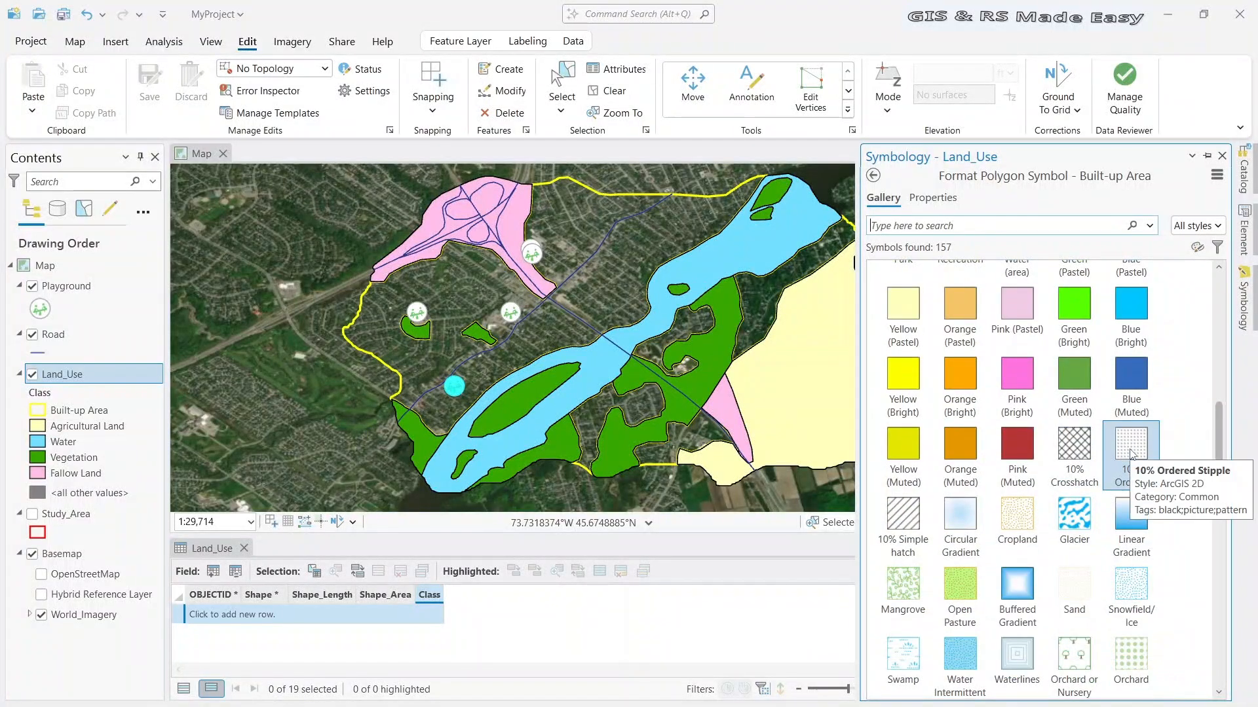
{"action": "left_click", "coordinate": [1131, 452]}
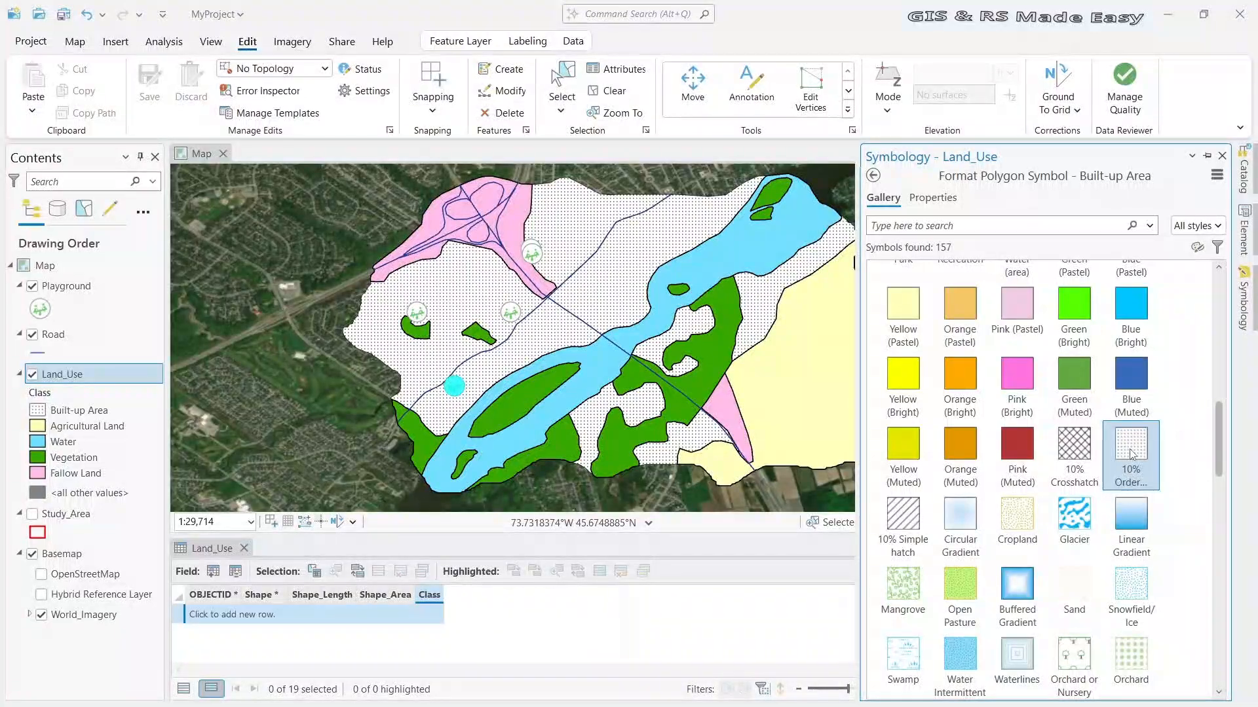
{"action": "left_click", "coordinate": [1089, 449]}
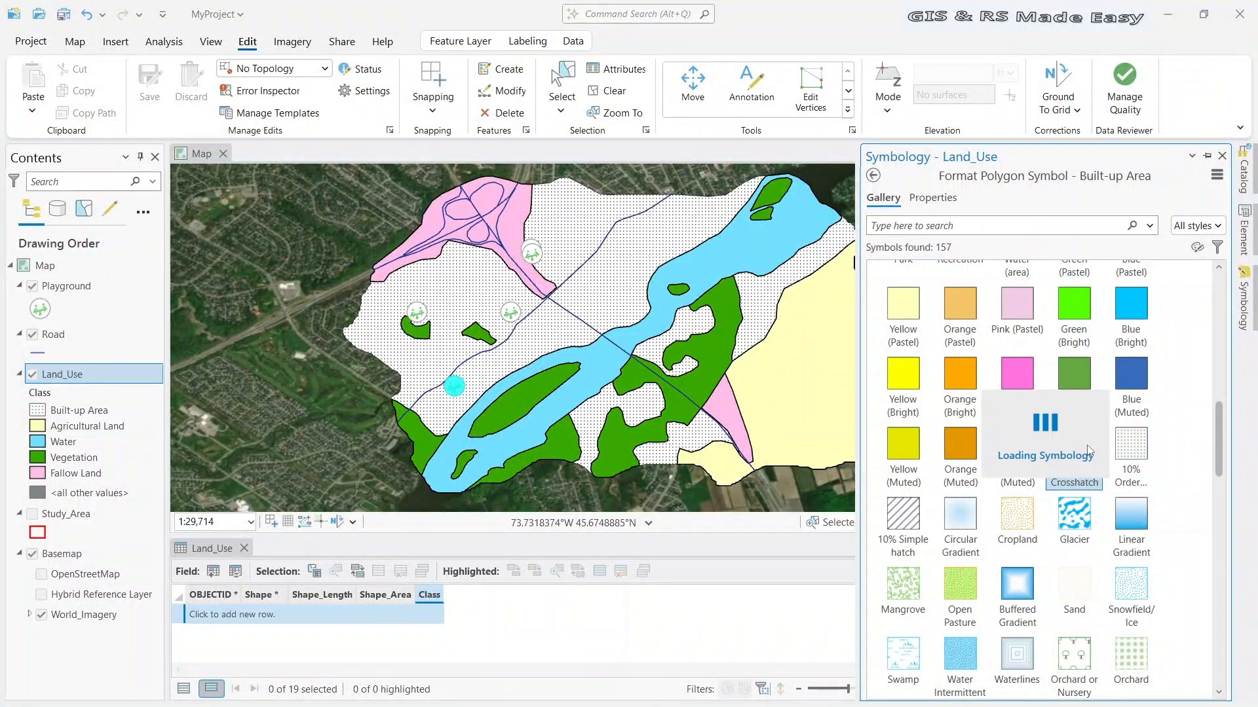
Hide the World_Imagery basemap and return to the Built-up Area symbol gallery
{"action": "left_click", "coordinate": [42, 615]}
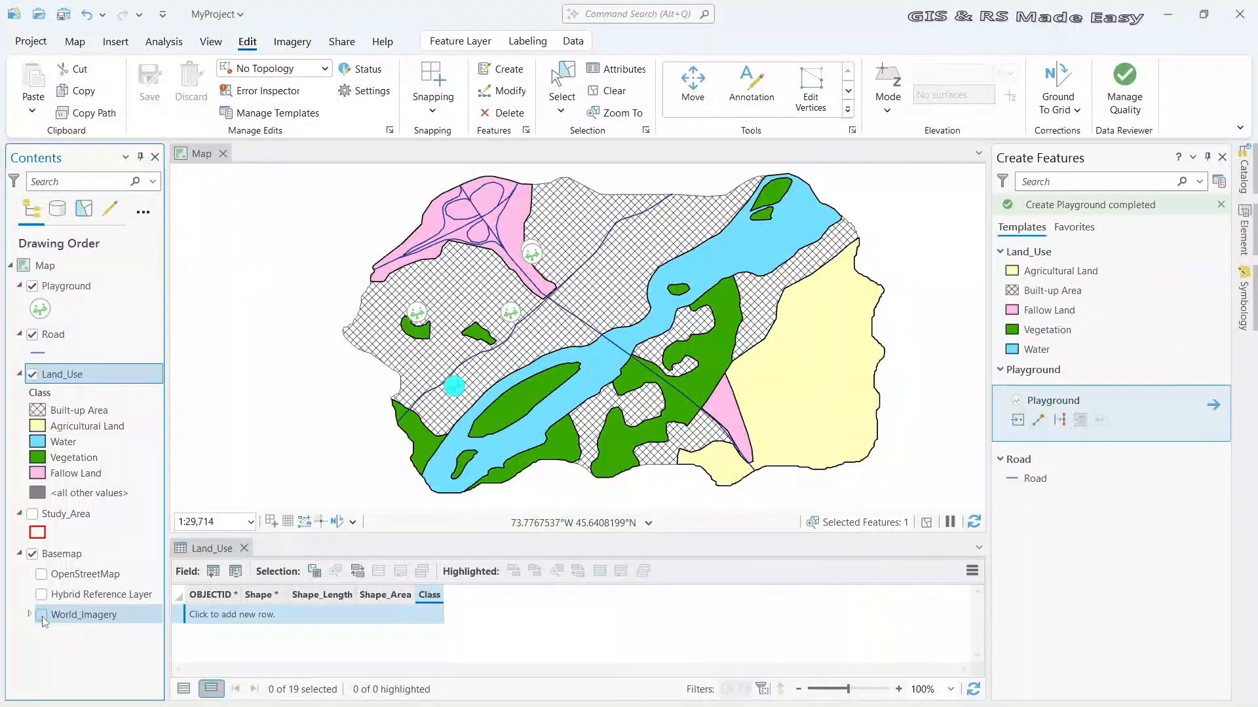
{"action": "left_click", "coordinate": [1246, 301]}
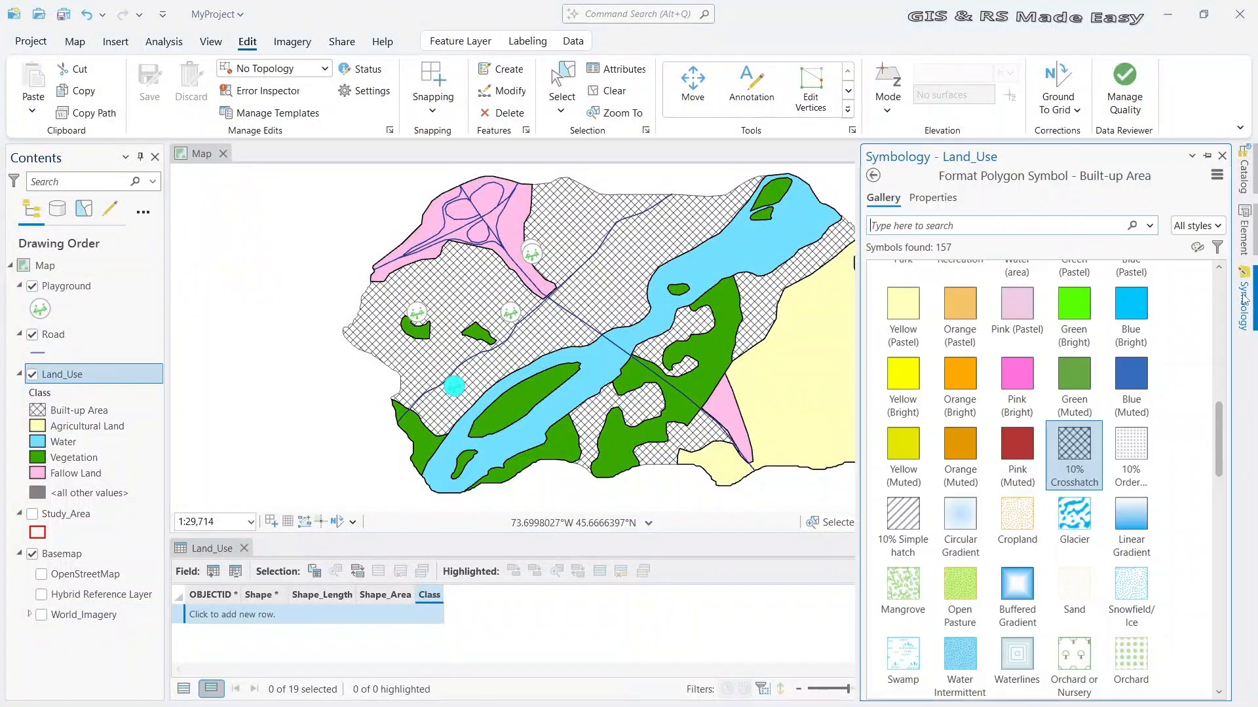
Try the Crosshatch Fill, Loose and Diamond Pattern Fill gallery symbols on the Built-up Area class
{"action": "scroll", "coordinate": [1127, 498], "scroll_direction": "down", "scroll_amount": 10}
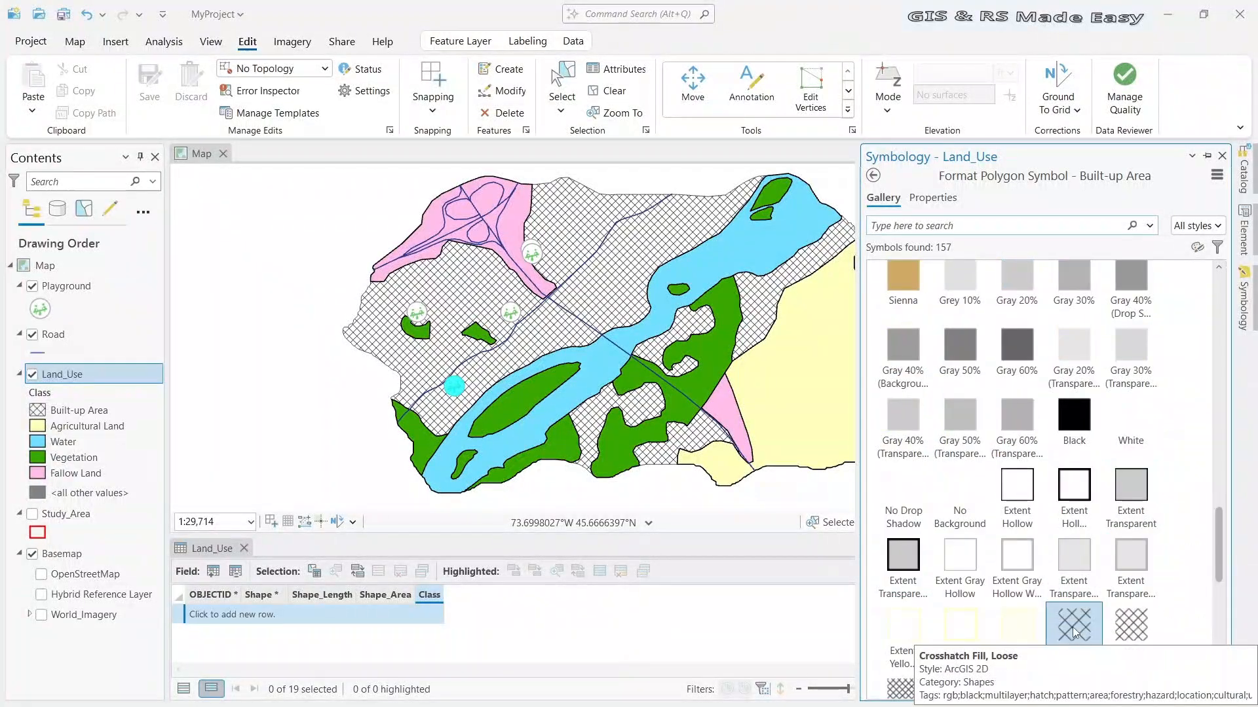
{"action": "left_click", "coordinate": [1074, 635]}
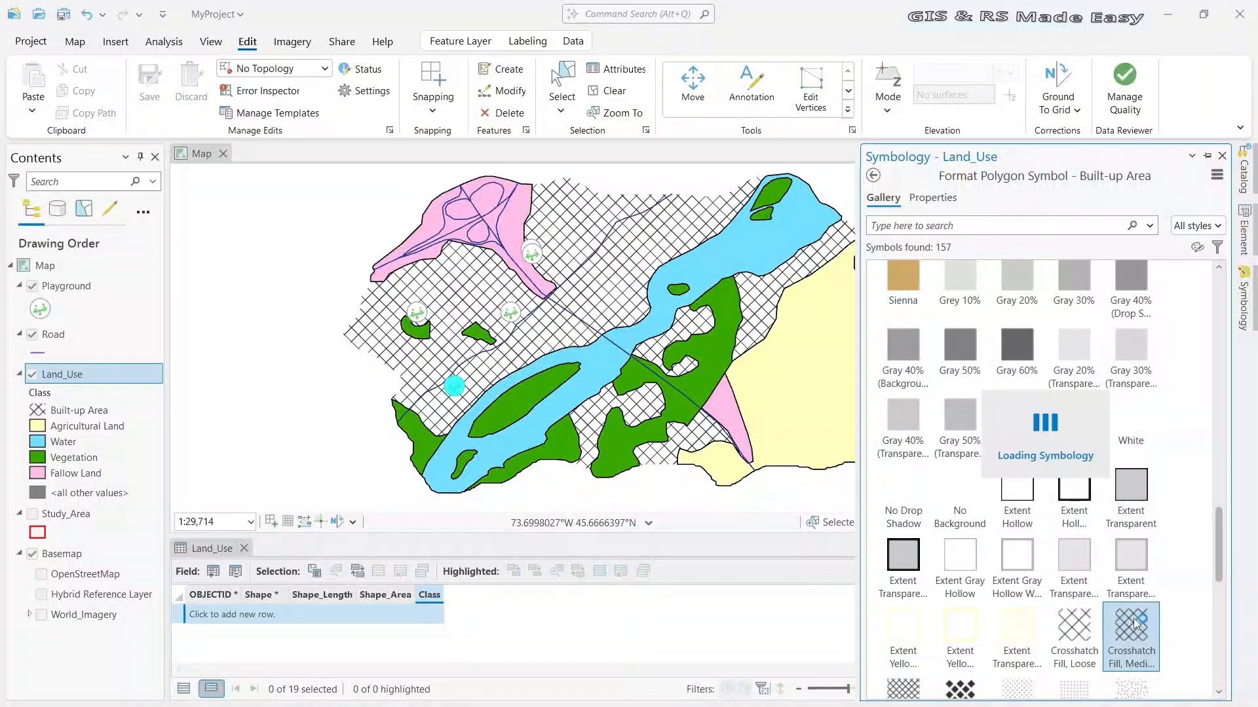
{"action": "scroll", "coordinate": [1048, 590], "scroll_direction": "down", "scroll_amount": 1}
{"action": "left_click", "coordinate": [960, 622]}
Compare the Dot Fill 2 and Dot Fill 3 gallery symbols on the Built-up Area class and keep Dot Fill 2
{"action": "scroll", "coordinate": [1122, 503], "scroll_direction": "down", "scroll_amount": 1}
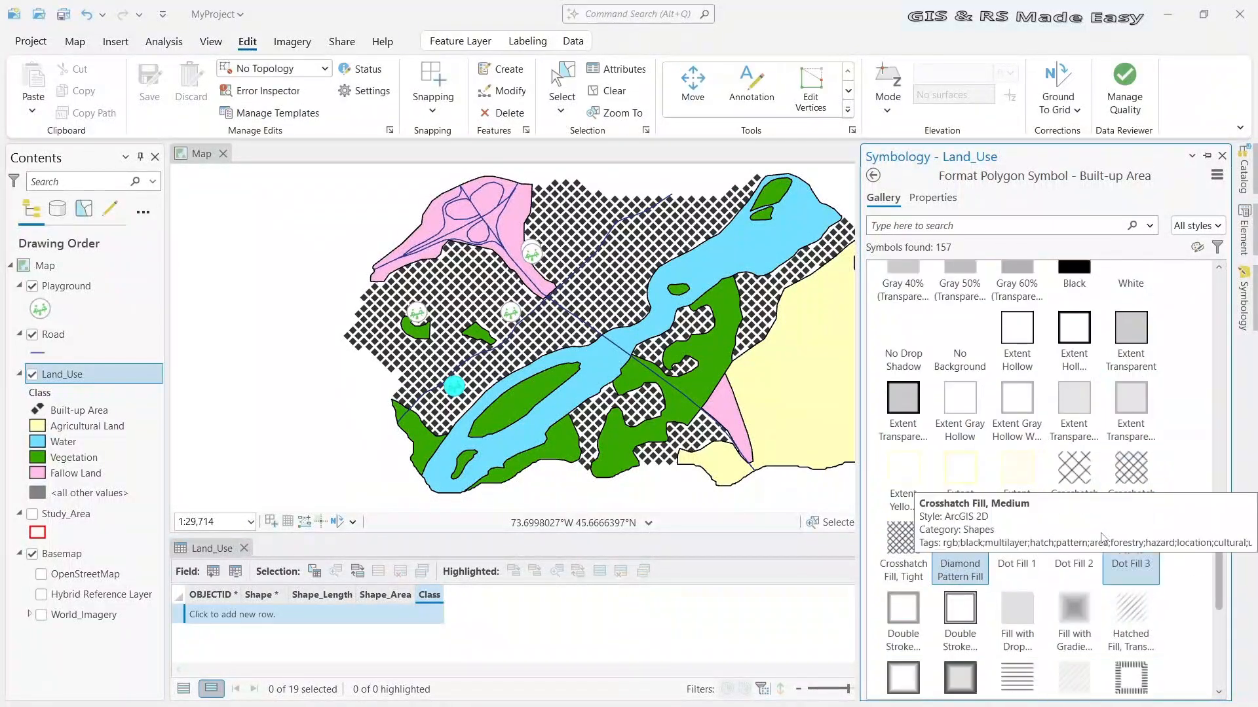
{"action": "left_click", "coordinate": [1078, 541]}
{"action": "scroll", "coordinate": [1181, 549], "scroll_direction": "down", "scroll_amount": 2}
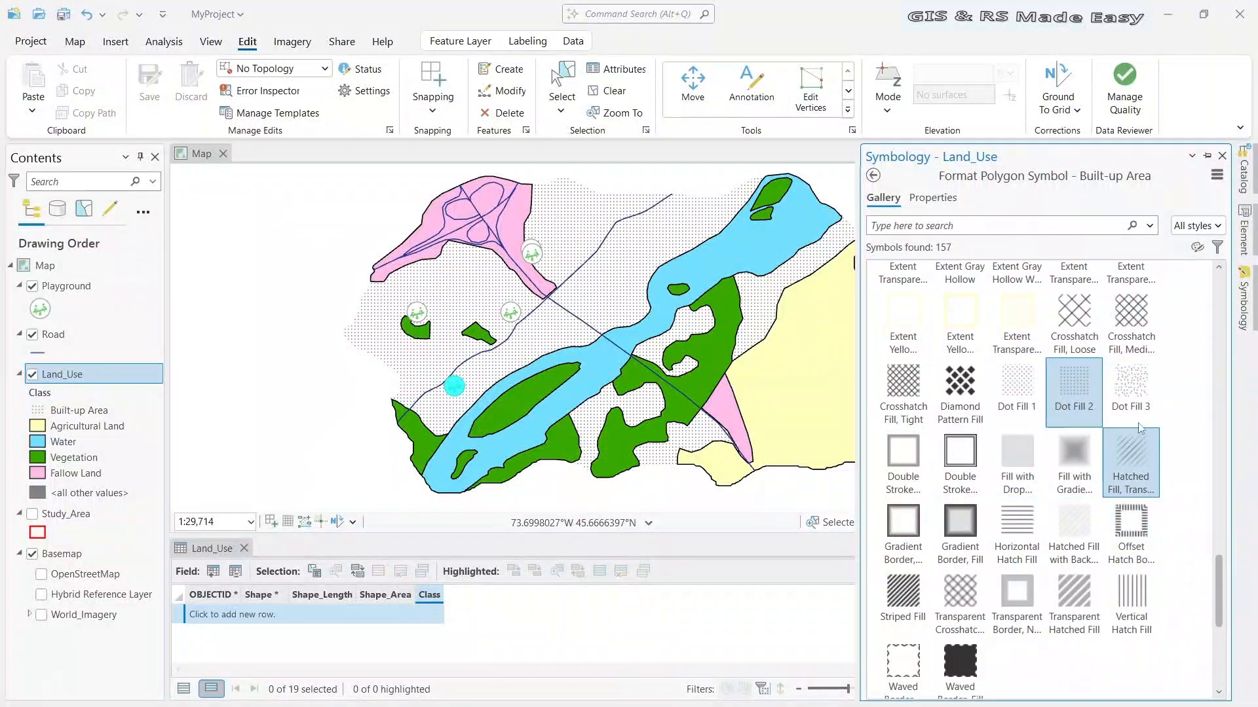
{"action": "left_click", "coordinate": [1132, 383]}
{"action": "left_click", "coordinate": [1078, 380]}
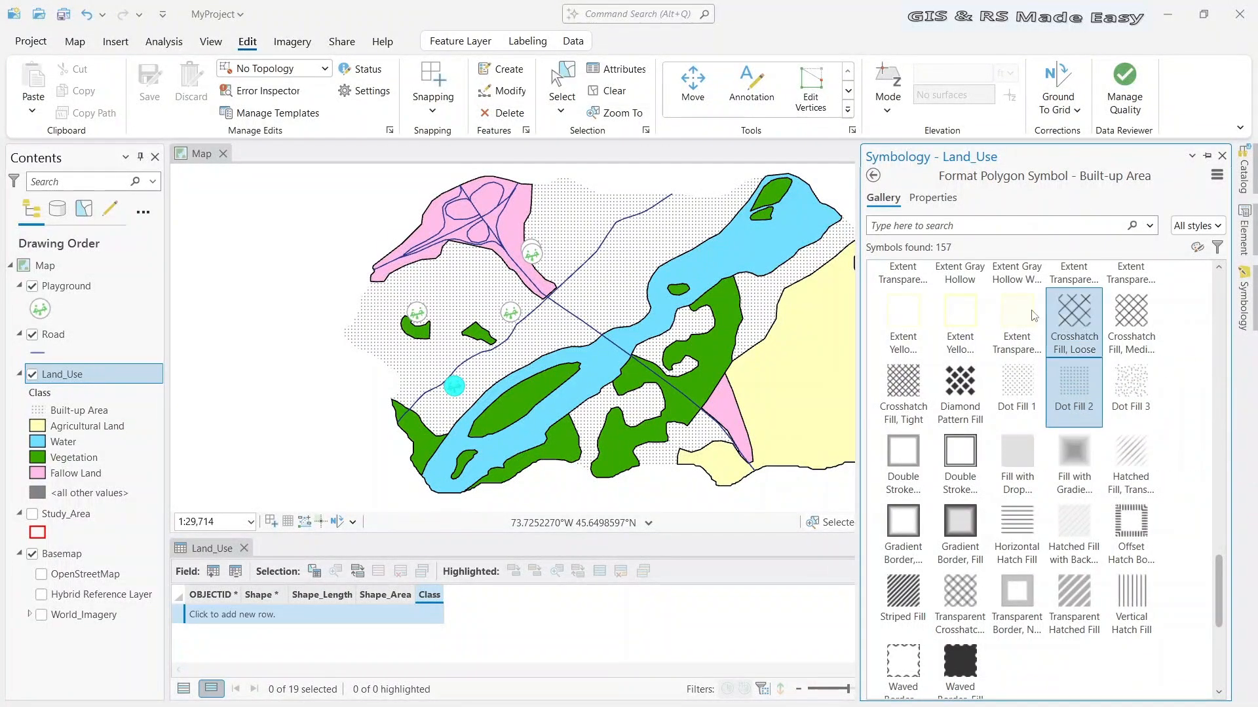
Color the Built-up Area dot fill red, set its outline width to 1 pt, and apply the changes
{"action": "left_click", "coordinate": [935, 199]}
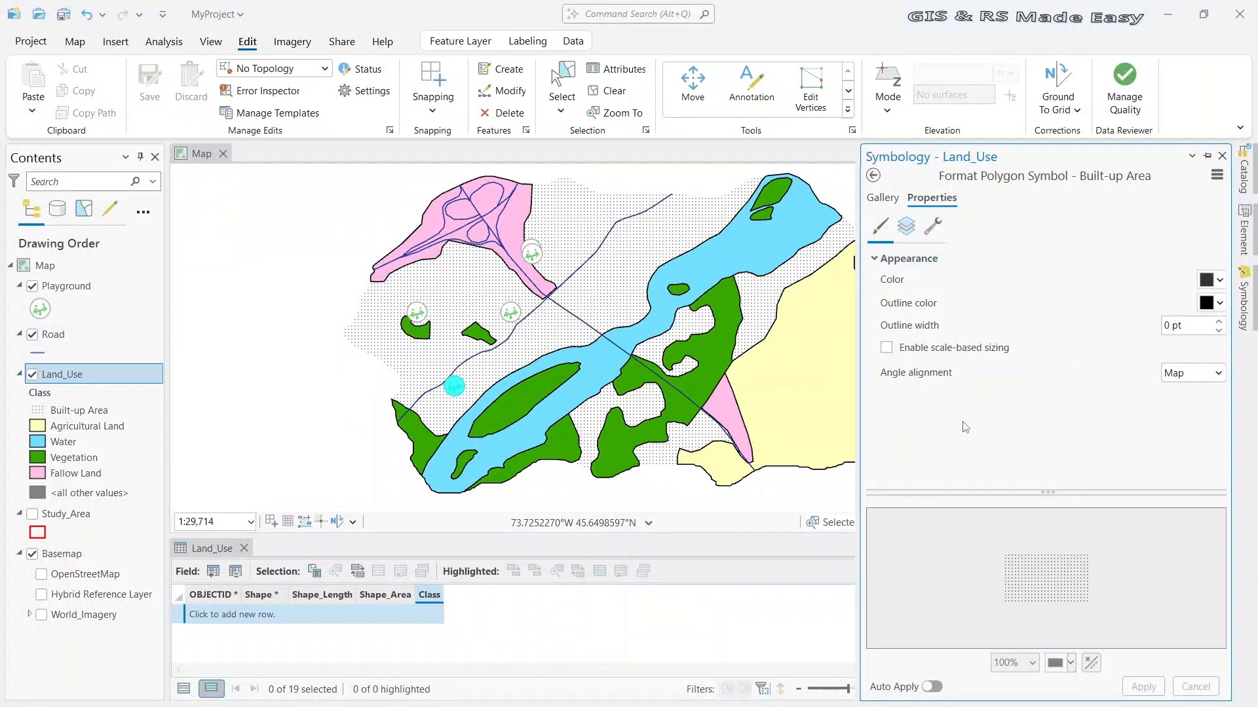
{"action": "left_click", "coordinate": [884, 197]}
{"action": "left_click", "coordinate": [931, 198]}
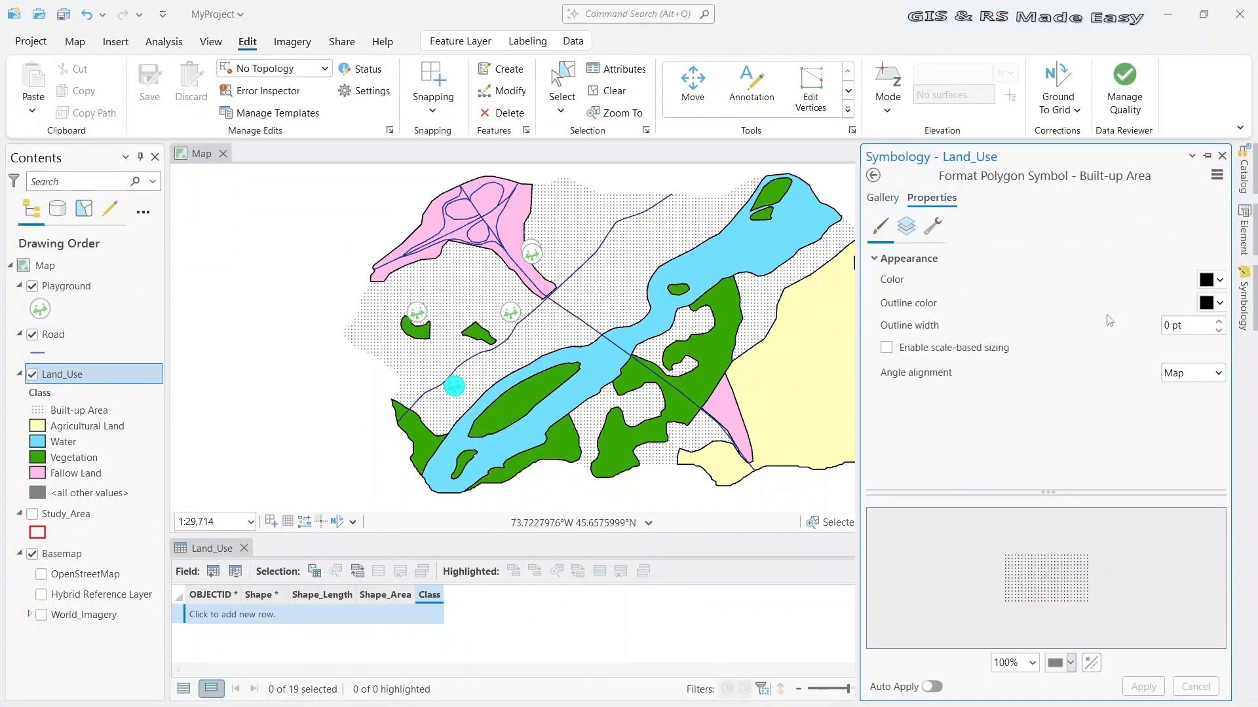
{"action": "left_click", "coordinate": [1219, 282]}
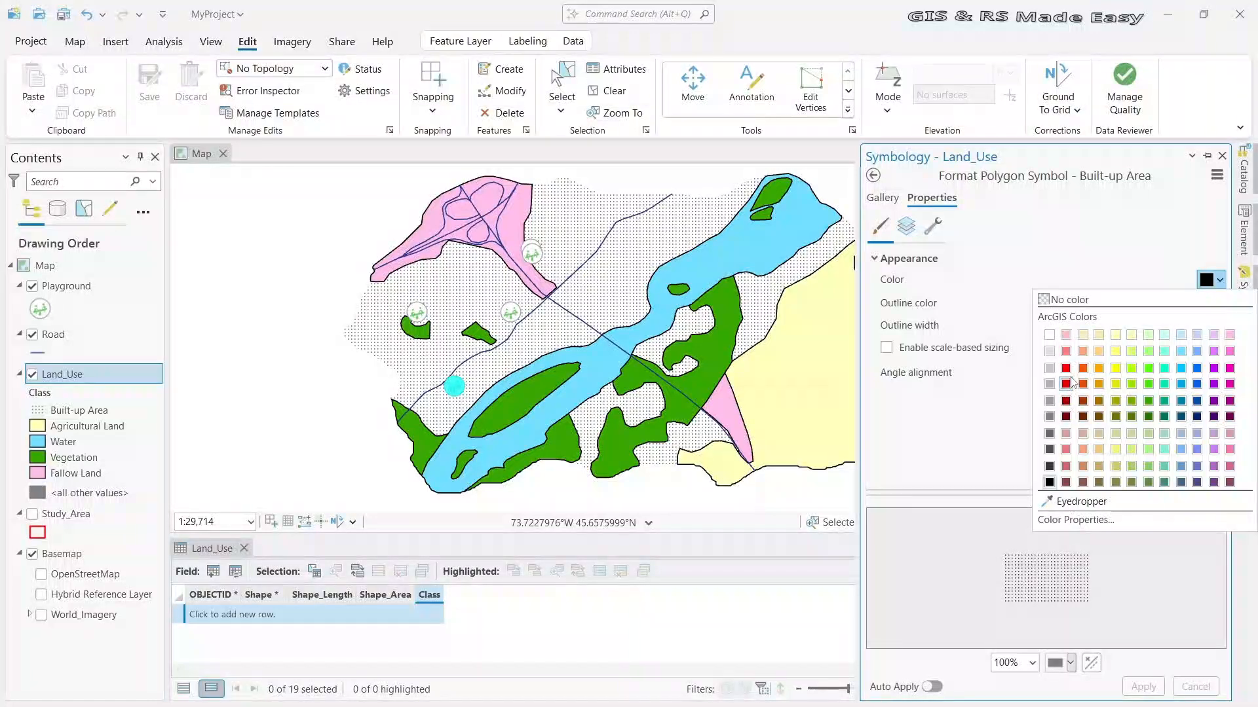
{"action": "left_click", "coordinate": [1068, 369]}
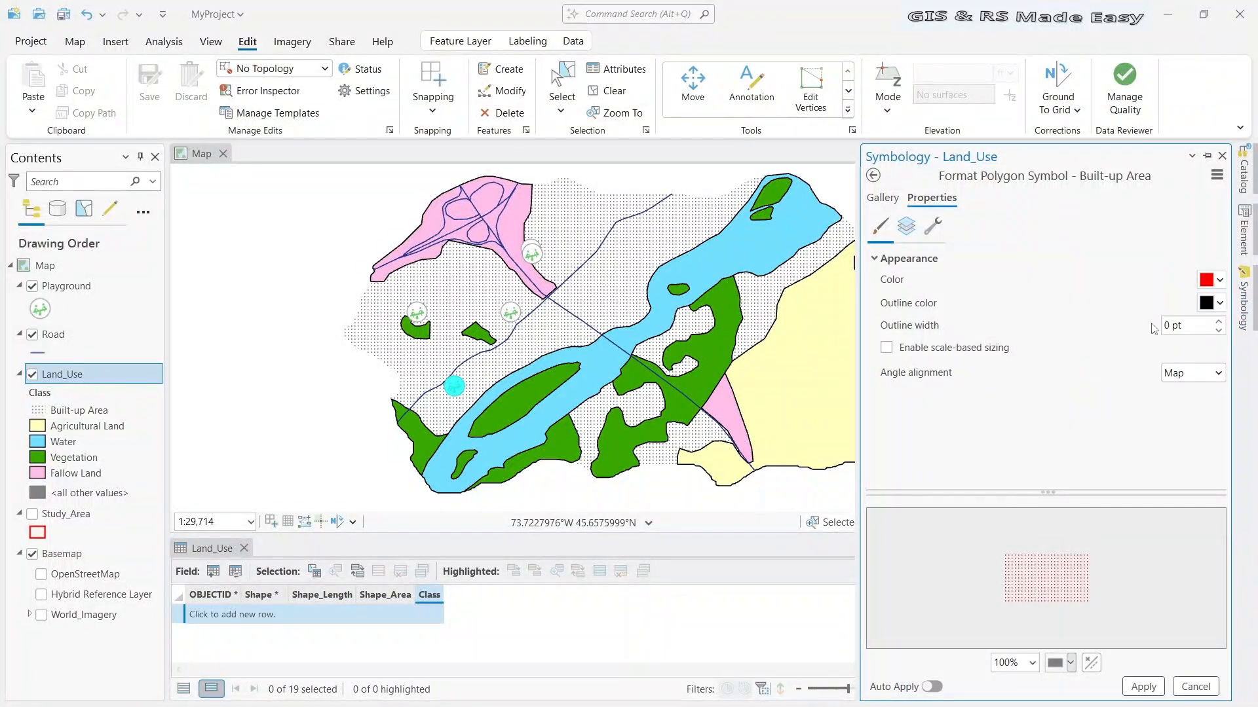
{"action": "left_click", "coordinate": [1218, 322]}
{"action": "left_click", "coordinate": [1143, 686]}
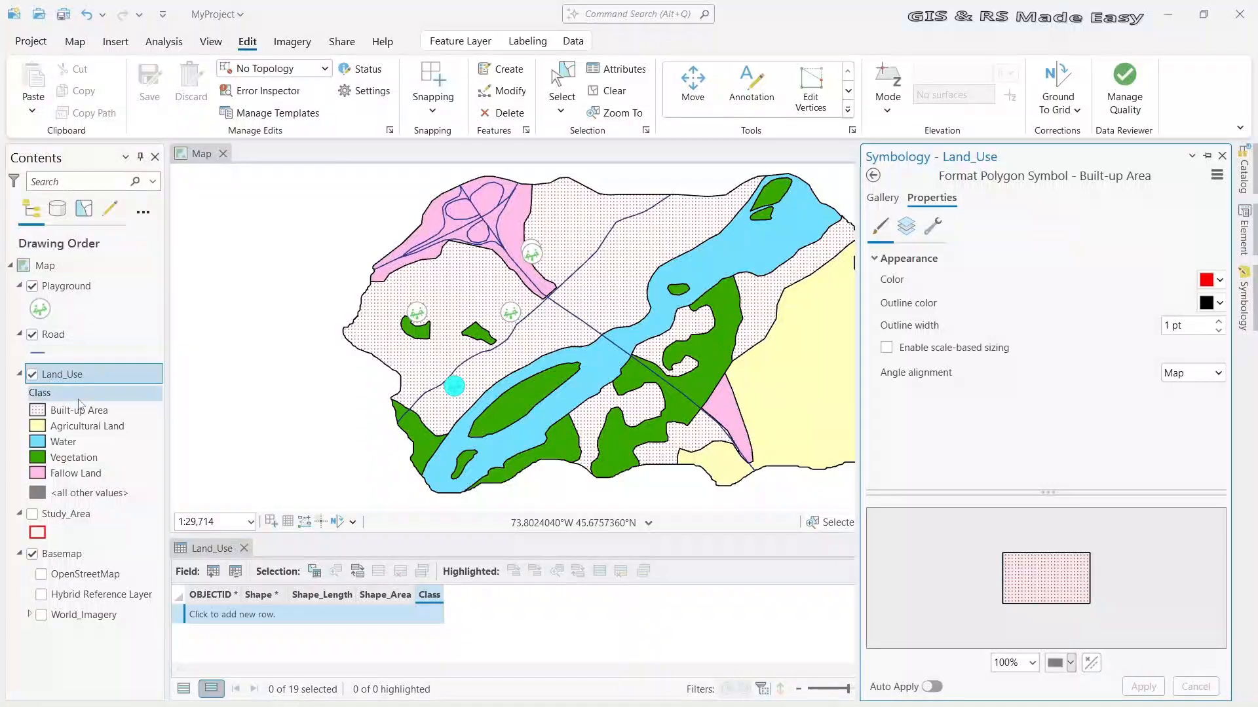
Change the Road line symbol to black, try a 3 pt width, and apply a final width of 2 pt
{"action": "left_click", "coordinate": [46, 352]}
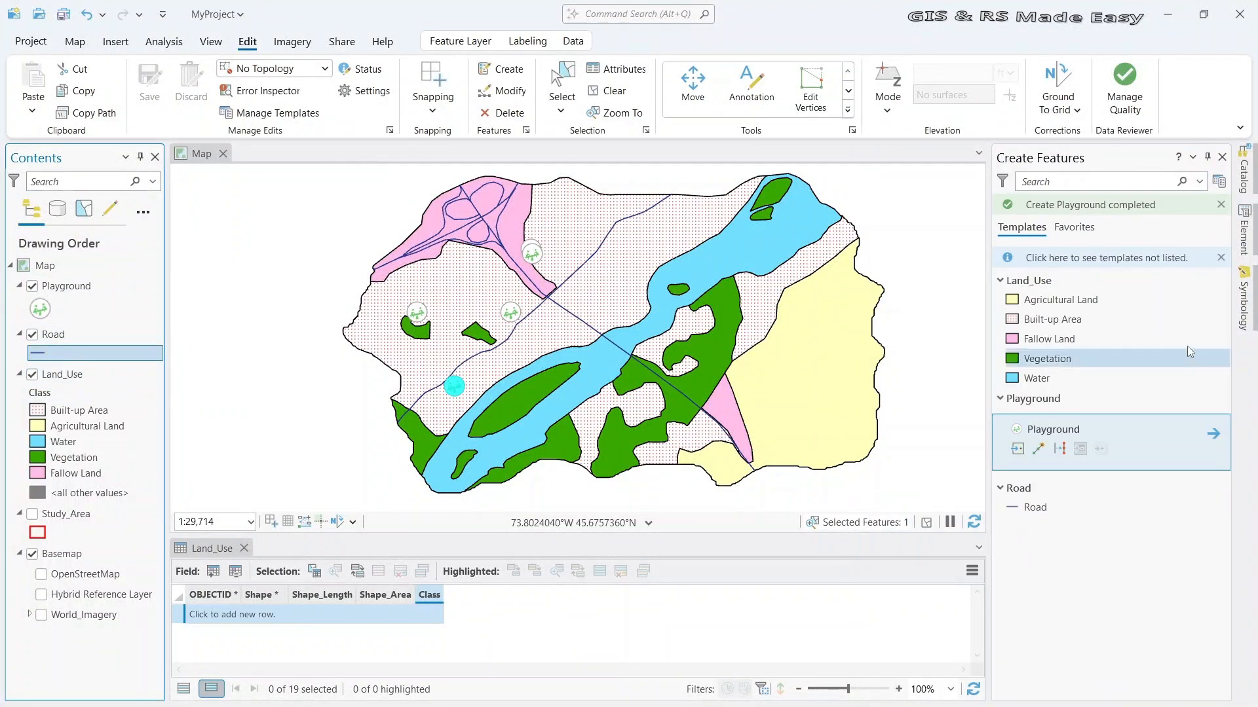
{"action": "left_click", "coordinate": [1243, 308]}
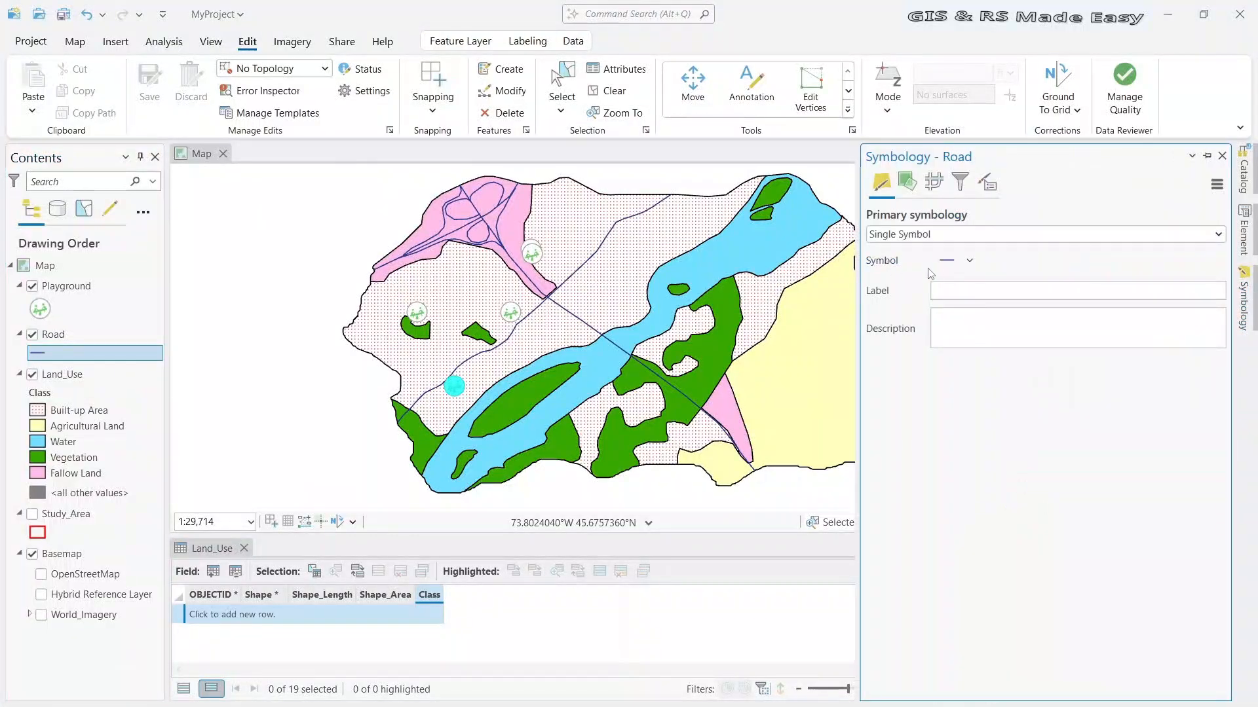
{"action": "left_click", "coordinate": [947, 260]}
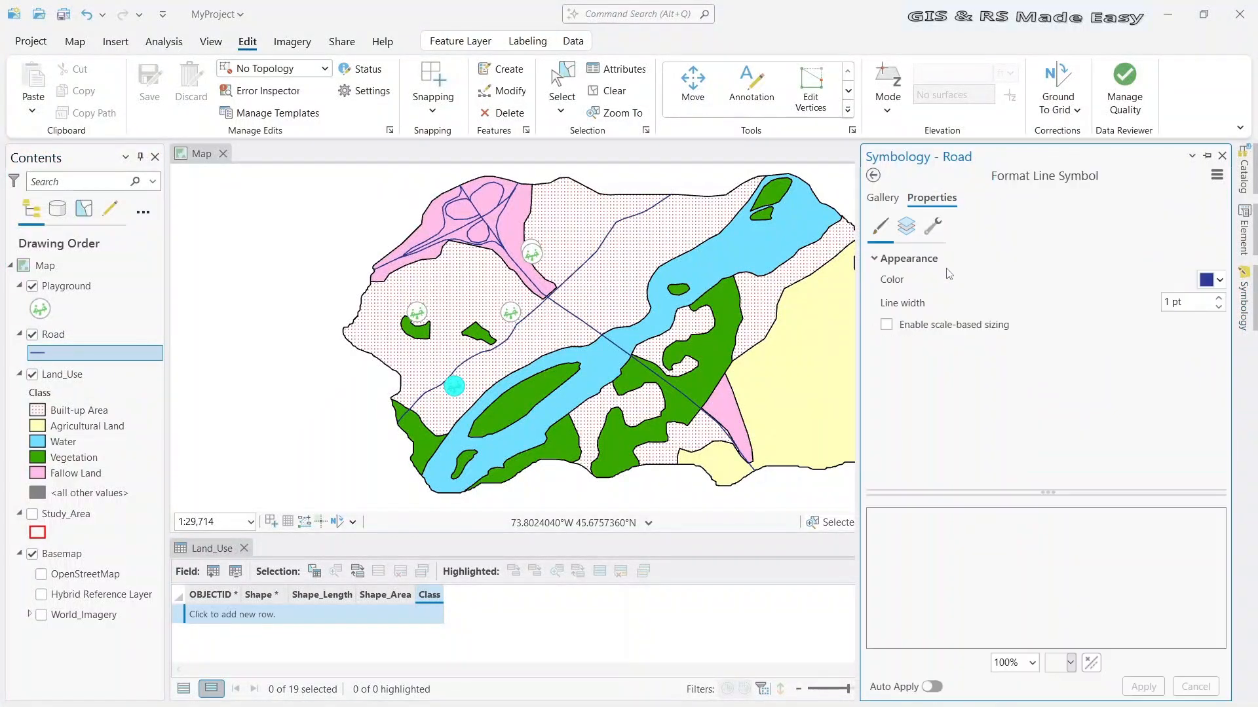
{"action": "left_click", "coordinate": [1212, 280]}
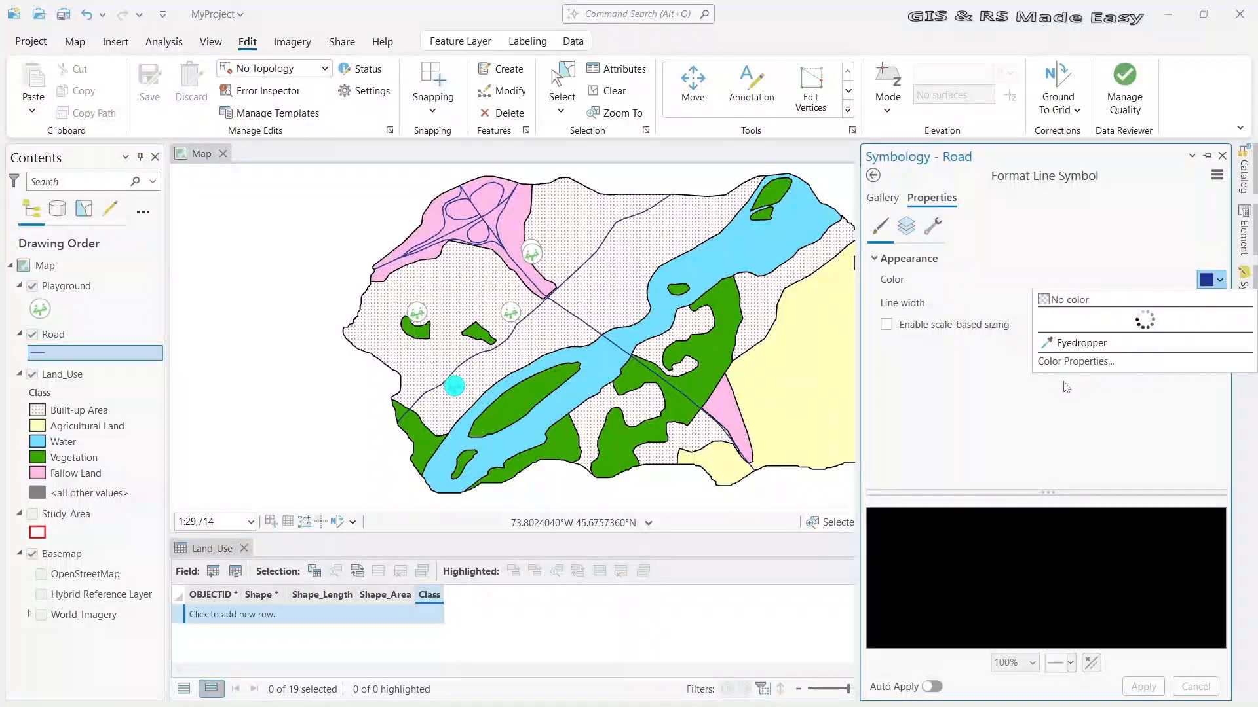
{"action": "left_click", "coordinate": [1056, 482]}
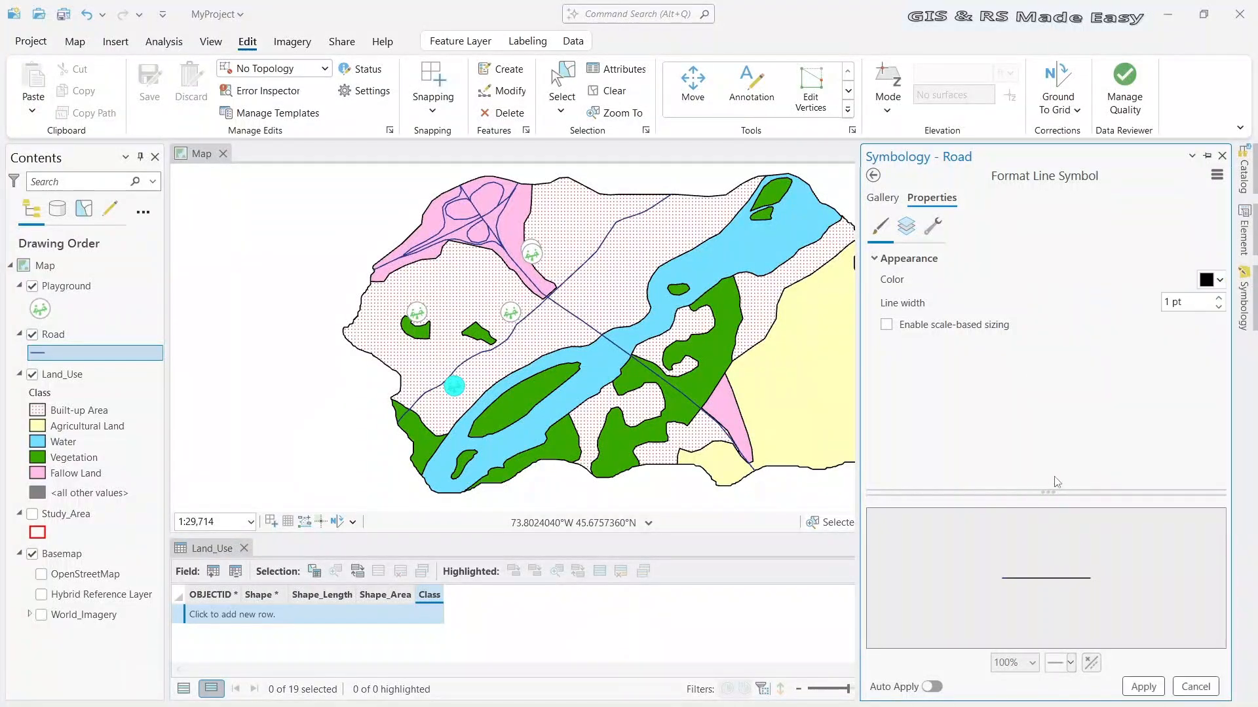
{"action": "left_click", "coordinate": [1218, 299]}
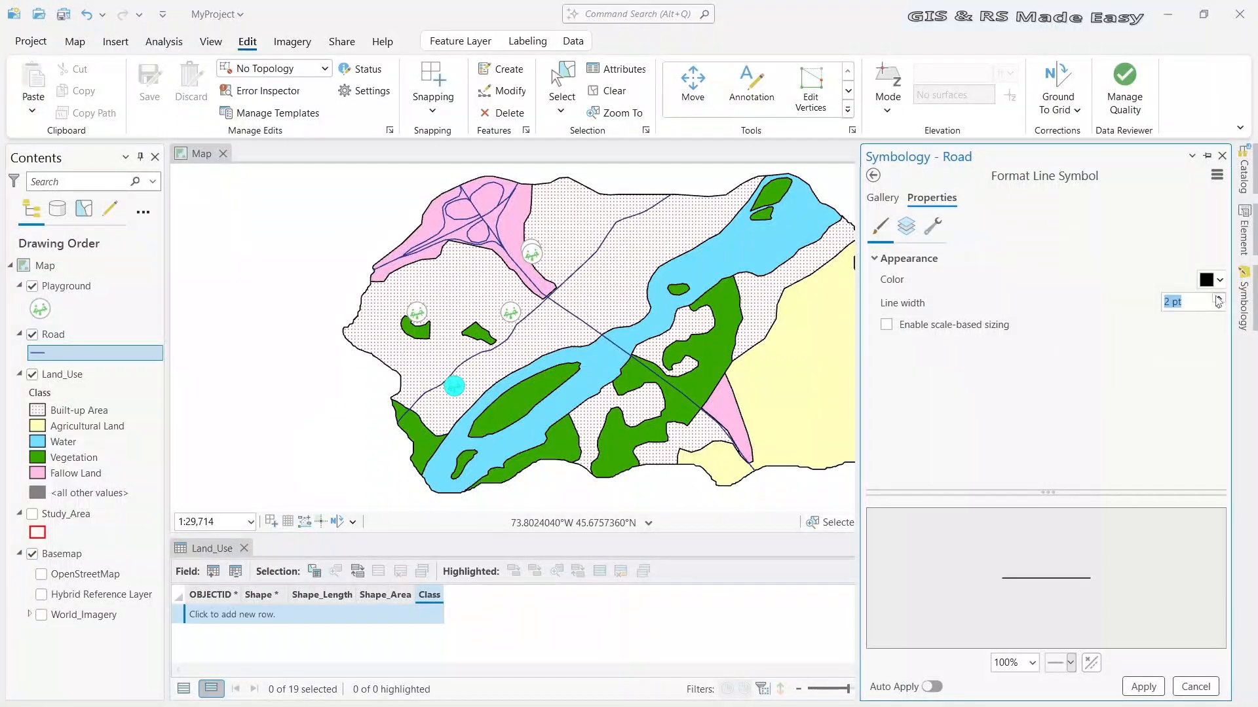
{"action": "left_click", "coordinate": [1217, 299]}
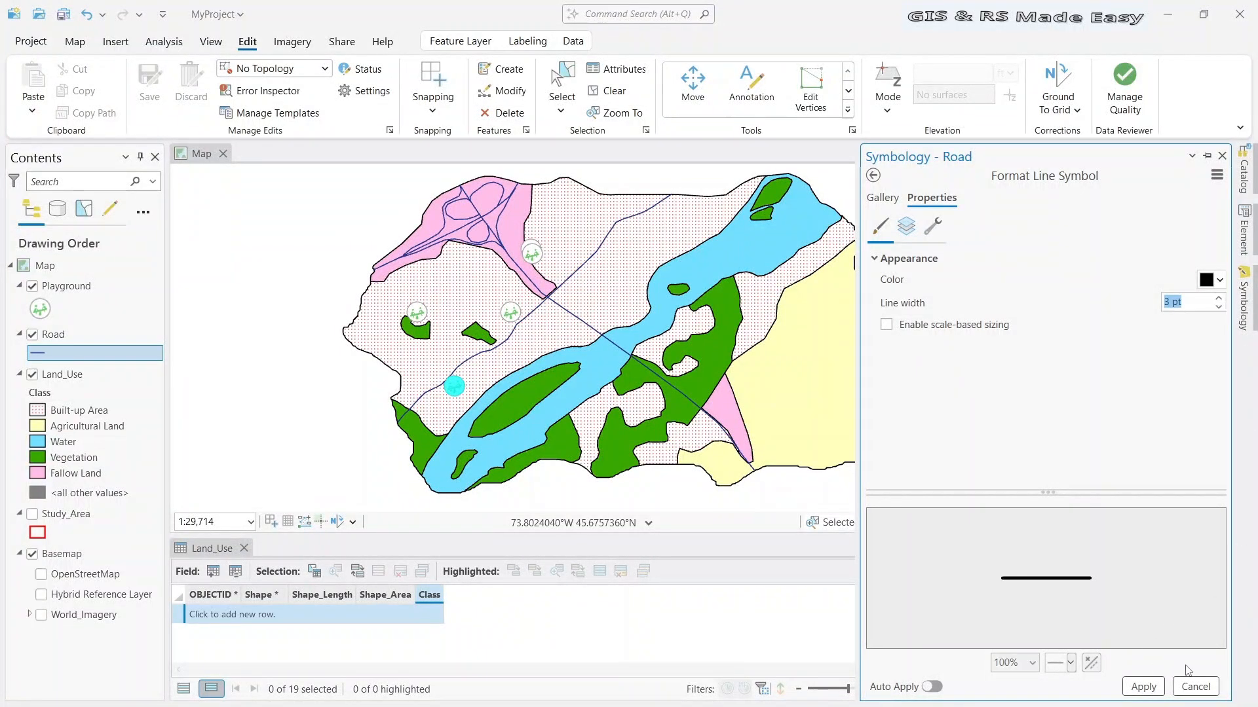
{"action": "left_click", "coordinate": [1143, 687]}
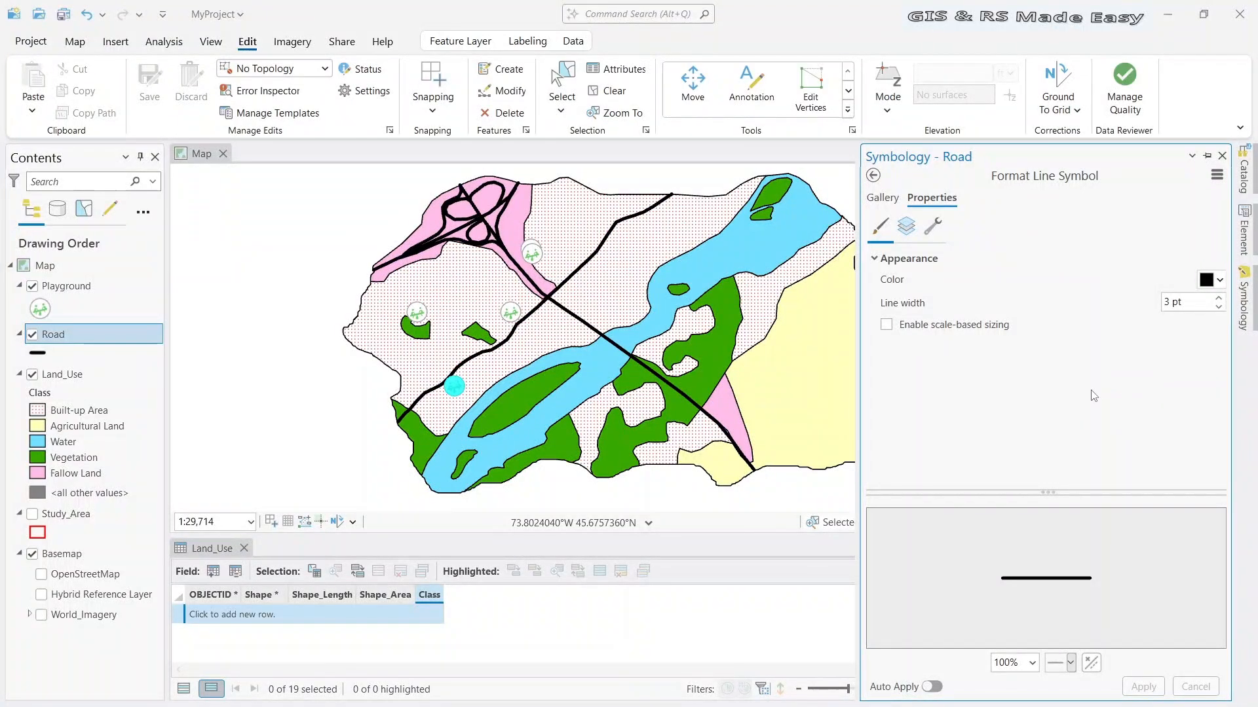
{"action": "left_click", "coordinate": [1218, 306]}
{"action": "left_click", "coordinate": [1143, 686]}
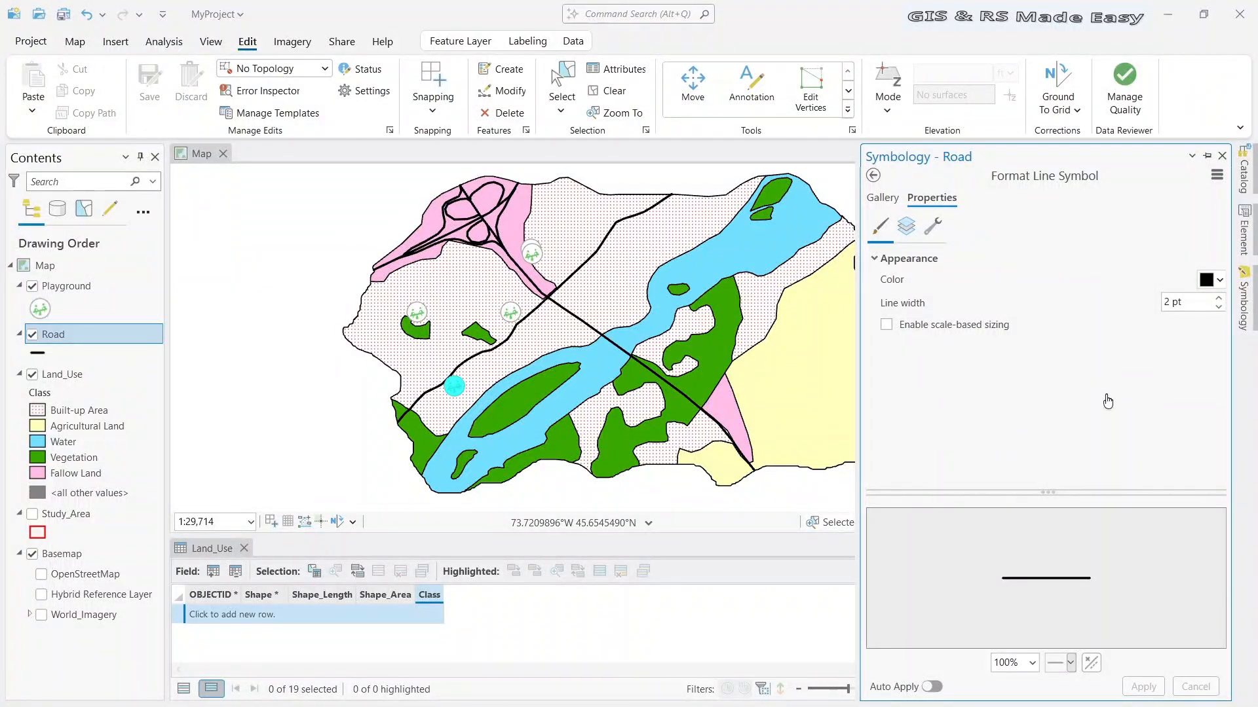
Reduce the Playground point symbol size to 12 pt, apply it, and close the symbology settings
{"action": "left_click", "coordinate": [41, 309]}
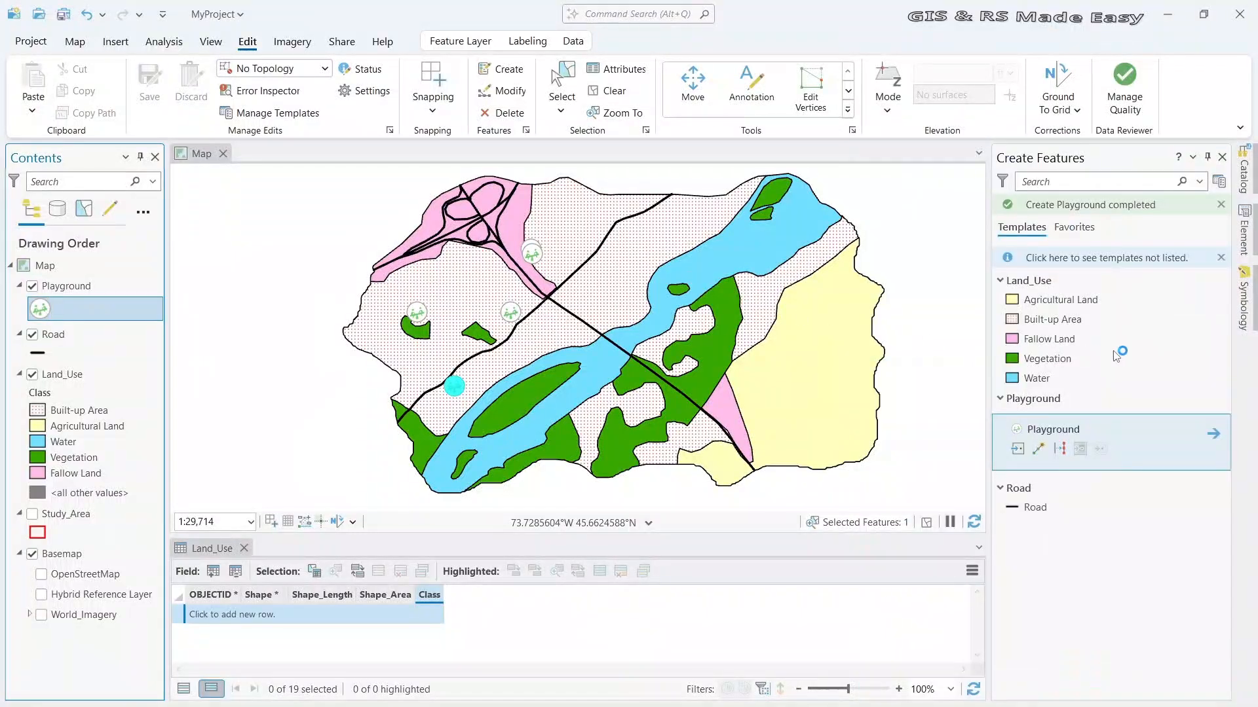
{"action": "left_click", "coordinate": [1243, 308]}
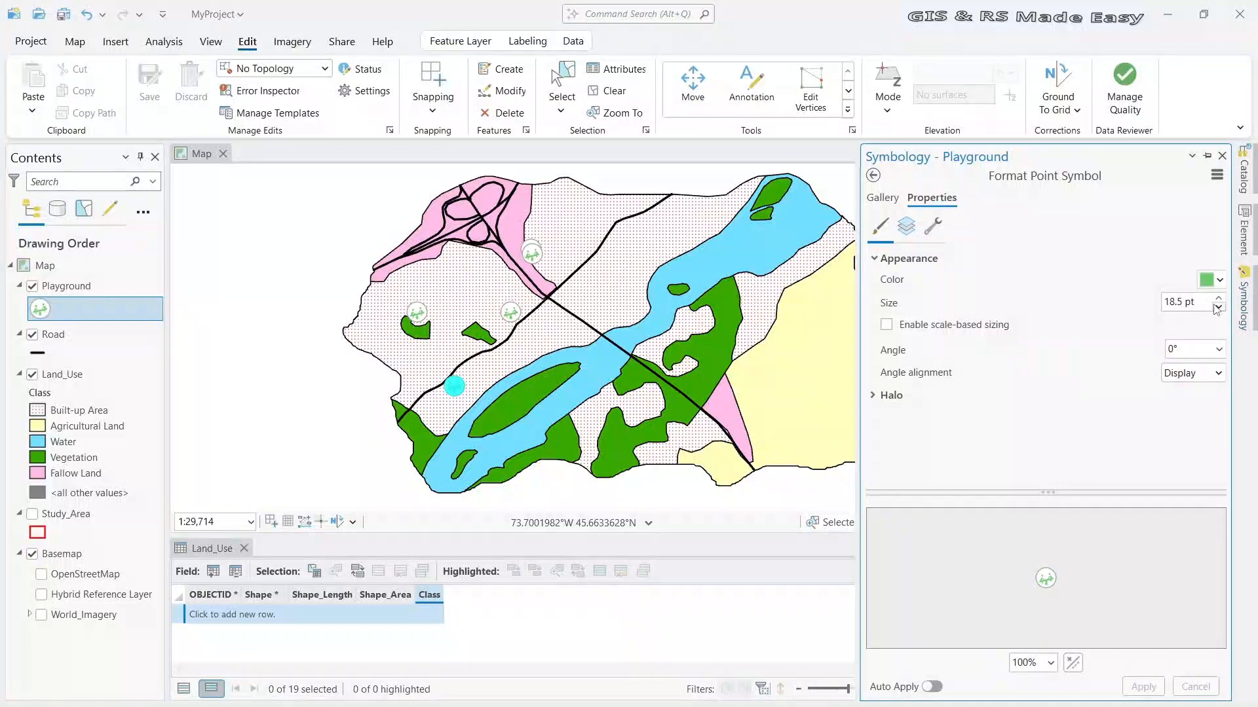
{"action": "left_click", "coordinate": [1219, 307]}
{"action": "left_click", "coordinate": [1220, 306]}
{"action": "left_click", "coordinate": [1219, 306]}
{"action": "left_click", "coordinate": [1220, 306]}
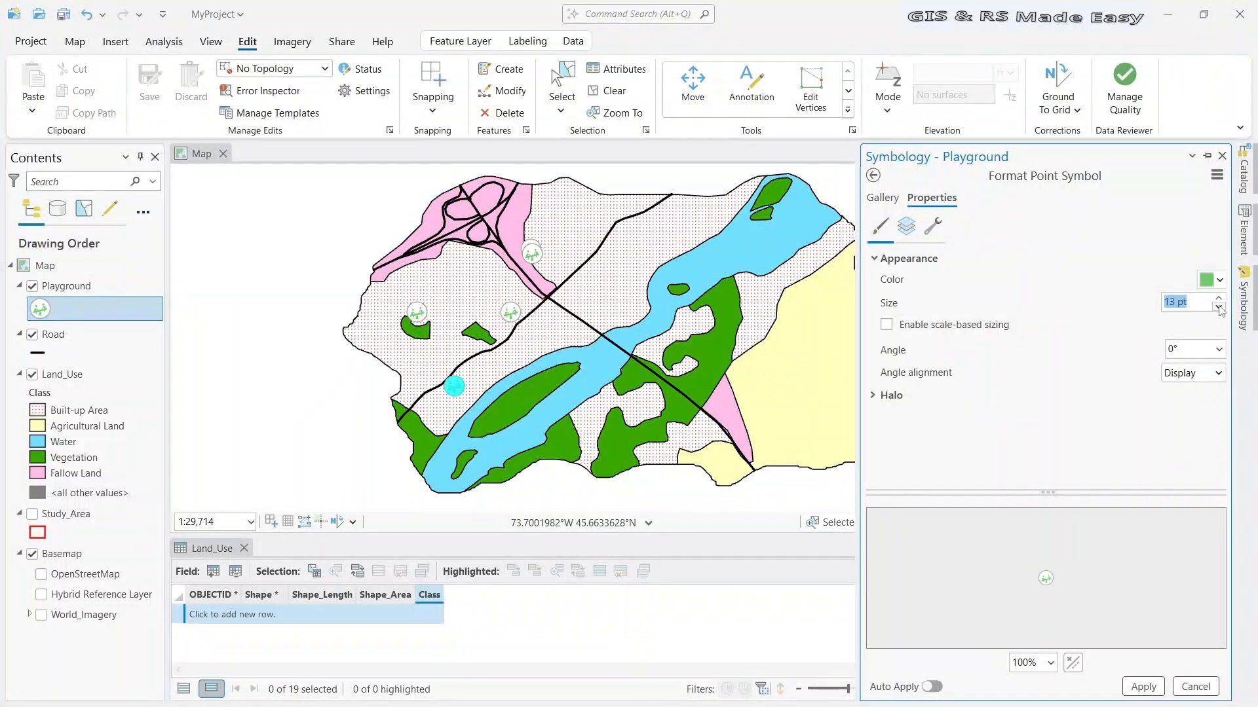
{"action": "left_click", "coordinate": [1220, 307]}
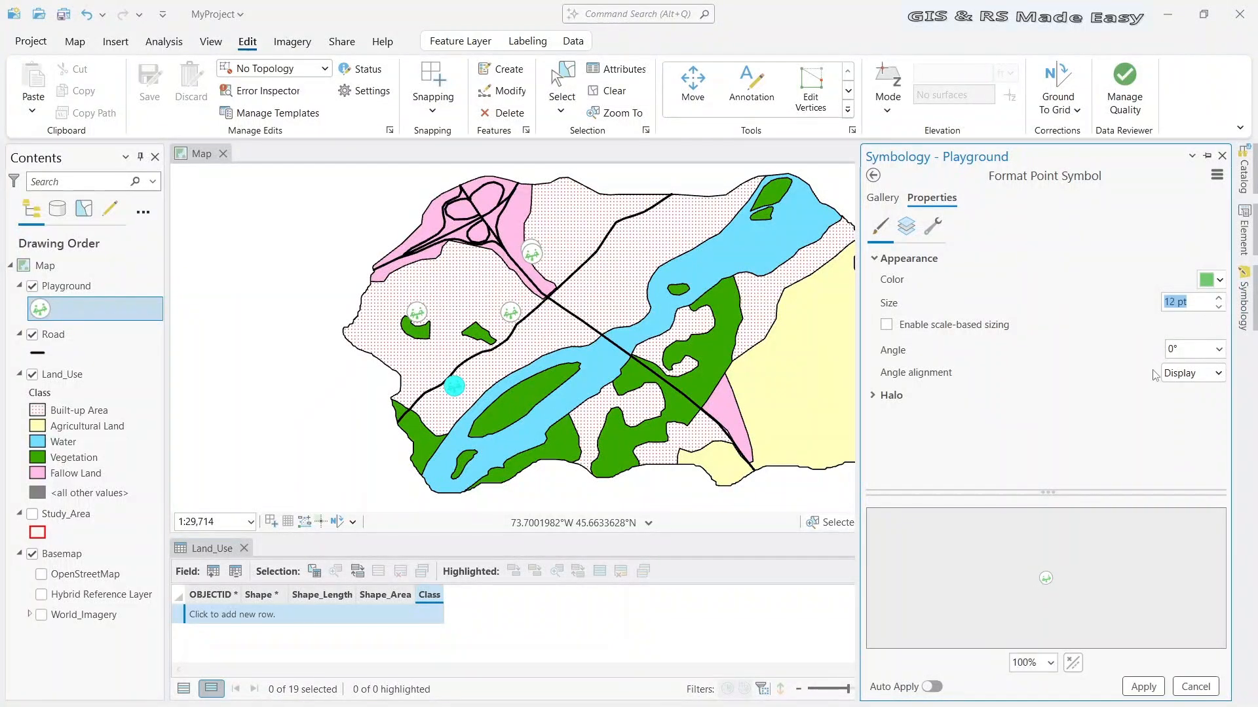
{"action": "left_click", "coordinate": [1141, 687]}
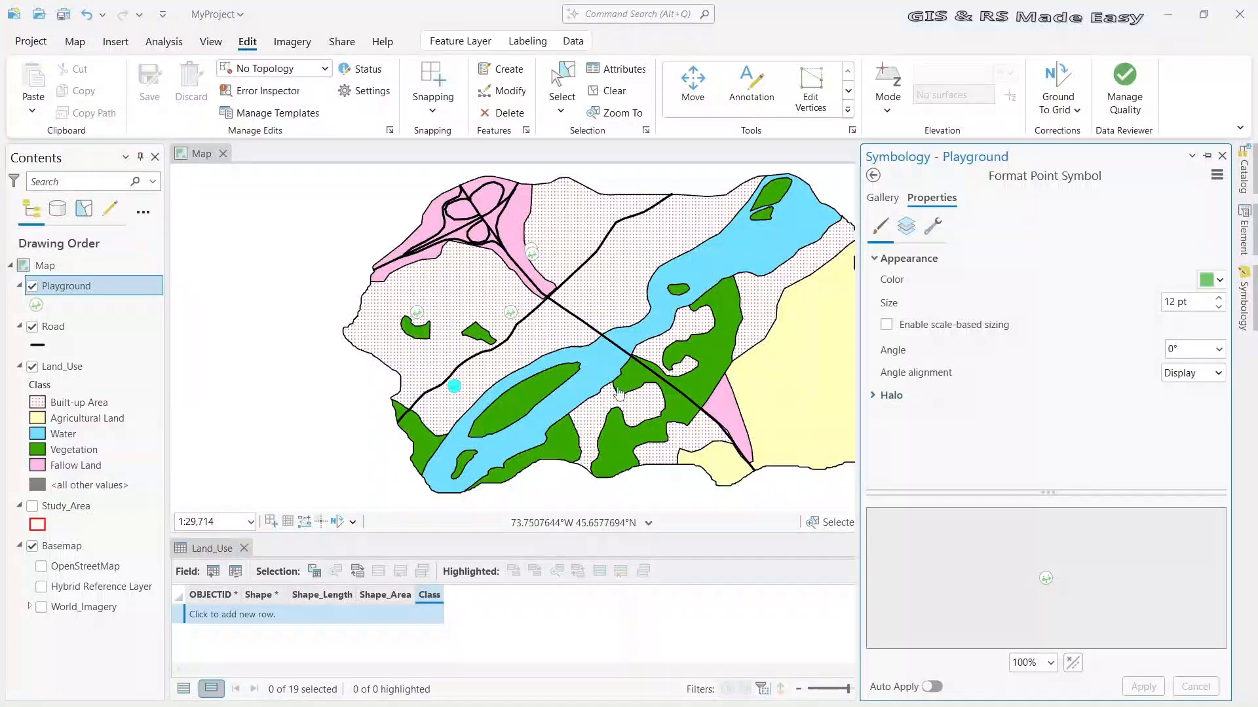
{"action": "left_click", "coordinate": [1223, 156]}
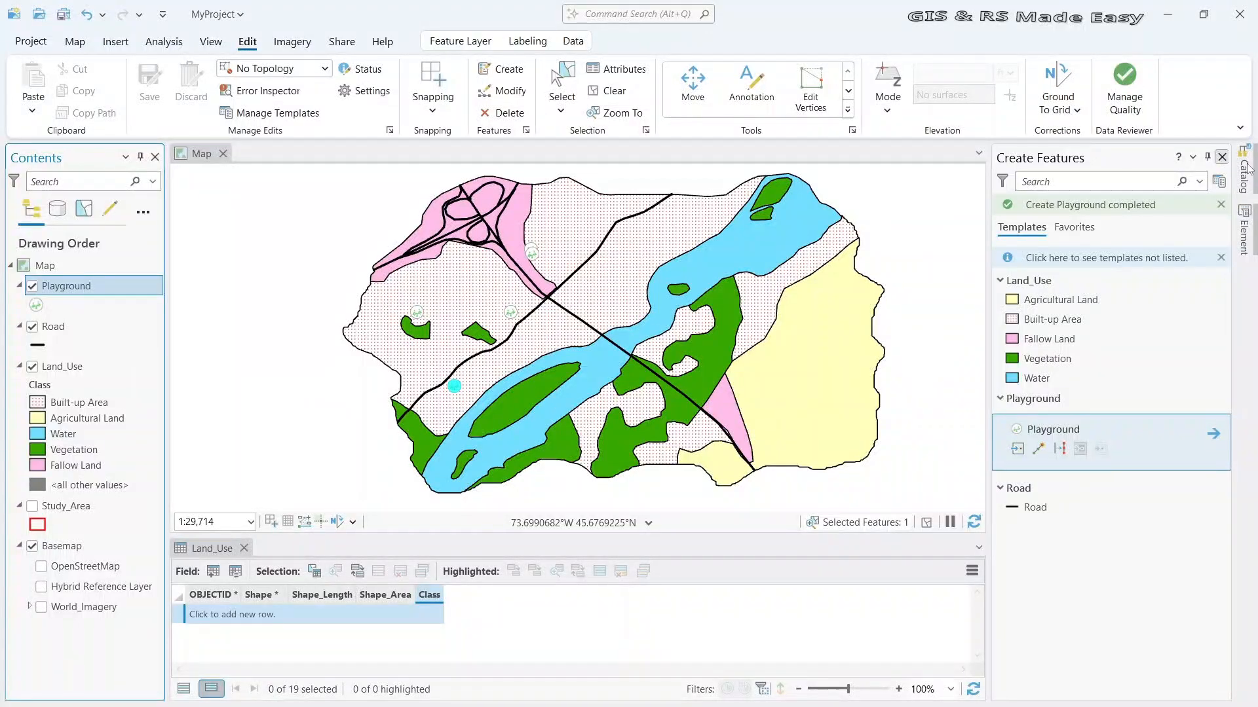
Create a new blank layout in the project and close the Land_Use attribute table
{"action": "left_click", "coordinate": [1245, 172]}
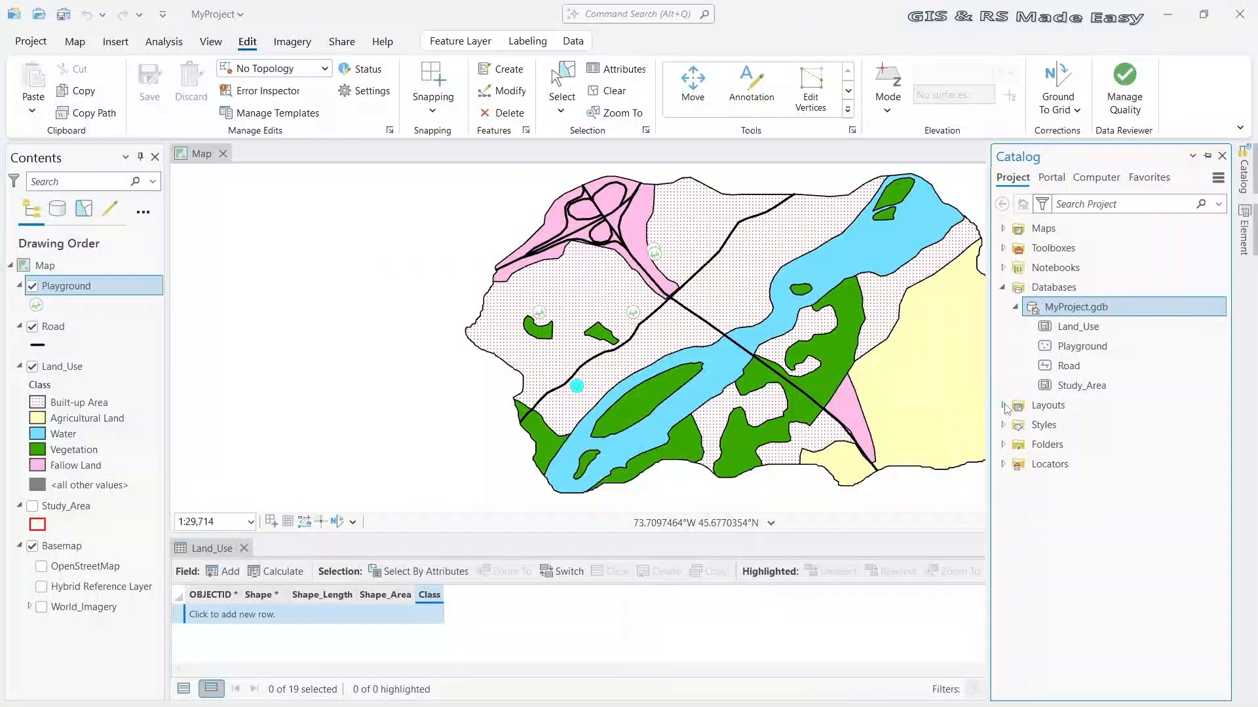
{"action": "left_click", "coordinate": [1004, 406]}
{"action": "left_click", "coordinate": [1051, 425]}
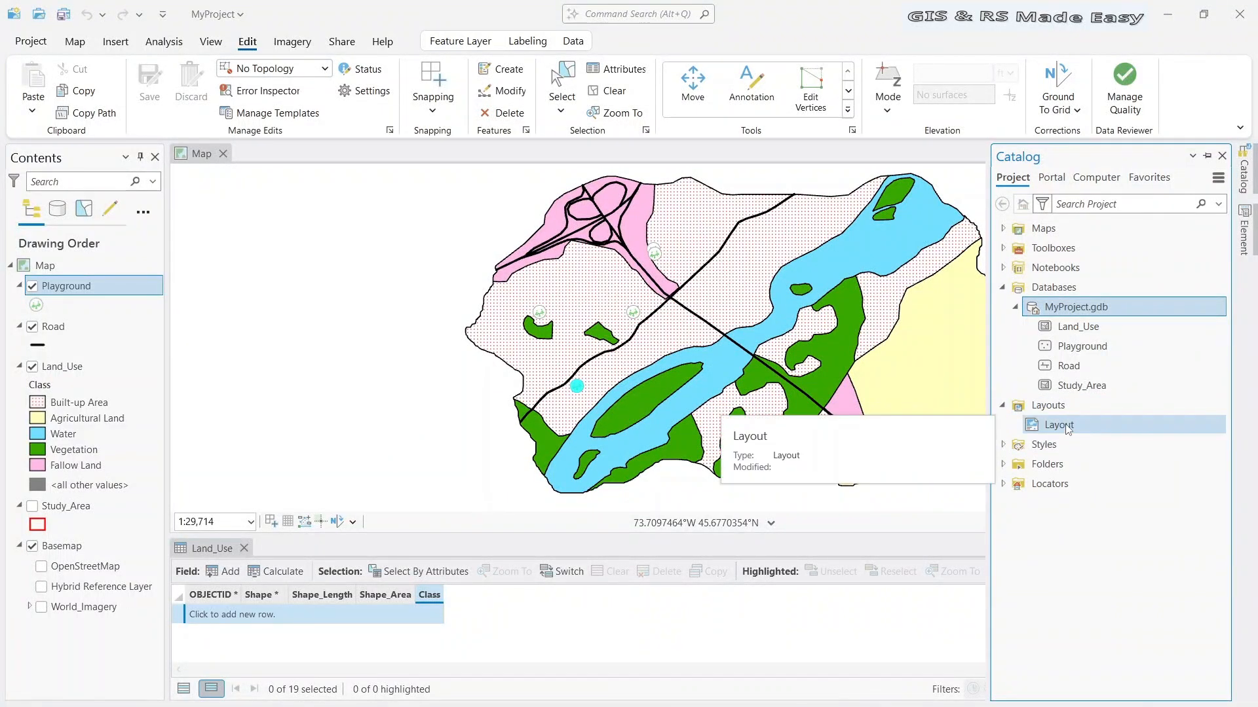
{"action": "right_click", "coordinate": [1055, 407]}
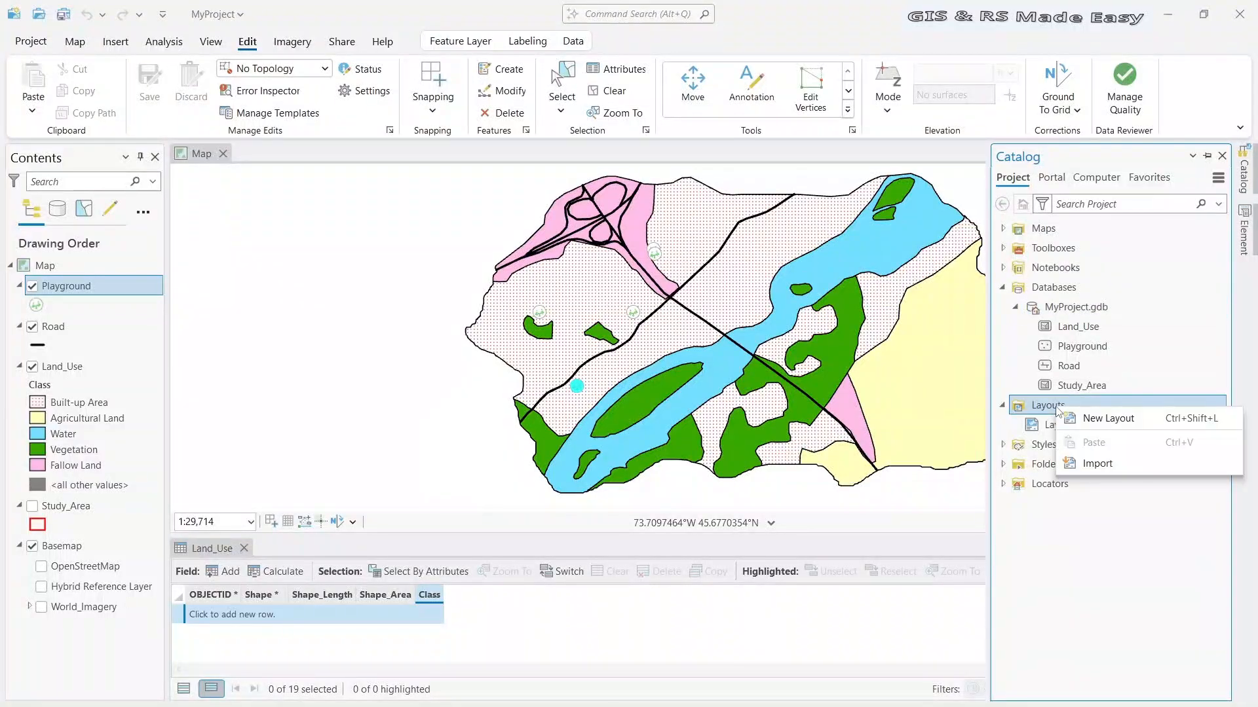
{"action": "left_click", "coordinate": [1117, 419]}
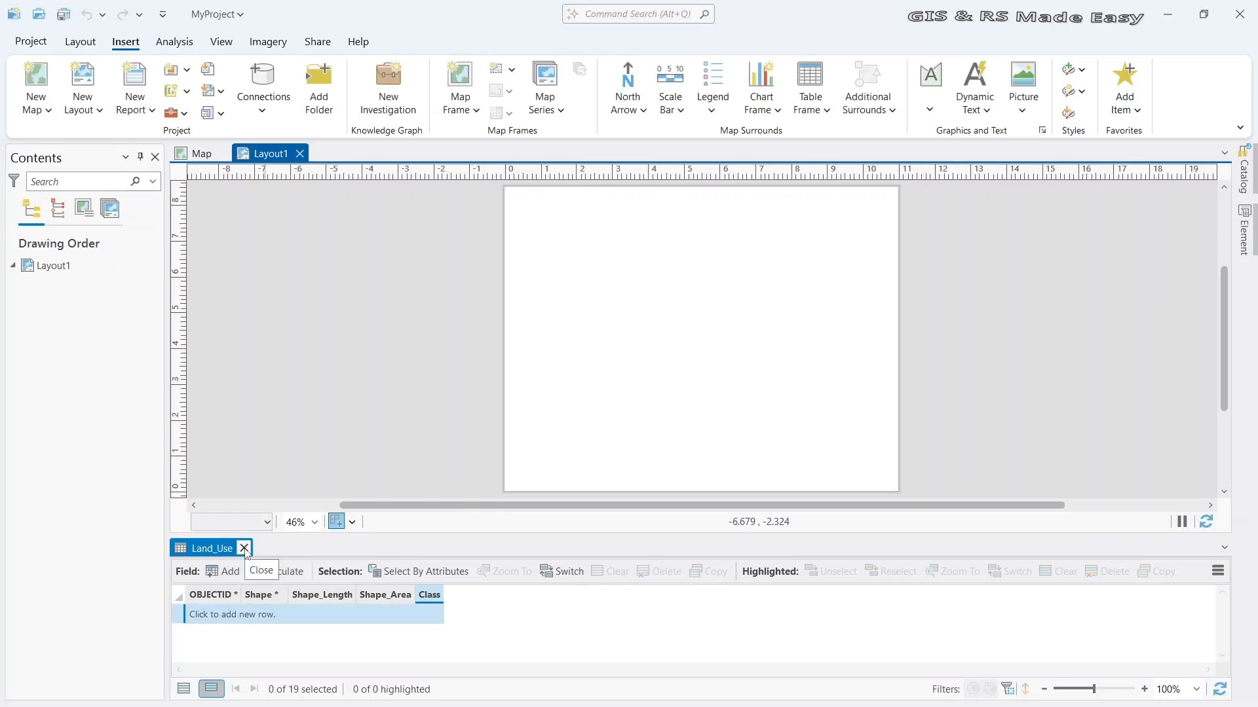
{"action": "left_click", "coordinate": [243, 548]}
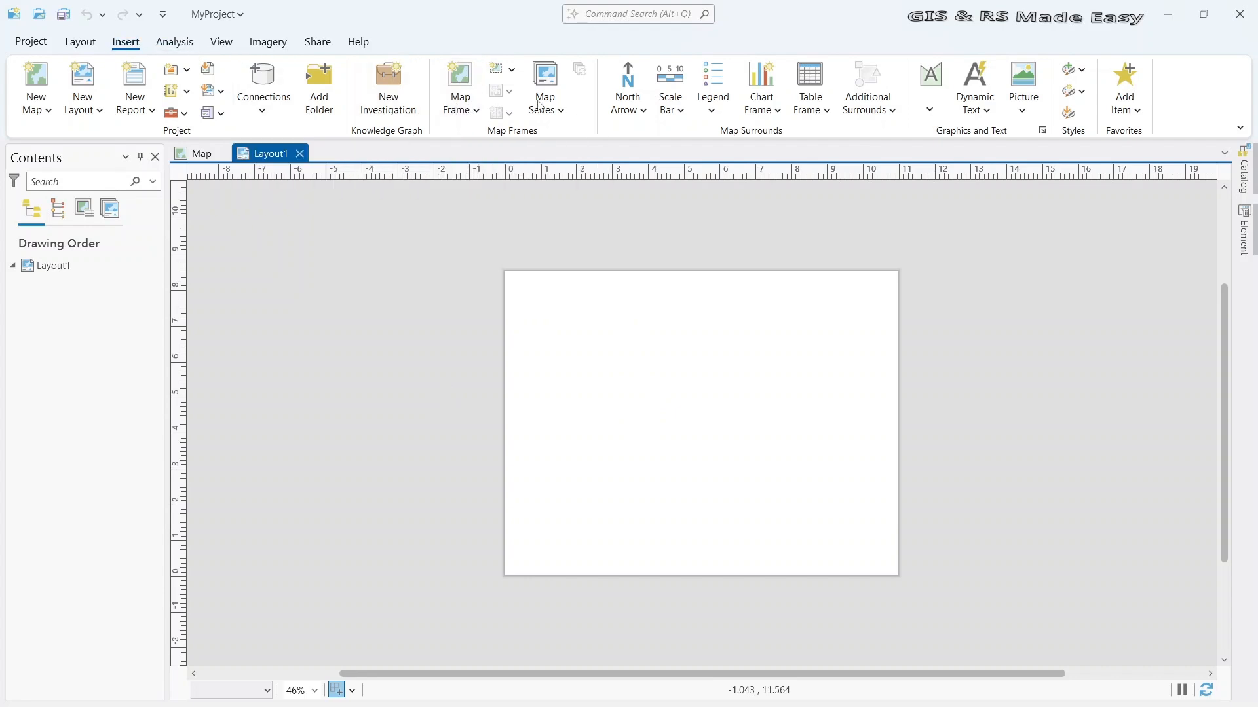
Insert a map frame using the 1:29,714 extent of Map, nearly filling the layout page
{"action": "left_click", "coordinate": [470, 111]}
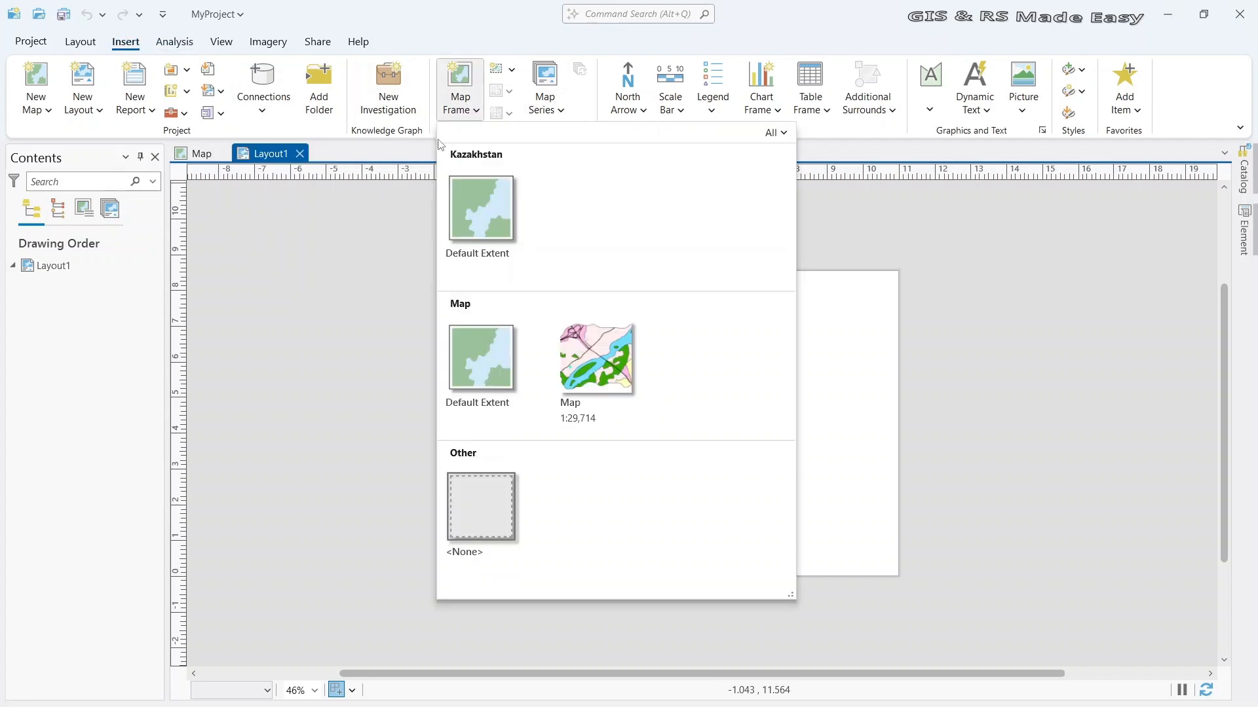
{"action": "left_click", "coordinate": [597, 380]}
{"action": "left_click_drag", "start_coordinate": [510, 276], "coordinate": [897, 575]}
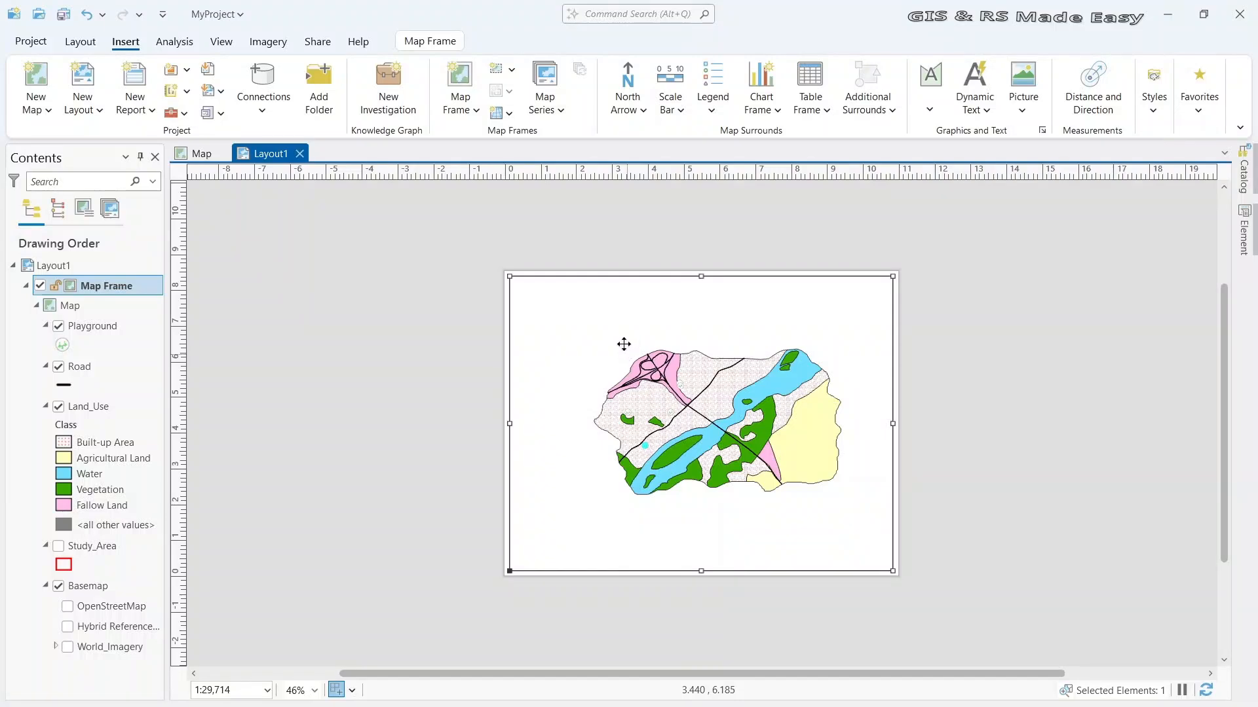
Activate the map frame, shift the map slightly toward the left of the frame, and return to the layout
{"action": "right_click", "coordinate": [625, 348]}
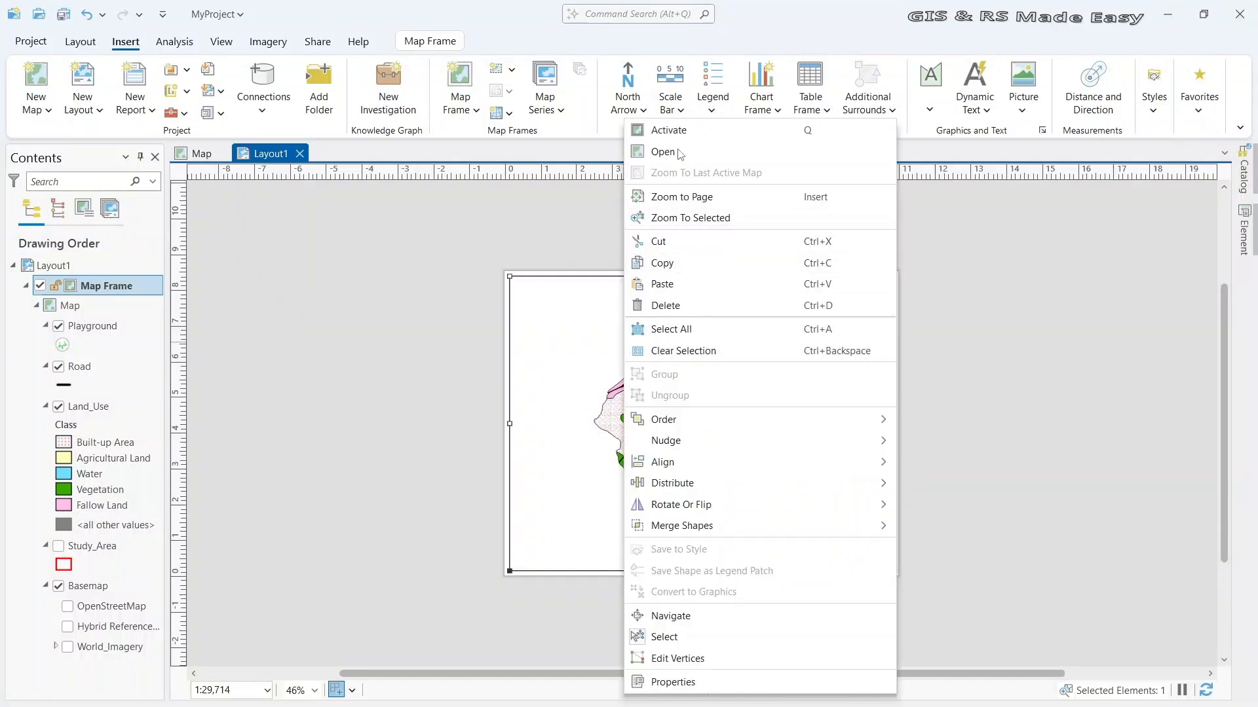
{"action": "left_click", "coordinate": [675, 136]}
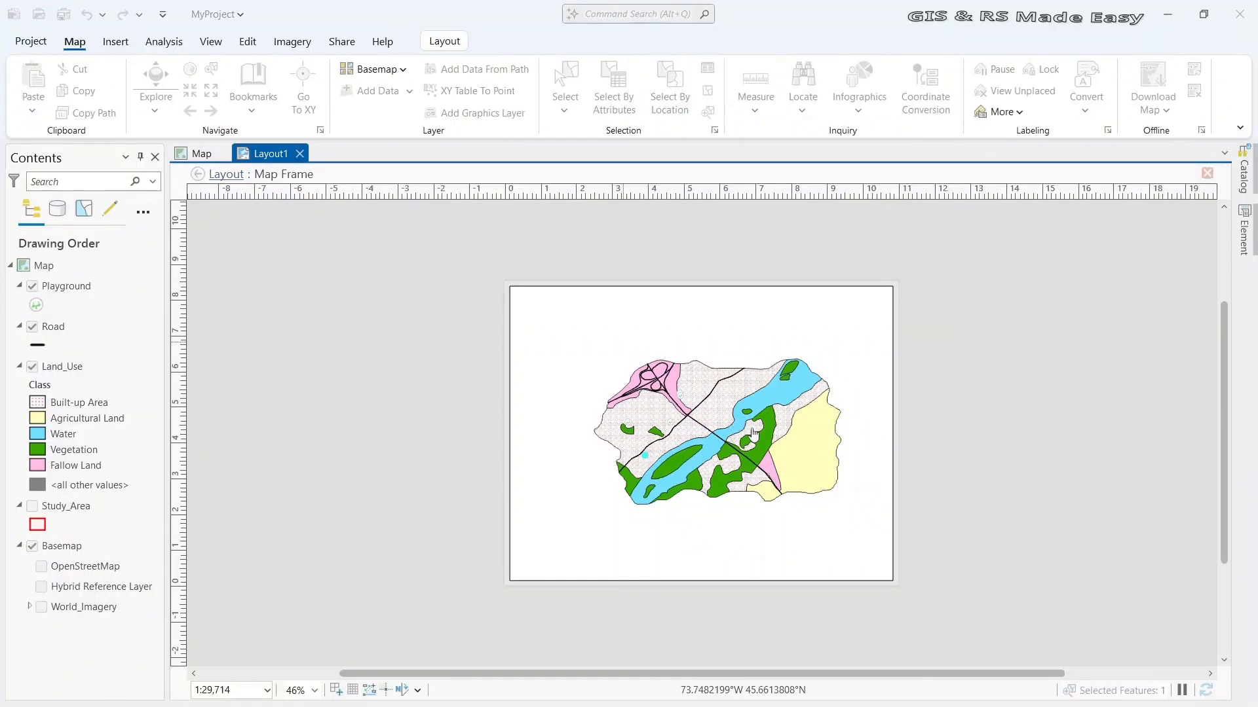
{"action": "left_click_drag", "start_coordinate": [740, 435], "coordinate": [686, 453]}
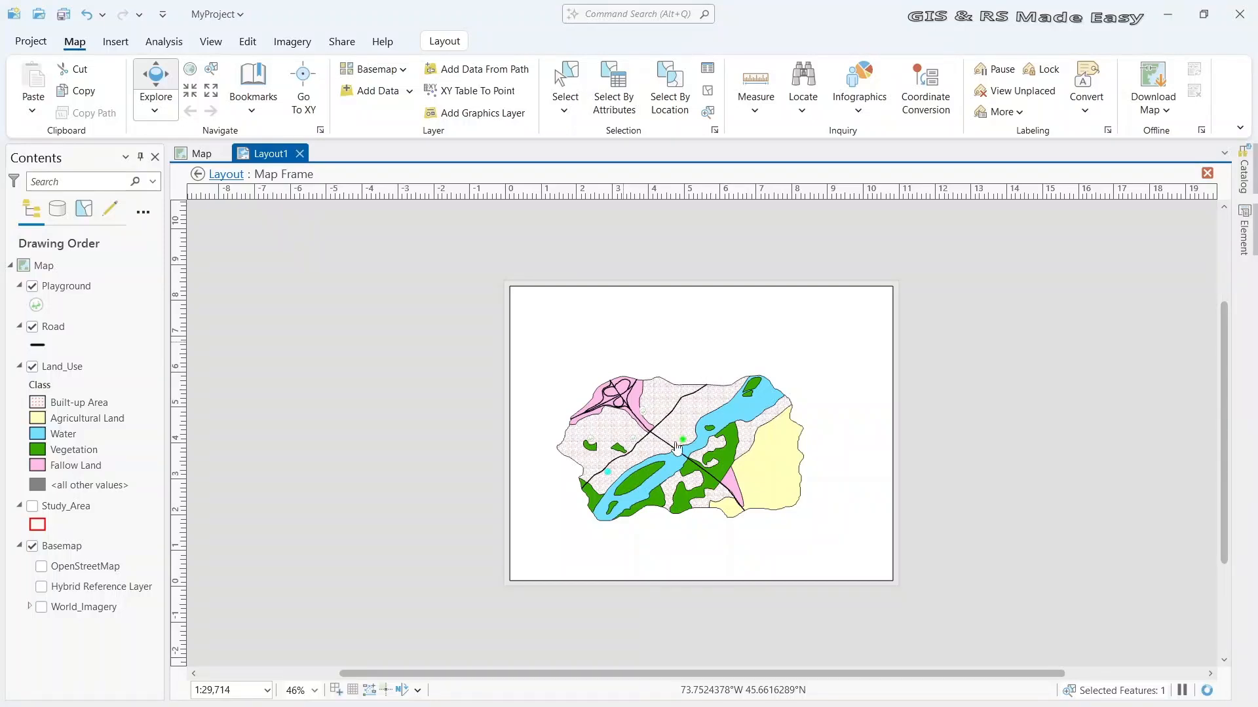
{"action": "left_click_drag", "start_coordinate": [680, 446], "coordinate": [704, 432]}
{"action": "mouse_move", "coordinate": [801, 469]}
{"action": "left_mouse_down"}
{"action": "mouse_move", "coordinate": [816, 474]}
{"action": "mouse_move", "coordinate": [784, 469]}
{"action": "left_mouse_up"}
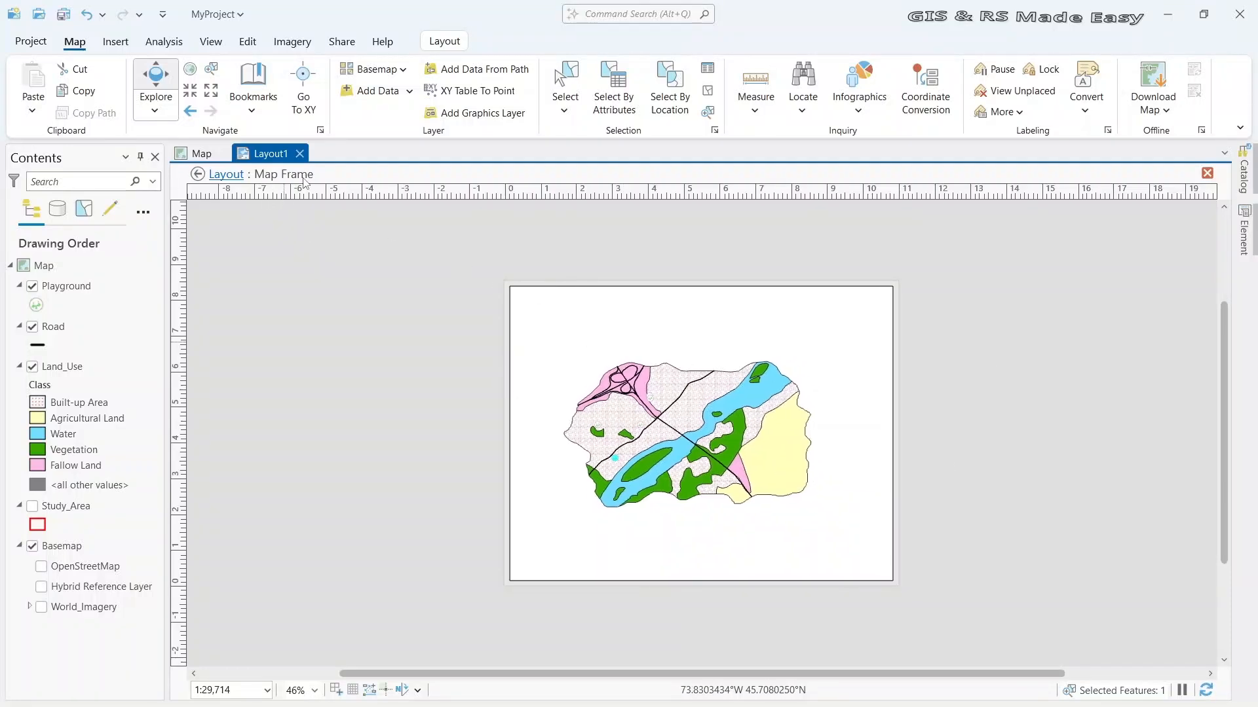
{"action": "left_click", "coordinate": [227, 176]}
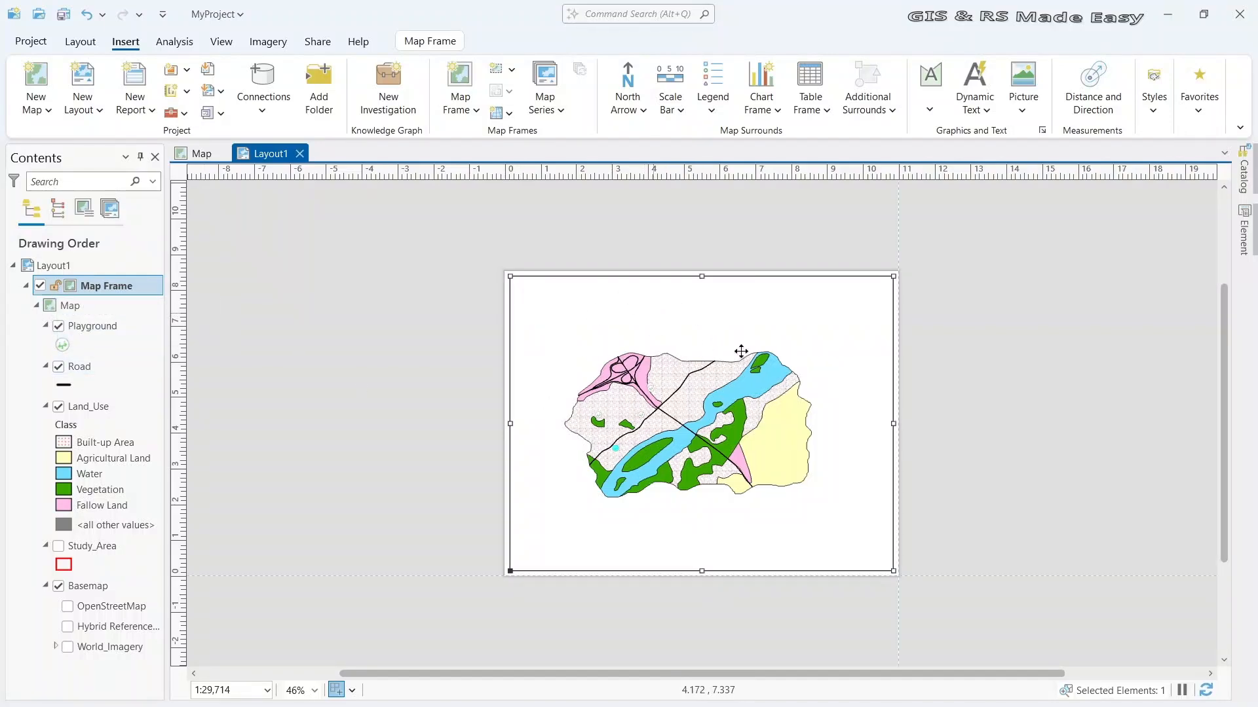
Lock the map frame in place after undoing a trial move of it
{"action": "left_click_drag", "start_coordinate": [654, 317], "coordinate": [762, 375]}
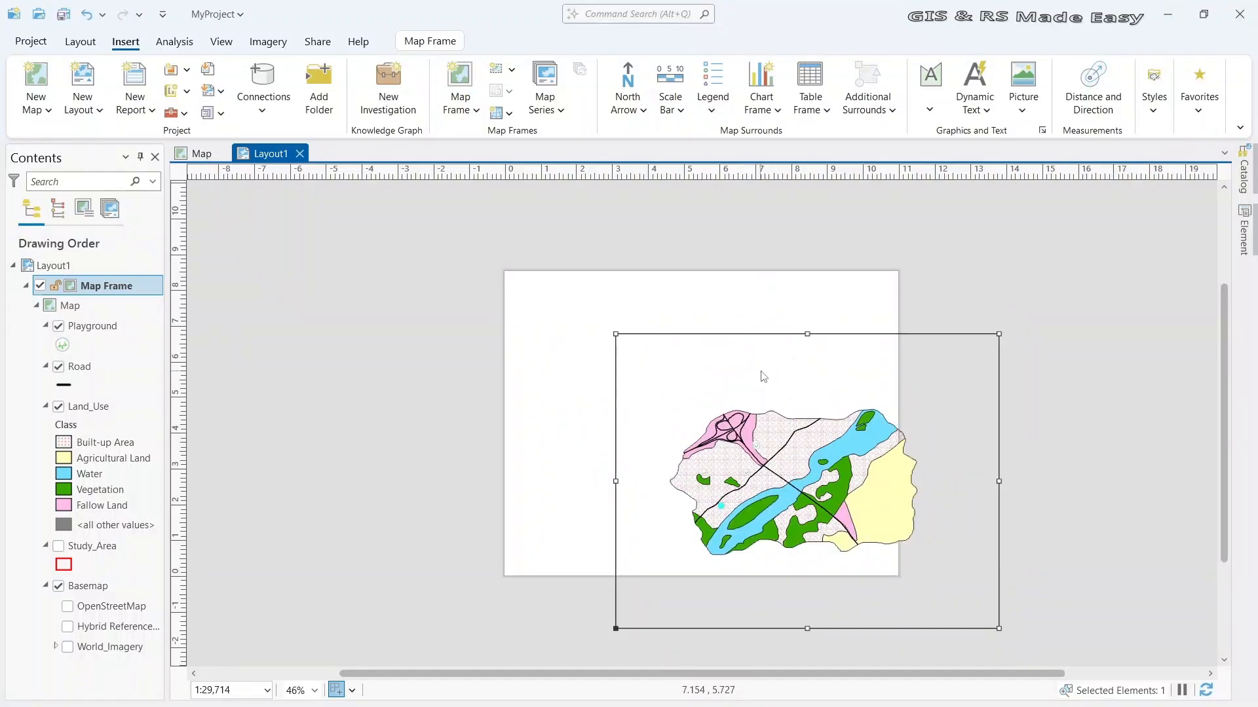
{"action": "key", "text": "ctrl+z"}
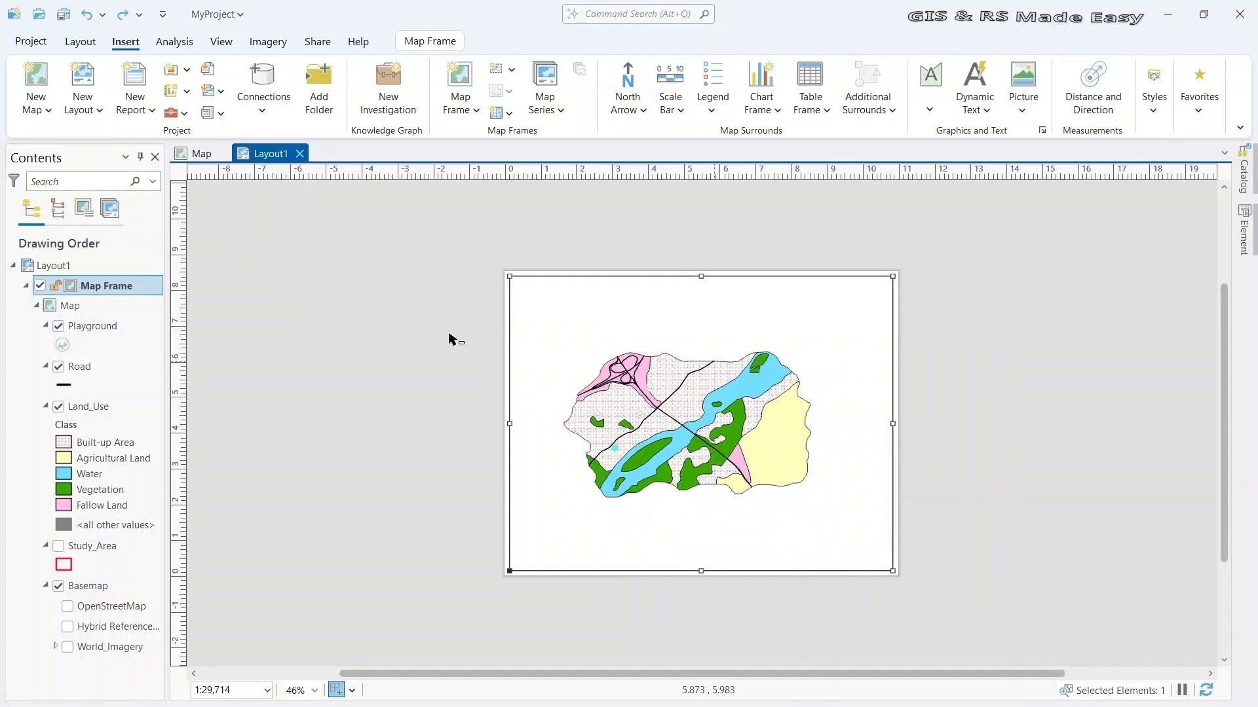
{"action": "left_click", "coordinate": [56, 287]}
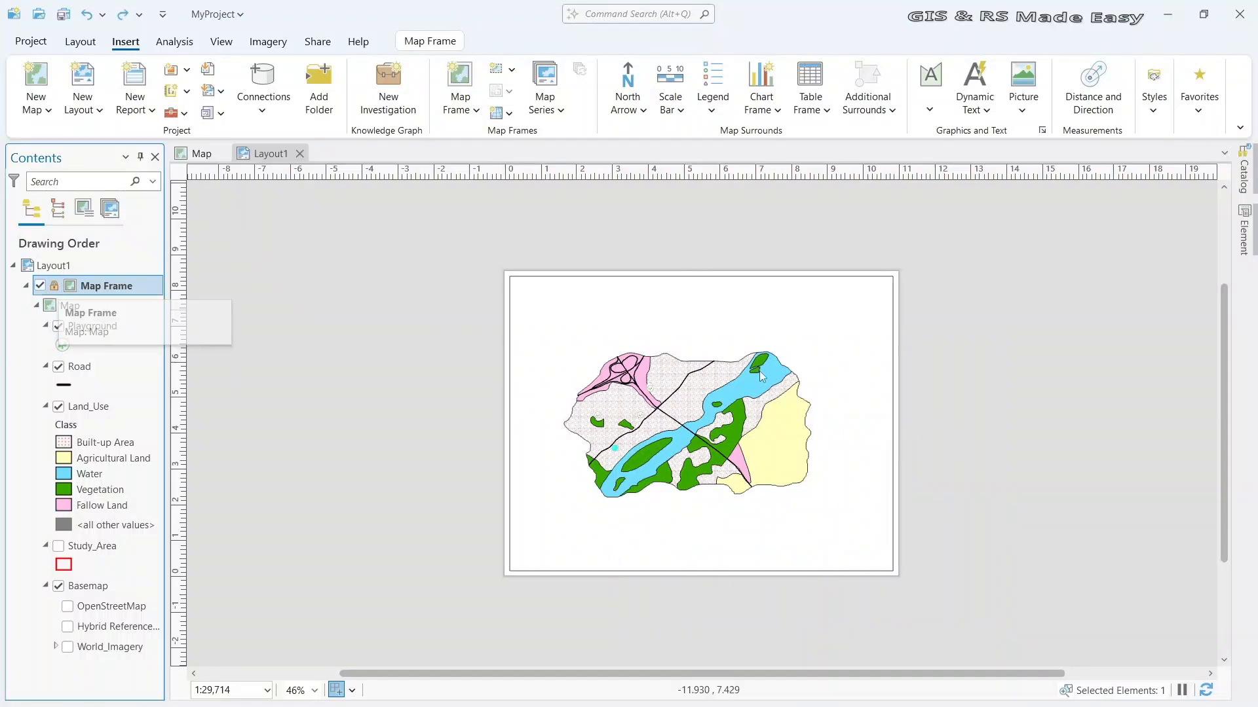
Place a single-line text element in the blank area above the map, near the top edge of the page
{"action": "left_click", "coordinate": [917, 358]}
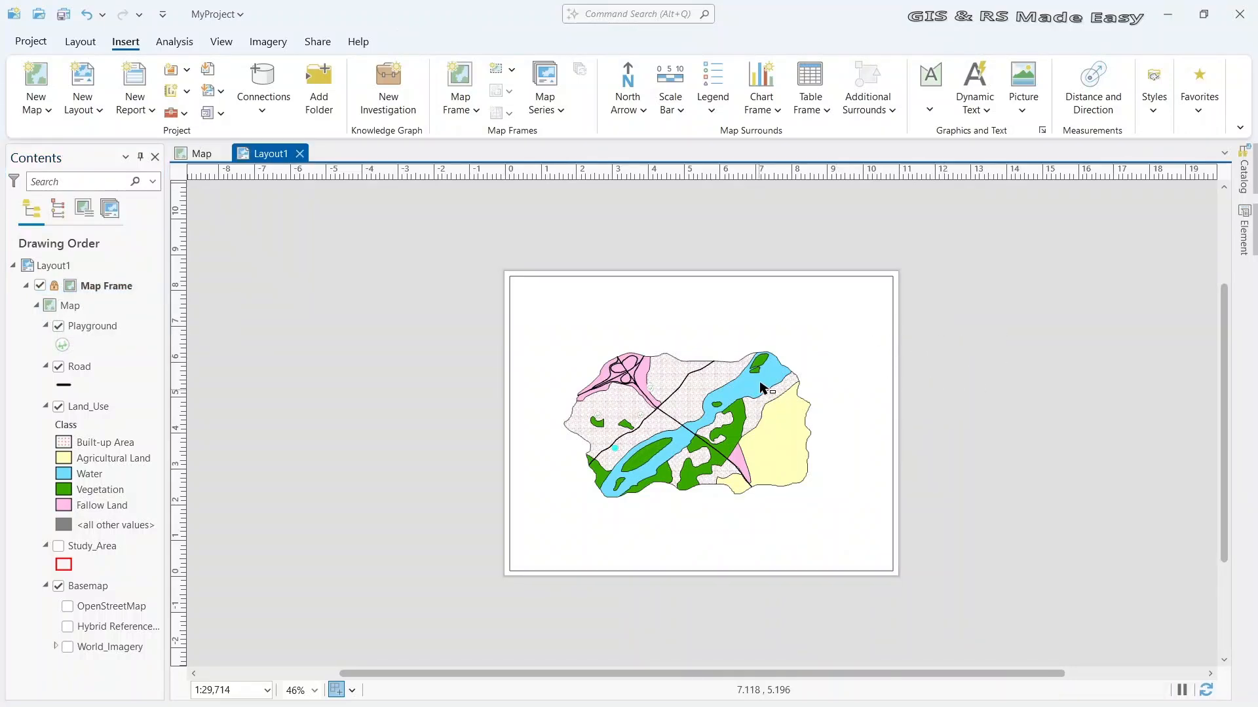
{"action": "left_click", "coordinate": [987, 110]}
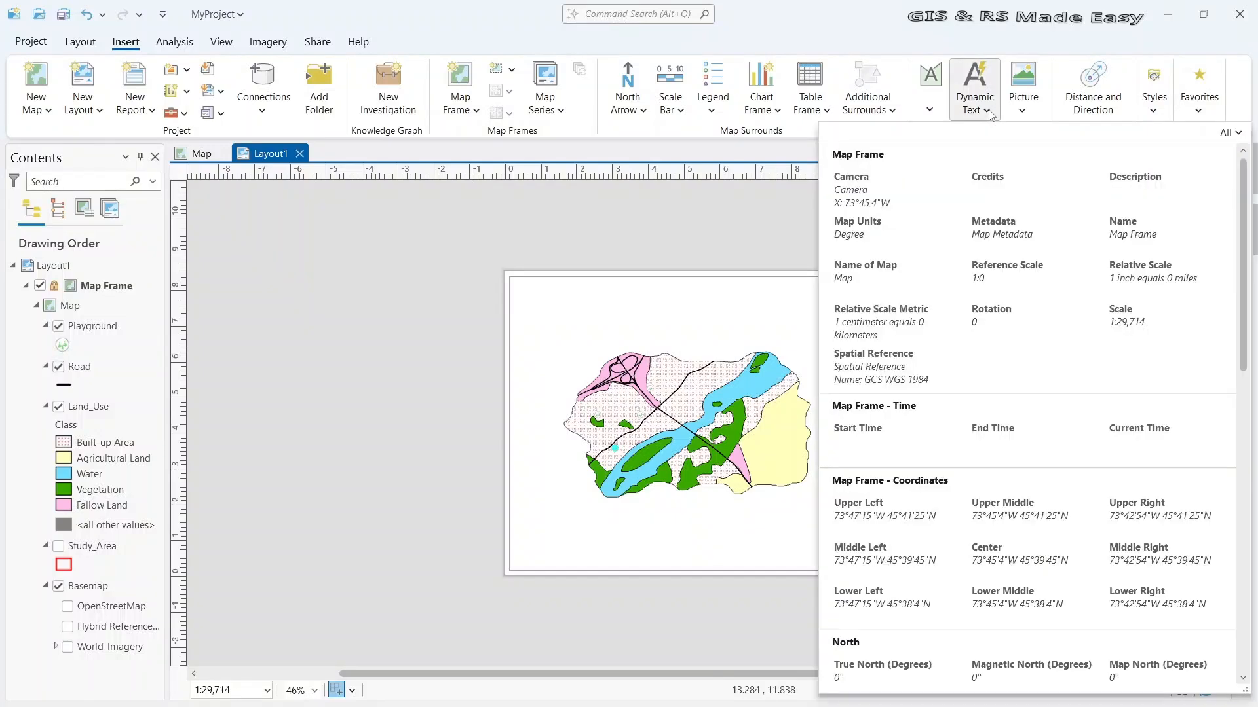
{"action": "left_click", "coordinate": [936, 112]}
{"action": "left_click", "coordinate": [937, 114]}
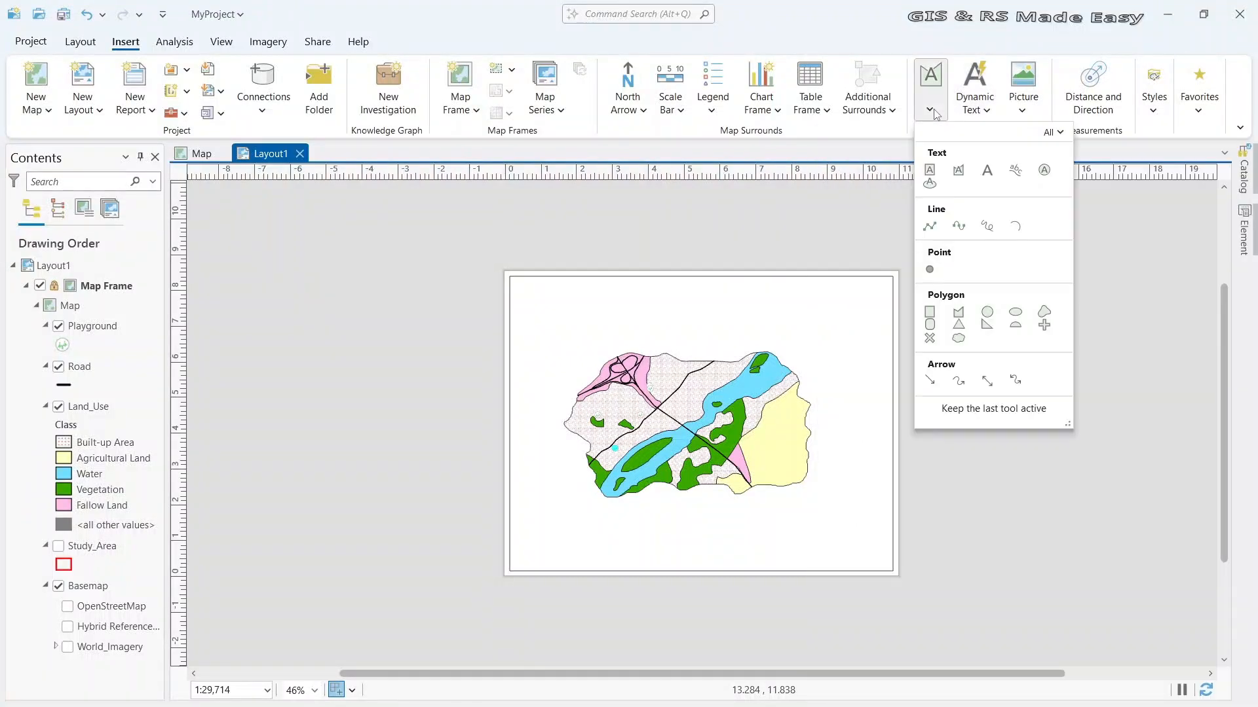
{"action": "left_click", "coordinate": [987, 175]}
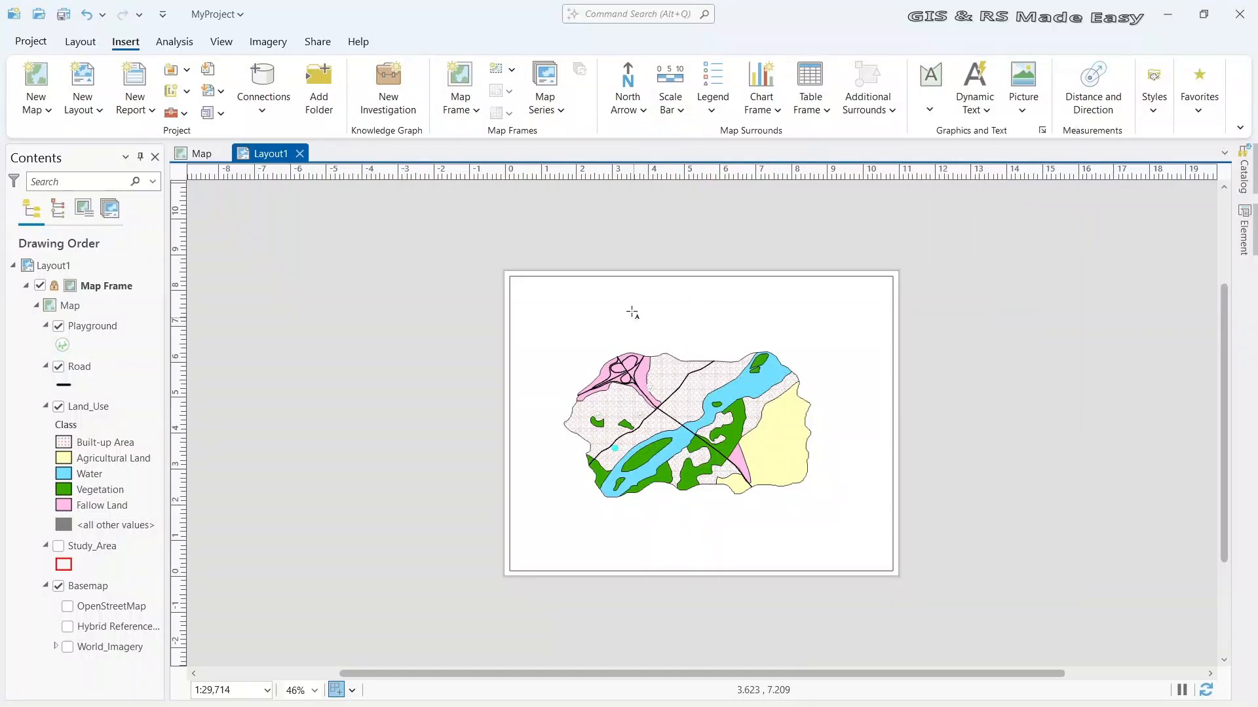
{"action": "left_click_drag", "start_coordinate": [612, 302], "coordinate": [799, 324]}
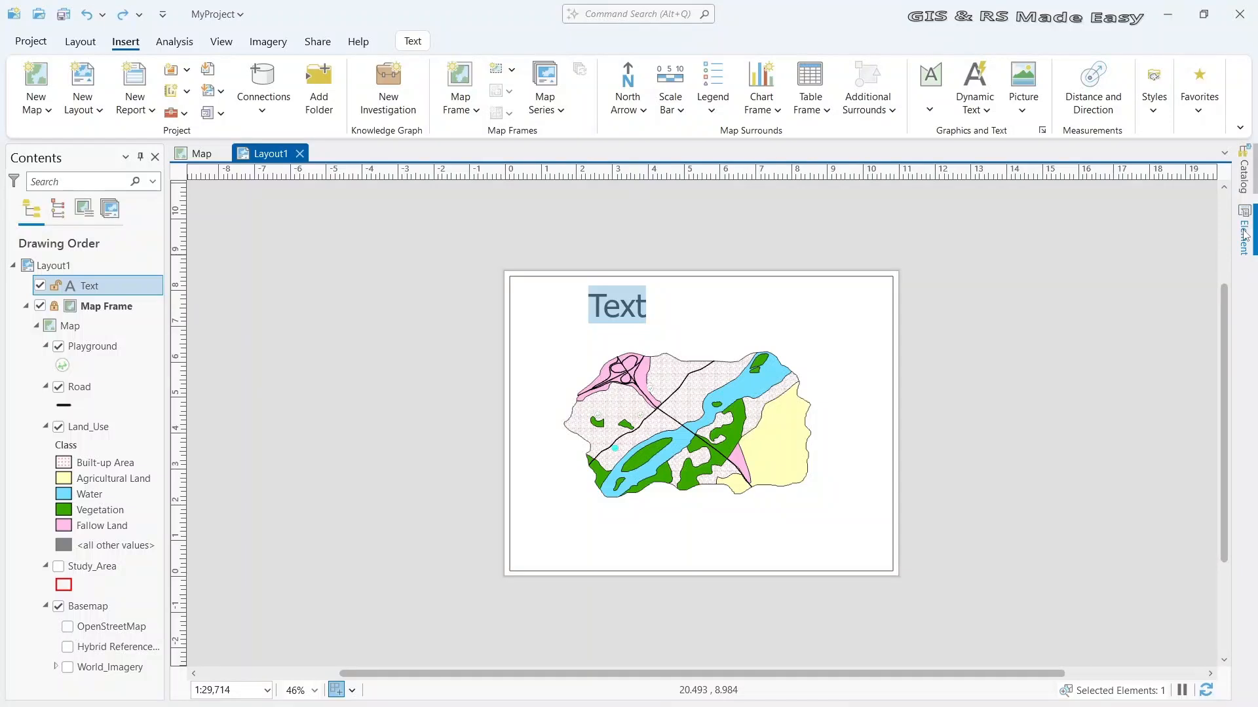
Change the text element's content to "Land Use and Land Cover Map"
{"action": "left_click", "coordinate": [1245, 235]}
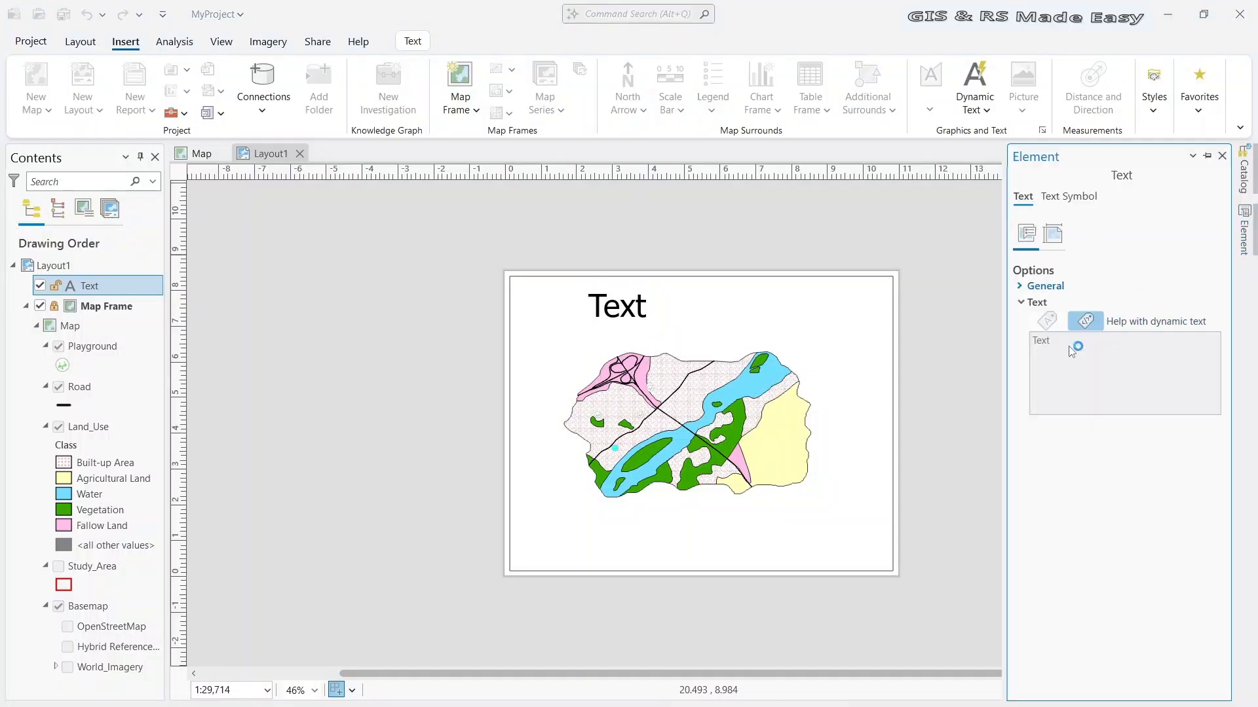
{"action": "left_click", "coordinate": [1067, 350]}
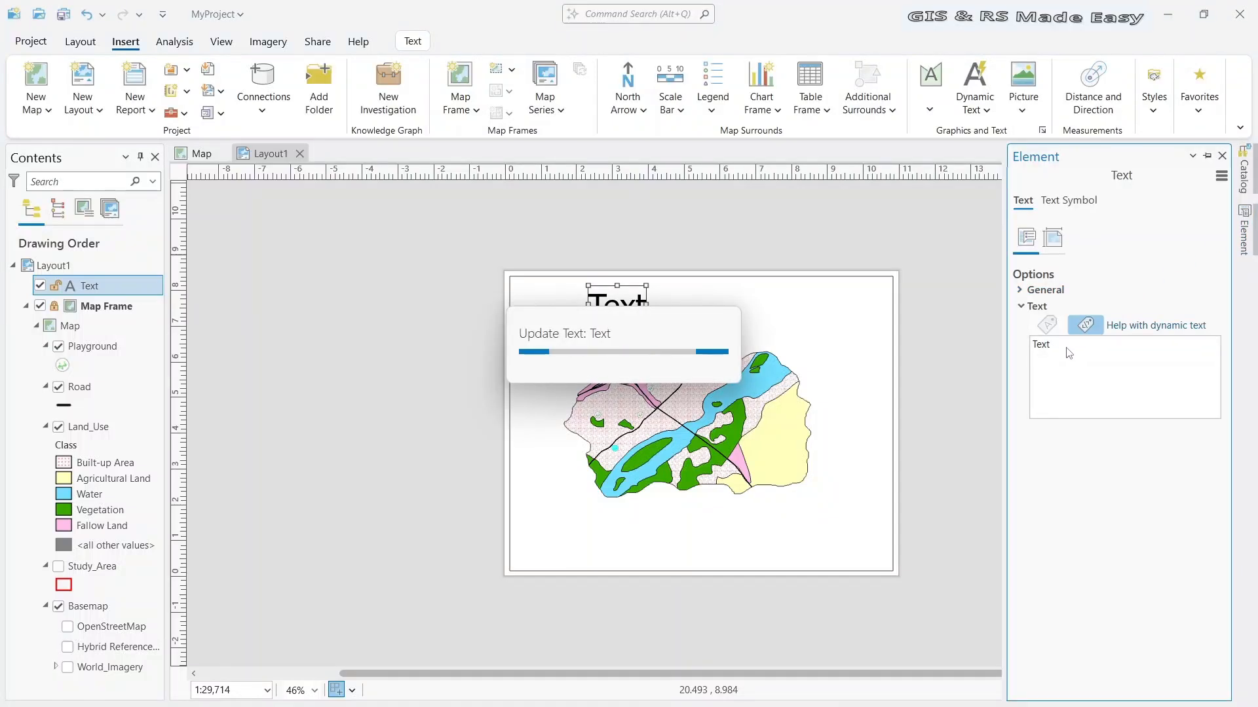
{"action": "key", "text": "ctrl+a"}
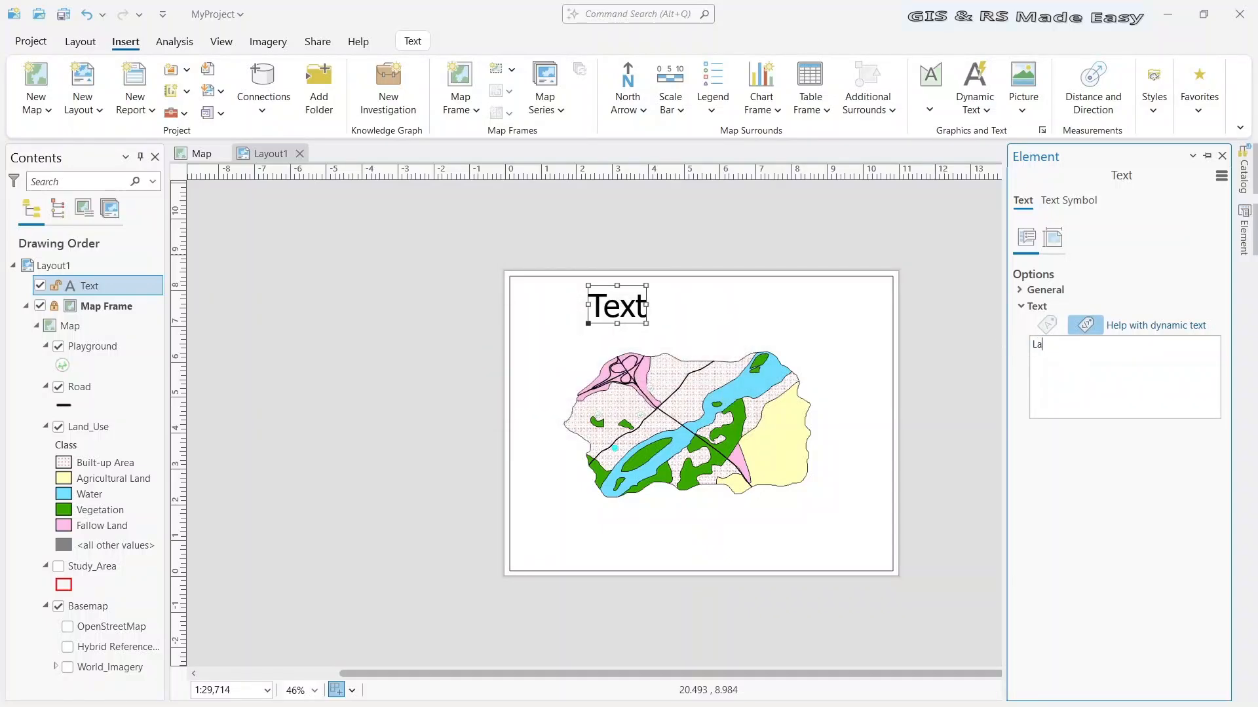
{"action": "type", "text": "Land Use and Land Cover Map"}
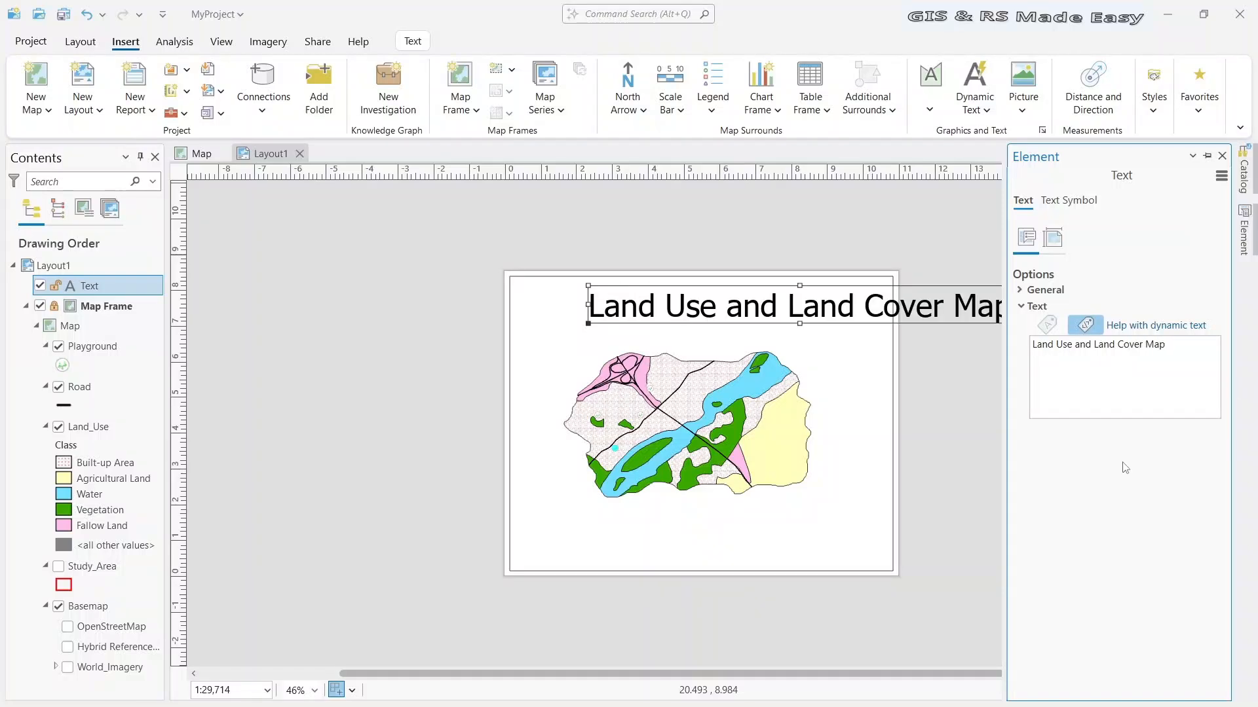
Shrink the map title to about half the page width and centre it above the map
{"action": "left_click_drag", "start_coordinate": [915, 304], "coordinate": [743, 293]}
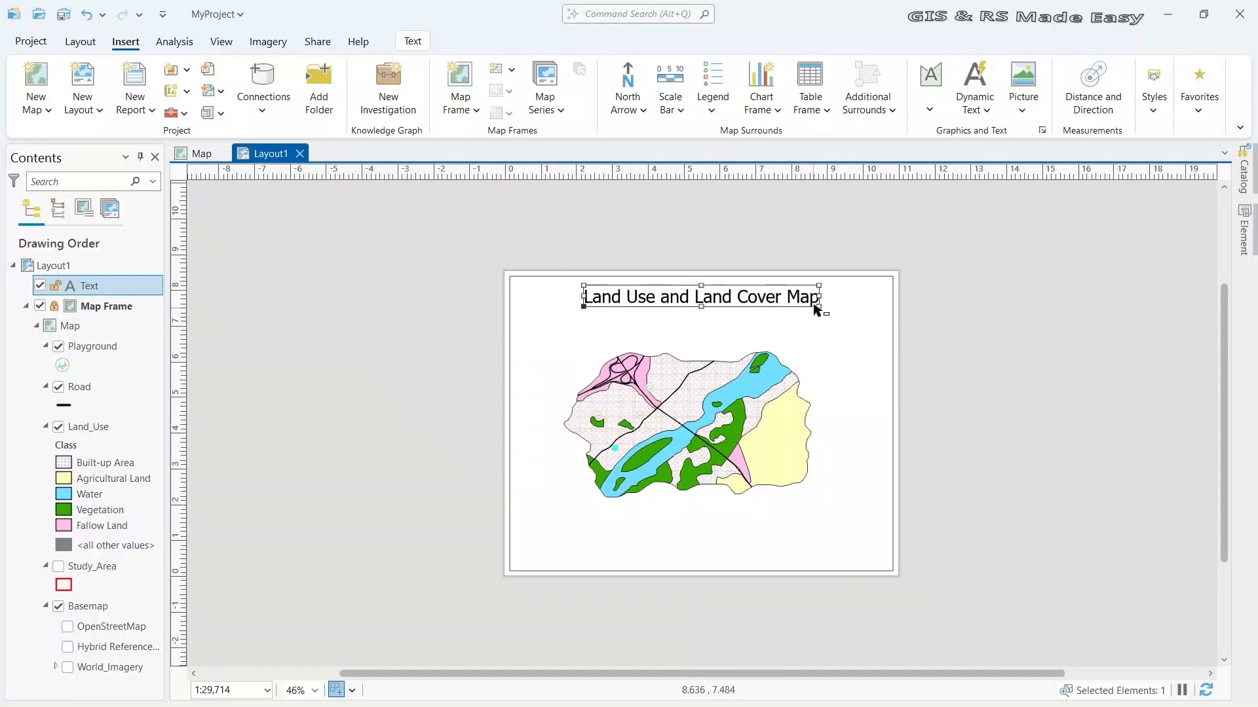
{"action": "left_click_drag", "start_coordinate": [816, 307], "coordinate": [788, 302]}
{"action": "left_click", "coordinate": [779, 331]}
{"action": "left_click_drag", "start_coordinate": [678, 293], "coordinate": [702, 293]}
{"action": "left_click", "coordinate": [816, 382]}
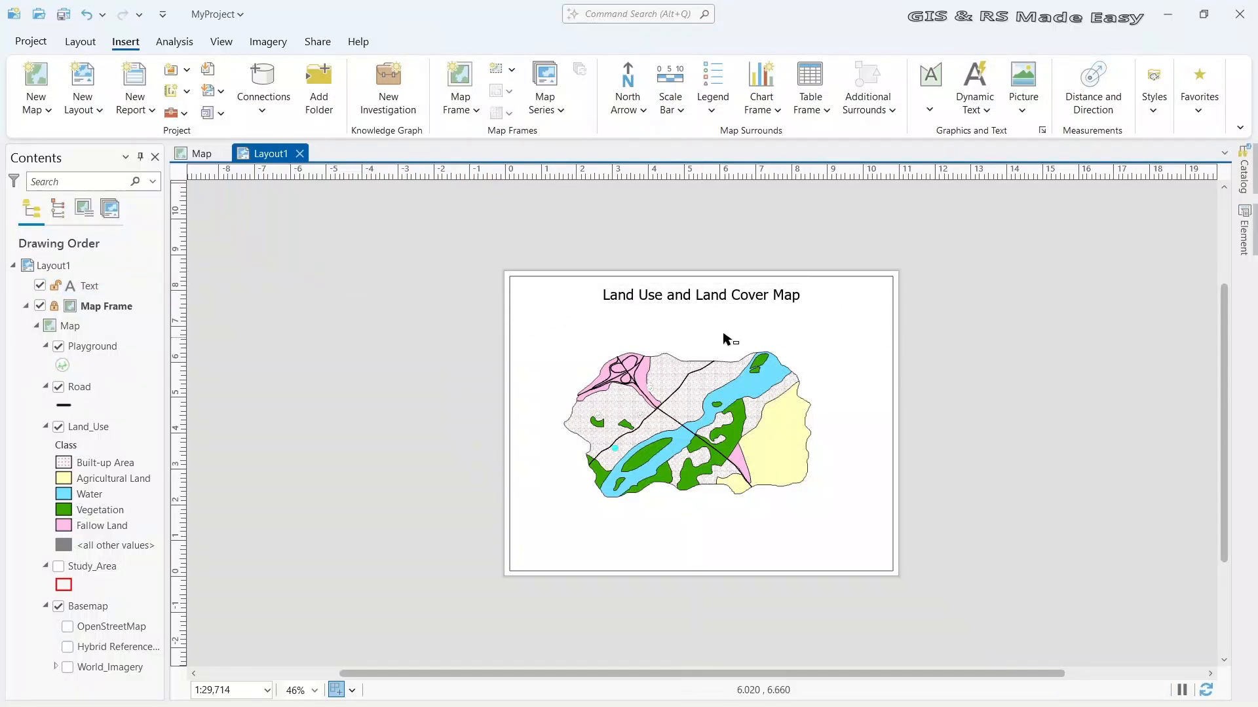
Insert a four-point compass north arrow with N, E, S and W letters above the map's upper-right corner
{"action": "left_click", "coordinate": [640, 112]}
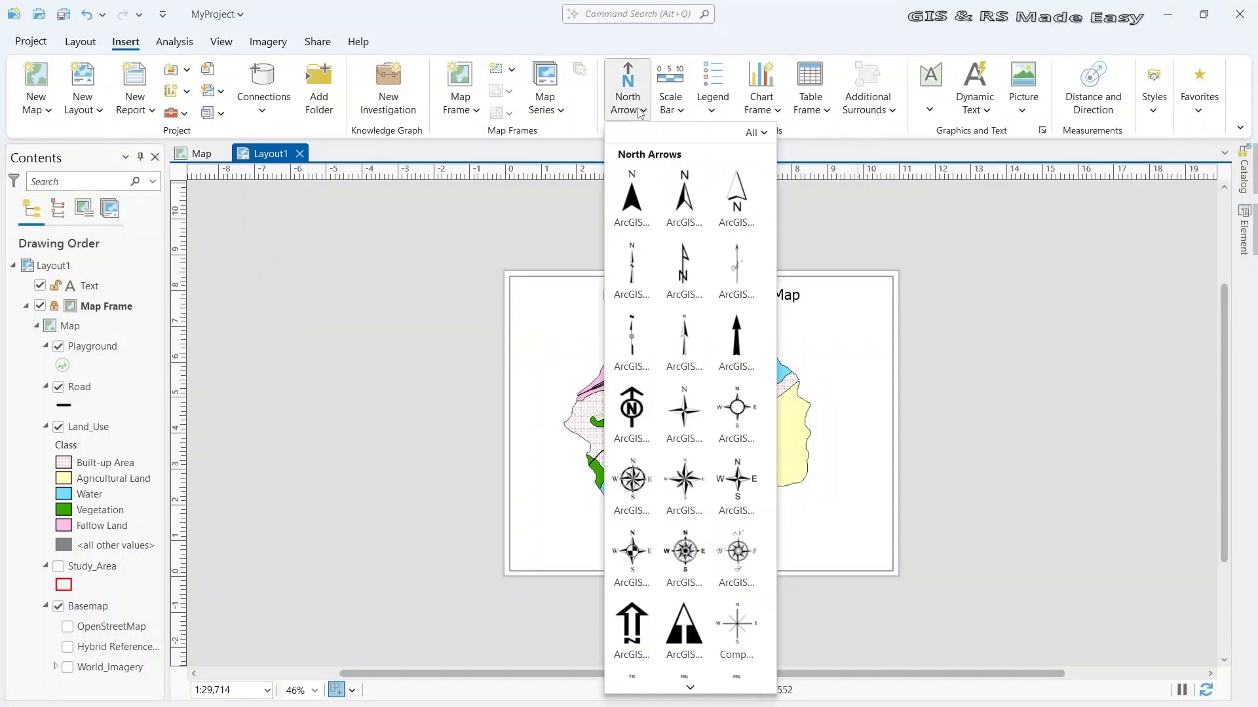
{"action": "left_click", "coordinate": [627, 557]}
{"action": "left_click", "coordinate": [829, 330]}
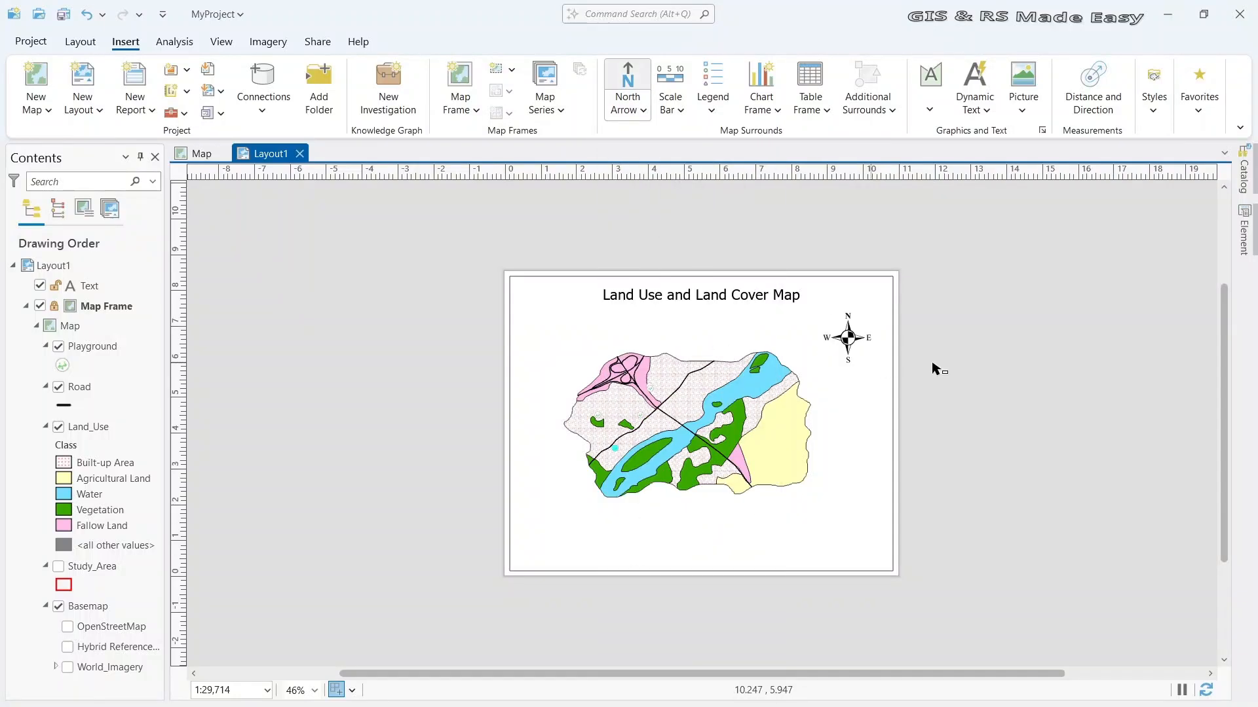
{"action": "left_click", "coordinate": [940, 357]}
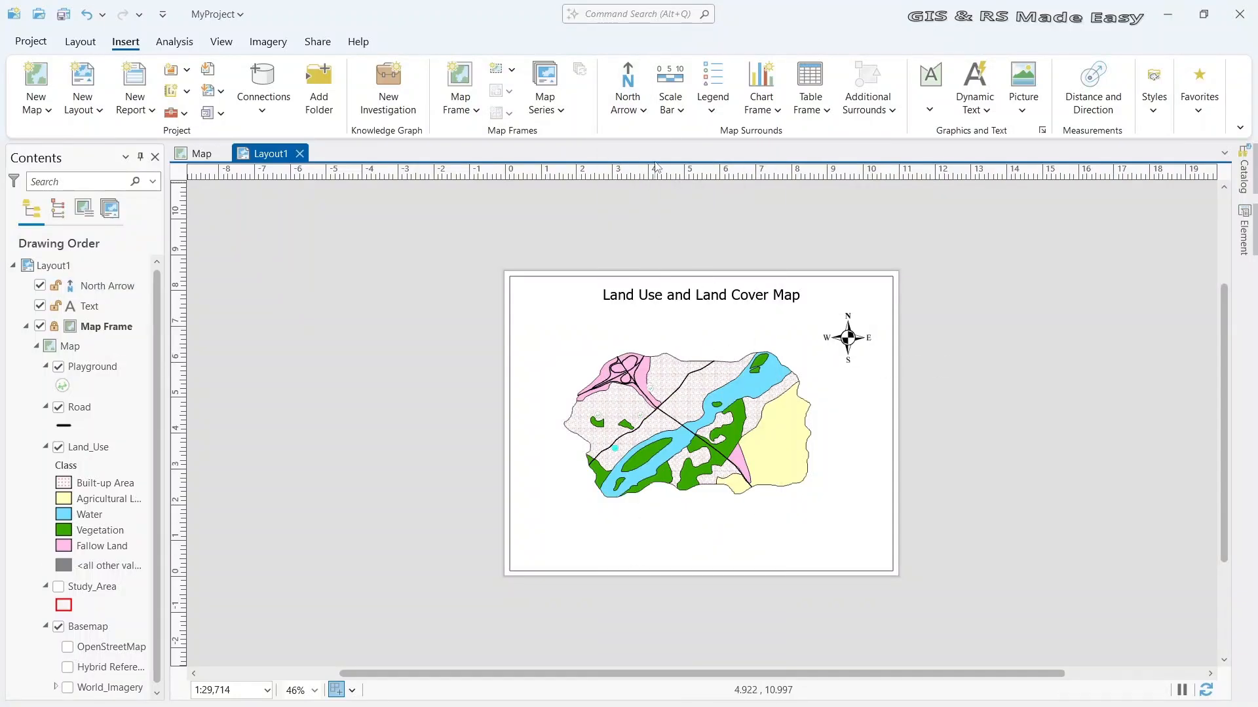
Insert a metric double alternating scale bar between the map title and the map
{"action": "left_click", "coordinate": [679, 113]}
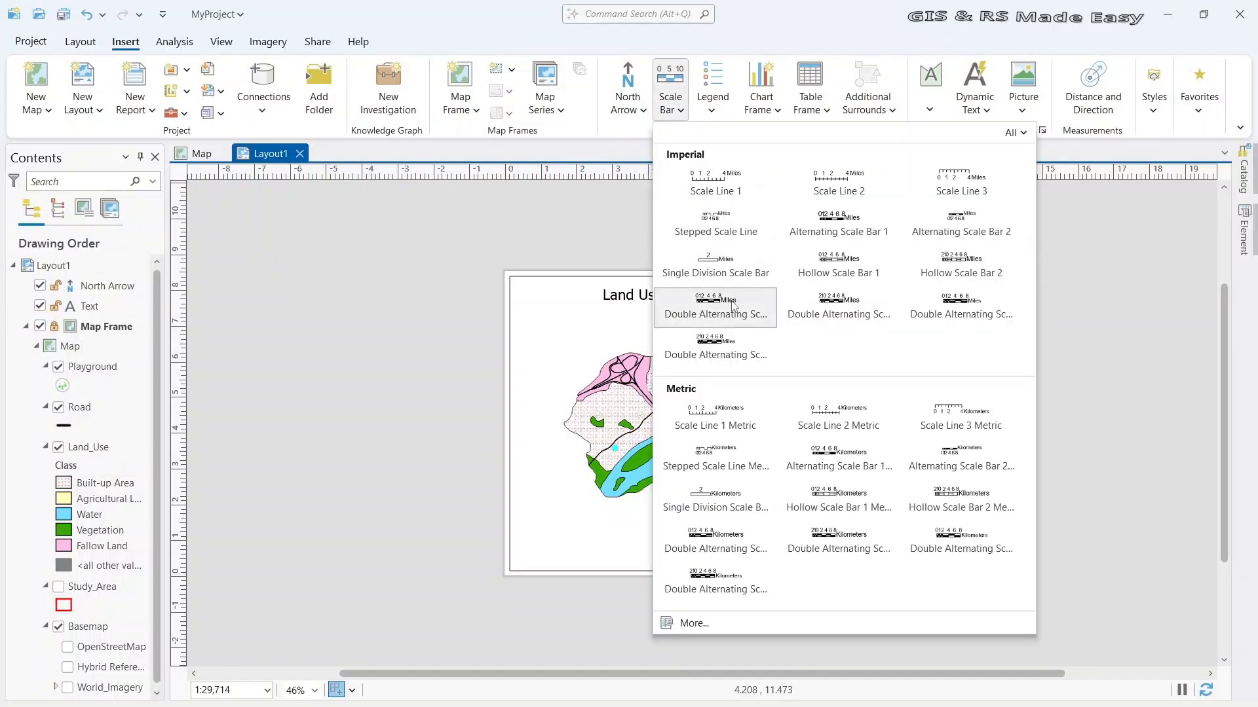
{"action": "left_click", "coordinate": [716, 500]}
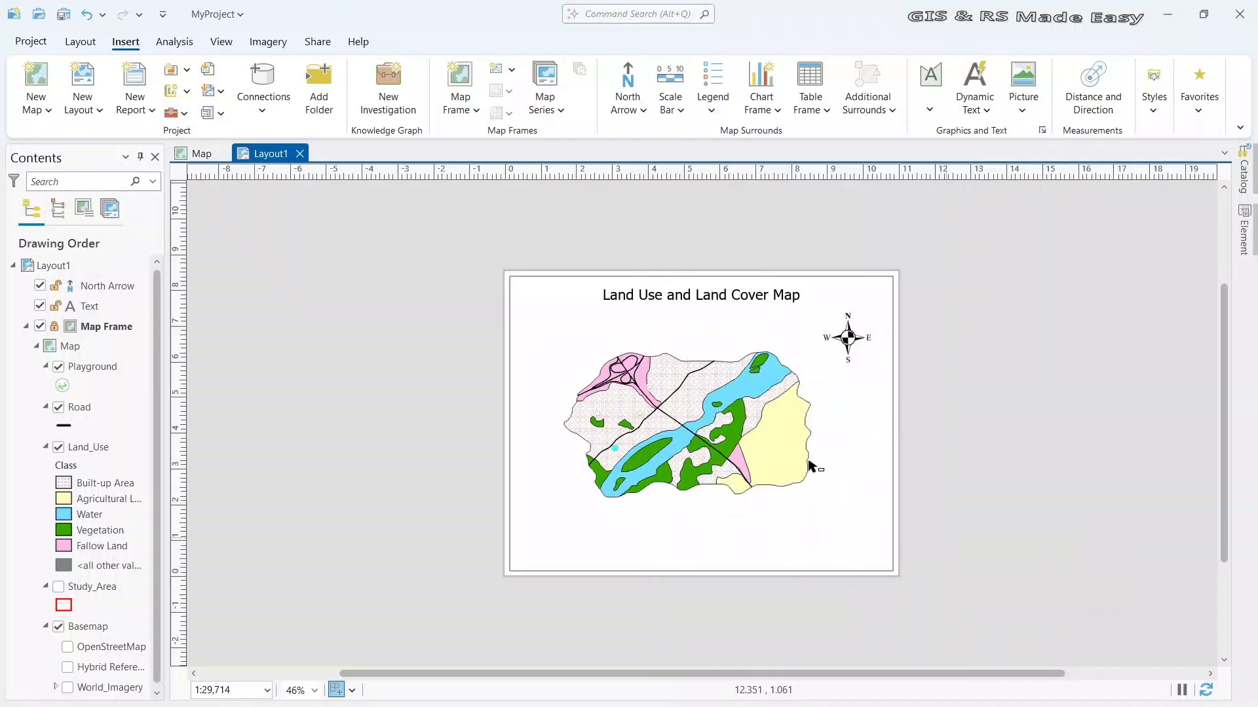
{"action": "left_click_drag", "start_coordinate": [602, 313], "coordinate": [799, 325]}
{"action": "scroll", "coordinate": [783, 319], "scroll_direction": "up", "scroll_amount": 2}
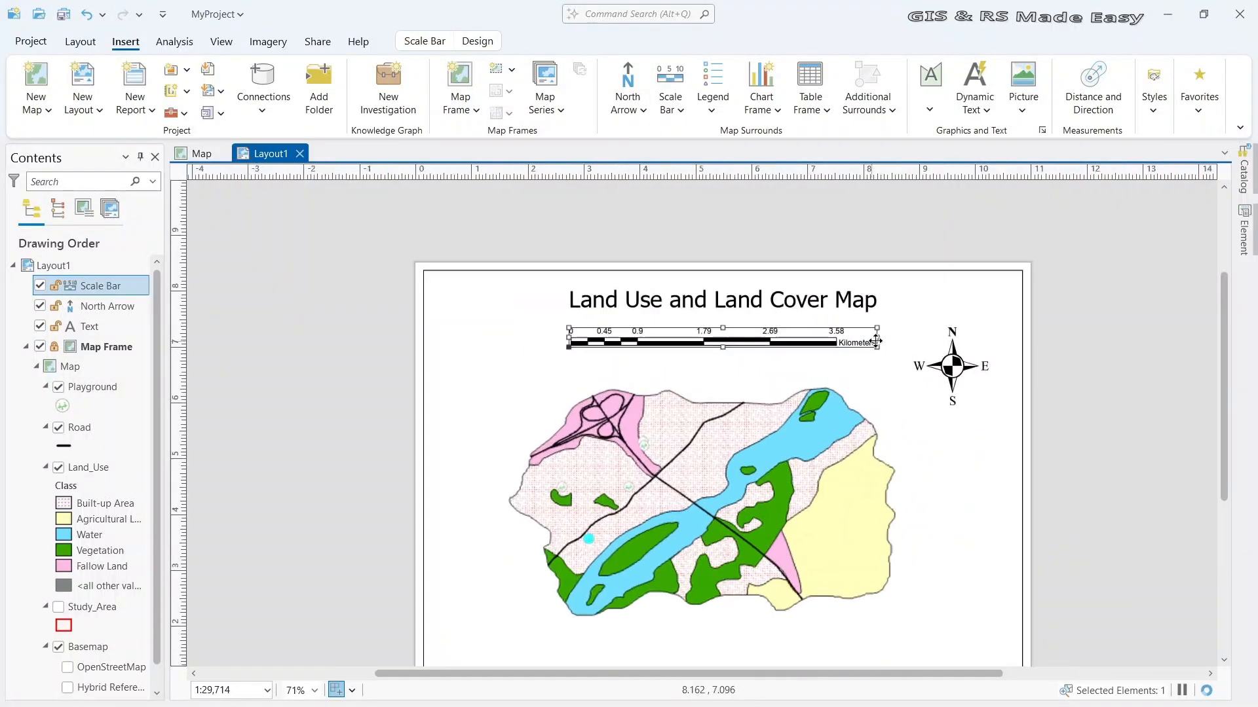
Shorten the scale bar to a span of about 2.08 kilometers and centre it under the title
{"action": "left_click_drag", "start_coordinate": [871, 340], "coordinate": [823, 342]}
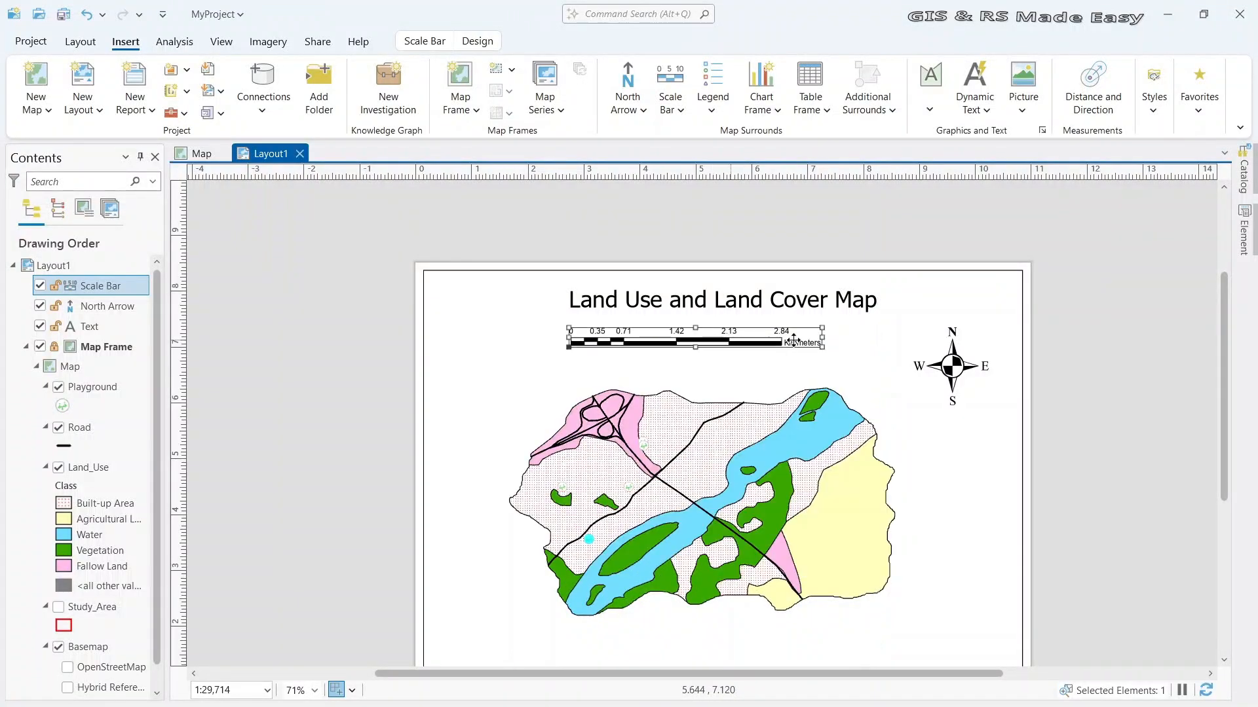
{"action": "left_click_drag", "start_coordinate": [818, 340], "coordinate": [807, 345]}
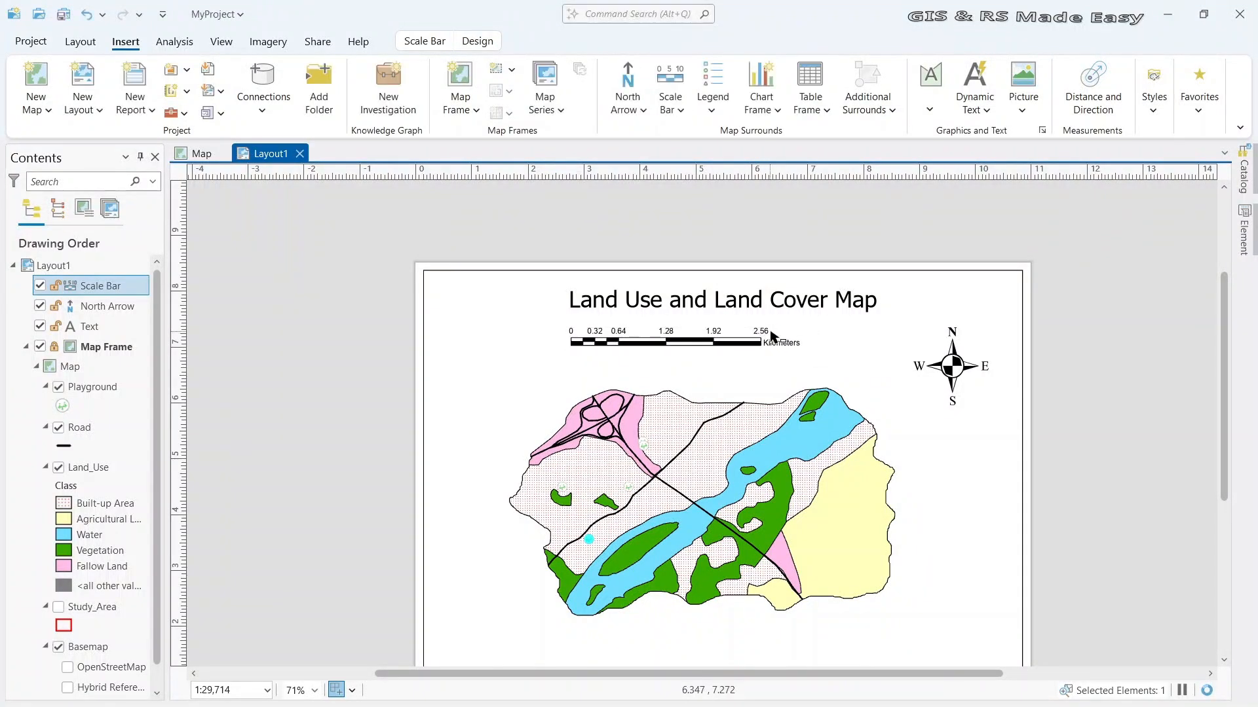
{"action": "left_click_drag", "start_coordinate": [711, 339], "coordinate": [767, 340]}
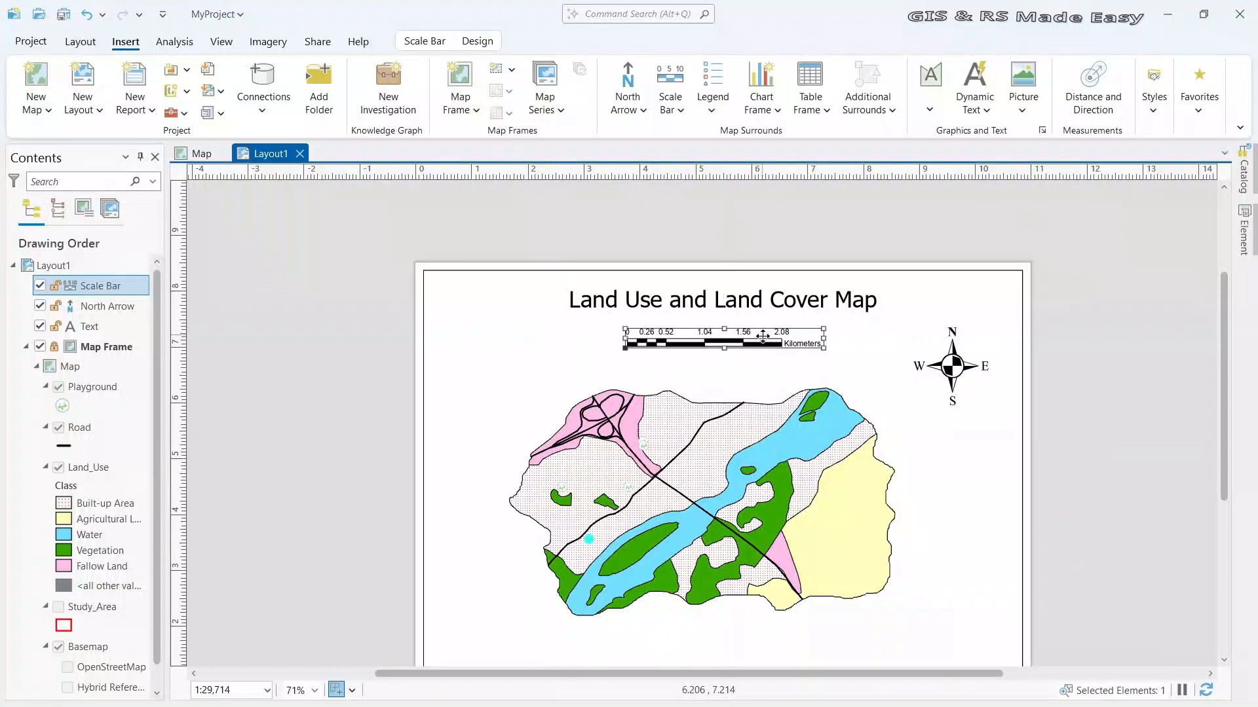
{"action": "left_click", "coordinate": [799, 384]}
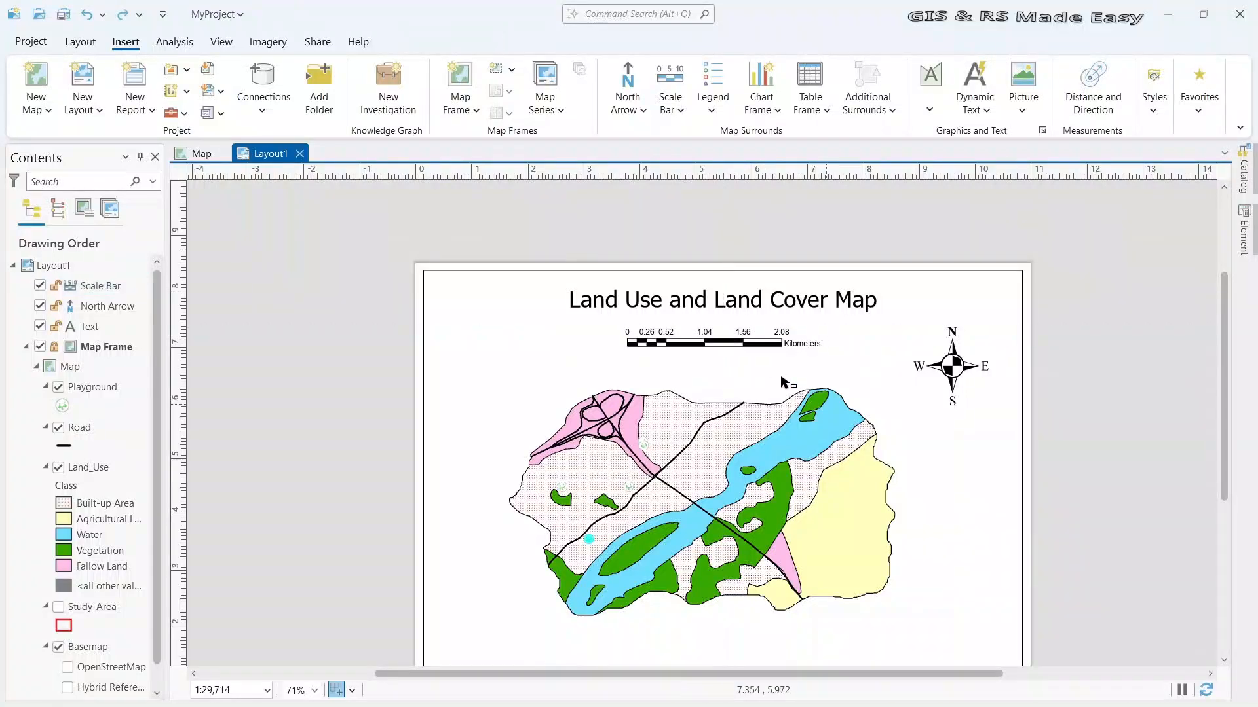
Set the scale bar's fitting strategy to Adjust number of divisions with a division value of 1
{"action": "left_click", "coordinate": [735, 347]}
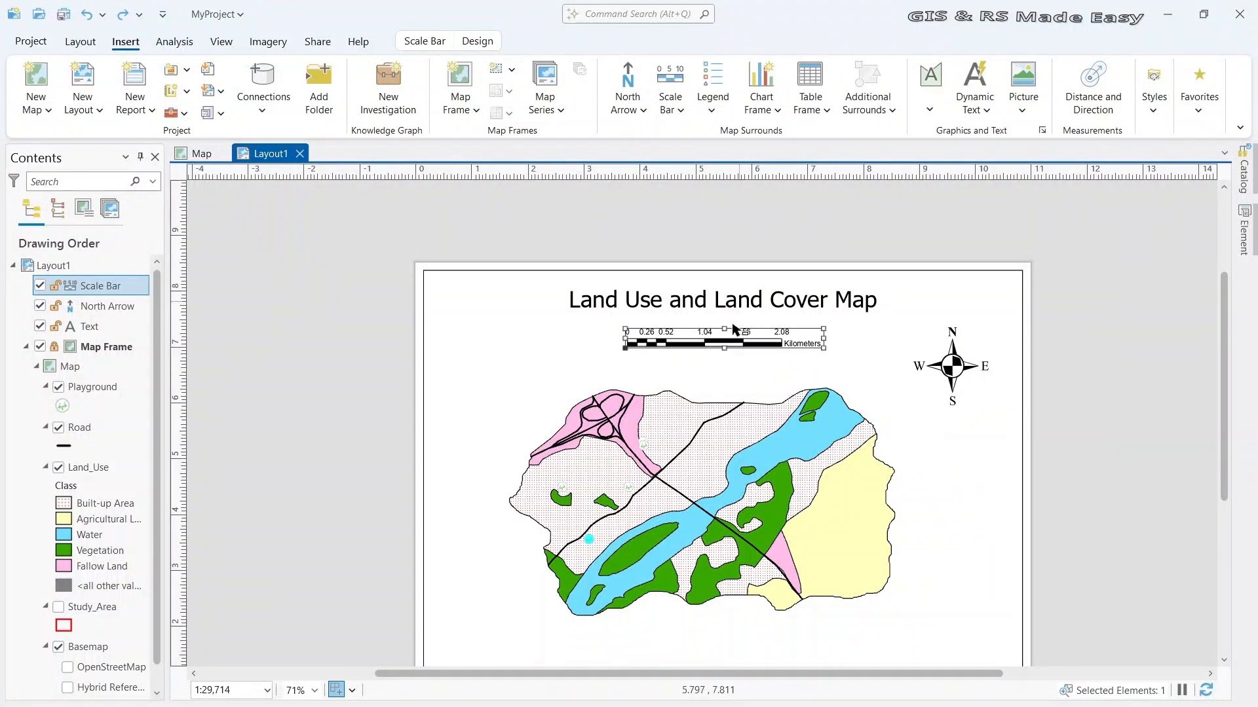
{"action": "left_click", "coordinate": [1244, 239]}
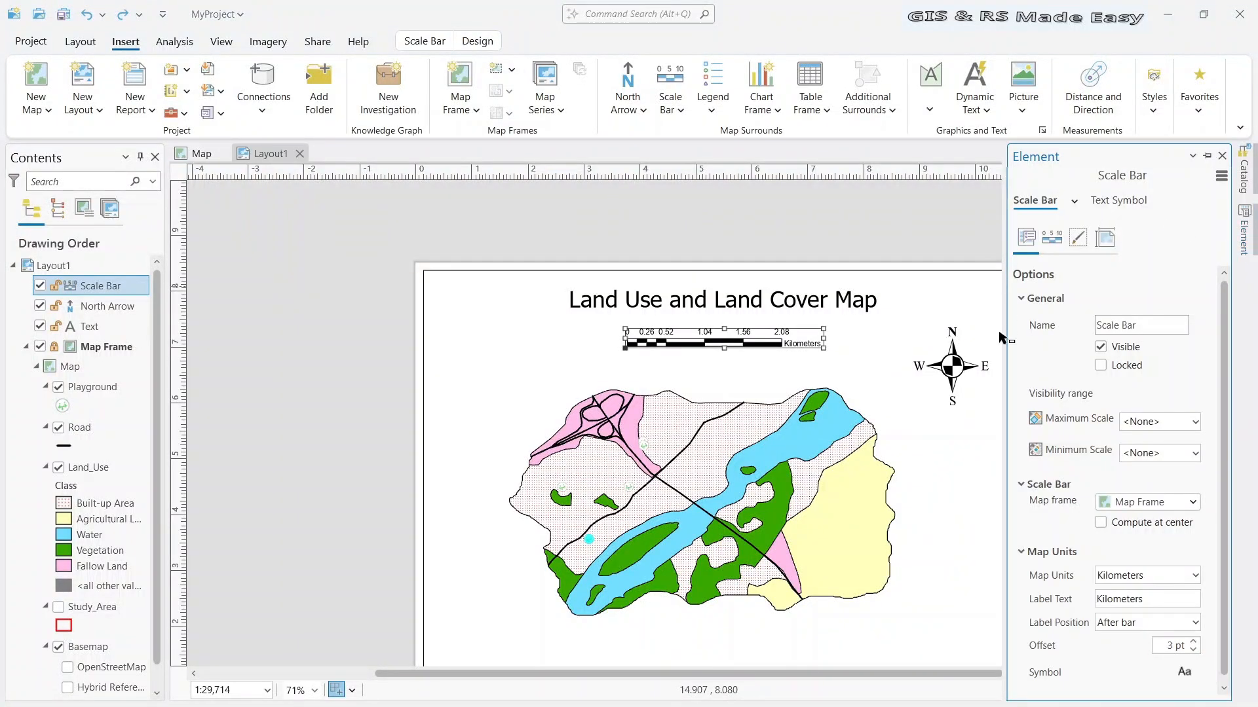
{"action": "left_click", "coordinate": [1050, 238]}
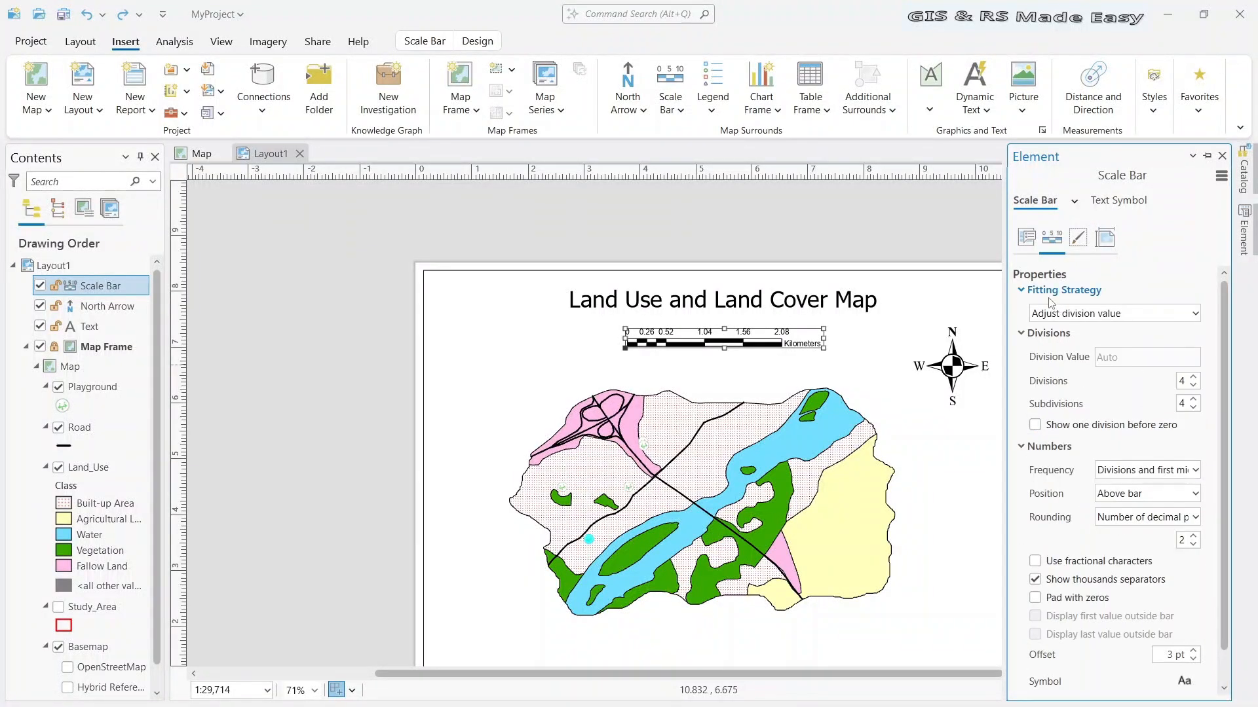
{"action": "left_click", "coordinate": [1077, 318]}
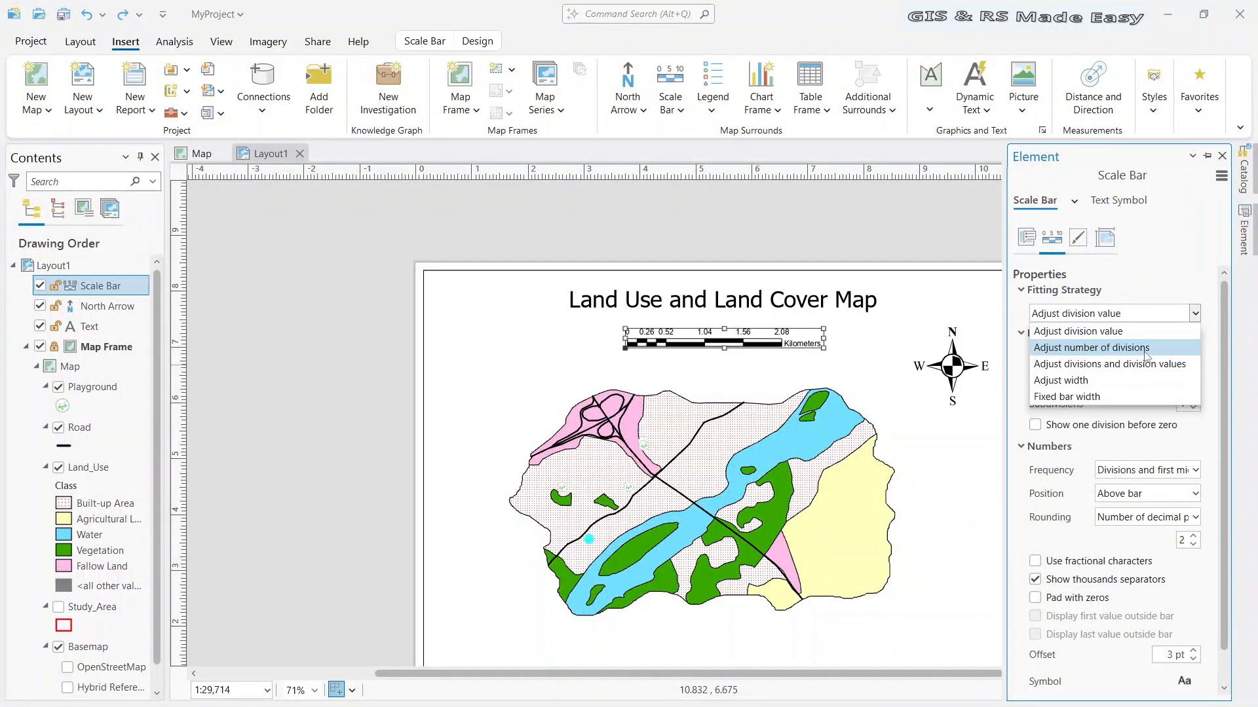
{"action": "left_click", "coordinate": [1145, 349]}
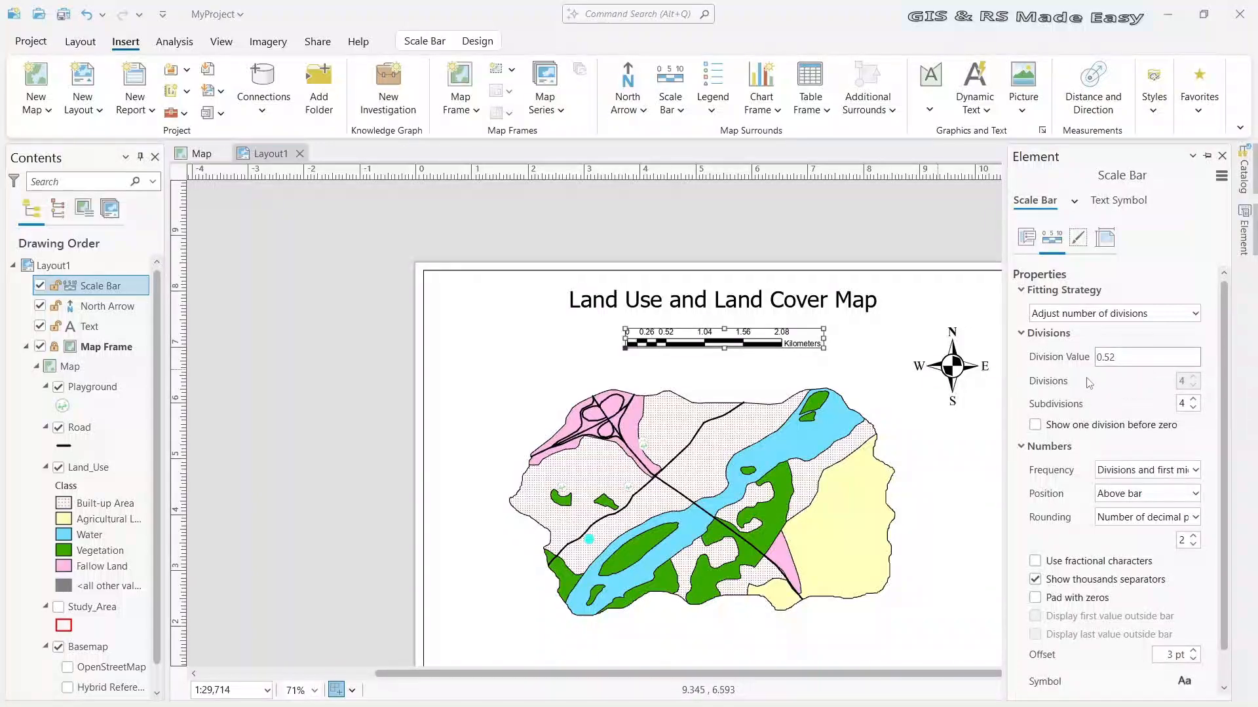
{"action": "left_click", "coordinate": [1131, 359]}
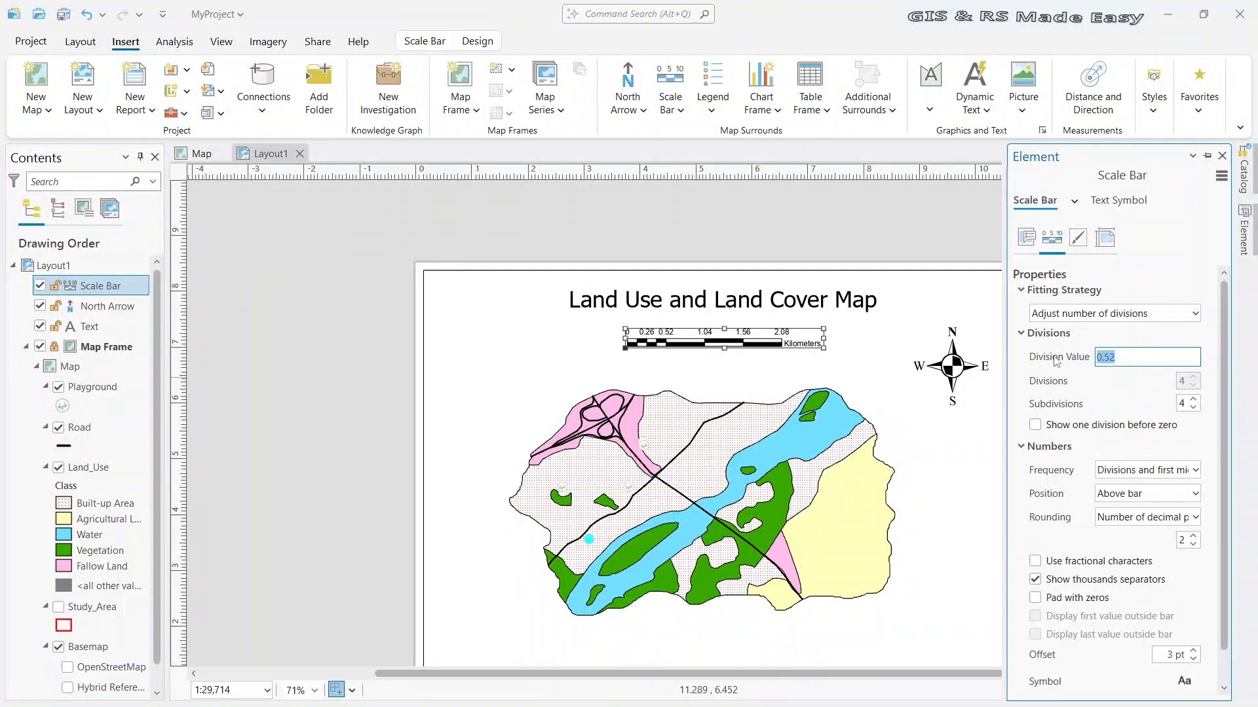
{"action": "type", "text": "1"}
{"action": "key", "text": "Return"}
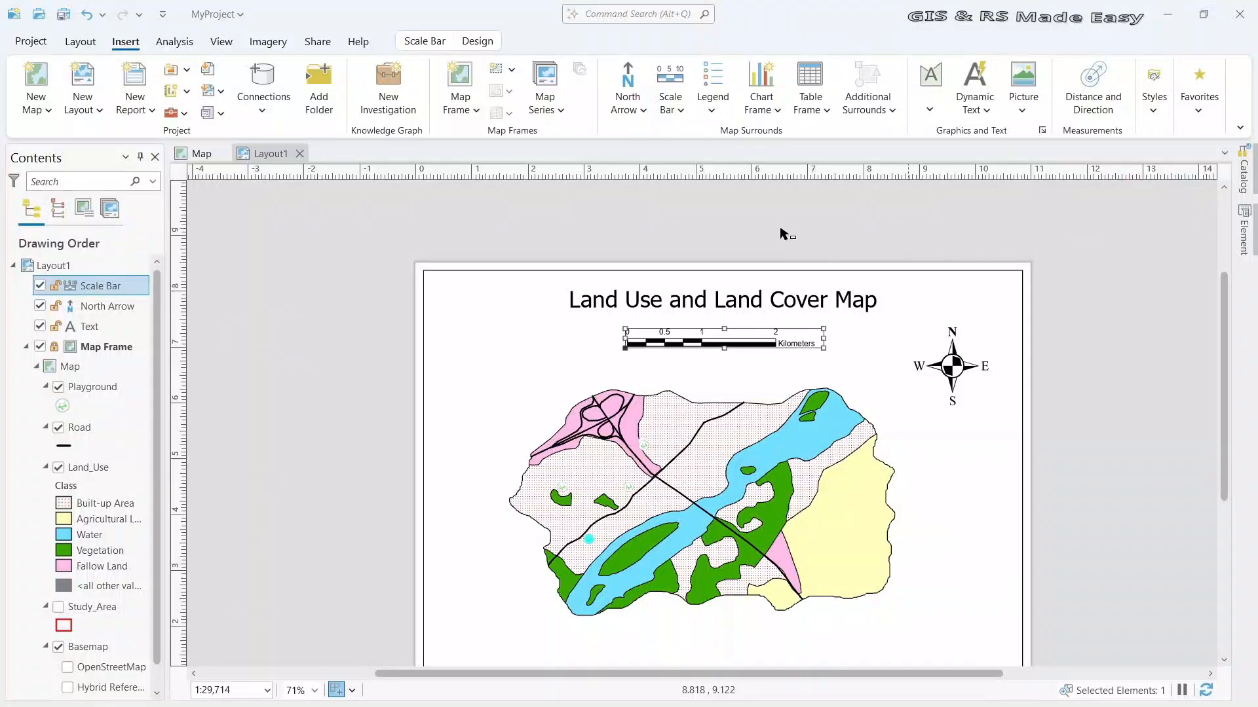
{"action": "left_click", "coordinate": [777, 262]}
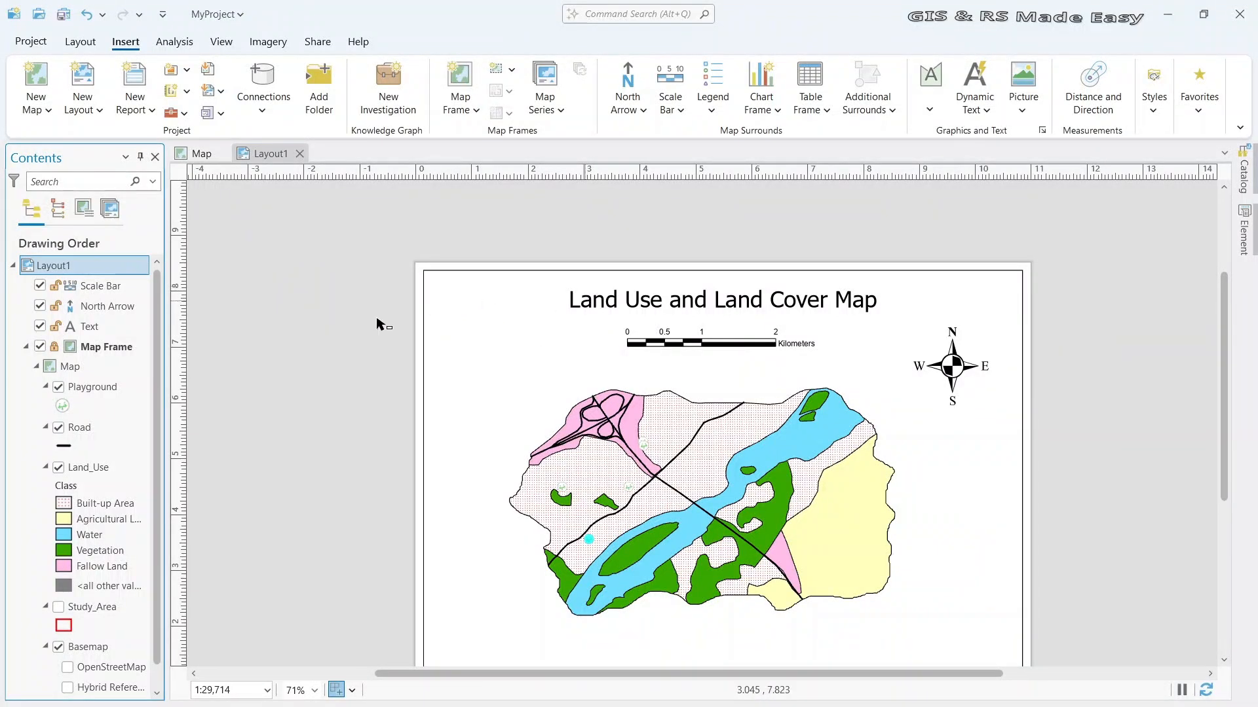
Add a Black Vertical Label Graticule to the map frame
{"action": "left_click", "coordinate": [91, 347]}
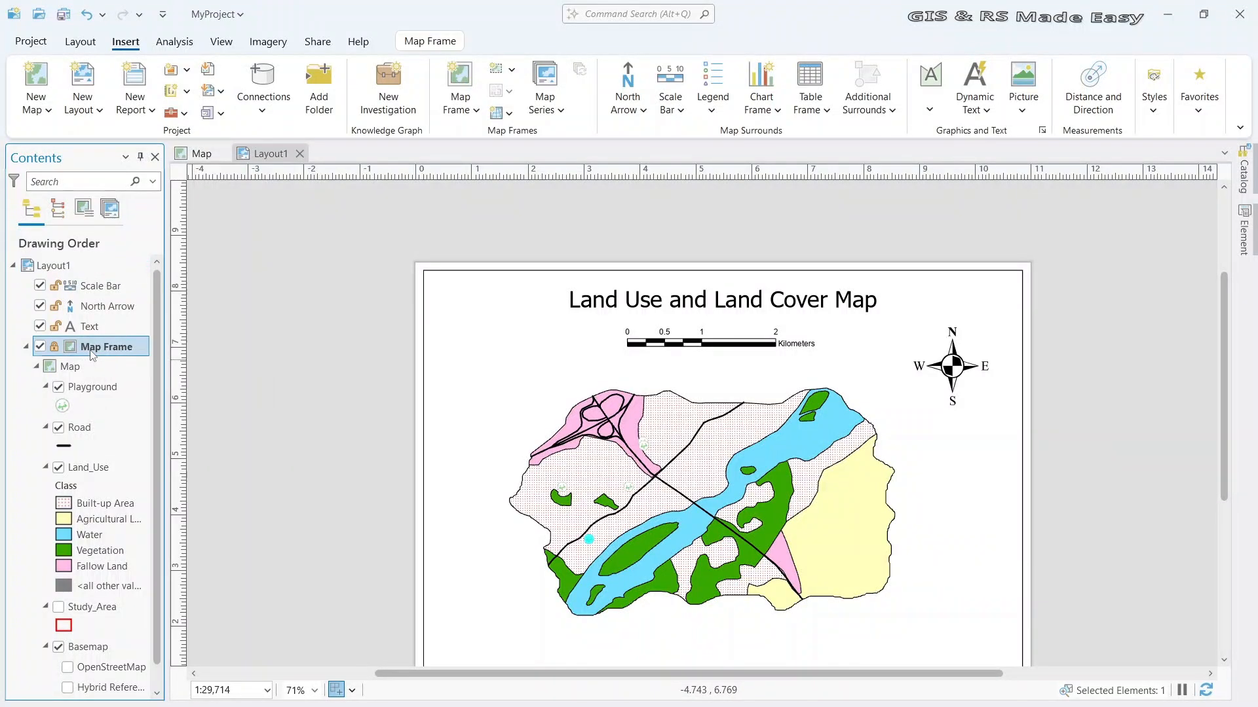
{"action": "left_click", "coordinate": [509, 113]}
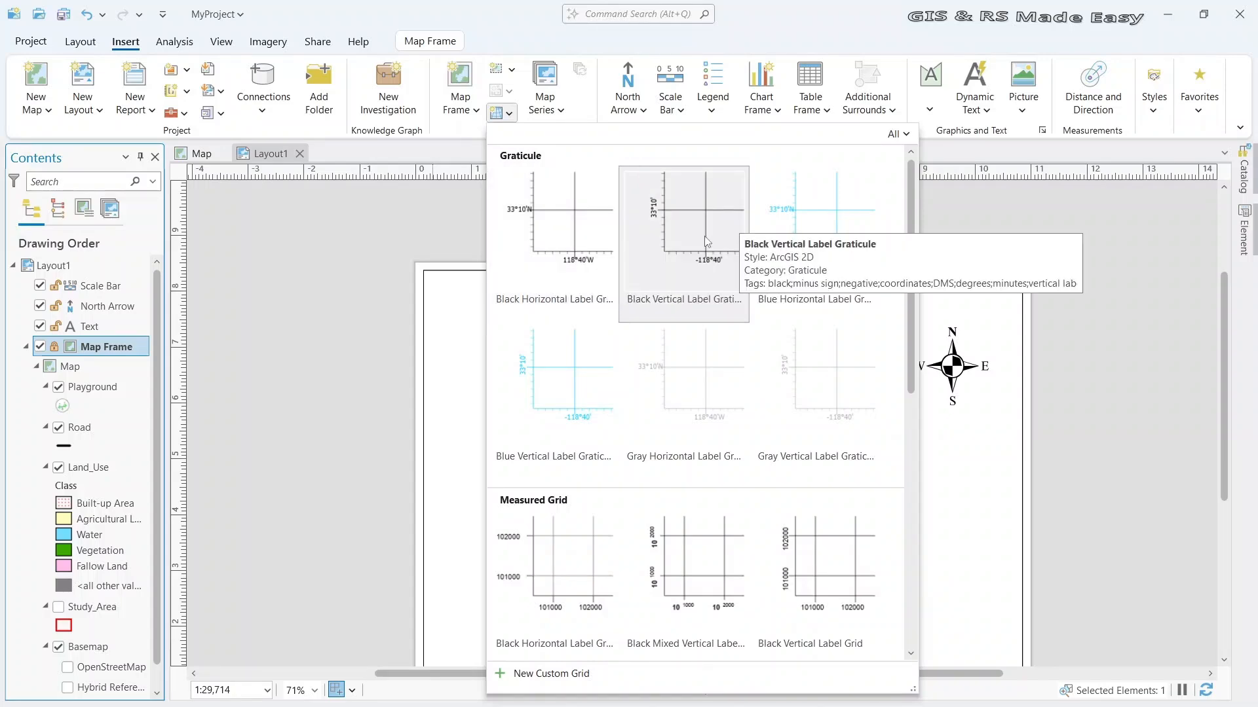
{"action": "left_click", "coordinate": [677, 247]}
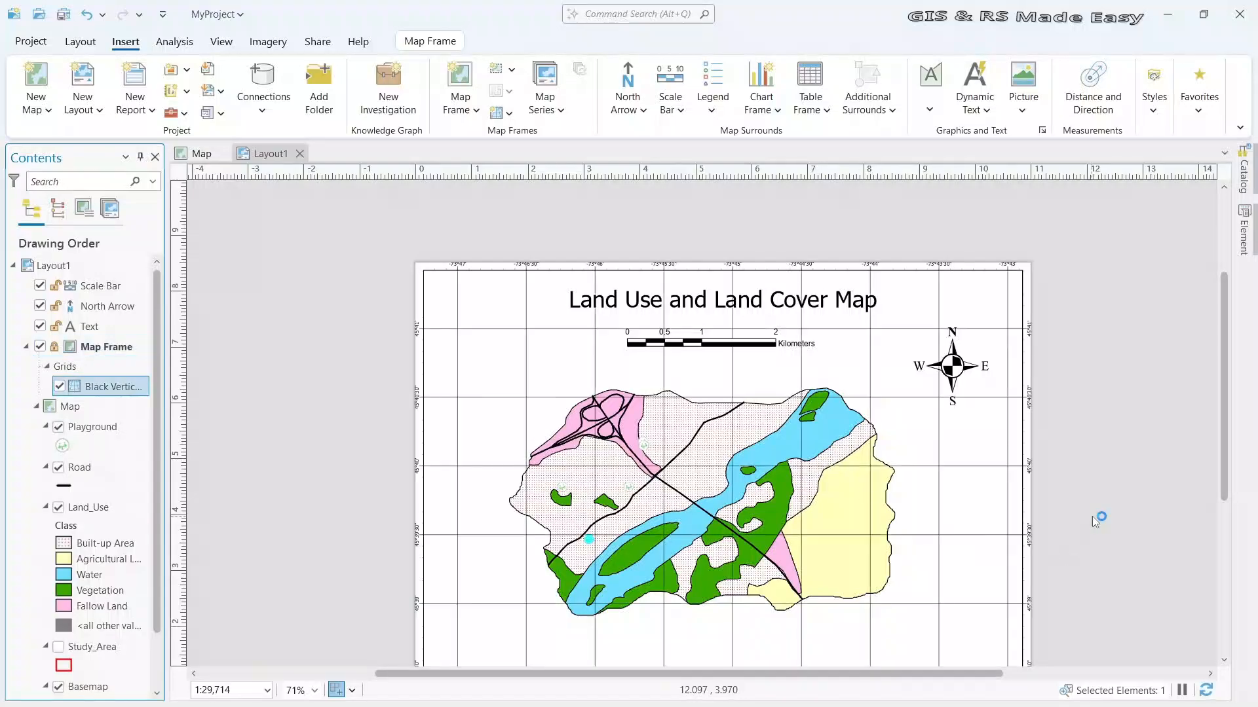
Shrink the map frame from two opposite corners and centre it on the page so the graticule labels fit inside
{"action": "left_click_drag", "start_coordinate": [1222, 392], "coordinate": [1221, 424]}
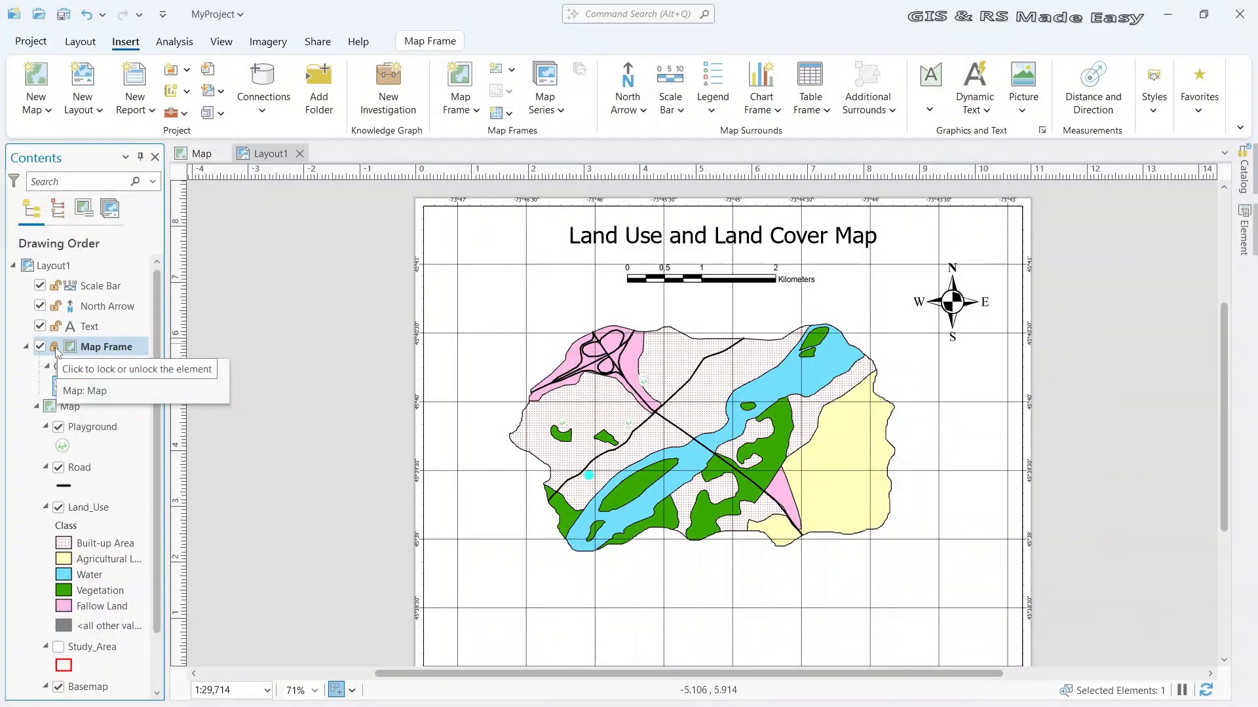
{"action": "left_click", "coordinate": [108, 386]}
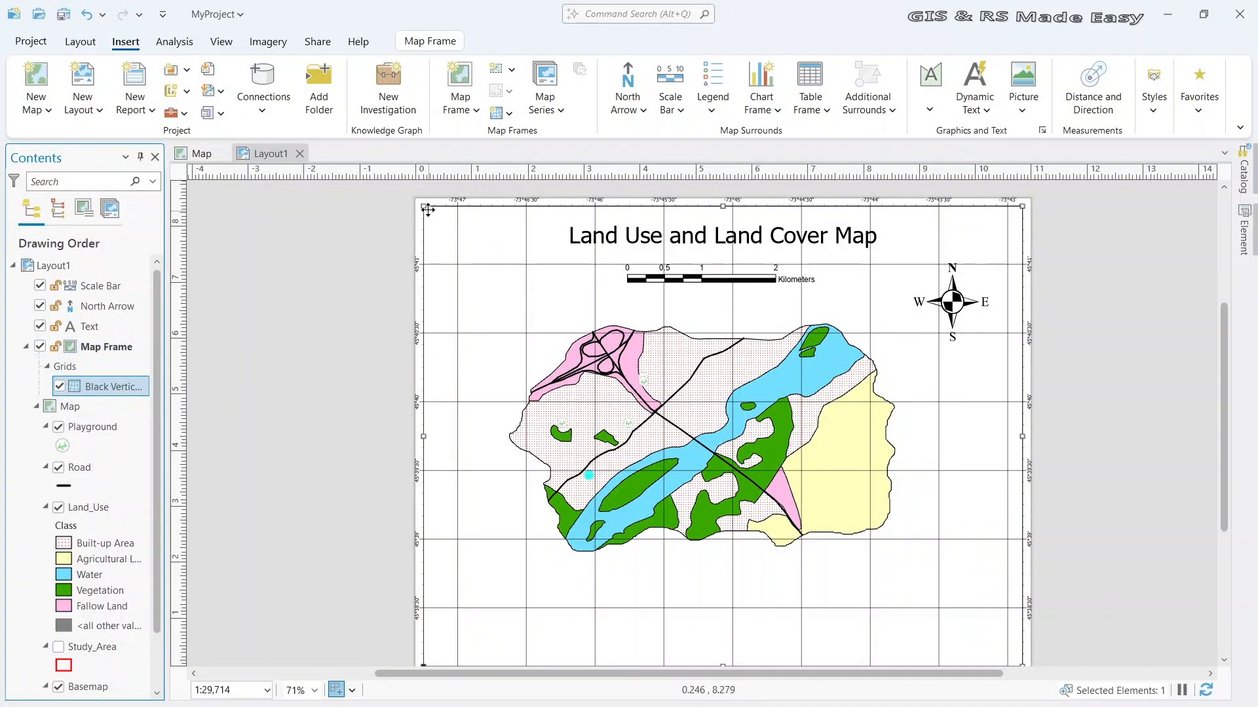
{"action": "left_click_drag", "start_coordinate": [427, 208], "coordinate": [433, 212]}
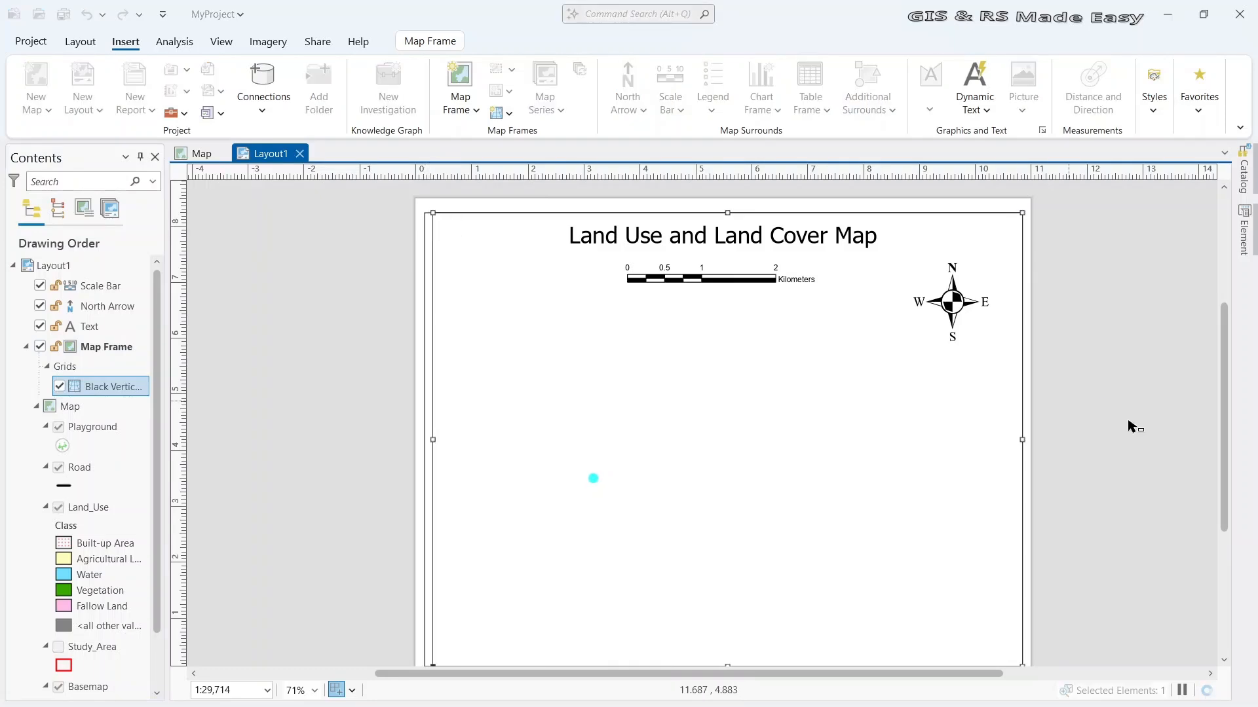
{"action": "left_click_drag", "start_coordinate": [1222, 407], "coordinate": [1223, 446]}
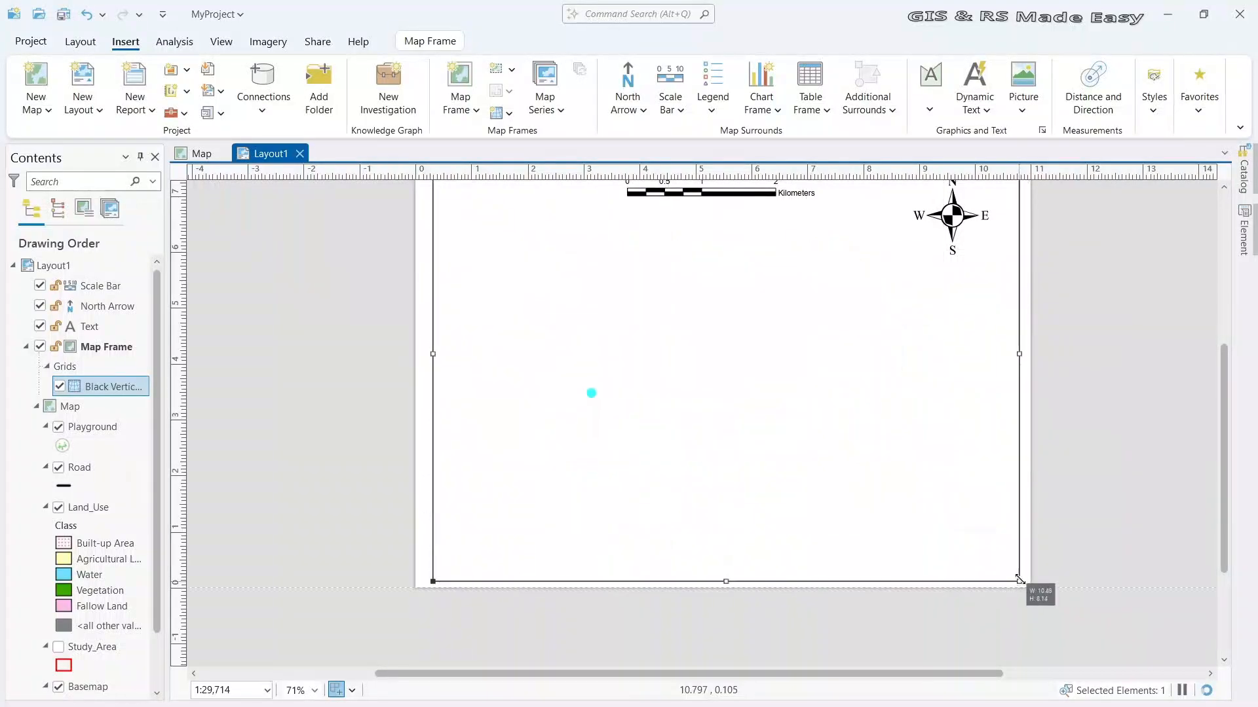
{"action": "left_click_drag", "start_coordinate": [1020, 580], "coordinate": [1018, 572]}
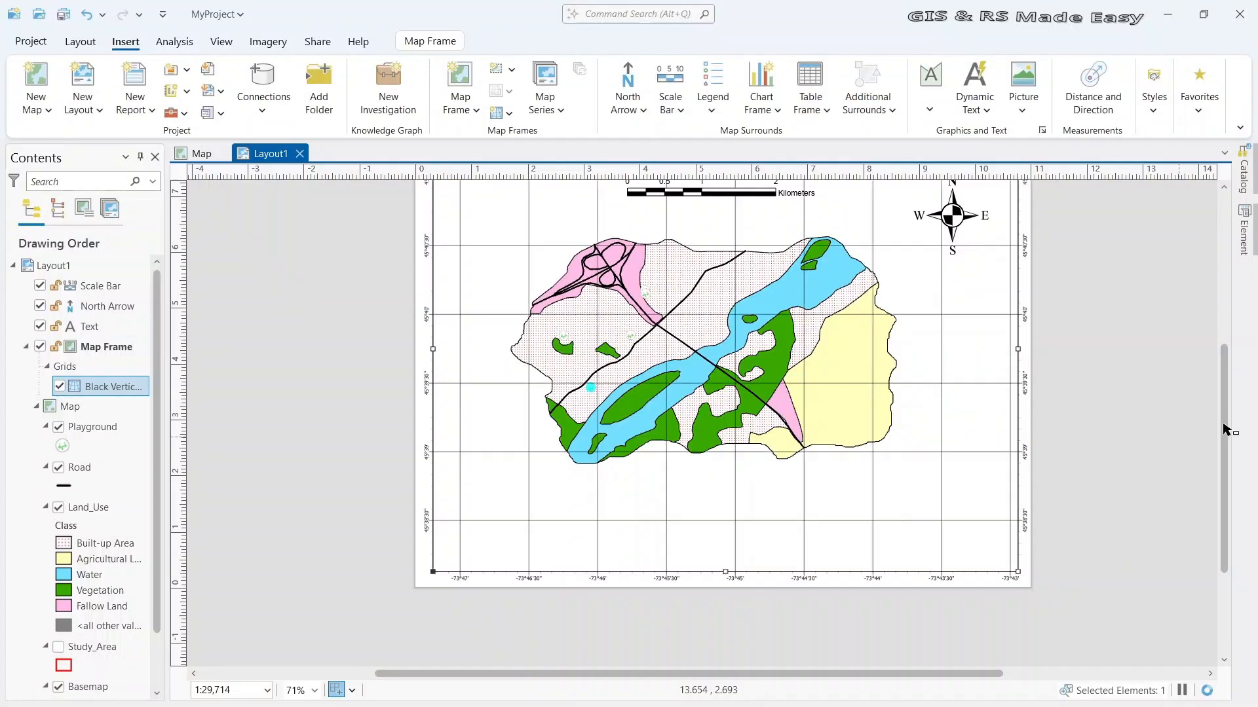
{"action": "left_click_drag", "start_coordinate": [977, 500], "coordinate": [840, 510]}
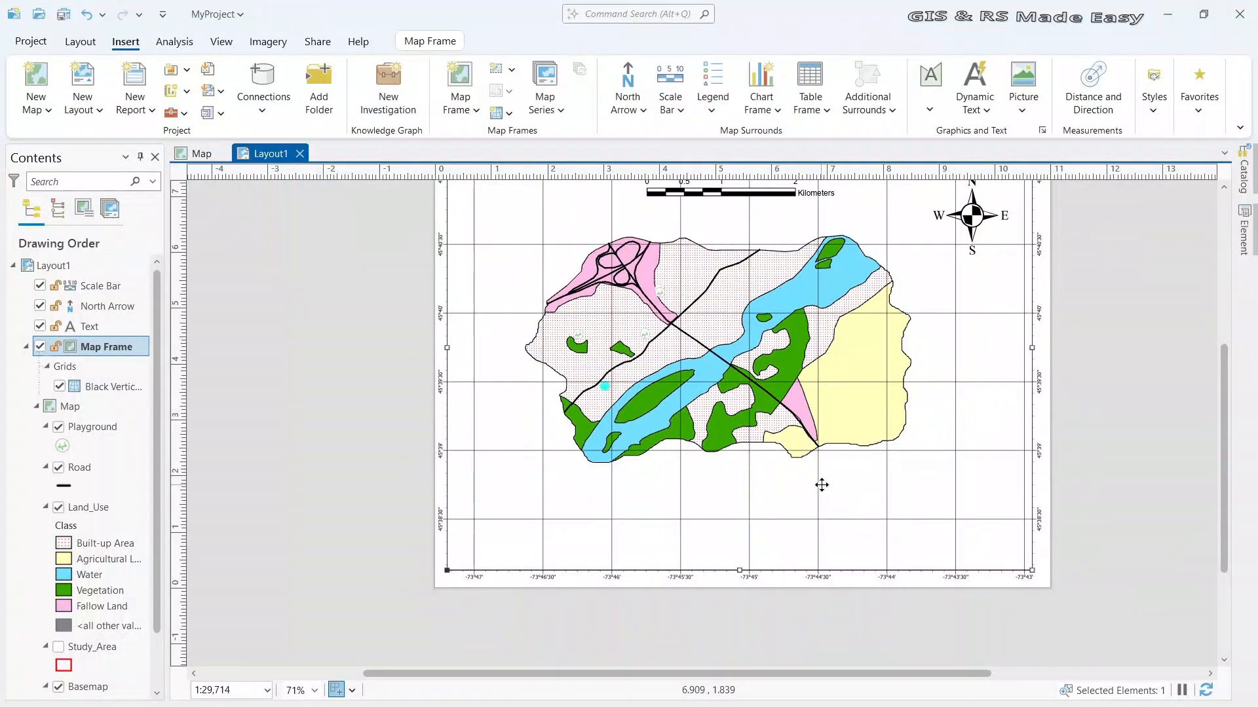
{"action": "left_click", "coordinate": [1118, 360]}
{"action": "scroll", "coordinate": [1223, 340], "scroll_direction": "up", "scroll_amount": 3}
{"action": "scroll", "coordinate": [1221, 380], "scroll_direction": "down", "scroll_amount": 2}
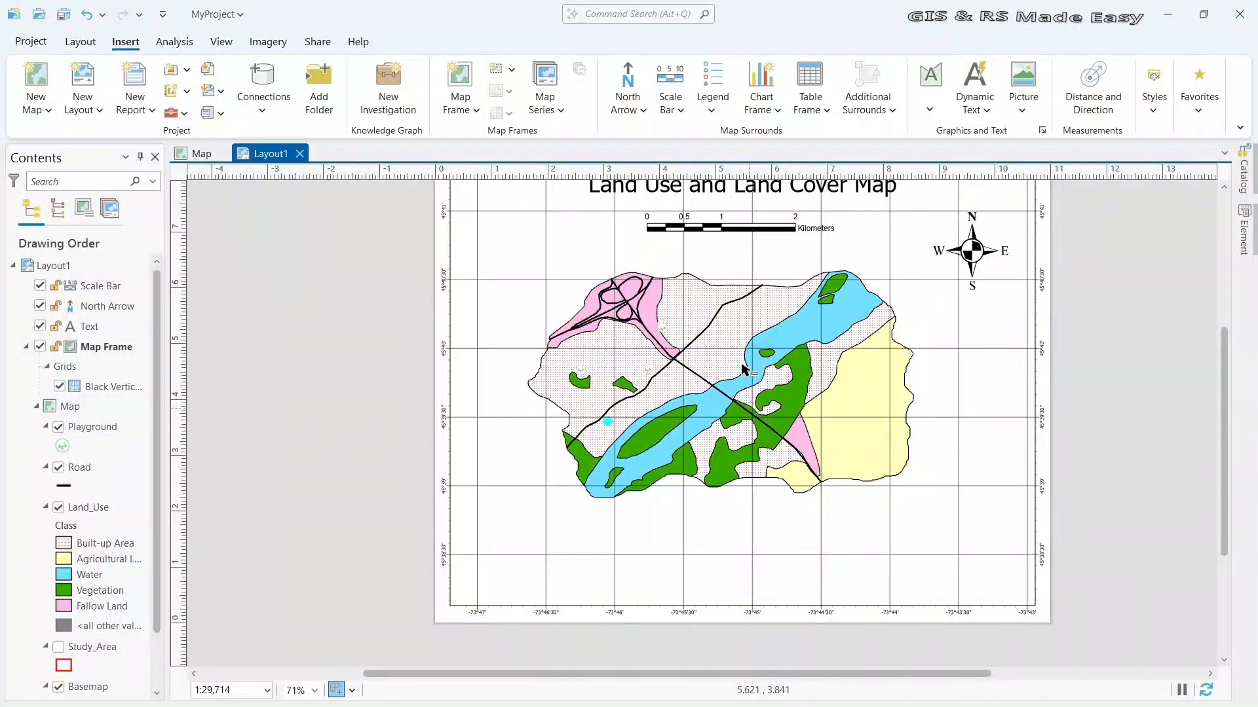
Remove the Gridlines component from the Black Vertical Label Graticule, keeping its labels and ticks
{"action": "left_click", "coordinate": [115, 390]}
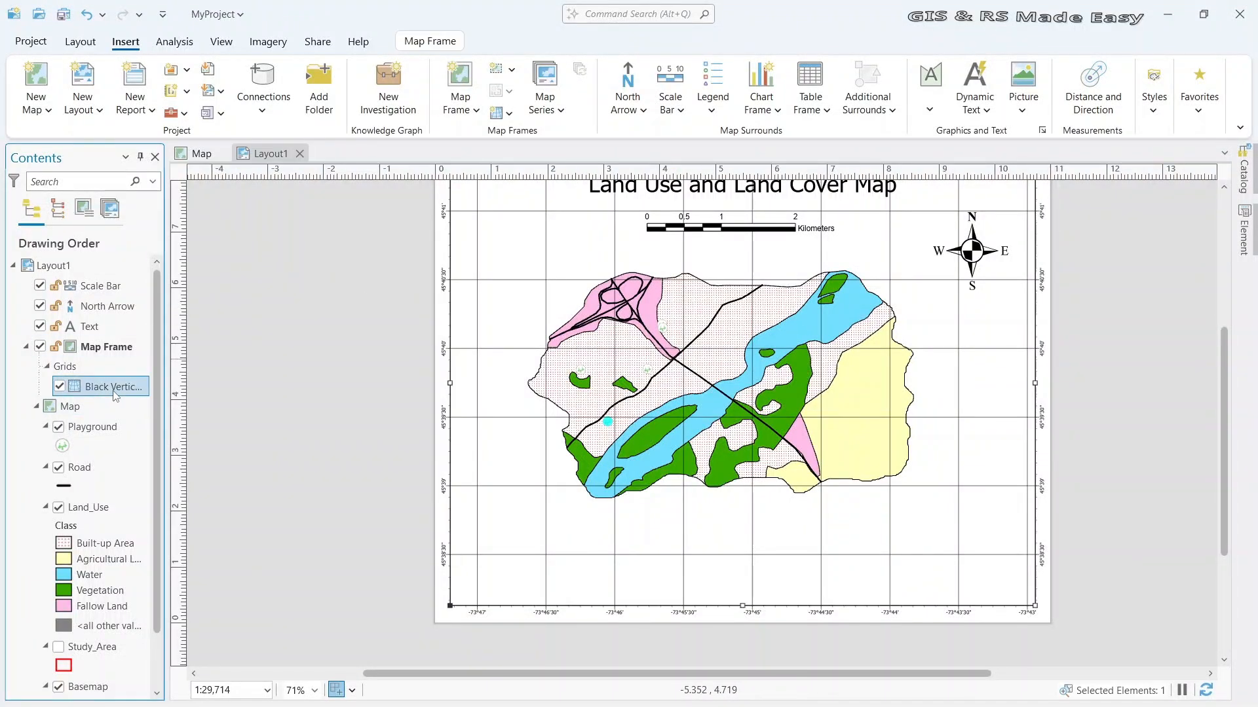
{"action": "left_click", "coordinate": [1244, 249]}
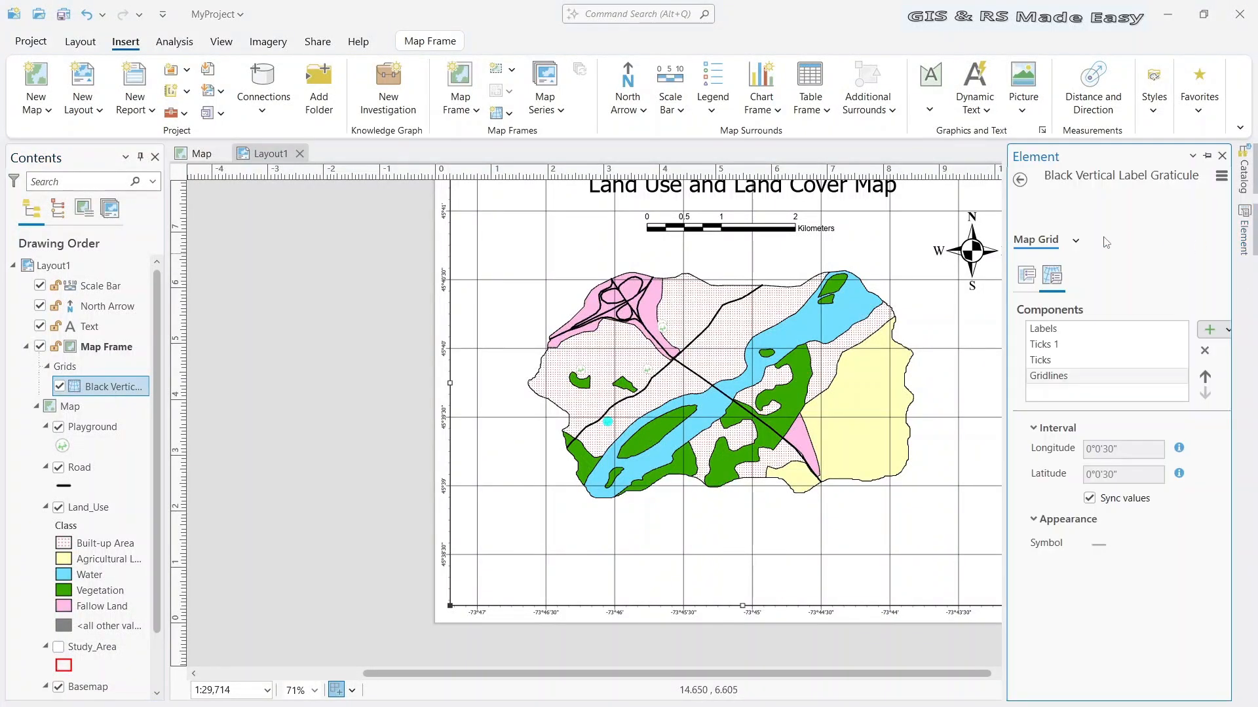
{"action": "left_click", "coordinate": [1027, 276]}
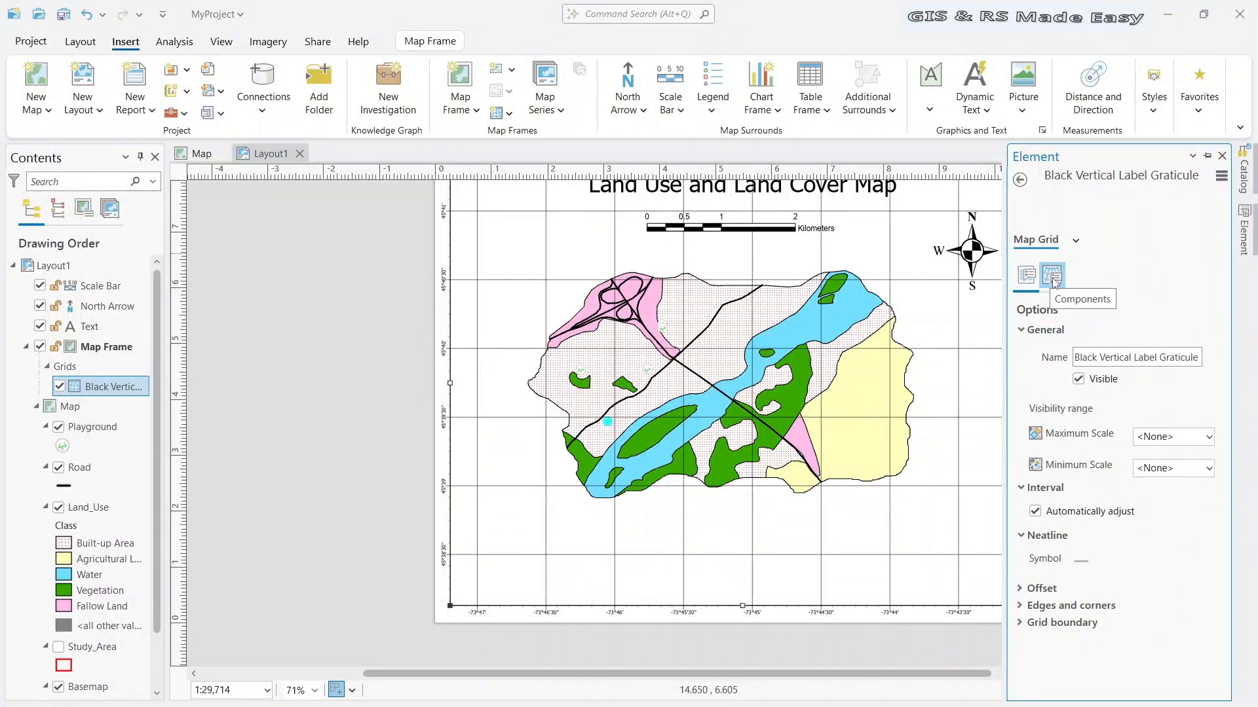
{"action": "left_click", "coordinate": [1053, 275]}
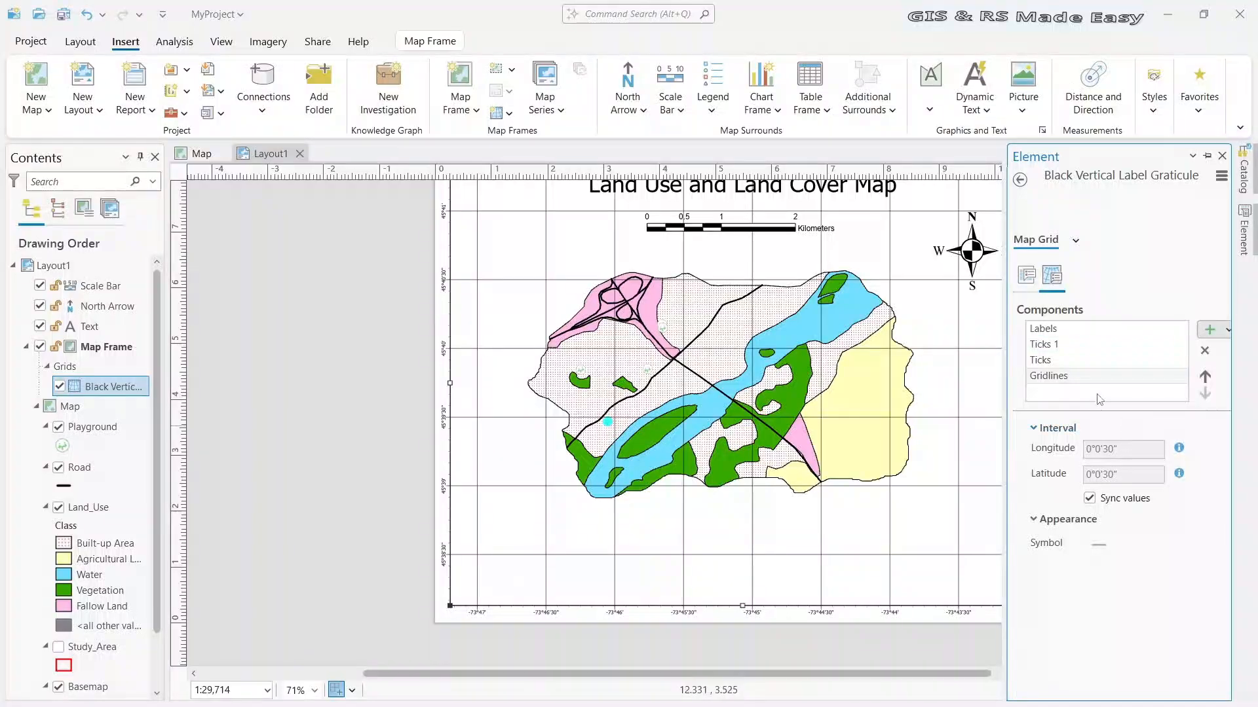
{"action": "left_click", "coordinate": [1079, 381]}
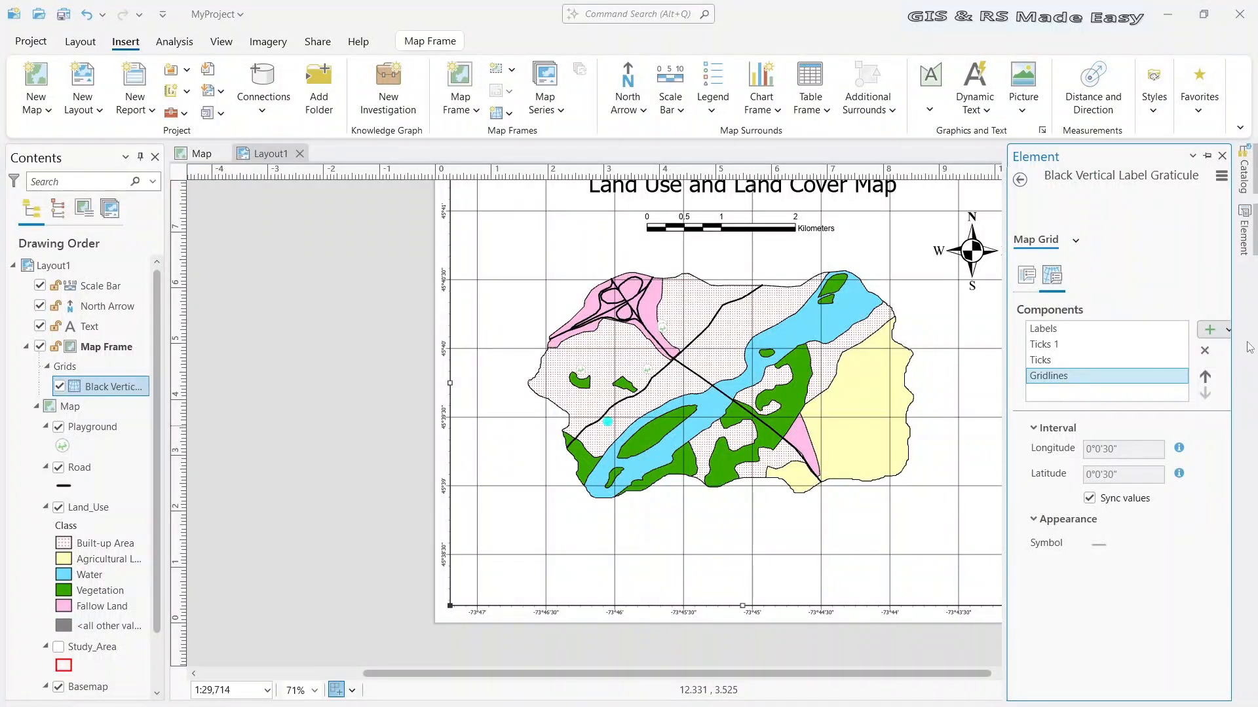
{"action": "left_click", "coordinate": [1204, 352]}
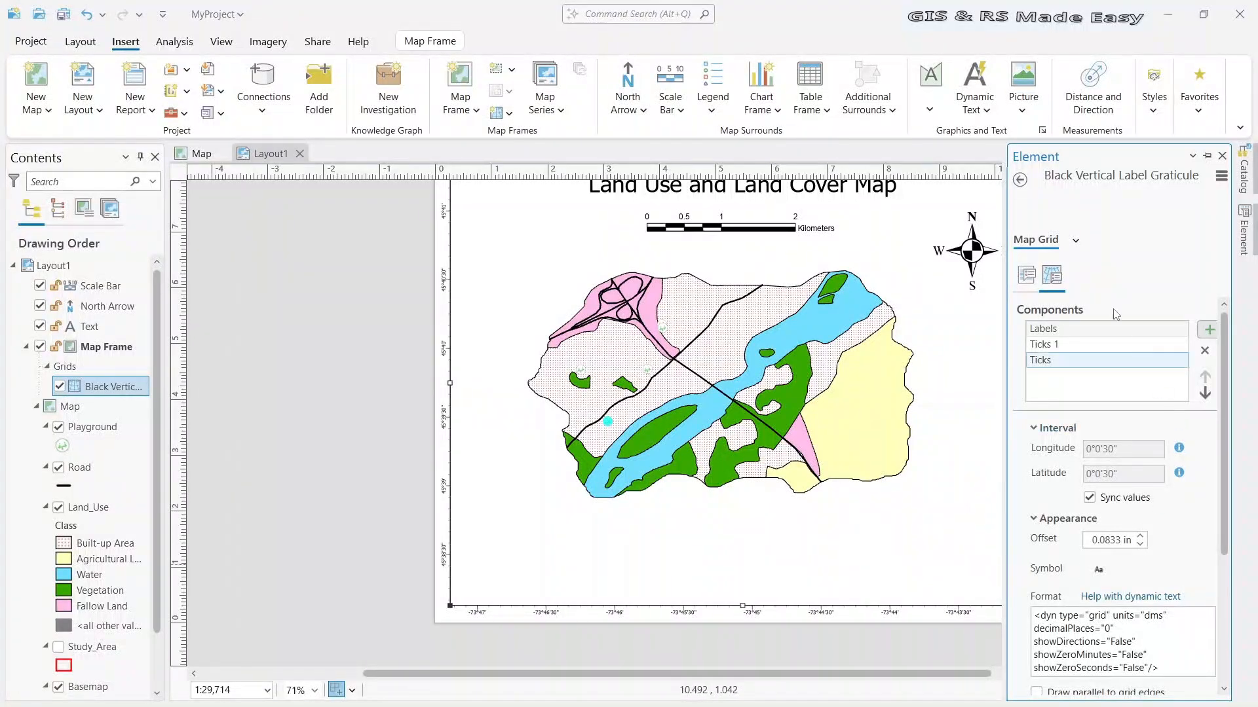
{"action": "left_click", "coordinate": [1026, 184]}
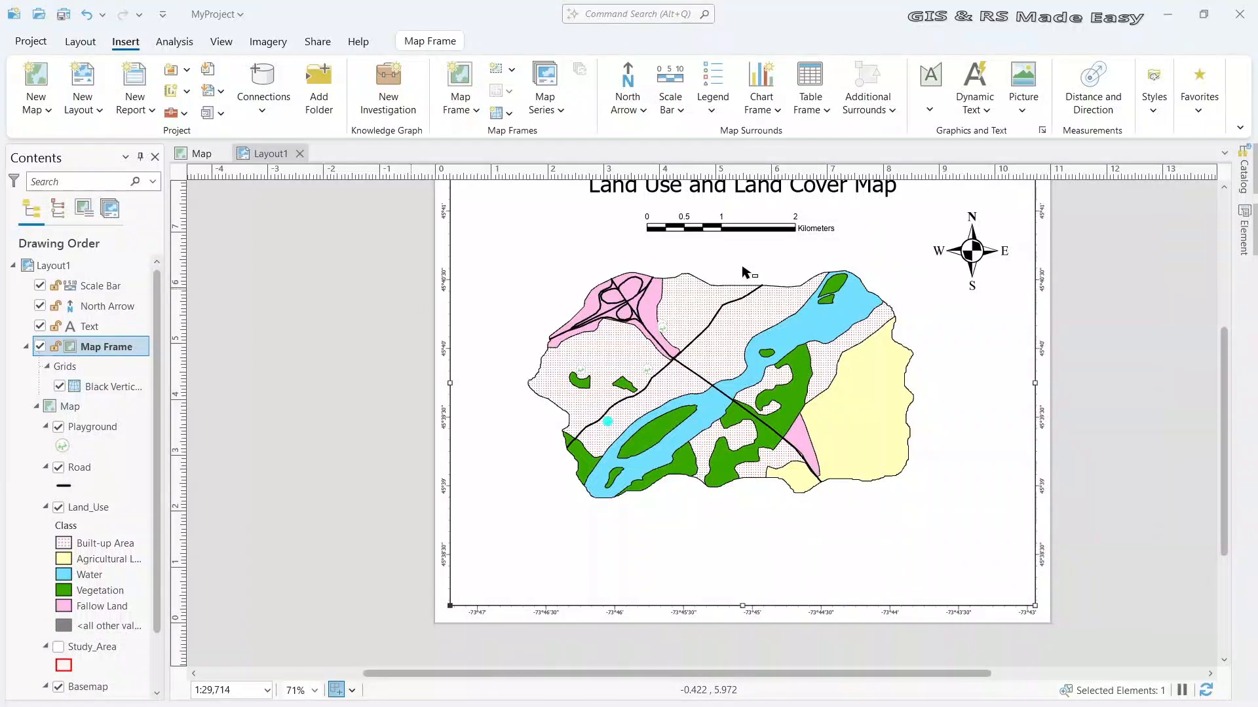
{"action": "left_click", "coordinate": [845, 261]}
Insert a Legend 1 style legend in the empty area below the map features
{"action": "left_click_drag", "start_coordinate": [845, 261], "coordinate": [794, 300]}
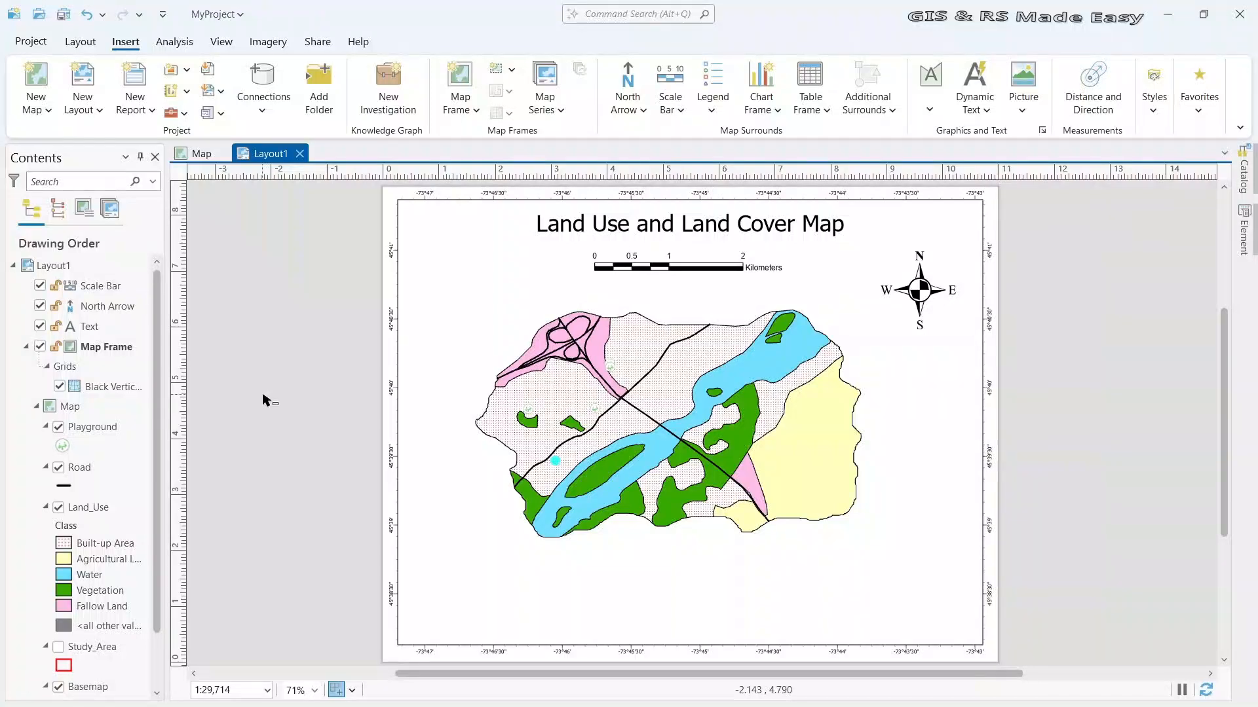
{"action": "left_click", "coordinate": [707, 115]}
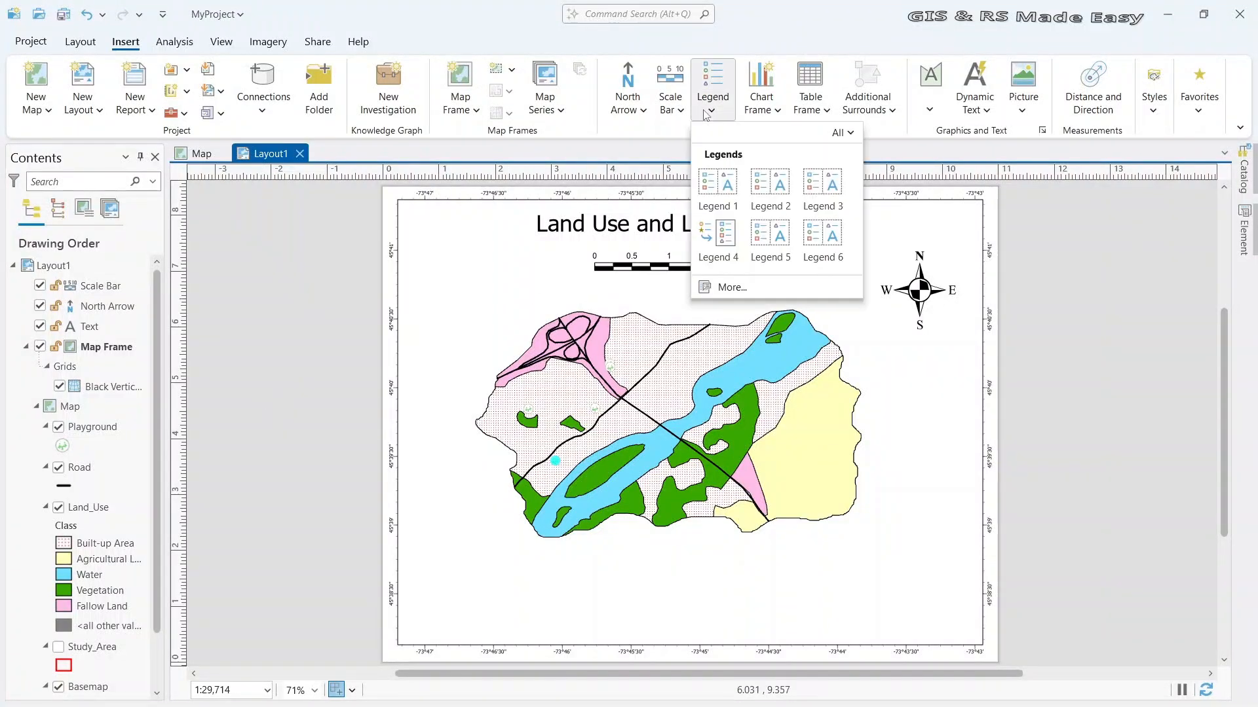
{"action": "left_click", "coordinate": [723, 195]}
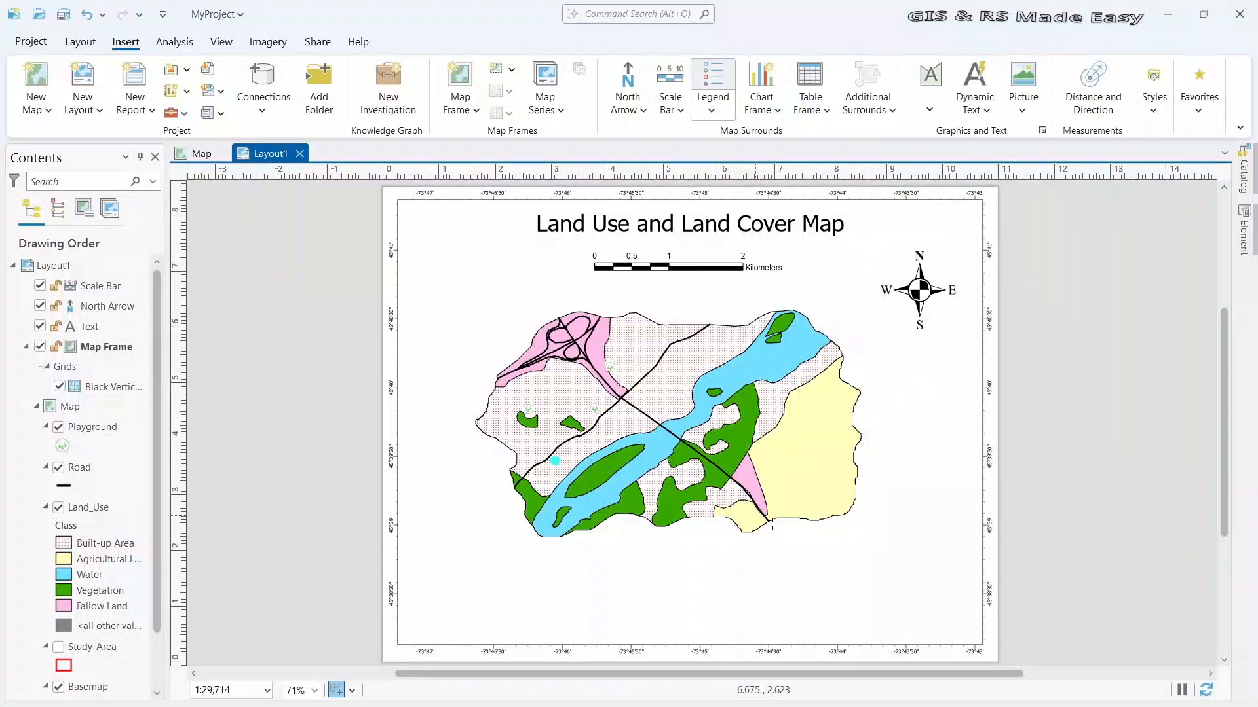
{"action": "left_click_drag", "start_coordinate": [681, 564], "coordinate": [911, 617]}
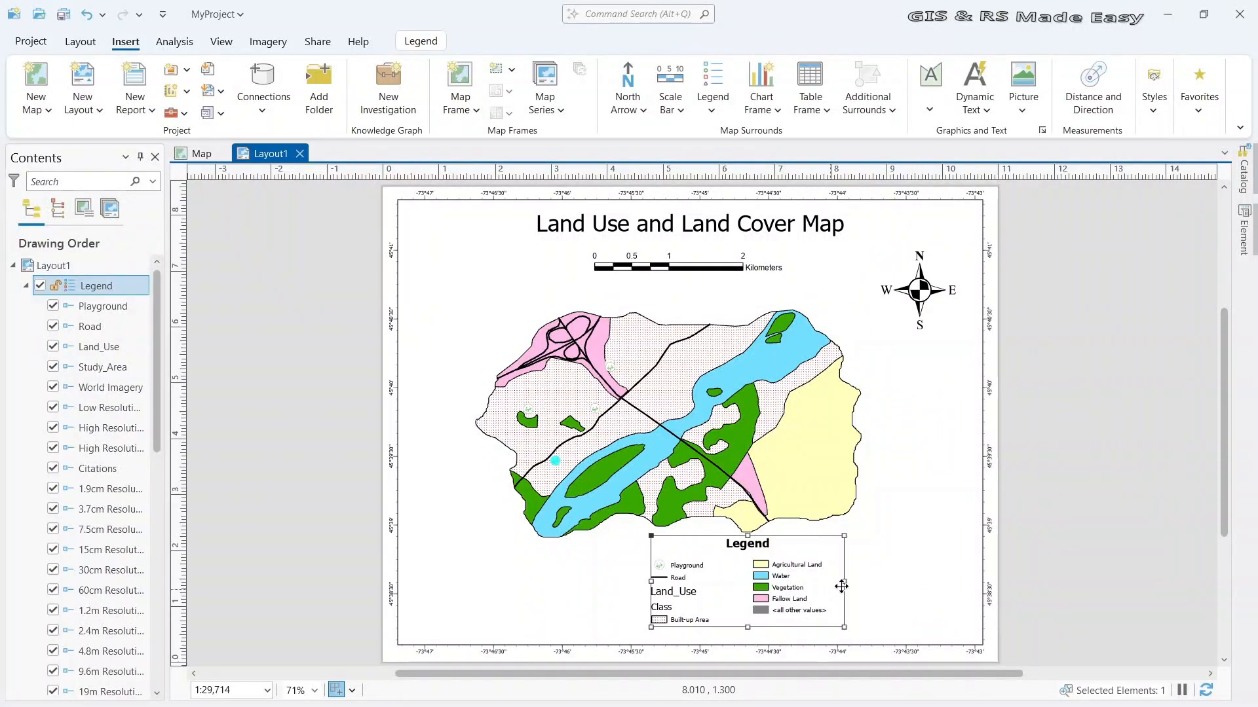
Reshape the legend into a tall, narrow single column and place it in the lower-right corner of the map frame
{"action": "left_click_drag", "start_coordinate": [842, 582], "coordinate": [781, 582]}
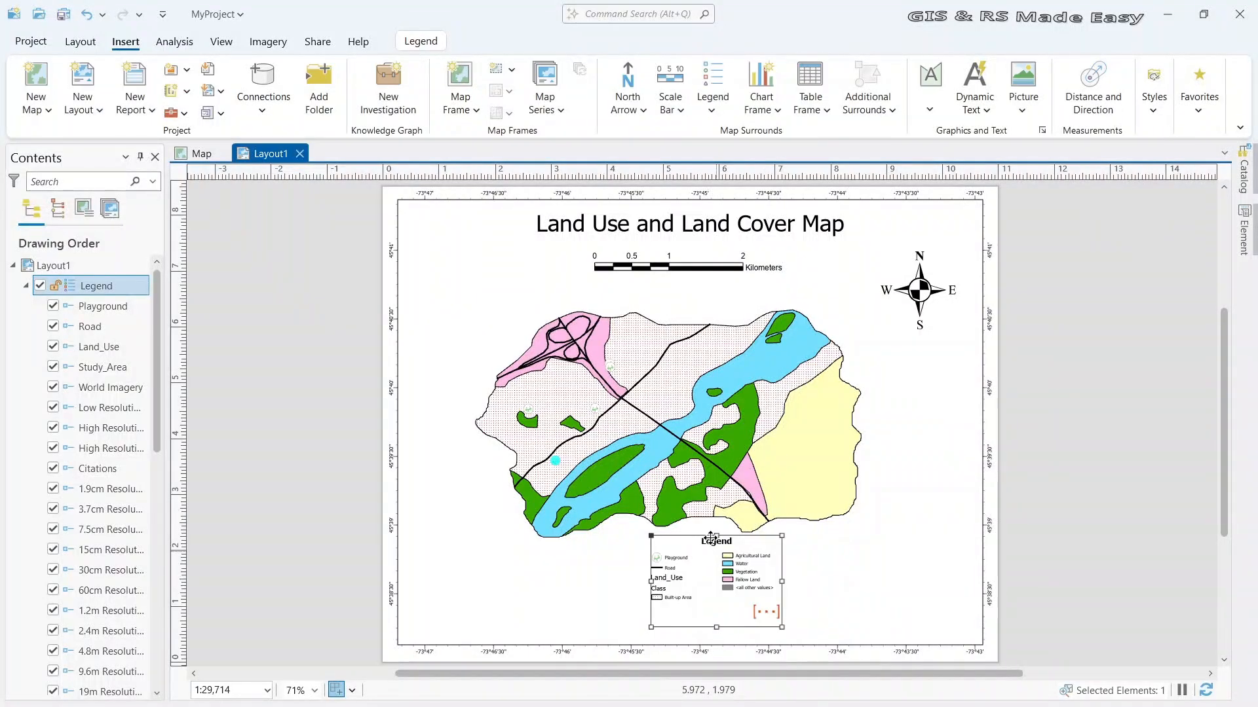
{"action": "left_click_drag", "start_coordinate": [717, 535], "coordinate": [719, 473]}
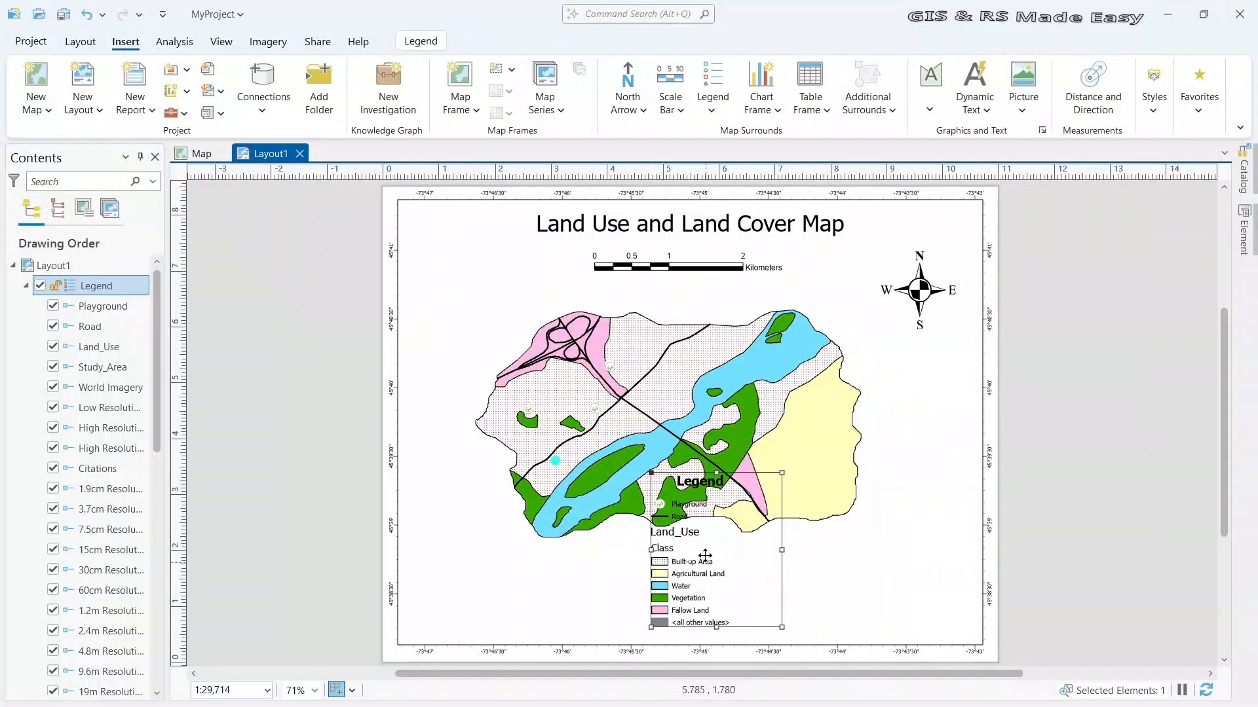
{"action": "left_click_drag", "start_coordinate": [705, 555], "coordinate": [916, 559]}
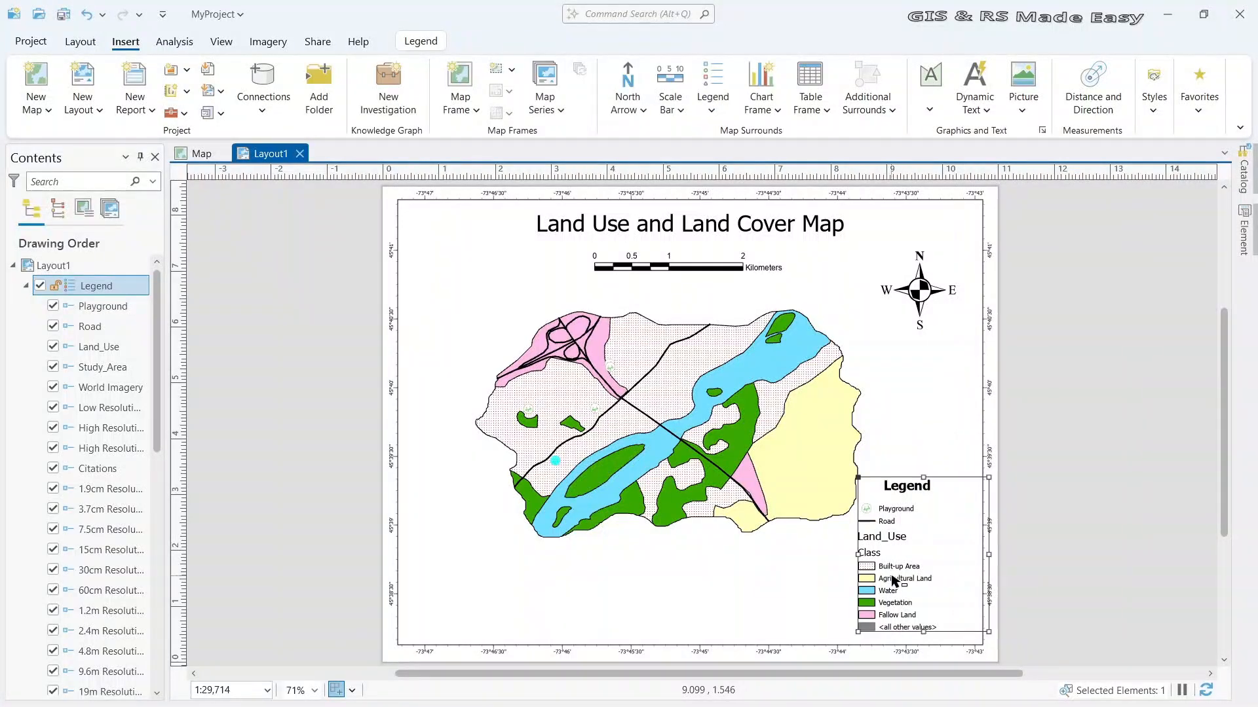
{"action": "left_click_drag", "start_coordinate": [988, 554], "coordinate": [903, 544]}
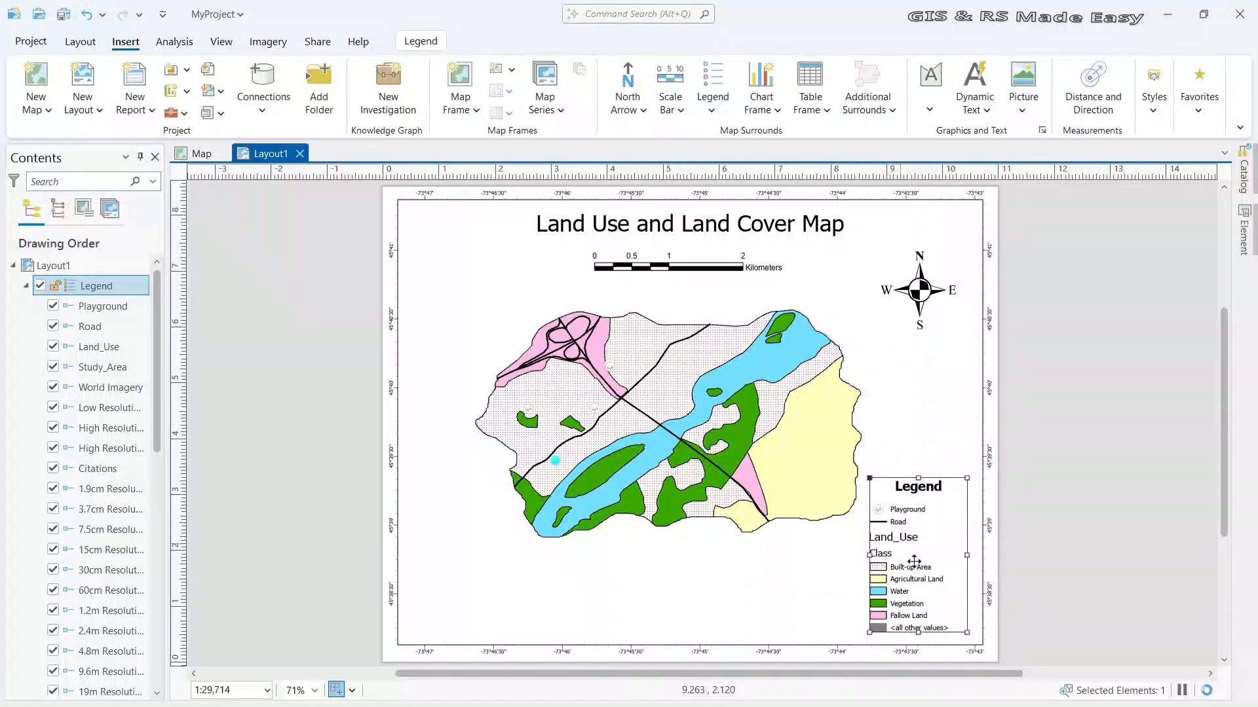
Configure all legend items to hide headings and layer names and to show only features visible in the map extent
{"action": "scroll", "coordinate": [920, 601], "scroll_direction": "up", "scroll_amount": 3}
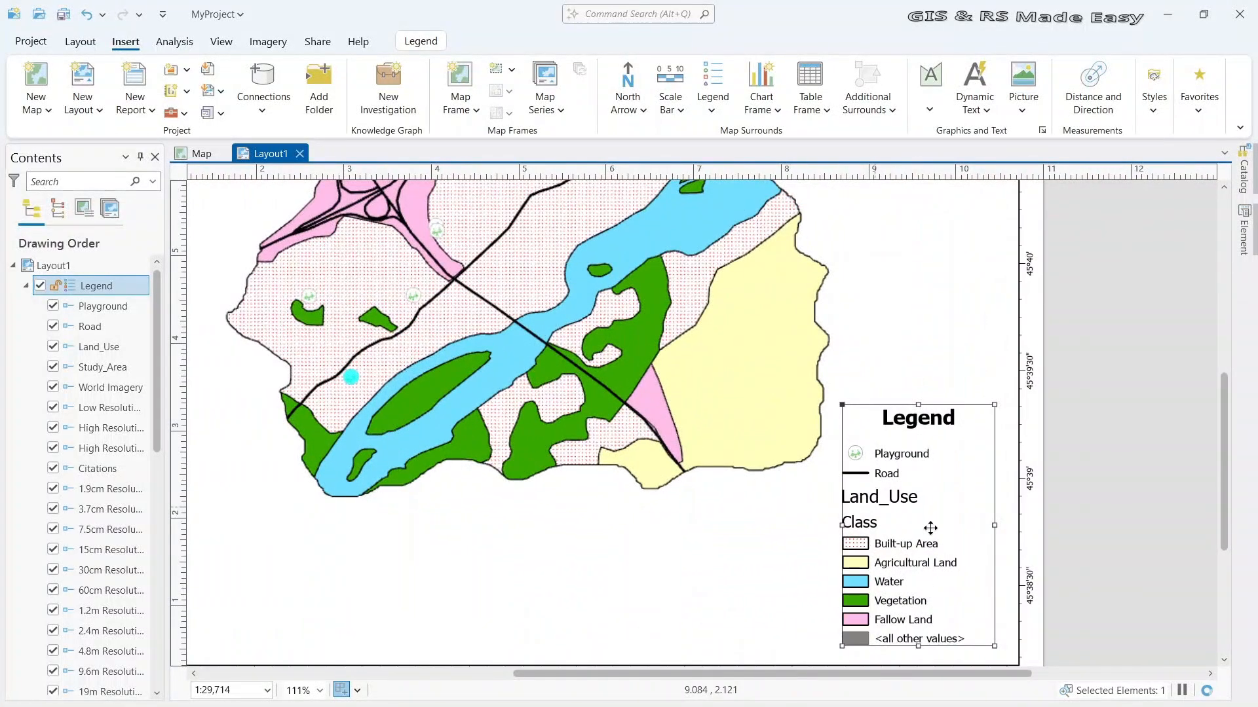
{"action": "key", "text": "Escape"}
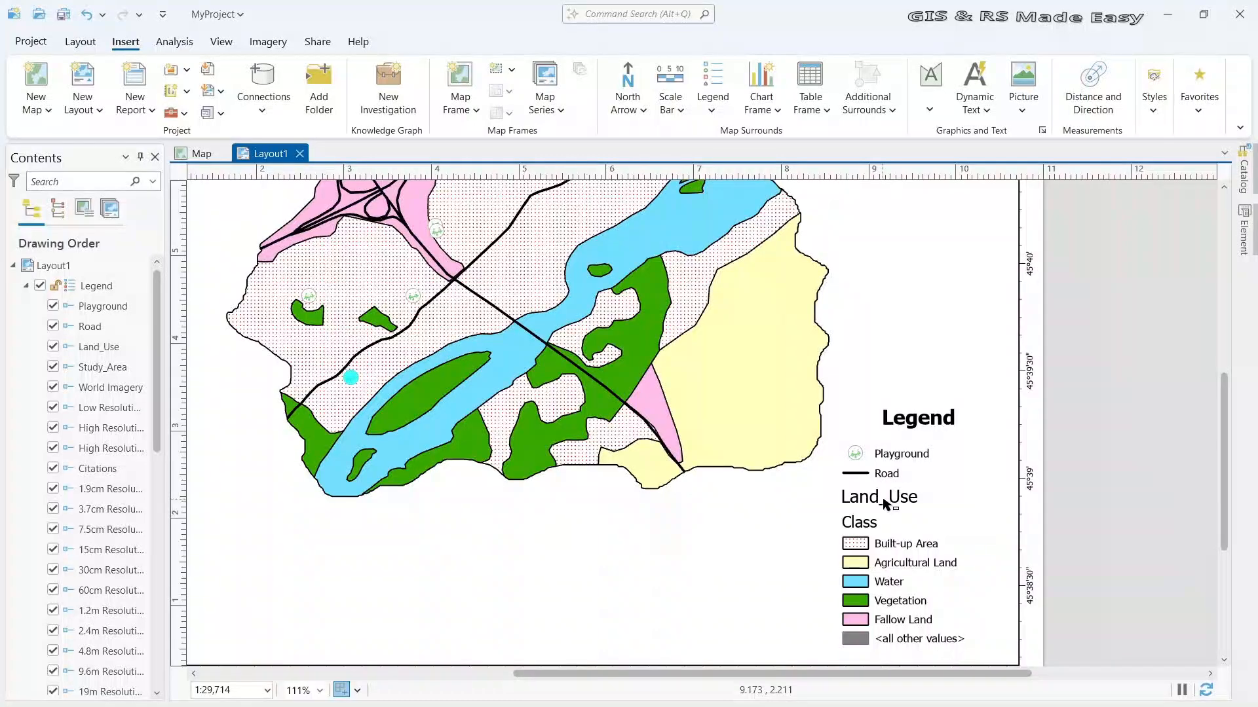
{"action": "left_click", "coordinate": [884, 504]}
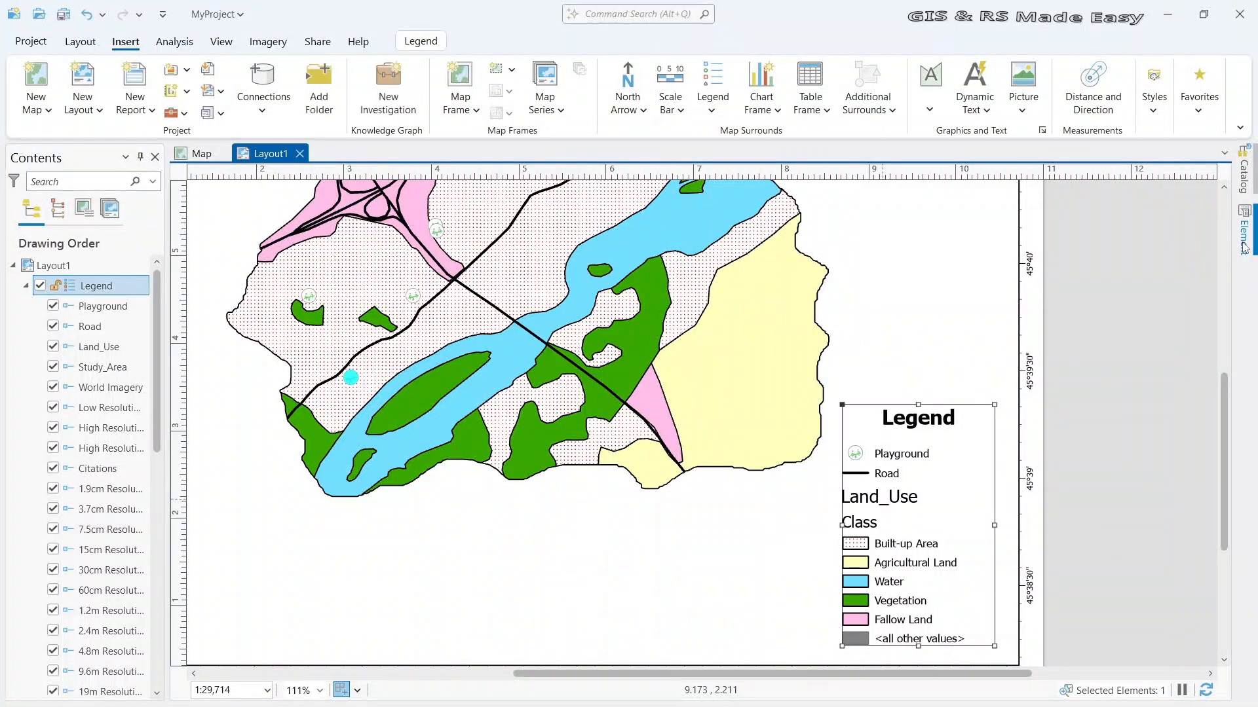
{"action": "left_click", "coordinate": [1243, 244]}
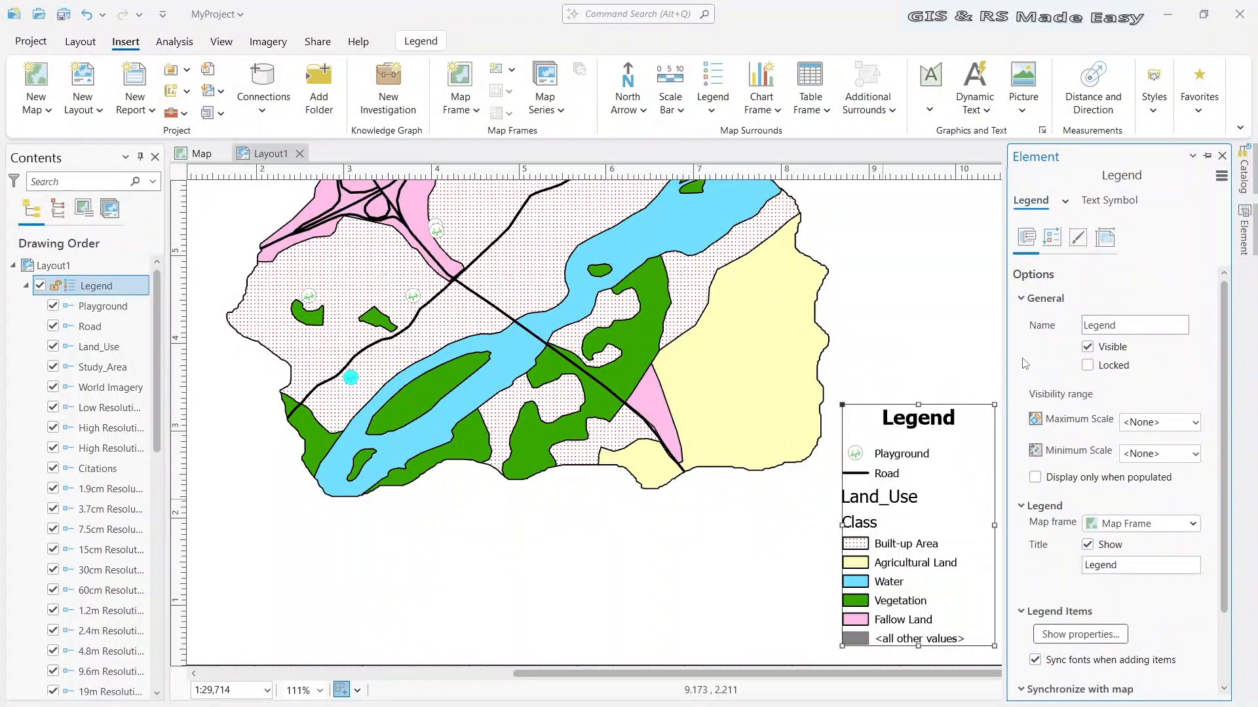
{"action": "scroll", "coordinate": [1025, 366], "scroll_direction": "down", "scroll_amount": 1}
{"action": "scroll", "coordinate": [1017, 498], "scroll_direction": "down", "scroll_amount": 2}
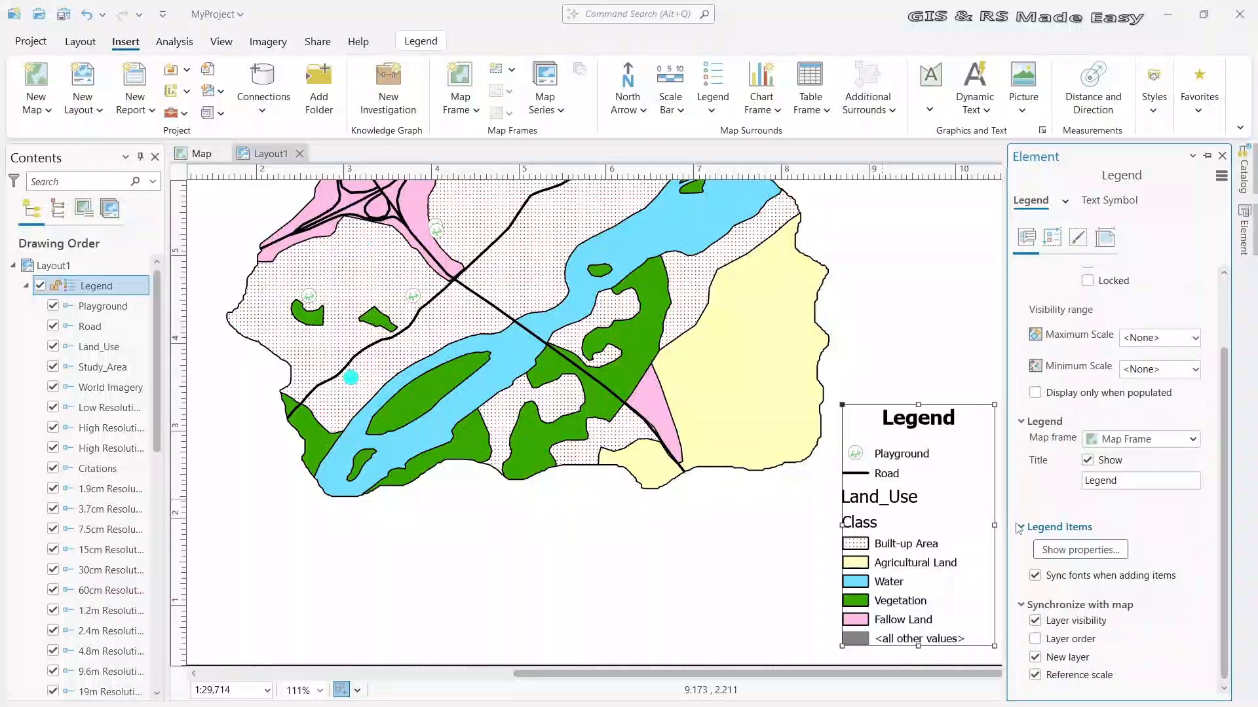
{"action": "left_click", "coordinate": [1080, 551]}
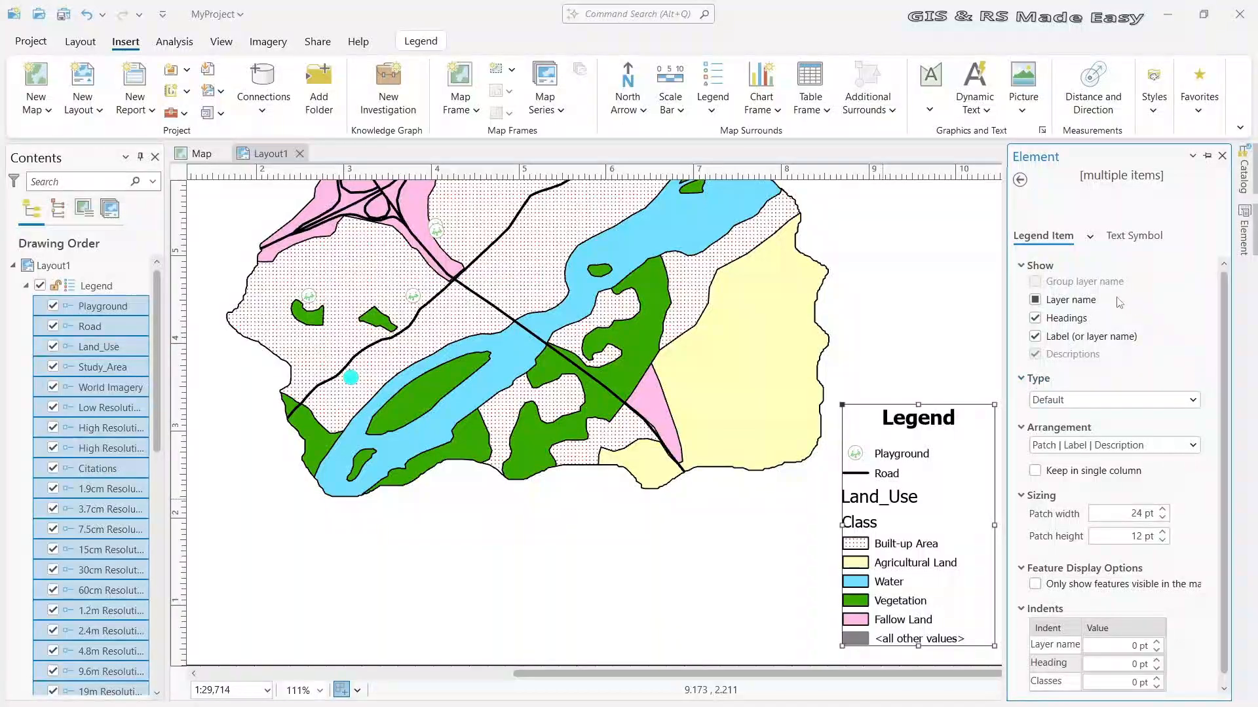
{"action": "left_click", "coordinate": [1034, 318]}
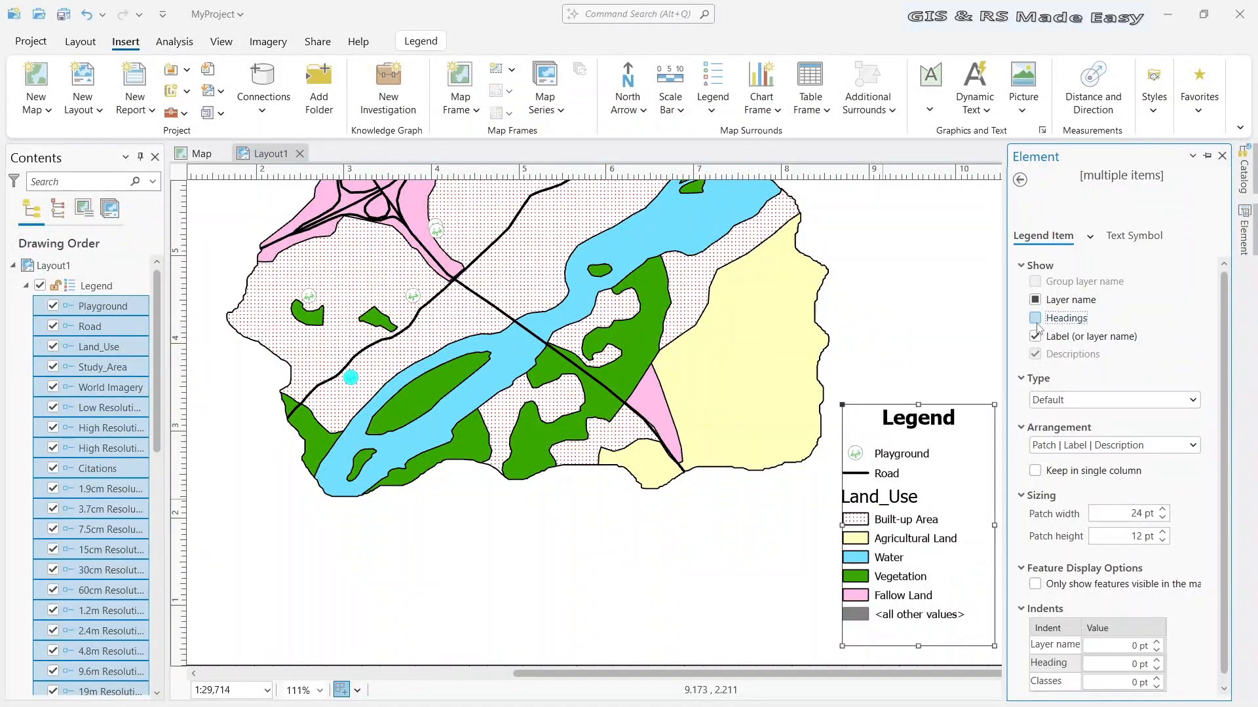
{"action": "left_click", "coordinate": [1035, 299]}
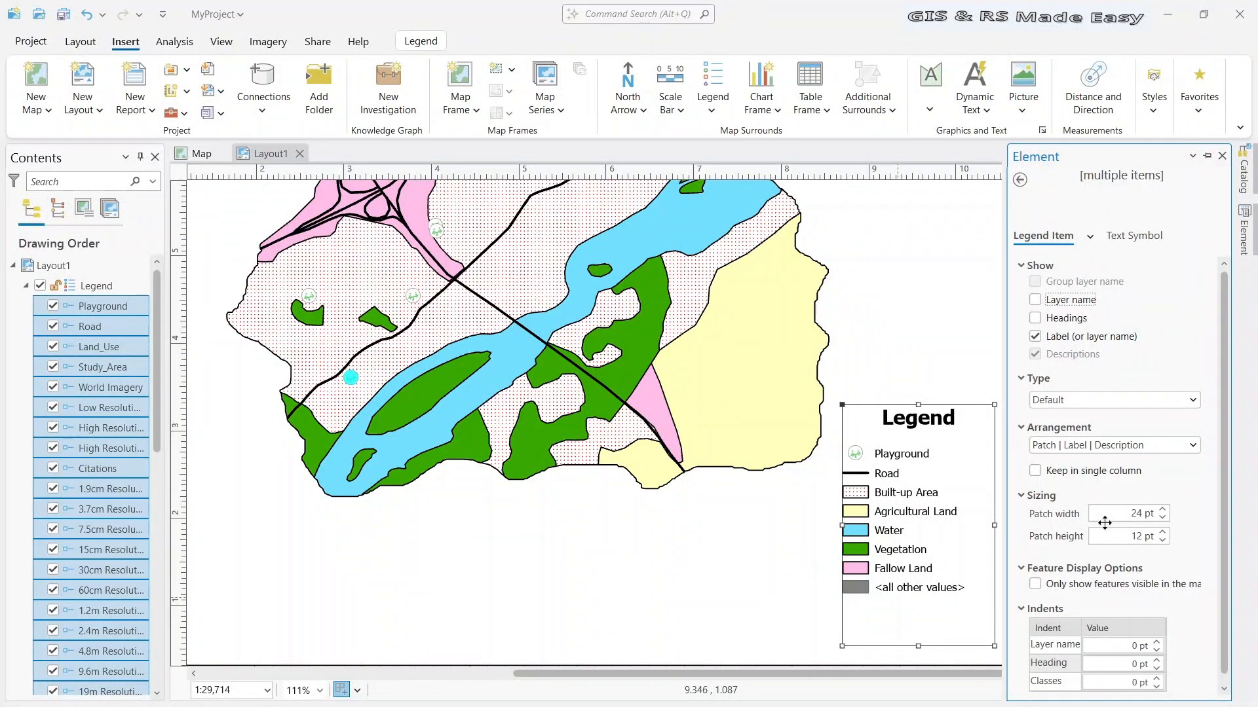
{"action": "left_click", "coordinate": [1034, 584]}
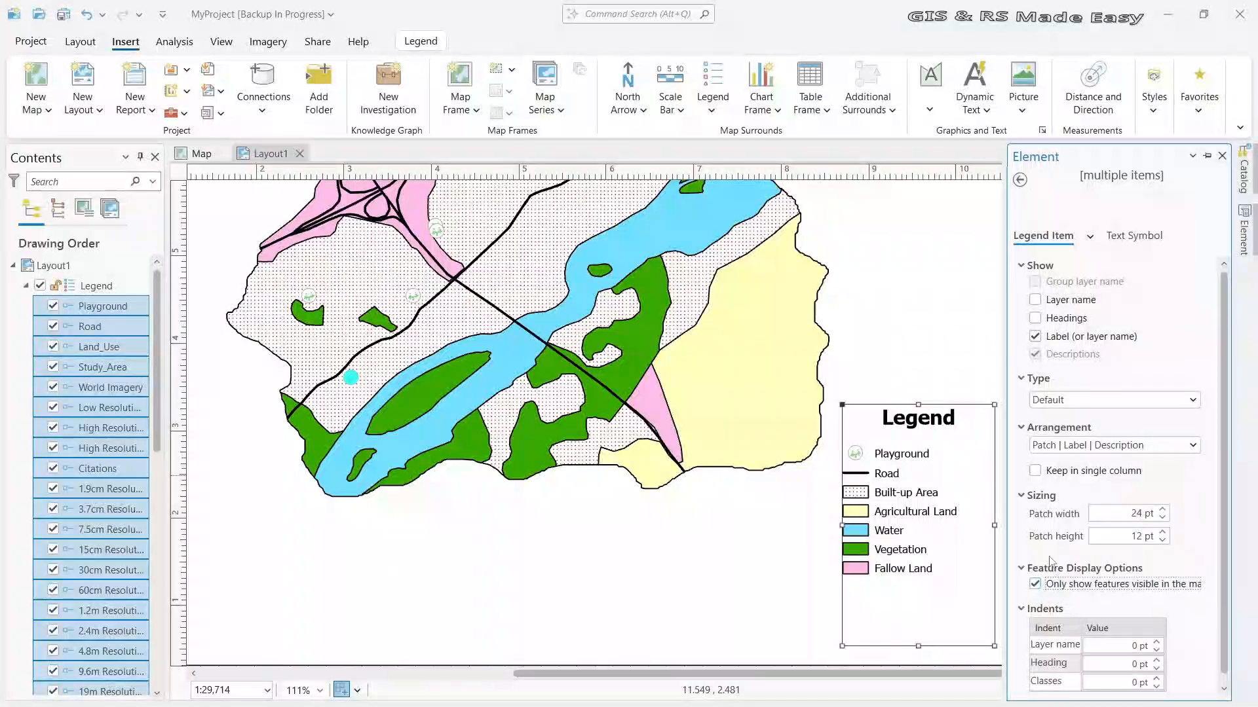
Move the legend slightly down and shorten its frame from the bottom to remove the empty space under Fallow Land
{"action": "left_click", "coordinate": [917, 499]}
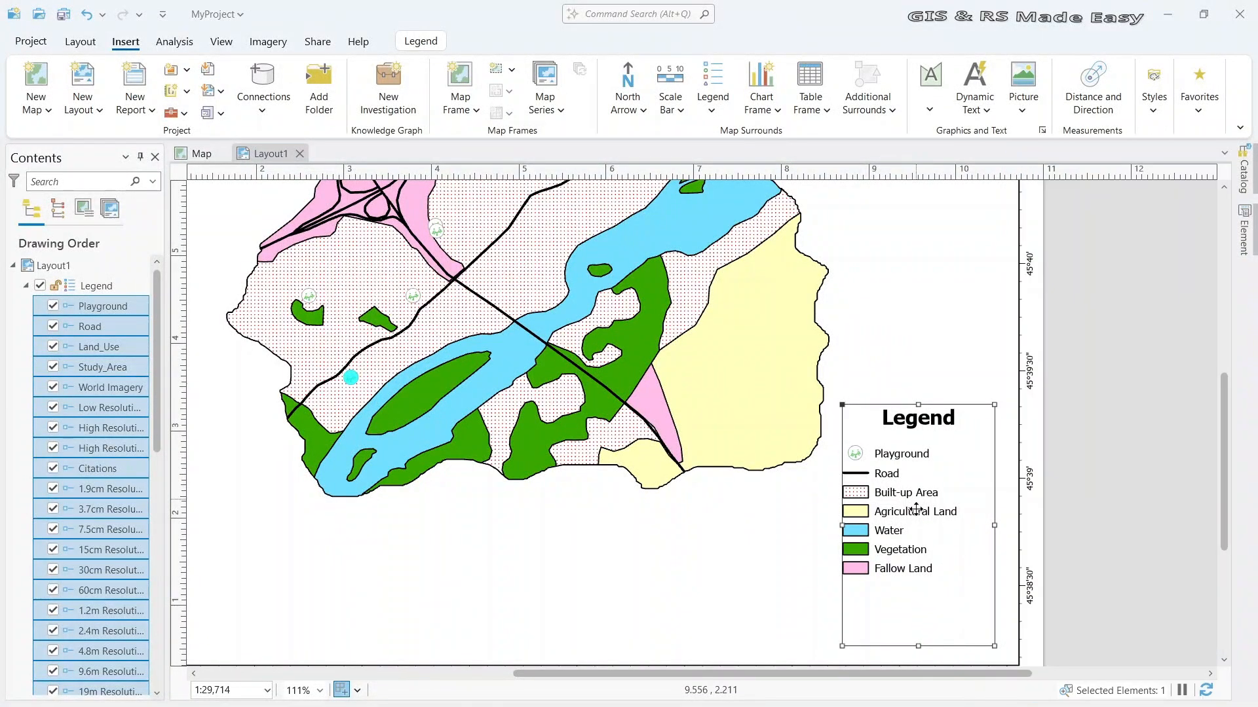
{"action": "left_click_drag", "start_coordinate": [916, 516], "coordinate": [915, 519]}
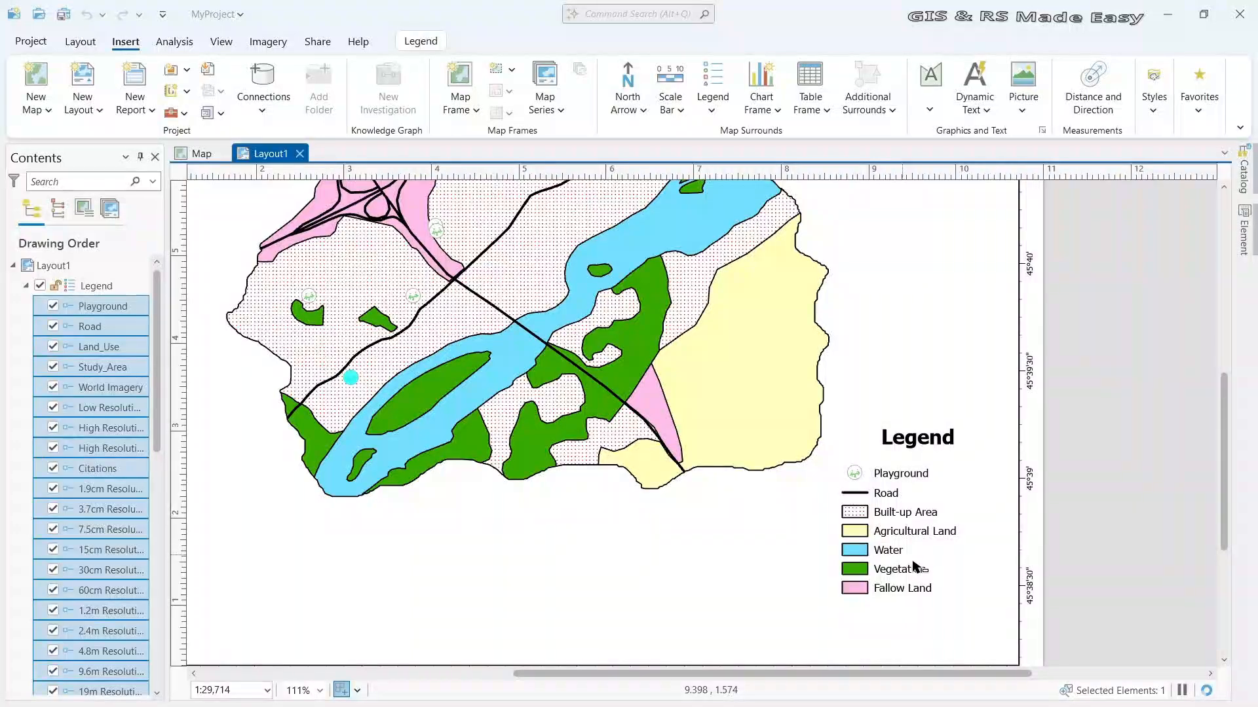
{"action": "scroll", "coordinate": [913, 564], "scroll_direction": "down", "scroll_amount": 2}
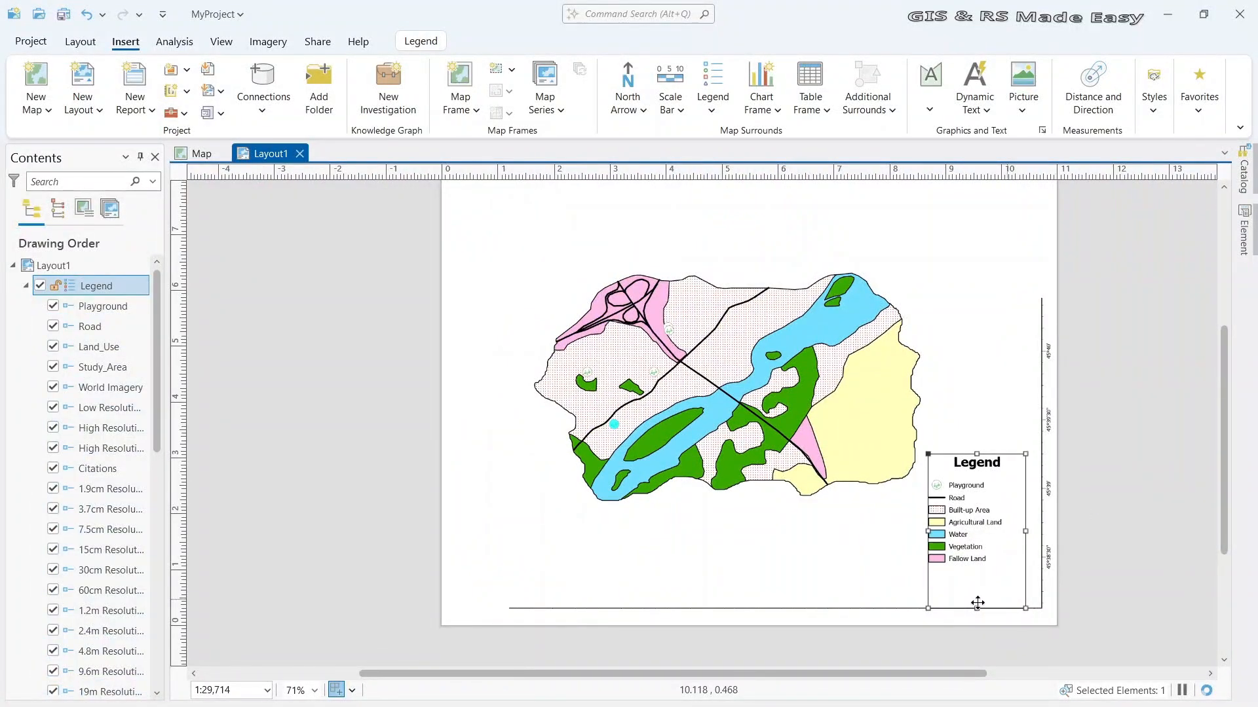
{"action": "left_click_drag", "start_coordinate": [977, 603], "coordinate": [980, 469]}
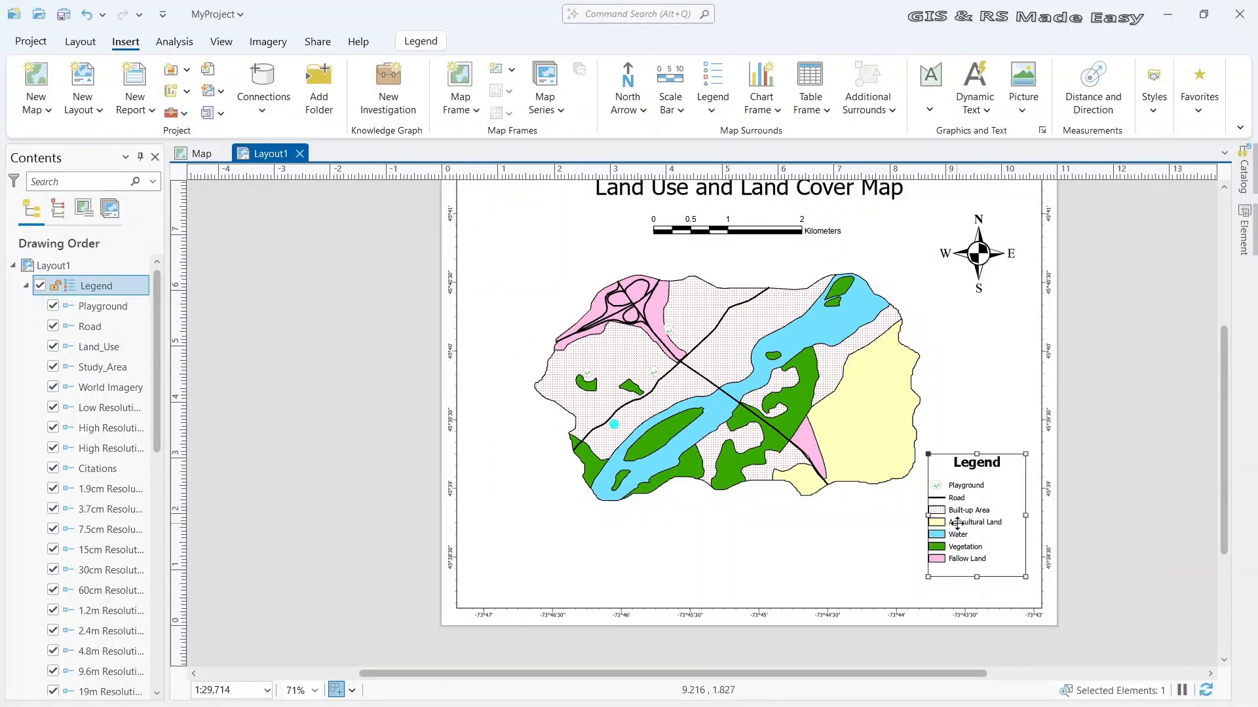
Move the legend straight down toward the lower edge of the map frame and check its placement on the page
{"action": "left_click_drag", "start_coordinate": [957, 523], "coordinate": [958, 542]}
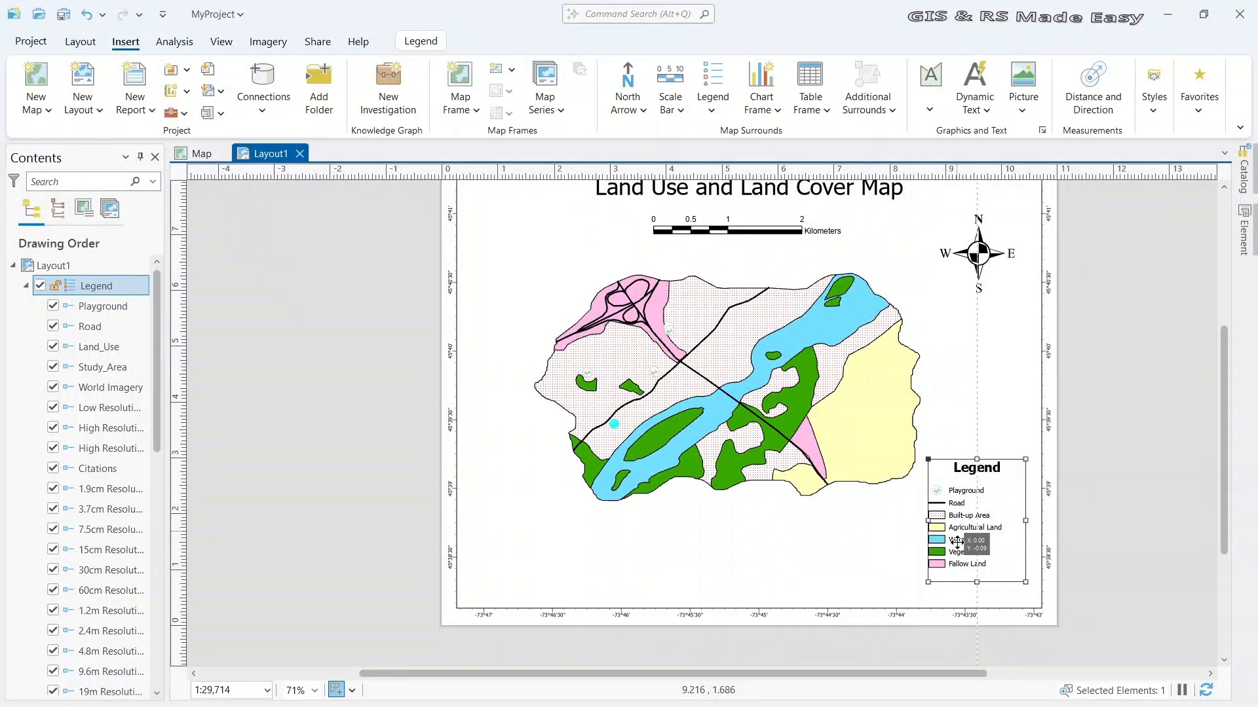
{"action": "left_click_drag", "start_coordinate": [958, 542], "coordinate": [958, 557]}
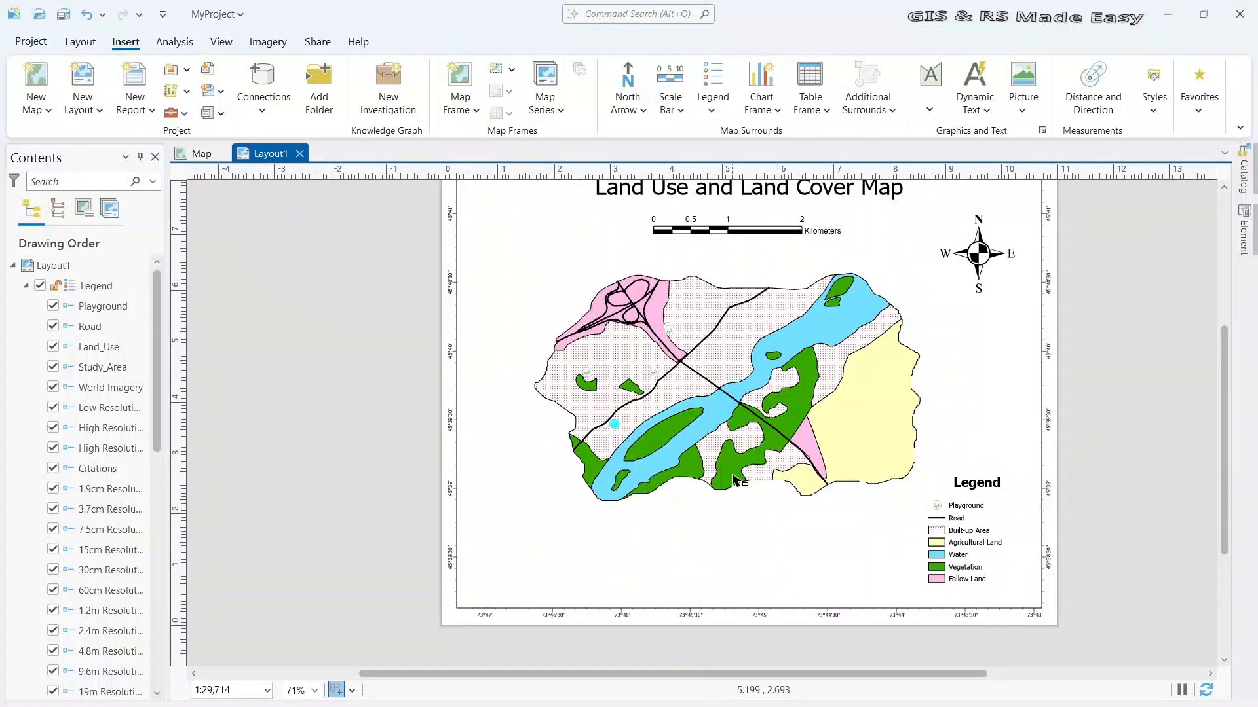
{"action": "scroll", "coordinate": [949, 543], "scroll_direction": "up", "scroll_amount": 2}
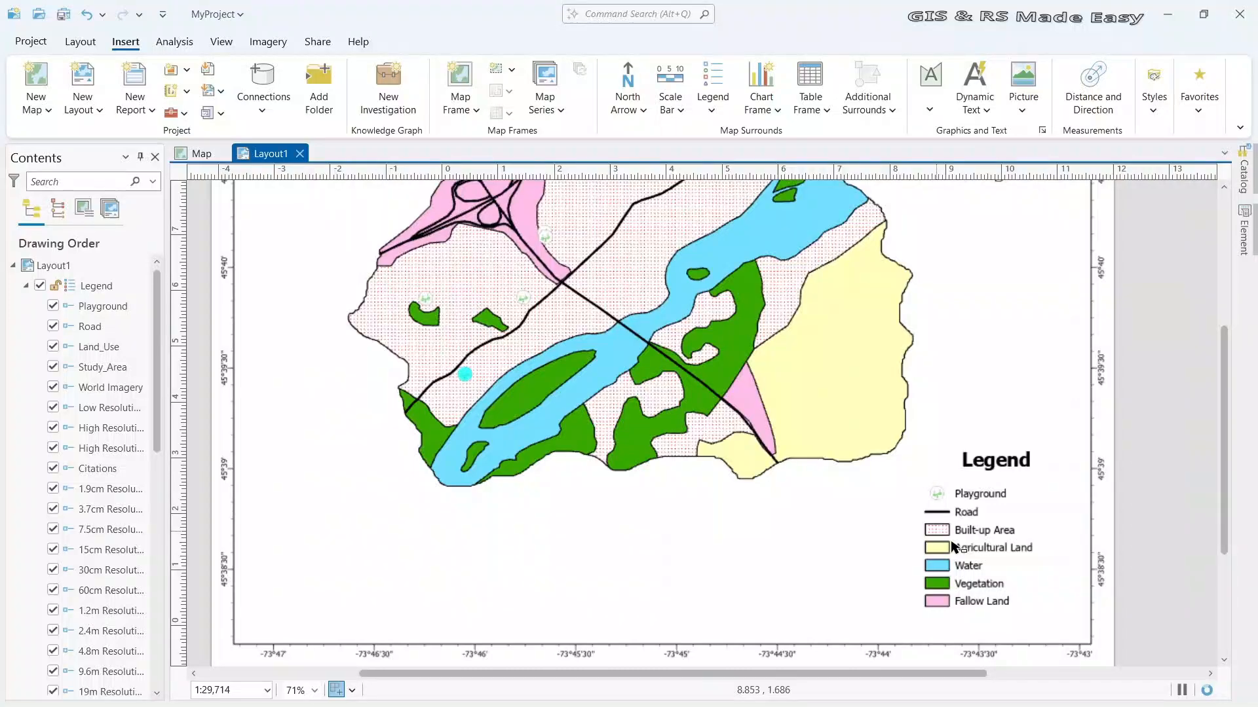
{"action": "scroll", "coordinate": [953, 547], "scroll_direction": "down", "scroll_amount": 2}
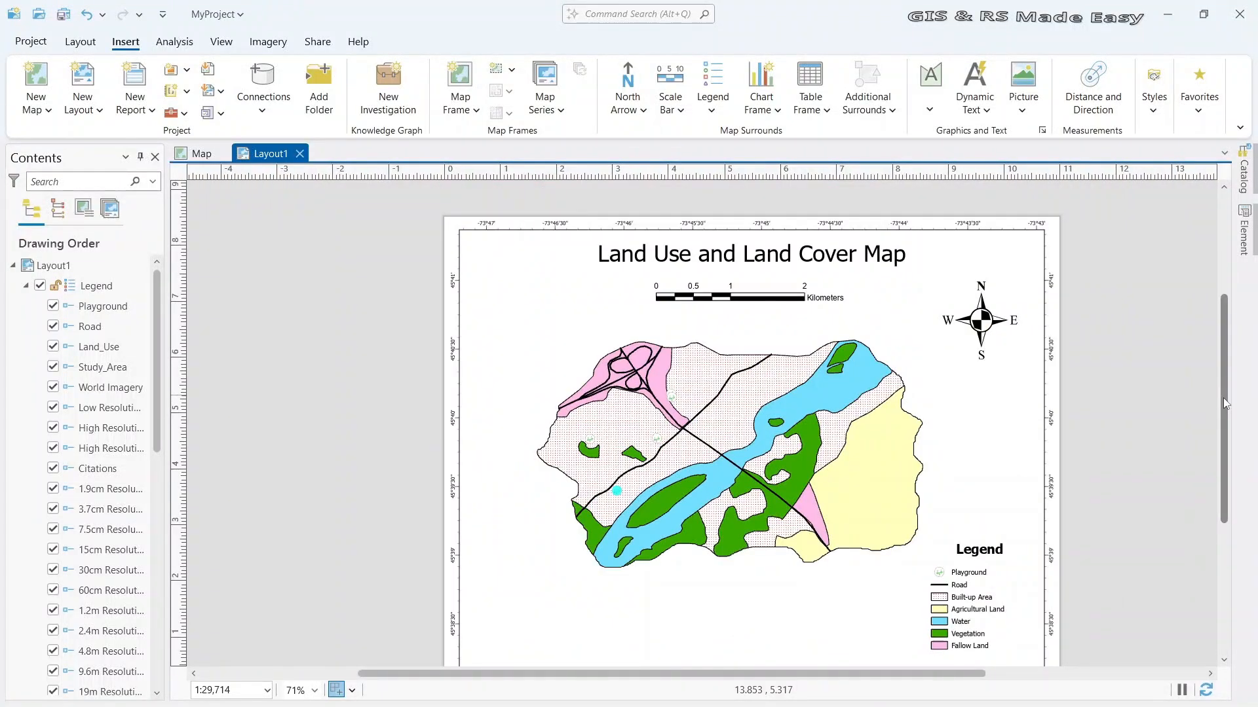
{"action": "left_click_drag", "start_coordinate": [1223, 398], "coordinate": [1223, 423]}
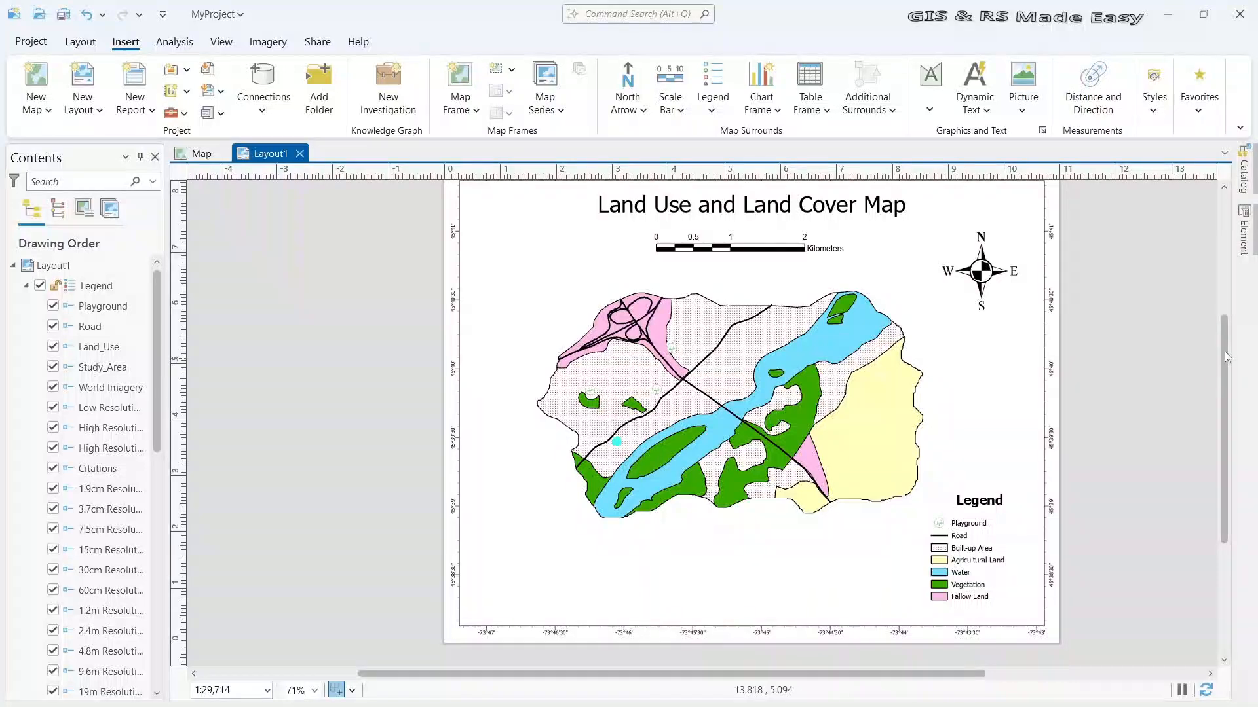
{"action": "left_click_drag", "start_coordinate": [1224, 357], "coordinate": [1224, 354]}
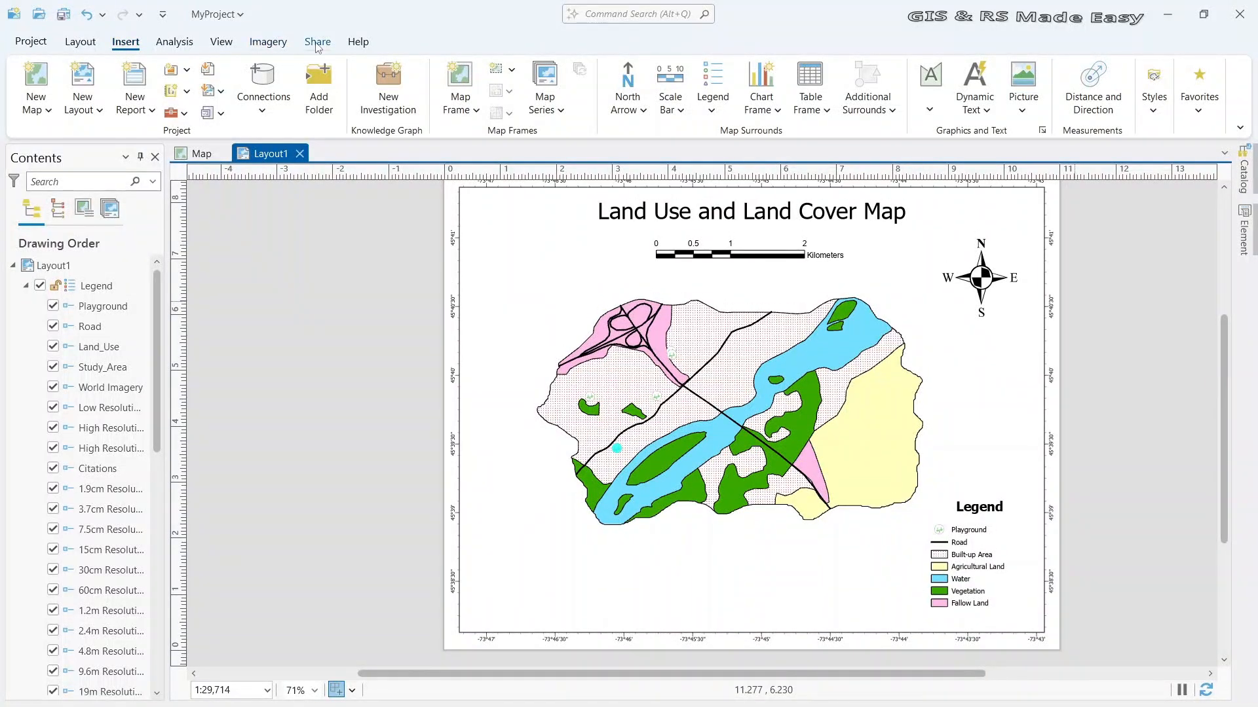
Export the layout with the Web JPEG preset to the New folder on the Desktop under the file name lulc.jpg
{"action": "left_click", "coordinate": [317, 44]}
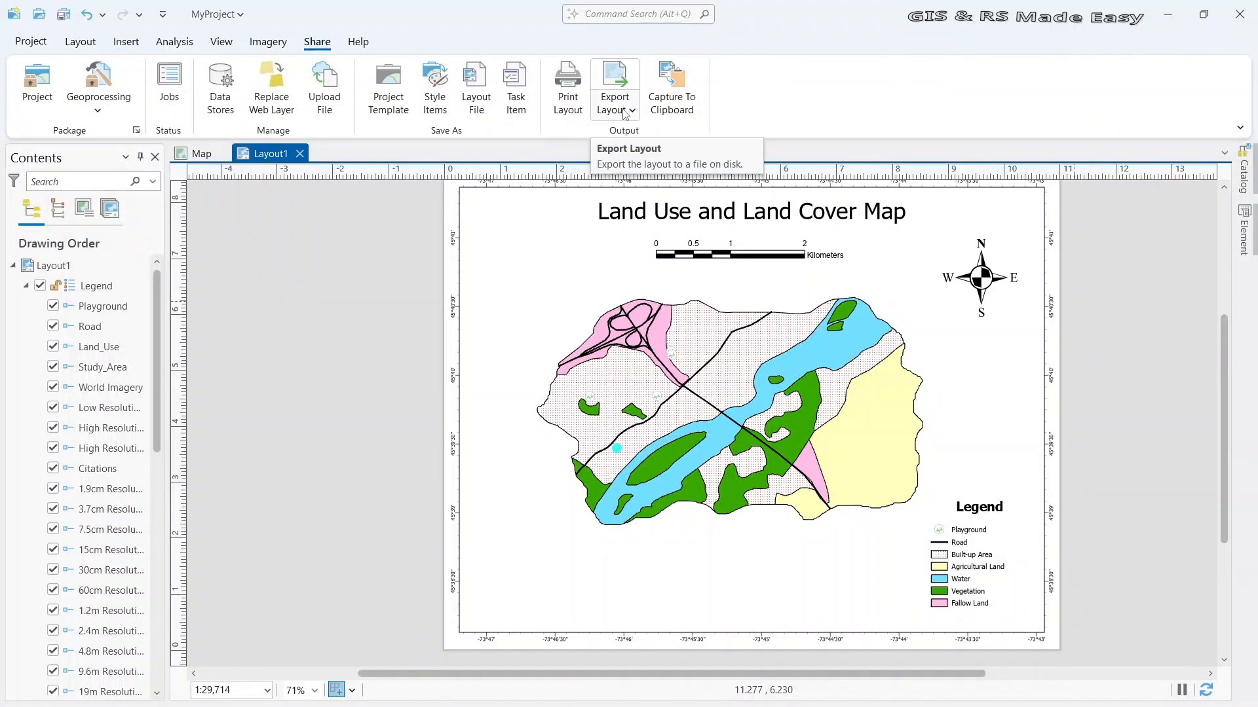
{"action": "left_click", "coordinate": [624, 114]}
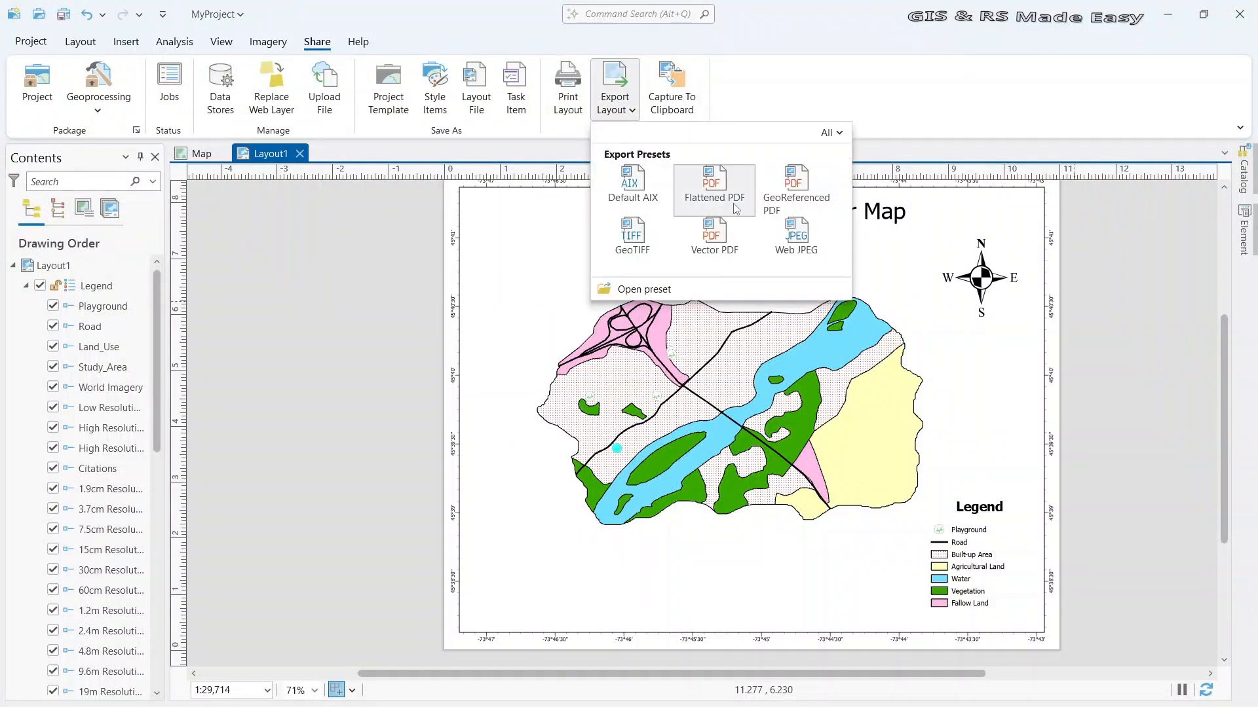
{"action": "left_click", "coordinate": [802, 248]}
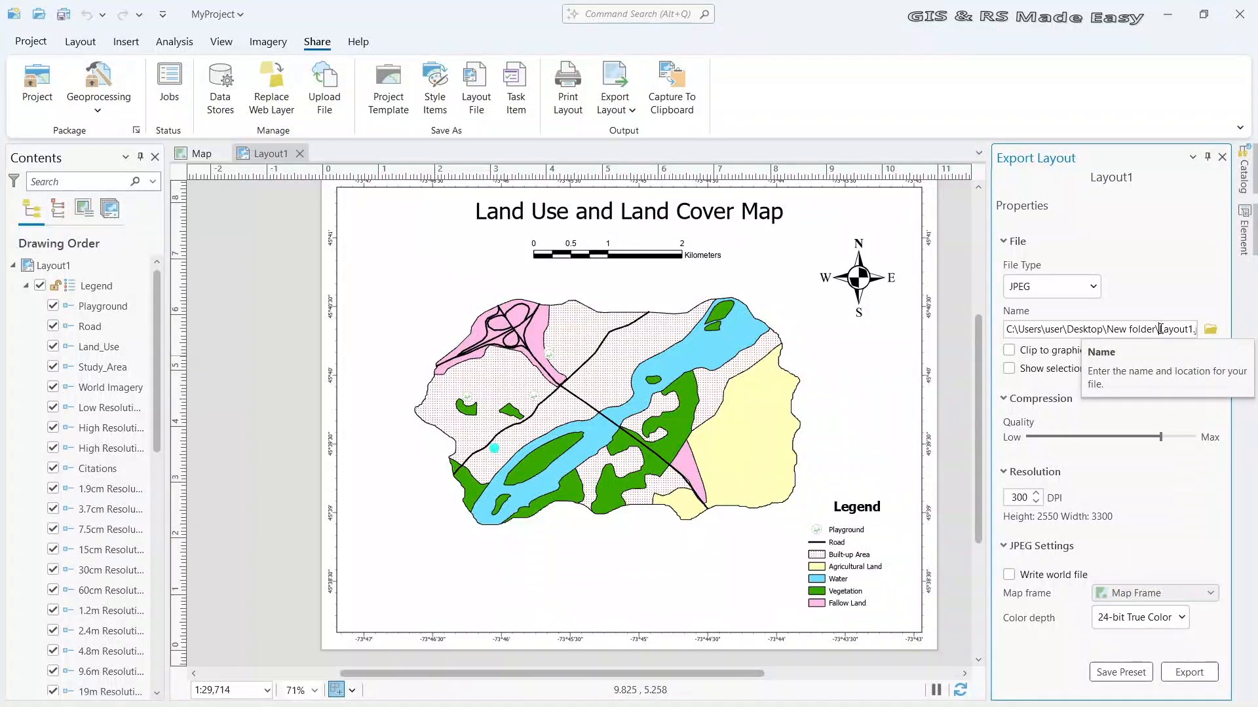
{"action": "mouse_move", "coordinate": [1160, 329]}
{"action": "left_mouse_down"}
{"action": "mouse_move", "coordinate": [1190, 330]}
{"action": "mouse_move", "coordinate": [1179, 330]}
{"action": "left_mouse_up"}
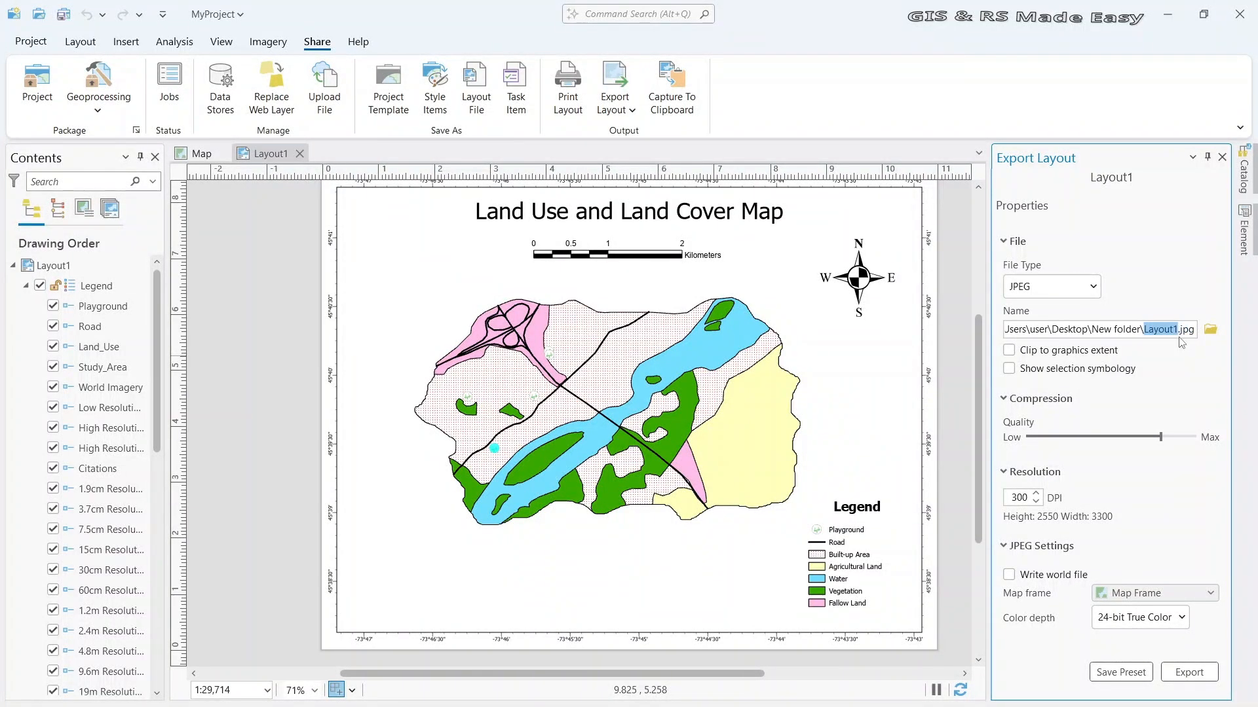
{"action": "type", "text": "lu"}
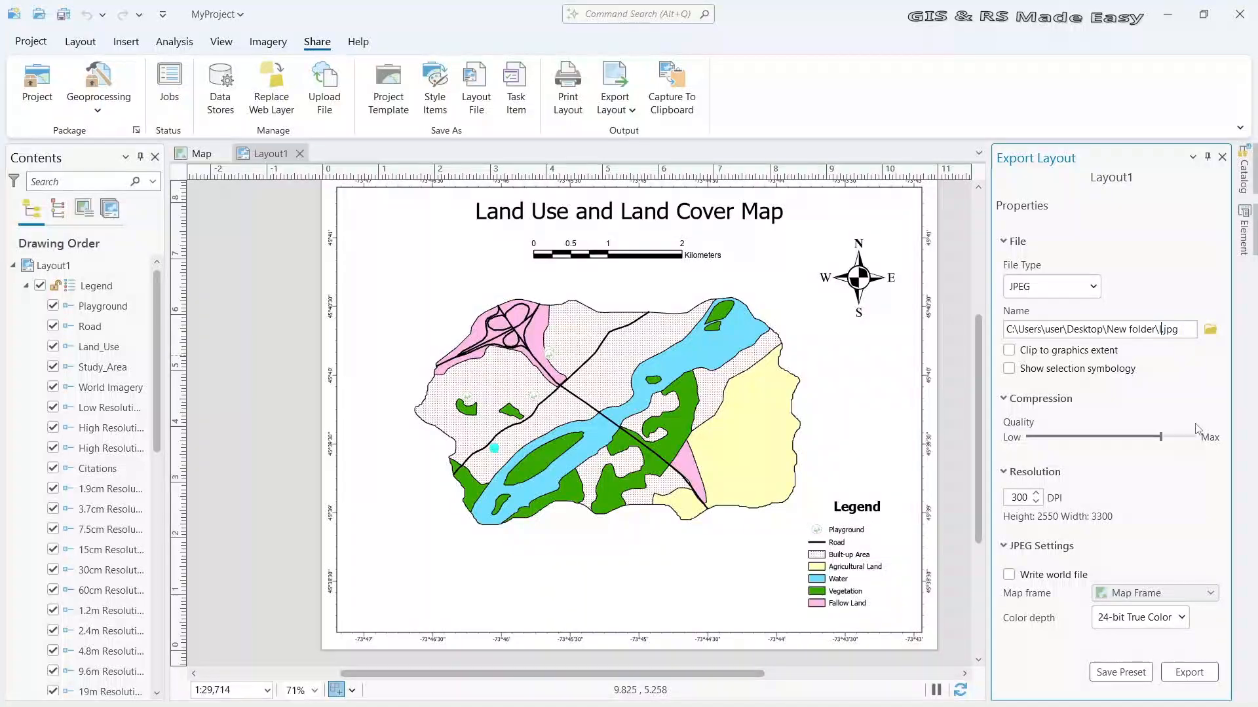
{"action": "type", "text": "lc"}
{"action": "left_click", "coordinate": [1198, 676]}
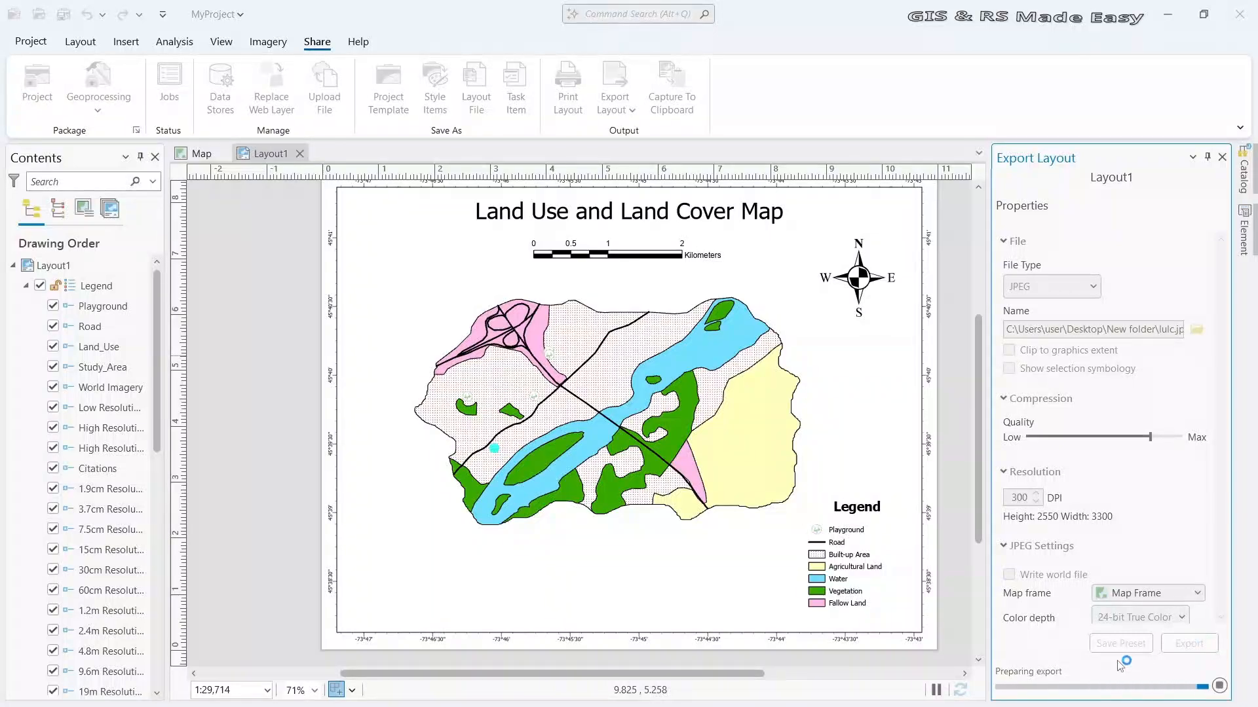